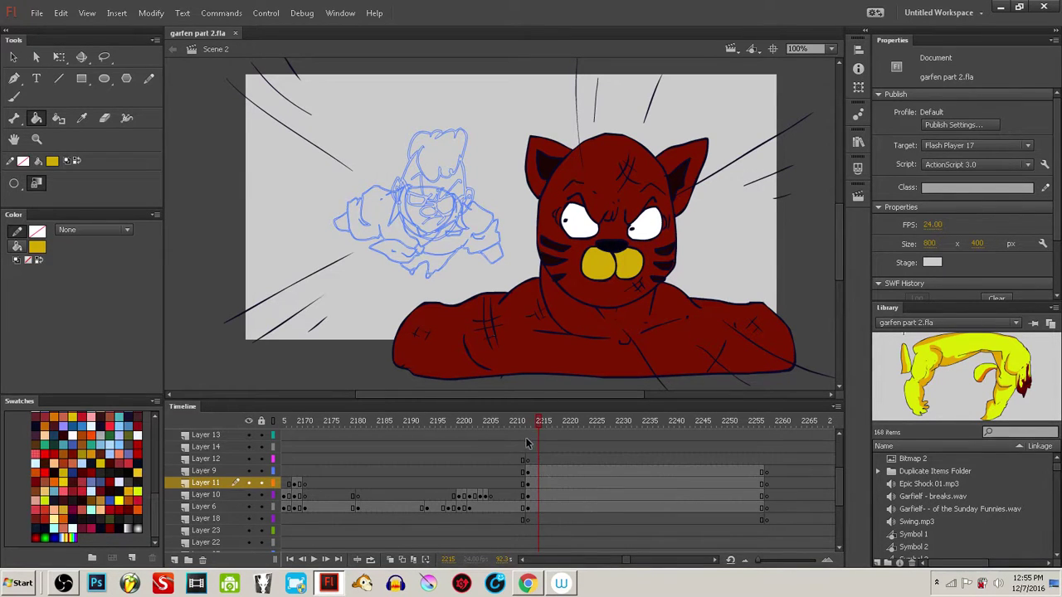
- Go to frame 2035 and switch the layers from outline display to full-colour display
{"action": "left_click_drag", "start_coordinate": [628, 563], "coordinate": [621, 563]}
{"action": "left_click", "coordinate": [559, 435]}
{"action": "left_click", "coordinate": [558, 435]}
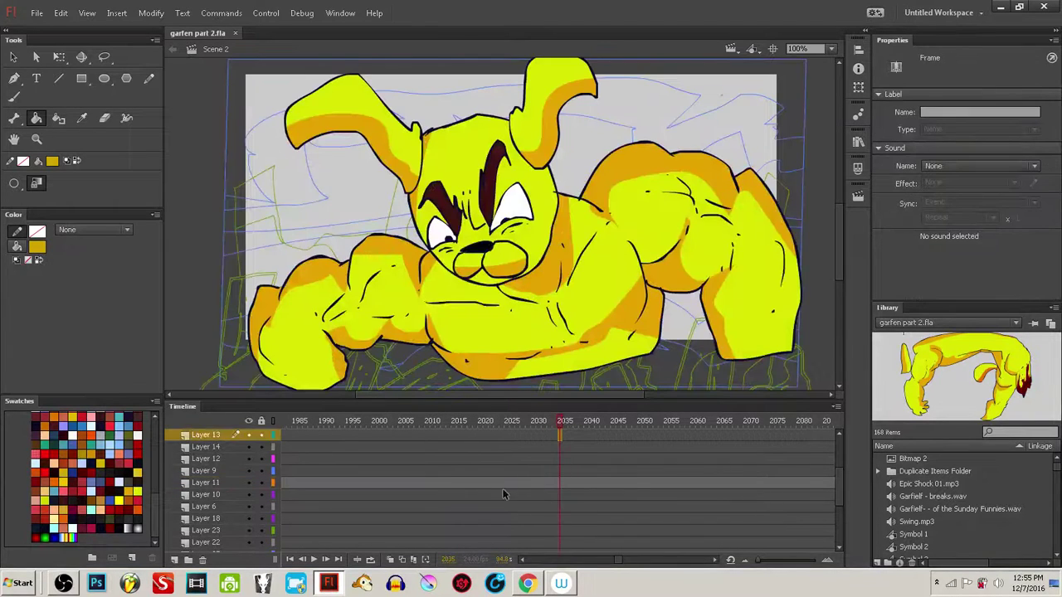
{"action": "left_click", "coordinate": [273, 506], "text": "alt"}
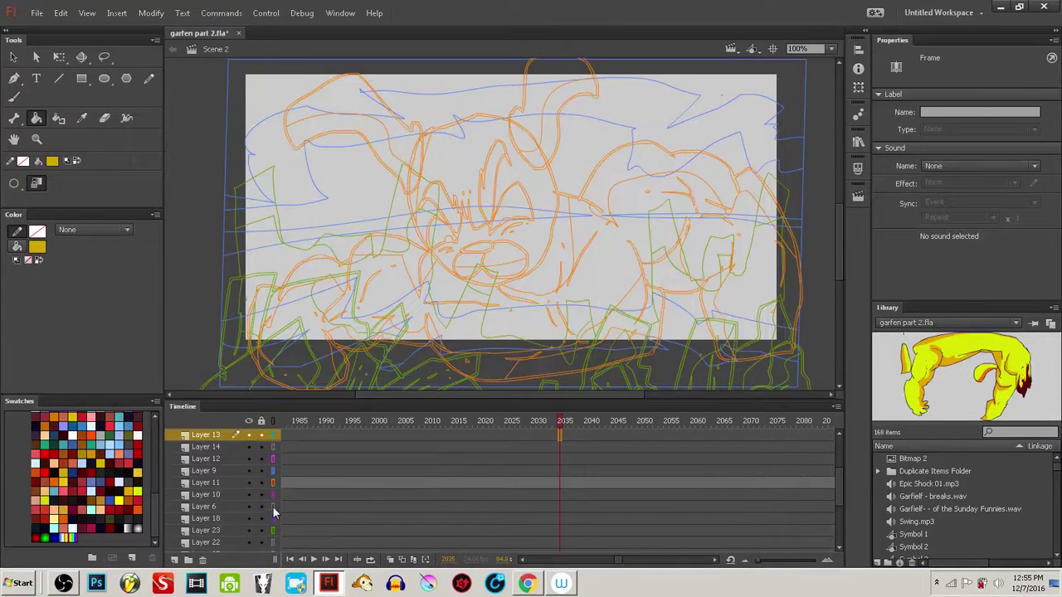
{"action": "left_click", "coordinate": [273, 508], "text": "alt"}
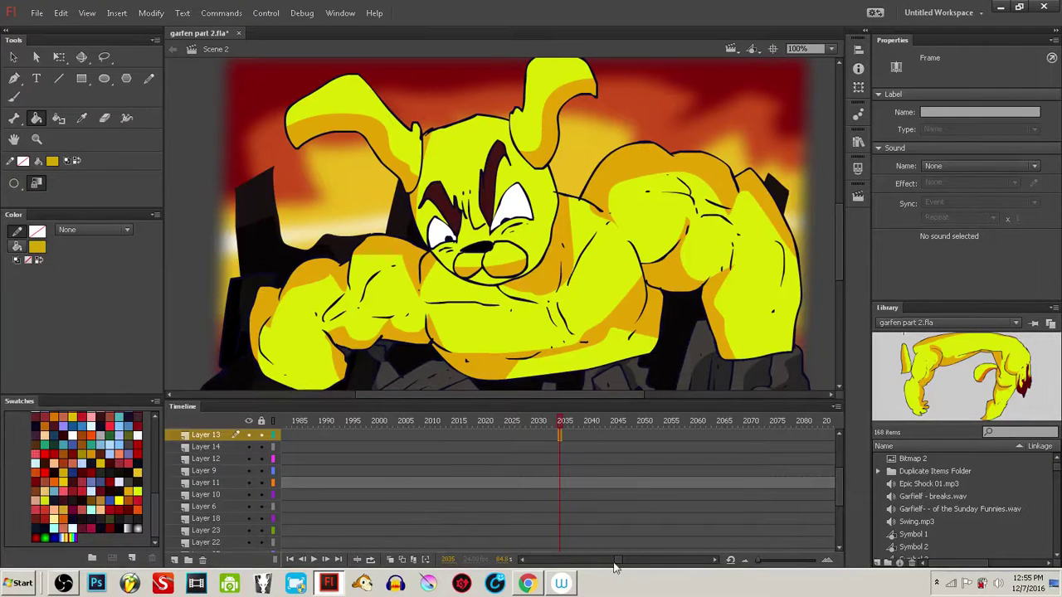
- Review the tiger and yellow dog fight shots from around frame 1828 back to frame 1700
{"action": "left_click_drag", "start_coordinate": [618, 563], "coordinate": [608, 562]}
{"action": "left_click", "coordinate": [595, 425]}
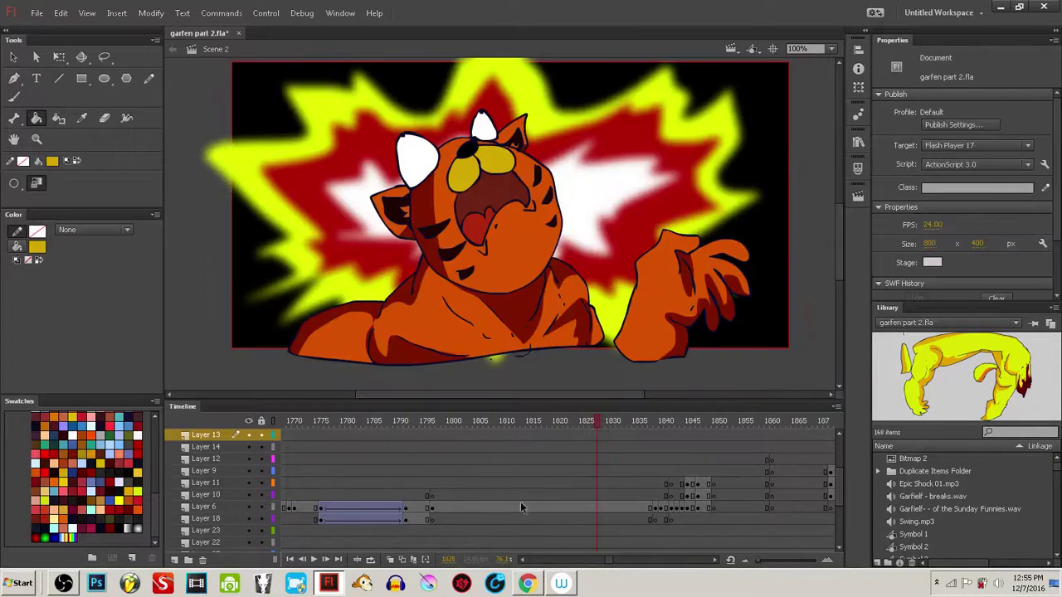
{"action": "left_click", "coordinate": [371, 429]}
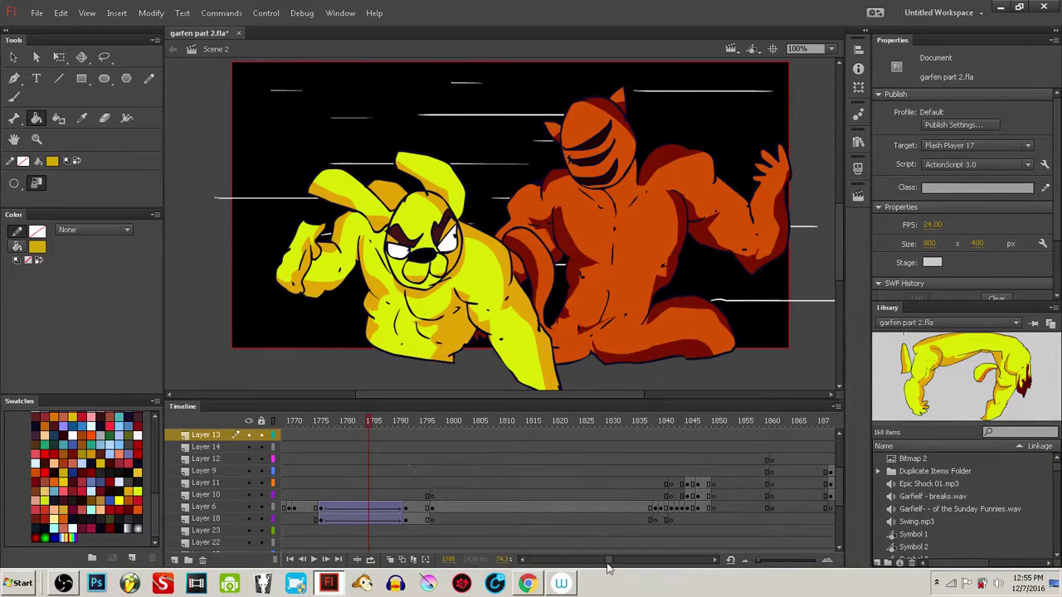
{"action": "left_click_drag", "start_coordinate": [607, 564], "coordinate": [603, 561]}
{"action": "left_click", "coordinate": [566, 433]}
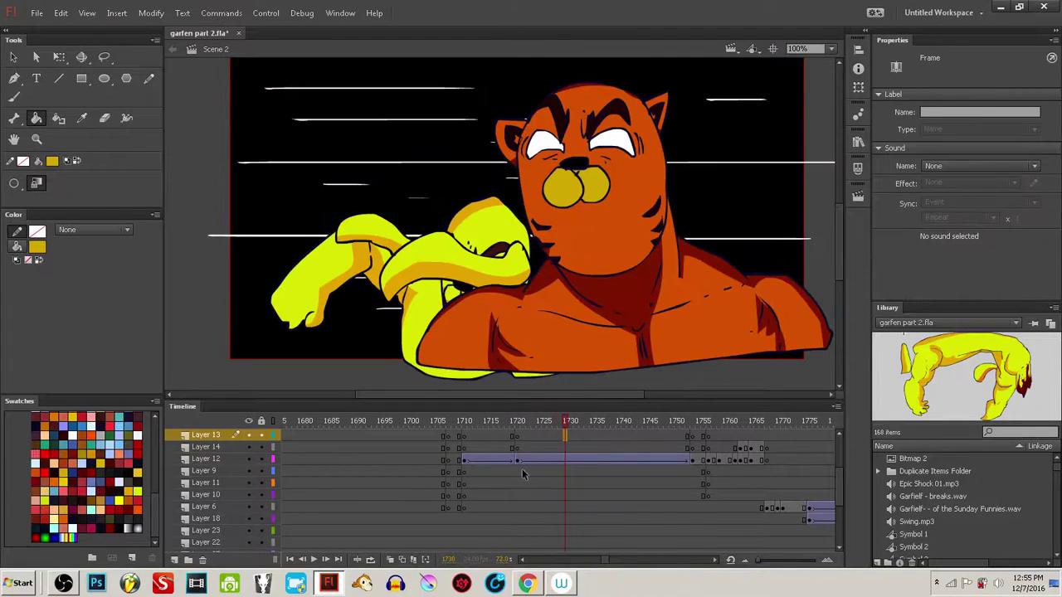
{"action": "left_click", "coordinate": [405, 437]}
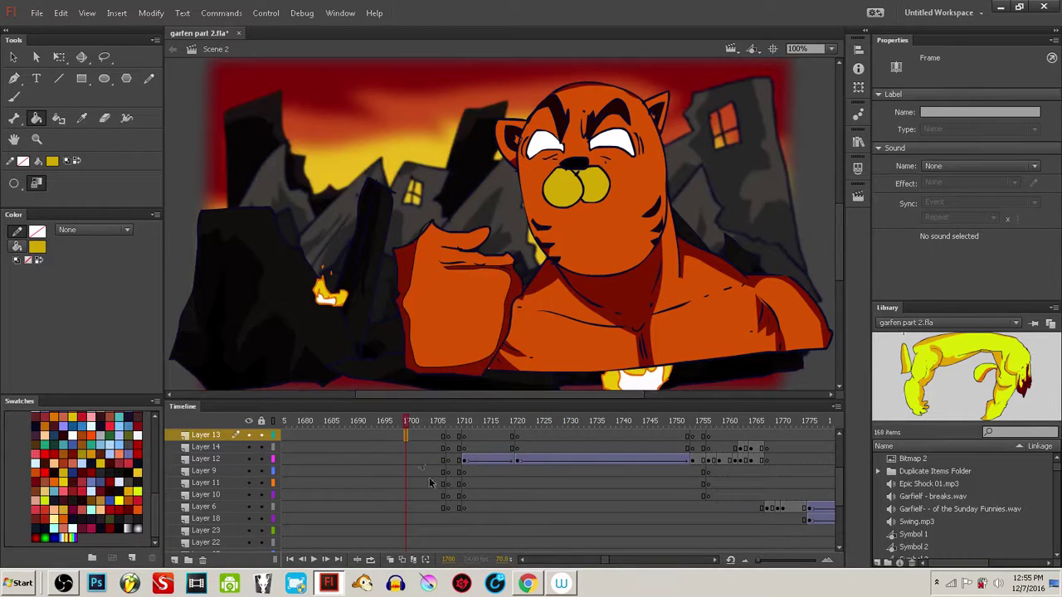
{"action": "left_click", "coordinate": [475, 423]}
- Check the earlier shots at about frames 1508, 1314, 1275 and 1152 to compare their characters and backgrounds
{"action": "left_click_drag", "start_coordinate": [606, 561], "coordinate": [595, 561]}
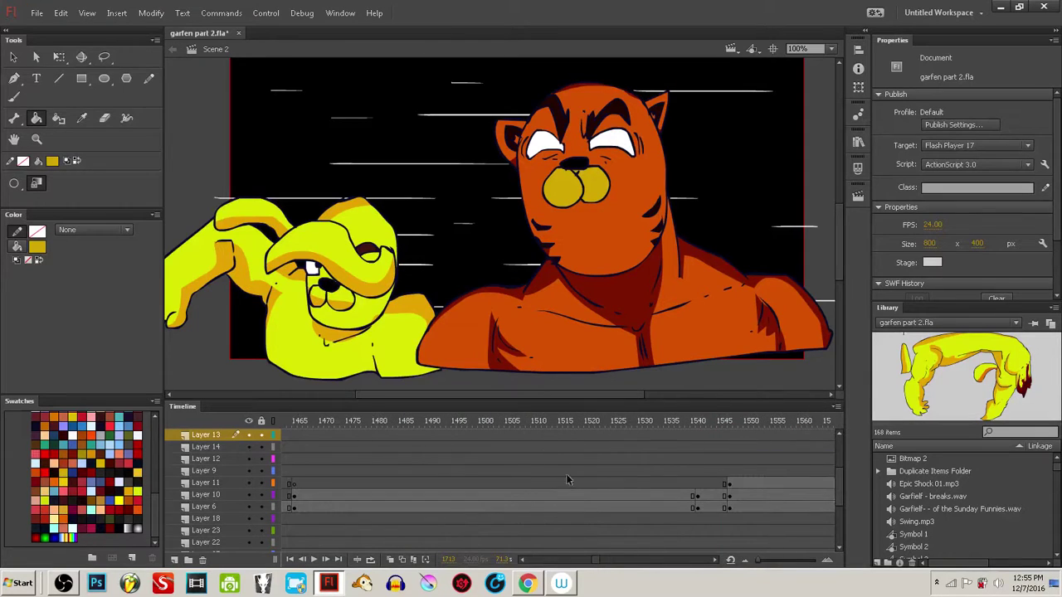
{"action": "left_click", "coordinate": [523, 424]}
{"action": "scroll", "coordinate": [556, 479], "scroll_direction": "left", "scroll_amount": 10}
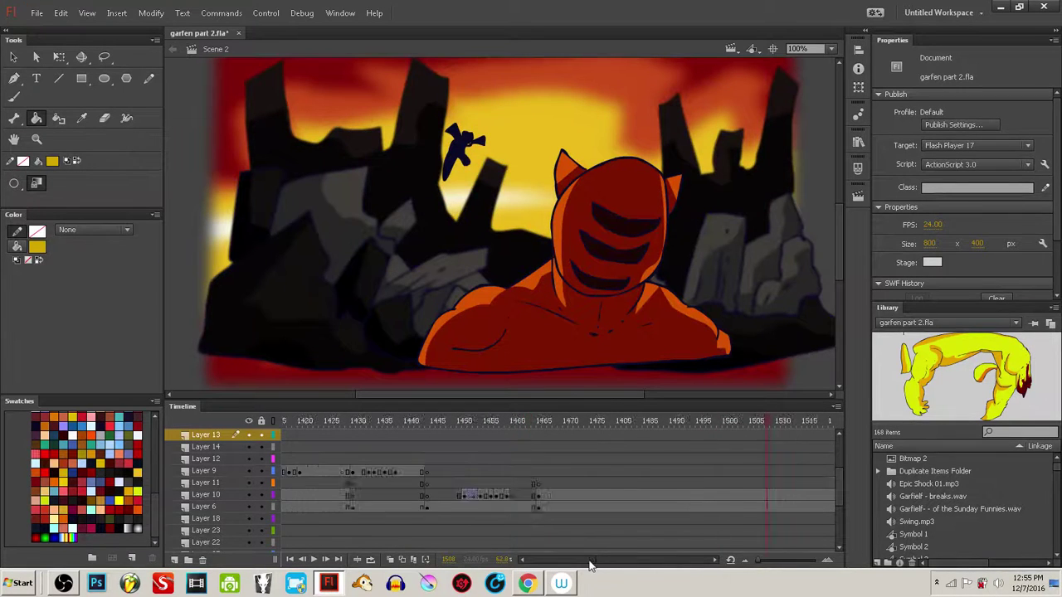
{"action": "left_click", "coordinate": [548, 424]}
{"action": "left_click", "coordinate": [348, 425]}
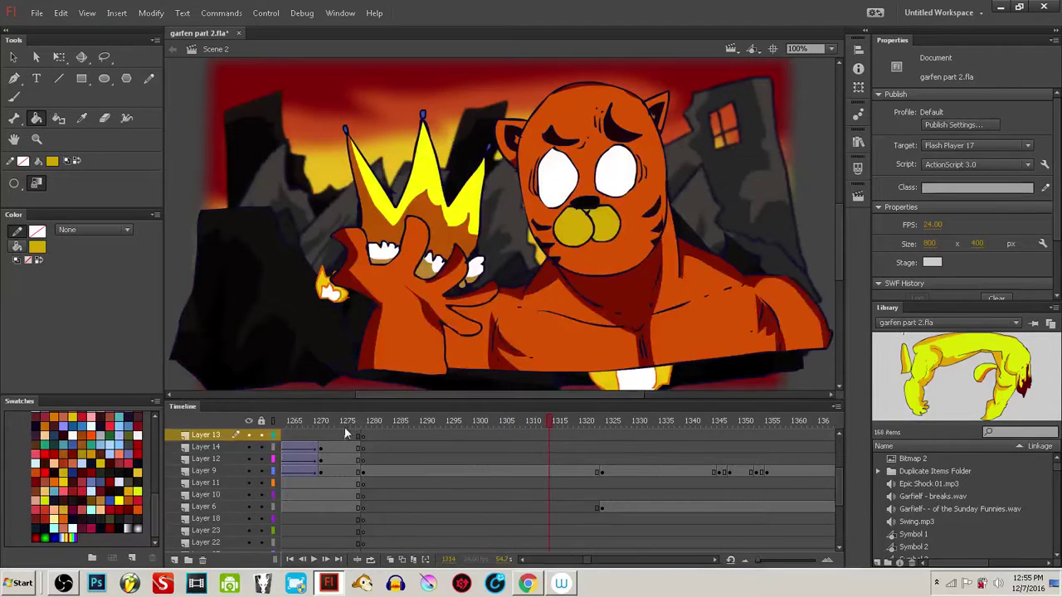
{"action": "scroll", "coordinate": [588, 567], "scroll_direction": "left", "scroll_amount": 8}
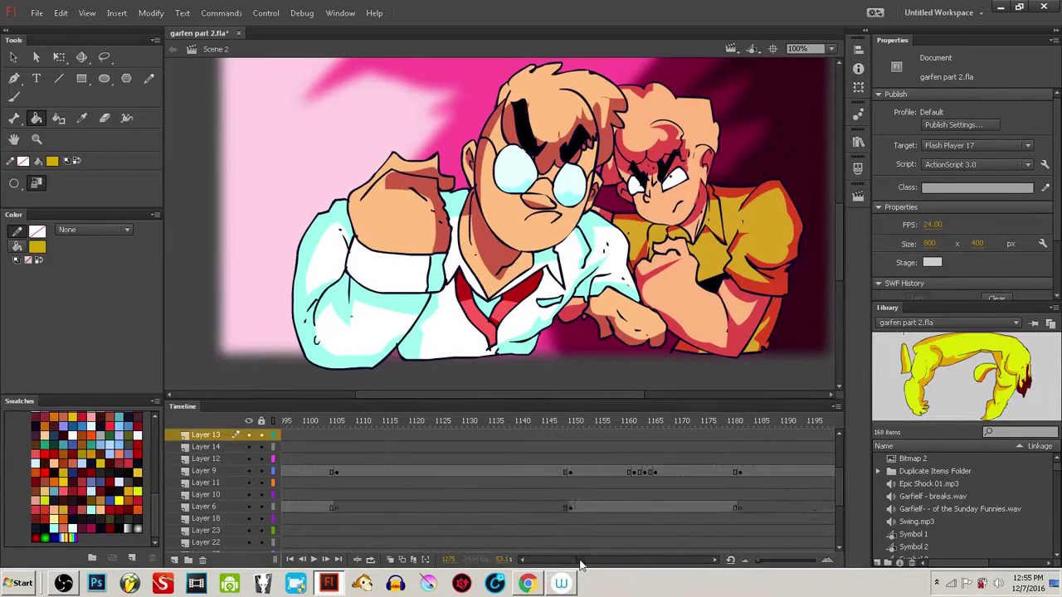
{"action": "left_click", "coordinate": [580, 424]}
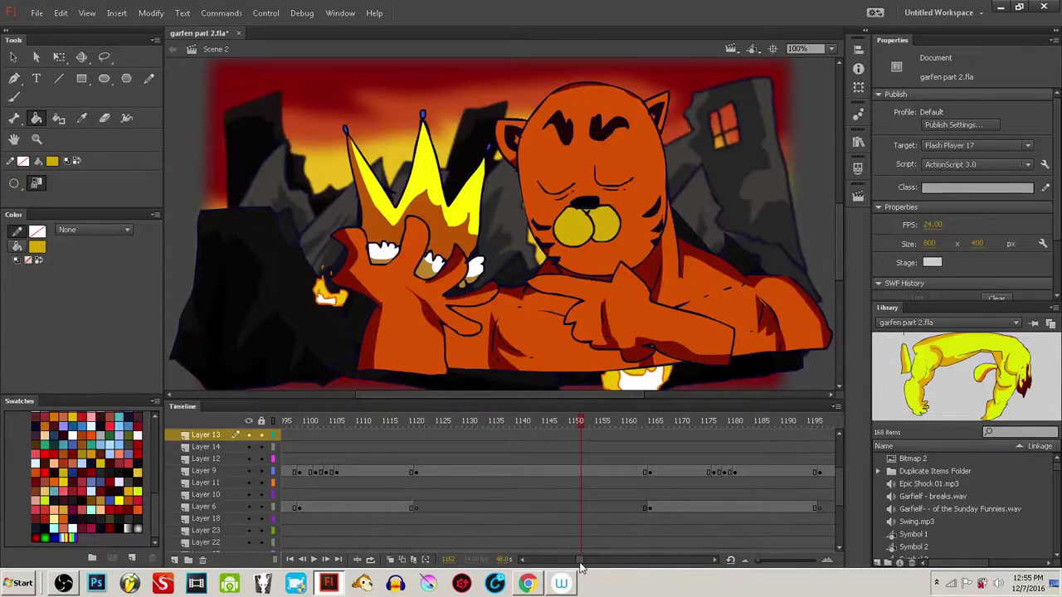
- Examine the cut from the tiger to the yellow dog between frames 1088 and 1106, and play it back
{"action": "scroll", "coordinate": [583, 564], "scroll_direction": "left", "scroll_amount": 3}
{"action": "left_click", "coordinate": [564, 424]}
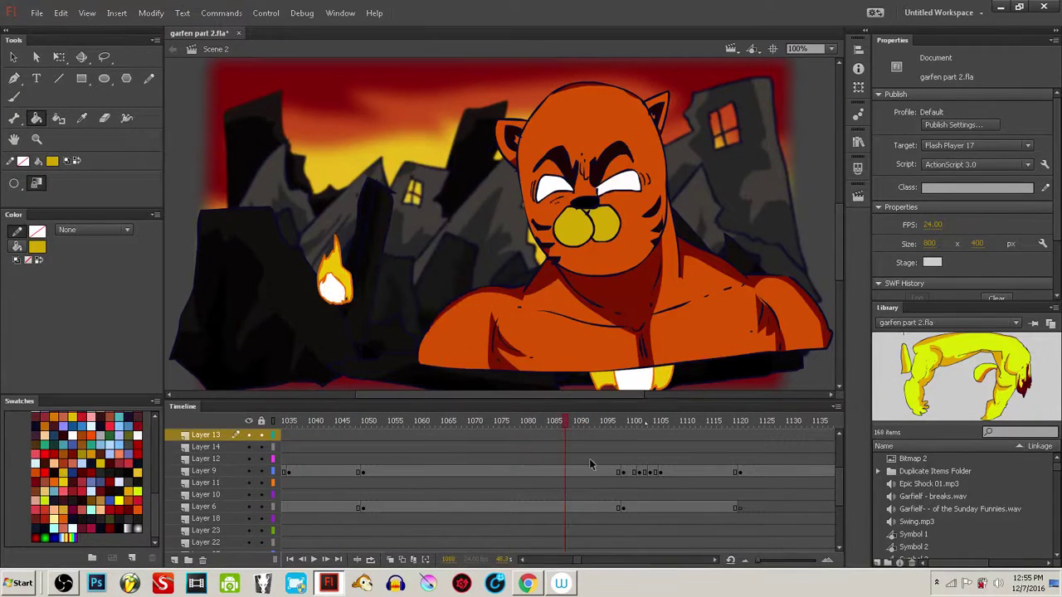
{"action": "left_click", "coordinate": [640, 423]}
{"action": "left_click", "coordinate": [603, 438]}
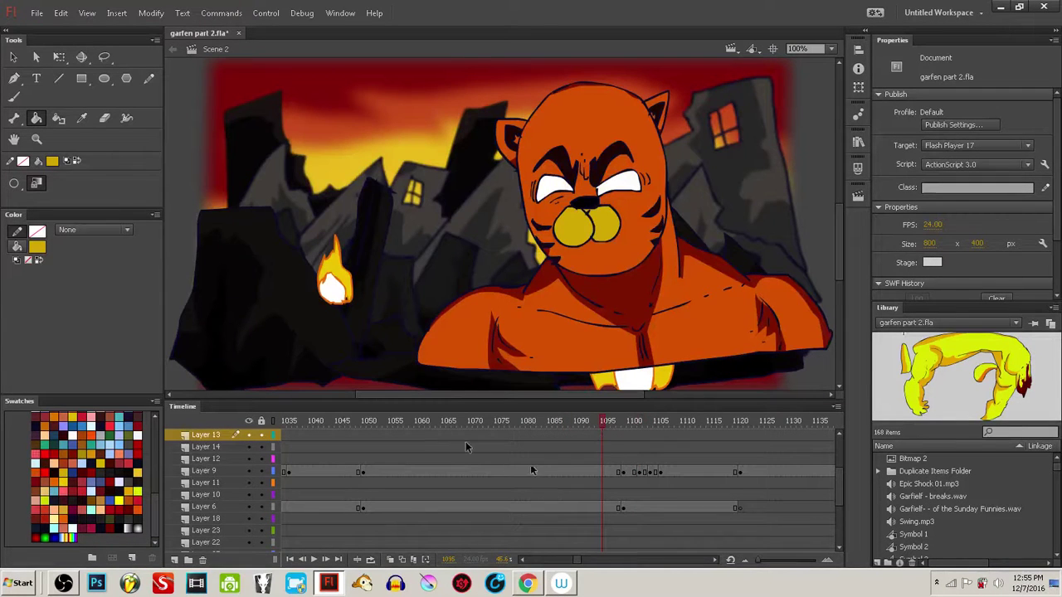
{"action": "left_click", "coordinate": [640, 435]}
{"action": "left_click", "coordinate": [661, 437]}
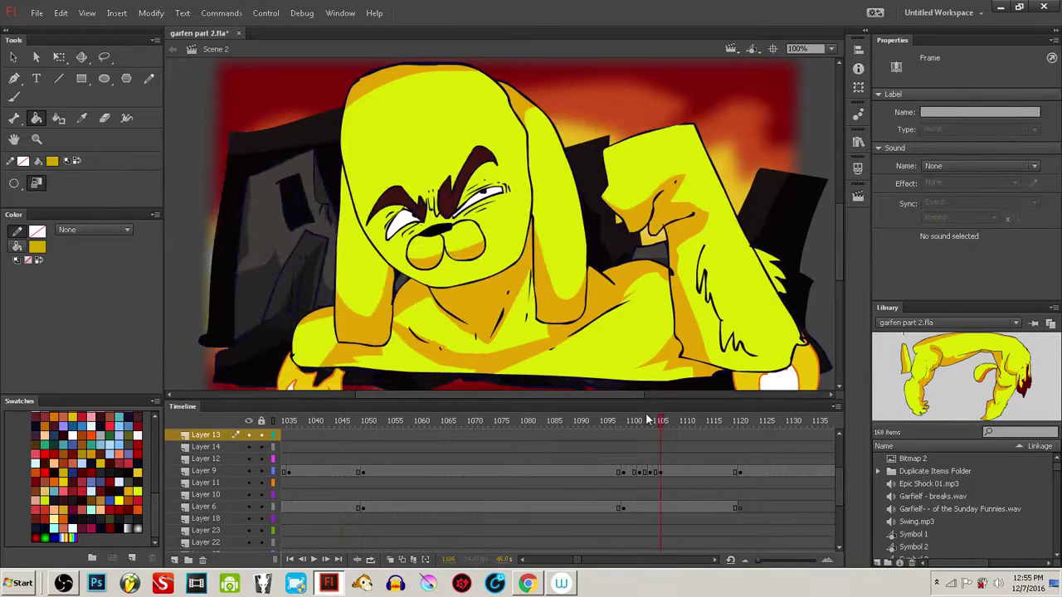
{"action": "key", "text": "Return"}
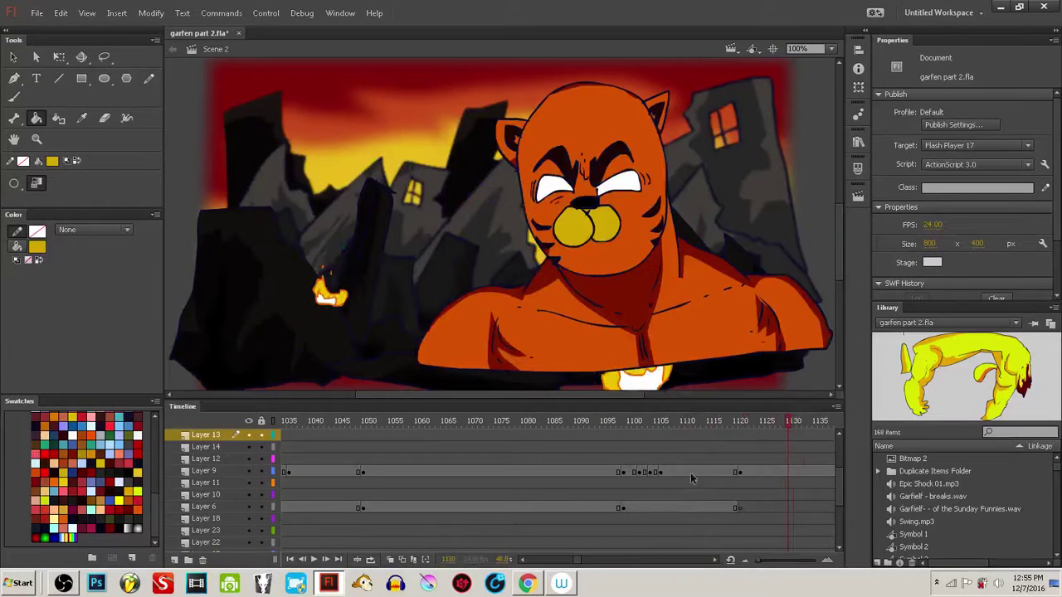
- Scrub through the crown shot up to frame 1206 and inspect the ruined-city background symbol on Layer 1
{"action": "left_click", "coordinate": [578, 562]}
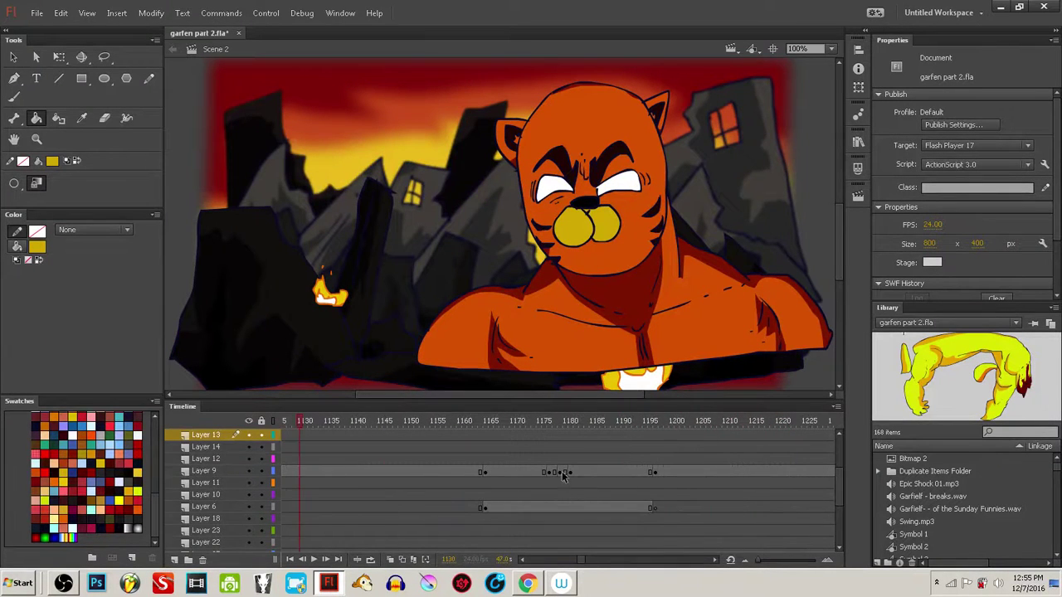
{"action": "left_click", "coordinate": [549, 423]}
{"action": "left_click_drag", "start_coordinate": [549, 423], "coordinate": [705, 430]}
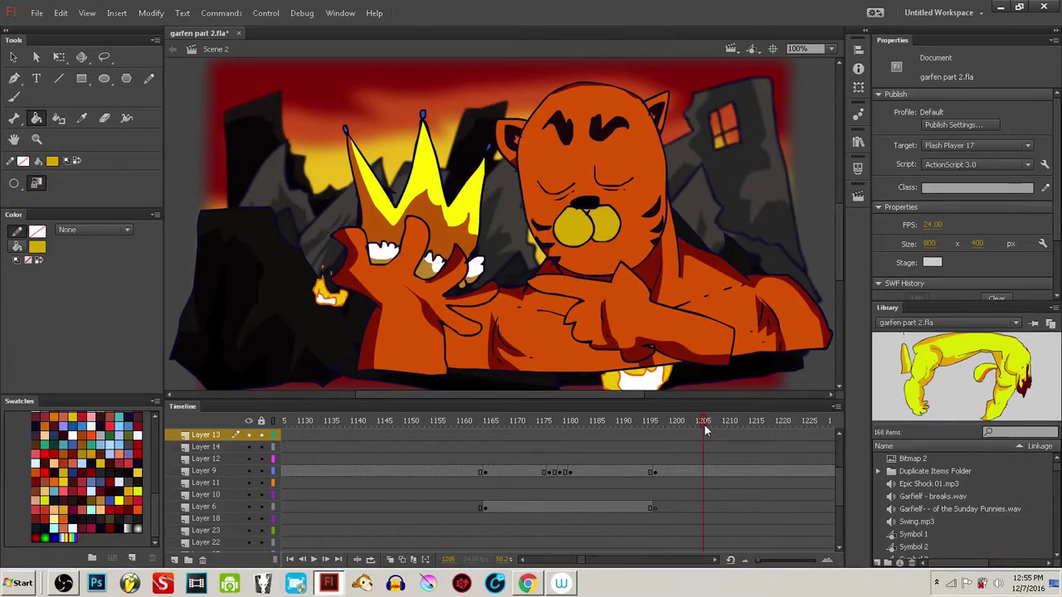
{"action": "left_click", "coordinate": [328, 315]}
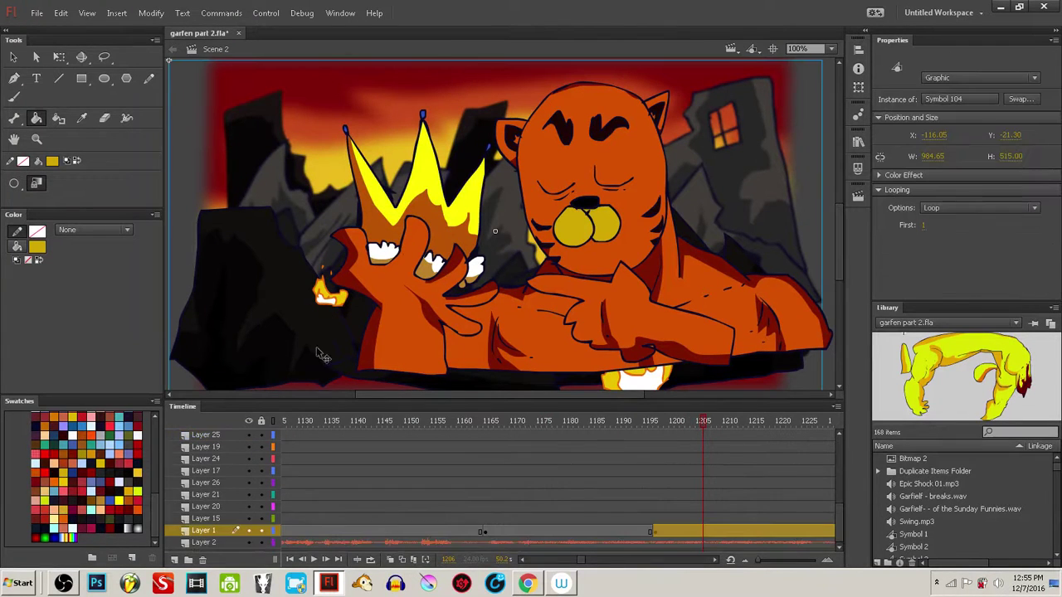
{"action": "left_click", "coordinate": [180, 277]}
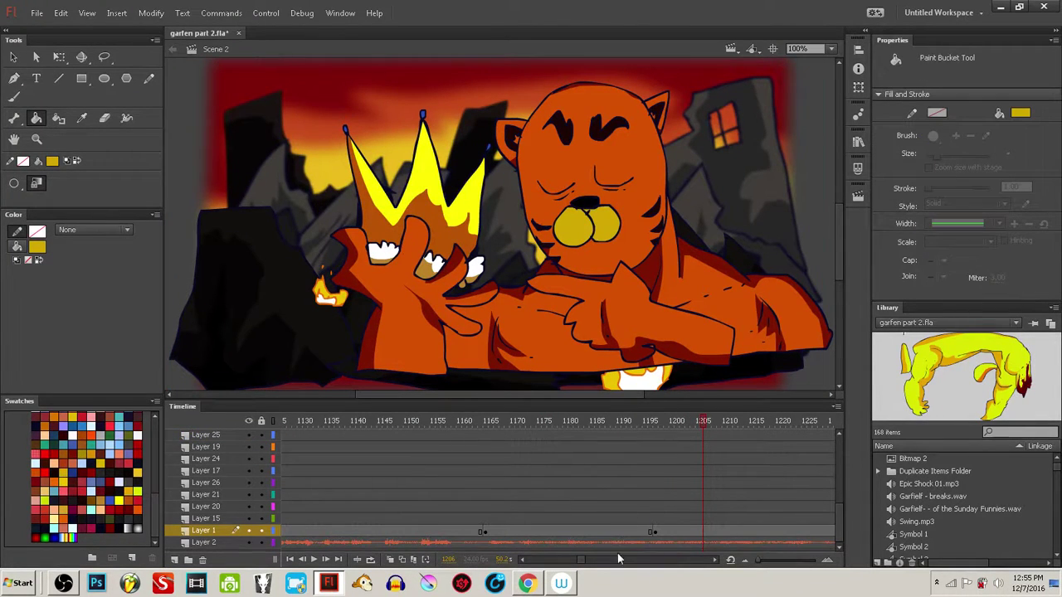
- Review the dog-and-tiger shot at frame 801 and the injured man's shot around frames 788 to 793
{"action": "left_click_drag", "start_coordinate": [580, 564], "coordinate": [568, 563]}
{"action": "left_click", "coordinate": [421, 429]}
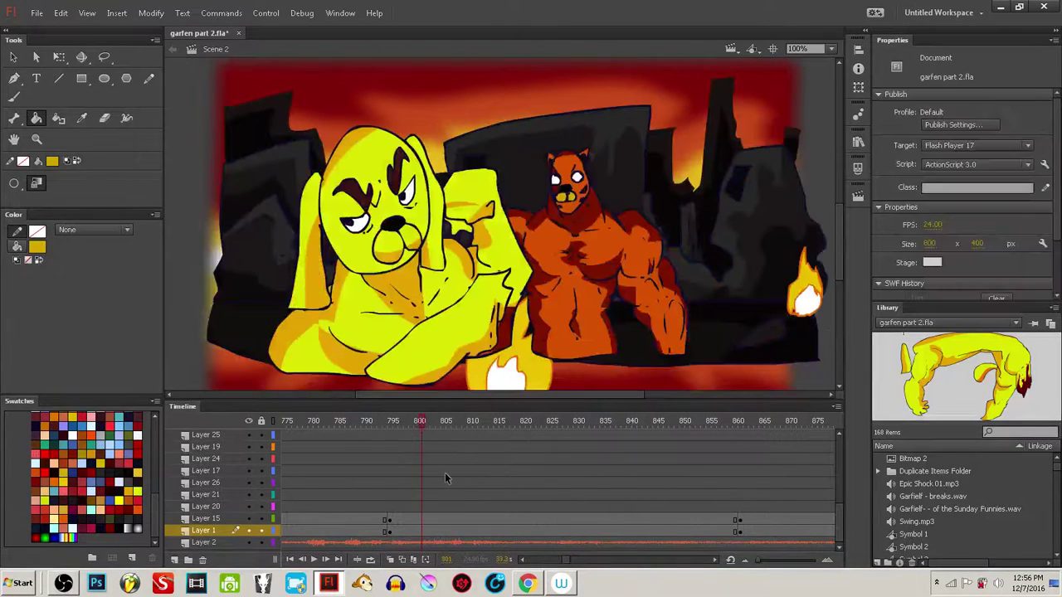
{"action": "left_click", "coordinate": [356, 424]}
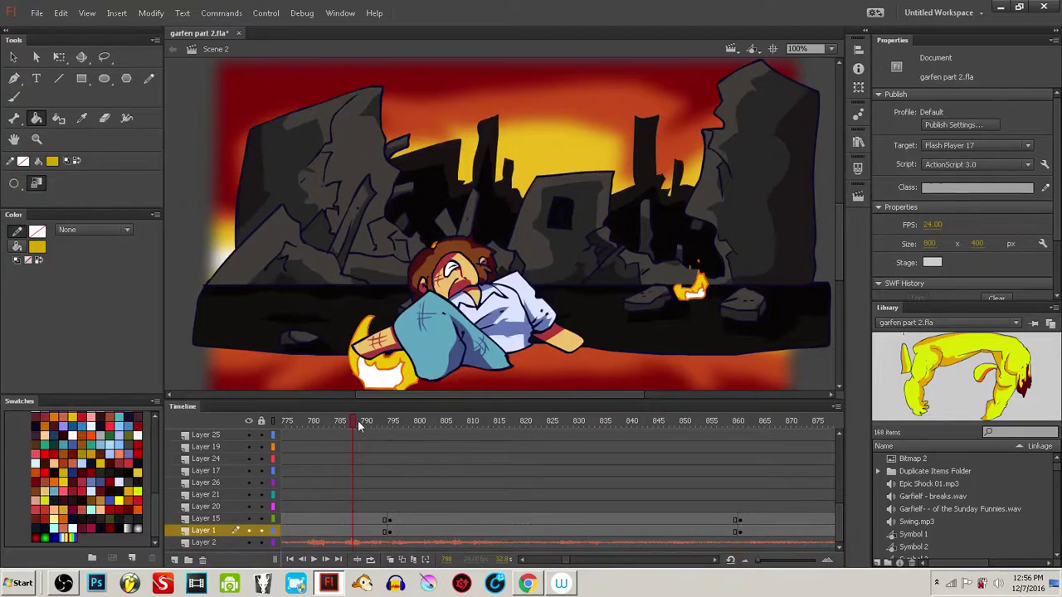
{"action": "left_click_drag", "start_coordinate": [357, 426], "coordinate": [379, 428]}
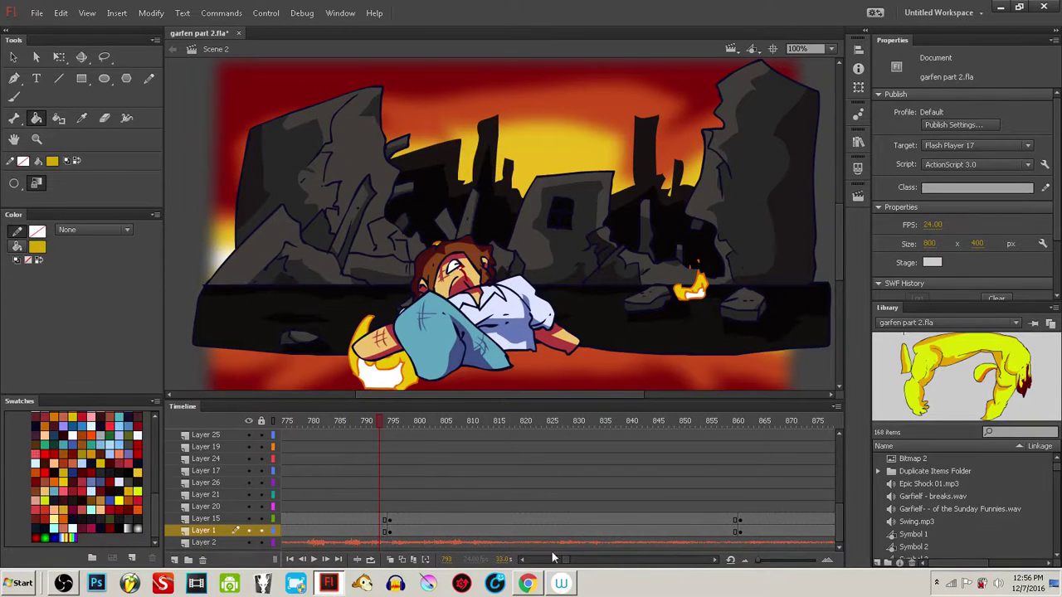
- Examine the glowing tiger shots and their blurred, burning backgrounds between frames 521 and 456
{"action": "left_click_drag", "start_coordinate": [568, 564], "coordinate": [554, 564]}
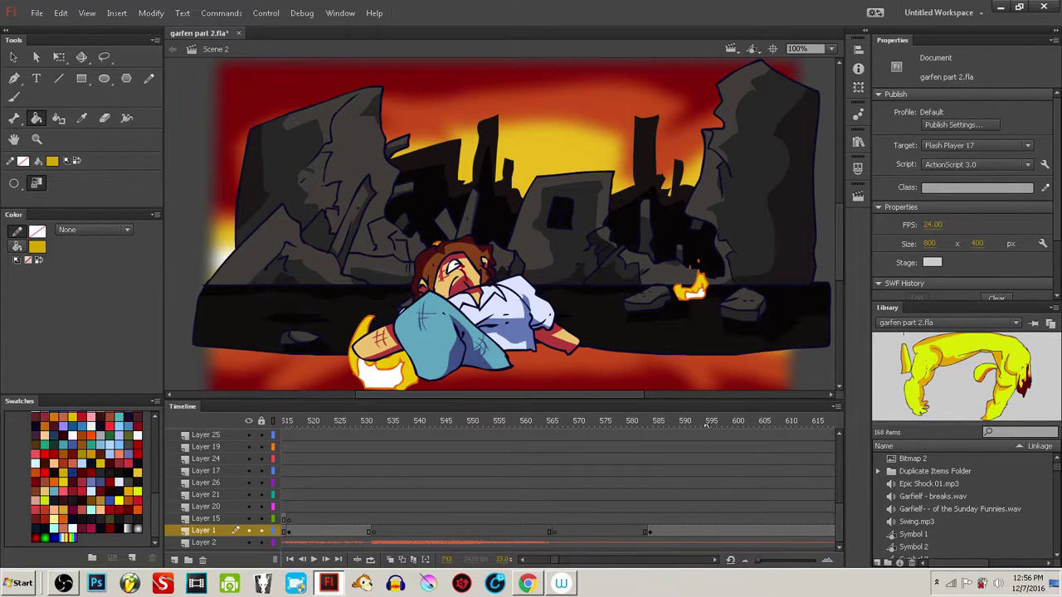
{"action": "left_click", "coordinate": [313, 435]}
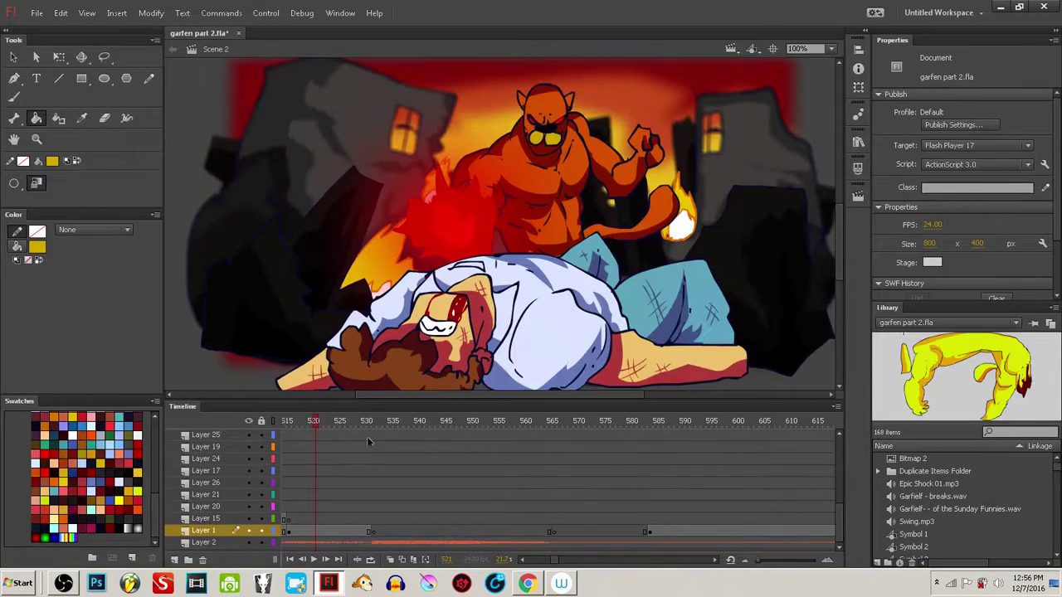
{"action": "left_click_drag", "start_coordinate": [556, 567], "coordinate": [551, 564]}
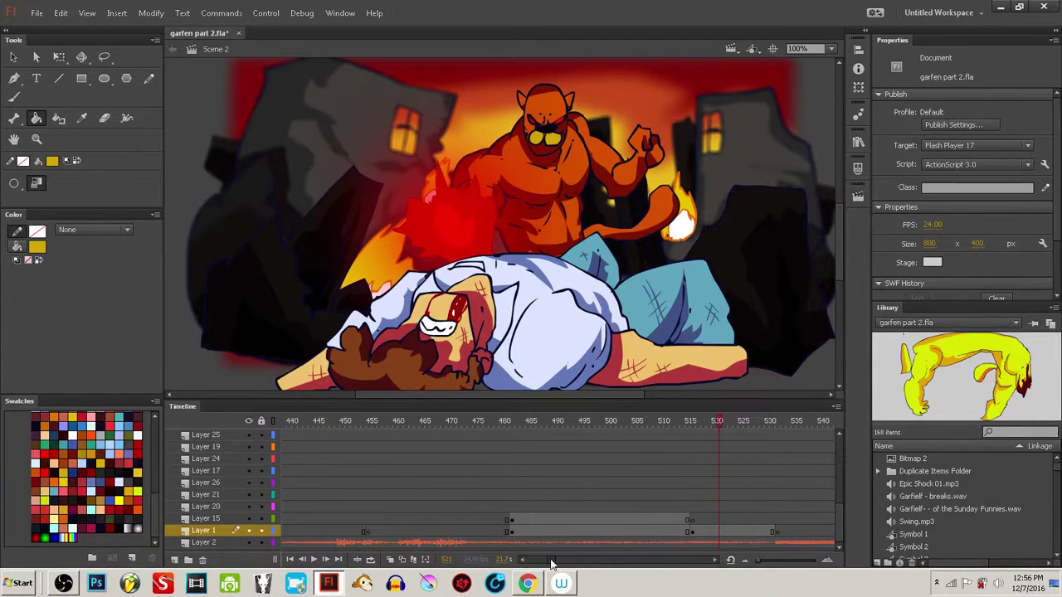
{"action": "left_click", "coordinate": [417, 421]}
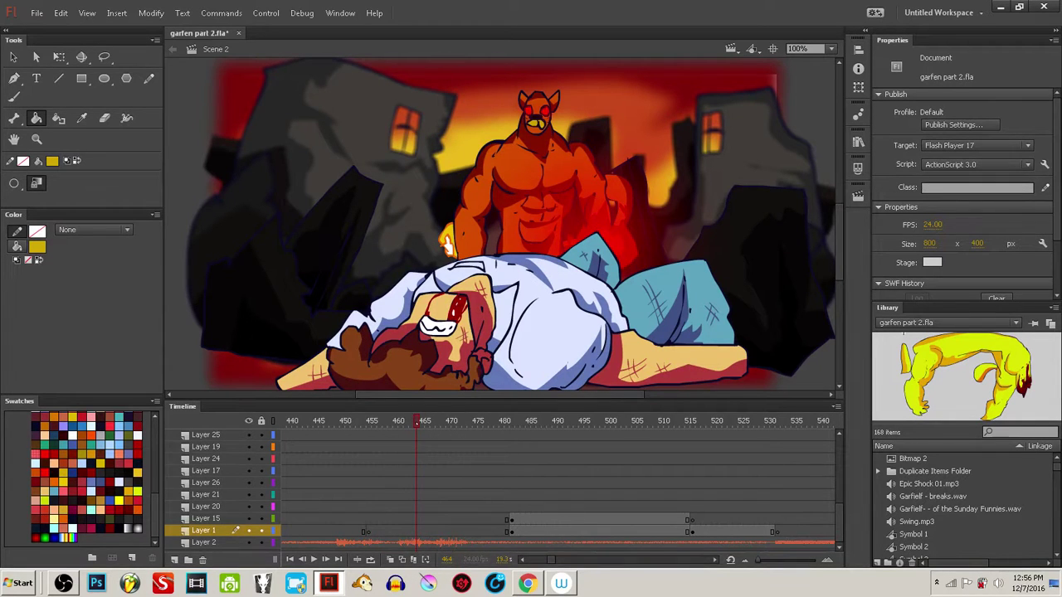
{"action": "left_click", "coordinate": [375, 423]}
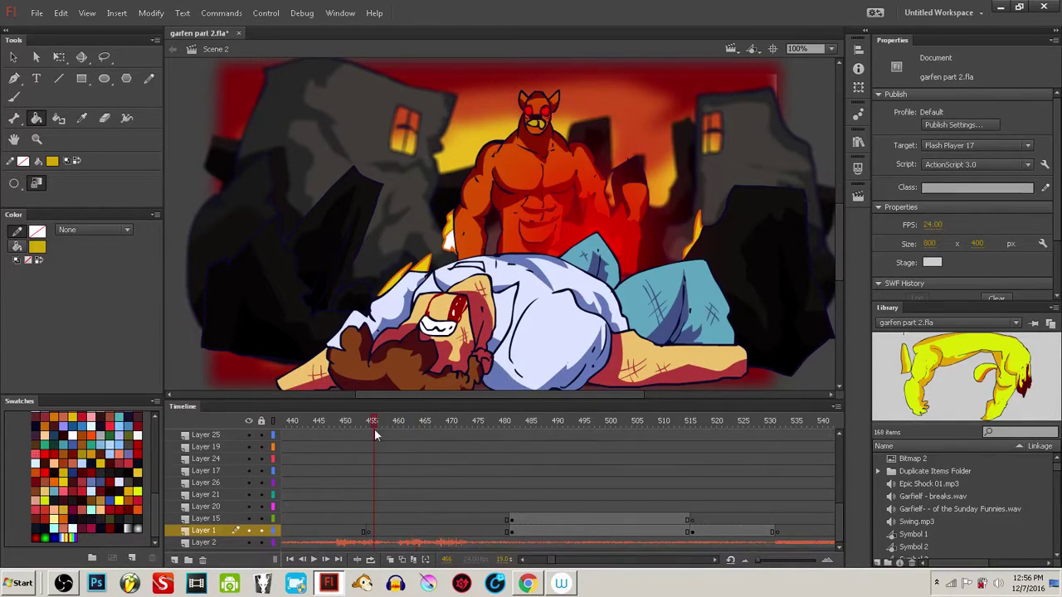
{"action": "left_click", "coordinate": [525, 446]}
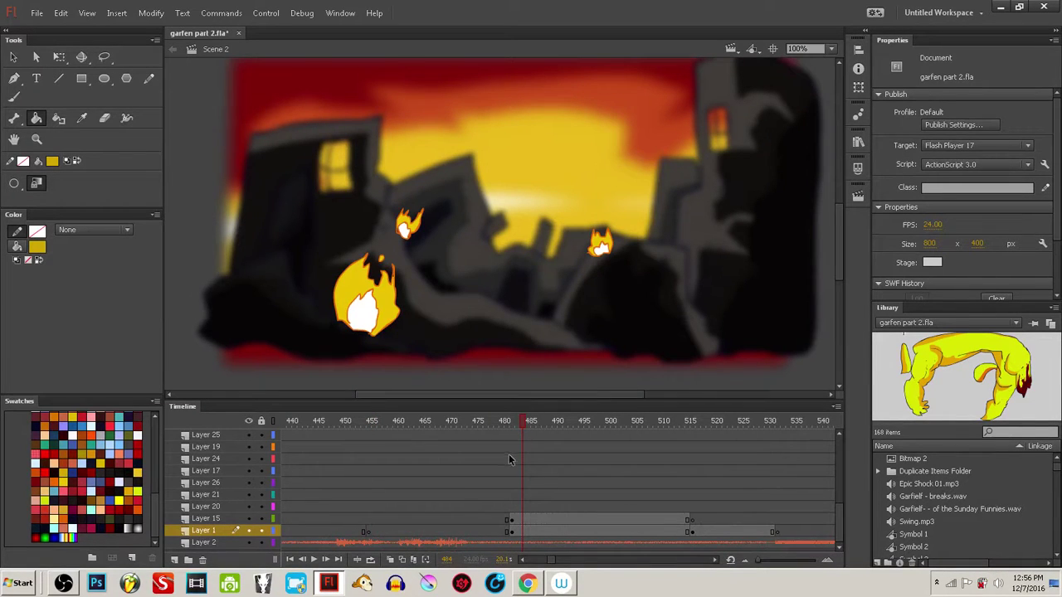
{"action": "left_click", "coordinate": [489, 442]}
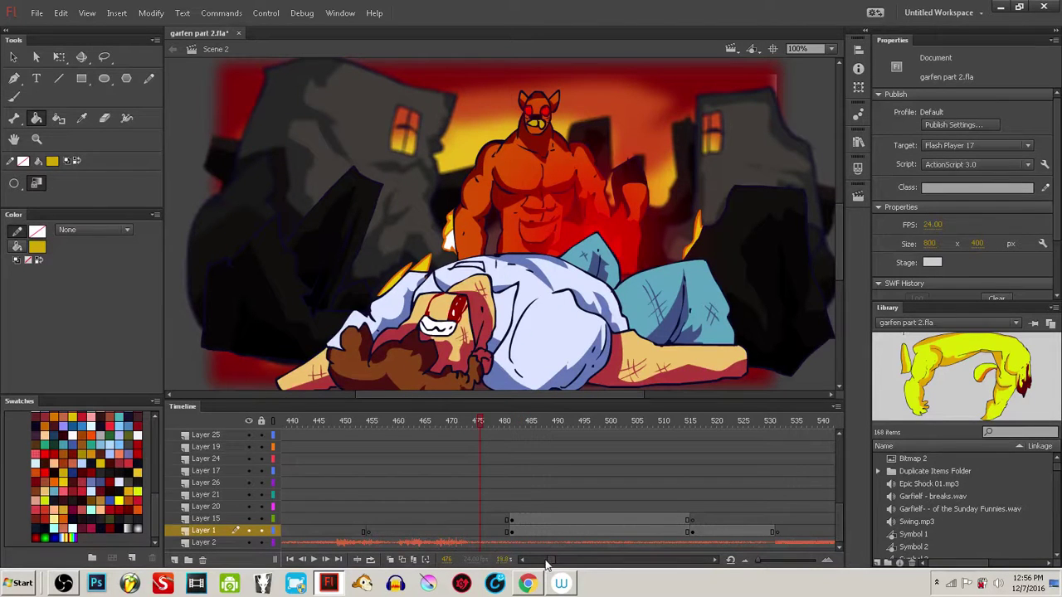
- Compare the tiger close-up near frame 1374 with the action shots at frames 1386 and 1549
{"action": "left_click_drag", "start_coordinate": [546, 564], "coordinate": [561, 549]}
{"action": "left_click", "coordinate": [453, 422]}
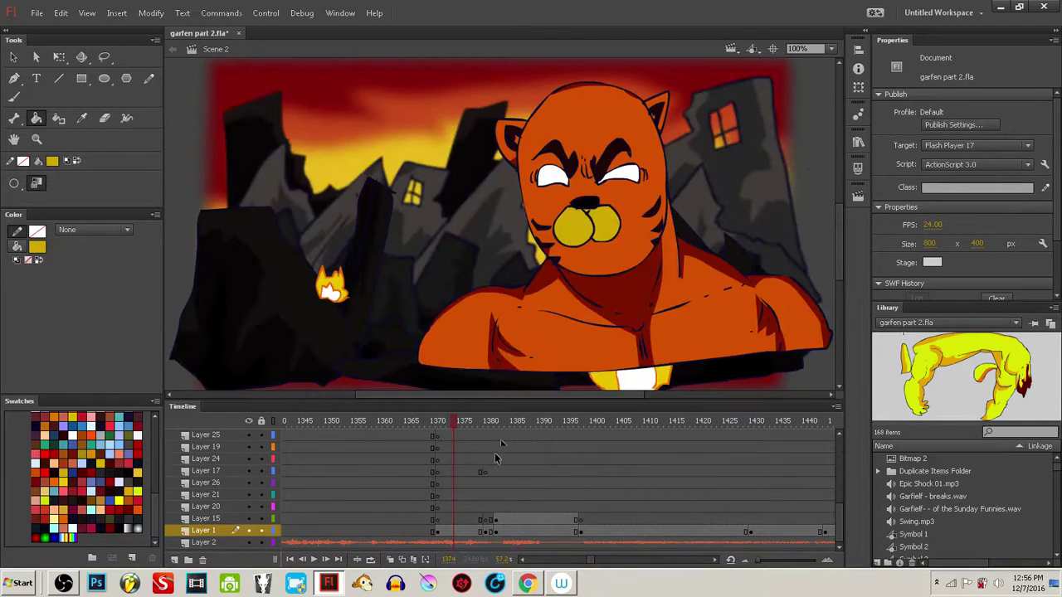
{"action": "left_click", "coordinate": [482, 422]}
{"action": "left_click", "coordinate": [517, 423]}
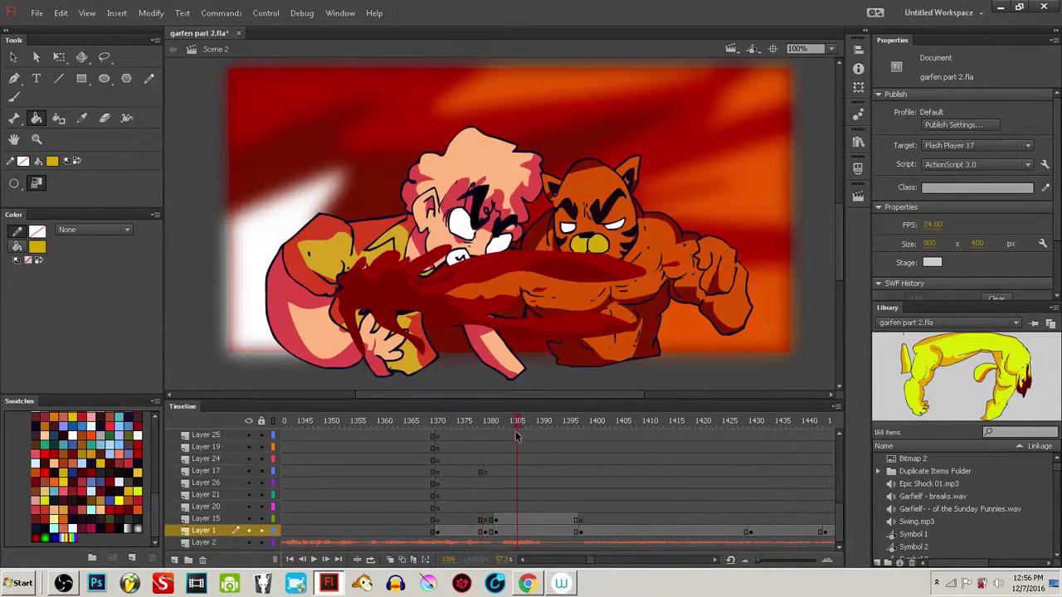
{"action": "left_click", "coordinate": [464, 422]}
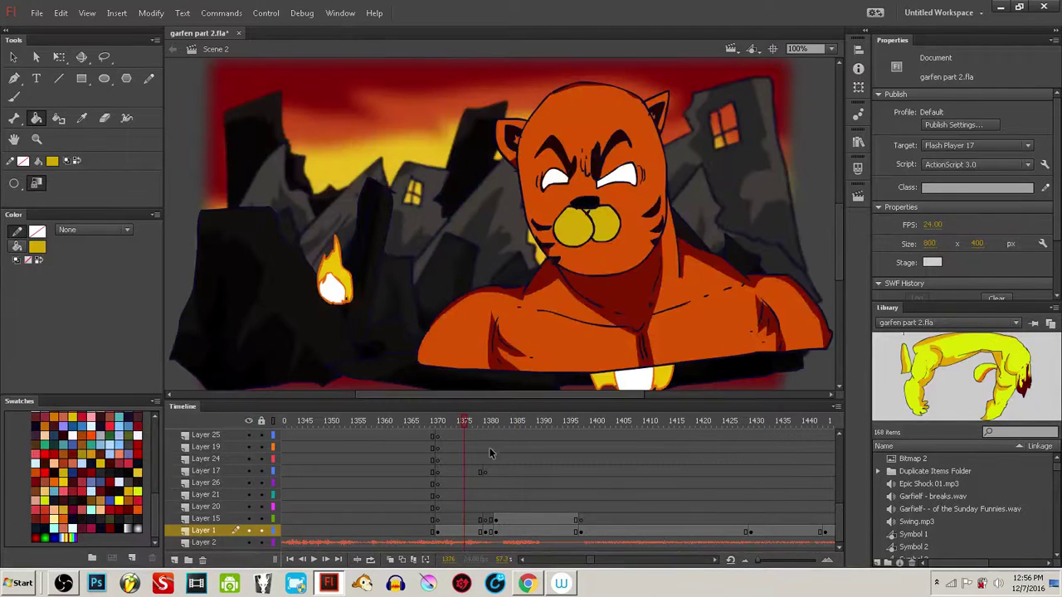
{"action": "left_click_drag", "start_coordinate": [591, 560], "coordinate": [597, 561]}
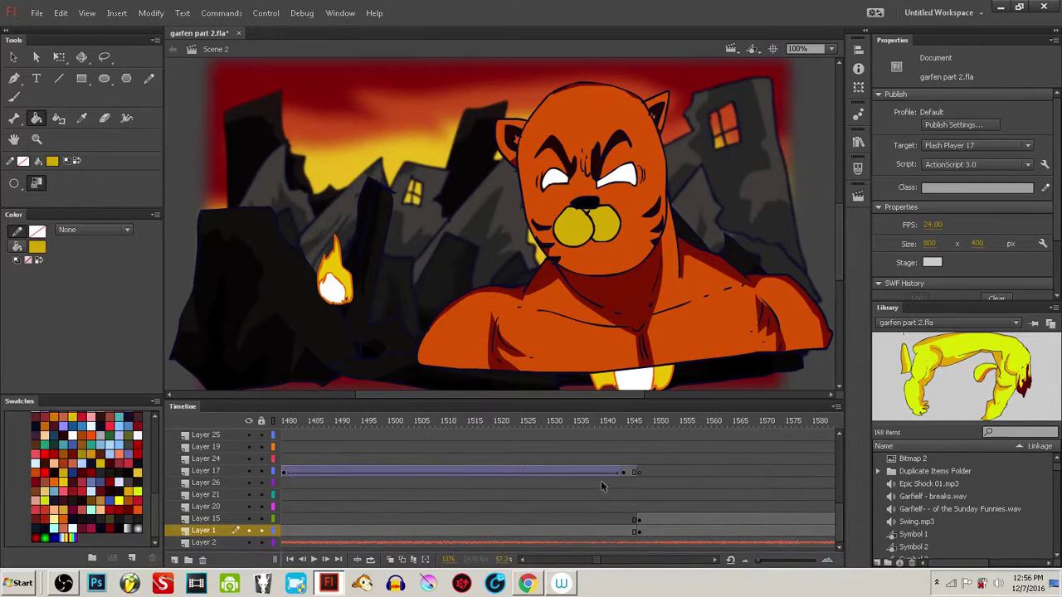
{"action": "left_click", "coordinate": [619, 438]}
{"action": "left_click", "coordinate": [618, 438]}
{"action": "left_click", "coordinate": [651, 420]}
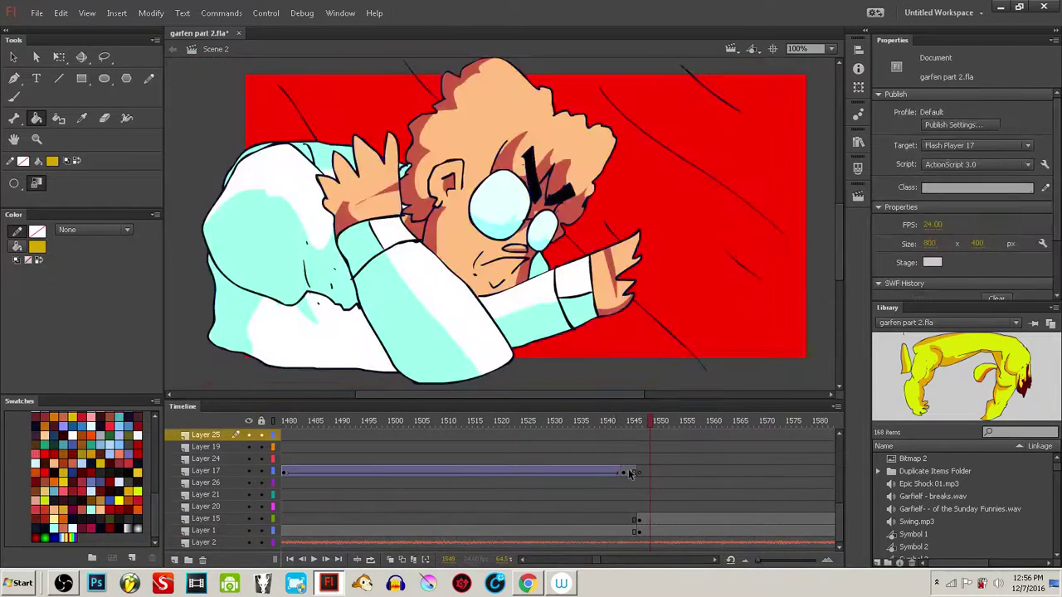
- Convert the red background shape on Layer 1 at frame 1549 to a movie clip symbol and open it for editing
{"action": "left_click", "coordinate": [742, 323], "text": "ctrl"}
{"action": "left_click", "coordinate": [799, 372], "text": "ctrl"}
{"action": "left_click", "coordinate": [648, 532]}
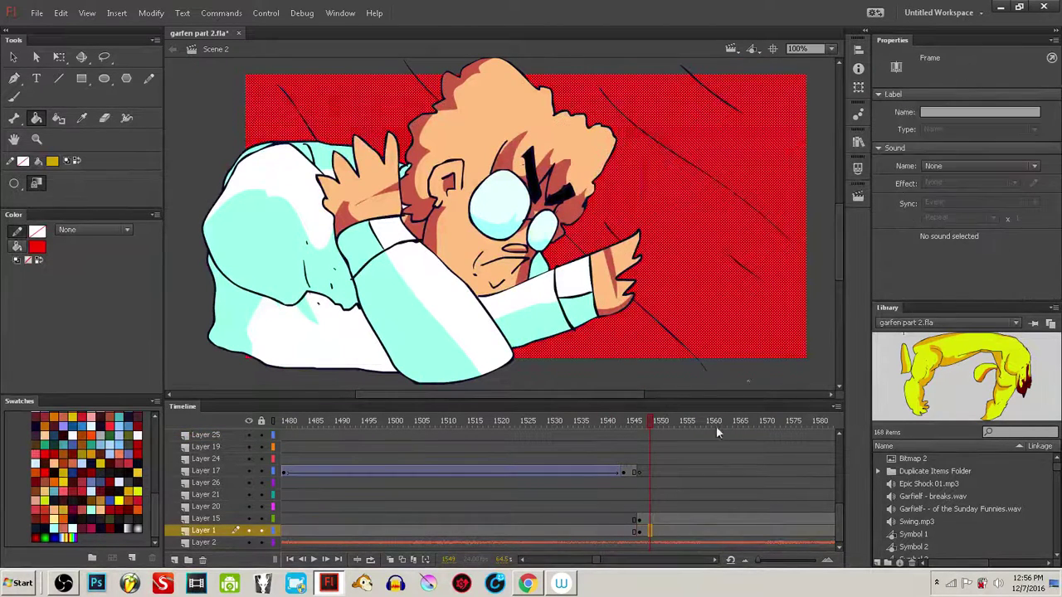
{"action": "left_click", "coordinate": [766, 332]}
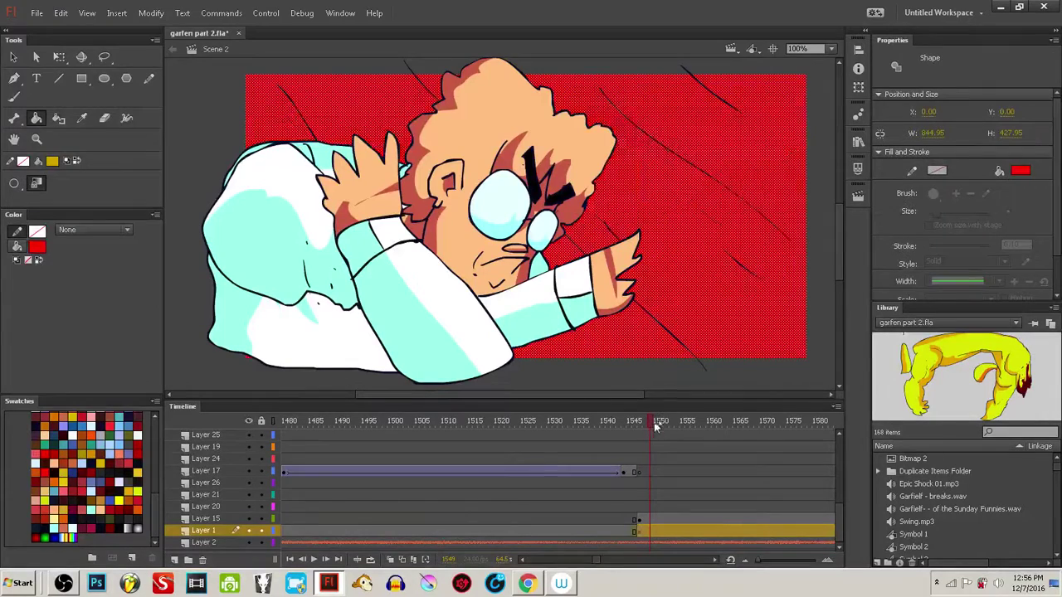
{"action": "key", "text": "F8"}
{"action": "left_click", "coordinate": [599, 97]}
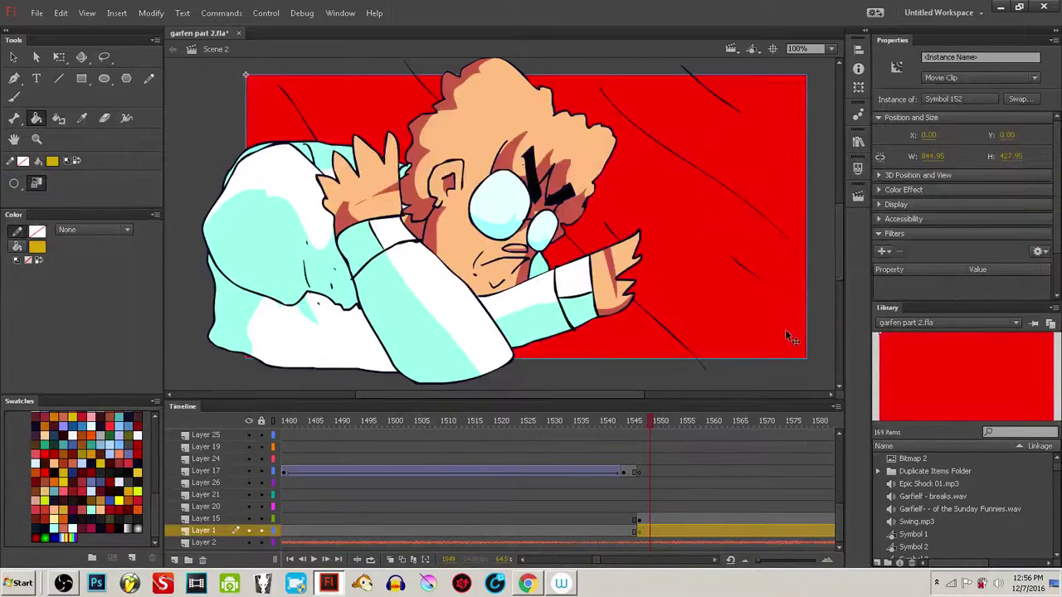
{"action": "double_click", "coordinate": [751, 353], "text": "ctrl"}
{"action": "left_click", "coordinate": [723, 367], "text": "ctrl"}
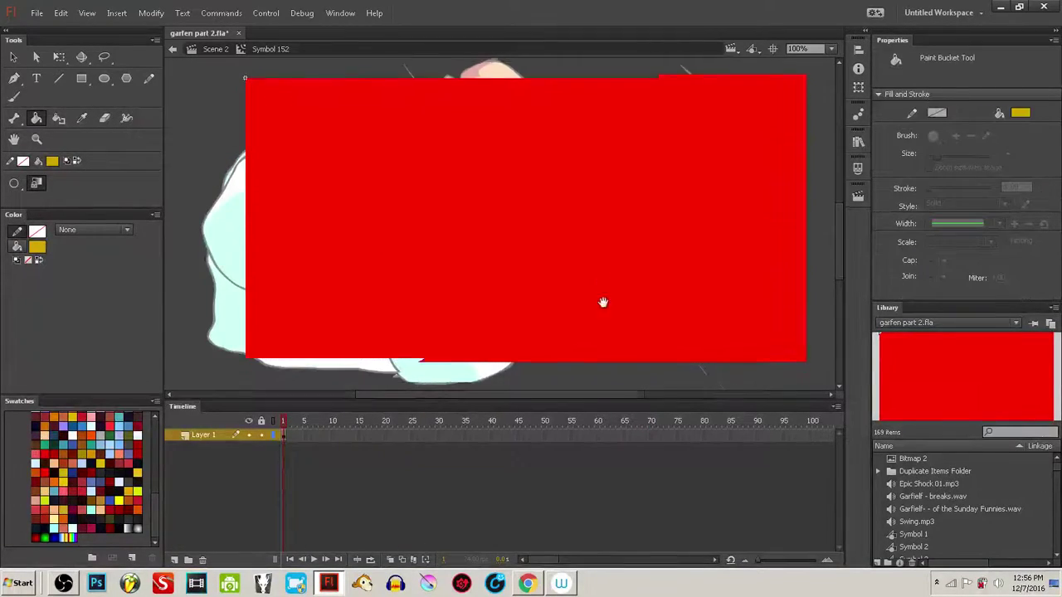
- Set the Pencil stroke to black 000000 and draw one diagonal line across the lower-left corner of the red background
{"action": "mouse_move", "coordinate": [602, 301]}
{"action": "left_mouse_down"}
{"action": "mouse_move", "coordinate": [617, 286]}
{"action": "mouse_move", "coordinate": [617, 298]}
{"action": "left_mouse_up"}
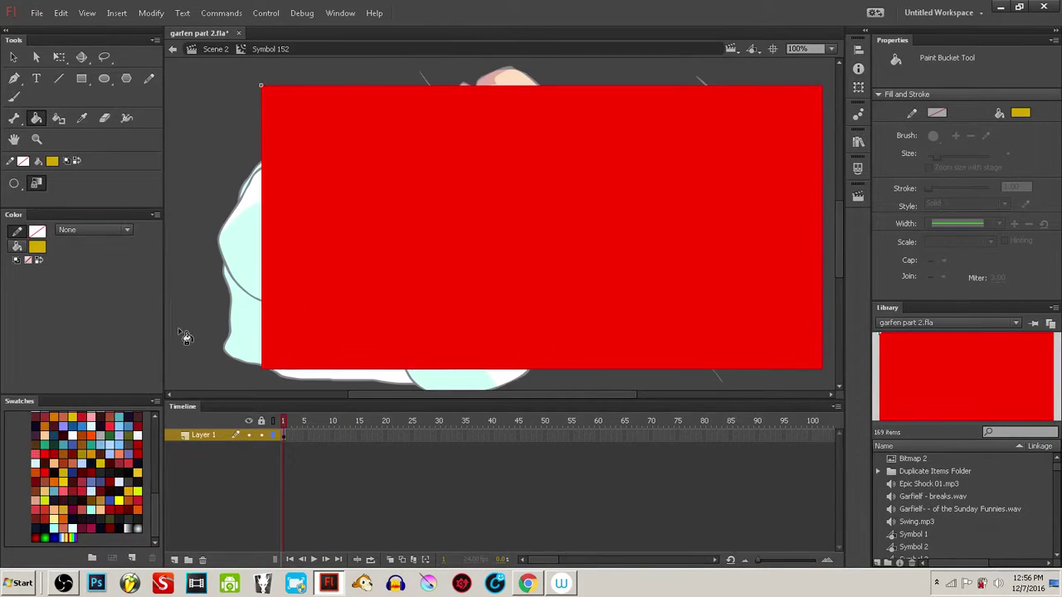
{"action": "key", "text": "r"}
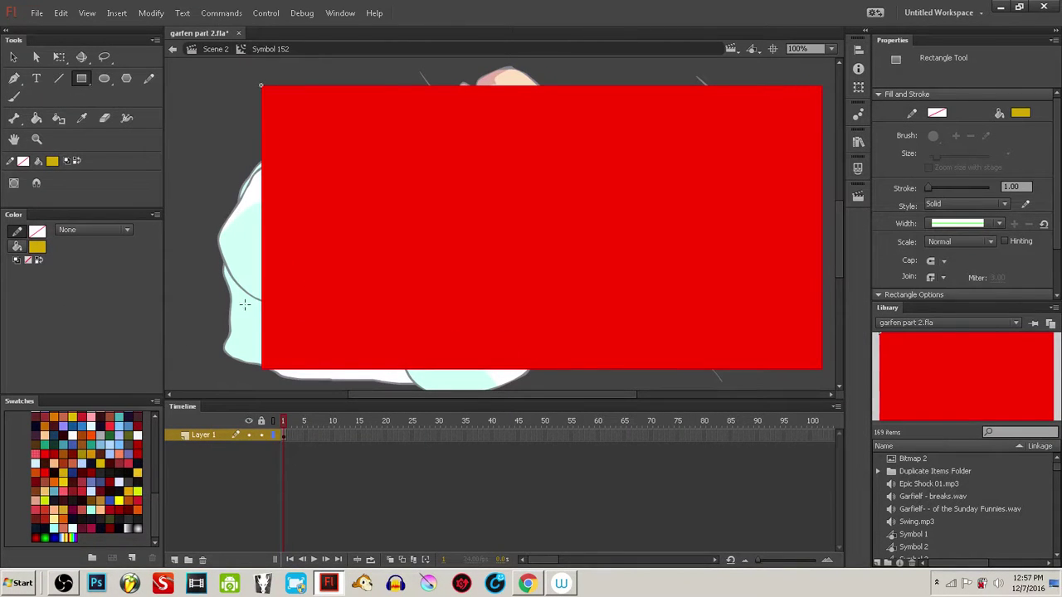
{"action": "key", "text": "y"}
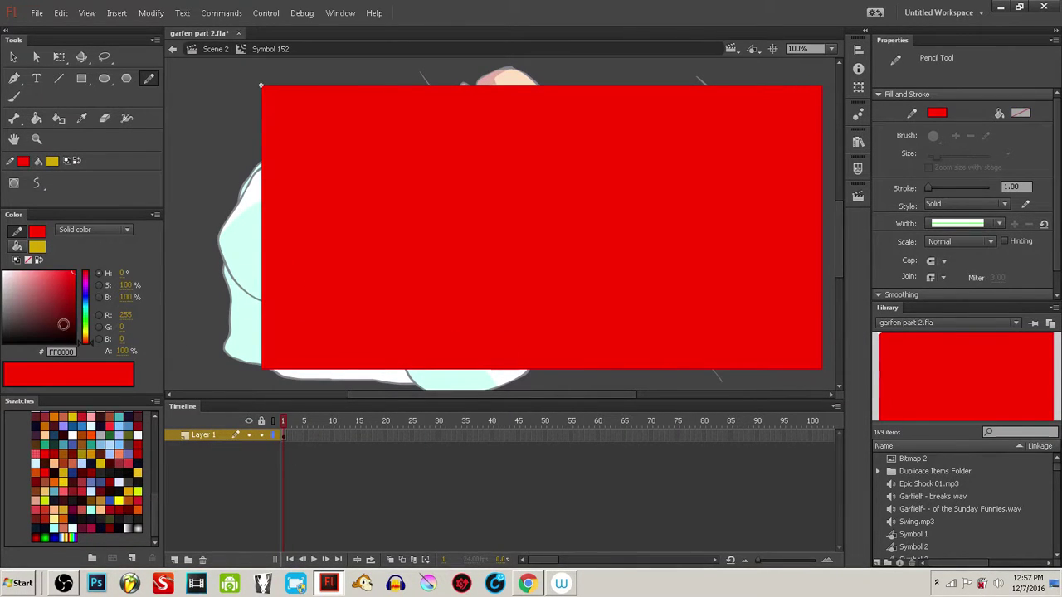
{"action": "left_click_drag", "start_coordinate": [59, 303], "coordinate": [3, 397]}
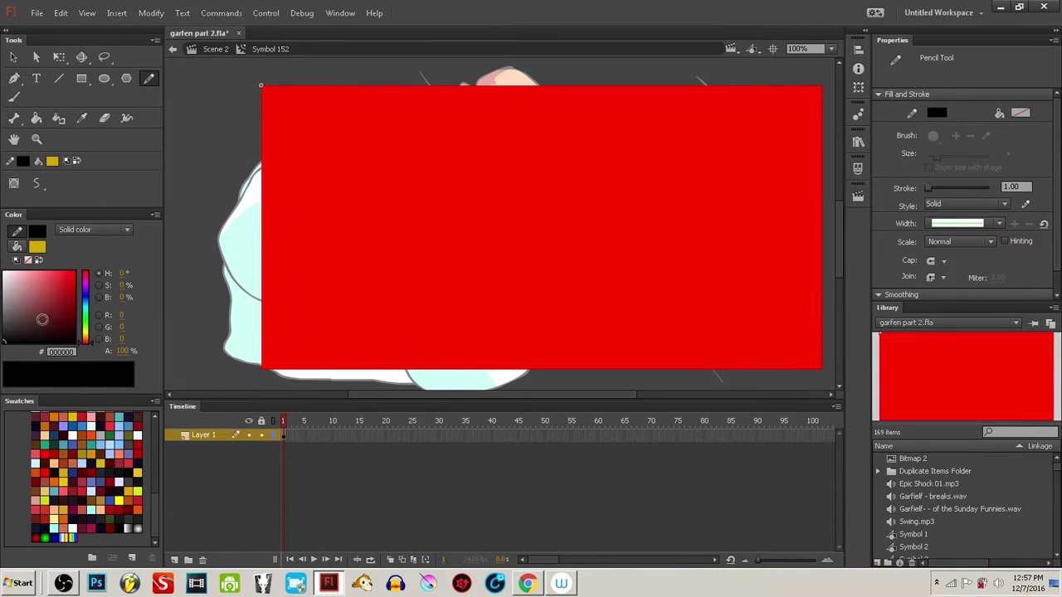
{"action": "left_click_drag", "start_coordinate": [239, 283], "coordinate": [346, 388]}
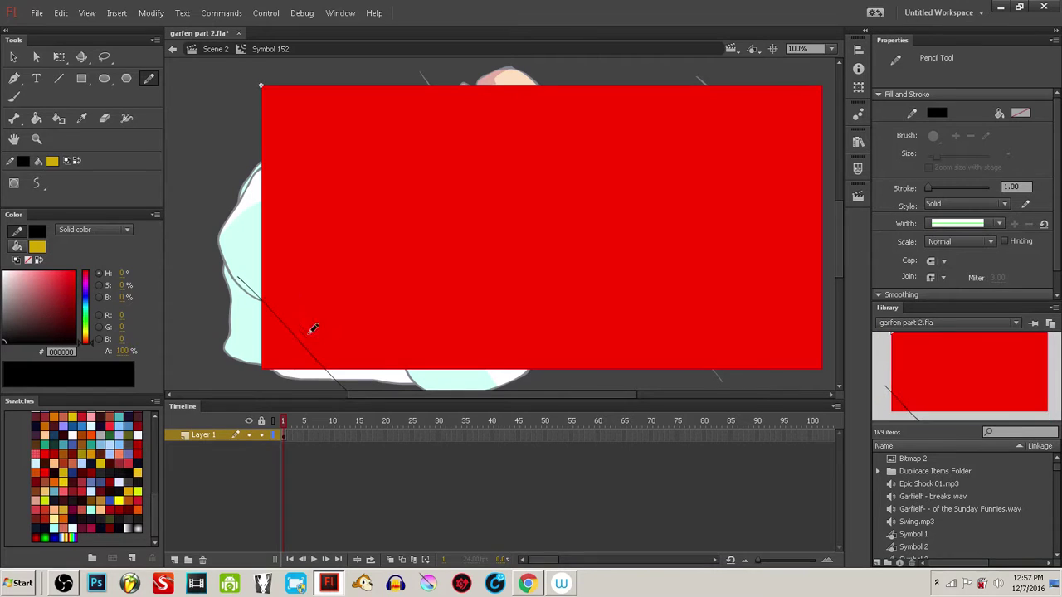
{"action": "left_click_drag", "start_coordinate": [219, 232], "coordinate": [364, 388]}
{"action": "key", "text": "ctrl+z"}
- Extend the symbol's Layer 1 to frame 5 and insert a keyframe at frame 3
{"action": "left_click", "coordinate": [305, 435]}
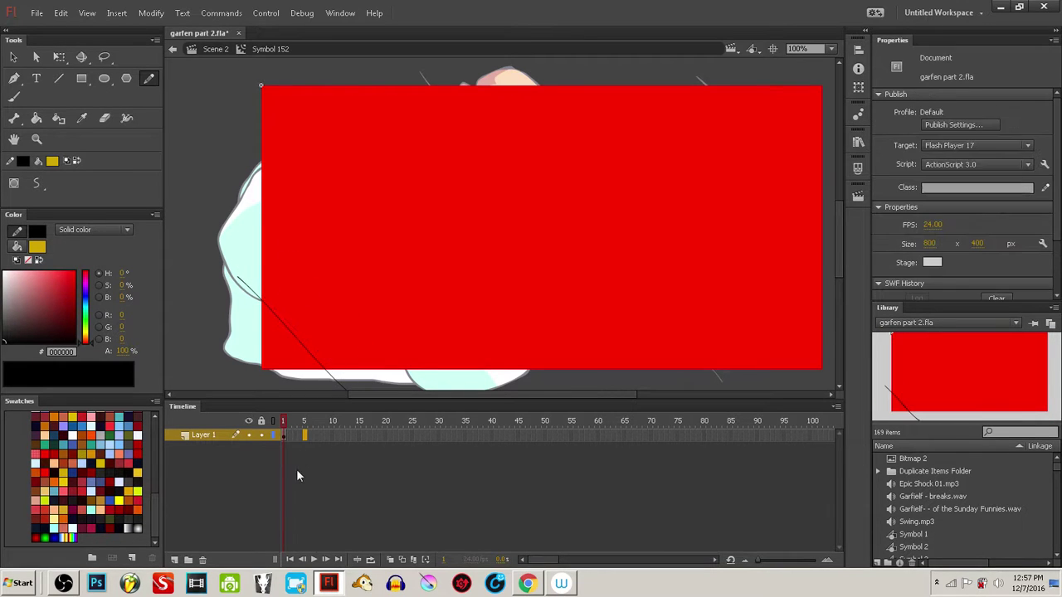
{"action": "key", "text": "F5"}
{"action": "left_click_drag", "start_coordinate": [289, 436], "coordinate": [294, 436]}
{"action": "left_click", "coordinate": [290, 514]}
{"action": "left_click", "coordinate": [295, 436]}
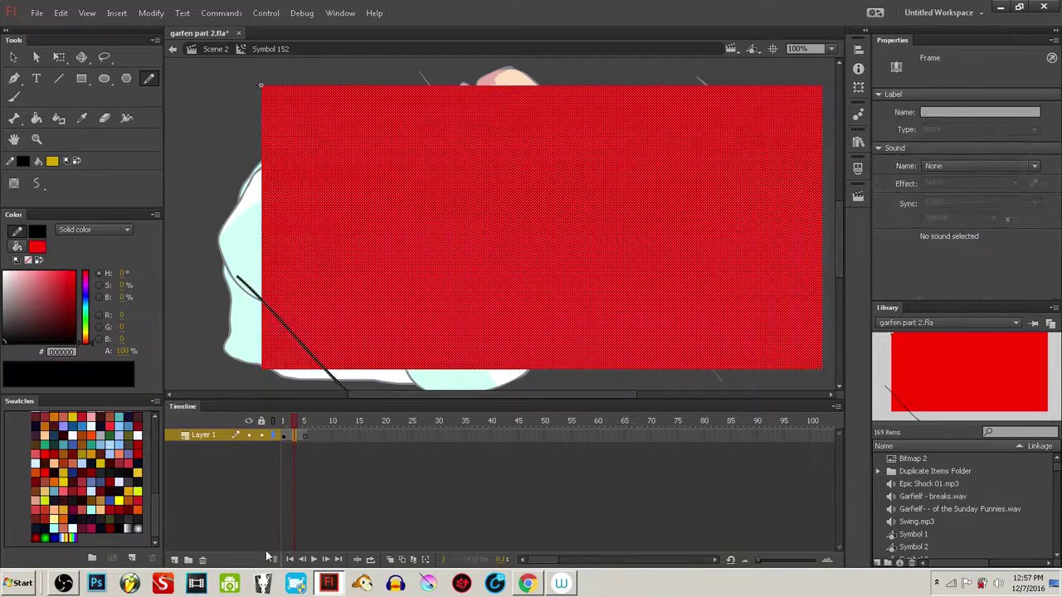
{"action": "key", "text": "F6"}
{"action": "left_click", "coordinate": [301, 485]}
{"action": "left_click", "coordinate": [294, 436]}
{"action": "left_click", "coordinate": [236, 360]}
{"action": "left_click_drag", "start_coordinate": [393, 322], "coordinate": [379, 308]}
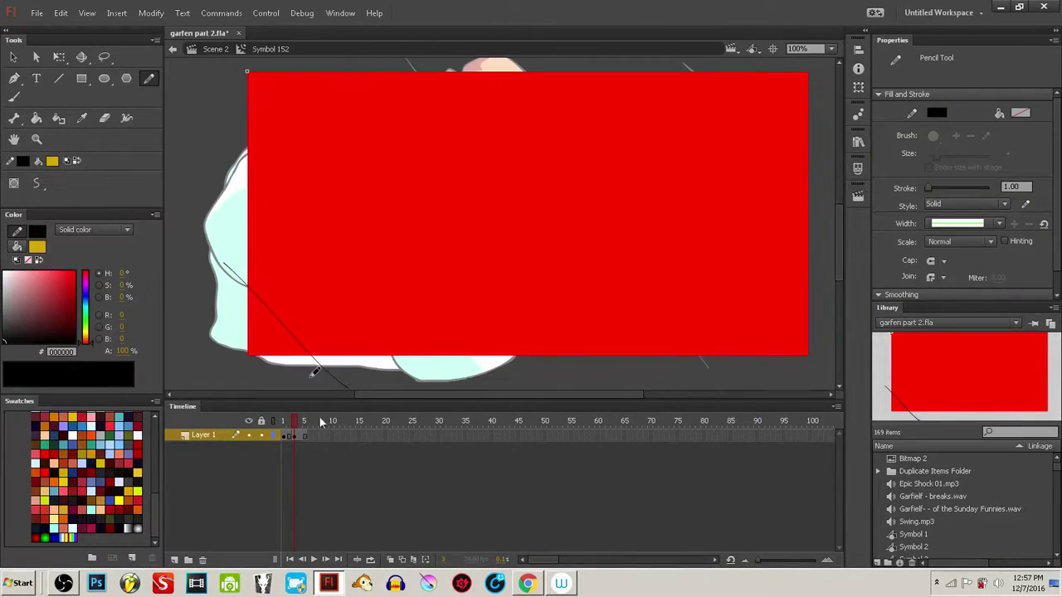
{"action": "left_click", "coordinate": [289, 436]}
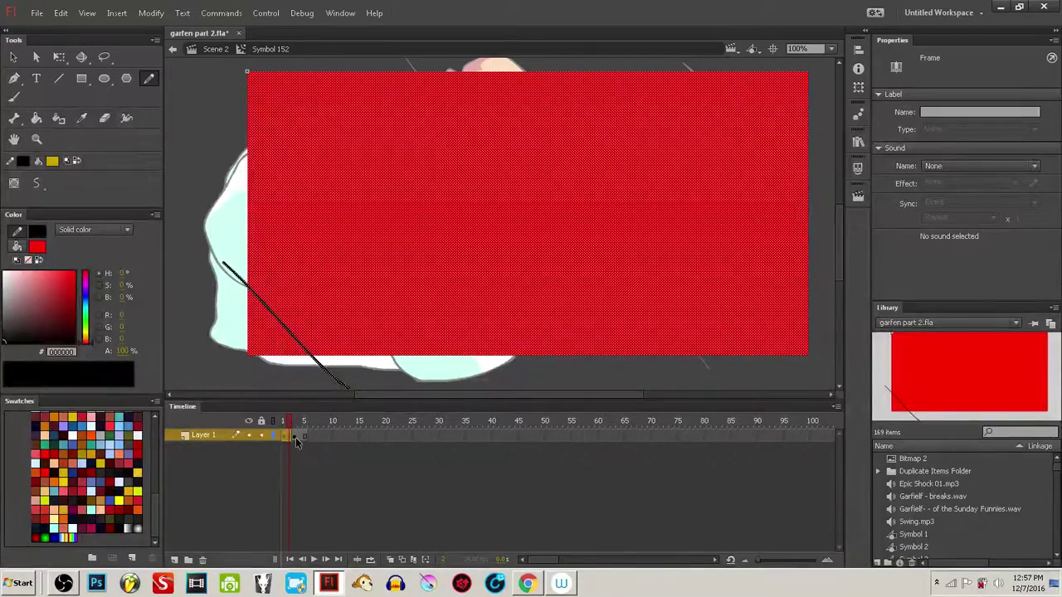
{"action": "left_click", "coordinate": [295, 436]}
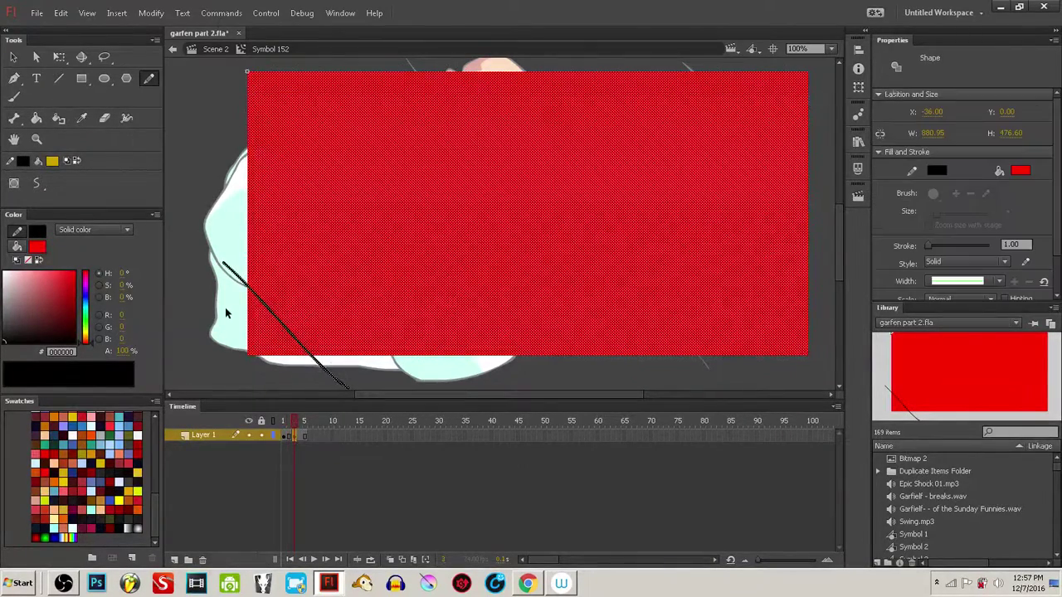
{"action": "left_click", "coordinate": [280, 422]}
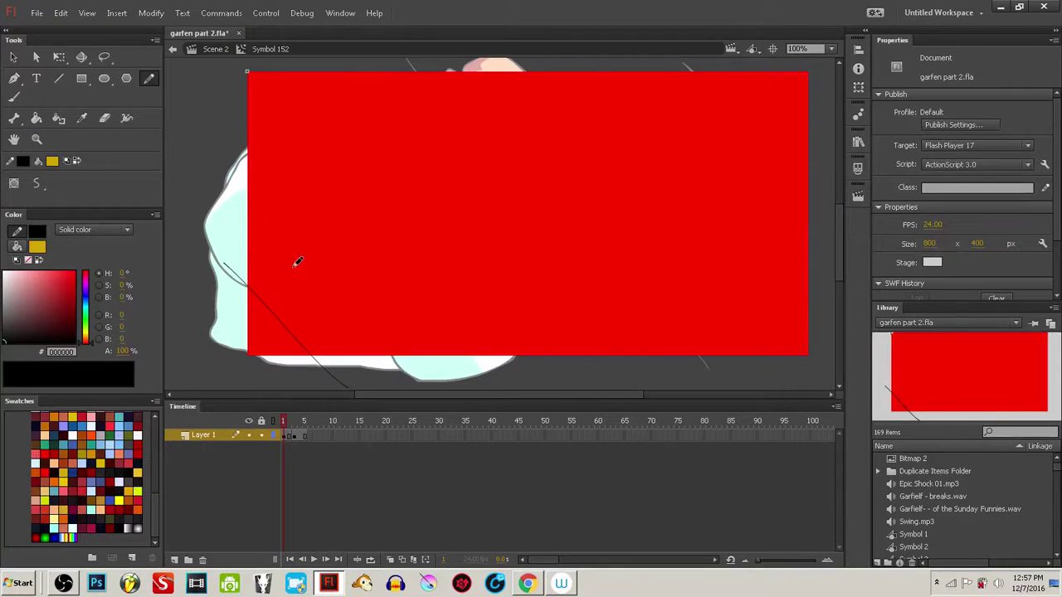
{"action": "left_click", "coordinate": [290, 434]}
{"action": "left_click", "coordinate": [300, 454]}
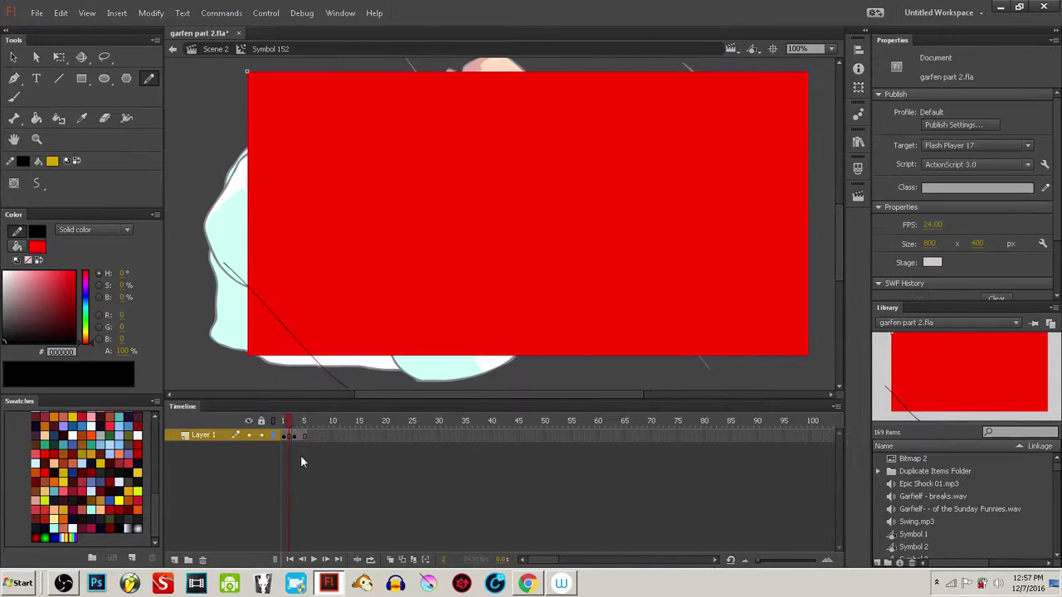
{"action": "left_click_drag", "start_coordinate": [298, 341], "coordinate": [323, 371]}
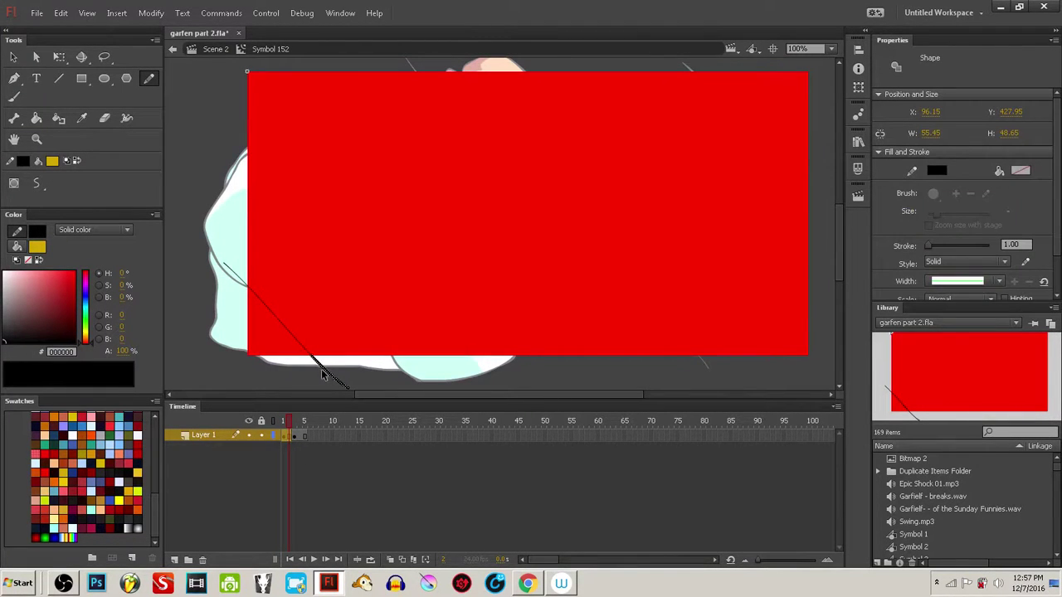
{"action": "left_click", "coordinate": [354, 373], "text": "ctrl"}
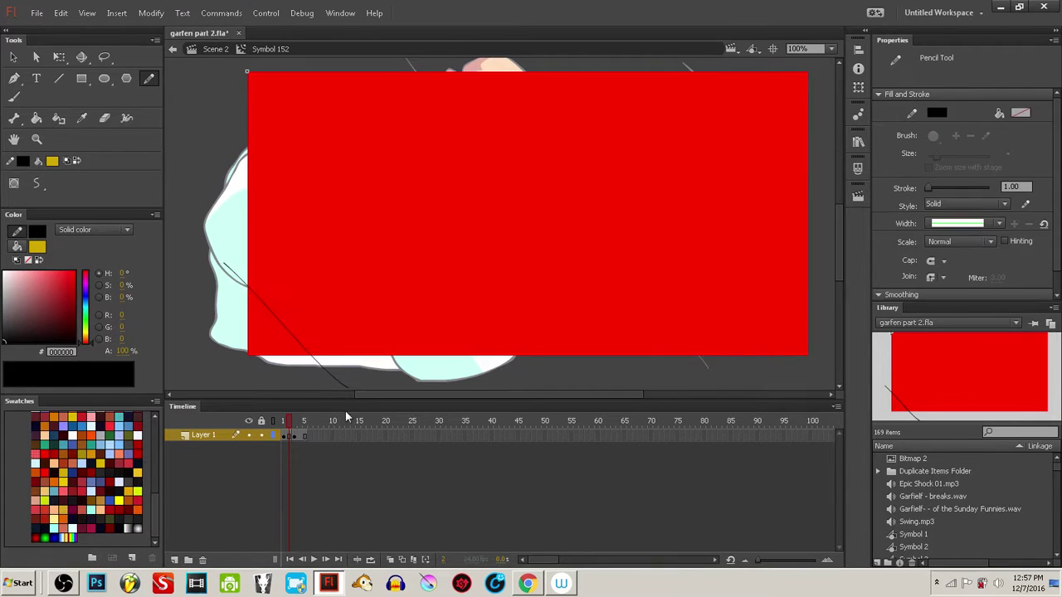
- Draw nine more curved diagonal black lines across the whole red background on frame 1, roughly parallel to the first line
{"action": "left_click", "coordinate": [283, 420]}
{"action": "left_click_drag", "start_coordinate": [419, 237], "coordinate": [406, 247]}
{"action": "left_click_drag", "start_coordinate": [208, 224], "coordinate": [356, 390]}
{"action": "left_click_drag", "start_coordinate": [205, 163], "coordinate": [397, 389]}
{"action": "left_click_drag", "start_coordinate": [210, 110], "coordinate": [440, 389]}
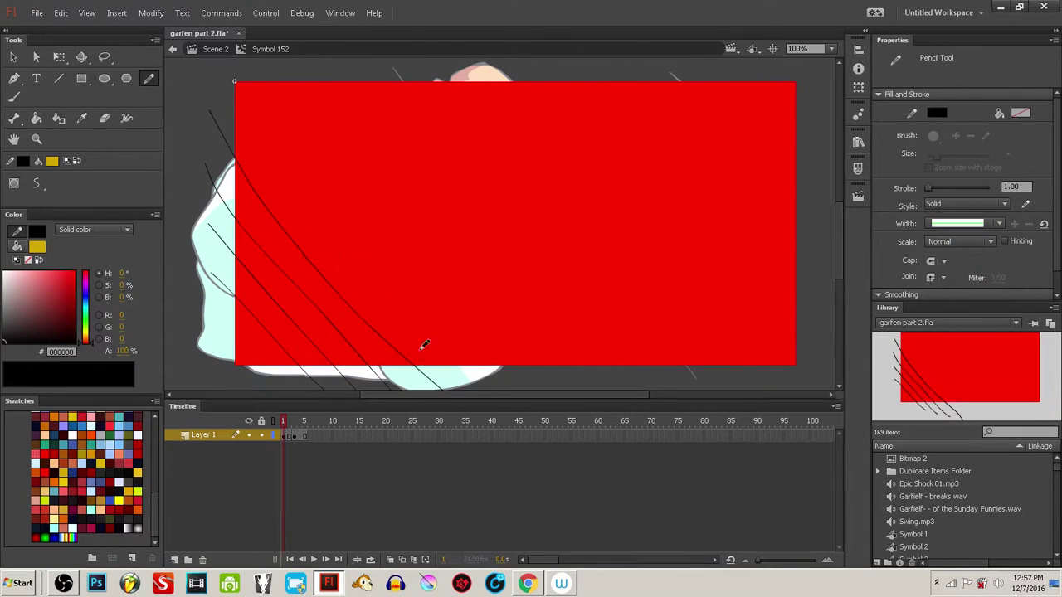
{"action": "left_click_drag", "start_coordinate": [226, 55], "coordinate": [568, 390]}
{"action": "left_click_drag", "start_coordinate": [328, 79], "coordinate": [651, 388]}
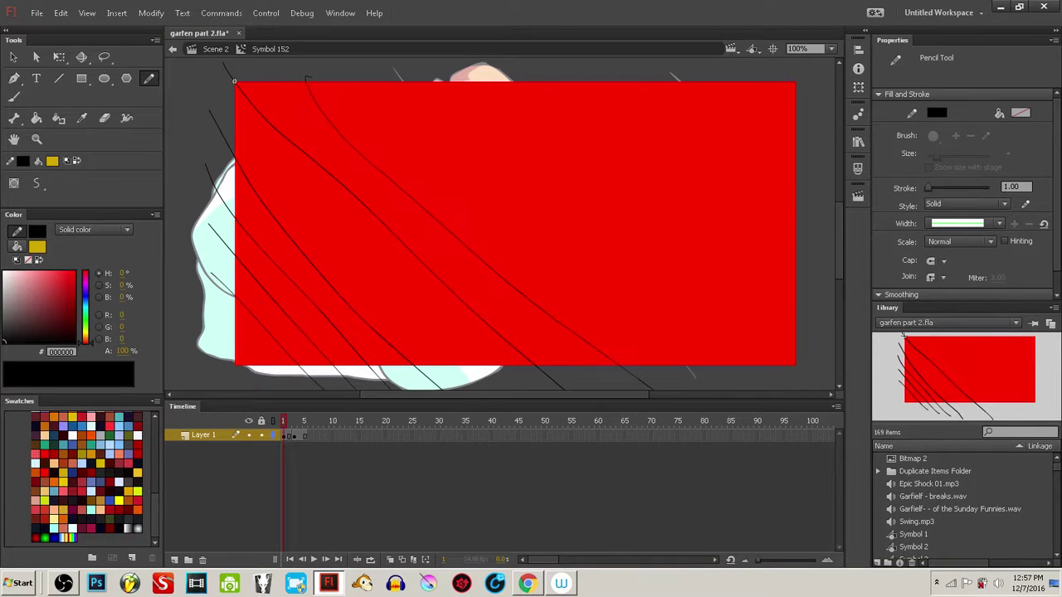
{"action": "left_click_drag", "start_coordinate": [591, 217], "coordinate": [550, 252]}
{"action": "mouse_move", "coordinate": [333, 95]}
{"action": "left_mouse_down"}
{"action": "mouse_move", "coordinate": [375, 156]}
{"action": "mouse_move", "coordinate": [797, 437]}
{"action": "left_mouse_up"}
{"action": "left_click_drag", "start_coordinate": [599, 270], "coordinate": [560, 223]}
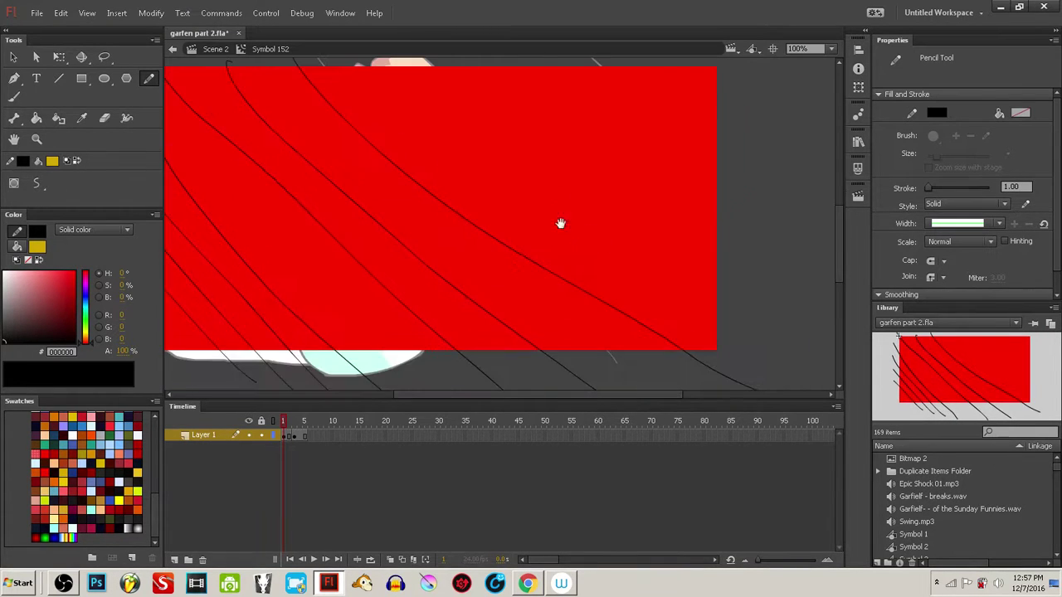
{"action": "left_click_drag", "start_coordinate": [487, 118], "coordinate": [493, 171]}
{"action": "left_click_drag", "start_coordinate": [405, 104], "coordinate": [771, 370]}
{"action": "left_click_drag", "start_coordinate": [489, 93], "coordinate": [783, 322]}
{"action": "left_click_drag", "start_coordinate": [590, 96], "coordinate": [802, 261]}
{"action": "left_click_drag", "start_coordinate": [661, 219], "coordinate": [694, 86]}
{"action": "mouse_move", "coordinate": [658, 180]}
{"action": "left_mouse_down"}
{"action": "mouse_move", "coordinate": [730, 256]}
{"action": "mouse_move", "coordinate": [715, 253]}
{"action": "left_mouse_up"}
- Replace the keyframe at frame 3 with a new one that holds frame 1's full set of diagonal lines
{"action": "left_click", "coordinate": [295, 436]}
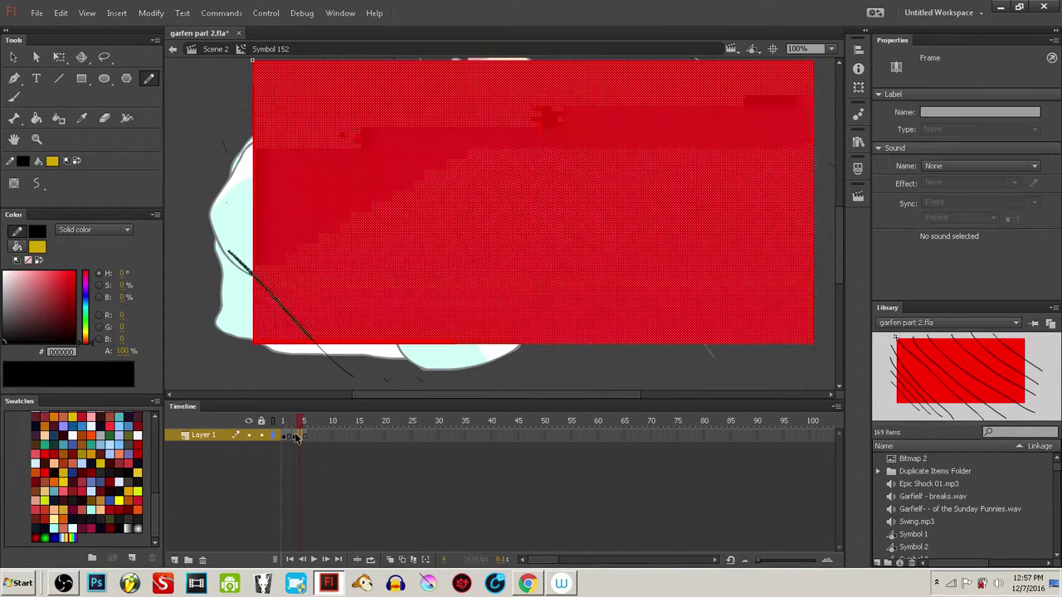
{"action": "left_click", "coordinate": [293, 453]}
{"action": "left_click", "coordinate": [290, 437]}
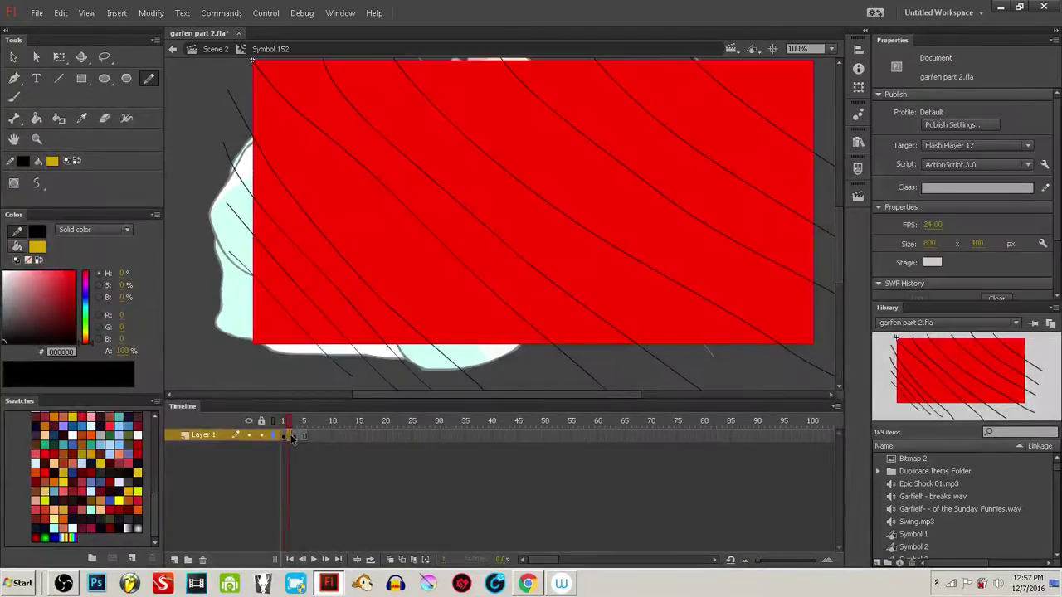
{"action": "left_click", "coordinate": [287, 446]}
{"action": "left_click", "coordinate": [293, 436]}
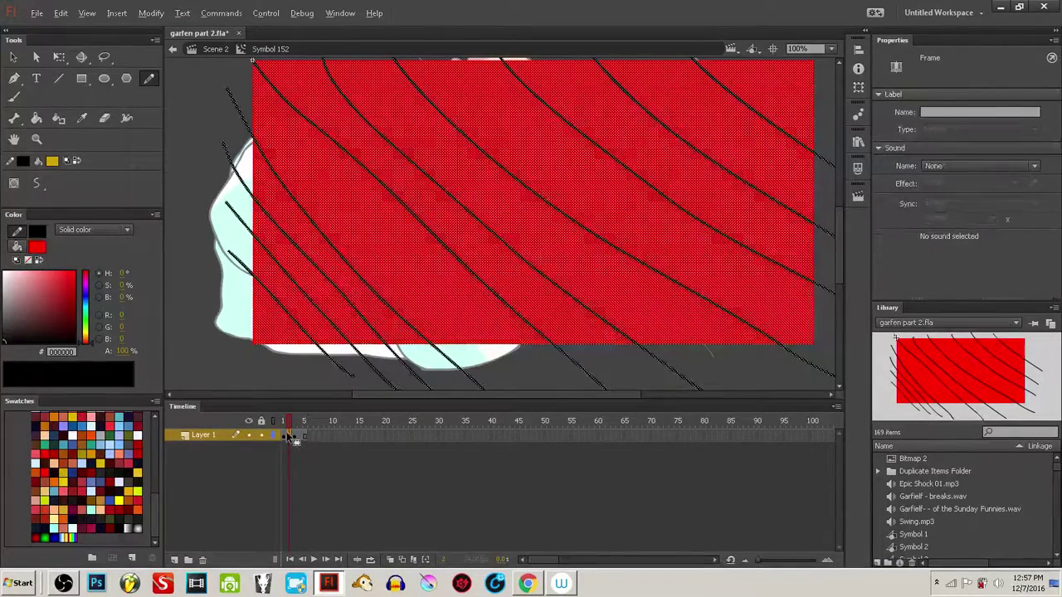
{"action": "left_click", "coordinate": [296, 447]}
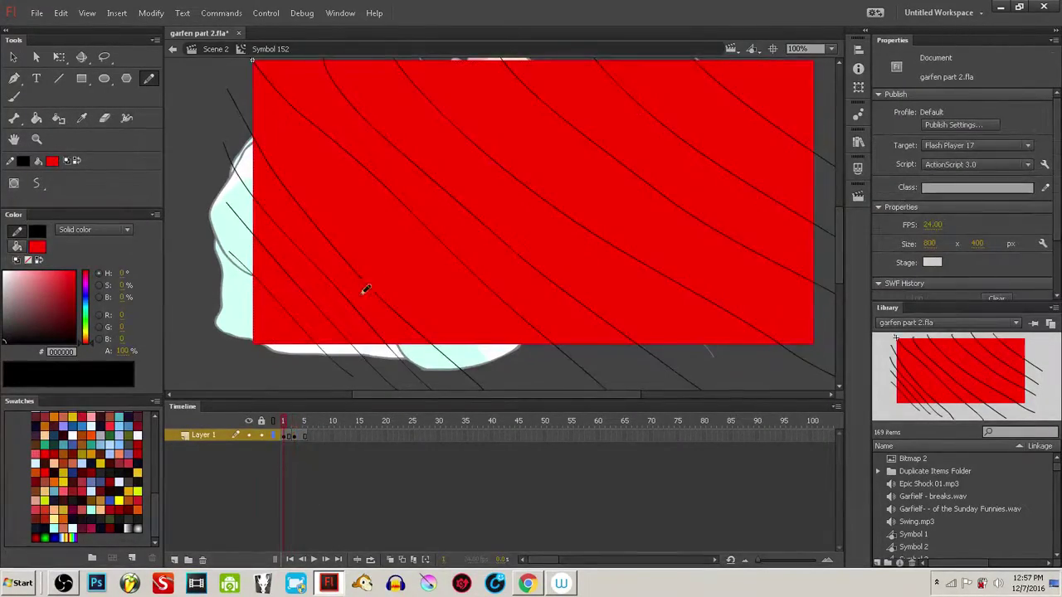
- Set the stroke colour to dark red 5B0000 and the Paint Bucket fill colour to dark red 8E0000
{"action": "left_click", "coordinate": [73, 317]}
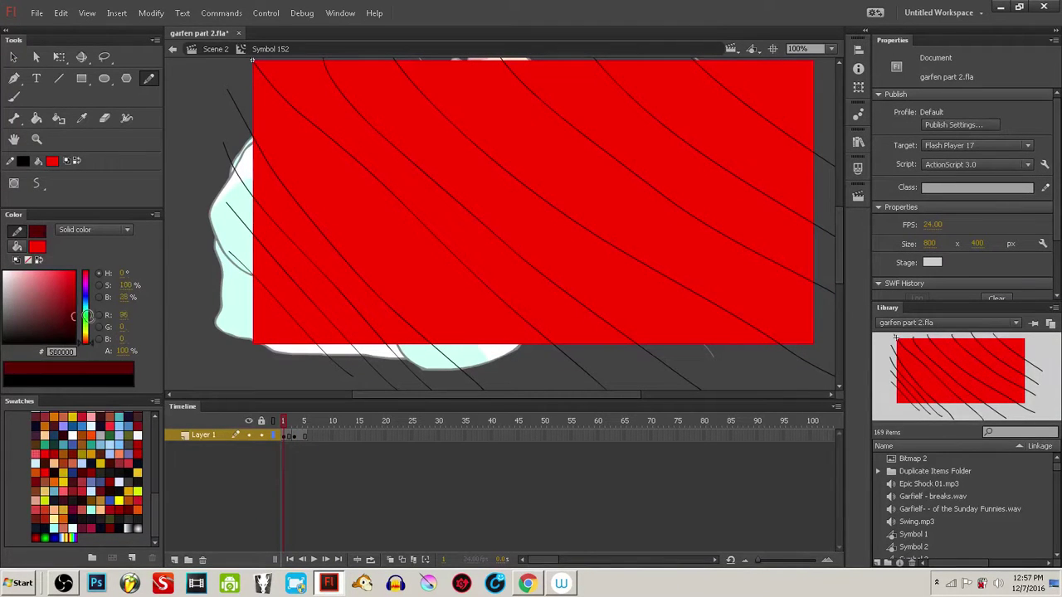
{"action": "key", "text": "k"}
{"action": "left_click_drag", "start_coordinate": [443, 258], "coordinate": [435, 278]}
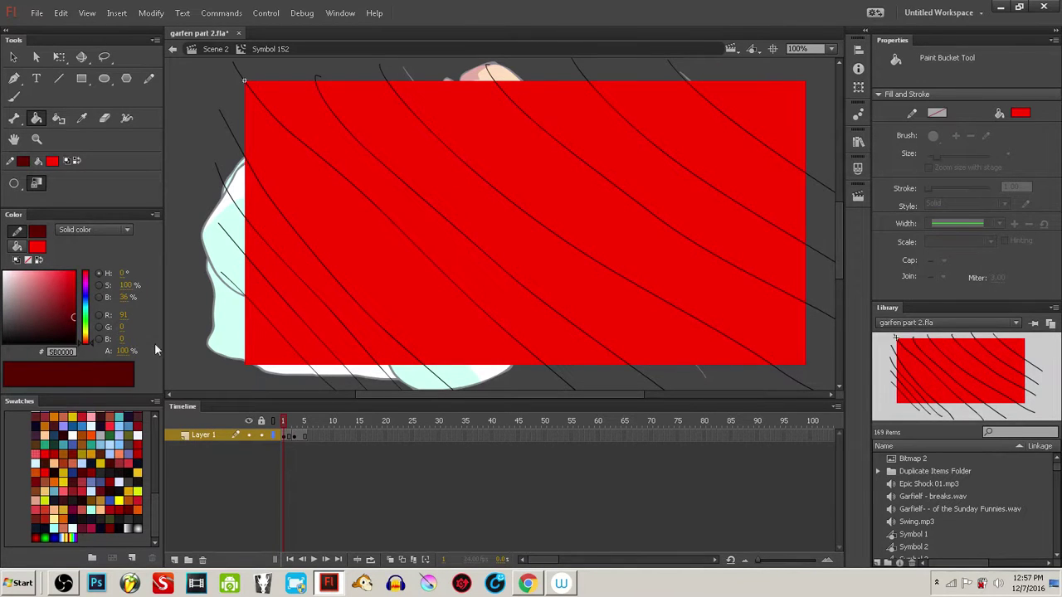
{"action": "left_click", "coordinate": [287, 436]}
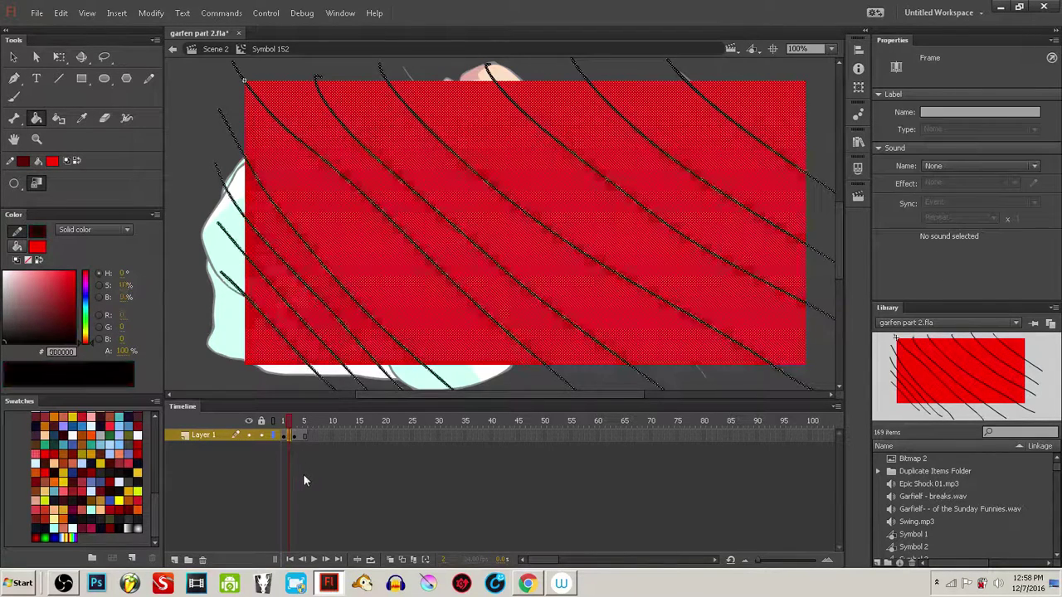
{"action": "left_click", "coordinate": [301, 472]}
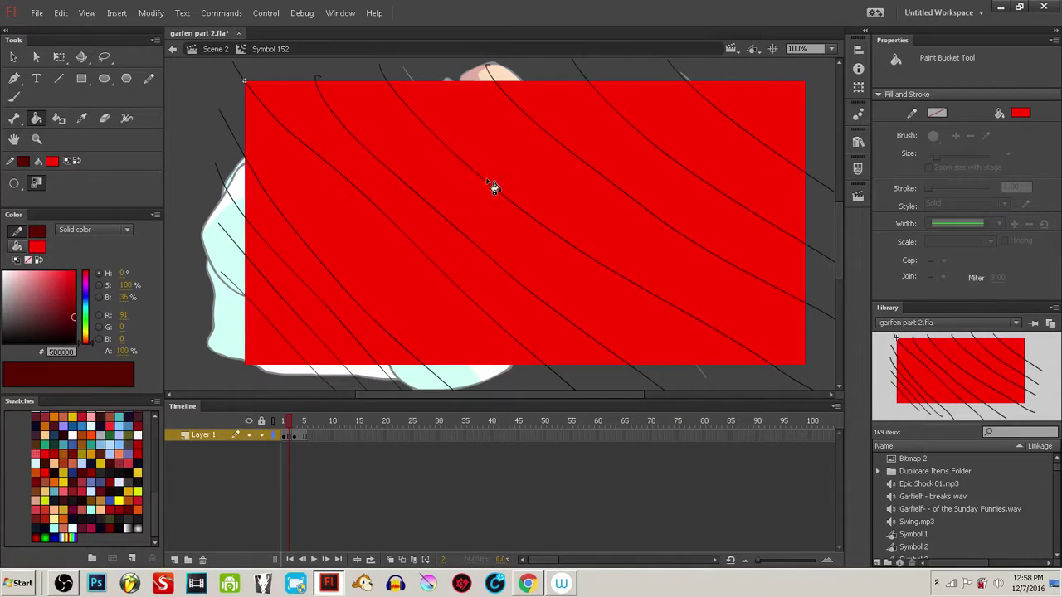
{"action": "left_click", "coordinate": [17, 246]}
{"action": "left_click", "coordinate": [84, 303]}
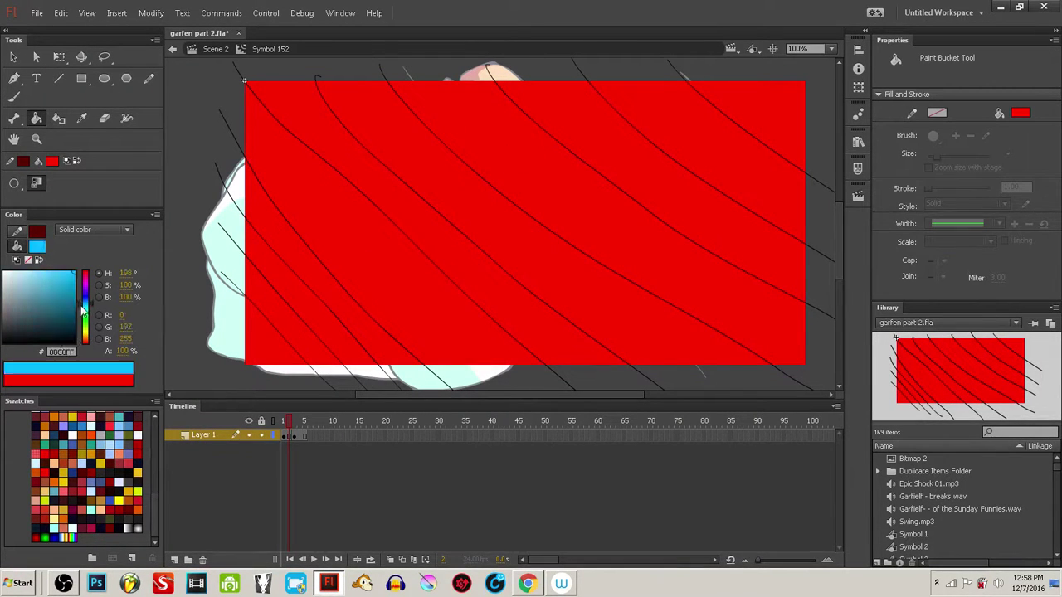
{"action": "left_click", "coordinate": [74, 303]}
{"action": "left_click_drag", "start_coordinate": [87, 305], "coordinate": [84, 342]}
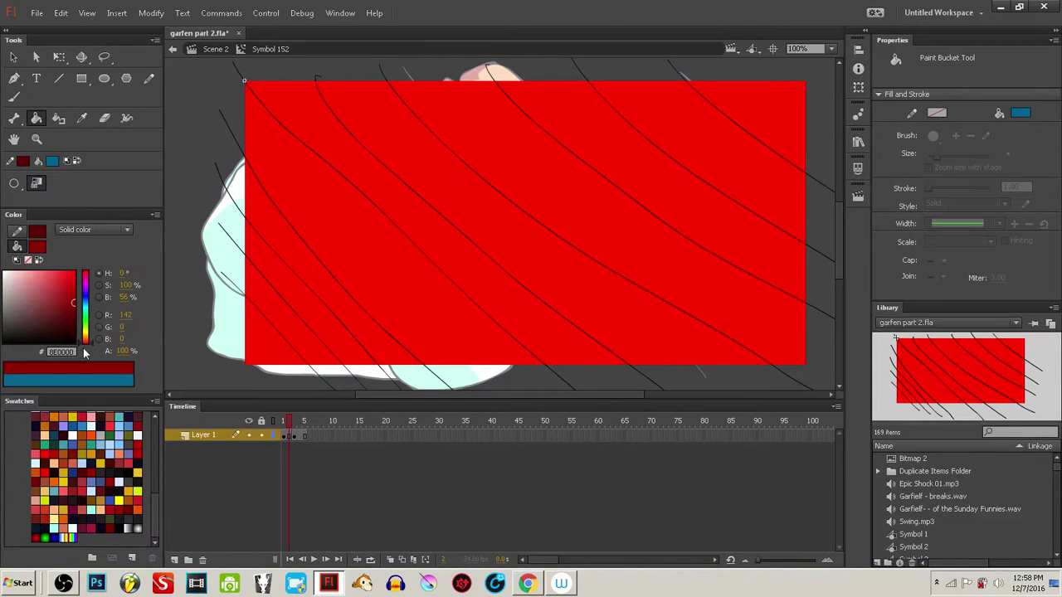
- Fill alternating bands between the diagonal lines with dark red 8E0000 in the drawing that spans frames 1 and 2
{"action": "left_click", "coordinate": [293, 328]}
{"action": "left_click", "coordinate": [356, 316]}
{"action": "left_click", "coordinate": [458, 282]}
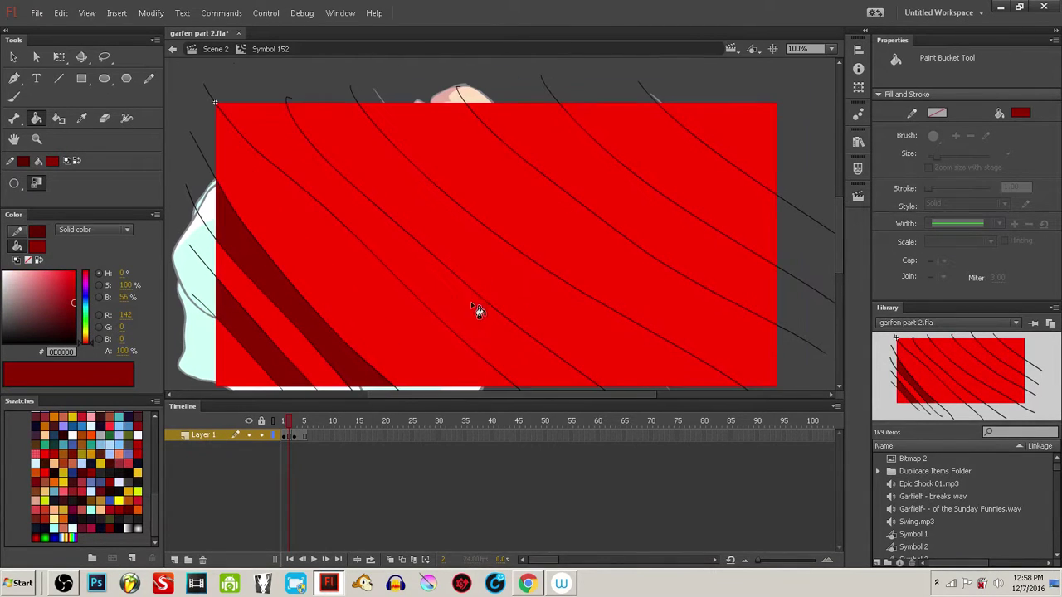
{"action": "left_click", "coordinate": [480, 309]}
{"action": "left_click", "coordinate": [552, 247]}
{"action": "left_click", "coordinate": [654, 187]}
{"action": "left_click_drag", "start_coordinate": [558, 247], "coordinate": [559, 258]}
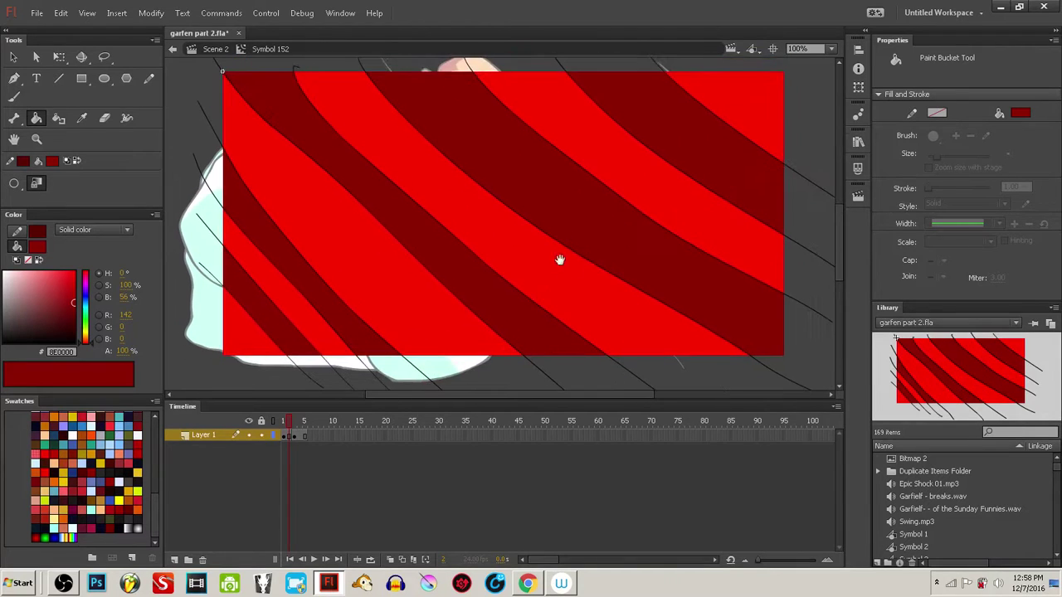
- Fill alternating diagonal bands on frame 3 with dark red 8E0000, offset from the bands filled on frame 1
{"action": "left_click", "coordinate": [295, 427]}
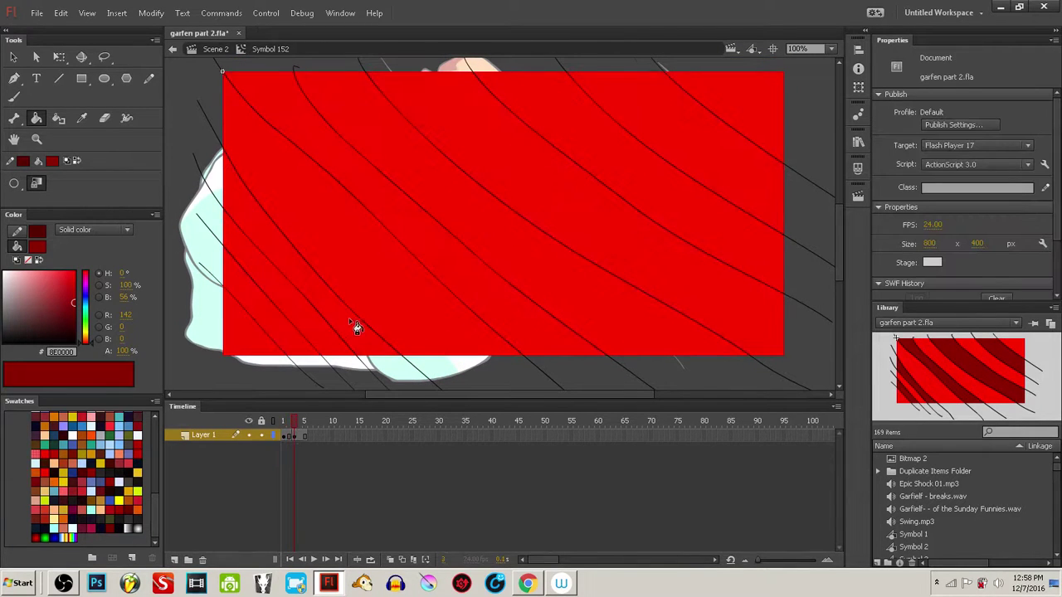
{"action": "left_click", "coordinate": [288, 423]}
{"action": "left_click_drag", "start_coordinate": [289, 425], "coordinate": [294, 426]}
{"action": "left_click", "coordinate": [321, 313]}
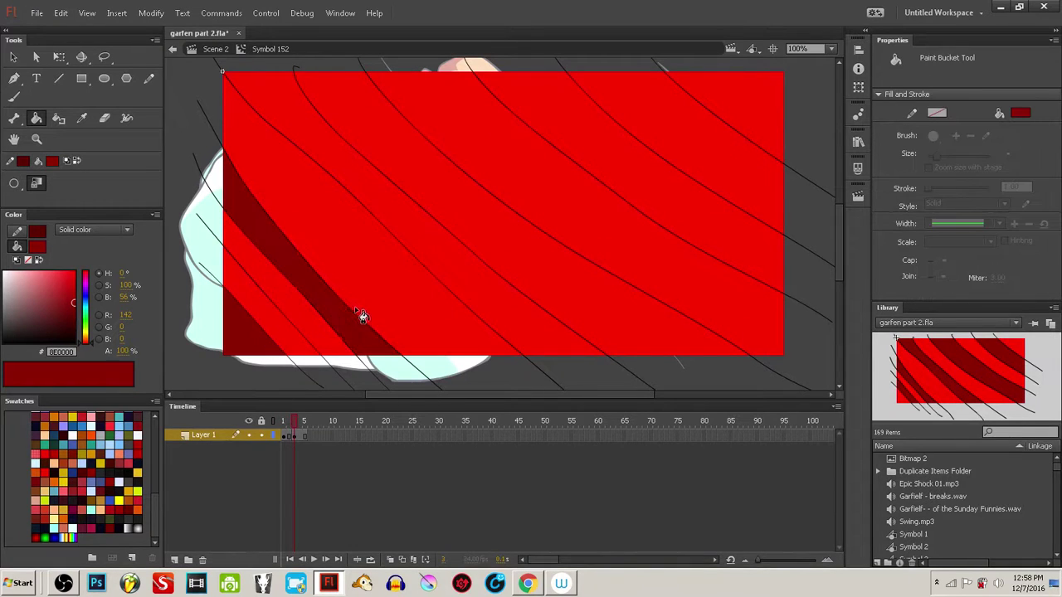
{"action": "left_click", "coordinate": [559, 194]}
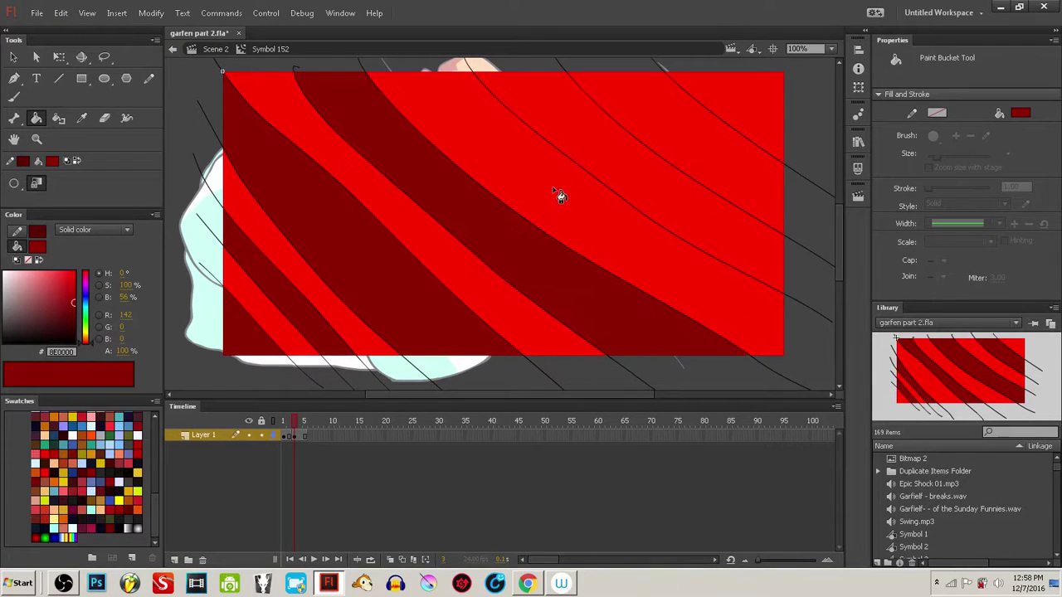
{"action": "left_click", "coordinate": [575, 194]}
{"action": "key", "text": "ctrl+z"}
{"action": "left_click", "coordinate": [631, 163]}
{"action": "left_click", "coordinate": [722, 98]}
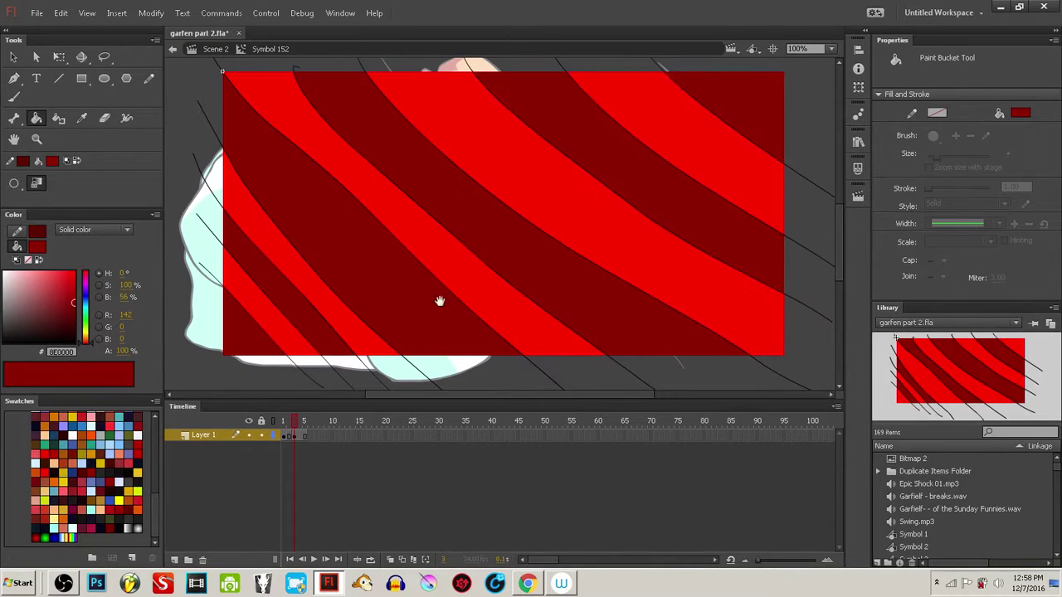
- Remove the black outline strokes from the stripe drawings on frames 1 and 3 and preview the stripe animation
{"action": "left_click_drag", "start_coordinate": [439, 301], "coordinate": [459, 312]}
{"action": "left_click_drag", "start_coordinate": [294, 425], "coordinate": [270, 433]}
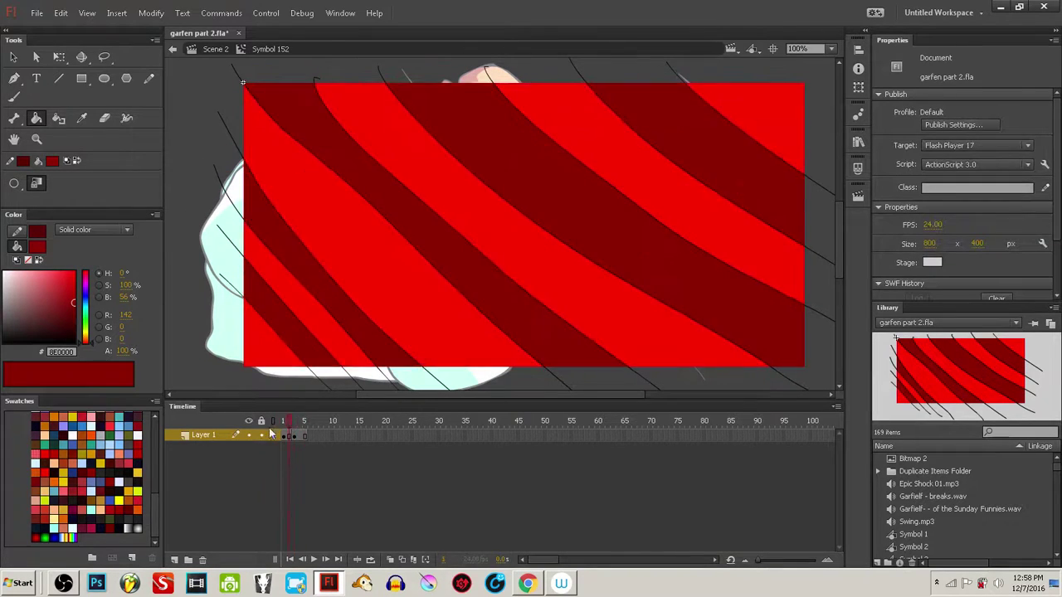
{"action": "left_click", "coordinate": [287, 436]}
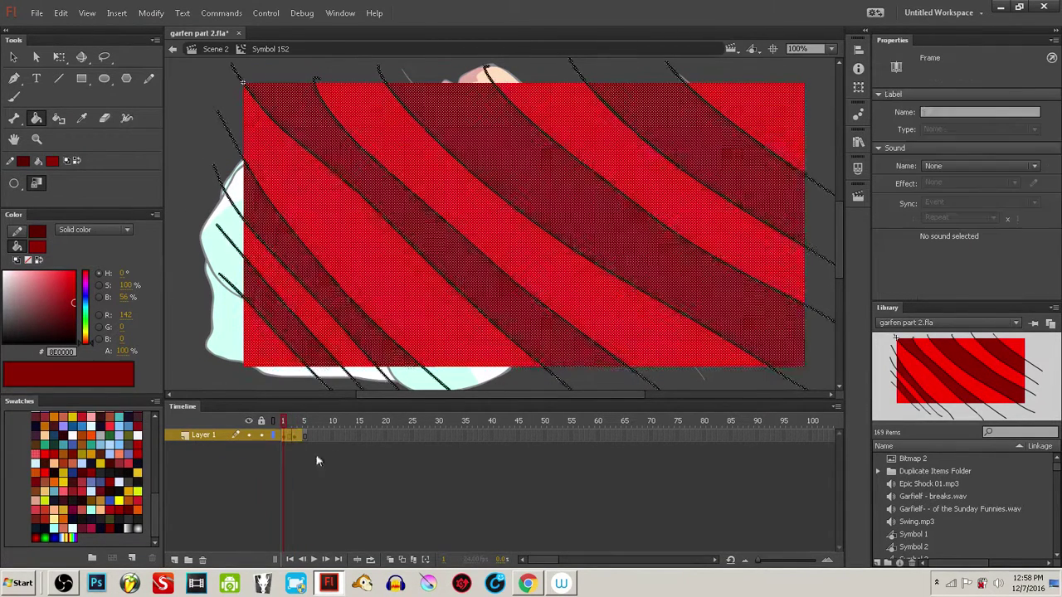
{"action": "left_click", "coordinate": [16, 231]}
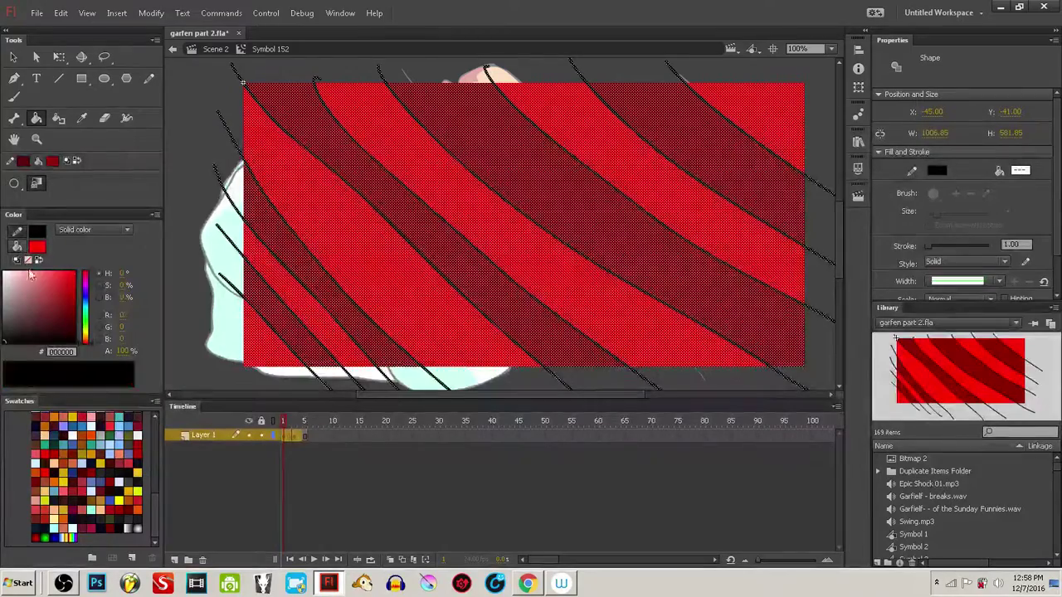
{"action": "left_click", "coordinate": [28, 260]}
{"action": "left_click_drag", "start_coordinate": [282, 423], "coordinate": [298, 451]}
{"action": "left_click", "coordinate": [294, 435]}
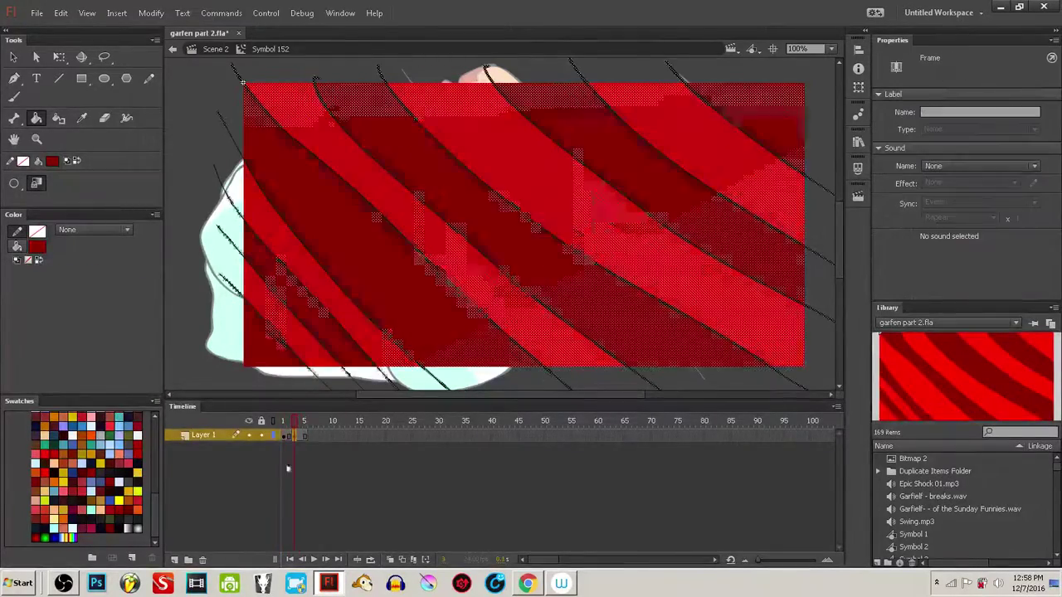
{"action": "left_click", "coordinate": [28, 260]}
{"action": "mouse_move", "coordinate": [294, 422]}
{"action": "left_mouse_down"}
{"action": "mouse_move", "coordinate": [274, 423]}
{"action": "mouse_move", "coordinate": [392, 423]}
{"action": "mouse_move", "coordinate": [319, 449]}
{"action": "mouse_move", "coordinate": [346, 454]}
{"action": "left_mouse_up"}
{"action": "key", "text": "Return"}
- Return to Scene 2, change the striped background instance on Layer 1 to a Graphic, and scrub through the shot
{"action": "left_click", "coordinate": [173, 49]}
{"action": "left_click", "coordinate": [347, 530]}
{"action": "key", "text": "q"}
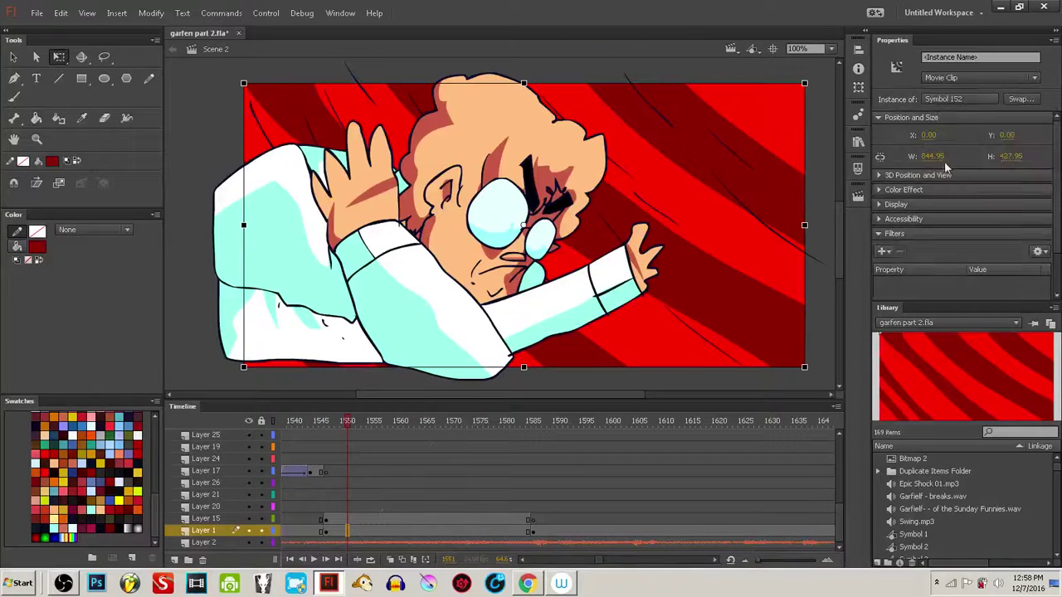
{"action": "left_click", "coordinate": [986, 80]}
{"action": "left_click", "coordinate": [958, 125]}
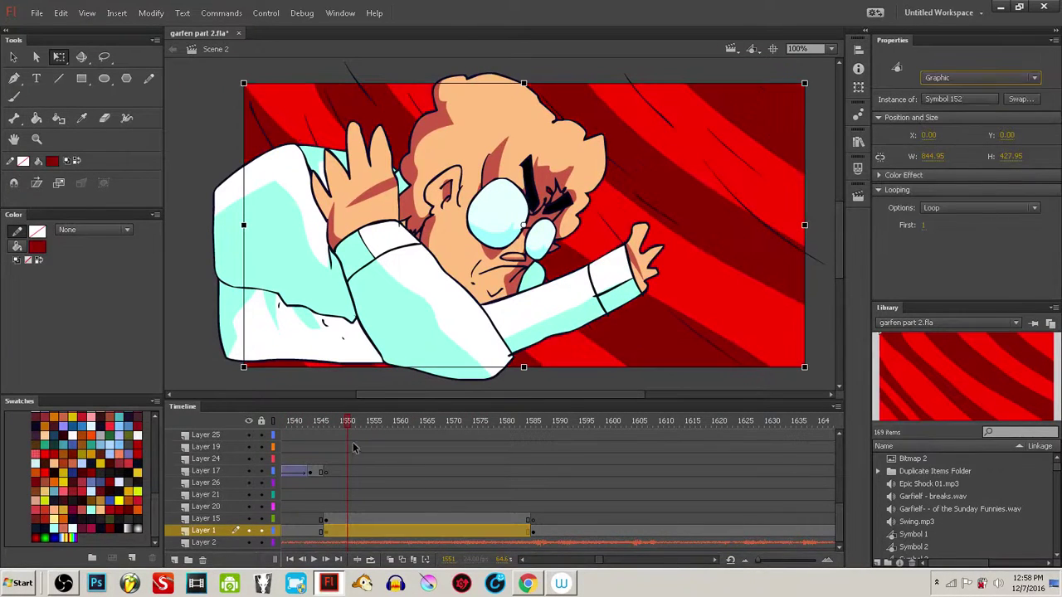
{"action": "left_click_drag", "start_coordinate": [347, 423], "coordinate": [484, 430]}
- Open the Symbol 64 streaks on Layer 15, enable onion skinning, and delete the dark streak drawings from frames 1, 3 and 4
{"action": "left_click", "coordinate": [676, 353]}
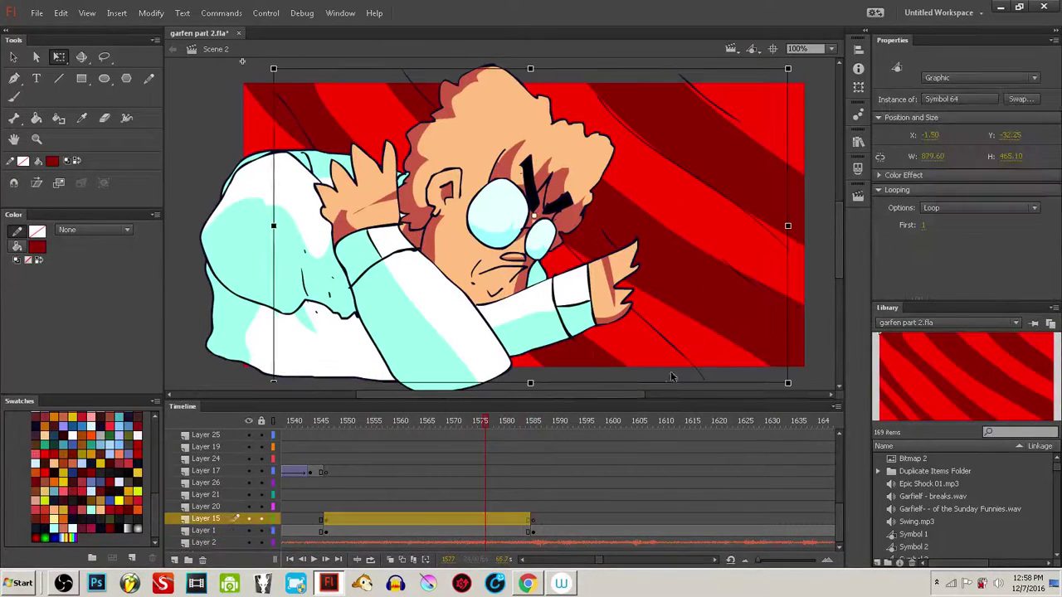
{"action": "double_click", "coordinate": [652, 386]}
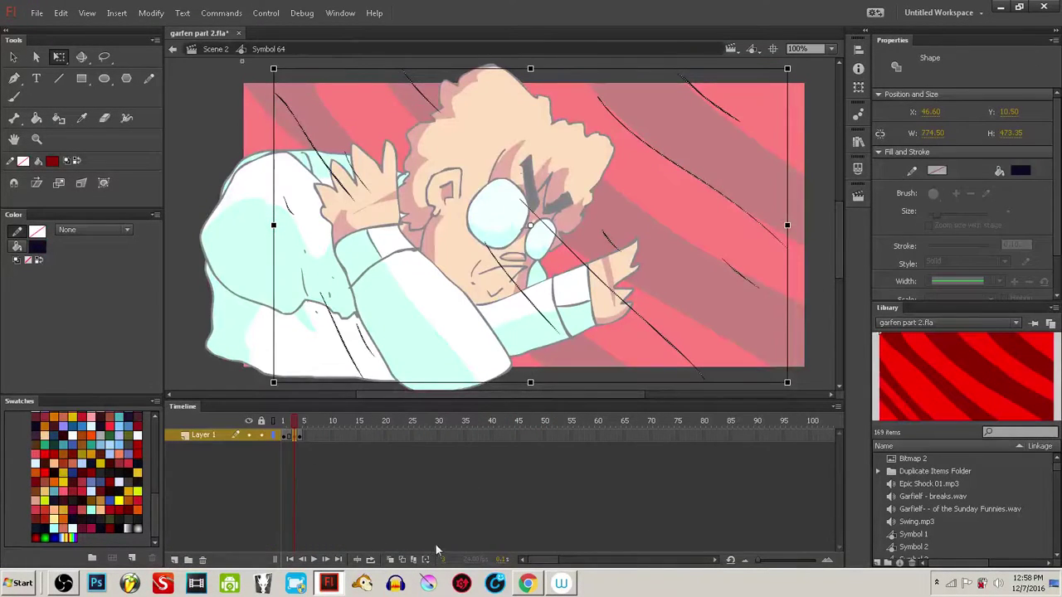
{"action": "left_click", "coordinate": [390, 561]}
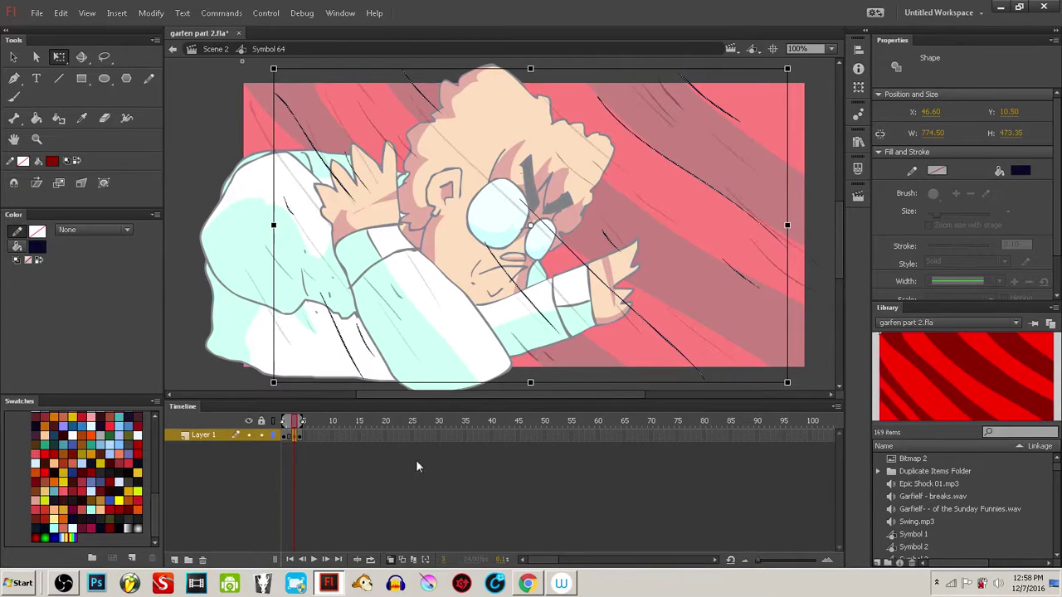
{"action": "left_click", "coordinate": [300, 437]}
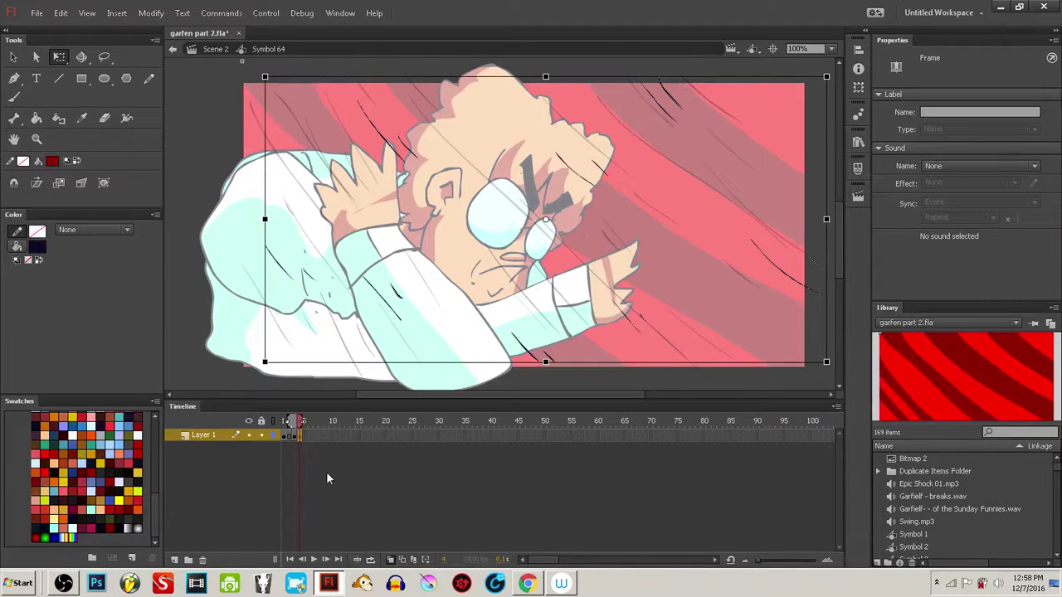
{"action": "left_click", "coordinate": [326, 479]}
{"action": "left_click", "coordinate": [291, 436]}
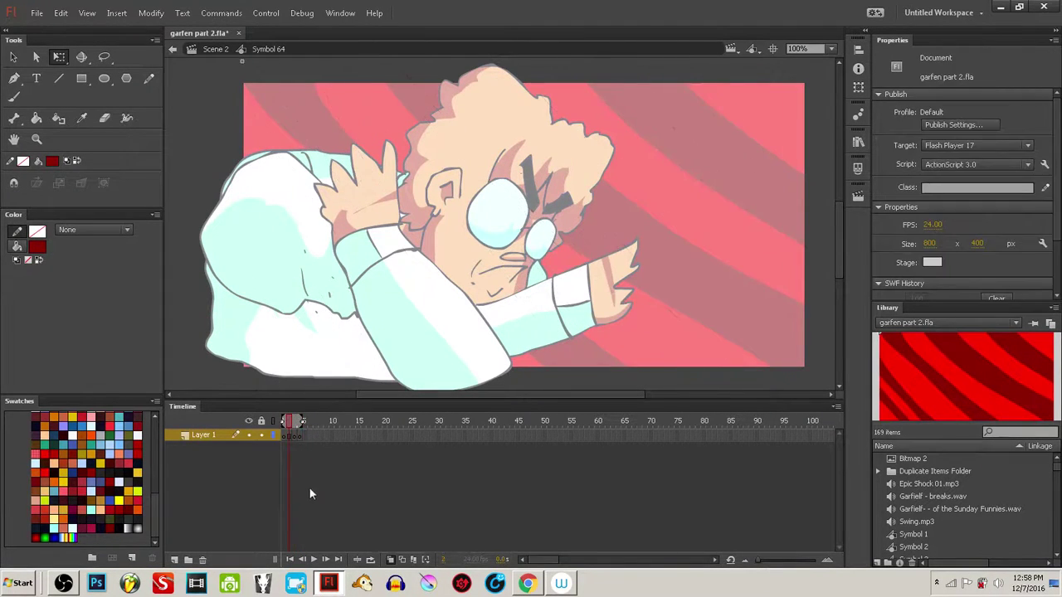
{"action": "left_click", "coordinate": [286, 437]}
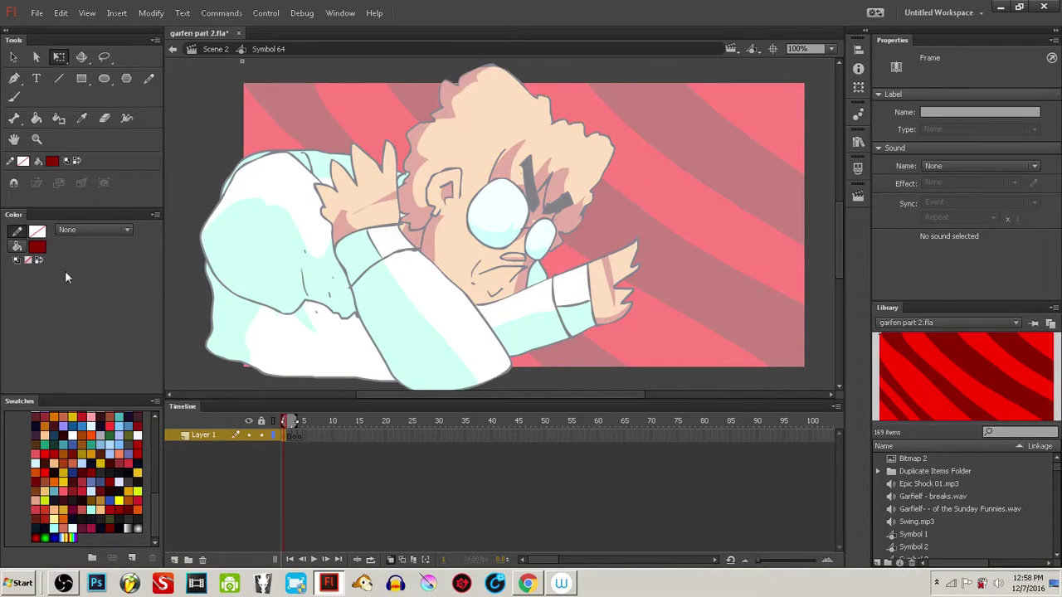
- Brush thin vertical lines of varied lengths across frame 1, using white sampled from the man's sleeve
{"action": "key", "text": "i"}
{"action": "left_click", "coordinate": [463, 329]}
{"action": "key", "text": "space"}
{"action": "left_click_drag", "start_coordinate": [418, 332], "coordinate": [404, 350]}
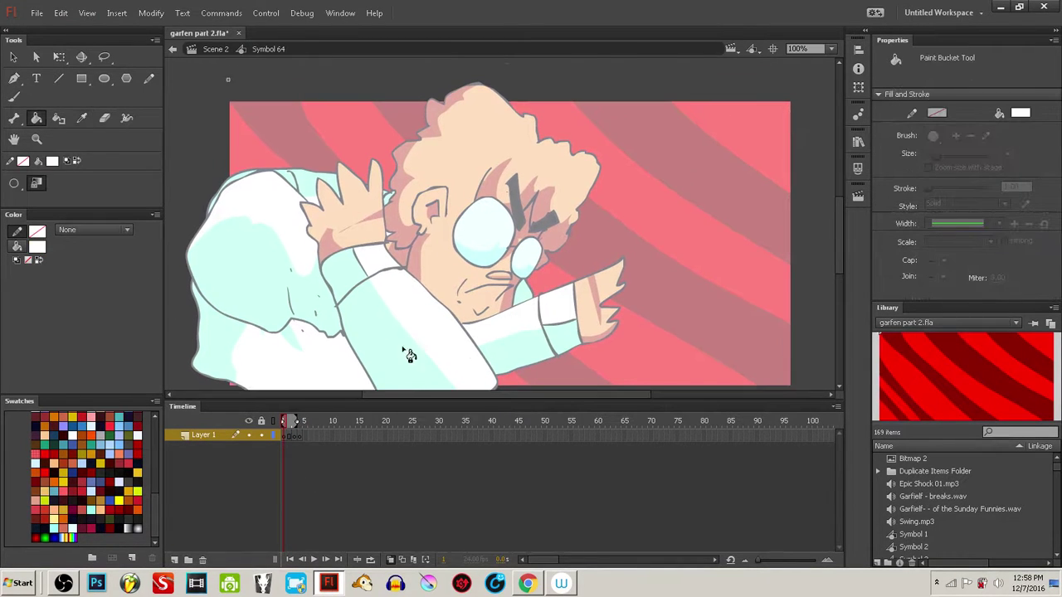
{"action": "key", "text": "b"}
{"action": "key", "text": "space"}
{"action": "left_click_drag", "start_coordinate": [669, 105], "coordinate": [667, 83]}
{"action": "left_click_drag", "start_coordinate": [272, 105], "coordinate": [272, 304]}
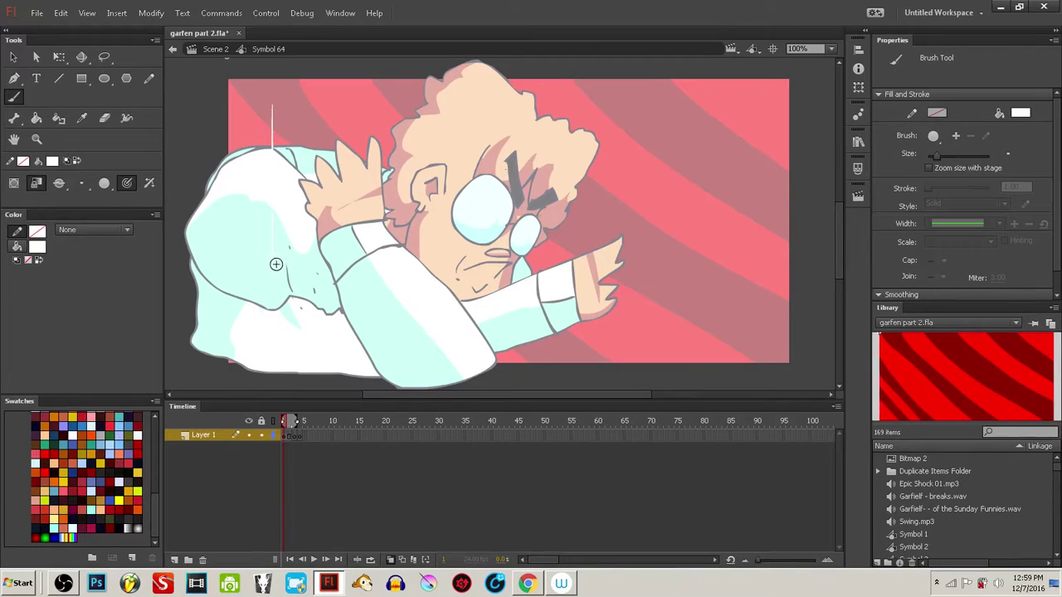
{"action": "mouse_move", "coordinate": [310, 120]}
{"action": "left_mouse_down"}
{"action": "mouse_move", "coordinate": [310, 166]}
{"action": "mouse_move", "coordinate": [321, 175]}
{"action": "left_mouse_up"}
{"action": "left_click_drag", "start_coordinate": [329, 223], "coordinate": [329, 317]}
{"action": "left_click_drag", "start_coordinate": [361, 148], "coordinate": [361, 224]}
{"action": "left_click_drag", "start_coordinate": [434, 109], "coordinate": [435, 277]}
{"action": "mouse_move", "coordinate": [502, 106]}
{"action": "left_mouse_down"}
{"action": "mouse_move", "coordinate": [506, 191]}
{"action": "mouse_move", "coordinate": [570, 344]}
{"action": "left_mouse_up"}
{"action": "left_click_drag", "start_coordinate": [639, 176], "coordinate": [639, 289]}
{"action": "left_click_drag", "start_coordinate": [671, 83], "coordinate": [671, 246]}
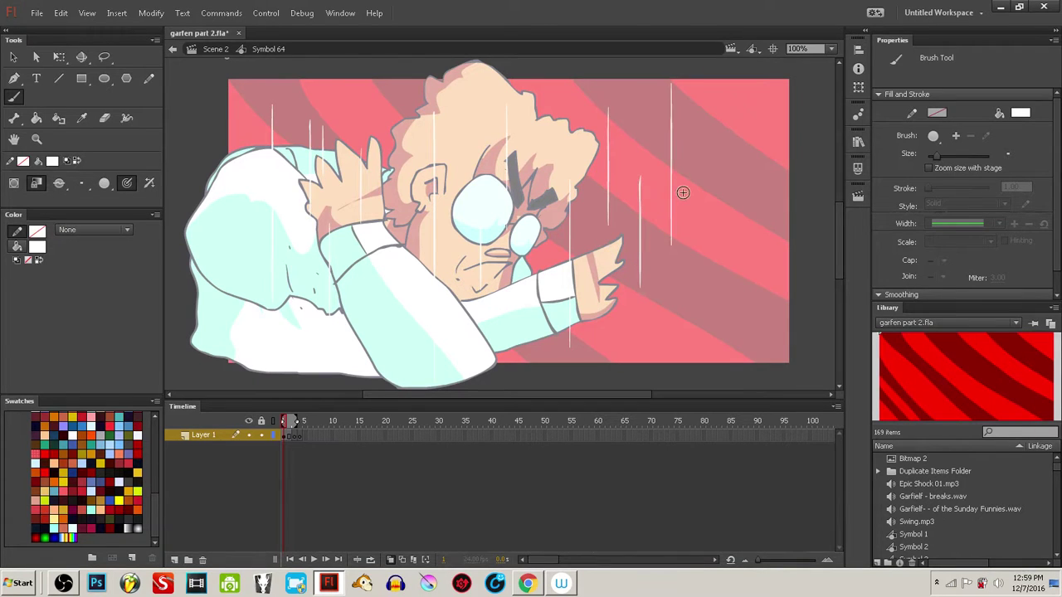
{"action": "left_click_drag", "start_coordinate": [716, 154], "coordinate": [703, 386]}
{"action": "left_click_drag", "start_coordinate": [739, 276], "coordinate": [739, 350]}
{"action": "left_click_drag", "start_coordinate": [755, 139], "coordinate": [756, 240]}
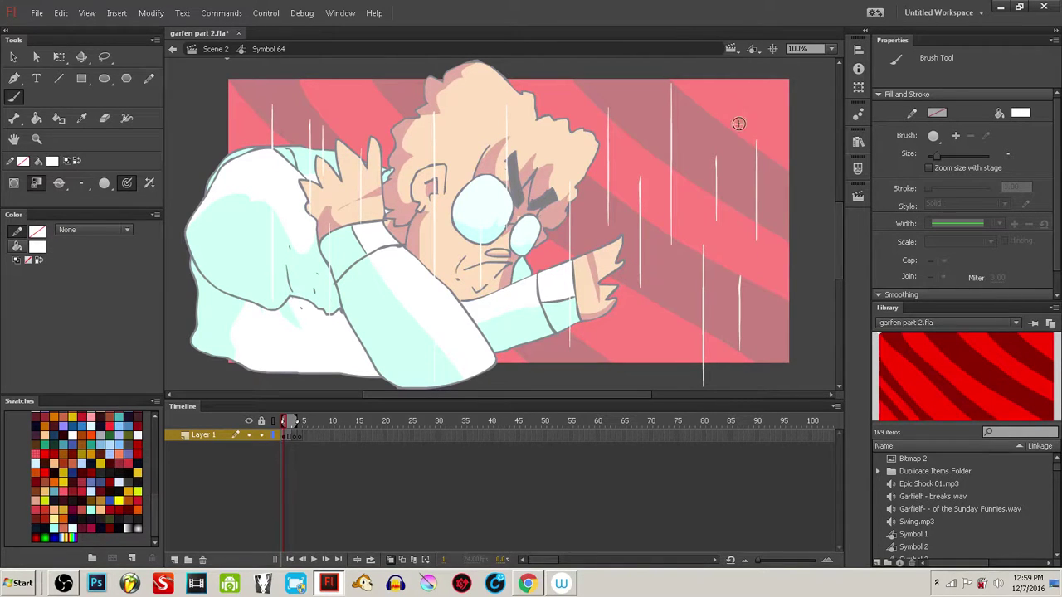
{"action": "left_click_drag", "start_coordinate": [523, 343], "coordinate": [522, 388]}
{"action": "left_click_drag", "start_coordinate": [552, 88], "coordinate": [551, 176]}
{"action": "left_click_drag", "start_coordinate": [345, 74], "coordinate": [345, 125]}
- Rotate frame 1's white lines to a diagonal following the stripes and duplicate them to cover the whole background
{"action": "key", "text": "q"}
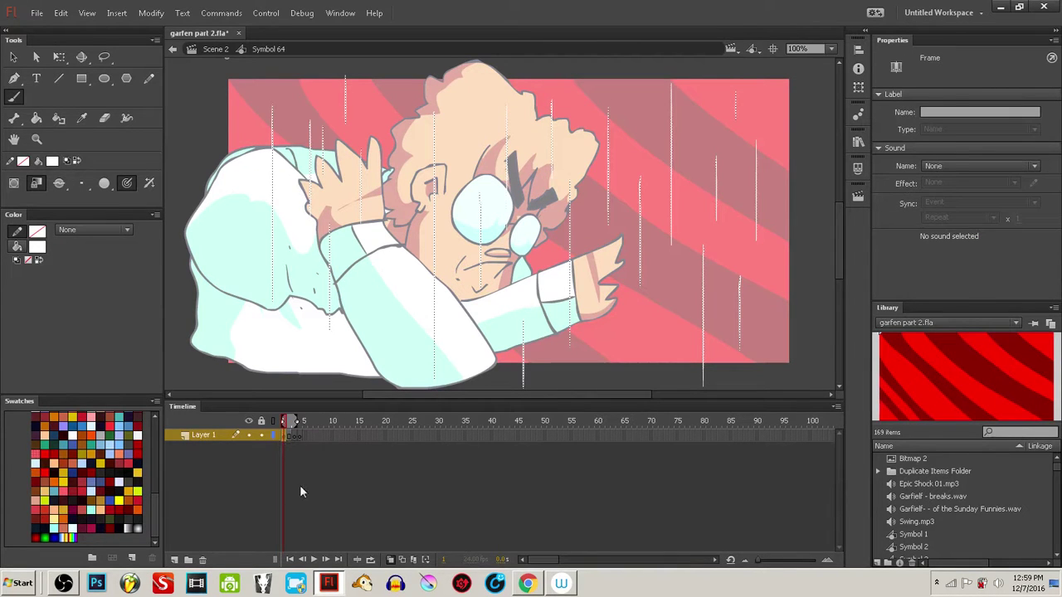
{"action": "key", "text": "ctrl+a"}
{"action": "mouse_move", "coordinate": [774, 378]}
{"action": "left_mouse_down"}
{"action": "mouse_move", "coordinate": [801, 217]}
{"action": "mouse_move", "coordinate": [795, 154]}
{"action": "left_mouse_up"}
{"action": "left_click_drag", "start_coordinate": [618, 256], "coordinate": [478, 212]}
{"action": "mouse_move", "coordinate": [369, 232]}
{"action": "left_mouse_down"}
{"action": "mouse_move", "coordinate": [407, 266]}
{"action": "mouse_move", "coordinate": [655, 300]}
{"action": "mouse_move", "coordinate": [644, 282]}
{"action": "mouse_move", "coordinate": [678, 346]}
{"action": "mouse_move", "coordinate": [689, 342]}
{"action": "mouse_move", "coordinate": [672, 349]}
{"action": "left_mouse_up"}
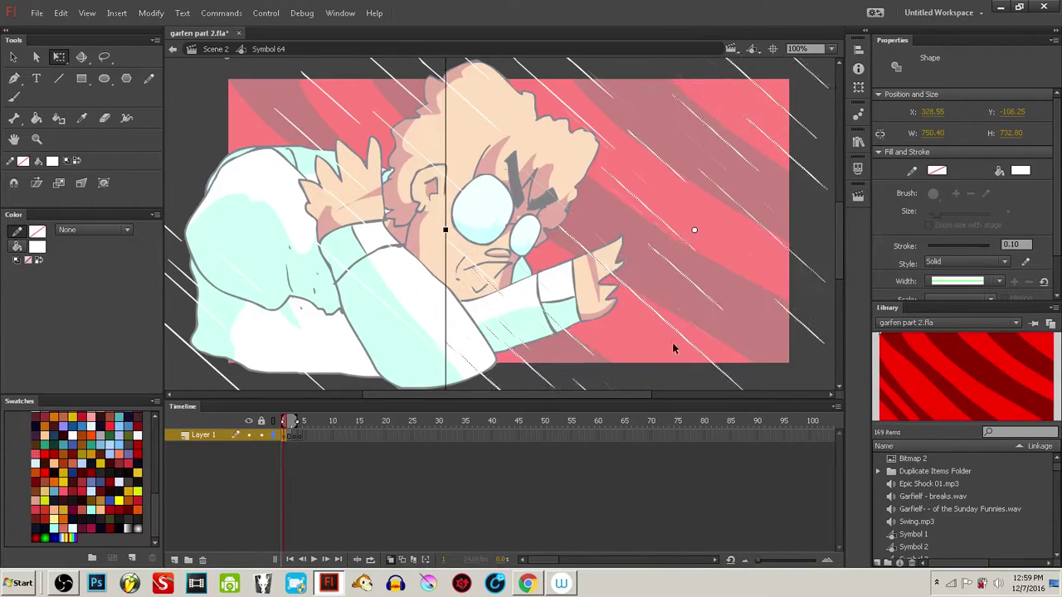
{"action": "left_click", "coordinate": [214, 141]}
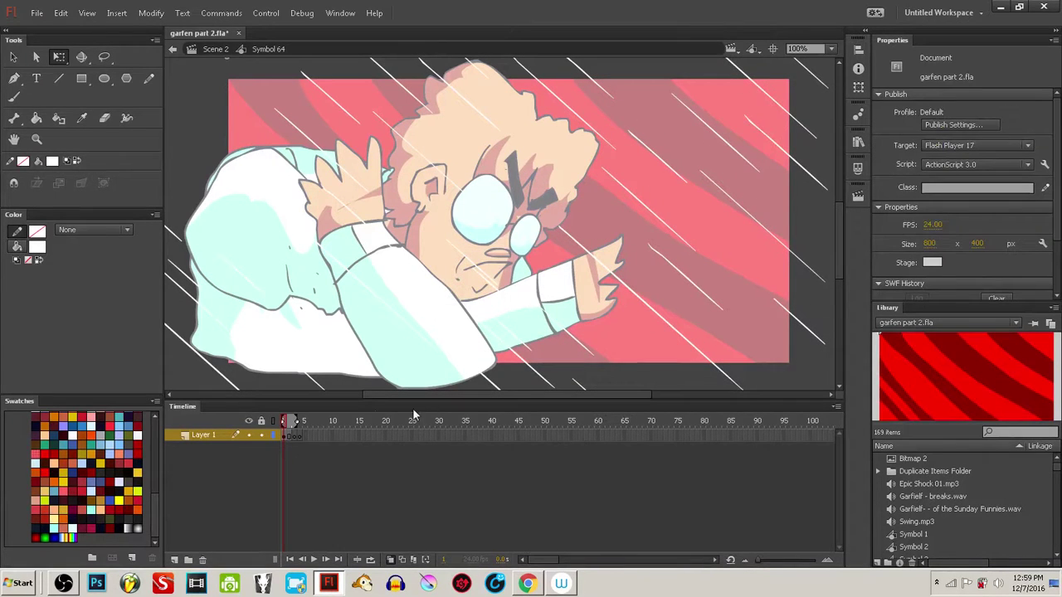
- Brush a different set of thin vertical white lines of varied lengths across frame 3
{"action": "left_click", "coordinate": [295, 437]}
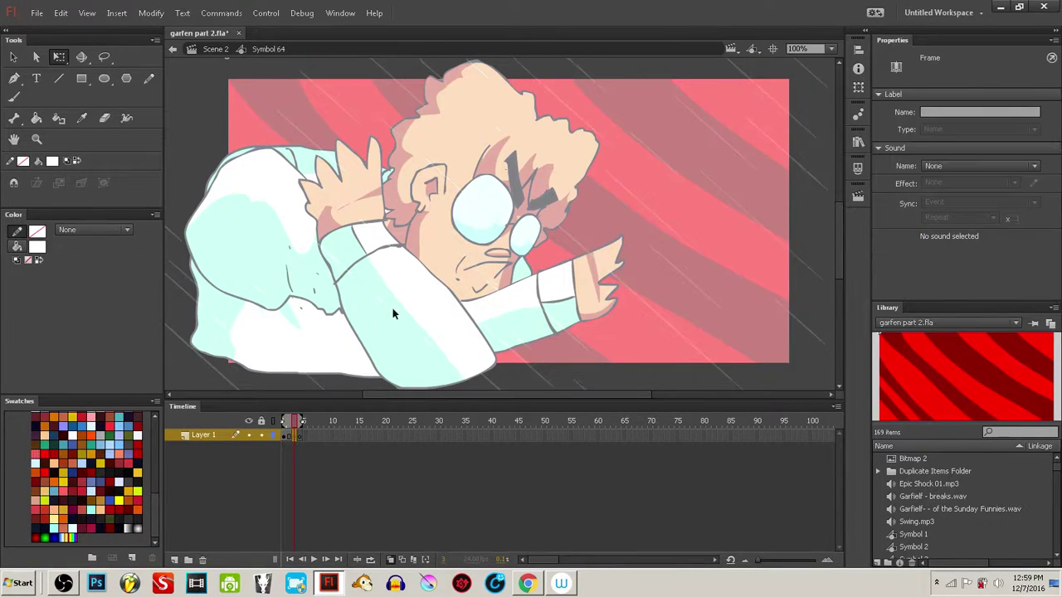
{"action": "key", "text": "b"}
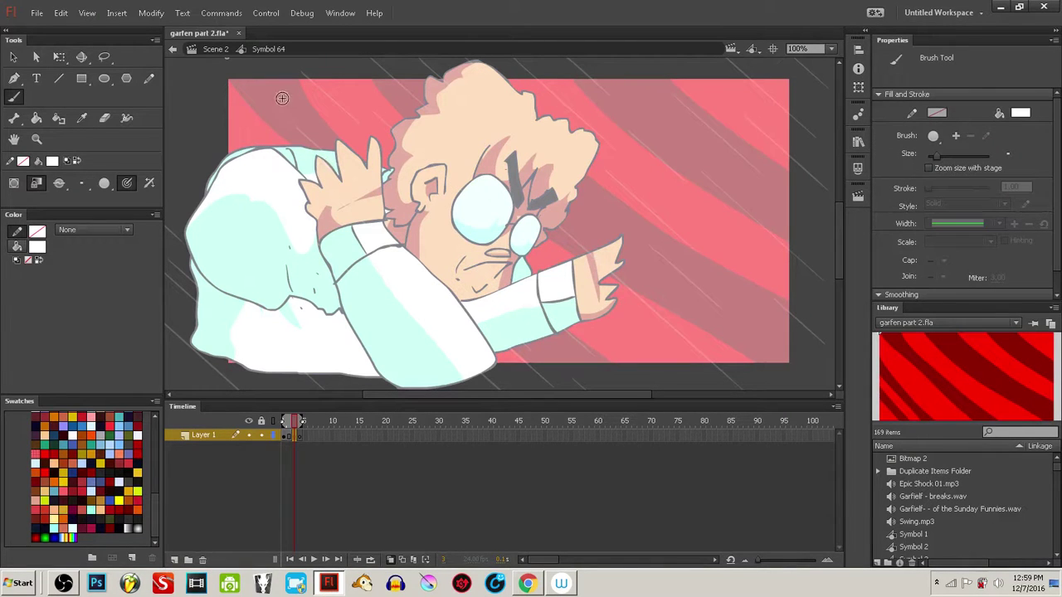
{"action": "mouse_move", "coordinate": [282, 95]}
{"action": "left_mouse_down"}
{"action": "mouse_move", "coordinate": [282, 148]}
{"action": "mouse_move", "coordinate": [306, 150]}
{"action": "left_mouse_up"}
{"action": "left_click_drag", "start_coordinate": [323, 106], "coordinate": [325, 152]}
{"action": "left_click_drag", "start_coordinate": [367, 98], "coordinate": [368, 136]}
{"action": "left_click_drag", "start_coordinate": [404, 202], "coordinate": [405, 249]}
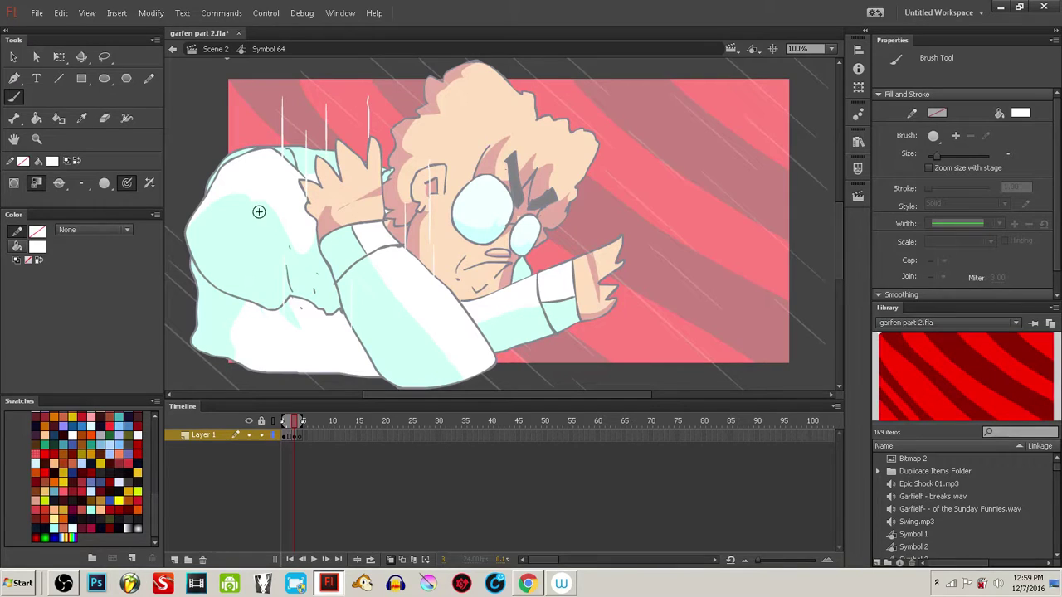
{"action": "mouse_move", "coordinate": [531, 92]}
{"action": "left_mouse_down"}
{"action": "mouse_move", "coordinate": [558, 176]}
{"action": "mouse_move", "coordinate": [535, 217]}
{"action": "left_mouse_up"}
{"action": "left_click_drag", "start_coordinate": [560, 166], "coordinate": [558, 226]}
{"action": "left_click_drag", "start_coordinate": [482, 98], "coordinate": [481, 164]}
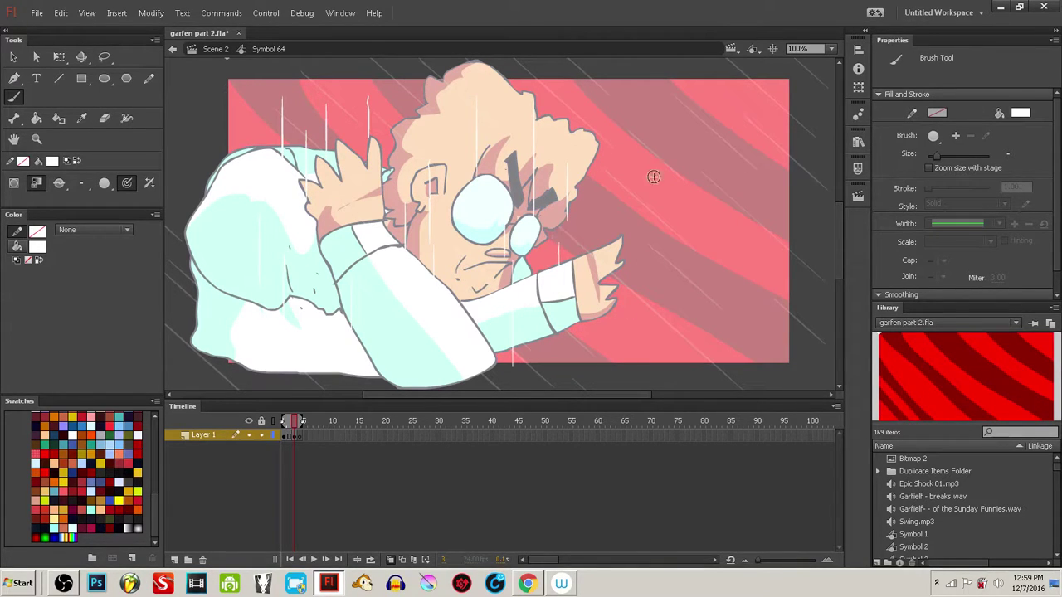
{"action": "mouse_move", "coordinate": [632, 72]}
{"action": "left_mouse_down"}
{"action": "mouse_move", "coordinate": [632, 289]}
{"action": "mouse_move", "coordinate": [603, 335]}
{"action": "left_mouse_up"}
{"action": "left_click_drag", "start_coordinate": [611, 99], "coordinate": [610, 159]}
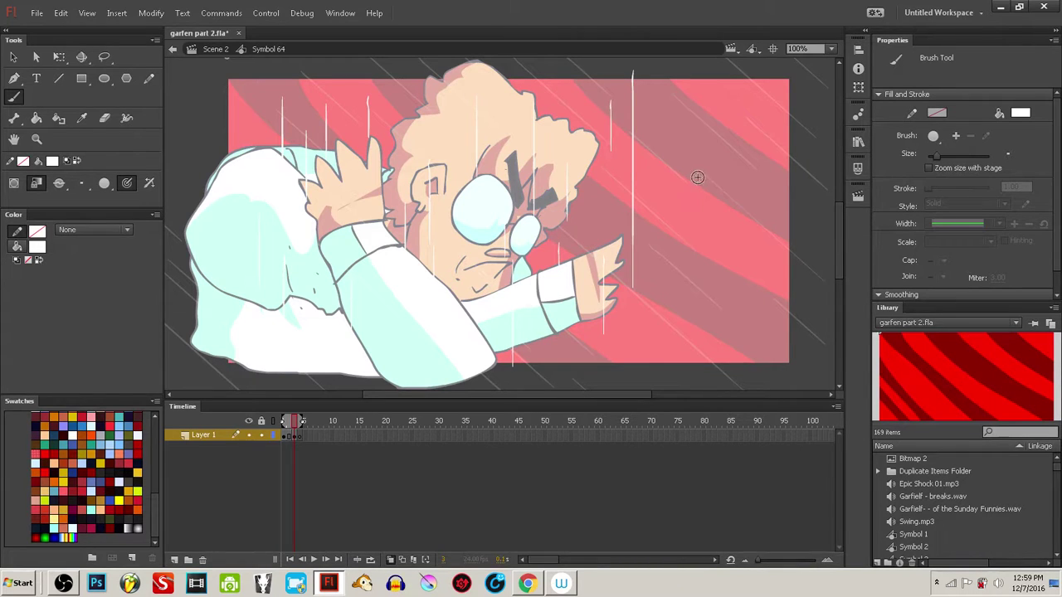
{"action": "left_click_drag", "start_coordinate": [699, 195], "coordinate": [699, 344]}
{"action": "left_click_drag", "start_coordinate": [668, 120], "coordinate": [668, 204]}
{"action": "left_click_drag", "start_coordinate": [718, 129], "coordinate": [718, 219]}
{"action": "left_click_drag", "start_coordinate": [756, 174], "coordinate": [756, 330]}
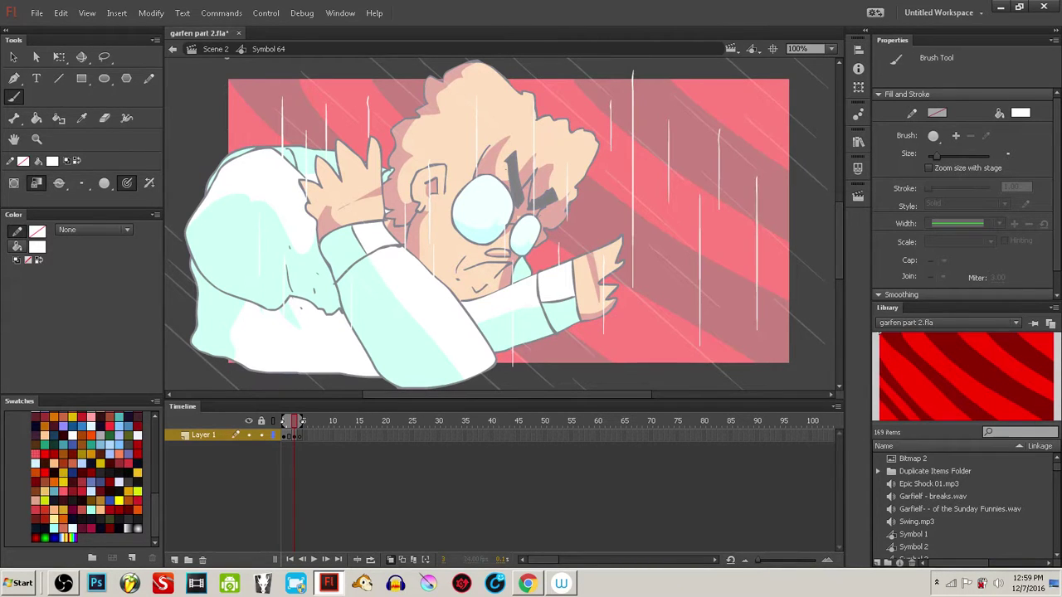
- Rotate frame 3's white lines to the same diagonal as frame 1's and duplicate them toward the lower right to cover the background
{"action": "left_click", "coordinate": [294, 437]}
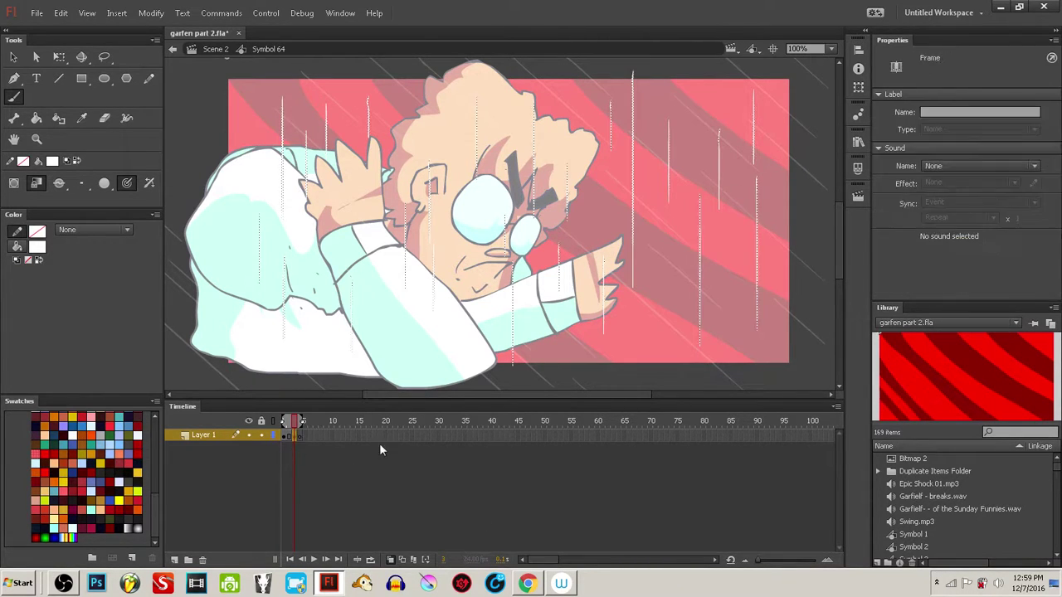
{"action": "key", "text": "a"}
{"action": "left_click", "coordinate": [293, 438]}
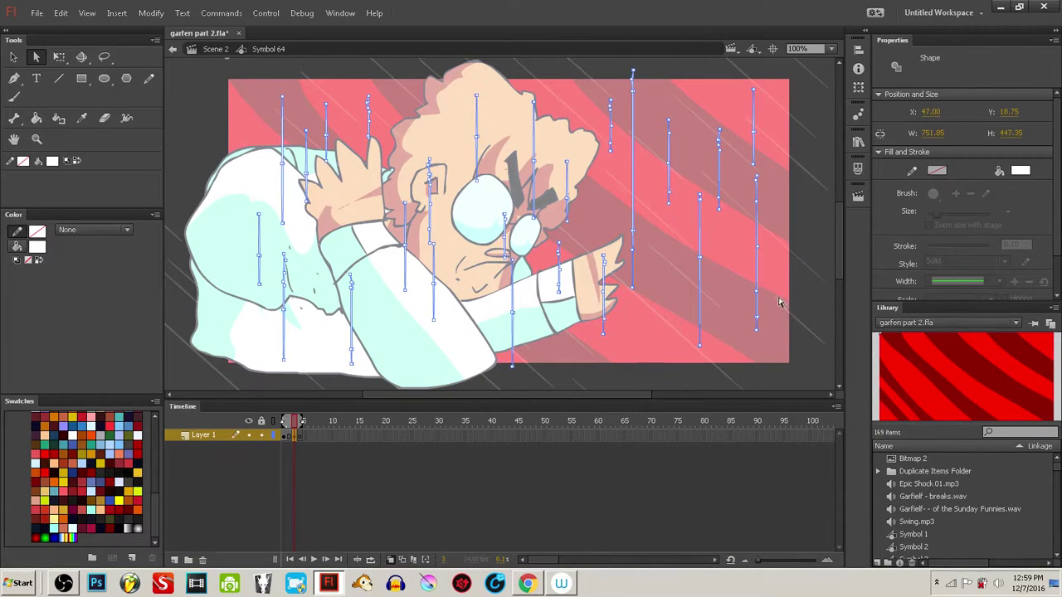
{"action": "key", "text": "q"}
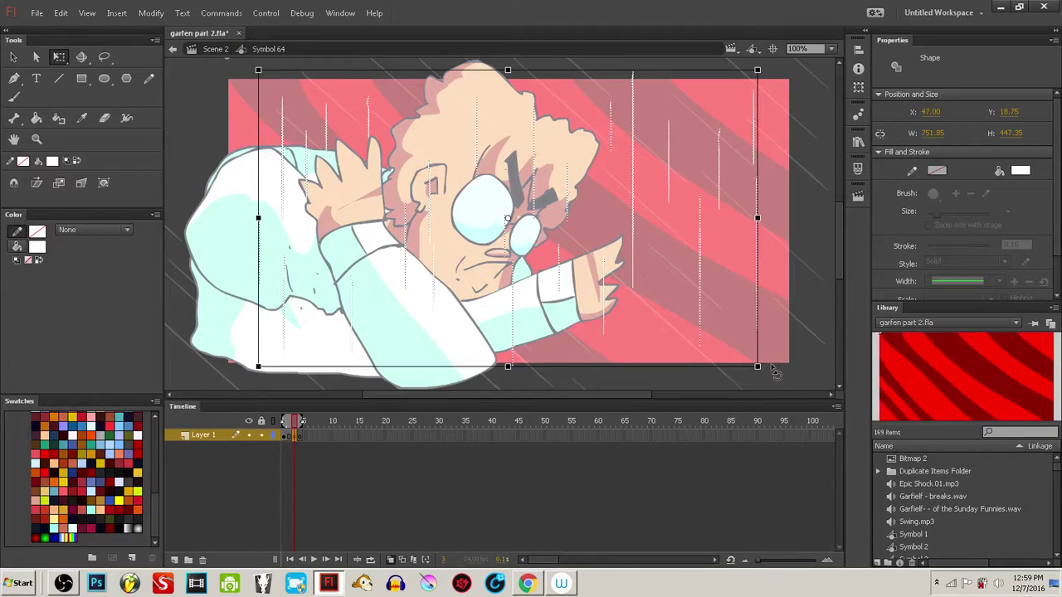
{"action": "mouse_move", "coordinate": [772, 372]}
{"action": "left_mouse_down"}
{"action": "mouse_move", "coordinate": [805, 208]}
{"action": "mouse_move", "coordinate": [802, 135]}
{"action": "left_mouse_up"}
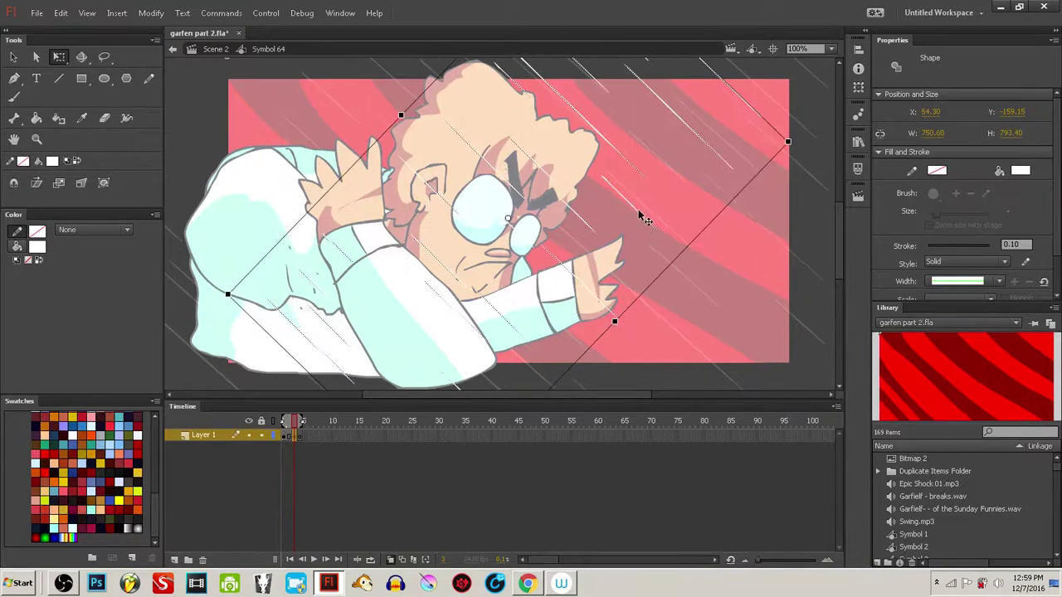
{"action": "mouse_move", "coordinate": [638, 218]}
{"action": "left_mouse_down"}
{"action": "mouse_move", "coordinate": [546, 233]}
{"action": "mouse_move", "coordinate": [515, 221]}
{"action": "mouse_move", "coordinate": [696, 257]}
{"action": "mouse_move", "coordinate": [622, 263]}
{"action": "mouse_move", "coordinate": [524, 250]}
{"action": "left_mouse_up"}
{"action": "left_click_drag", "start_coordinate": [514, 202], "coordinate": [728, 308]}
{"action": "key", "text": "ctrl+z"}
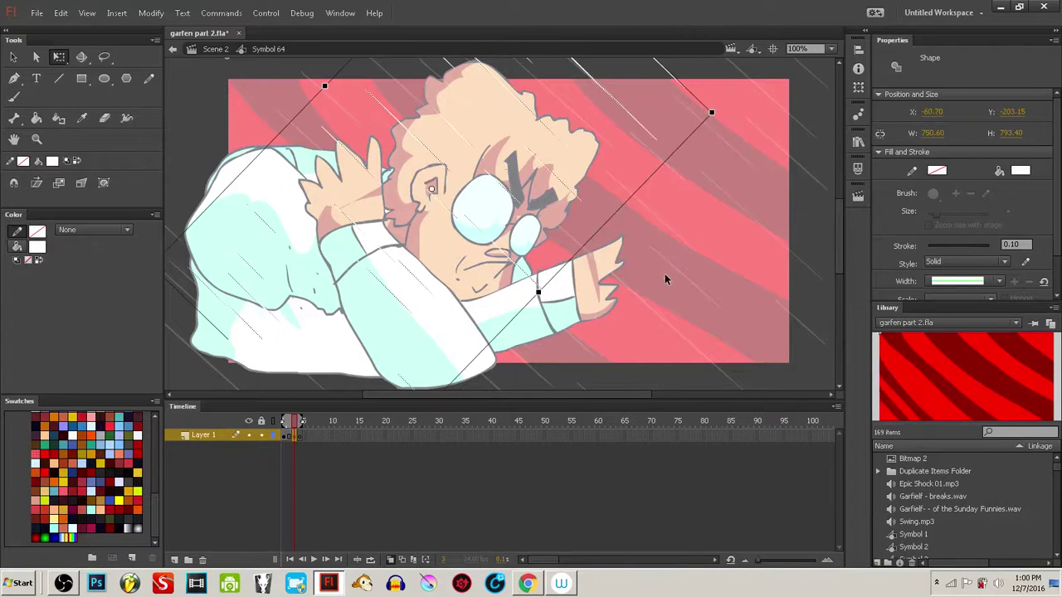
{"action": "left_click_drag", "start_coordinate": [654, 143], "coordinate": [786, 302]}
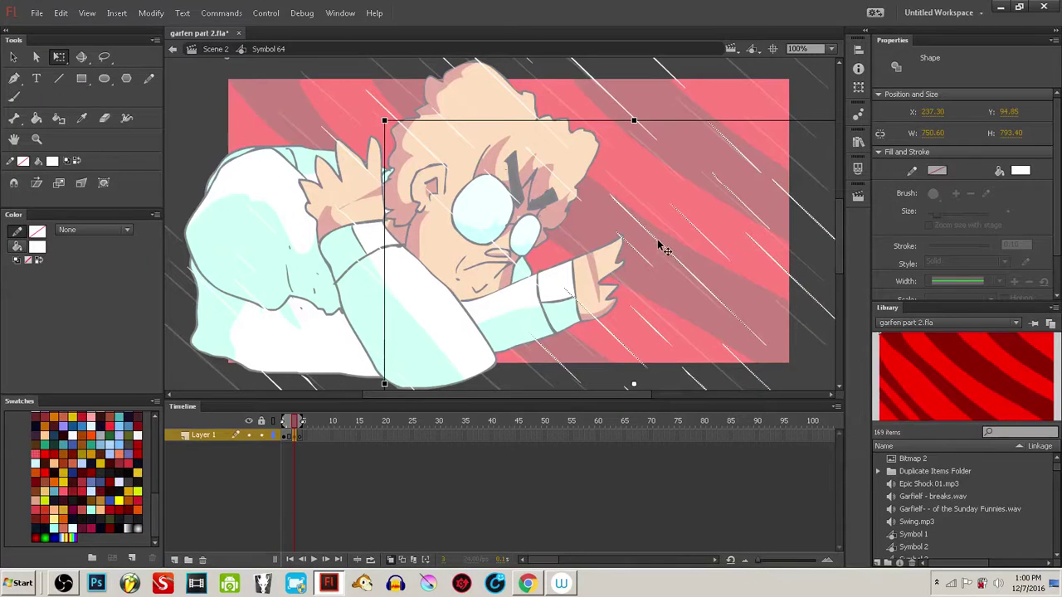
- Shift the duplicated white lines on frame 3 up and slightly right, and preview the looping speed-line animation
{"action": "mouse_move", "coordinate": [661, 247]}
{"action": "left_mouse_down"}
{"action": "mouse_move", "coordinate": [675, 218]}
{"action": "mouse_move", "coordinate": [664, 201]}
{"action": "mouse_move", "coordinate": [674, 206]}
{"action": "left_mouse_up"}
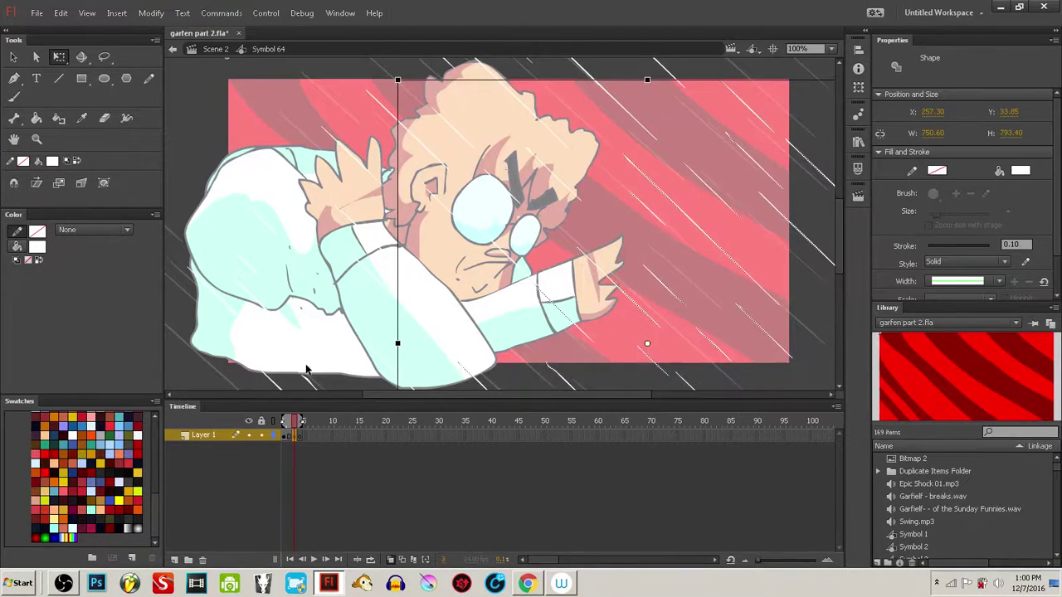
{"action": "key", "text": "Return"}
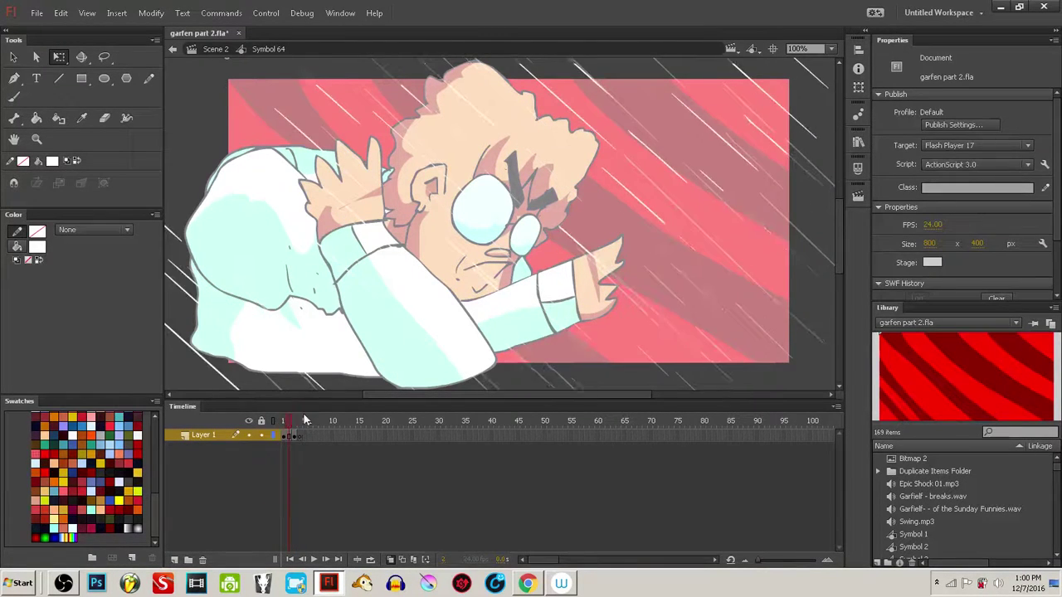
{"action": "left_click_drag", "start_coordinate": [303, 421], "coordinate": [302, 442]}
{"action": "left_click", "coordinate": [294, 436]}
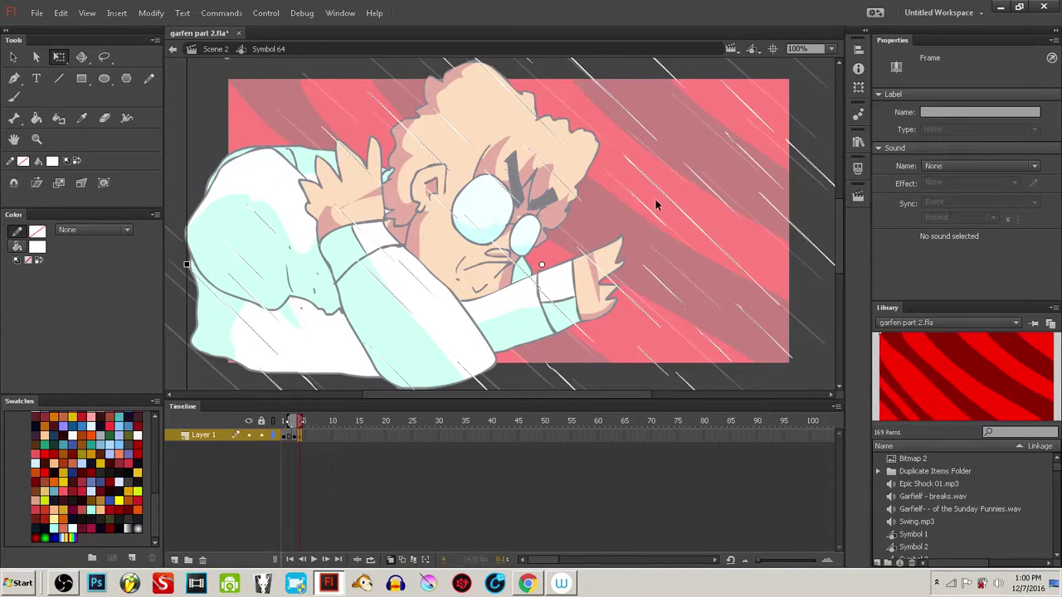
{"action": "left_click_drag", "start_coordinate": [683, 218], "coordinate": [615, 185]}
{"action": "left_click_drag", "start_coordinate": [298, 427], "coordinate": [531, 462]}
- Return to Scene 2 and go to the shot of the orange cat monster in the ruined city at frame 71
{"action": "left_click", "coordinate": [172, 50]}
{"action": "left_click", "coordinate": [454, 519]}
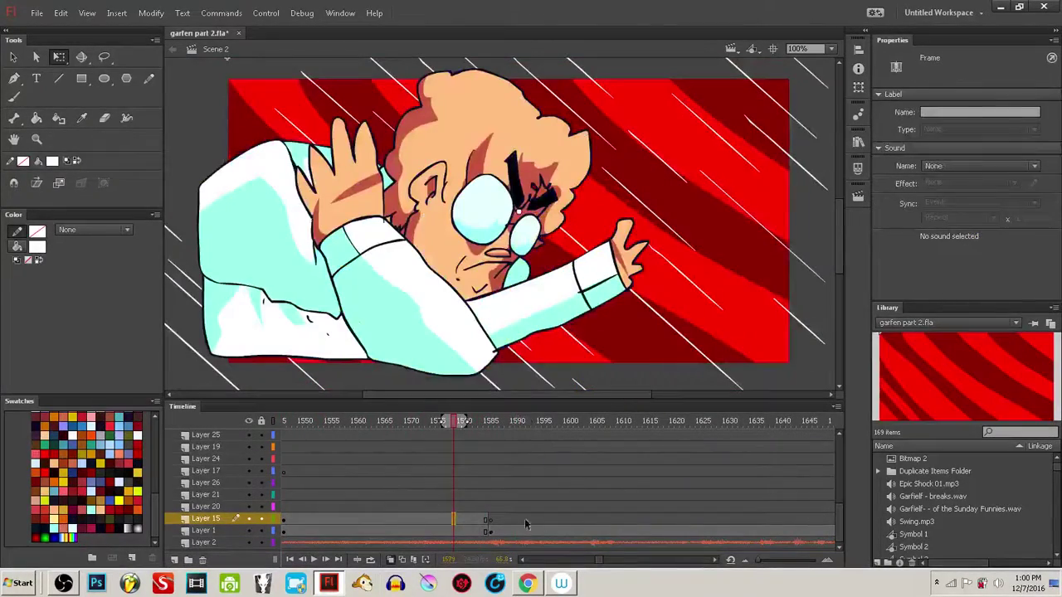
{"action": "left_click_drag", "start_coordinate": [602, 566], "coordinate": [510, 560]}
{"action": "left_click", "coordinate": [500, 421]}
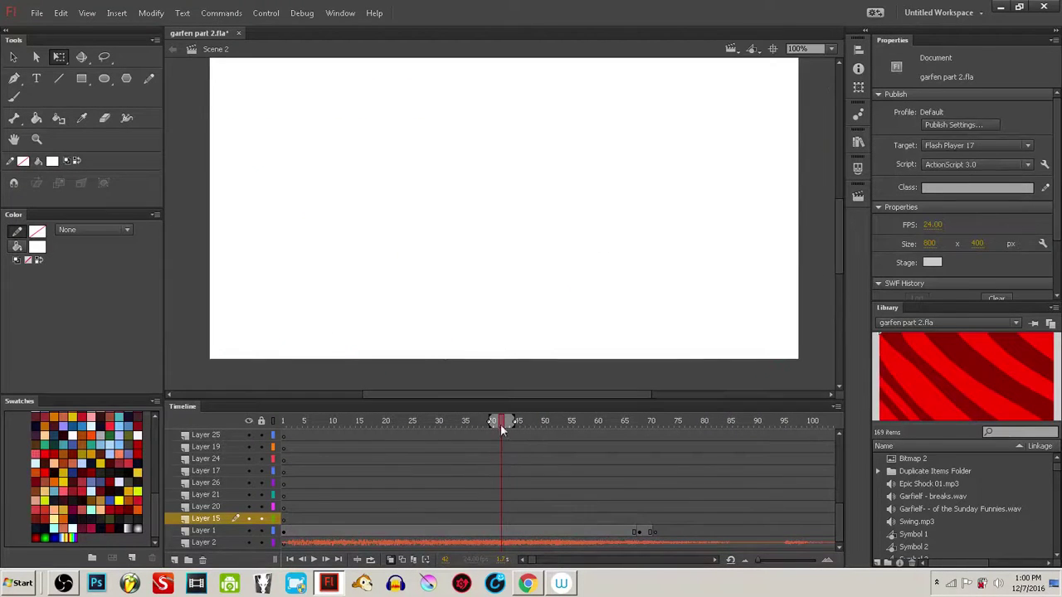
{"action": "left_click_drag", "start_coordinate": [500, 424], "coordinate": [661, 422]}
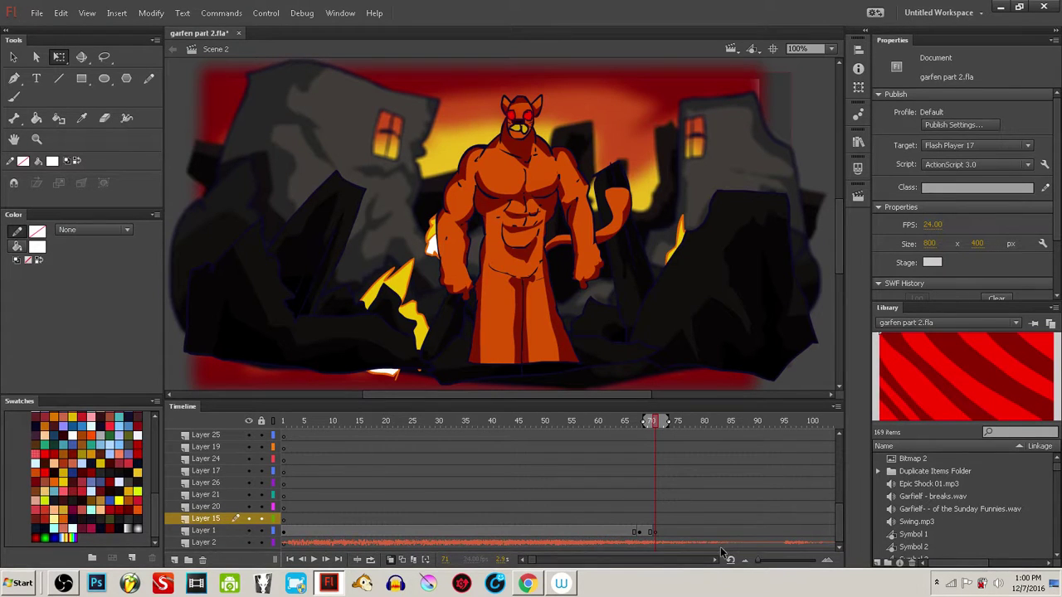
- Open the ruined-city background instance, Symbol 103, for editing in place
{"action": "left_click", "coordinate": [727, 152]}
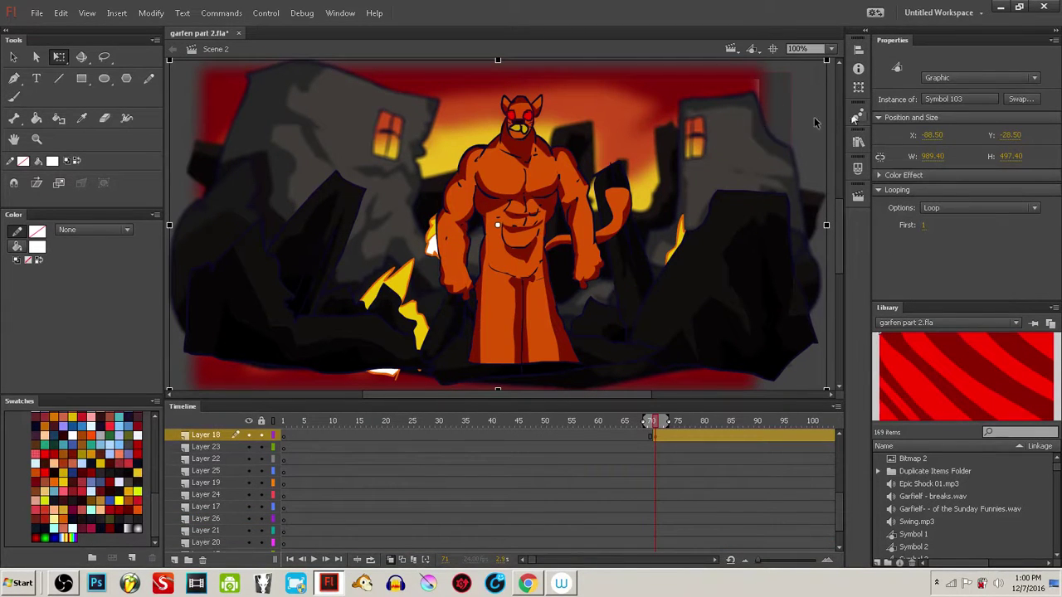
{"action": "left_click", "coordinate": [985, 79]}
{"action": "left_click", "coordinate": [802, 146]}
{"action": "left_click_drag", "start_coordinate": [778, 163], "coordinate": [803, 153]}
{"action": "key", "text": "ctrl+z"}
{"action": "double_click", "coordinate": [685, 314]}
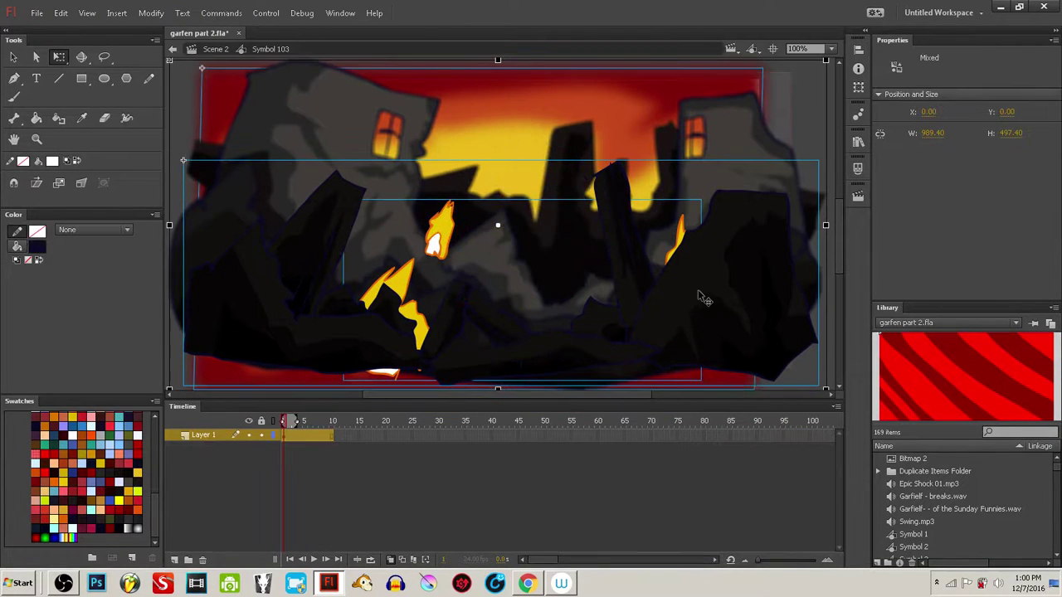
- Examine the separate pieces of the ruined-city background, including the foreground rubble in Symbol 98 and the blurred buildings in Symbol 97
{"action": "left_click_drag", "start_coordinate": [640, 234], "coordinate": [563, 239]}
{"action": "left_click", "coordinate": [794, 221]}
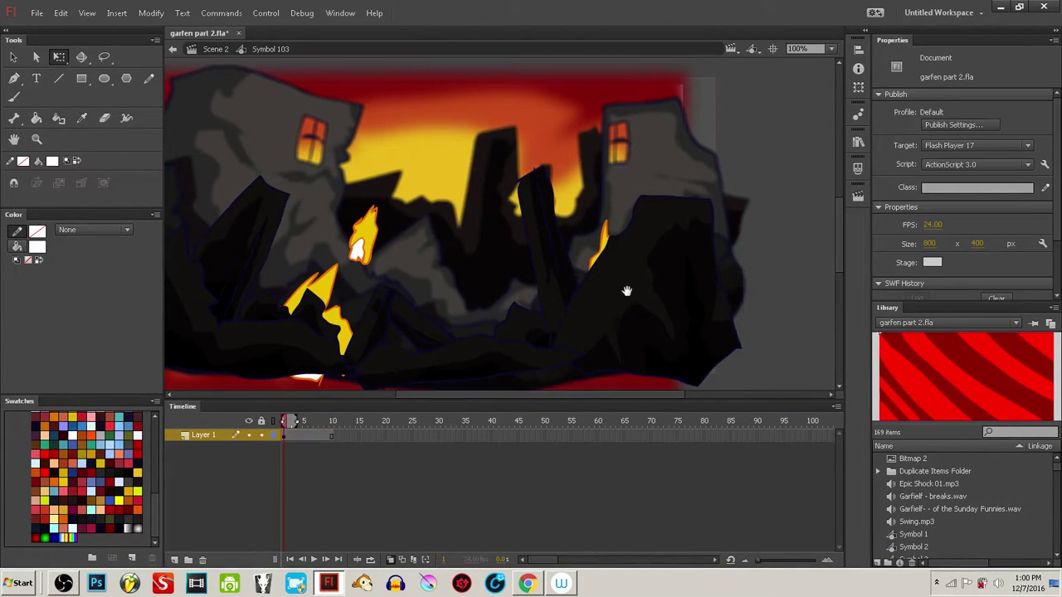
{"action": "left_click", "coordinate": [706, 294]}
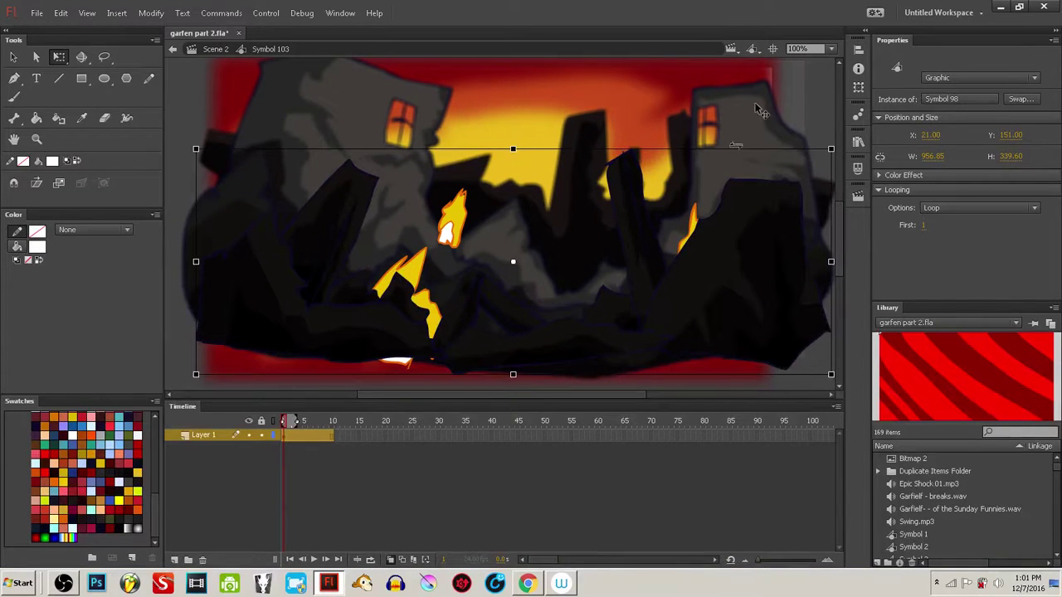
{"action": "left_click", "coordinate": [740, 152]}
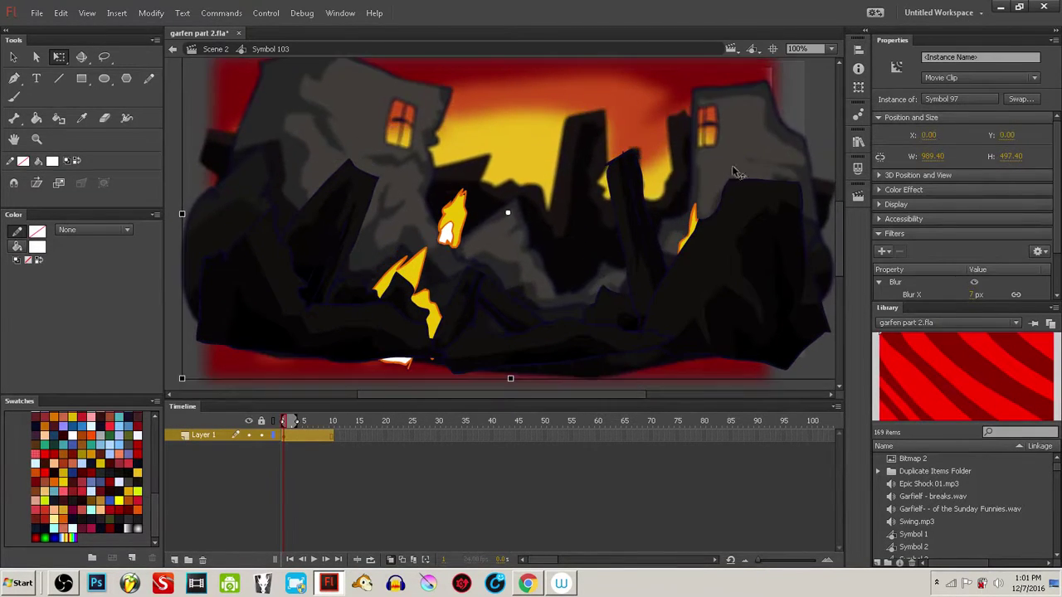
{"action": "left_click", "coordinate": [709, 297]}
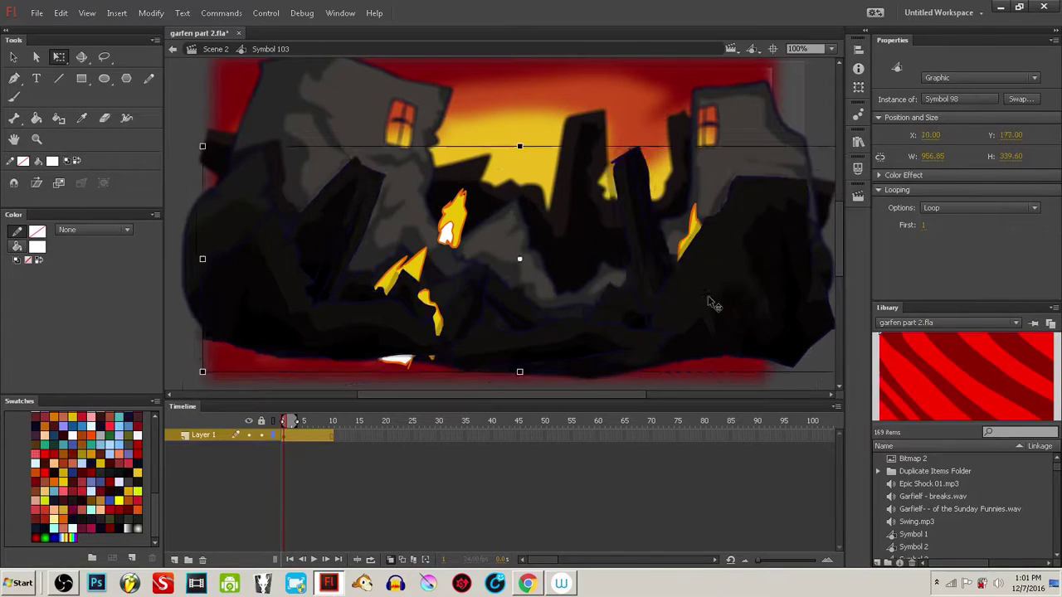
{"action": "left_click", "coordinate": [711, 186]}
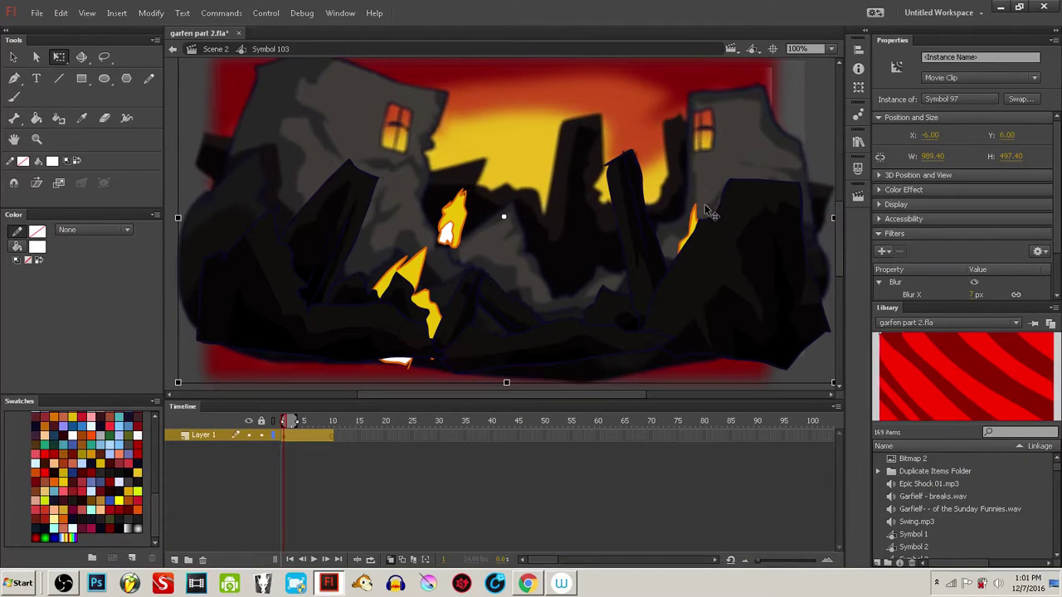
{"action": "left_click_drag", "start_coordinate": [697, 287], "coordinate": [741, 259]}
{"action": "left_click", "coordinate": [766, 285]}
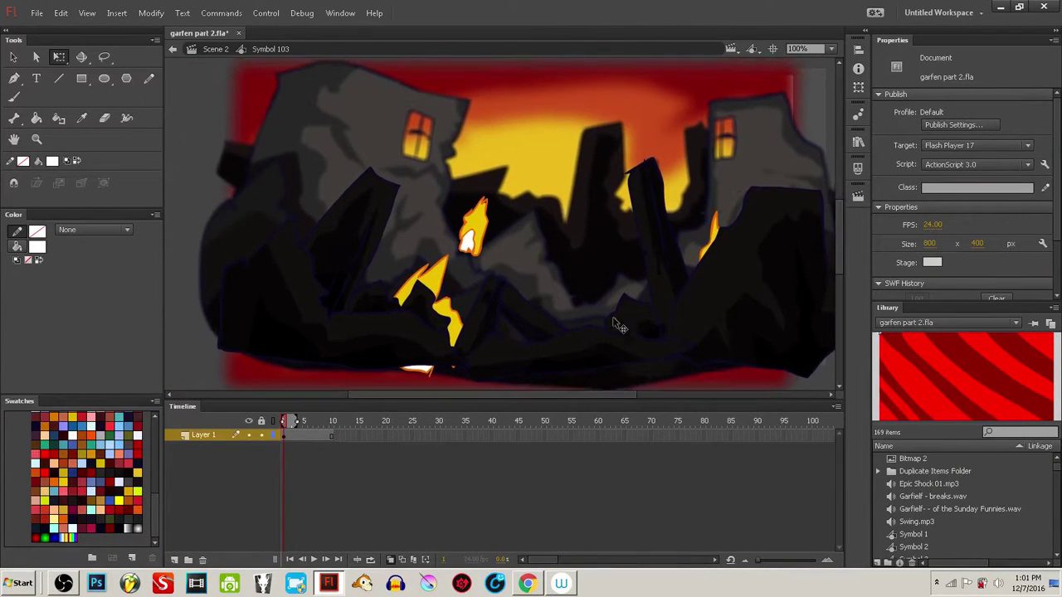
{"action": "left_click_drag", "start_coordinate": [692, 291], "coordinate": [614, 311]}
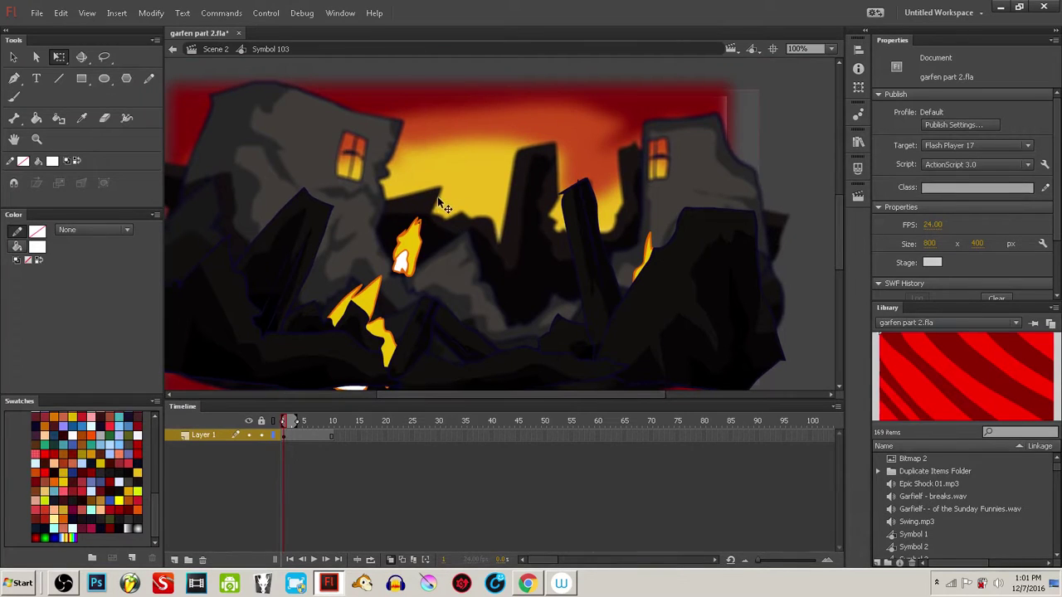
{"action": "left_click", "coordinate": [289, 421]}
{"action": "left_click_drag", "start_coordinate": [318, 428], "coordinate": [283, 427]}
{"action": "left_click", "coordinate": [402, 270]}
{"action": "left_click_drag", "start_coordinate": [556, 281], "coordinate": [611, 258]}
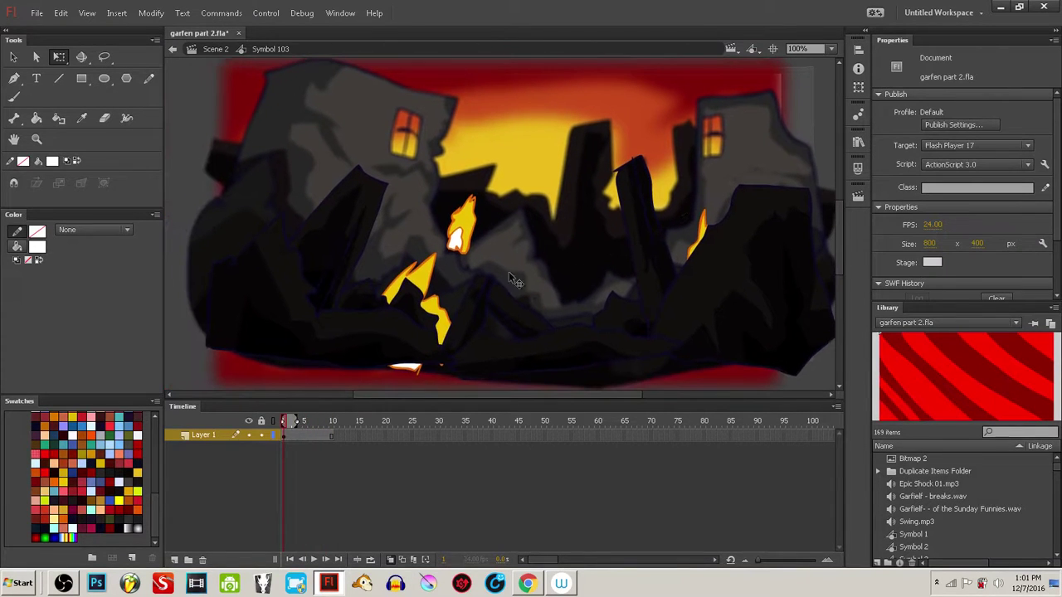
- Open the flames symbol, Symbol 100, inside the background and review its fire animation across frames 1 to 5
{"action": "double_click", "coordinate": [509, 271]}
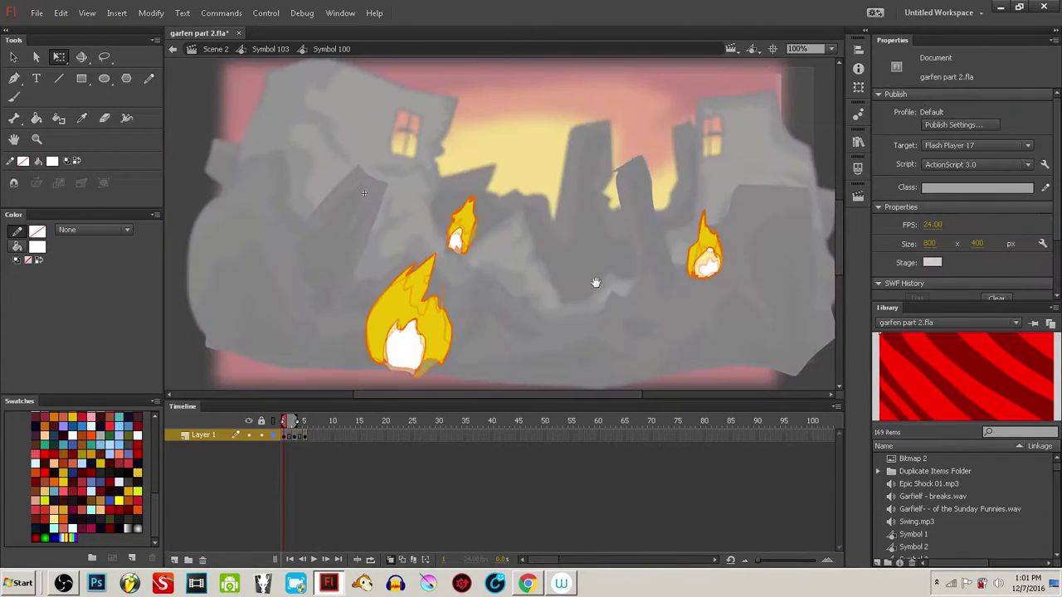
{"action": "scroll", "coordinate": [594, 282], "scroll_direction": "down", "scroll_amount": 2}
{"action": "mouse_move", "coordinate": [301, 422]}
{"action": "left_mouse_down"}
{"action": "mouse_move", "coordinate": [318, 439]}
{"action": "mouse_move", "coordinate": [305, 434]}
{"action": "left_mouse_up"}
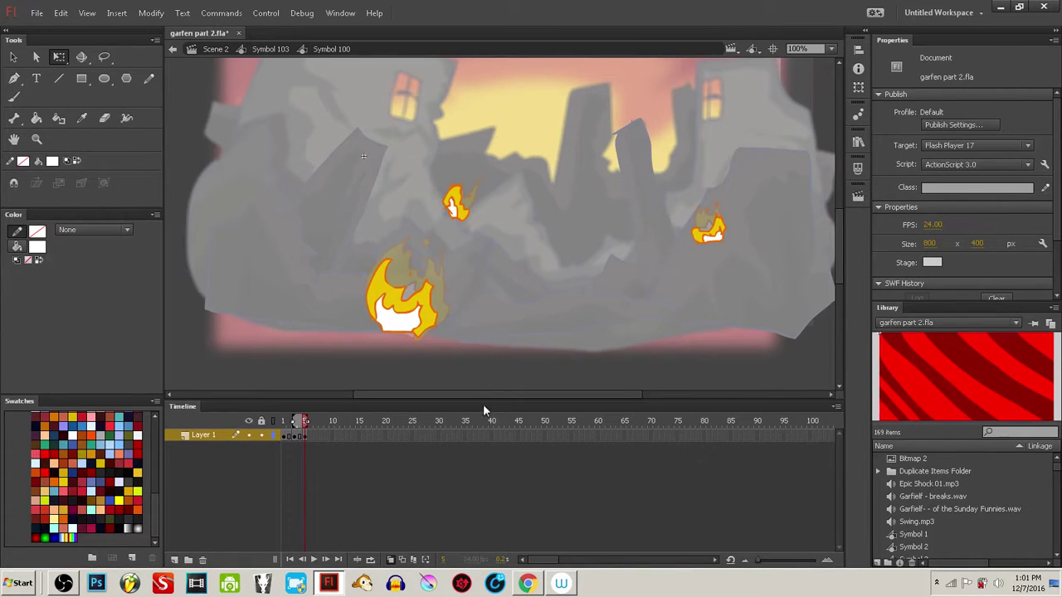
{"action": "left_click_drag", "start_coordinate": [304, 425], "coordinate": [274, 428]}
- Add a new layer above the flames and sample the large flame's yellow as the fill color
{"action": "left_click", "coordinate": [174, 560]}
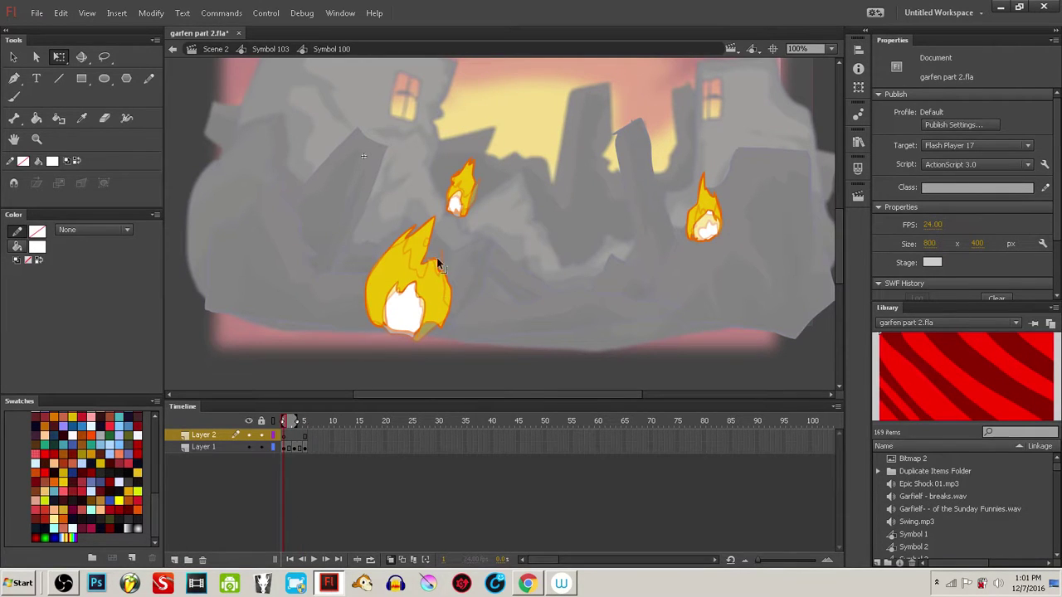
{"action": "key", "text": "i"}
{"action": "left_click", "coordinate": [396, 286]}
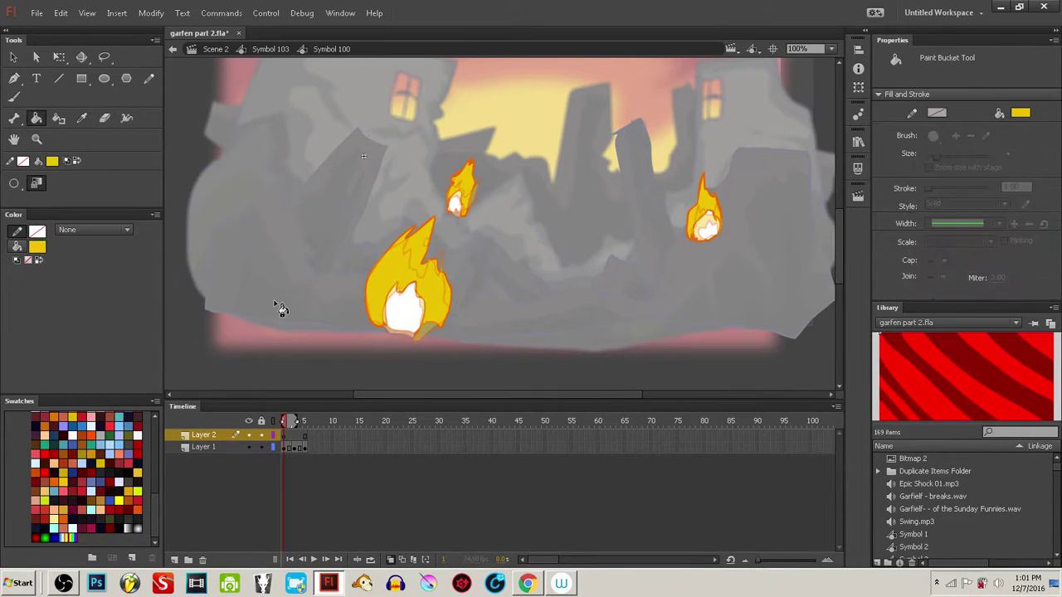
{"action": "key", "text": "r"}
{"action": "left_click_drag", "start_coordinate": [353, 227], "coordinate": [471, 340]}
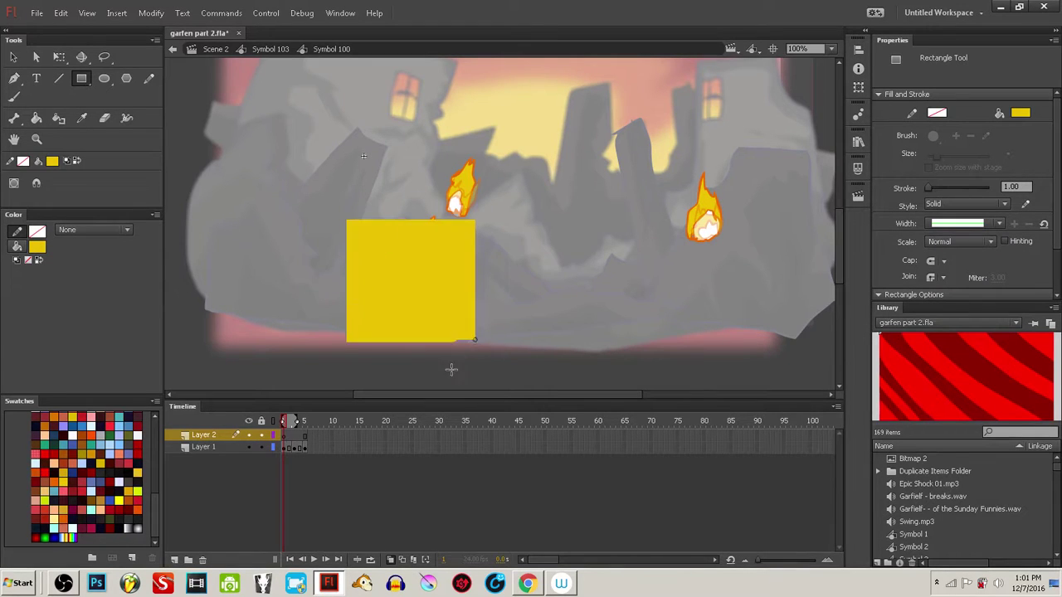
{"action": "key", "text": "ctrl+z"}
- Draw a yellow oval about 206 by 198 px over the large flame and place copies about 96 by 92 px over the two small flames
{"action": "key", "text": "o"}
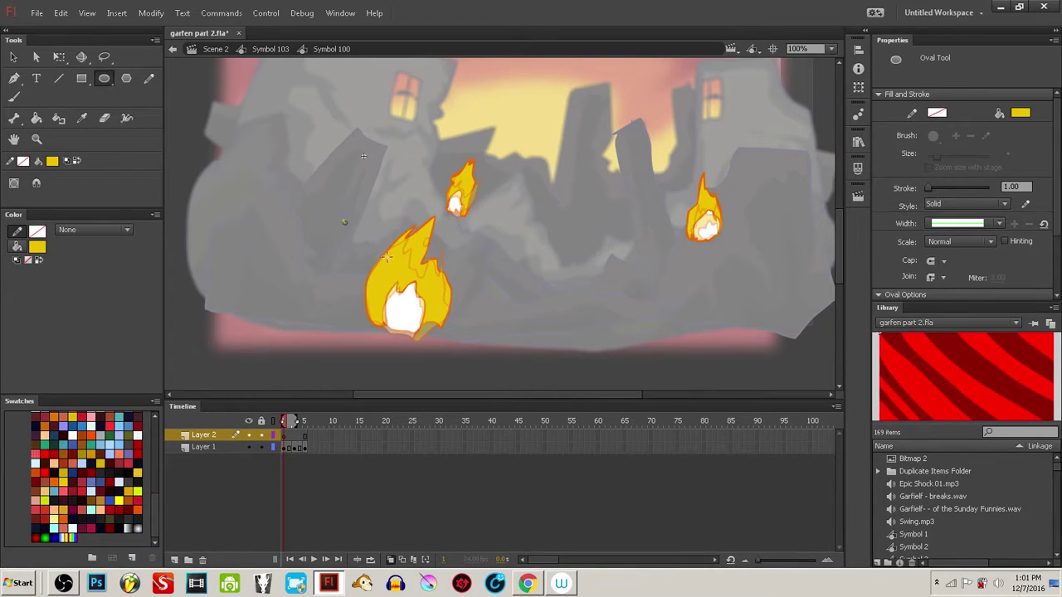
{"action": "left_click_drag", "start_coordinate": [342, 219], "coordinate": [479, 350]}
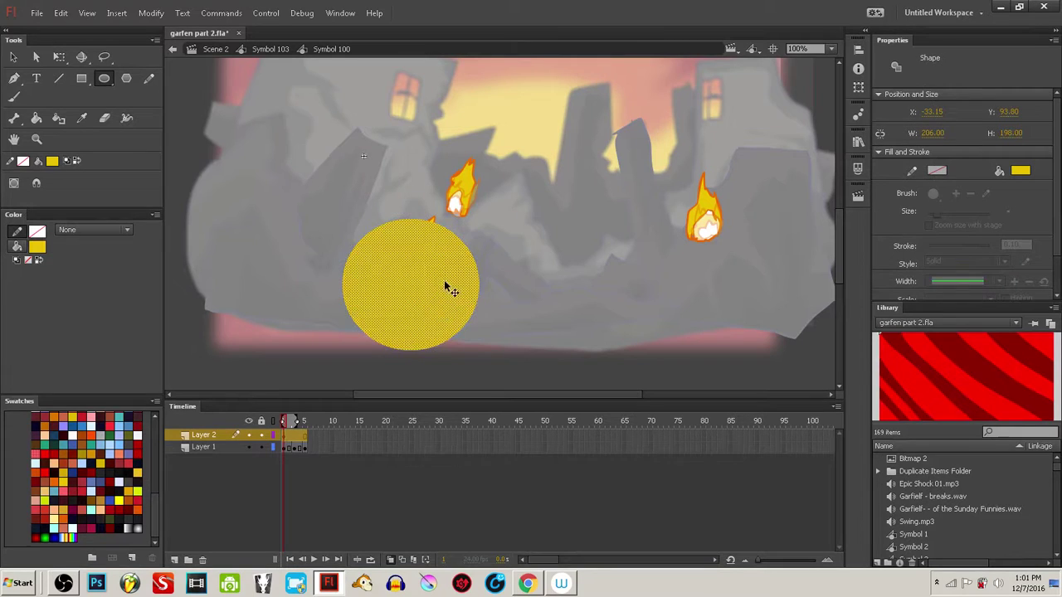
{"action": "left_click_drag", "start_coordinate": [441, 282], "coordinate": [485, 168]}
{"action": "key", "text": "q"}
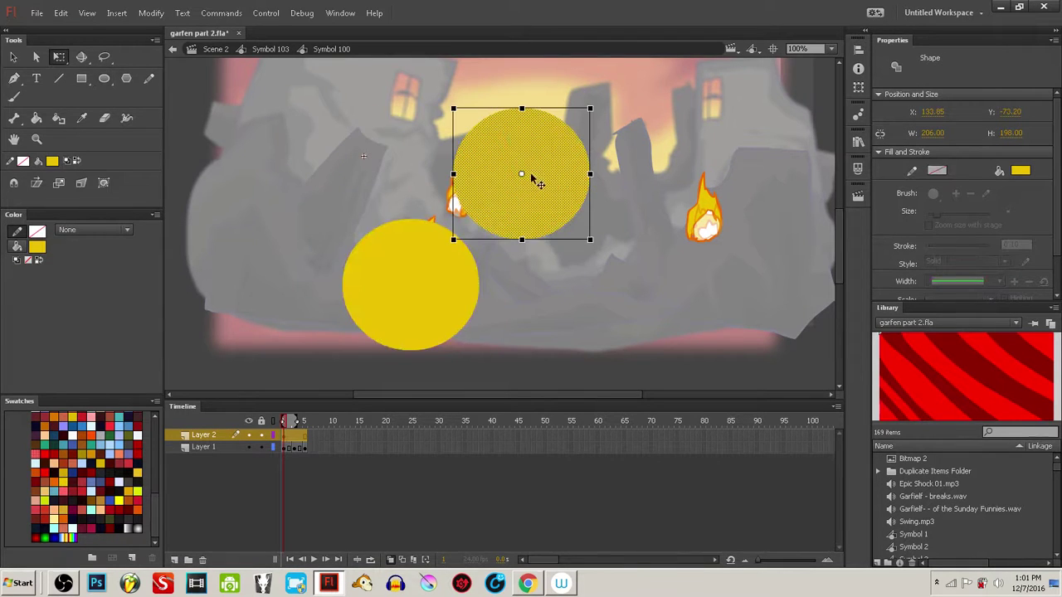
{"action": "left_click_drag", "start_coordinate": [588, 109], "coordinate": [554, 141]}
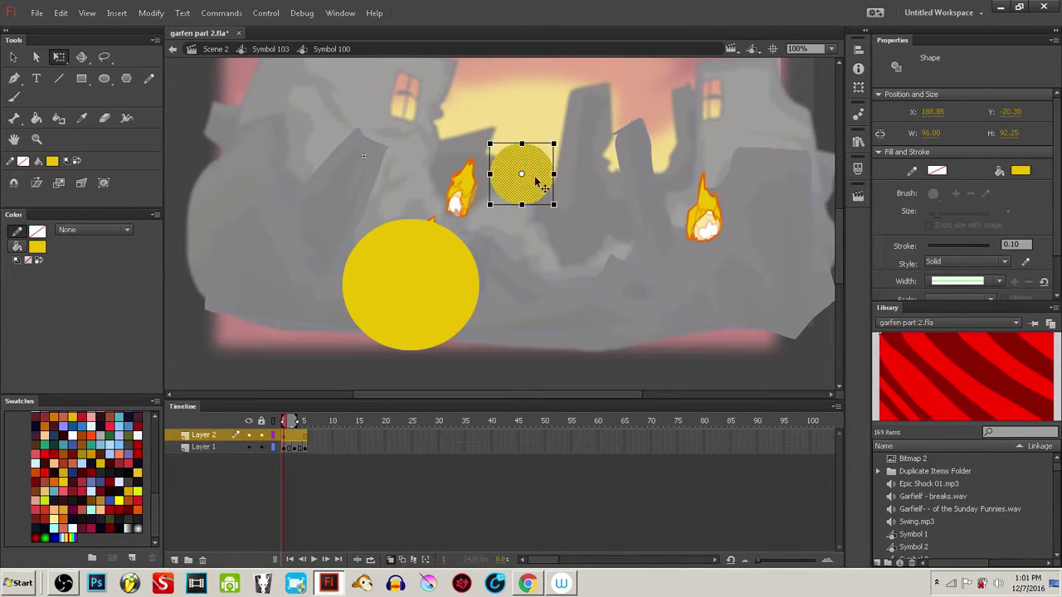
{"action": "left_click_drag", "start_coordinate": [537, 184], "coordinate": [709, 252]}
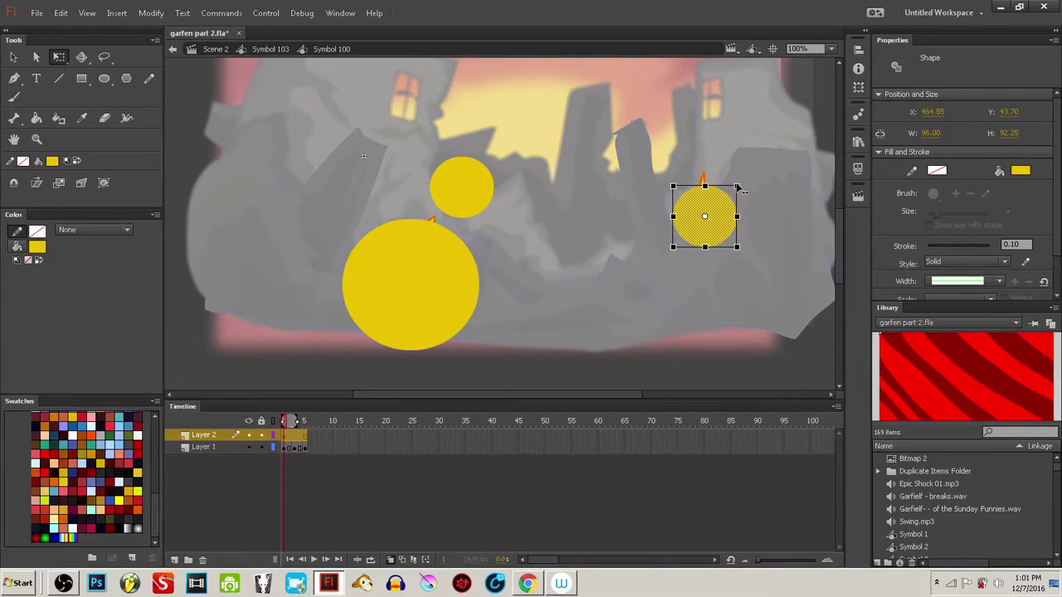
- Stretch all three yellow ovals taller, making the one over the large flame about 180 by 236 px
{"action": "left_click_drag", "start_coordinate": [738, 189], "coordinate": [736, 175]}
{"action": "left_click", "coordinate": [474, 195]}
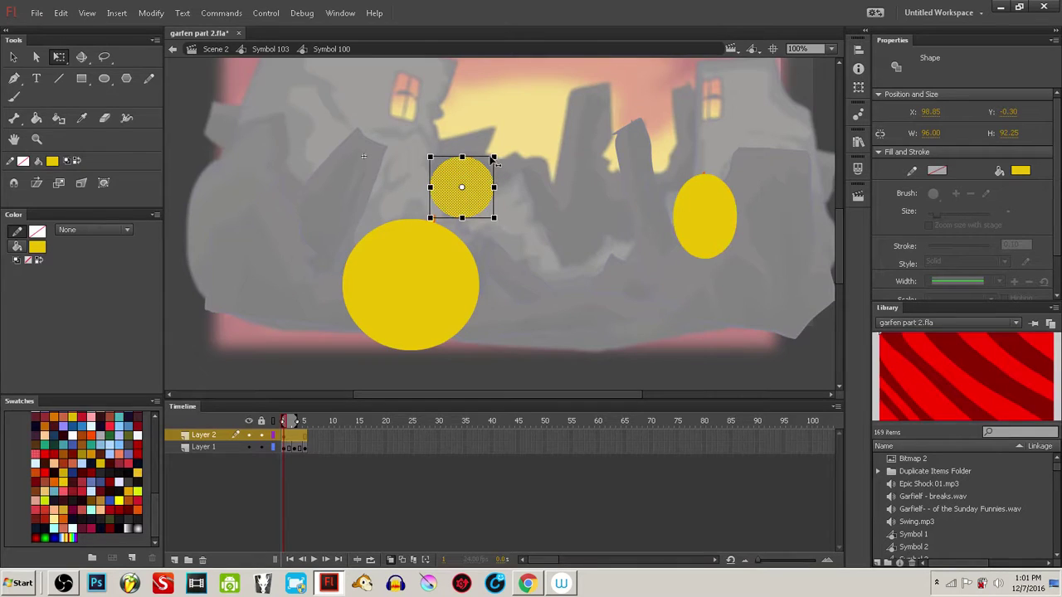
{"action": "mouse_move", "coordinate": [495, 158]}
{"action": "left_mouse_down"}
{"action": "mouse_move", "coordinate": [494, 147]}
{"action": "mouse_move", "coordinate": [495, 171]}
{"action": "left_mouse_up"}
{"action": "left_click", "coordinate": [444, 305]}
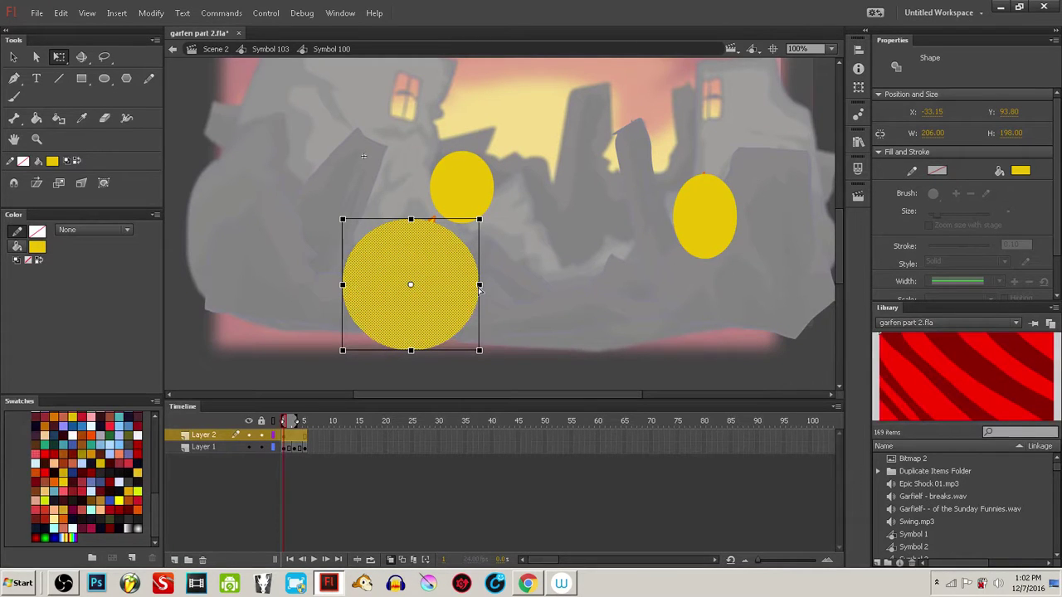
{"action": "mouse_move", "coordinate": [480, 287]}
{"action": "left_mouse_down"}
{"action": "mouse_move", "coordinate": [450, 286]}
{"action": "mouse_move", "coordinate": [462, 282]}
{"action": "left_mouse_up"}
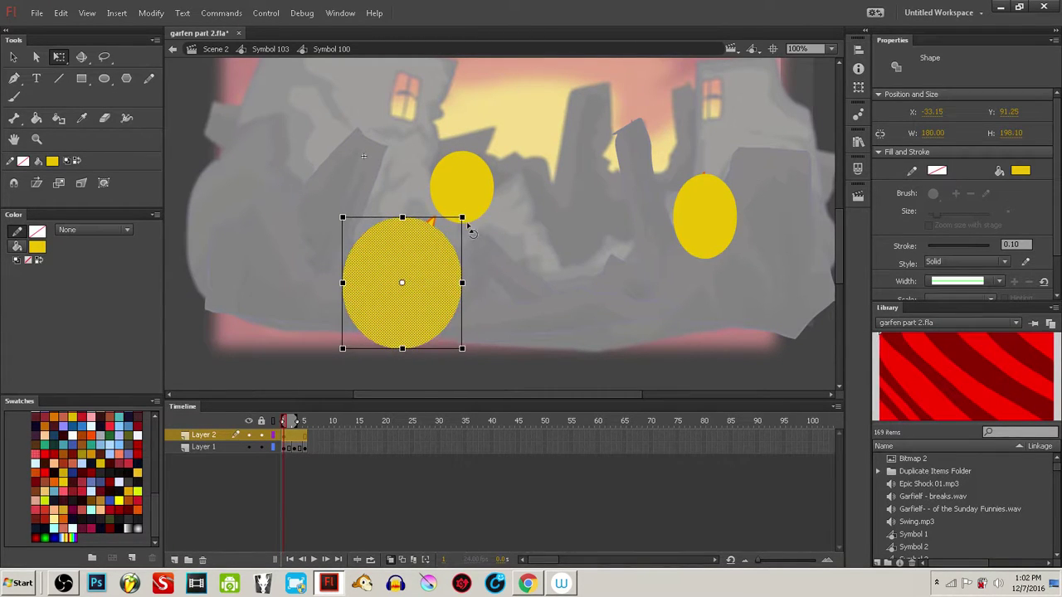
{"action": "mouse_move", "coordinate": [465, 220]}
{"action": "left_mouse_down"}
{"action": "mouse_move", "coordinate": [457, 185]}
{"action": "mouse_move", "coordinate": [462, 204]}
{"action": "left_mouse_up"}
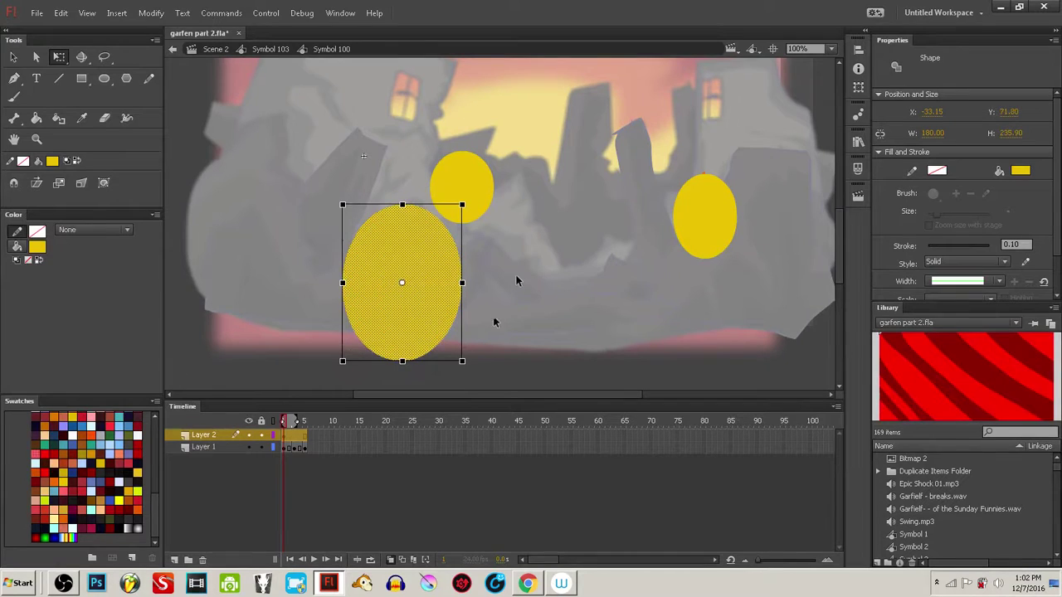
{"action": "left_click", "coordinate": [289, 492]}
{"action": "left_click", "coordinate": [293, 435]}
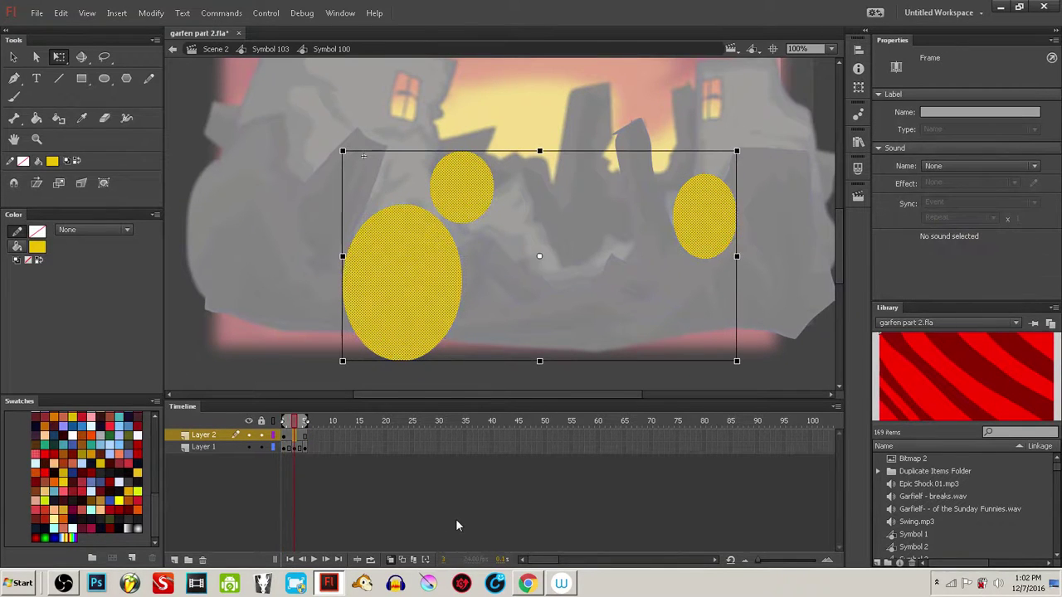
{"action": "key", "text": "Delete"}
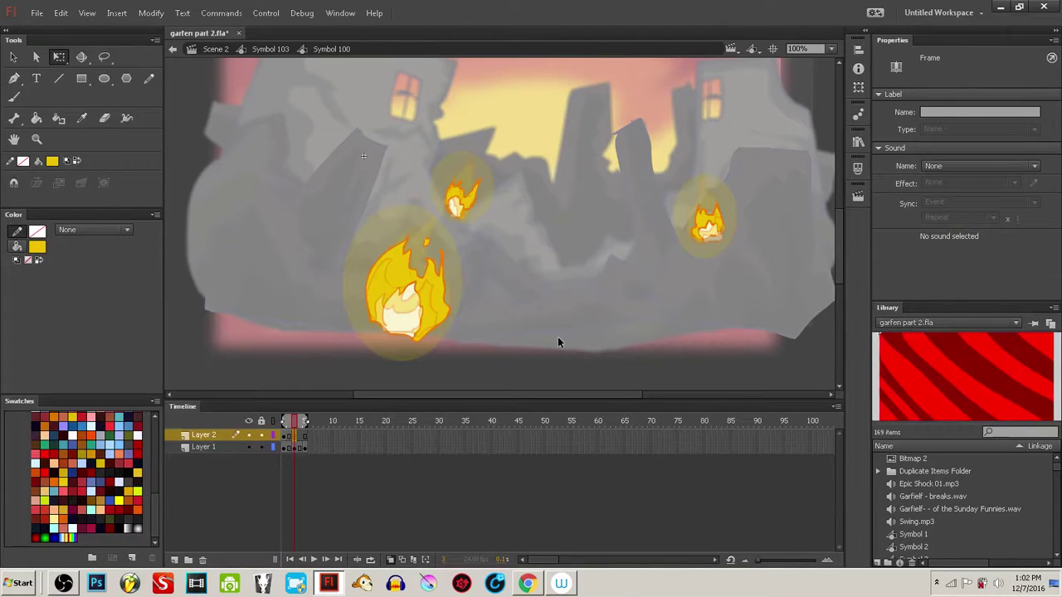
{"action": "key", "text": "ctrl+z"}
- Select the three yellow ovals on the glow layer and convert them together into a movie clip symbol
{"action": "left_click", "coordinate": [354, 479]}
{"action": "left_click", "coordinate": [295, 437]}
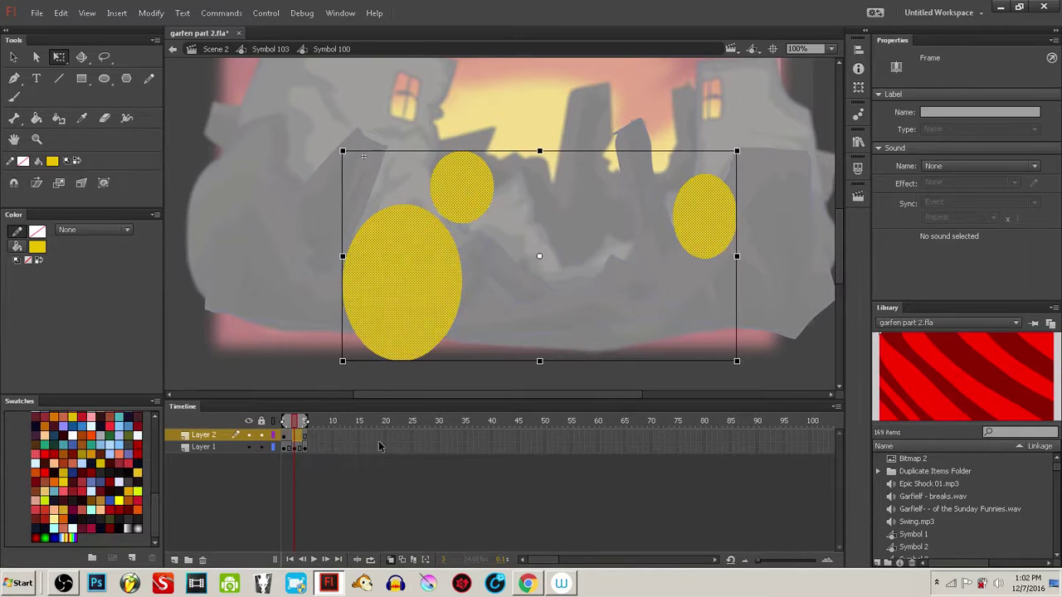
{"action": "key", "text": "F8"}
{"action": "left_click", "coordinate": [600, 98]}
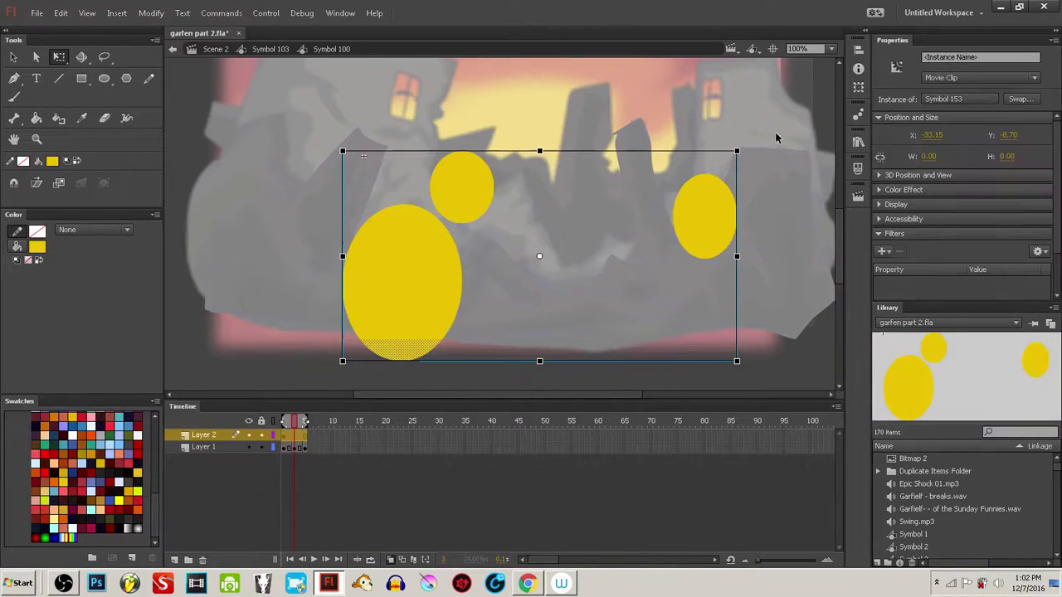
- Apply a Blur filter to the ovals' movie clip with 64 px horizontal and vertical blur at High quality
{"action": "left_click", "coordinate": [884, 199]}
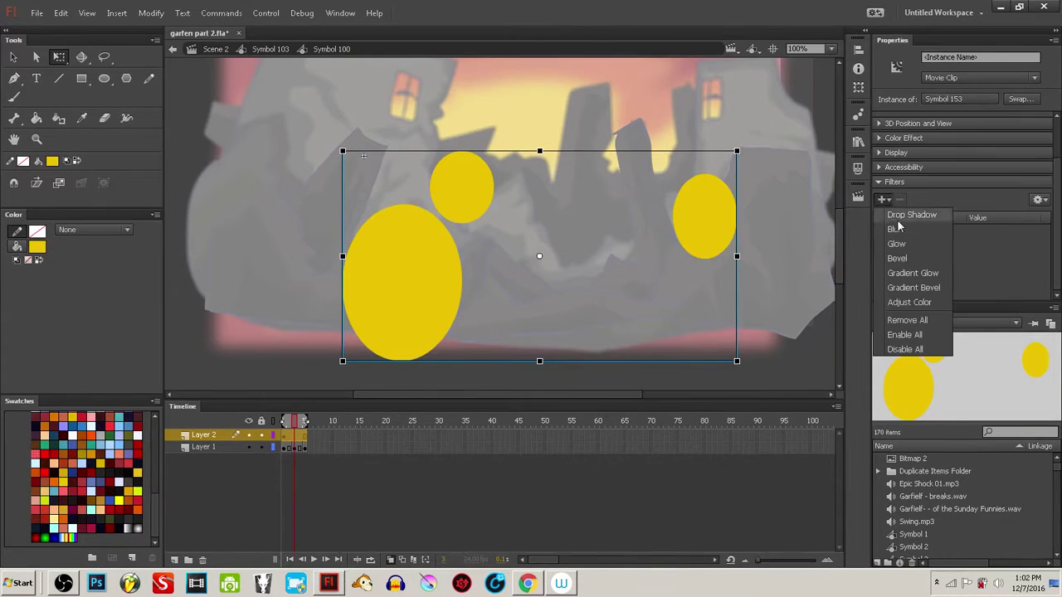
{"action": "left_click", "coordinate": [900, 227]}
{"action": "left_click_drag", "start_coordinate": [975, 243], "coordinate": [1014, 241]}
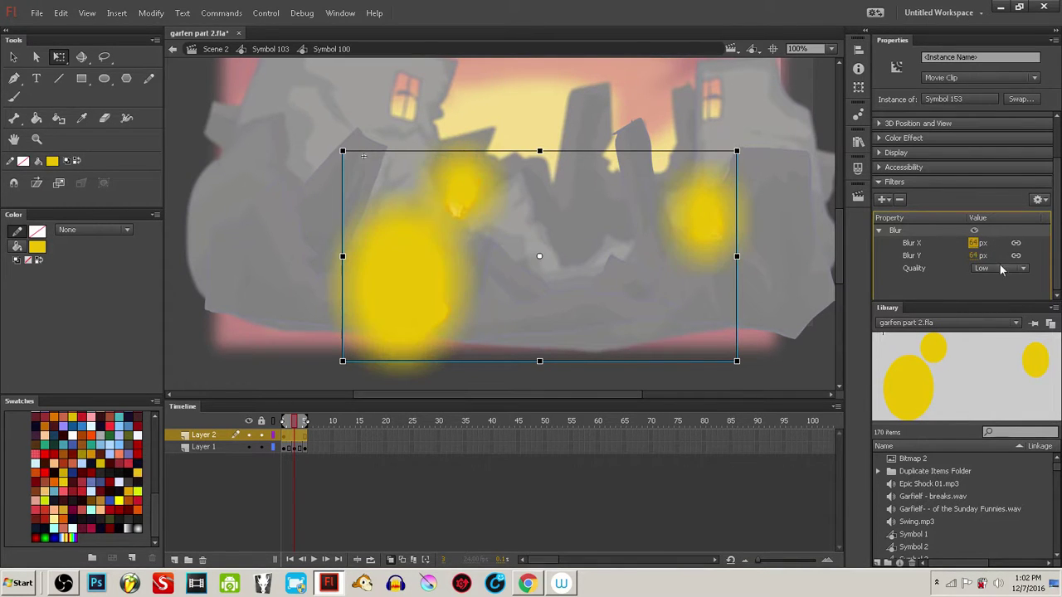
{"action": "left_click", "coordinate": [1005, 269]}
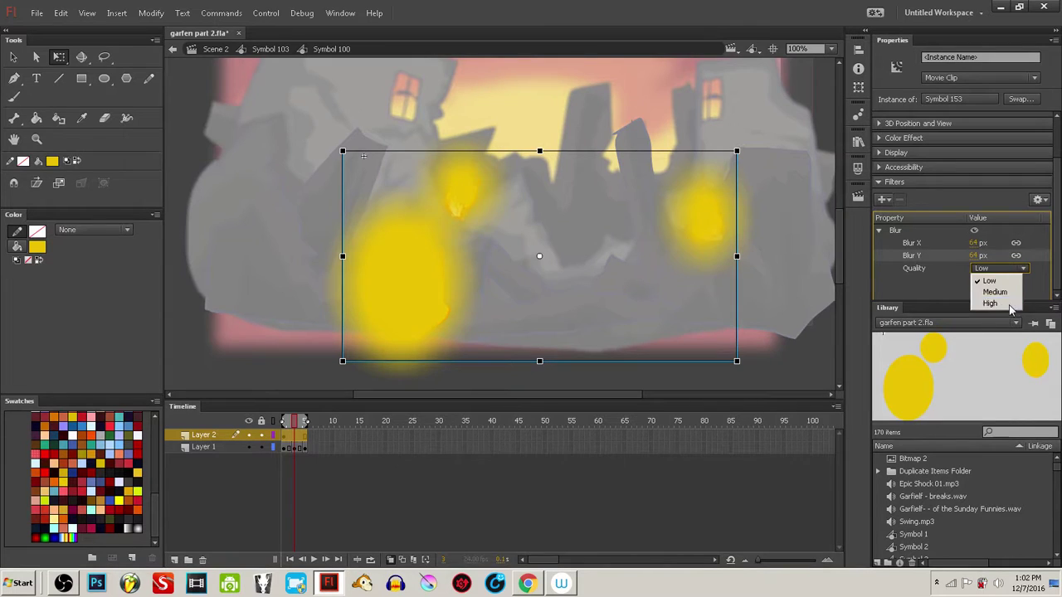
{"action": "left_click", "coordinate": [1008, 304]}
{"action": "left_click", "coordinate": [799, 346]}
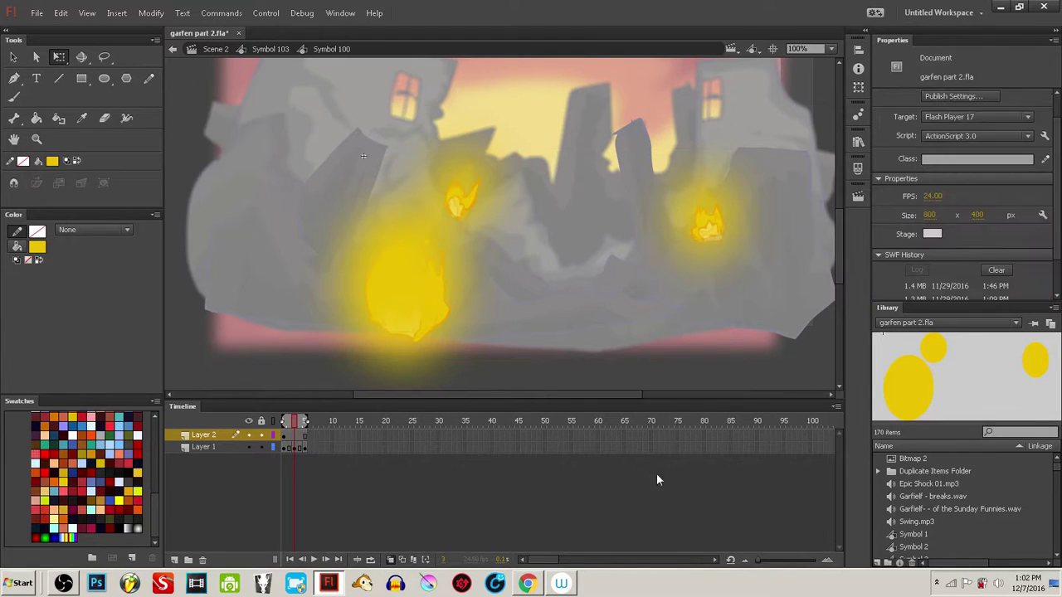
- Turn off onion skinning and compare the blurred glows with the flames at frames 1 and 3
{"action": "left_click", "coordinate": [391, 559]}
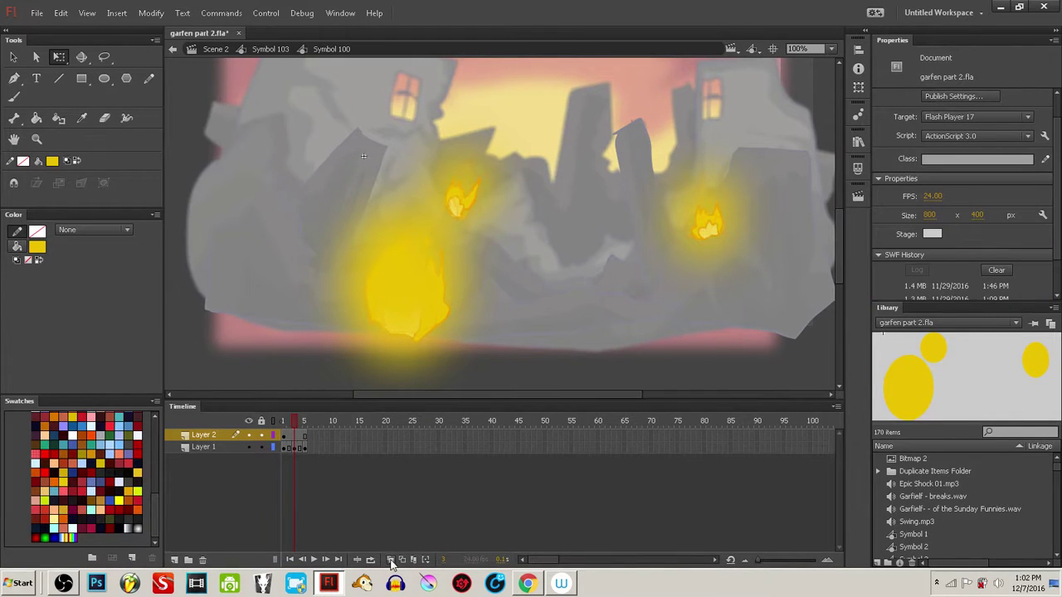
{"action": "left_click_drag", "start_coordinate": [294, 429], "coordinate": [273, 436]}
{"action": "left_click", "coordinate": [704, 214]}
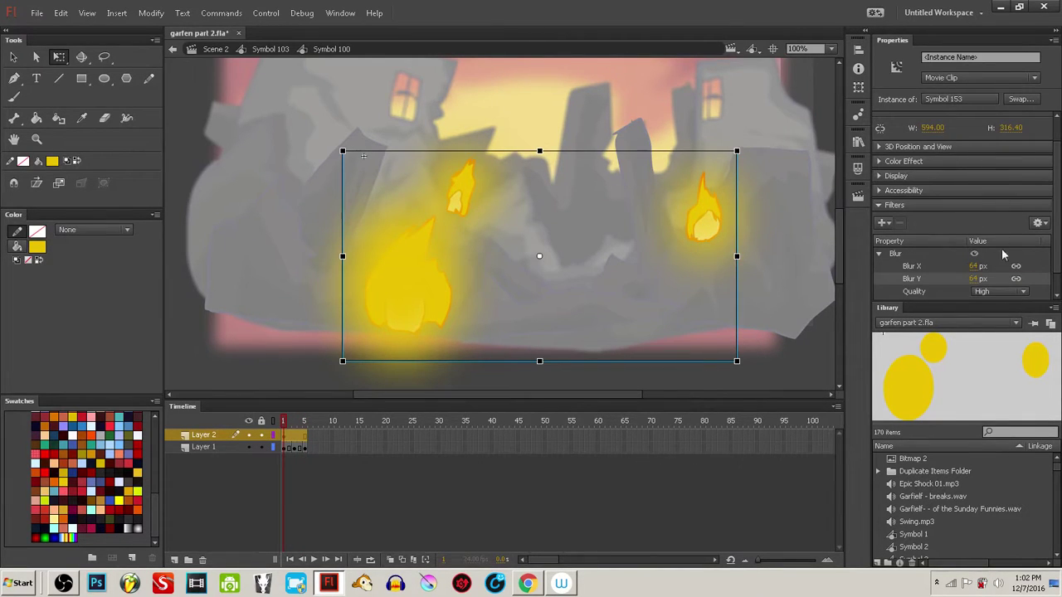
{"action": "scroll", "coordinate": [916, 237], "scroll_direction": "up", "scroll_amount": 2}
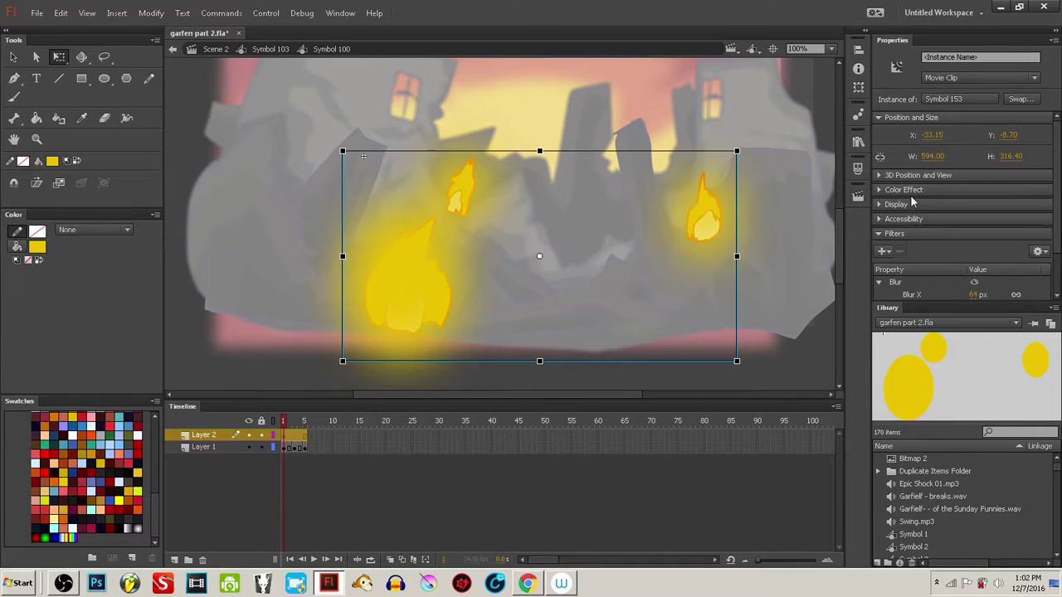
{"action": "left_click", "coordinate": [766, 277]}
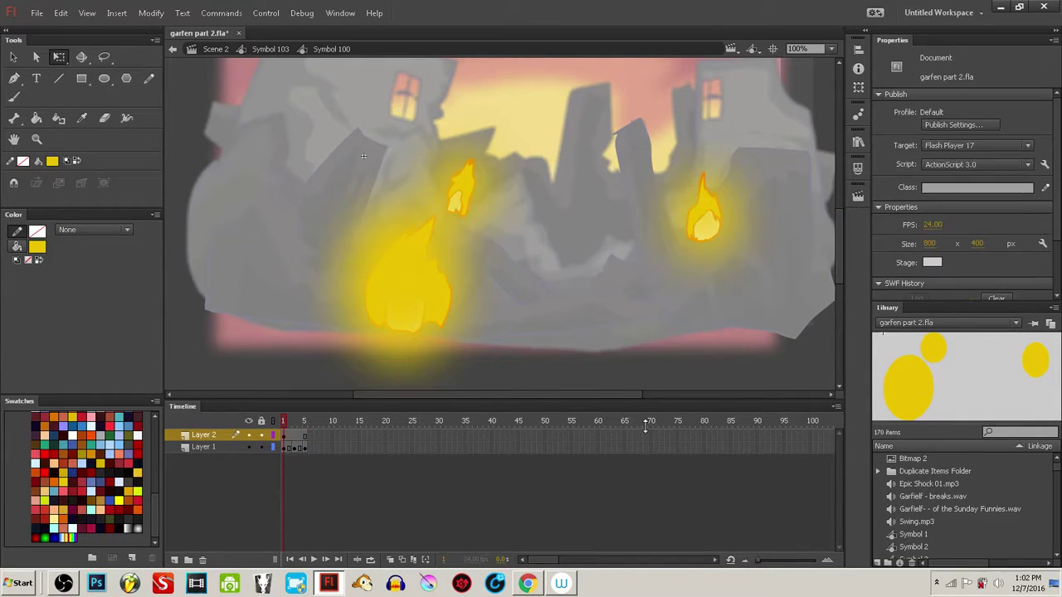
{"action": "left_click", "coordinate": [294, 434]}
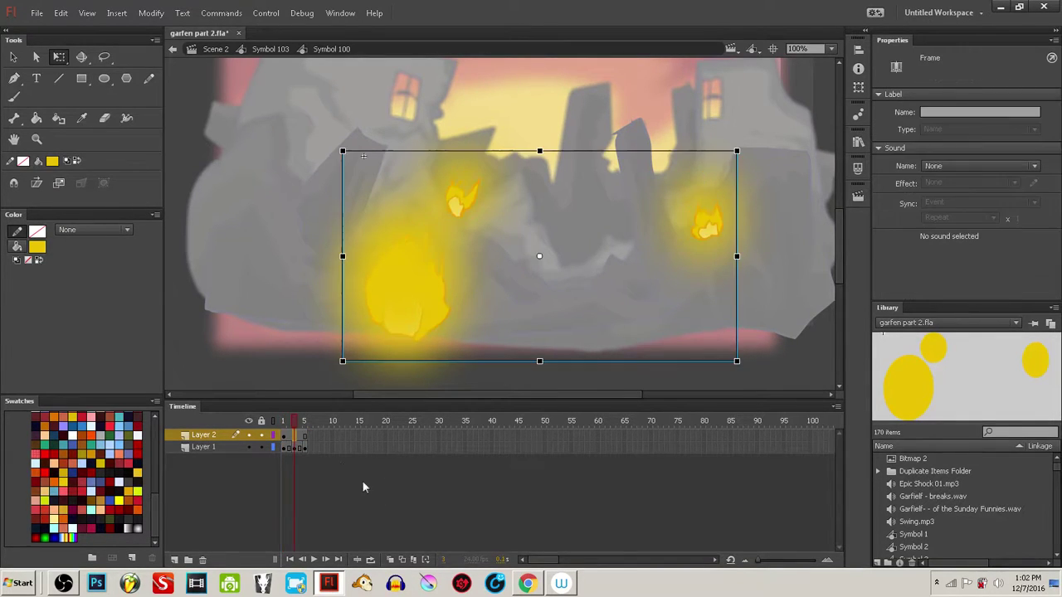
{"action": "left_click", "coordinate": [408, 515]}
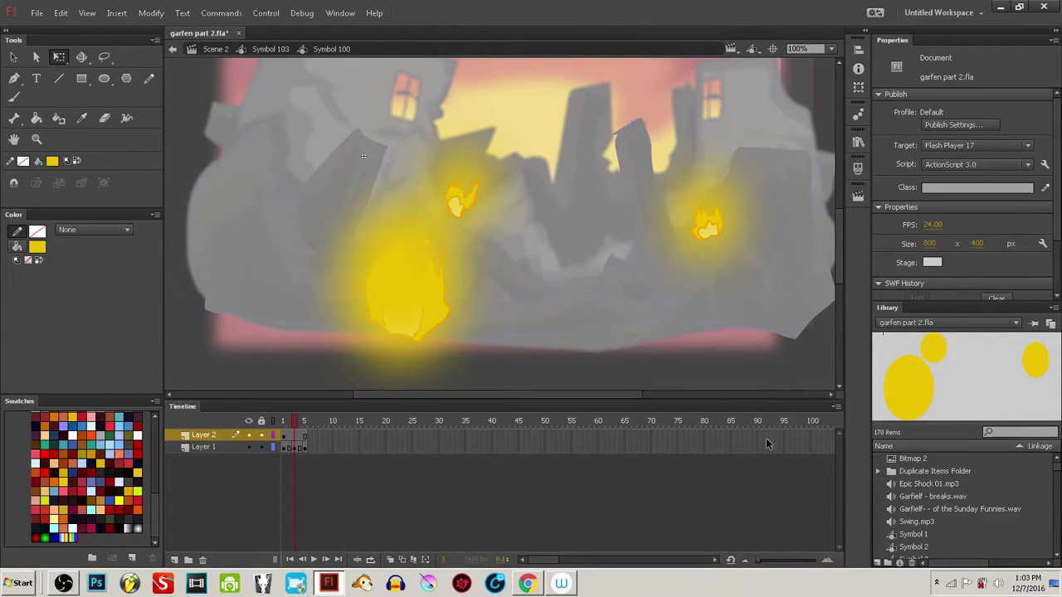
- Review the blurred glows against the flame animation by stepping through frames 1 to 5
{"action": "mouse_move", "coordinate": [304, 430]}
{"action": "left_mouse_down"}
{"action": "mouse_move", "coordinate": [256, 440]}
{"action": "mouse_move", "coordinate": [308, 441]}
{"action": "mouse_move", "coordinate": [253, 452]}
{"action": "mouse_move", "coordinate": [302, 450]}
{"action": "mouse_move", "coordinate": [285, 424]}
{"action": "mouse_move", "coordinate": [307, 421]}
{"action": "mouse_move", "coordinate": [323, 441]}
{"action": "mouse_move", "coordinate": [279, 434]}
{"action": "mouse_move", "coordinate": [294, 439]}
{"action": "left_mouse_up"}
{"action": "left_click", "coordinate": [290, 438]}
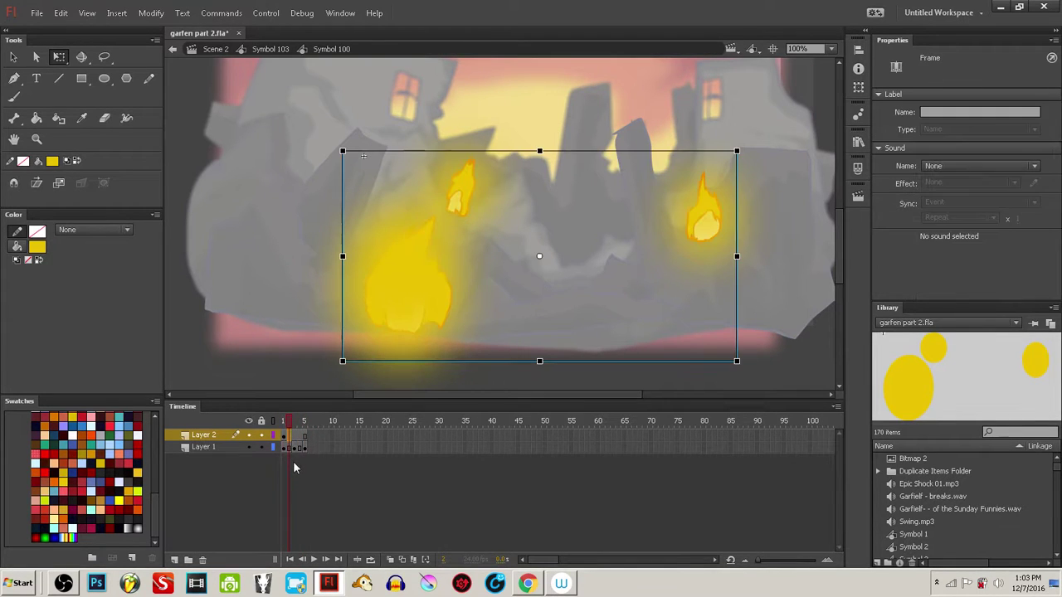
{"action": "left_click", "coordinate": [298, 463]}
{"action": "left_click", "coordinate": [295, 439]}
{"action": "left_click", "coordinate": [304, 479]}
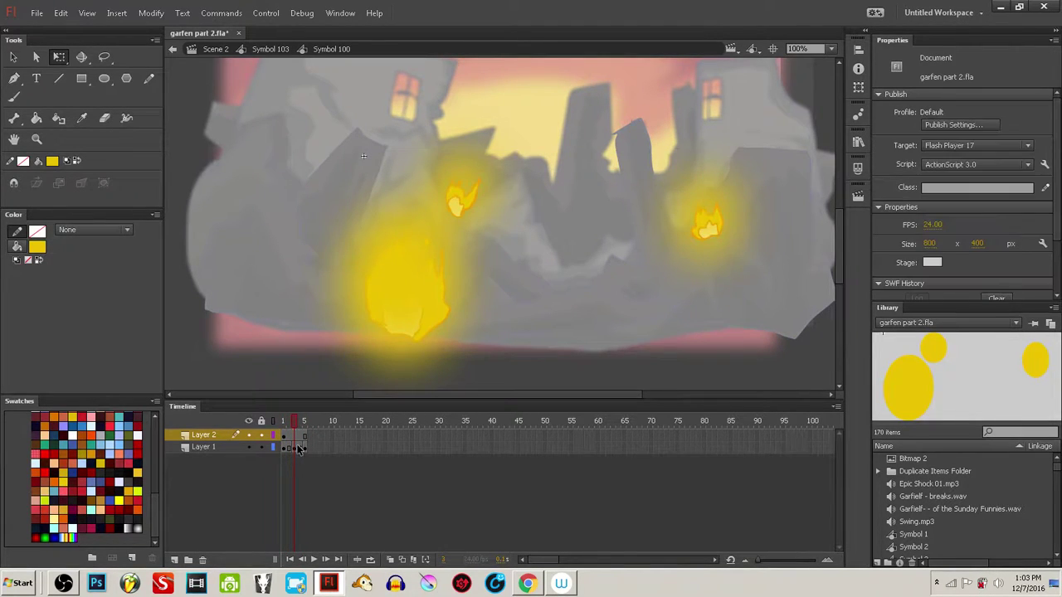
{"action": "left_click", "coordinate": [303, 437]}
{"action": "left_click_drag", "start_coordinate": [301, 426], "coordinate": [274, 439]}
{"action": "left_click", "coordinate": [302, 436]}
{"action": "left_click", "coordinate": [311, 477]}
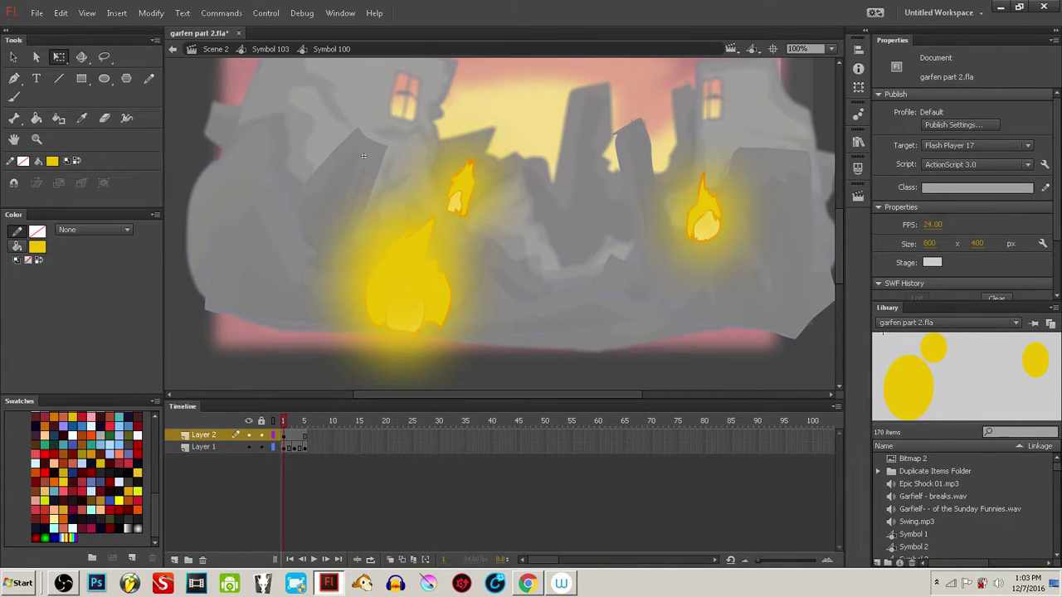
- Give the glow movie clip an Alpha color effect of 70%
{"action": "left_click", "coordinate": [302, 436]}
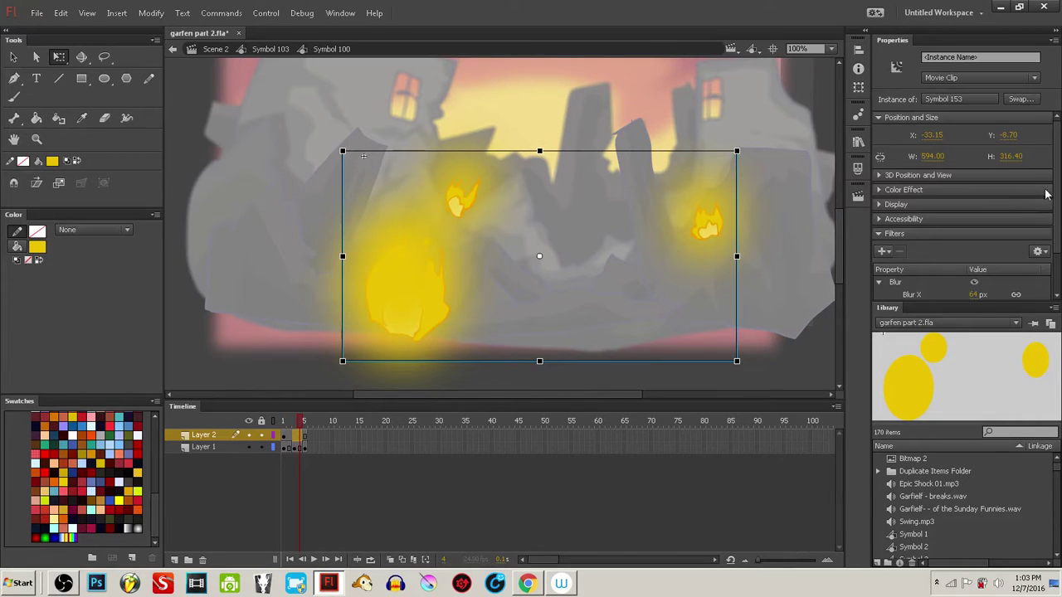
{"action": "scroll", "coordinate": [1056, 201], "scroll_direction": "down", "scroll_amount": 2}
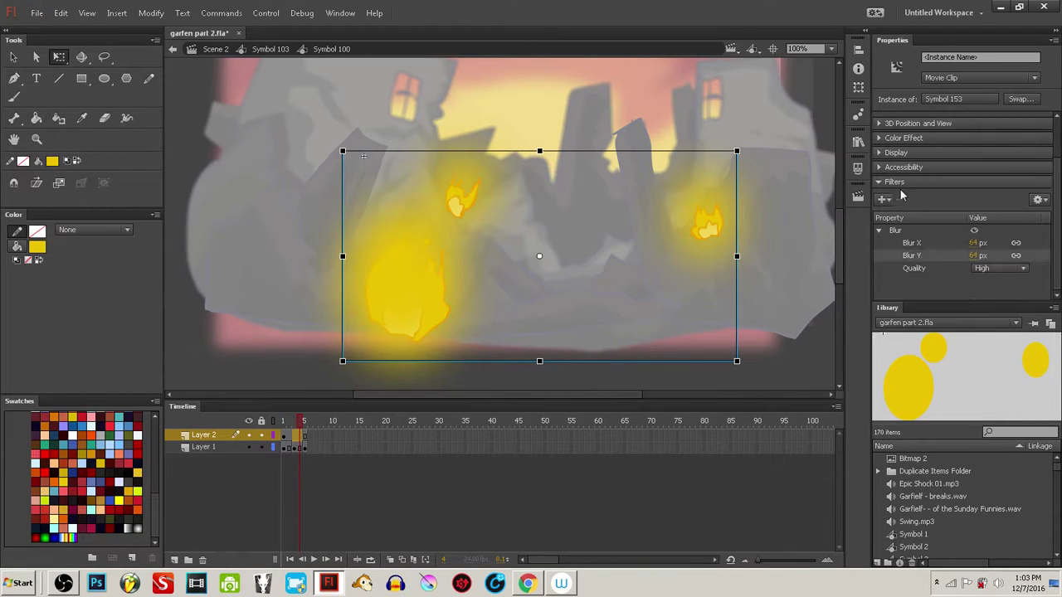
{"action": "scroll", "coordinate": [971, 182], "scroll_direction": "up", "scroll_amount": 2}
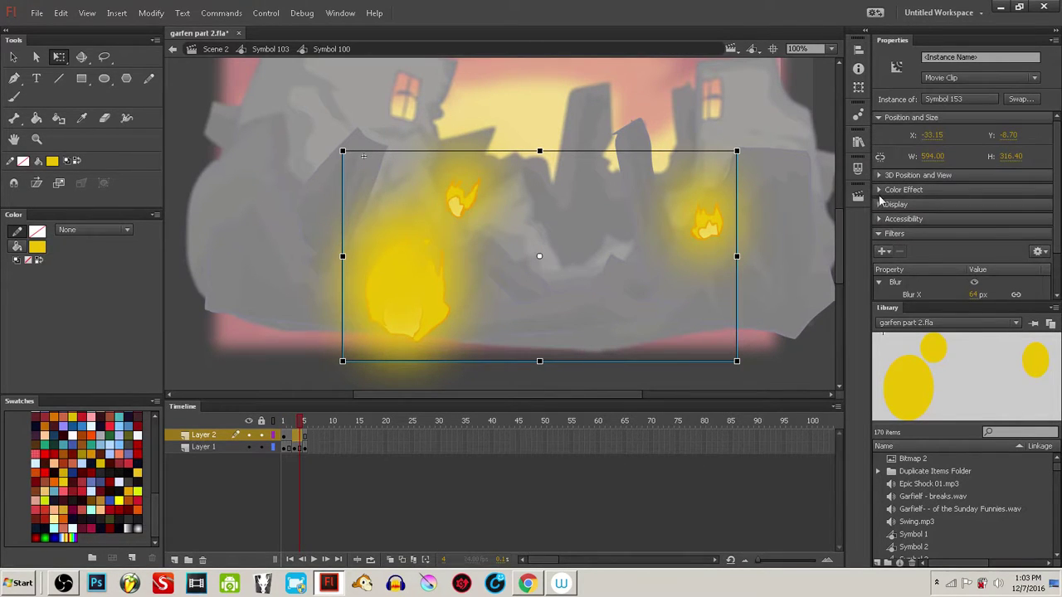
{"action": "left_click", "coordinate": [881, 190]}
{"action": "left_click", "coordinate": [989, 207]}
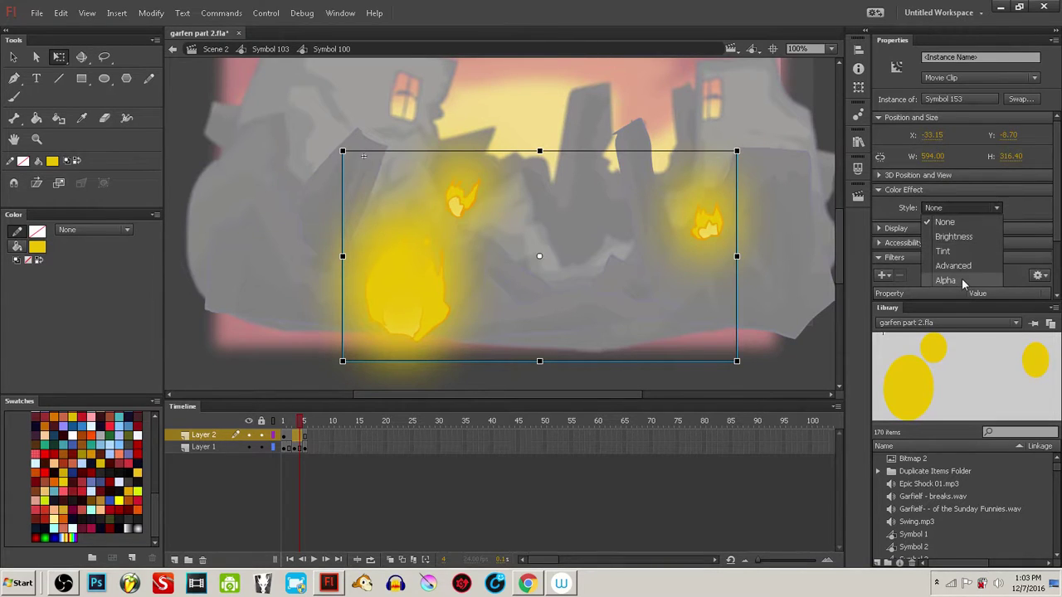
{"action": "left_click", "coordinate": [945, 280]}
{"action": "left_click_drag", "start_coordinate": [966, 230], "coordinate": [976, 229]}
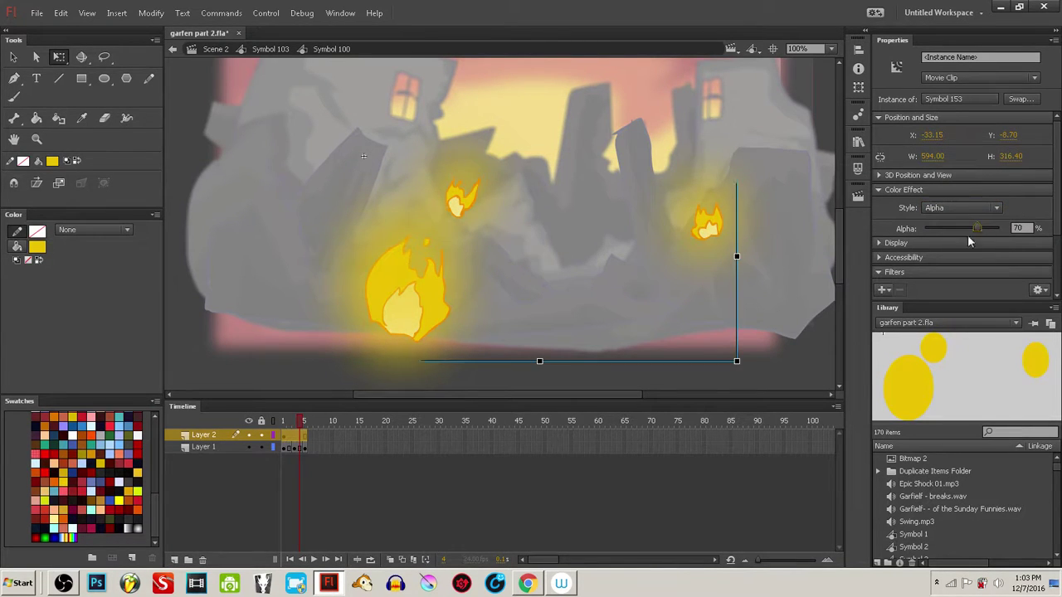
{"action": "left_click", "coordinate": [789, 307]}
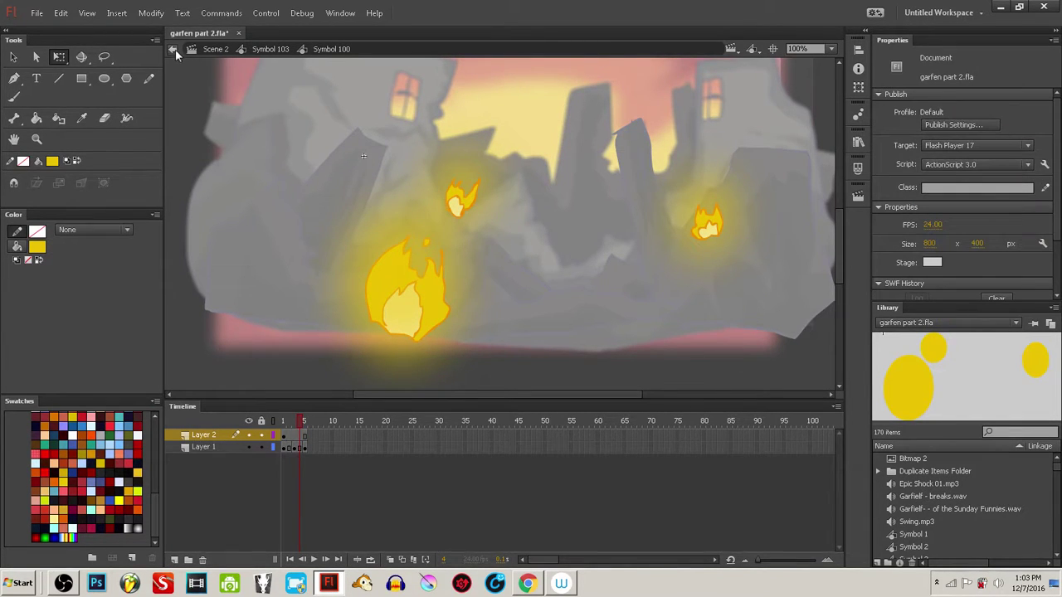
- Check the softened glows at frame 3, then return through Symbol 103 to Scene 2
{"action": "left_click", "coordinate": [294, 437]}
{"action": "left_click", "coordinate": [299, 466]}
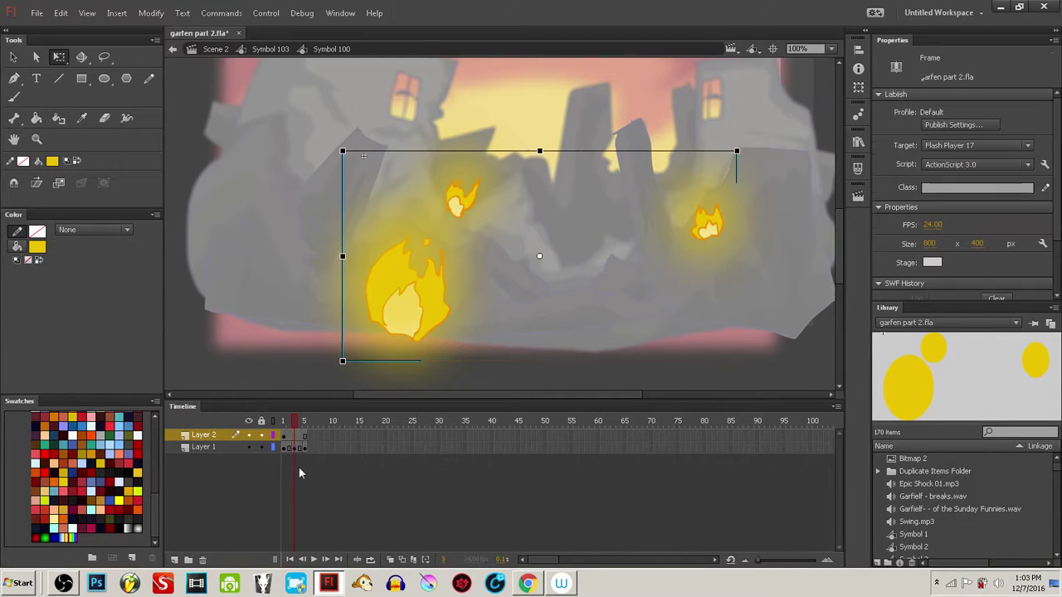
{"action": "left_click", "coordinate": [176, 49]}
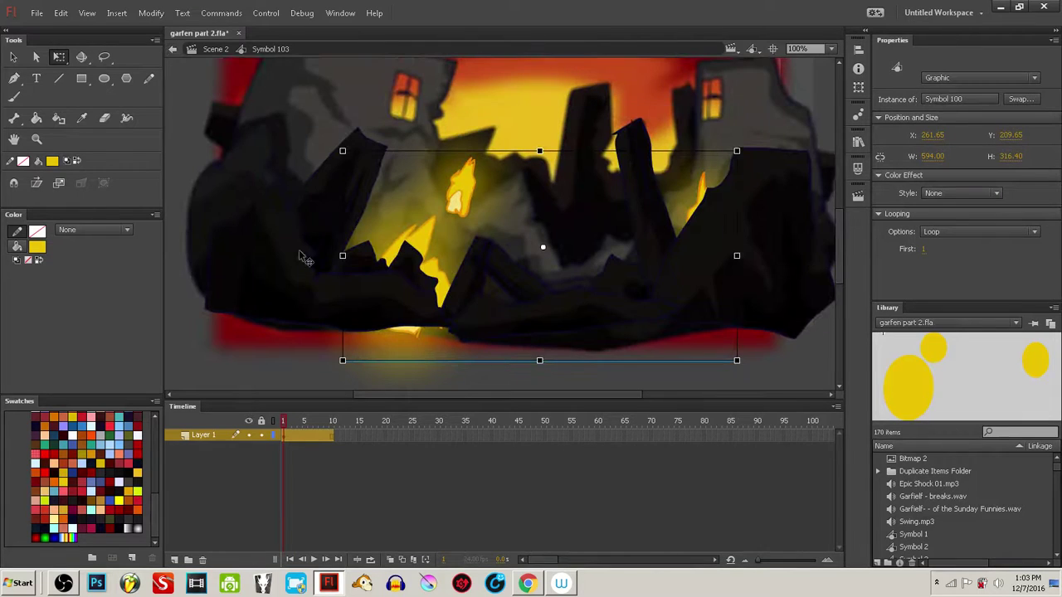
{"action": "left_click_drag", "start_coordinate": [293, 424], "coordinate": [219, 409]}
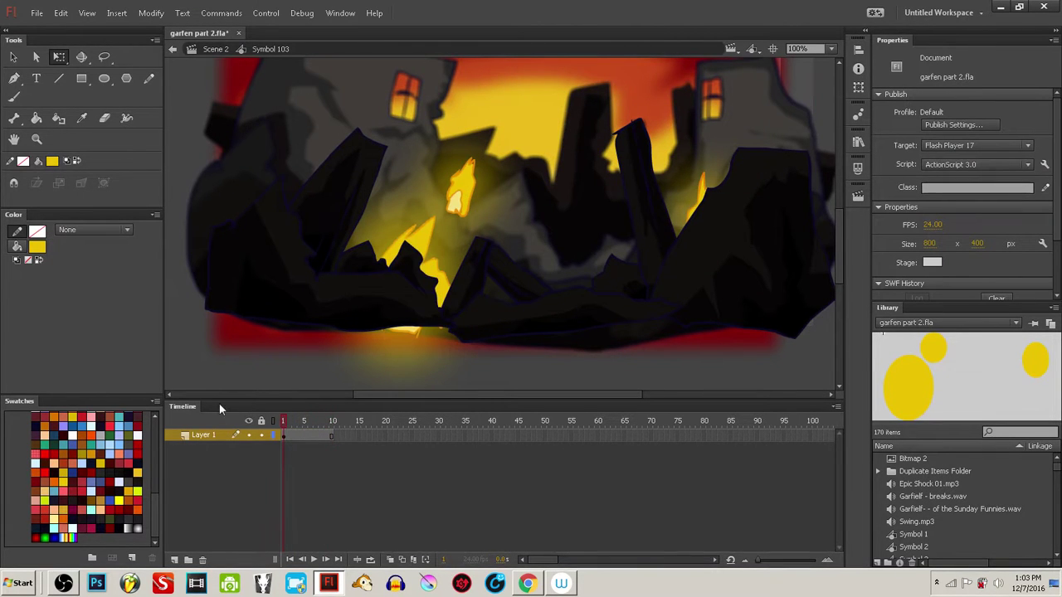
{"action": "left_click", "coordinate": [175, 49]}
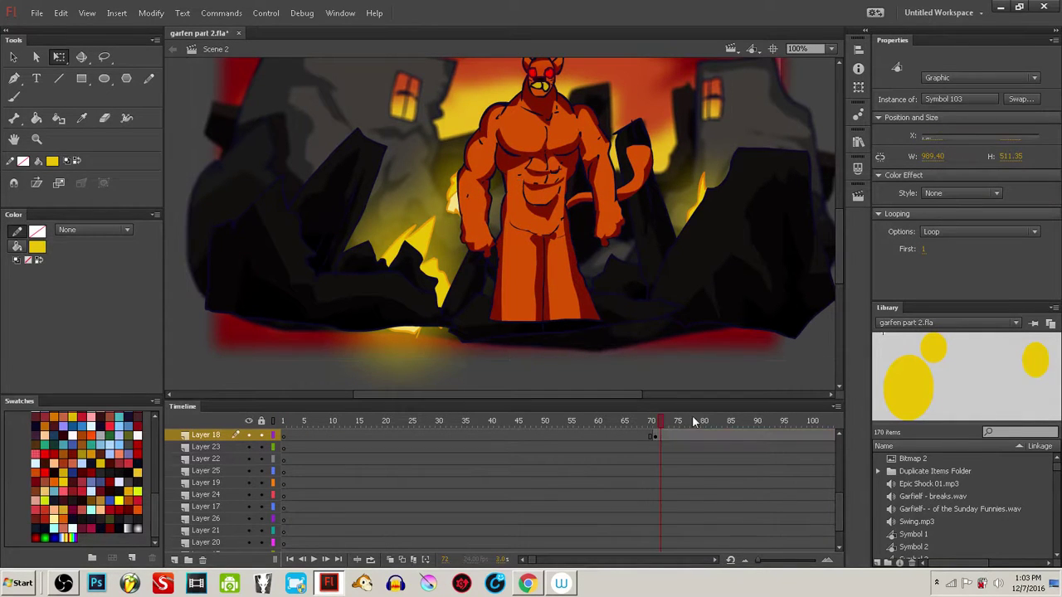
- Scrub through the ruined-city shot in Scene 2 to examine the glowing flames behind the characters
{"action": "left_click_drag", "start_coordinate": [660, 427], "coordinate": [772, 421]}
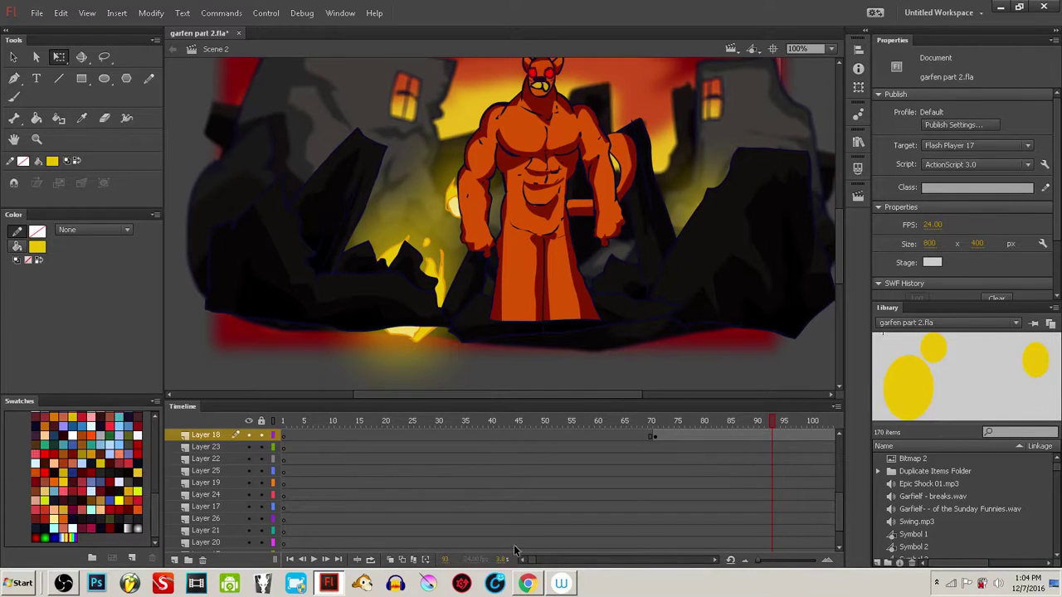
{"action": "left_click", "coordinate": [386, 422]}
{"action": "left_click_drag", "start_coordinate": [388, 420], "coordinate": [665, 403]}
{"action": "left_click_drag", "start_coordinate": [756, 409], "coordinate": [630, 432]}
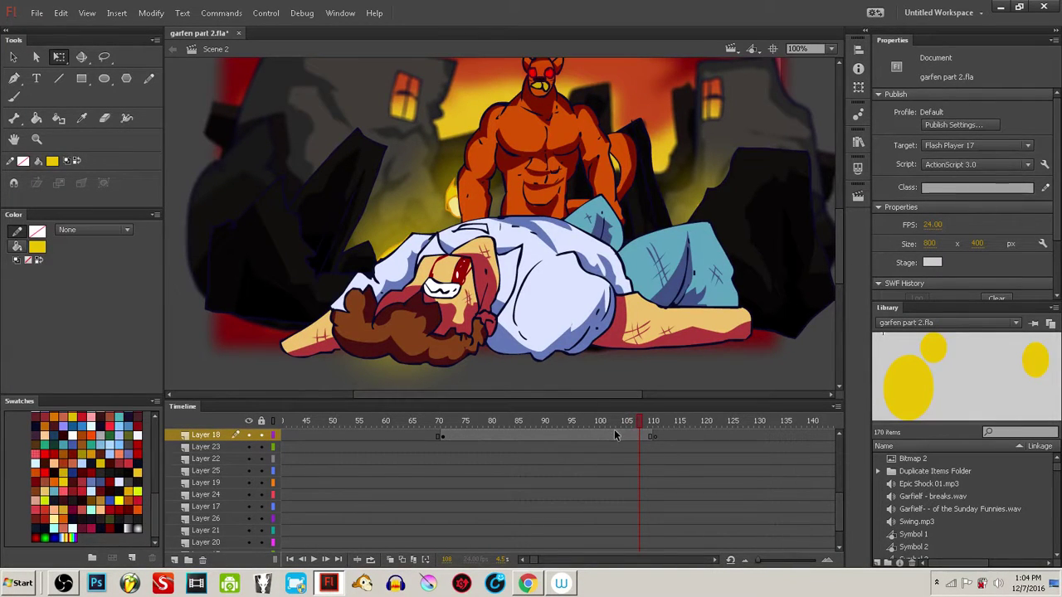
- Save garfen part 2.fla, test the animation as a movie, and close the preview
{"action": "key", "text": "ctrl+s"}
{"action": "key", "text": "ctrl+Return"}
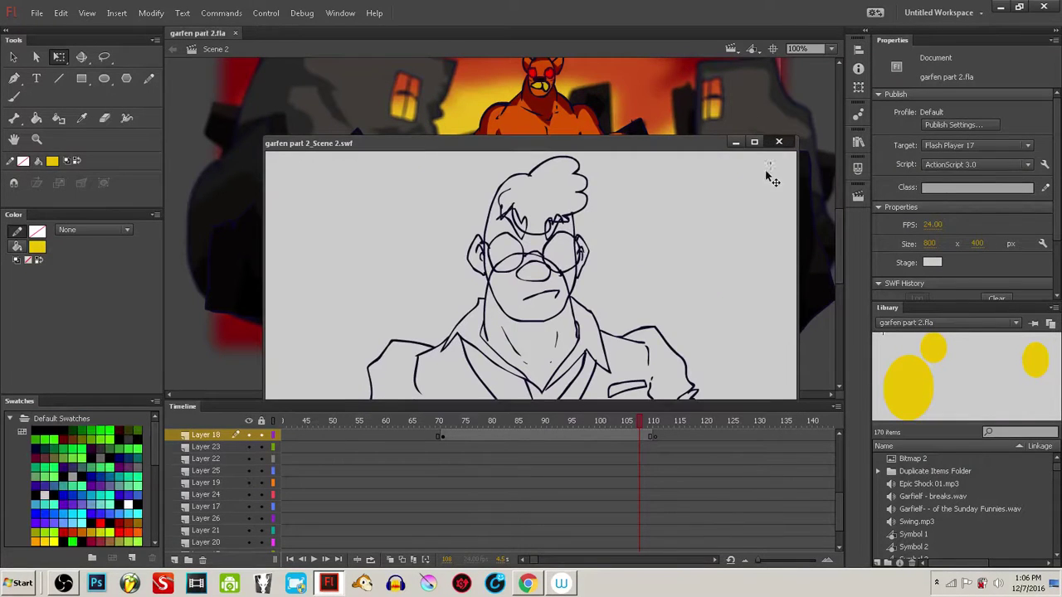
{"action": "left_click", "coordinate": [778, 141]}
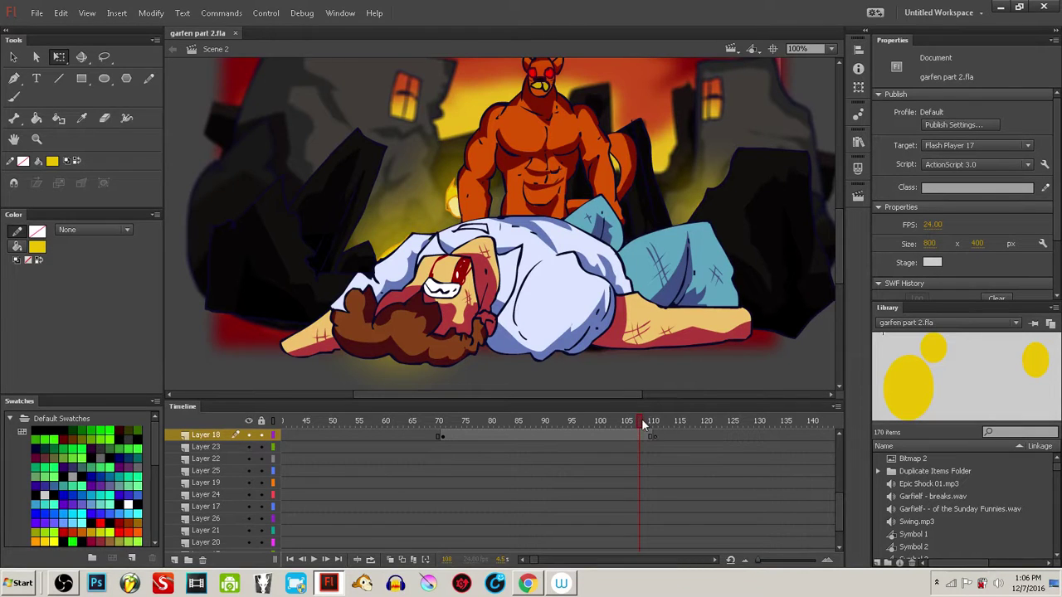
- Switch to Chrome, open the Live Streaming dashboard on YouTube, and dismiss the latest updates banner
{"action": "left_click", "coordinate": [528, 583]}
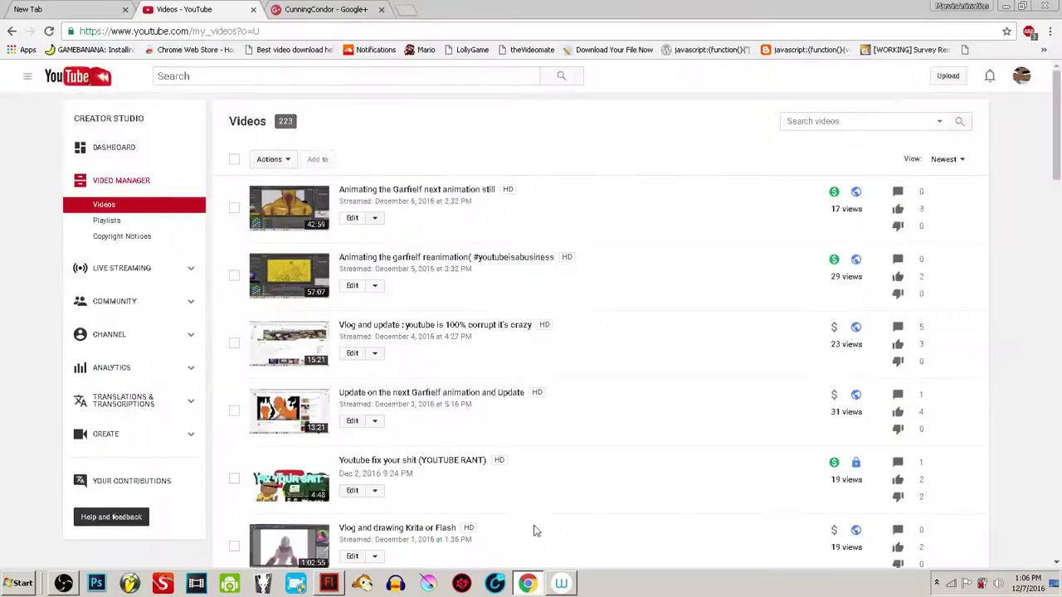
{"action": "left_click", "coordinate": [157, 275]}
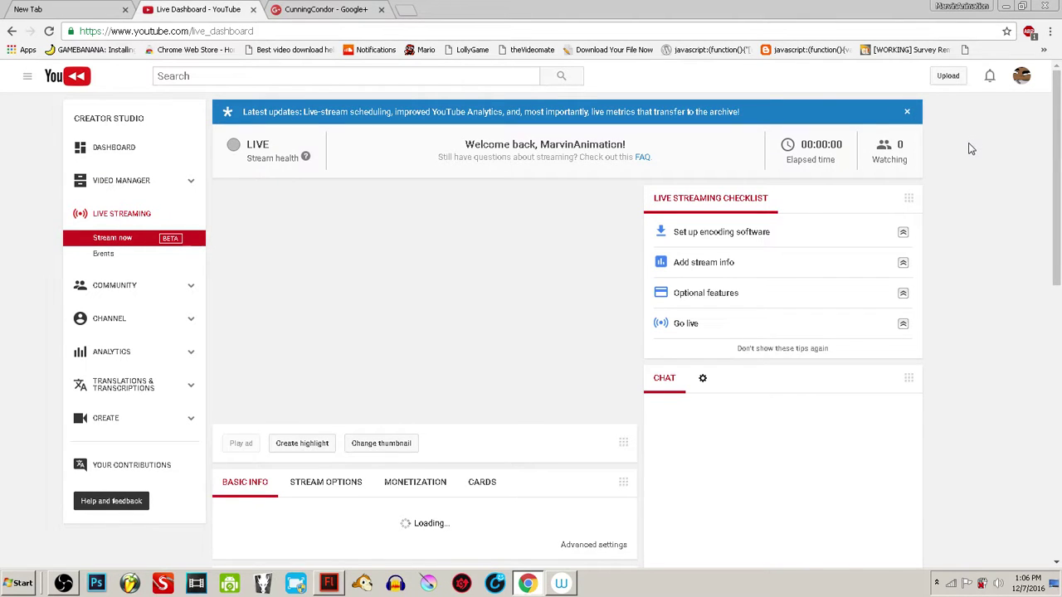
{"action": "left_click", "coordinate": [907, 114]}
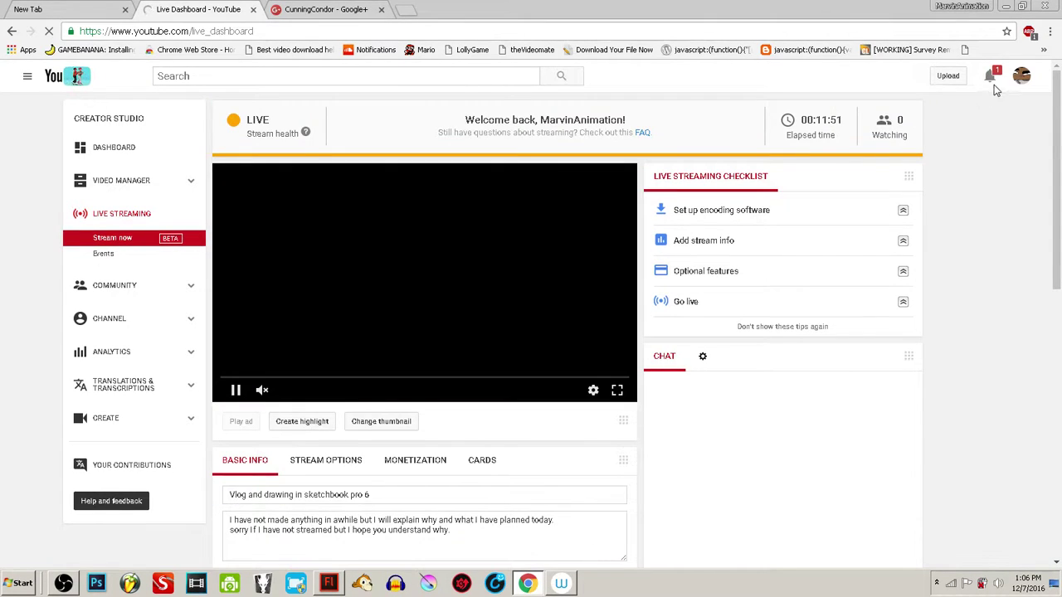
- Open the newest comment notification, on the Voiceforge voice recording tutorial, and read its latest replies
{"action": "left_click", "coordinate": [990, 76]}
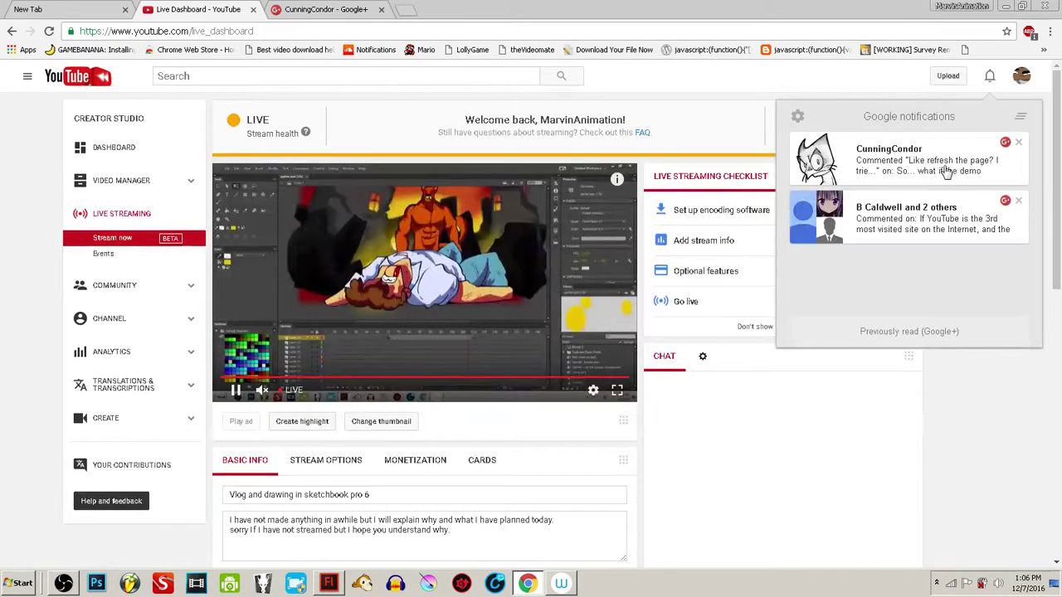
{"action": "left_click", "coordinate": [945, 171]}
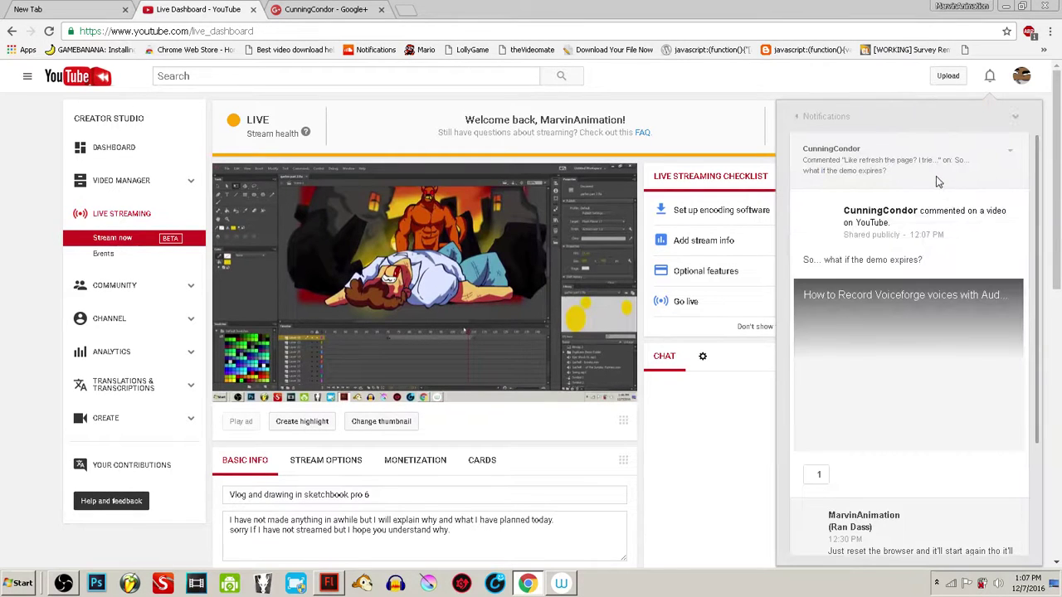
{"action": "left_click_drag", "start_coordinate": [1035, 296], "coordinate": [929, 451]}
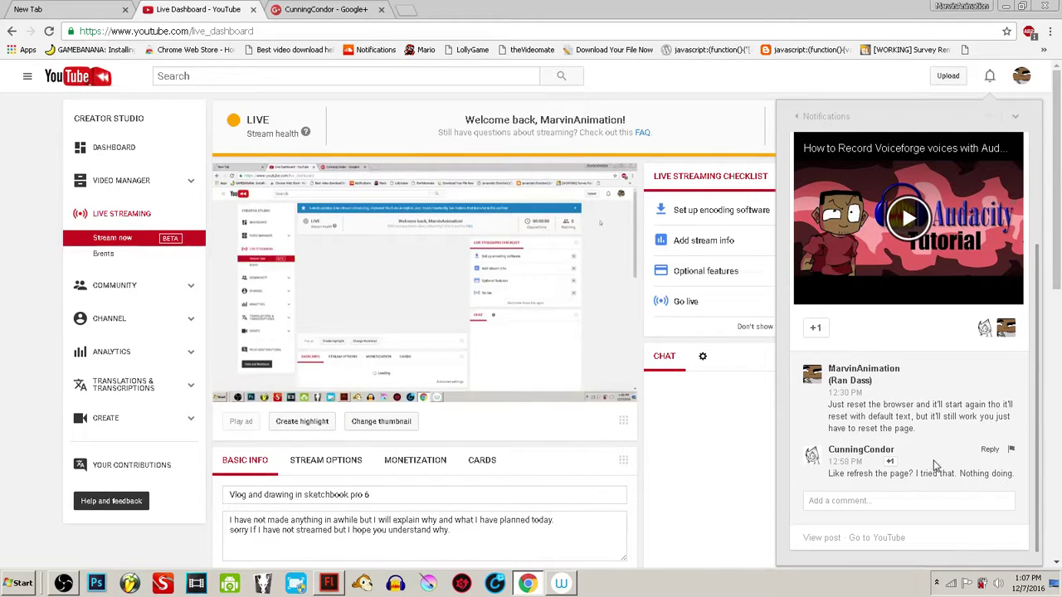
- Start a reply to the latest comment on the Voiceforge tutorial with "yea just refresh the page and"
{"action": "left_click", "coordinate": [987, 453]}
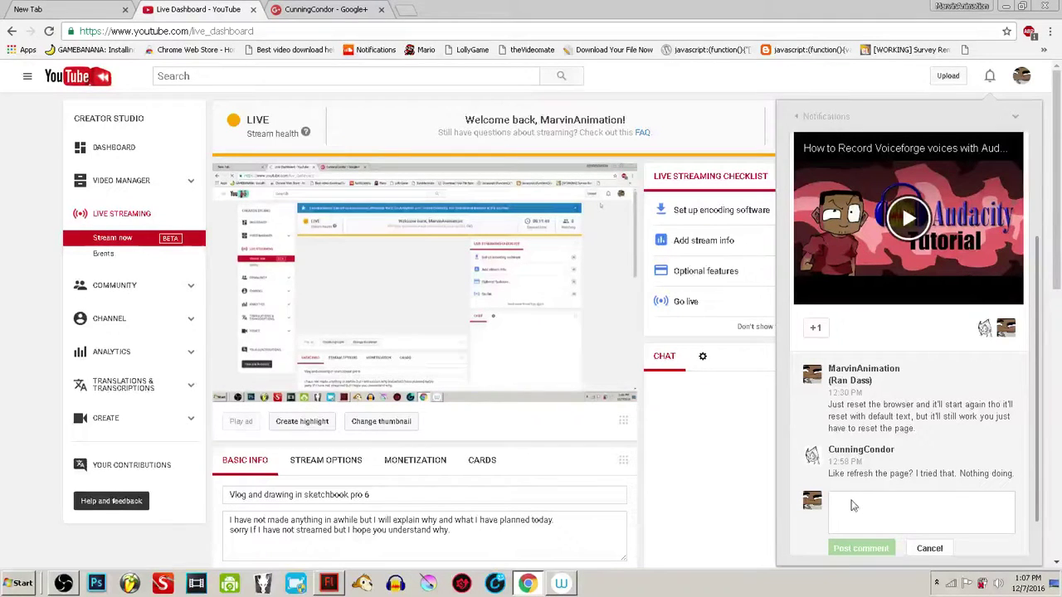
{"action": "scroll", "coordinate": [926, 450], "scroll_direction": "down", "scroll_amount": 1}
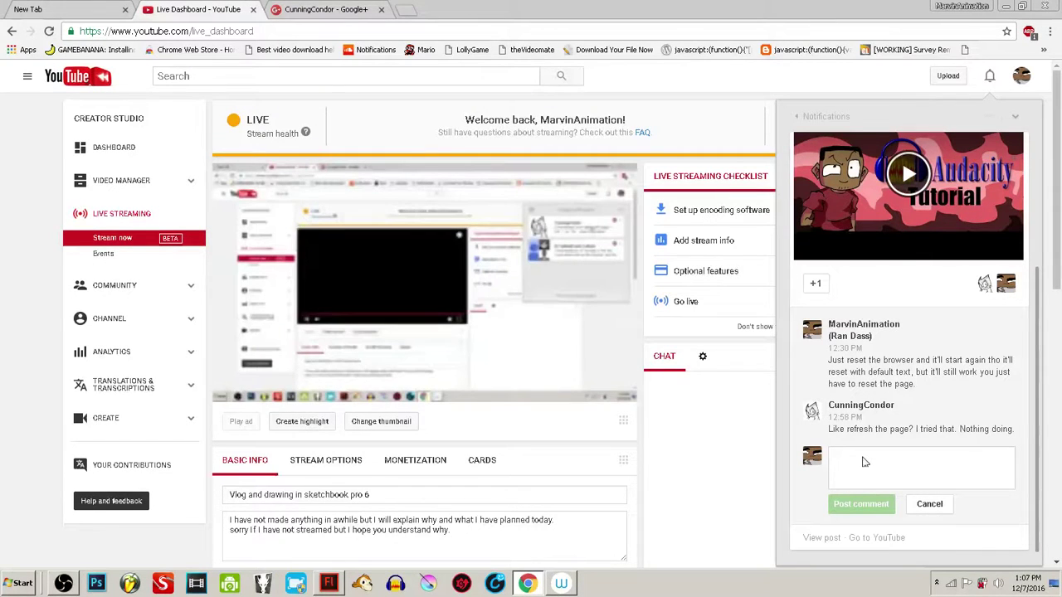
{"action": "left_click", "coordinate": [913, 477]}
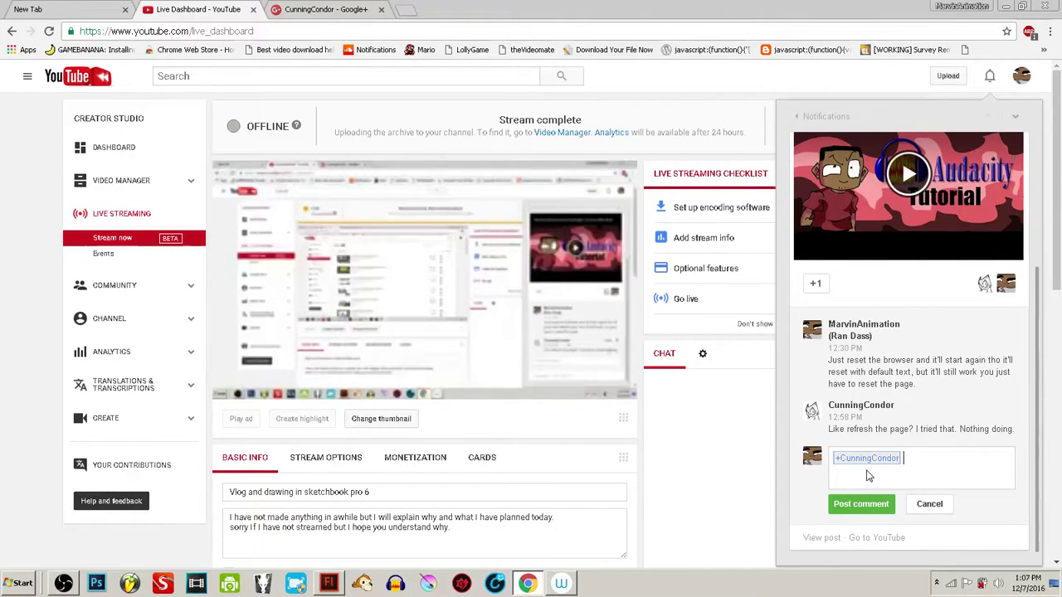
{"action": "type", "text": "y"}
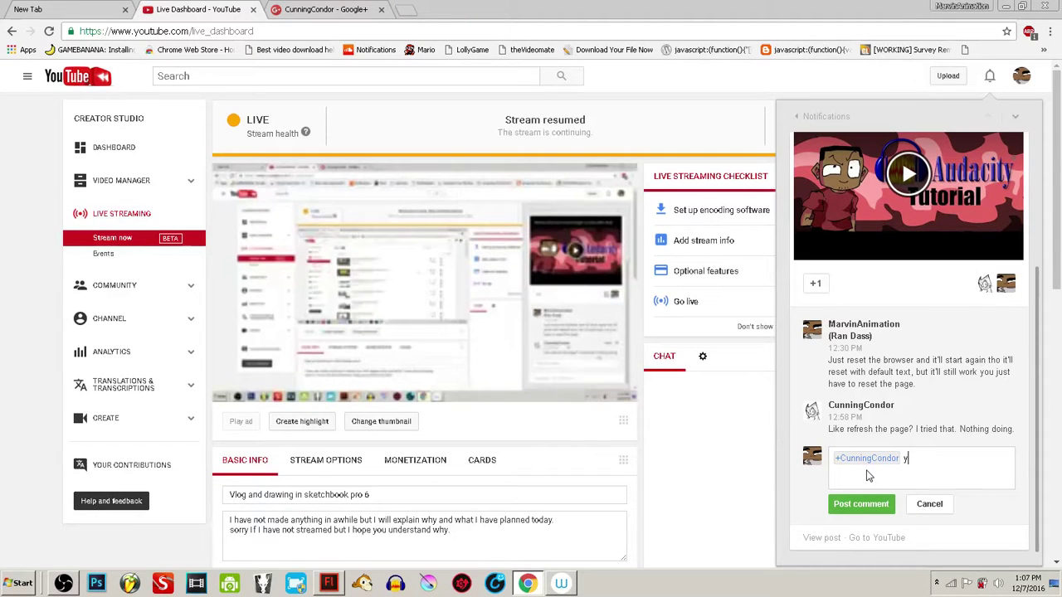
{"action": "type", "text": "ea "}
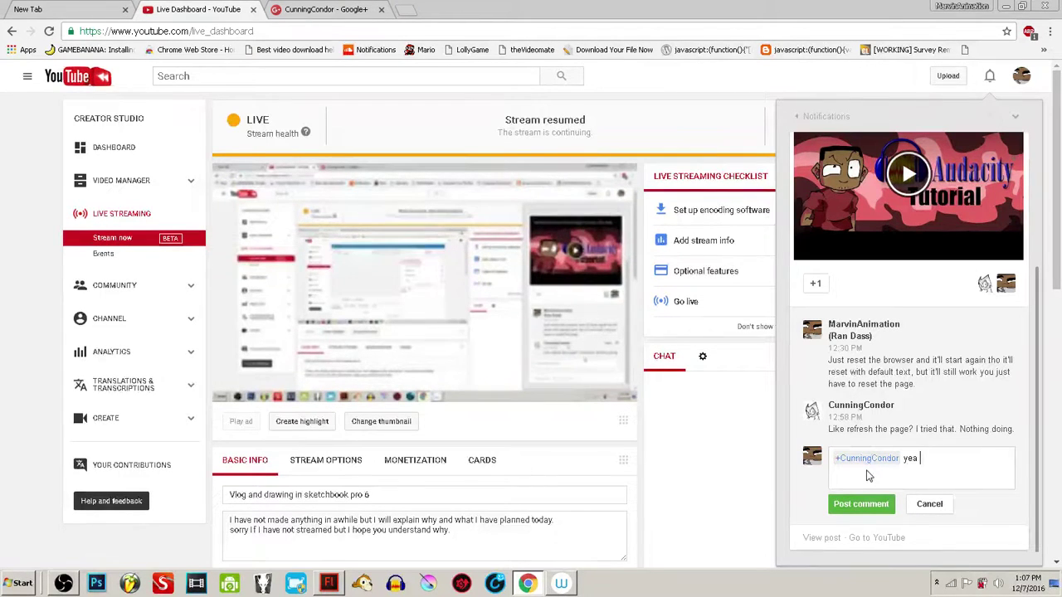
{"action": "type", "text": "just refresh the page and"}
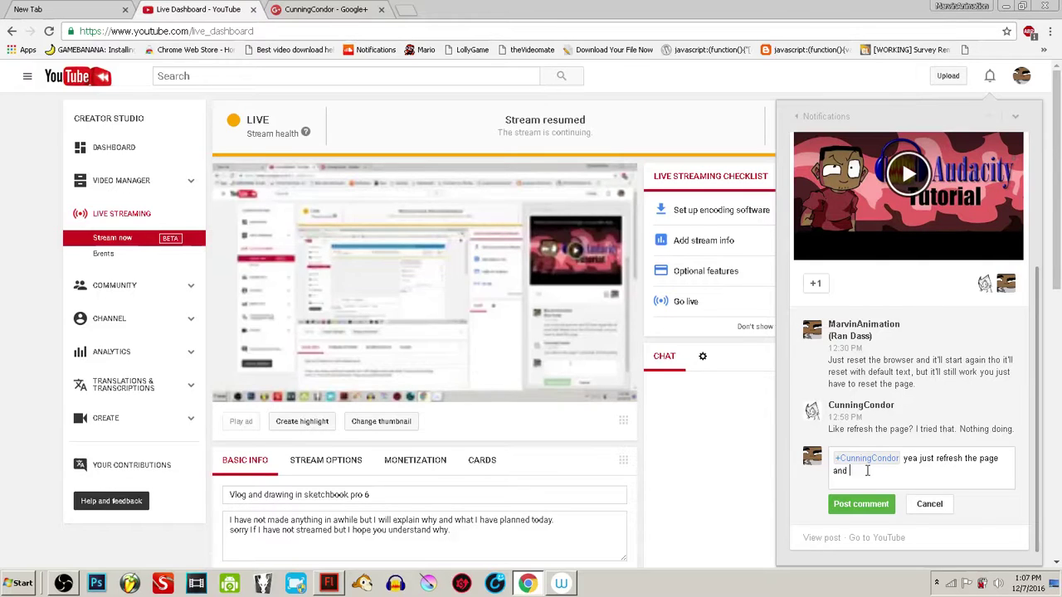
{"action": "key", "text": "BackSpace"}
{"action": "key", "text": "BackSpace"}
{"action": "key", "text": "BackSpace"}
{"action": "key", "text": "BackSpace"}
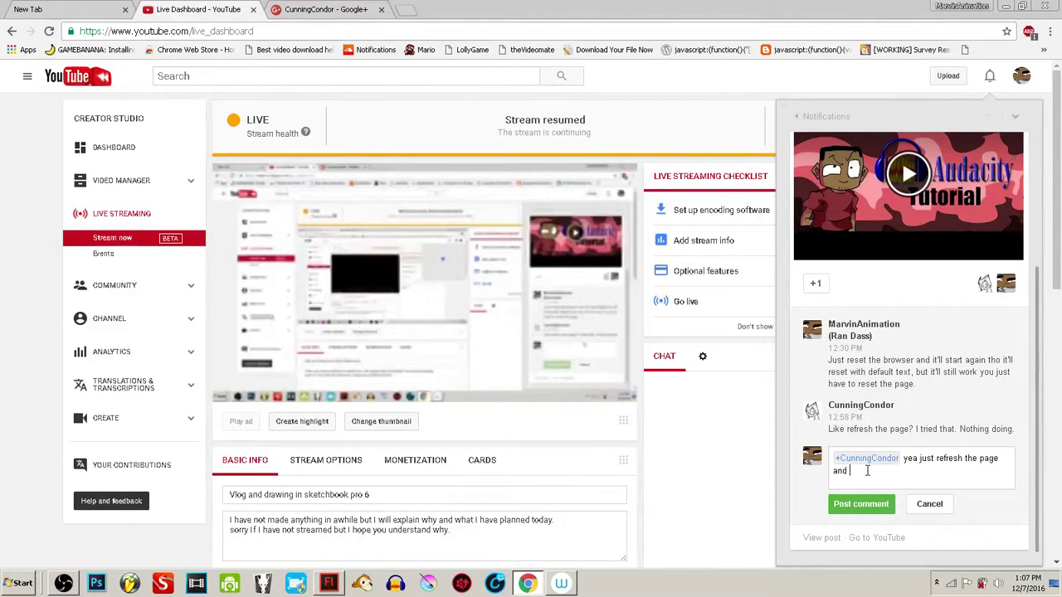
{"action": "type", "text": "type in"}
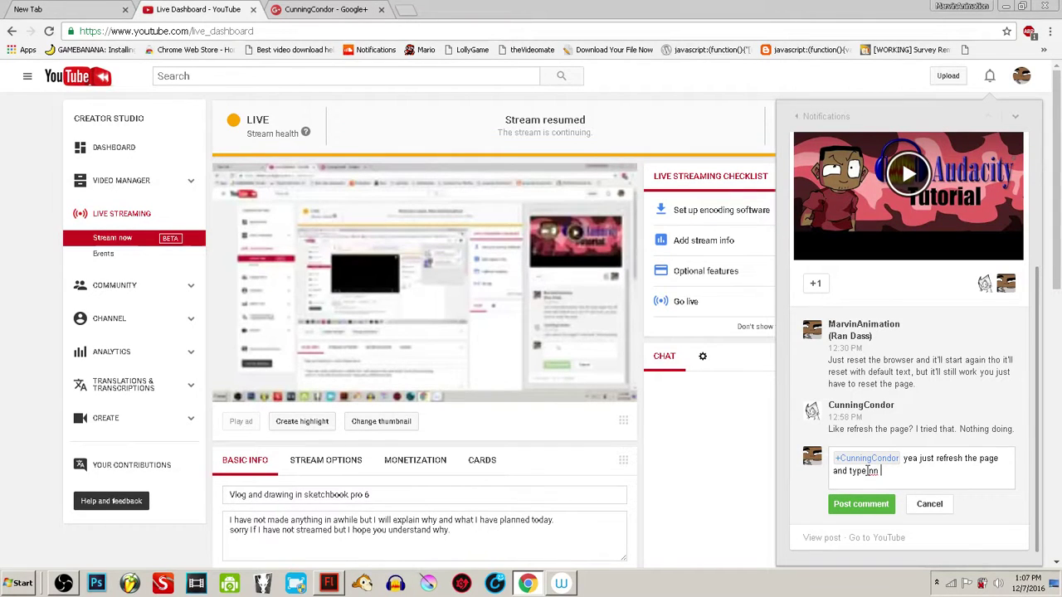
{"action": "key", "text": "BackSpace"}
{"action": "key", "text": "BackSpace"}
{"action": "key", "text": "BackSpace"}
{"action": "key", "text": "BackSpace"}
{"action": "key", "text": "BackSpace"}
{"action": "key", "text": "BackSpace"}
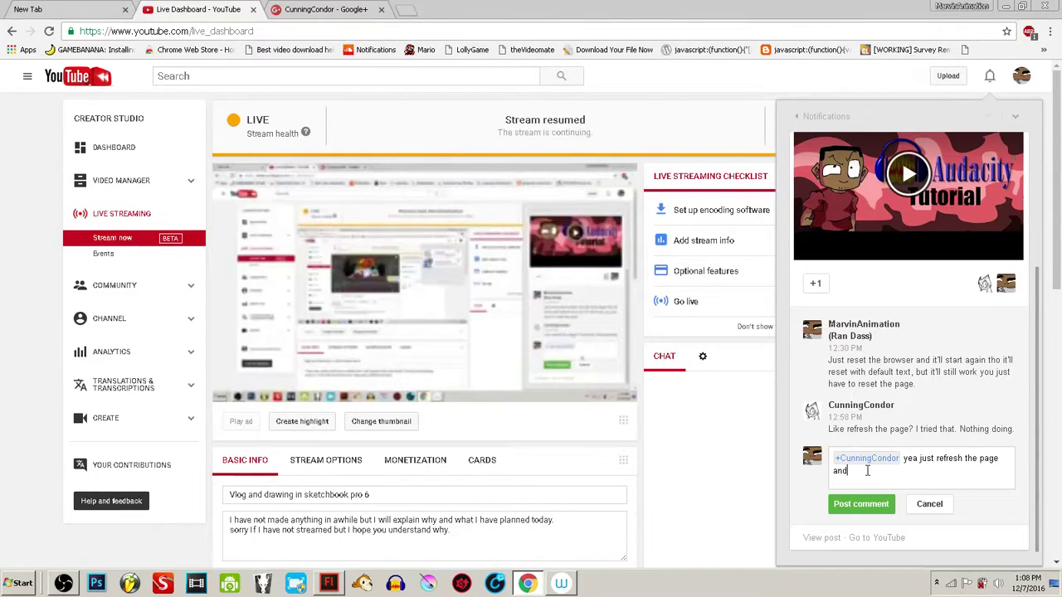
- Replace the reply's trailing "and" with "but it'll be back to default text." and post it
{"action": "key", "text": "BackSpace"}
{"action": "key", "text": "BackSpace"}
{"action": "type", "text": "but it"}
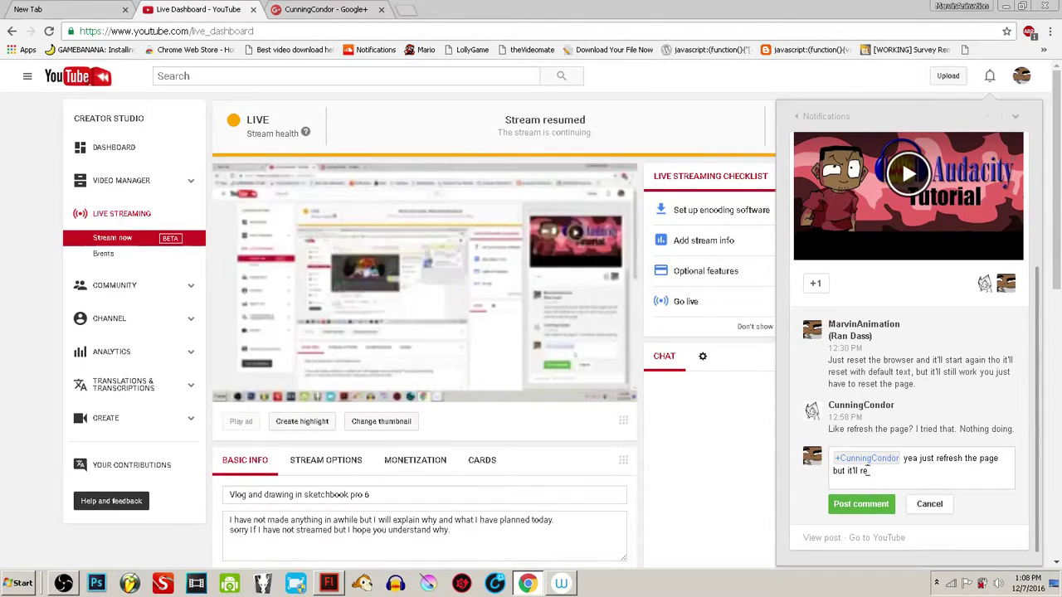
{"action": "type", "text": "'ll d"}
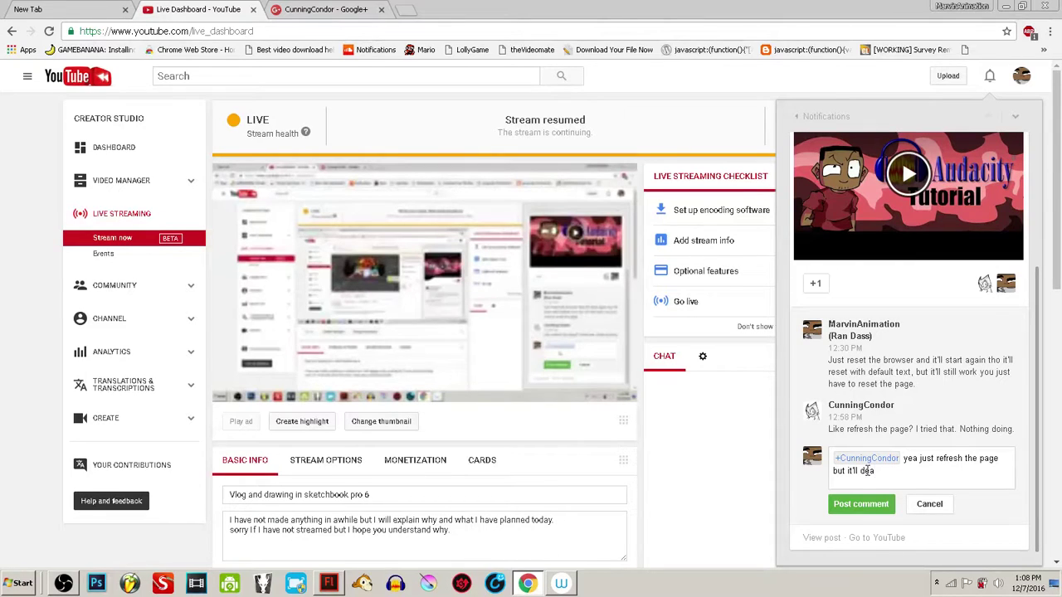
{"action": "key", "text": "BackSpace"}
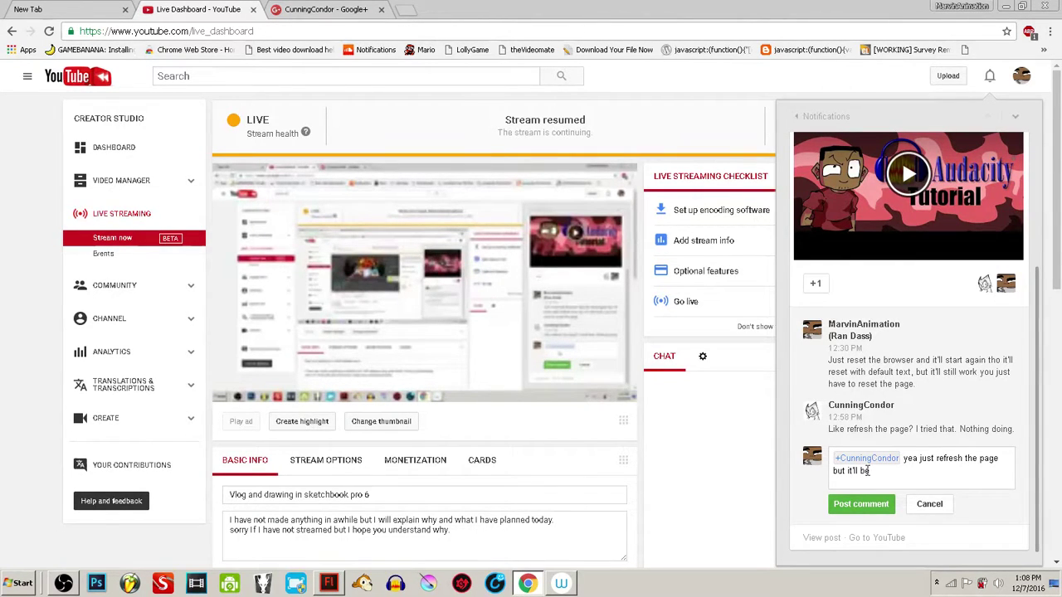
{"action": "type", "text": "be back to de"}
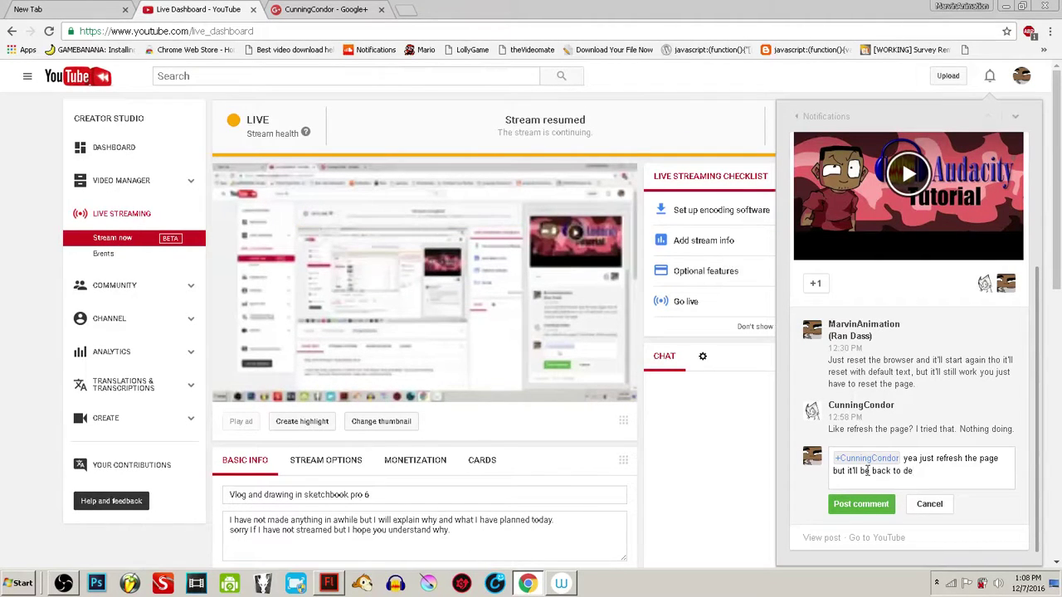
{"action": "type", "text": "fual"}
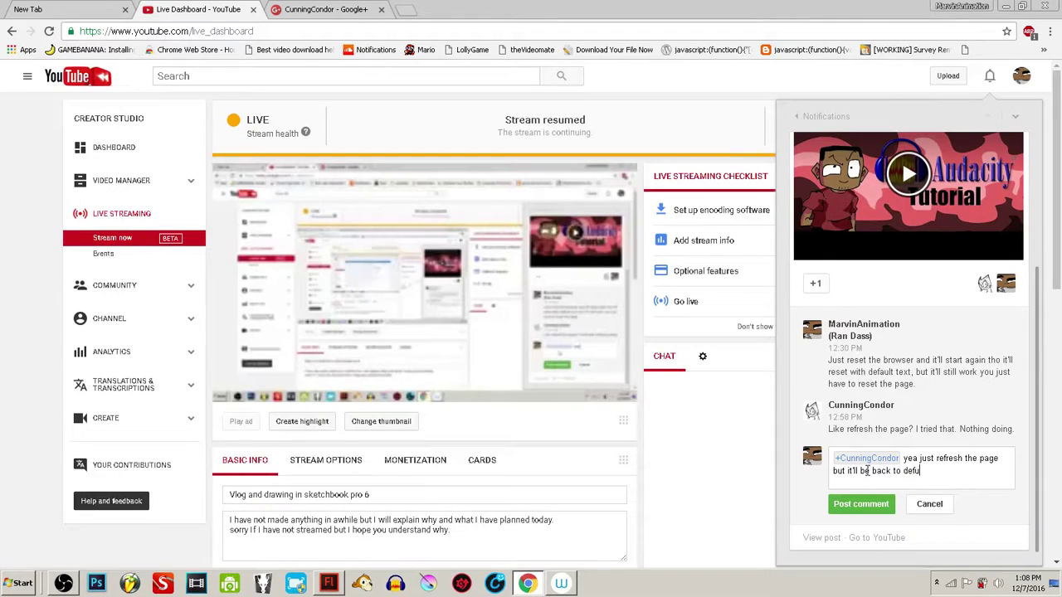
{"action": "key", "text": "BackSpace"}
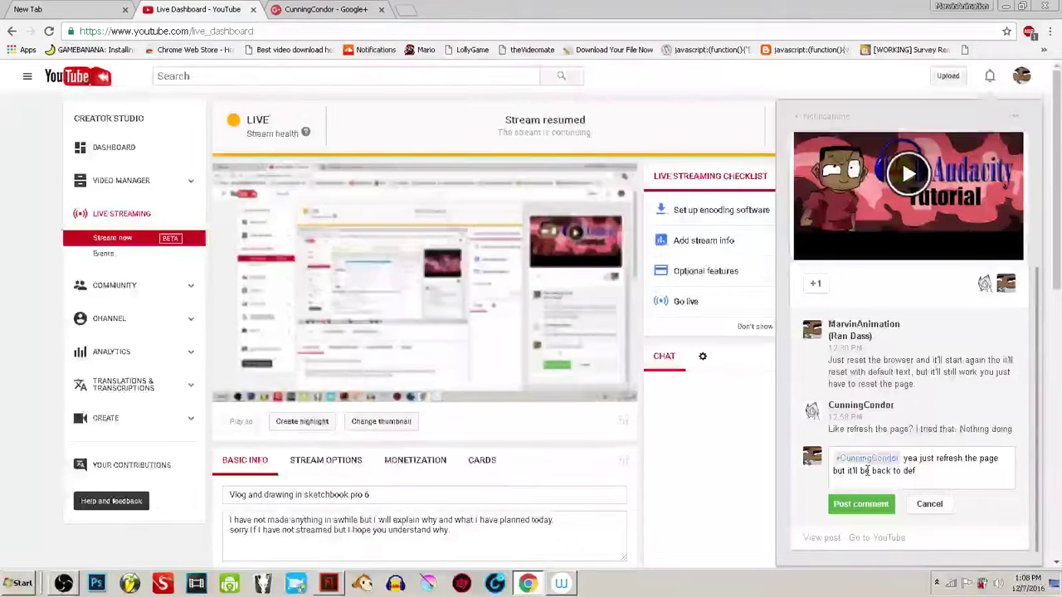
{"action": "type", "text": "ualt"}
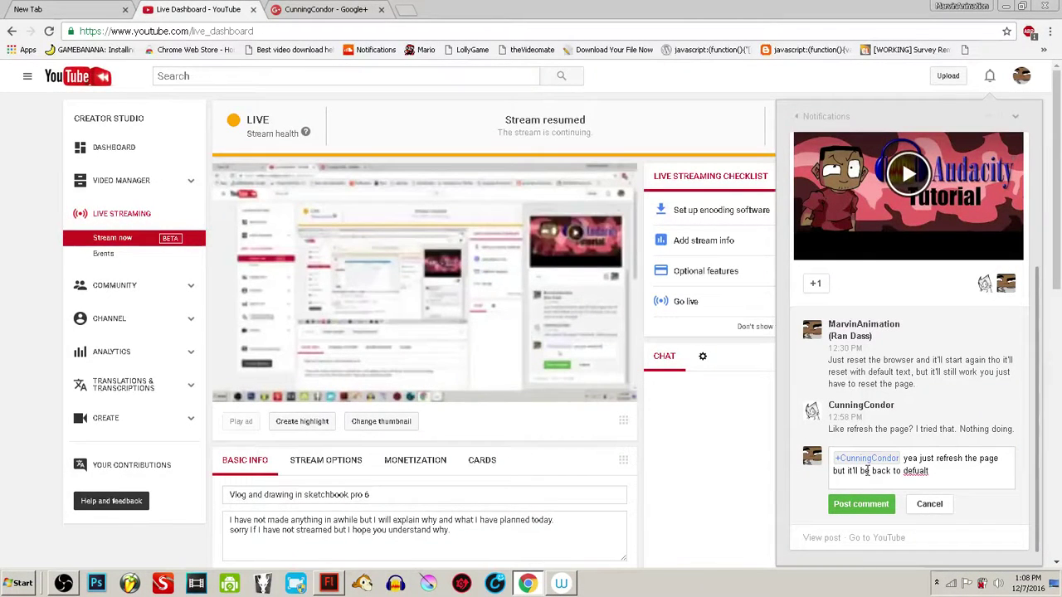
{"action": "key", "text": "BackSpace"}
{"action": "key", "text": "BackSpace"}
{"action": "key", "text": "BackSpace"}
{"action": "key", "text": "BackSpace"}
{"action": "key", "text": "BackSpace"}
{"action": "type", "text": "ault text."}
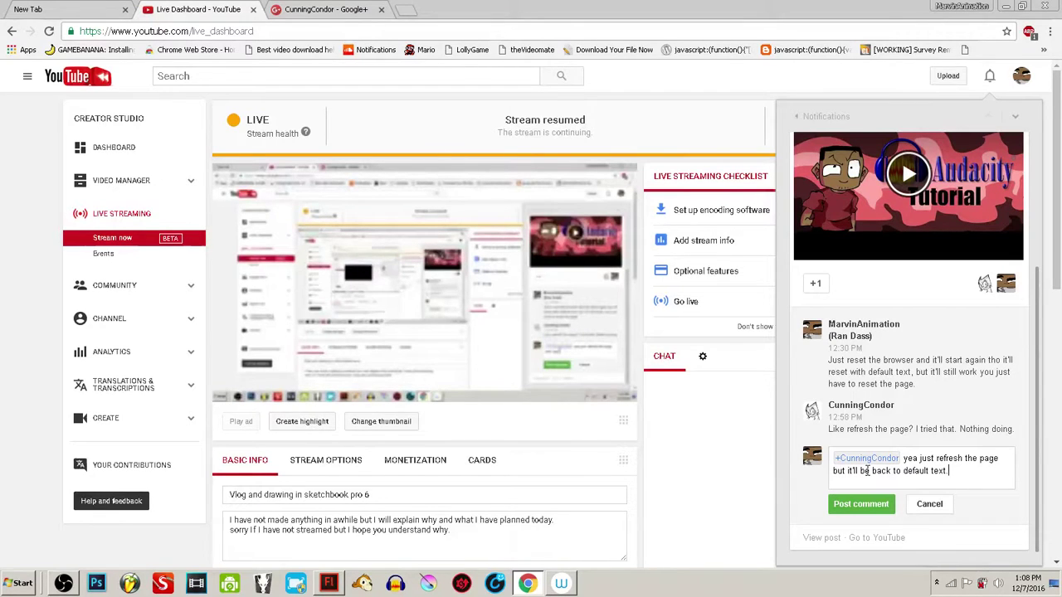
{"action": "left_click", "coordinate": [855, 503]}
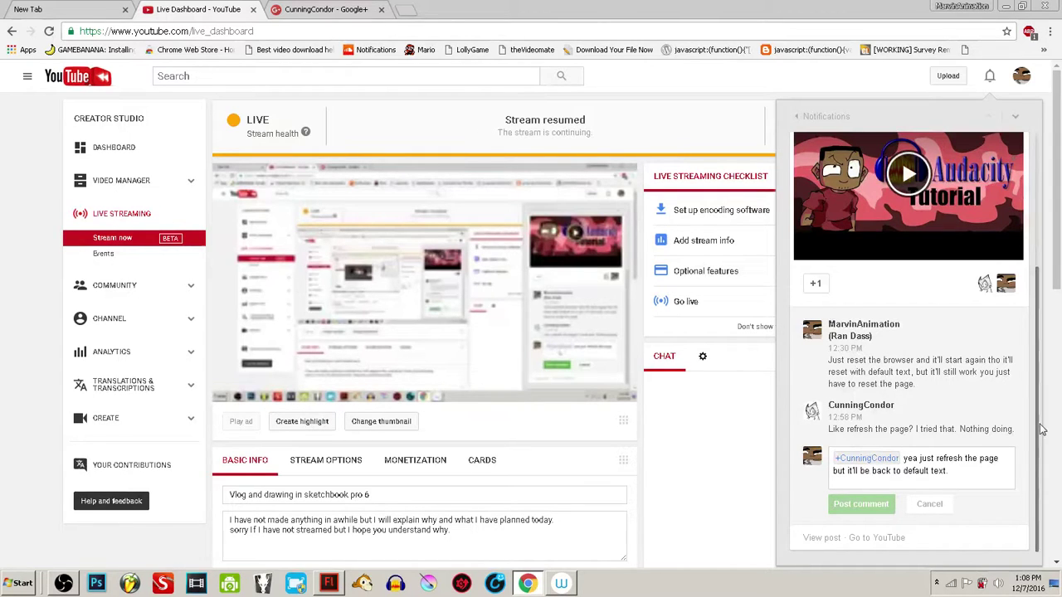
- Look over the live dashboard's stream settings and briefly check the streaming status in Open Broadcaster Software
{"action": "scroll", "coordinate": [562, 464], "scroll_direction": "down", "scroll_amount": 5}
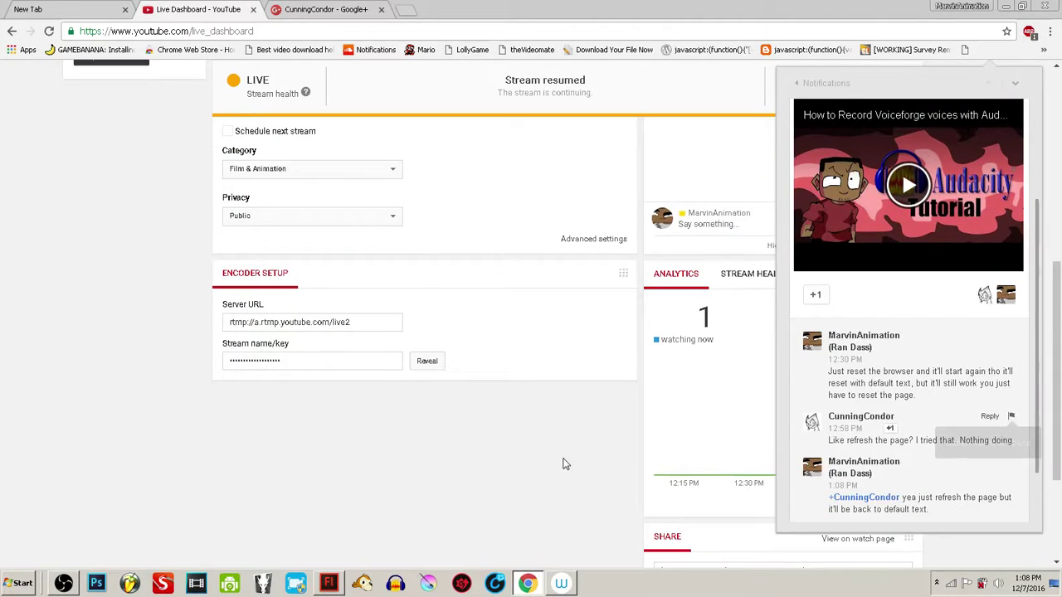
{"action": "left_click_drag", "start_coordinate": [1057, 355], "coordinate": [1059, 151]}
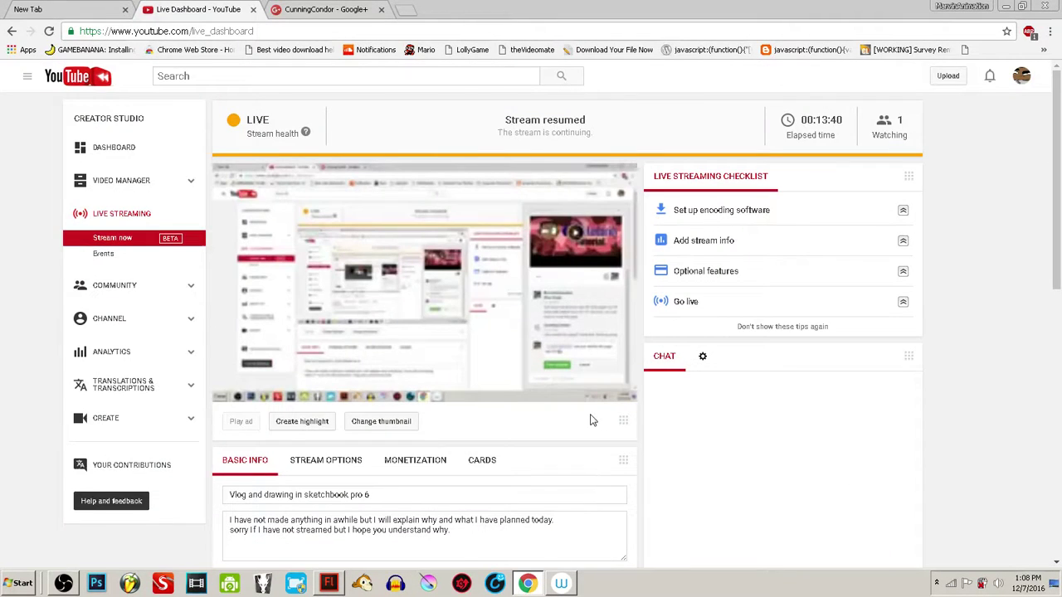
{"action": "left_click", "coordinate": [69, 584]}
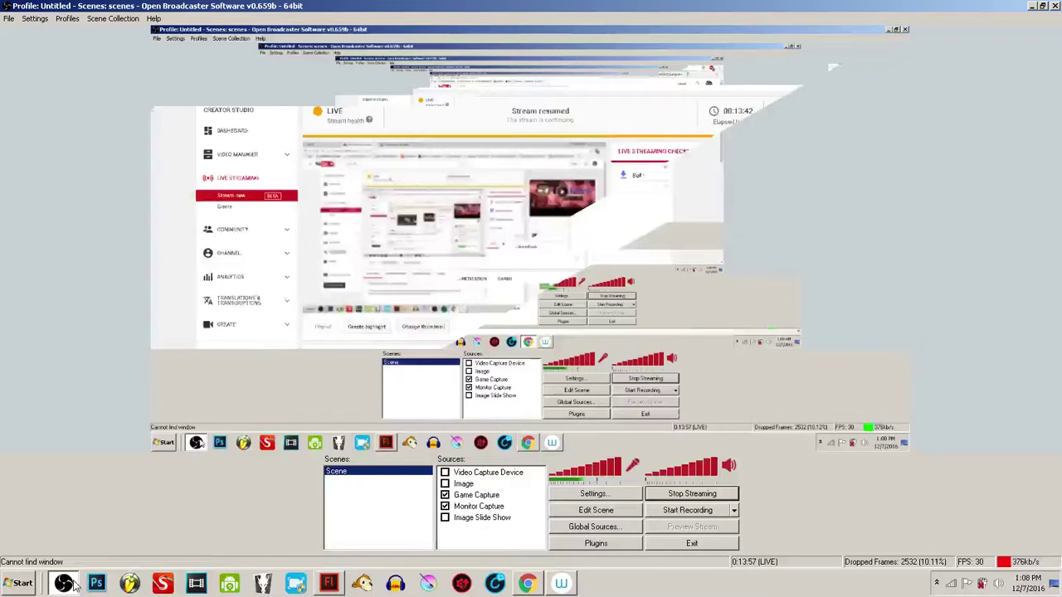
{"action": "left_click", "coordinate": [67, 584]}
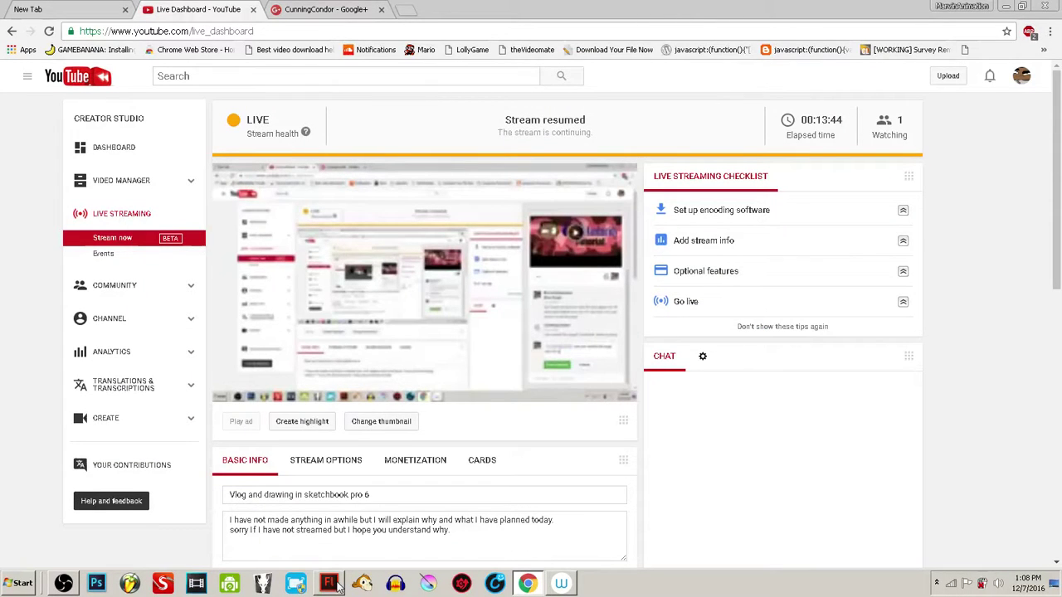
- Switch to Flash and scrub and play Scene 2 around frame 930 to examine the flames behind the orange cat character
{"action": "left_click", "coordinate": [330, 584]}
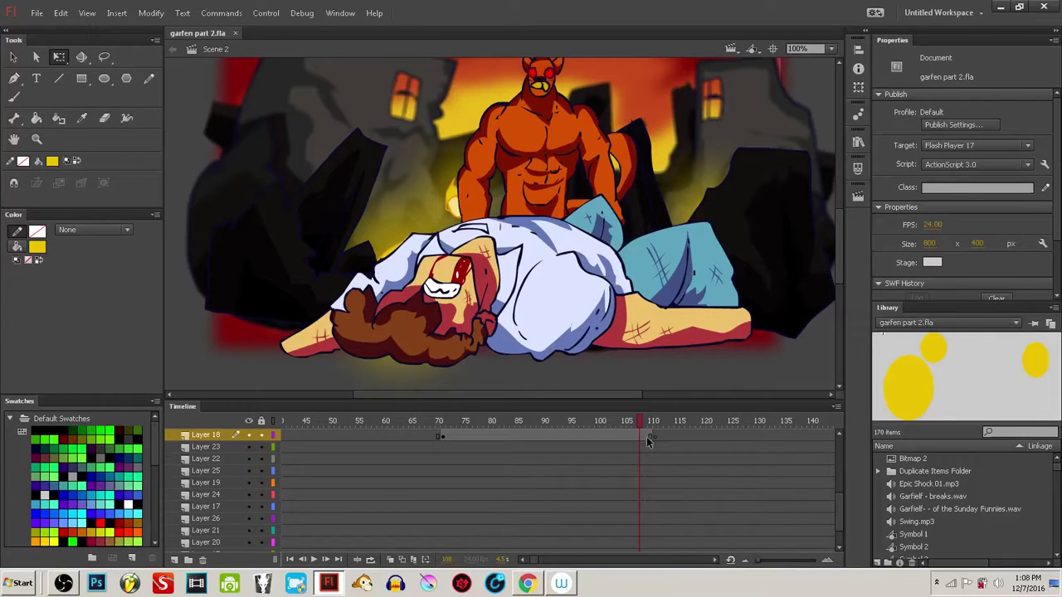
{"action": "left_click_drag", "start_coordinate": [649, 442], "coordinate": [848, 409]}
{"action": "left_click_drag", "start_coordinate": [540, 560], "coordinate": [565, 559]}
{"action": "left_click_drag", "start_coordinate": [713, 422], "coordinate": [887, 395]}
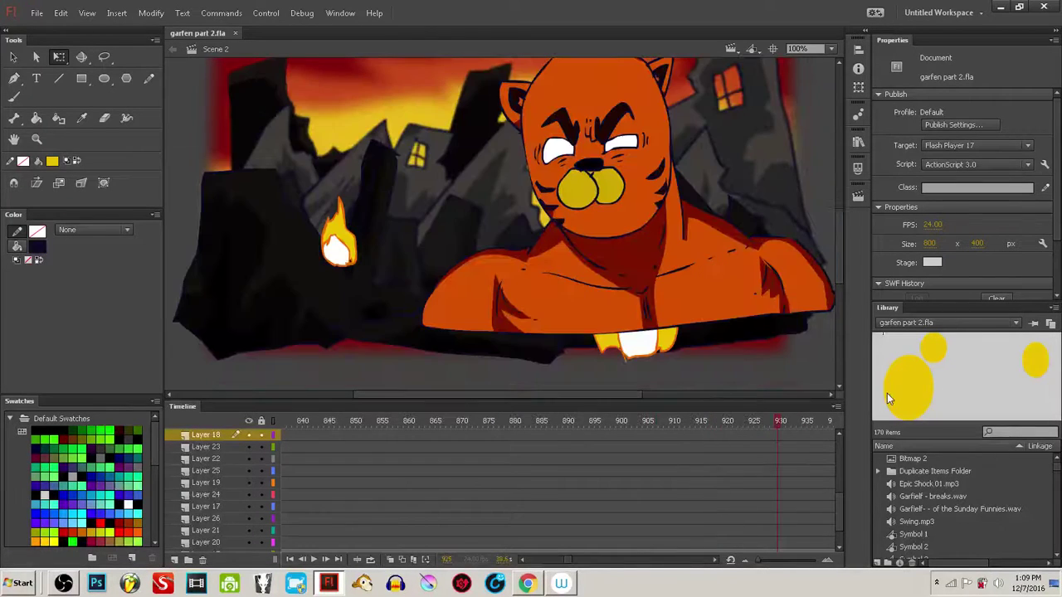
{"action": "key", "text": "Return"}
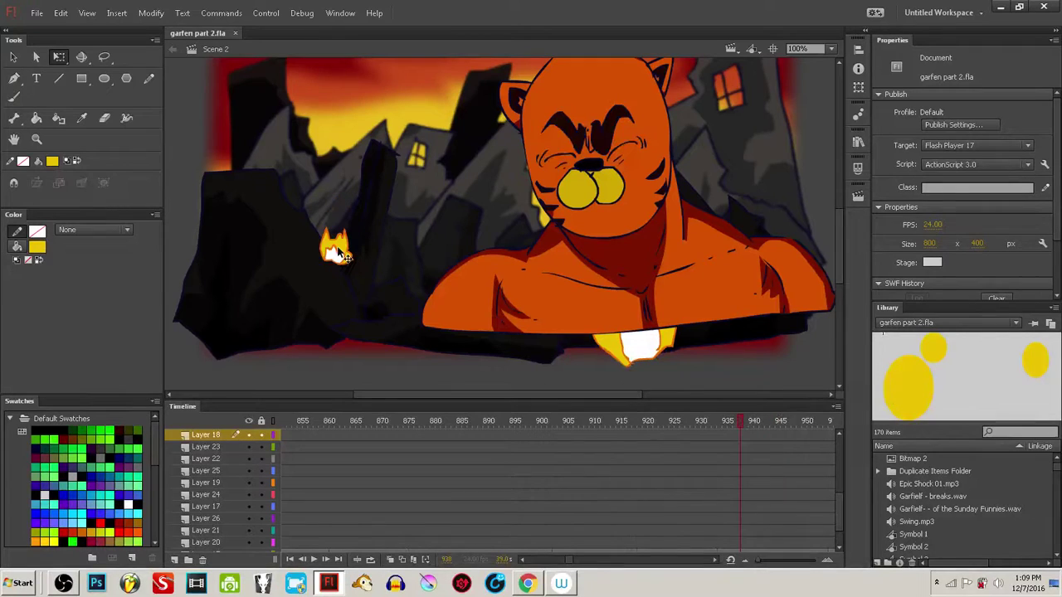
{"action": "left_click", "coordinate": [344, 256]}
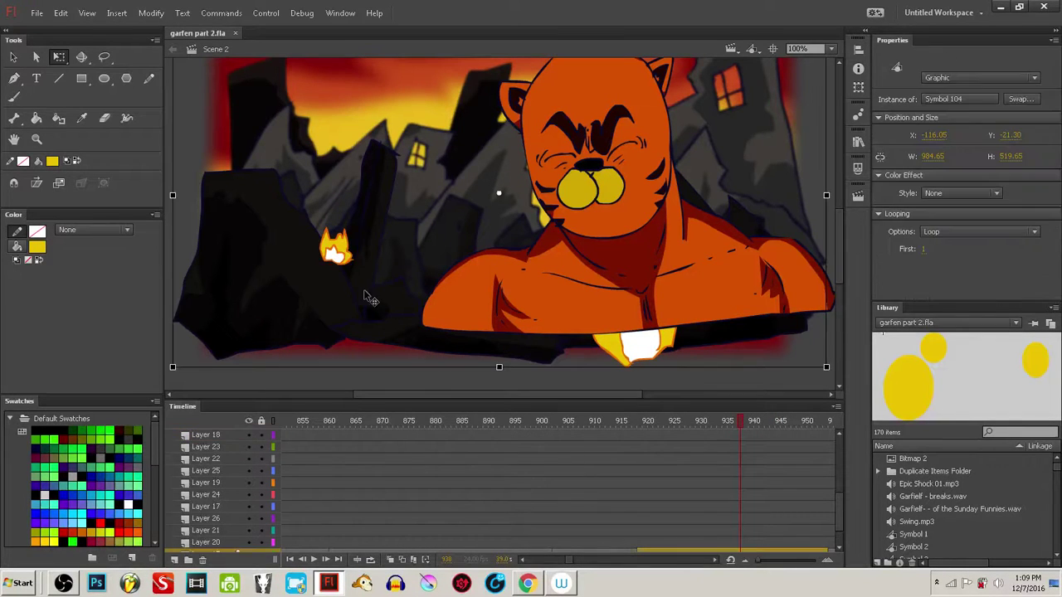
{"action": "left_click", "coordinate": [701, 421]}
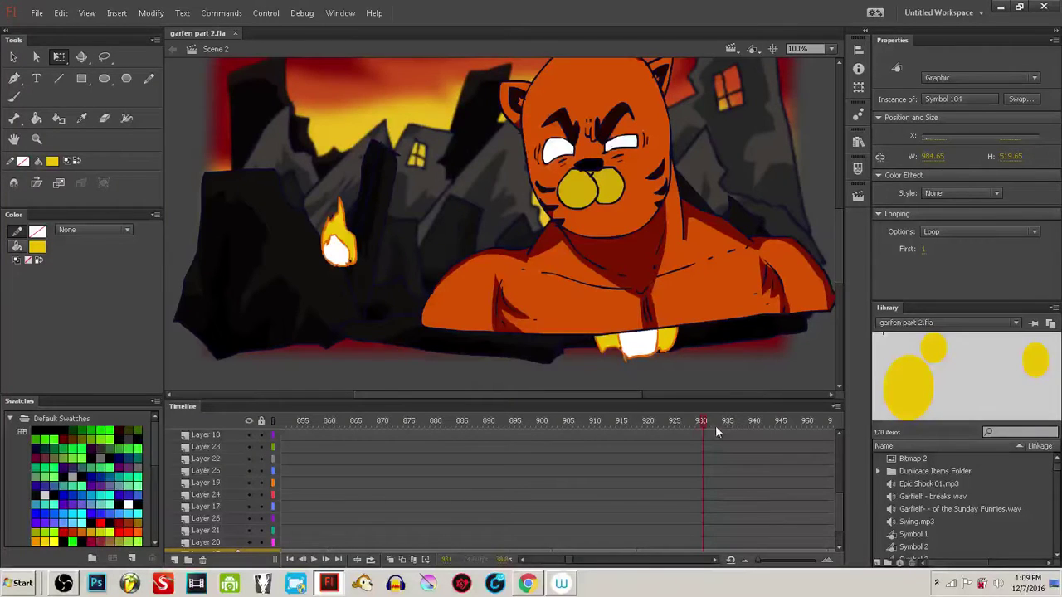
- Inspect the glowing flames inside the yellow dog shot's background symbol and its nested flame symbol, and return to Scene 2
{"action": "left_click", "coordinate": [506, 421]}
{"action": "double_click", "coordinate": [351, 363]}
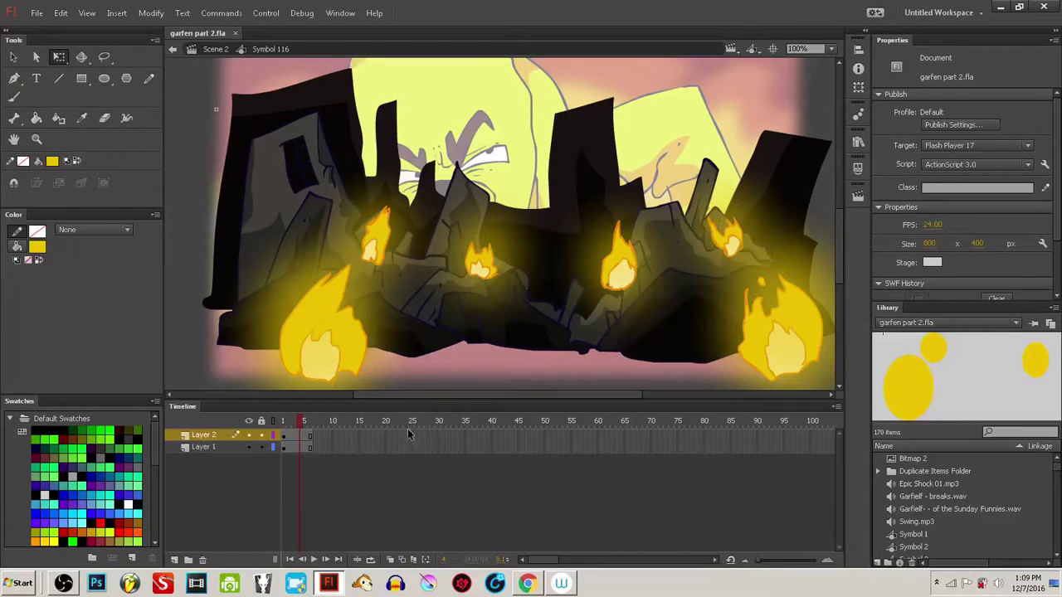
{"action": "left_click", "coordinate": [401, 434]}
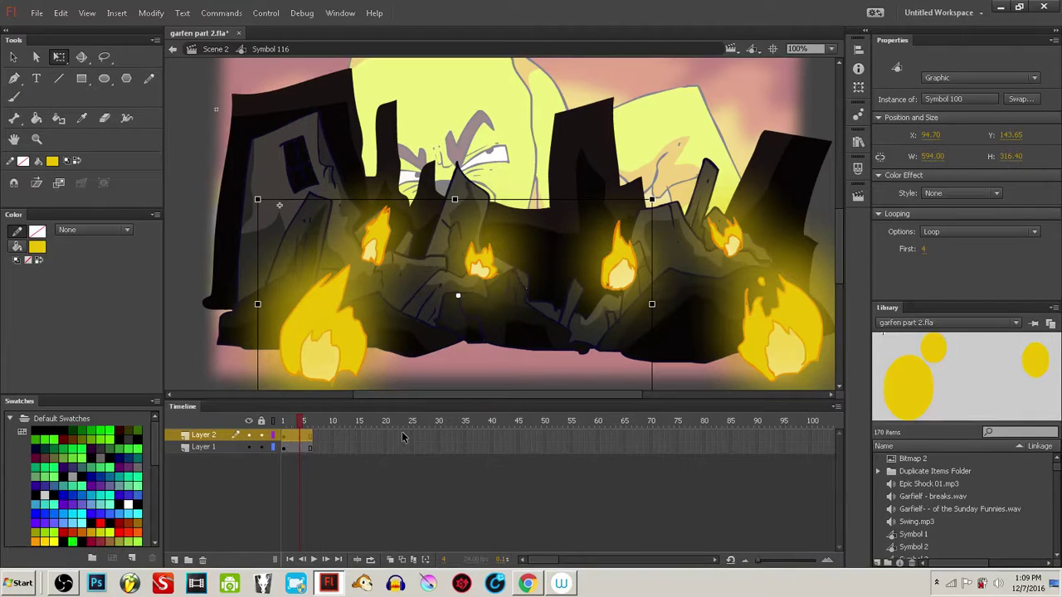
{"action": "double_click", "coordinate": [352, 349]}
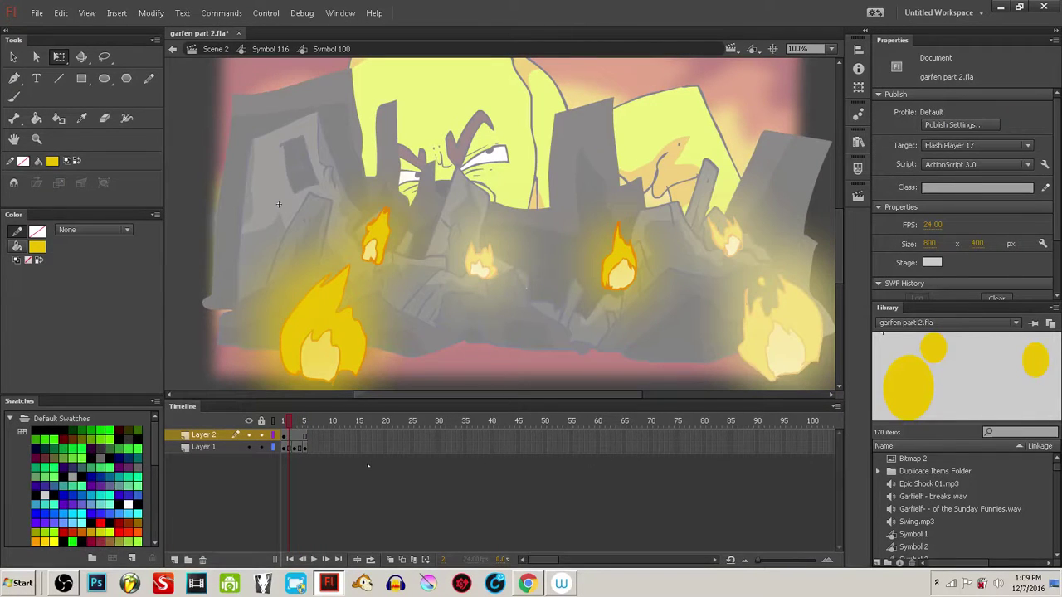
{"action": "key", "text": "period"}
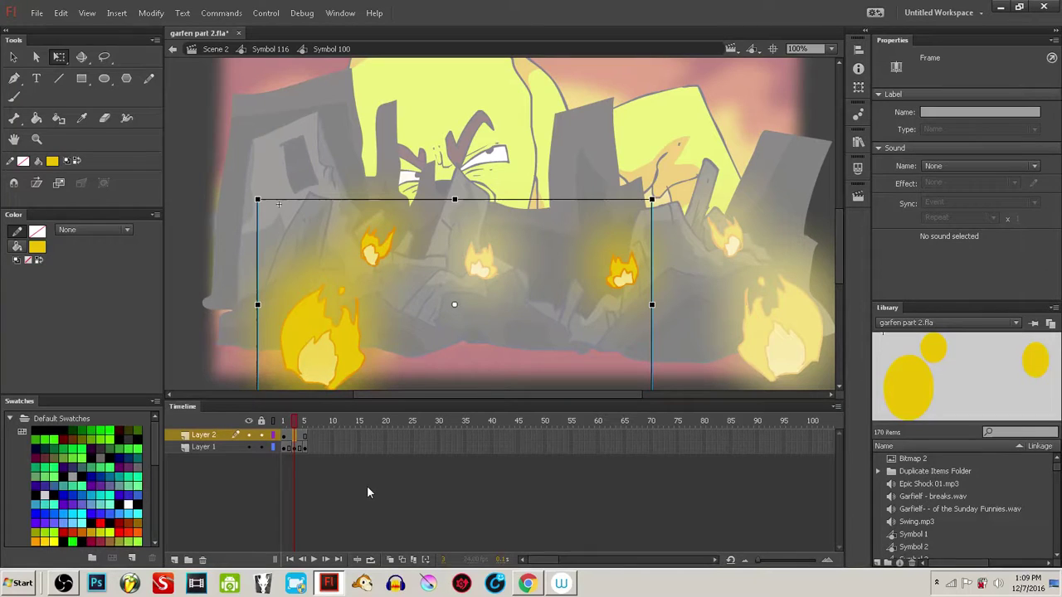
{"action": "left_click", "coordinate": [174, 49]}
{"action": "left_click", "coordinate": [174, 48]}
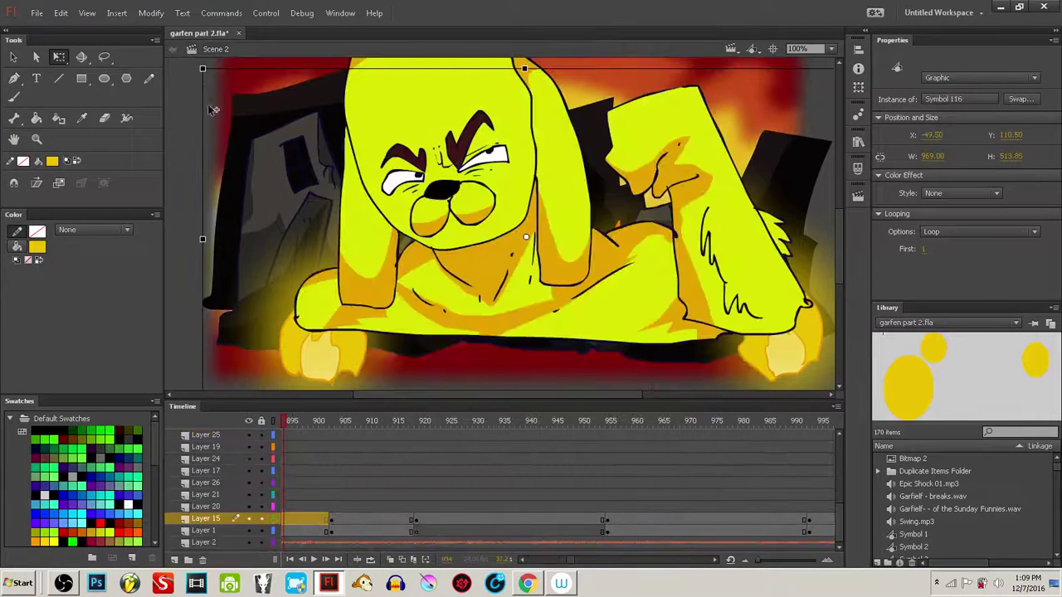
- Open the nested flame symbol inside the orange cat shot's background symbol around frame 920
{"action": "left_click_drag", "start_coordinate": [511, 414], "coordinate": [416, 421]}
{"action": "left_click", "coordinate": [358, 247]}
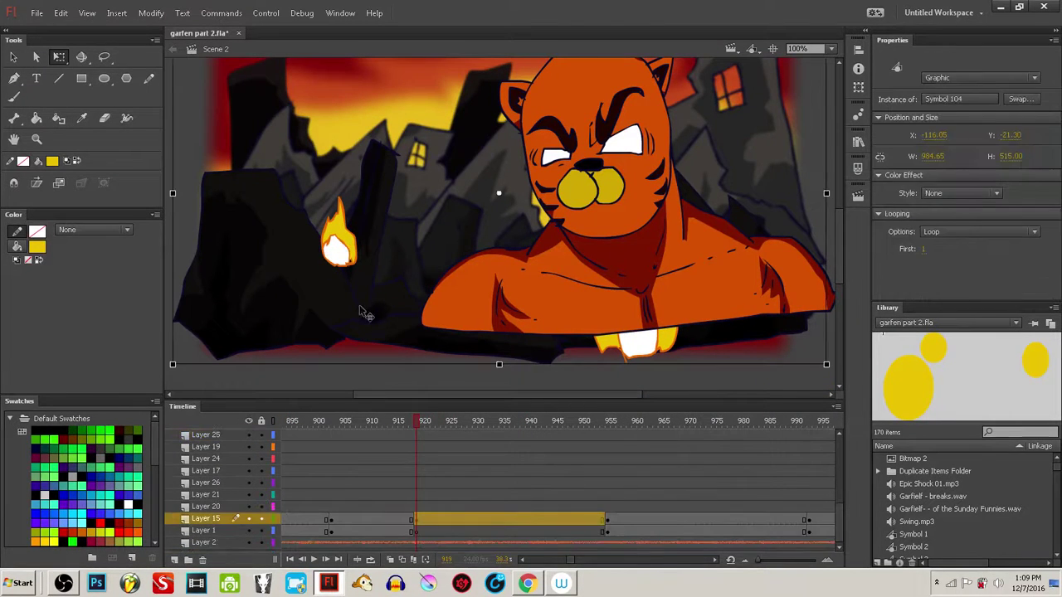
{"action": "left_click", "coordinate": [420, 519]}
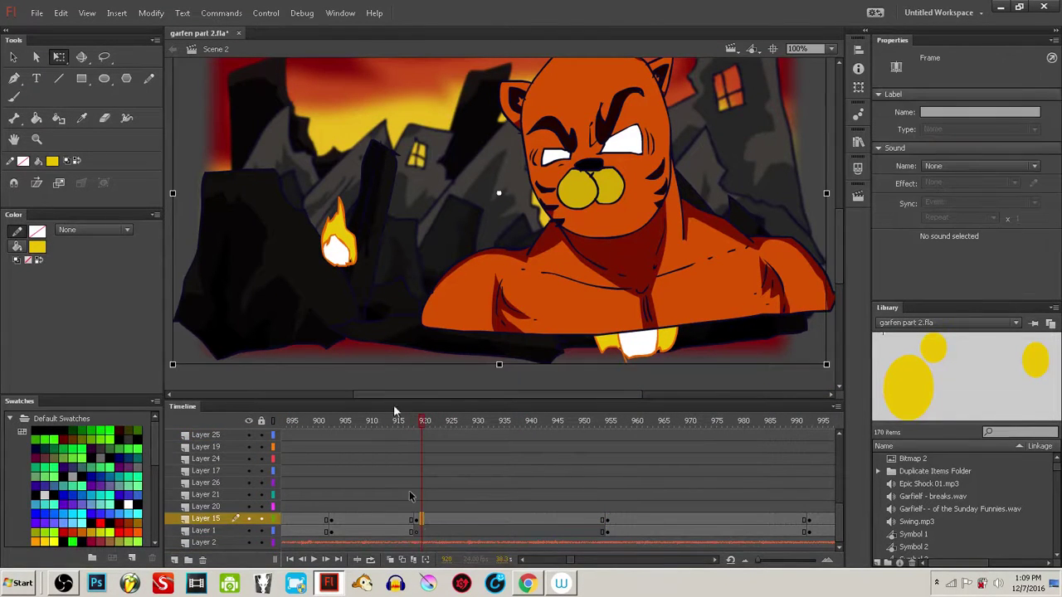
{"action": "left_click", "coordinate": [342, 259]}
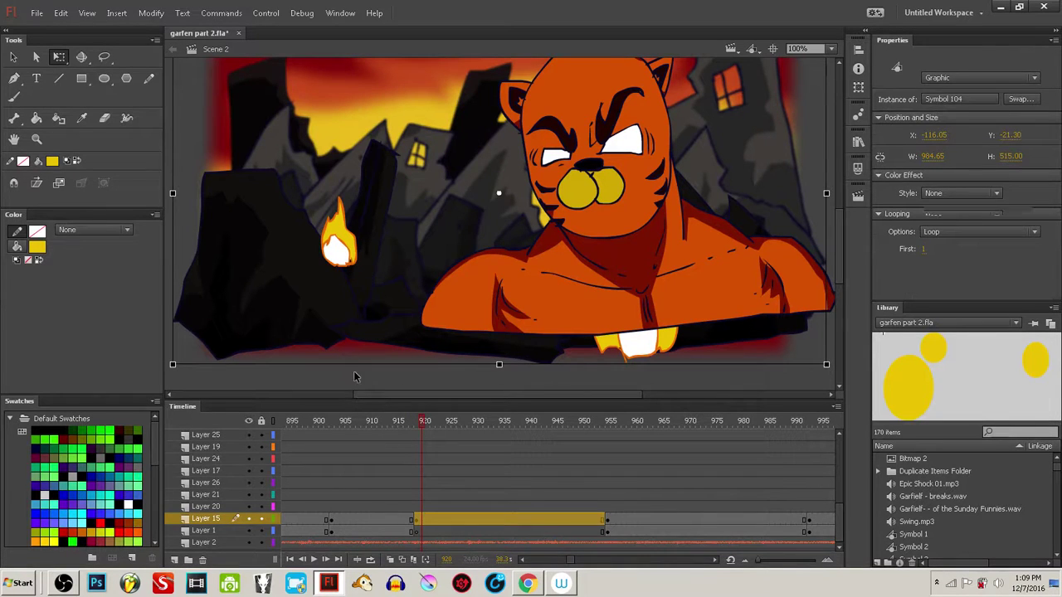
{"action": "left_click", "coordinate": [356, 377]}
{"action": "double_click", "coordinate": [355, 312]}
{"action": "double_click", "coordinate": [356, 325]}
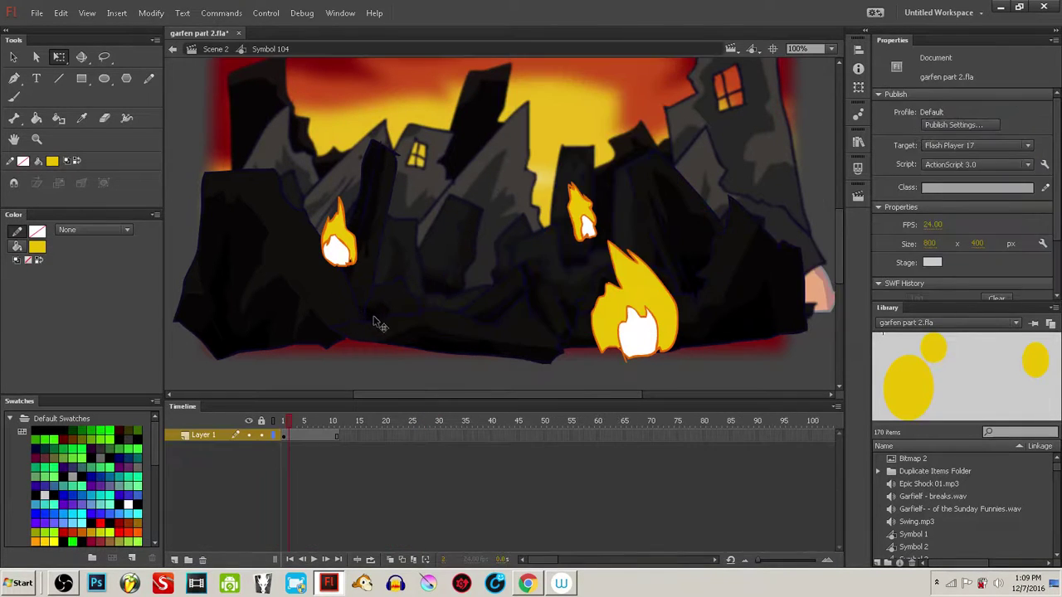
{"action": "left_click", "coordinate": [374, 327]}
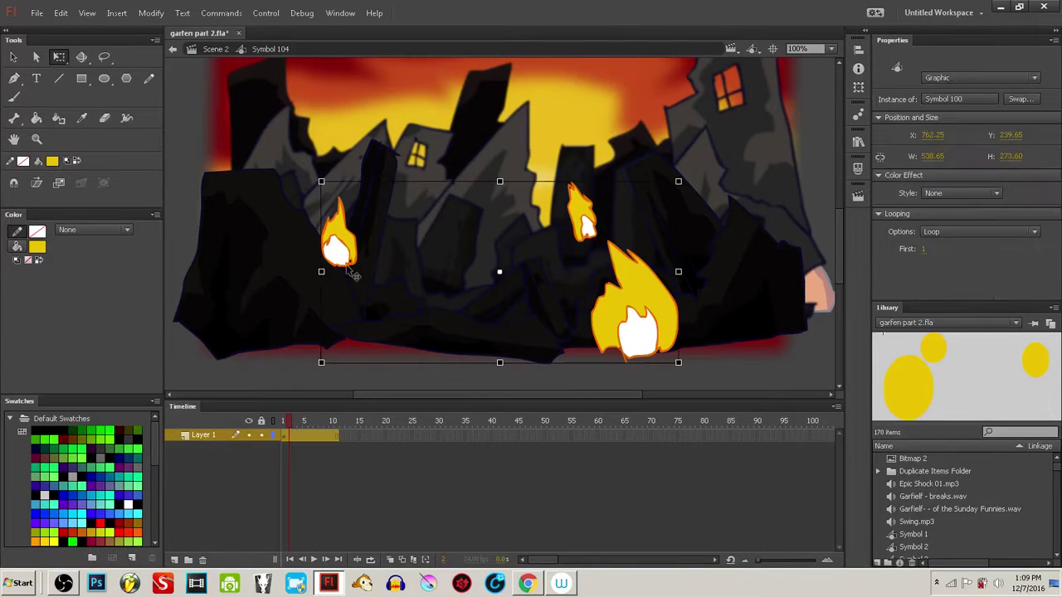
{"action": "double_click", "coordinate": [356, 352]}
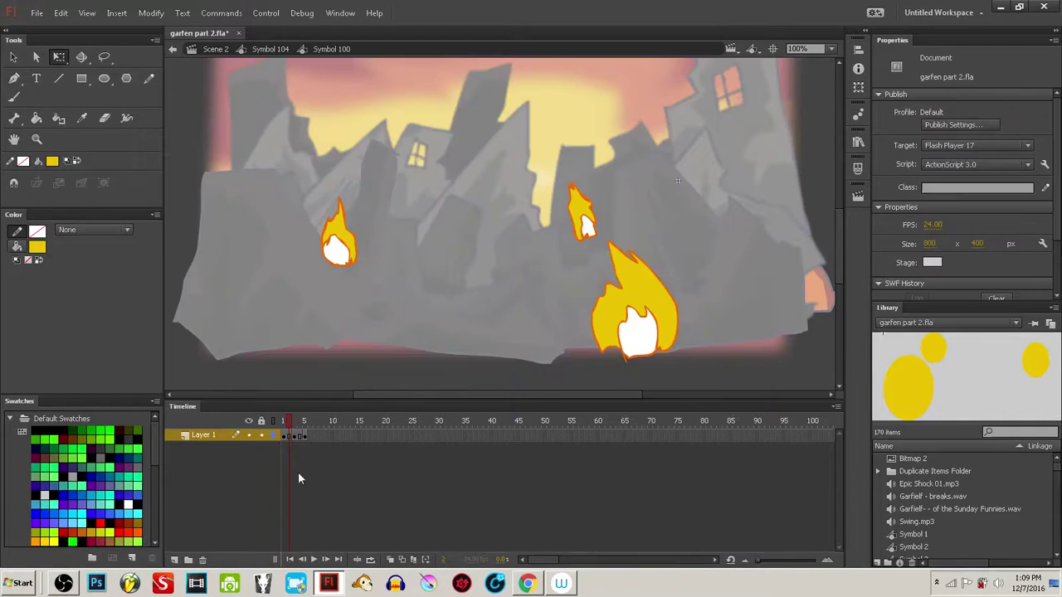
- Paste the soft yellow glows in place on a new layer above the flames, starting at frame 1, and return to Scene 2
{"action": "key", "text": "ctrl+shift+n"}
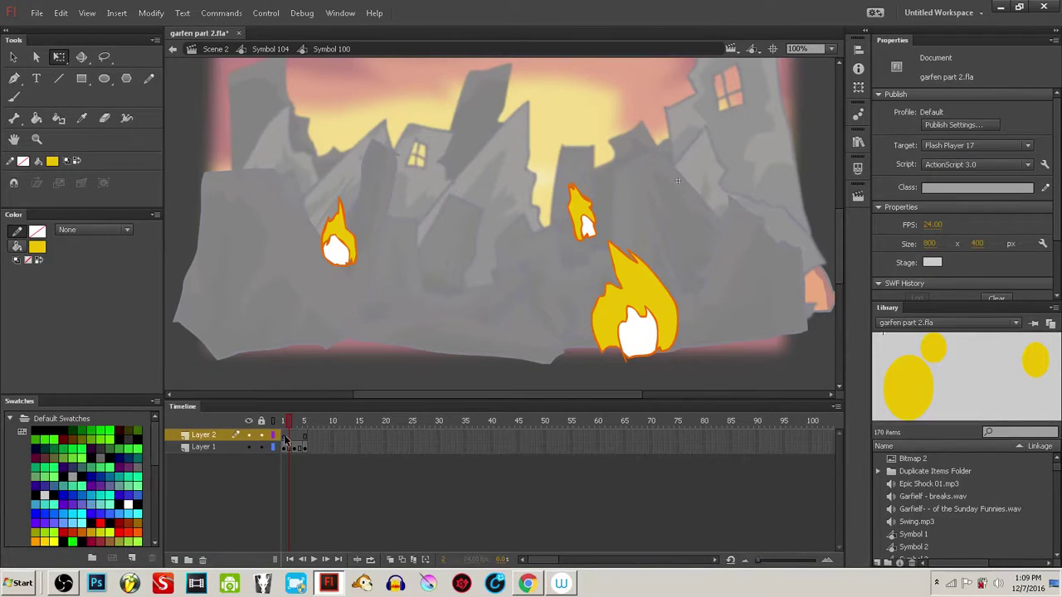
{"action": "left_click", "coordinate": [284, 440]}
{"action": "key", "text": "ctrl+shift+v"}
{"action": "left_click", "coordinate": [176, 52]}
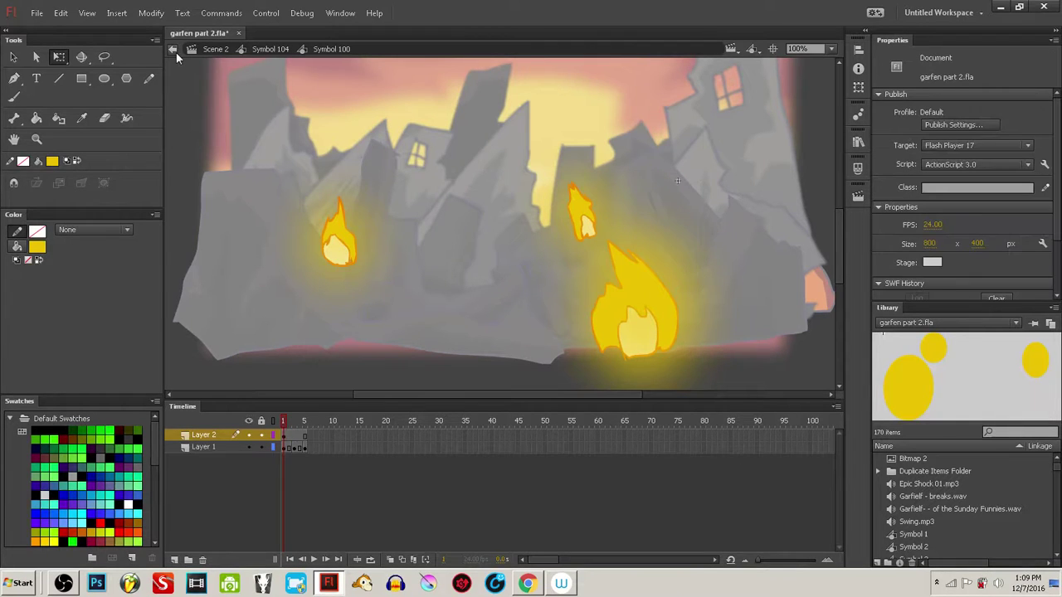
{"action": "left_click", "coordinate": [173, 50]}
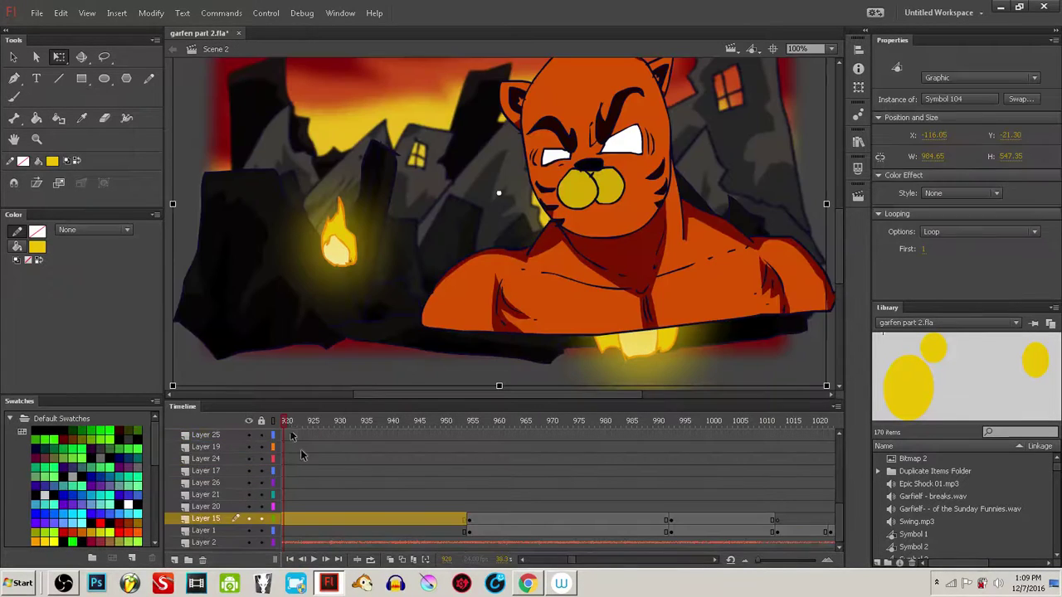
- Play Scene 2 onward from frame 920 and stop on the dark red cat shot around frame 2219
{"action": "key", "text": "Return"}
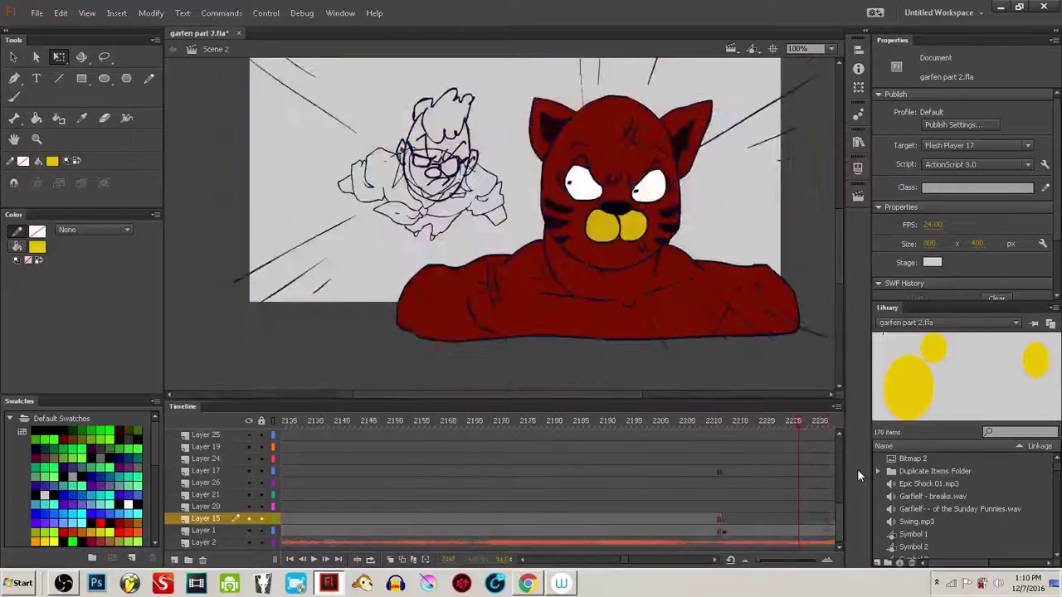
{"action": "key", "text": "Return"}
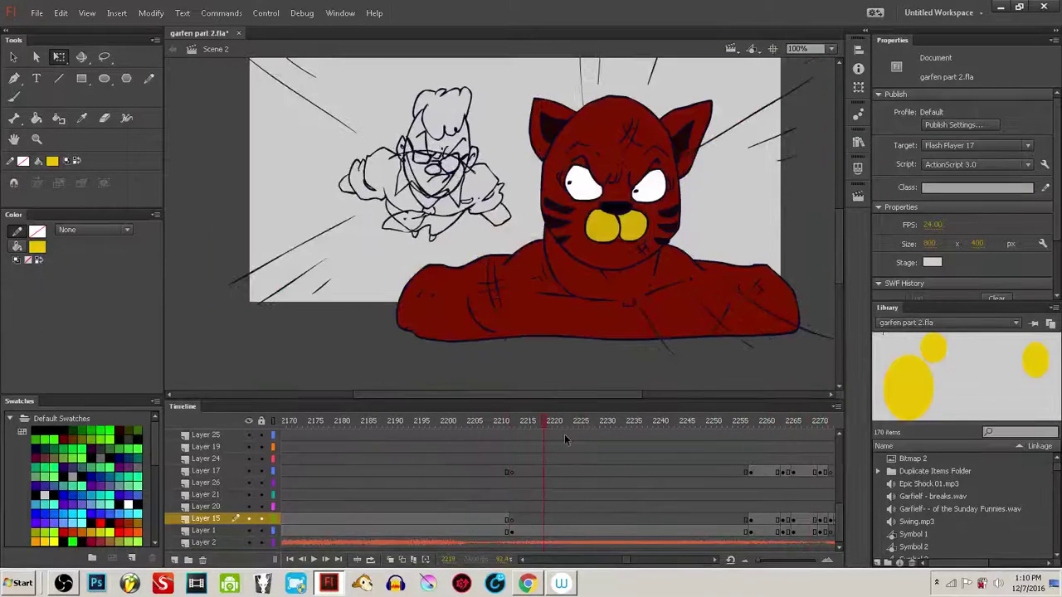
{"action": "left_click", "coordinate": [578, 330]}
{"action": "left_click", "coordinate": [583, 373]}
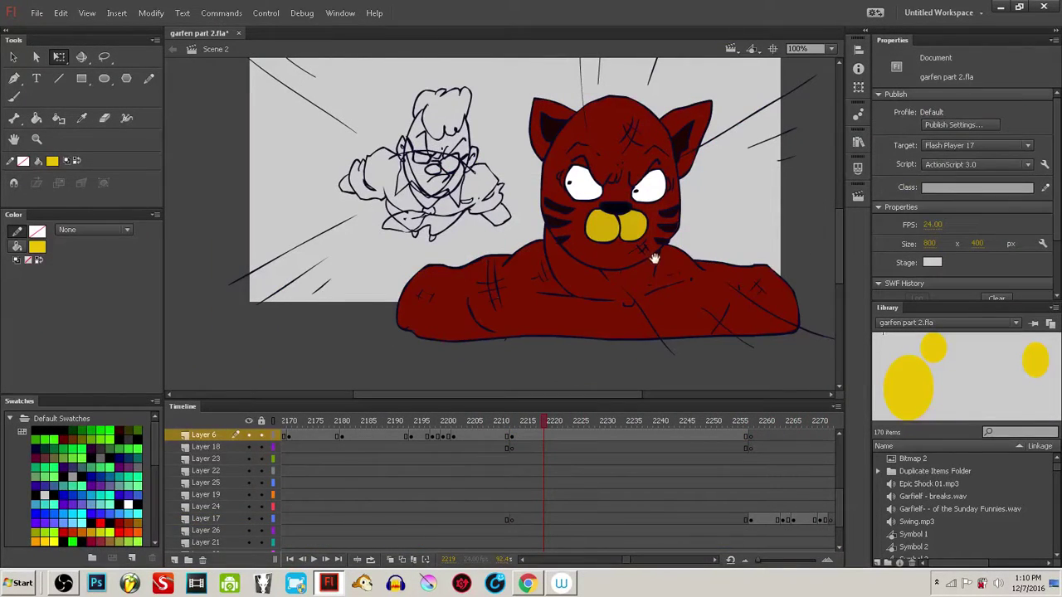
{"action": "left_click_drag", "start_coordinate": [662, 254], "coordinate": [654, 297]}
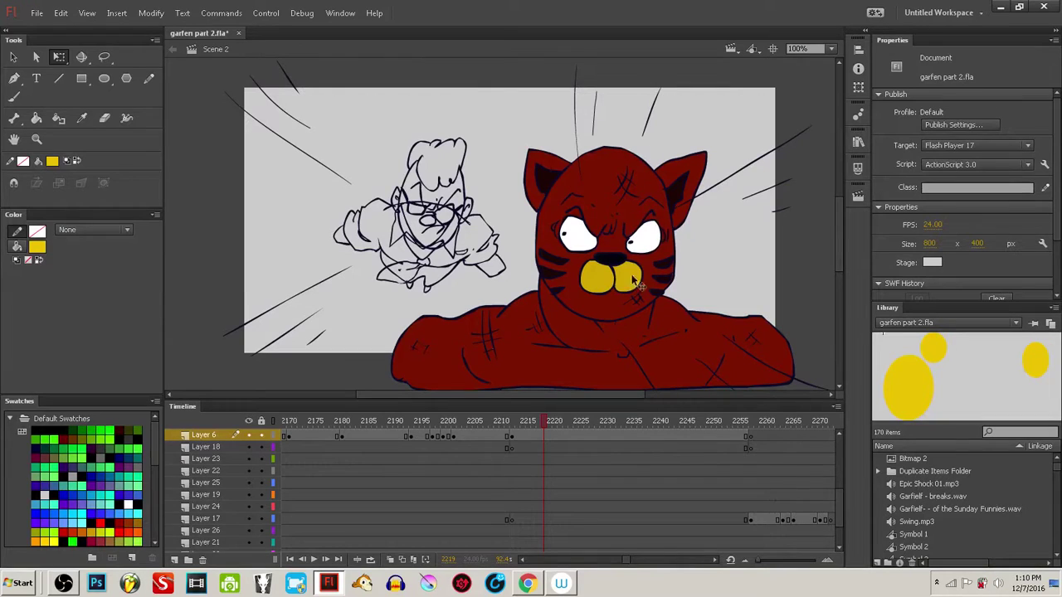
{"action": "left_click", "coordinate": [605, 199]}
{"action": "key", "text": "Escape"}
{"action": "left_click", "coordinate": [674, 355]}
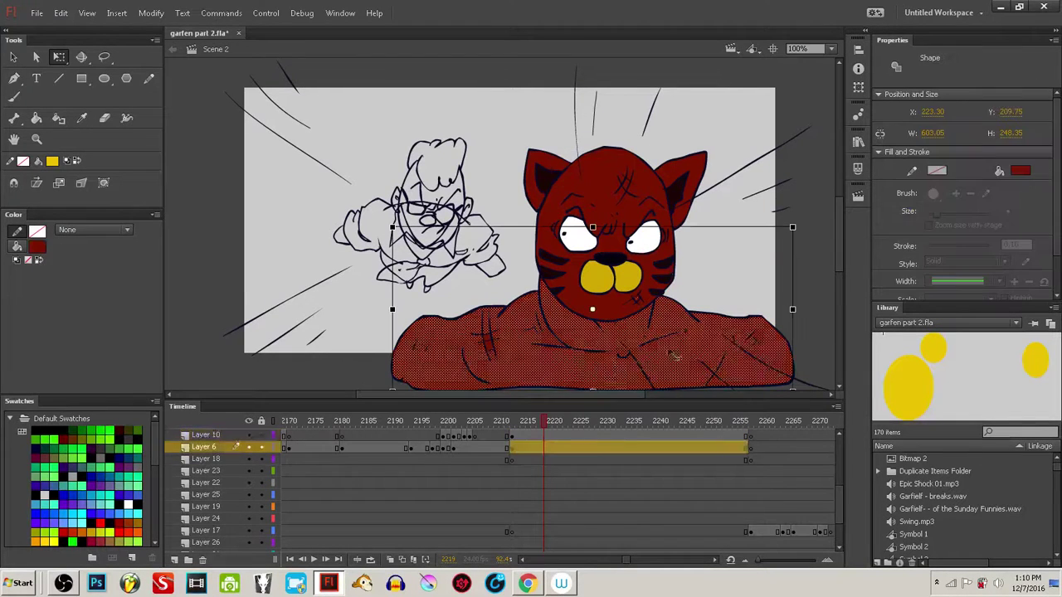
{"action": "left_click", "coordinate": [814, 286]}
{"action": "left_click", "coordinate": [639, 332]}
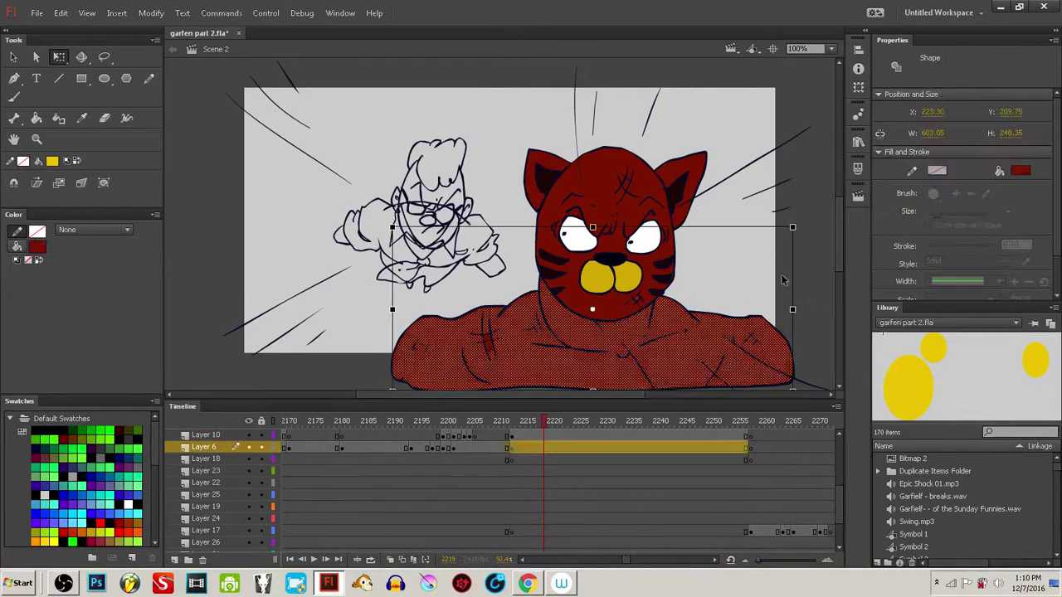
{"action": "key", "text": "p"}
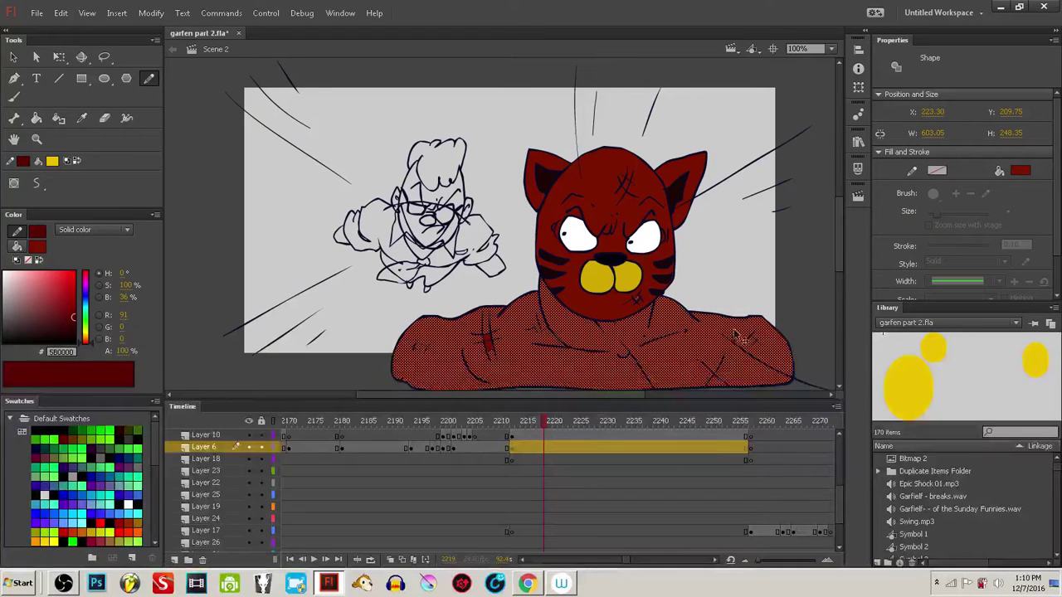
{"action": "left_click", "coordinate": [802, 295], "text": "ctrl"}
{"action": "left_click_drag", "start_coordinate": [402, 372], "coordinate": [403, 375]}
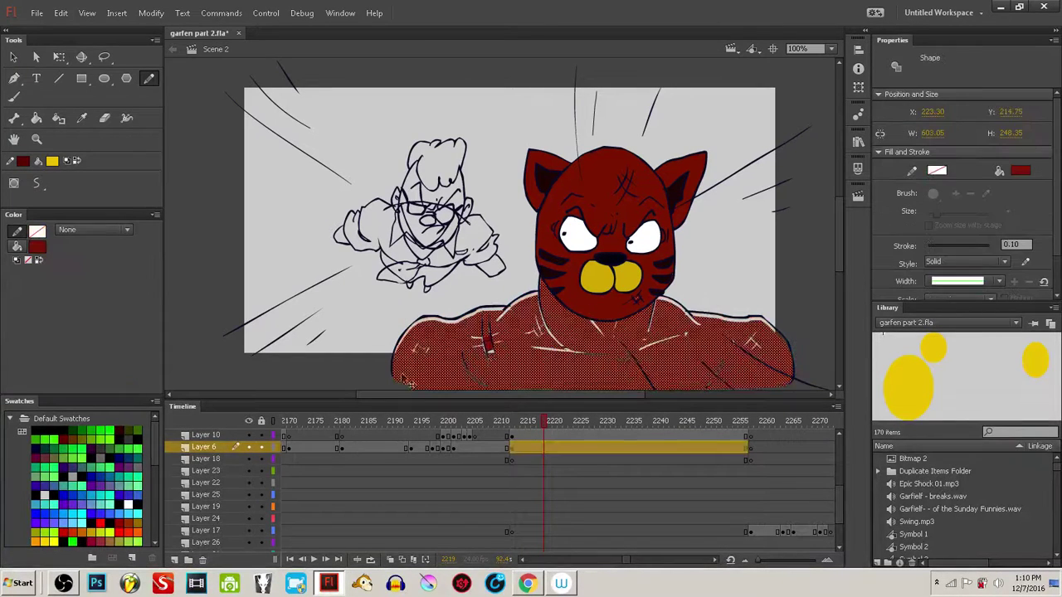
{"action": "key", "text": "ctrl+z"}
{"action": "key", "text": "ctrl+z"}
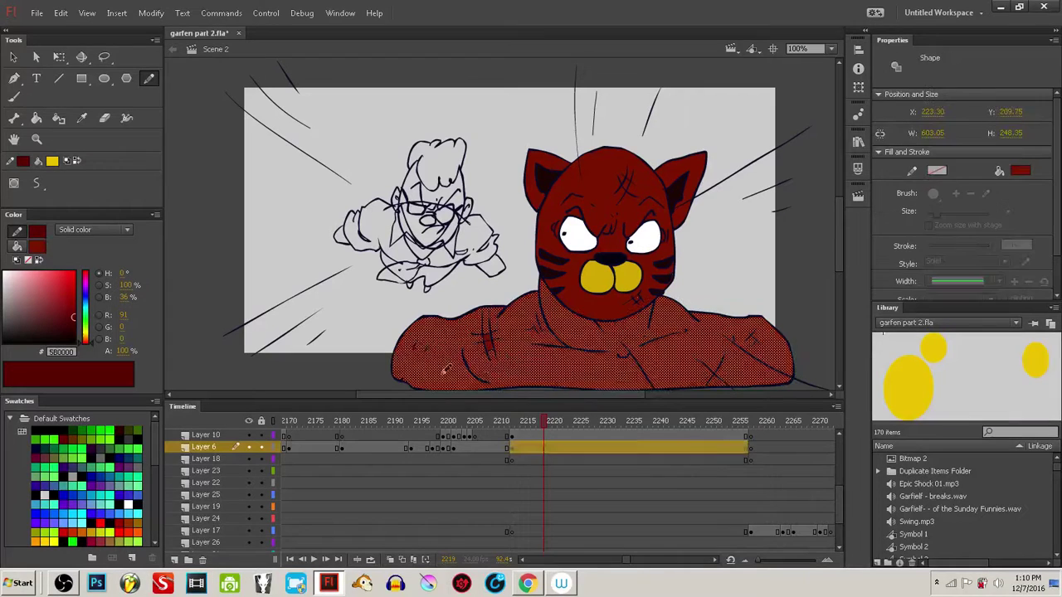
- Examine the orange cat symbol on Layer 6 in the preceding shot around frame 2208, and return to the dark red cat shot
{"action": "left_click", "coordinate": [200, 348], "text": "ctrl"}
{"action": "left_click_drag", "start_coordinate": [538, 423], "coordinate": [490, 423]}
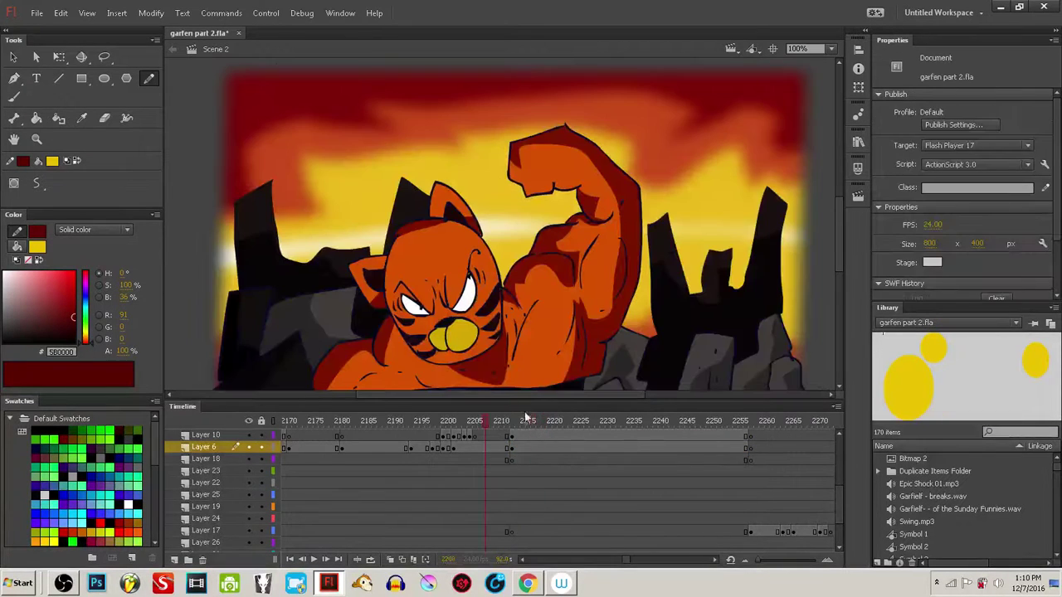
{"action": "left_click", "coordinate": [485, 448]}
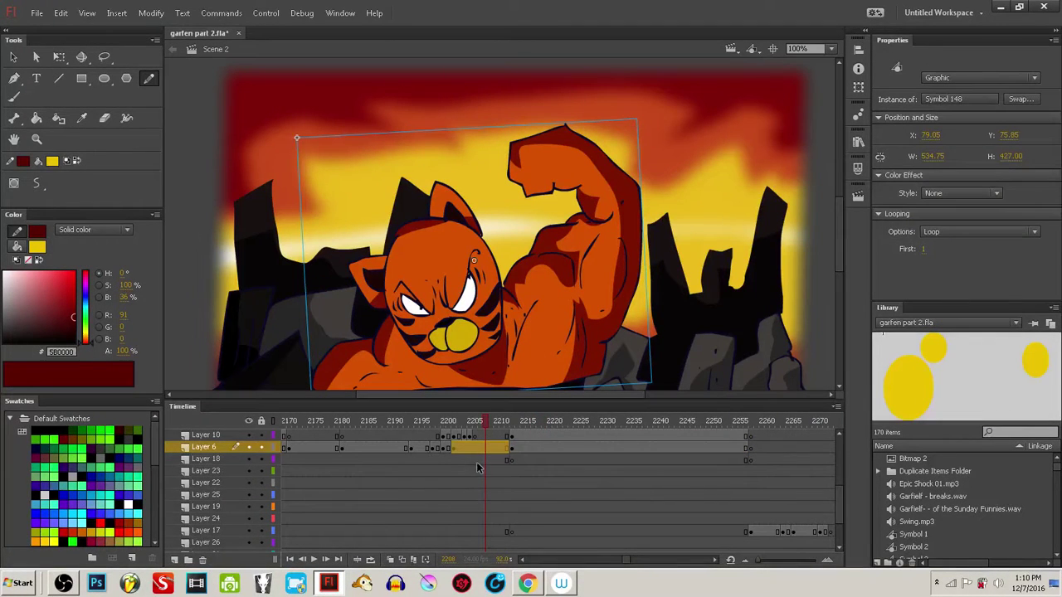
{"action": "left_click_drag", "start_coordinate": [486, 425], "coordinate": [526, 424]}
{"action": "left_click", "coordinate": [522, 460]}
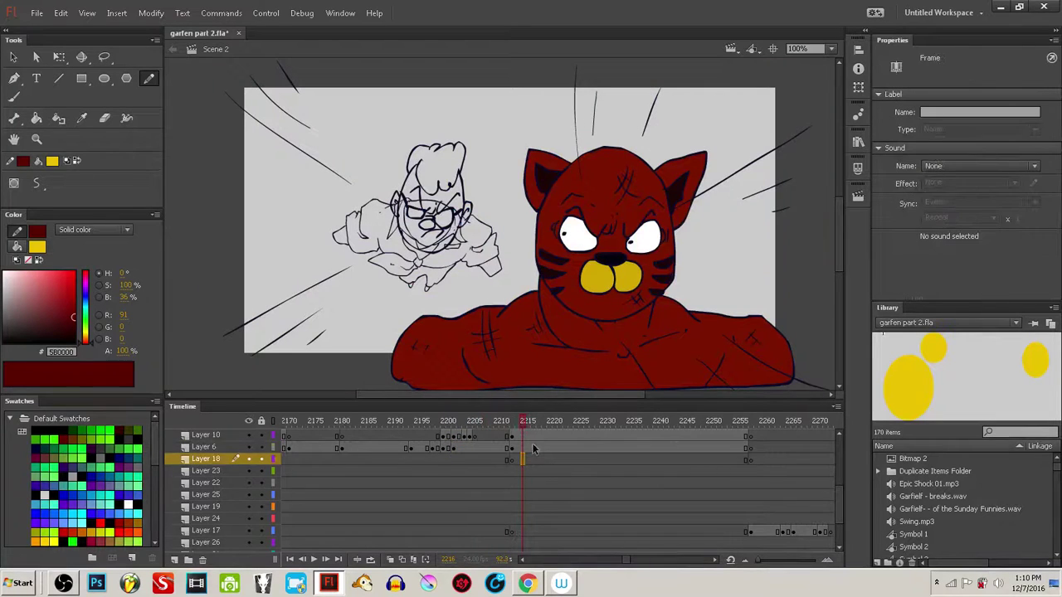
- Convert the dark red cat's body on Layer 6 and its head on Layer 10 into separate movie clip symbols
{"action": "left_click", "coordinate": [528, 447]}
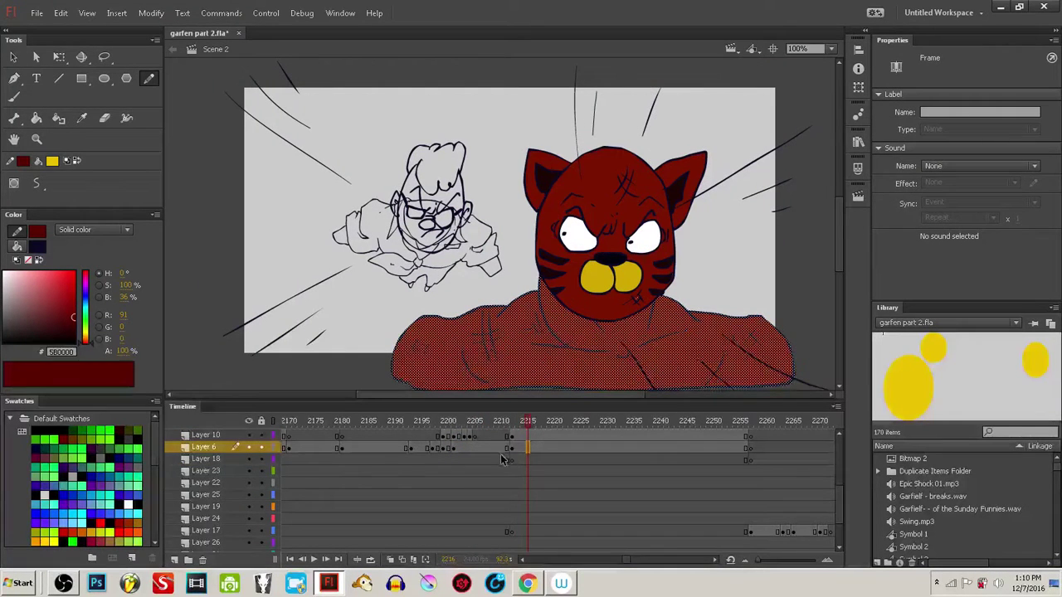
{"action": "key", "text": "F8"}
{"action": "left_click", "coordinate": [612, 100]}
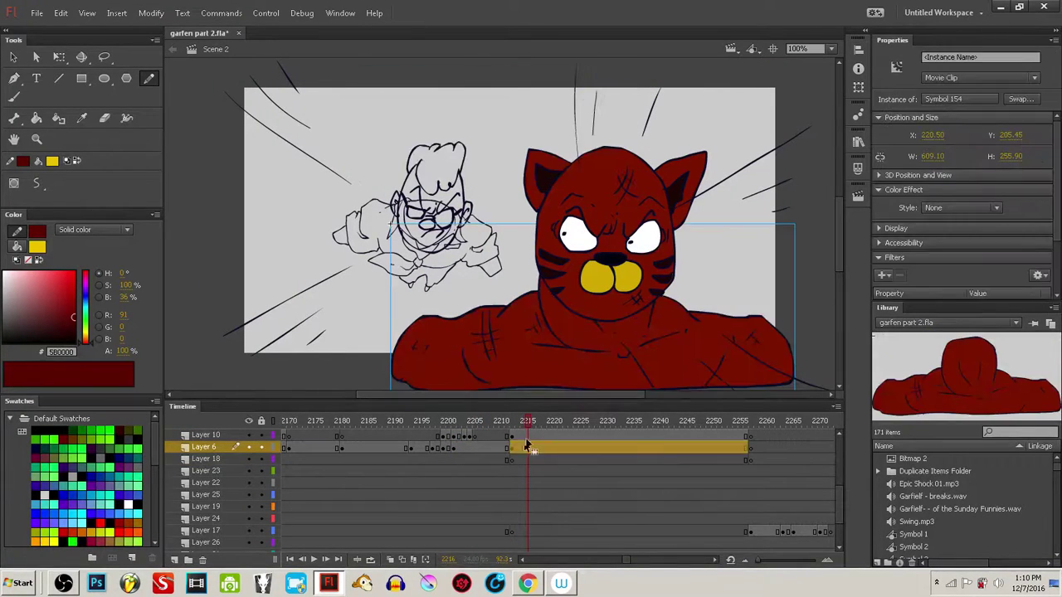
{"action": "left_click", "coordinate": [527, 435]}
{"action": "key", "text": "F8"}
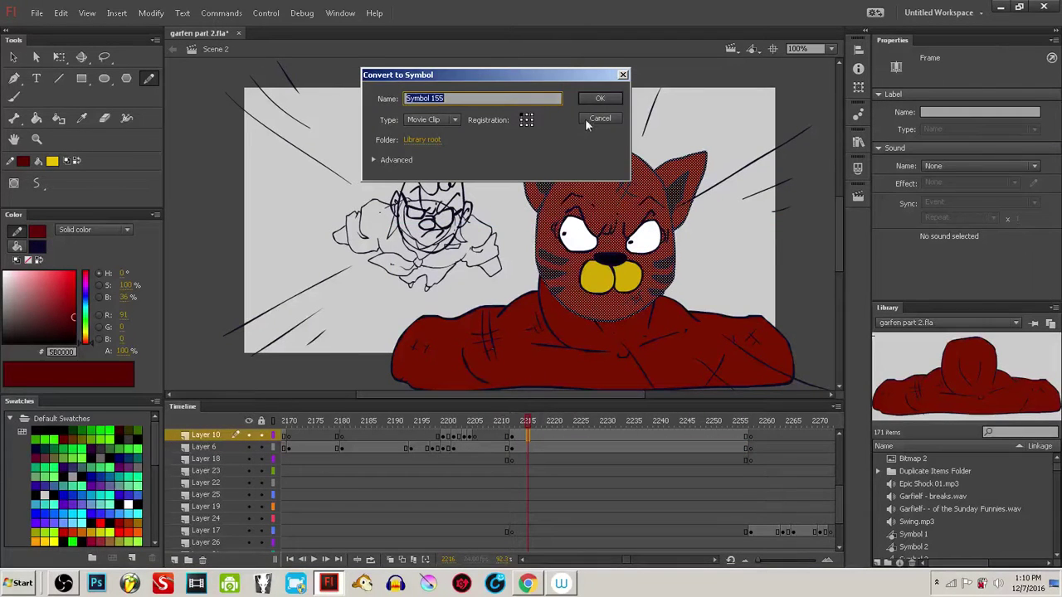
{"action": "left_click", "coordinate": [600, 98]}
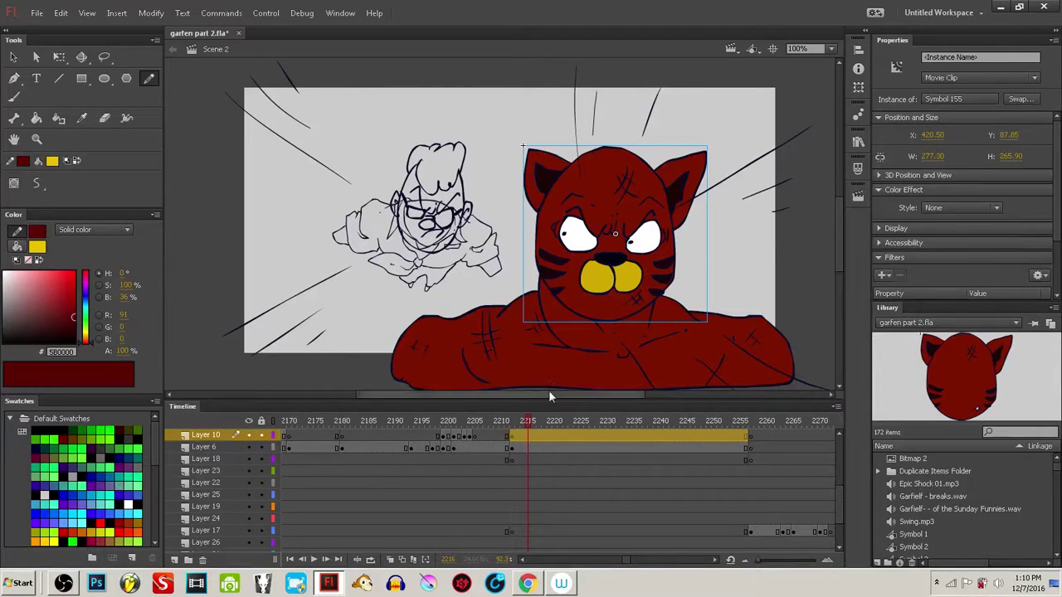
- Inside the head symbol, fill the small unpainted gap at the cheek scar with the head's dark red and return to Scene 2
{"action": "double_click", "coordinate": [566, 373]}
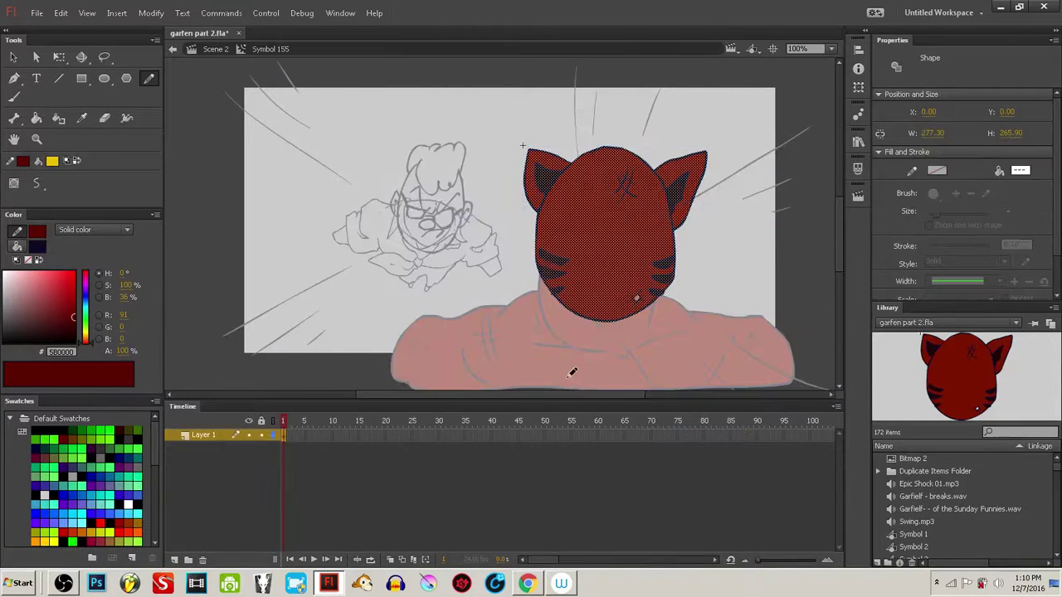
{"action": "left_click", "coordinate": [686, 338]}
{"action": "key", "text": "i"}
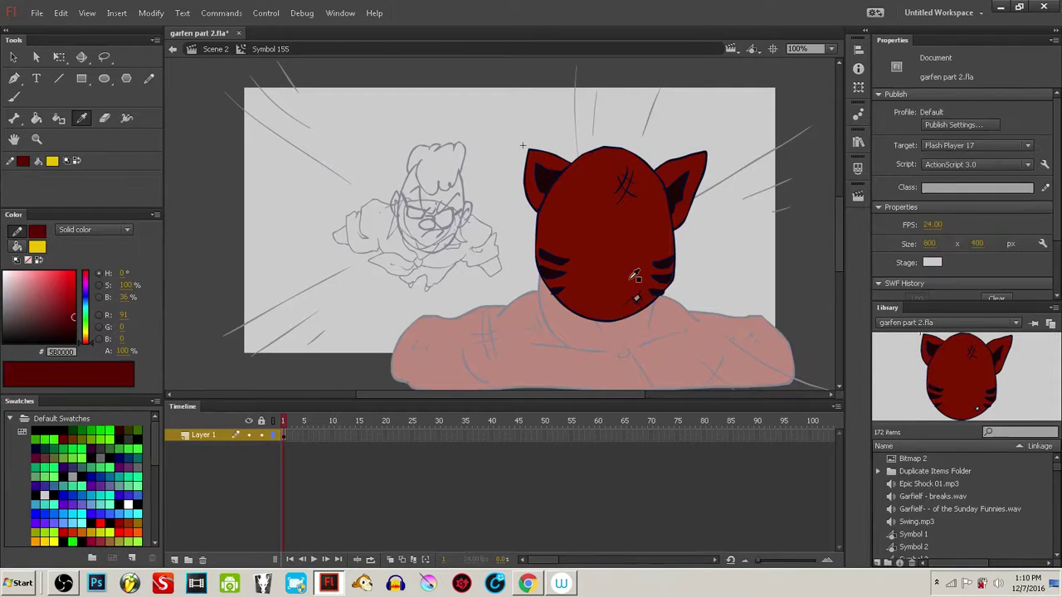
{"action": "left_click", "coordinate": [634, 276]}
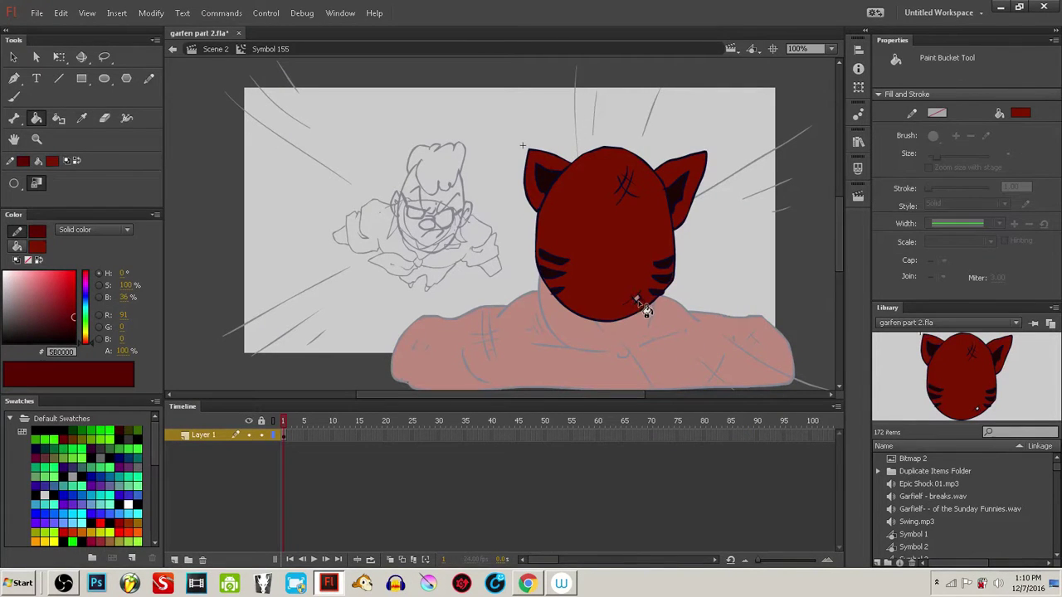
{"action": "left_click", "coordinate": [191, 51]}
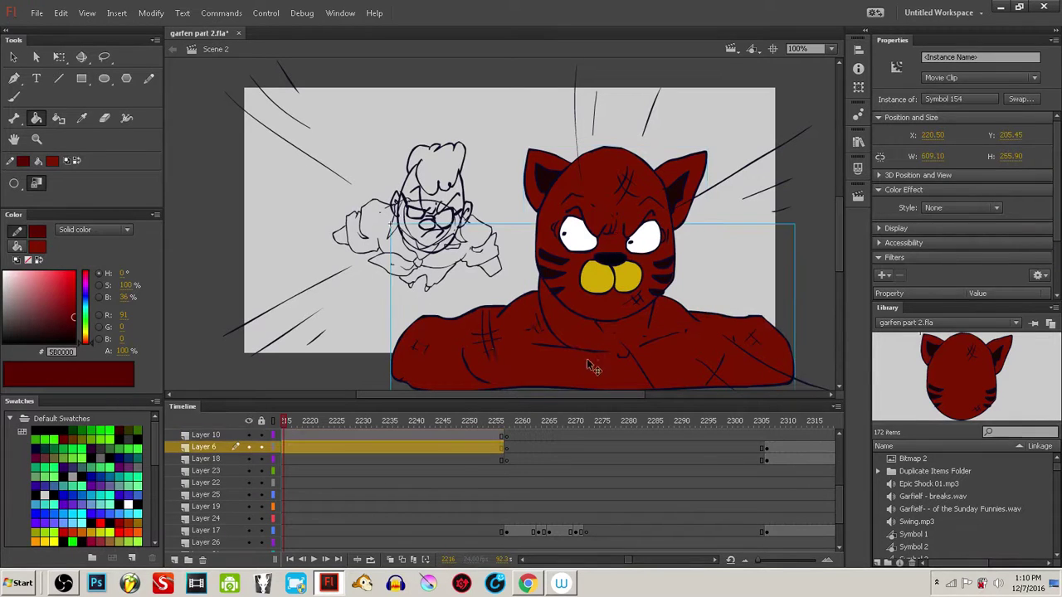
- Open the dark red cat's body symbol for editing in place and clear the selection of its artwork
{"action": "double_click", "coordinate": [551, 380]}
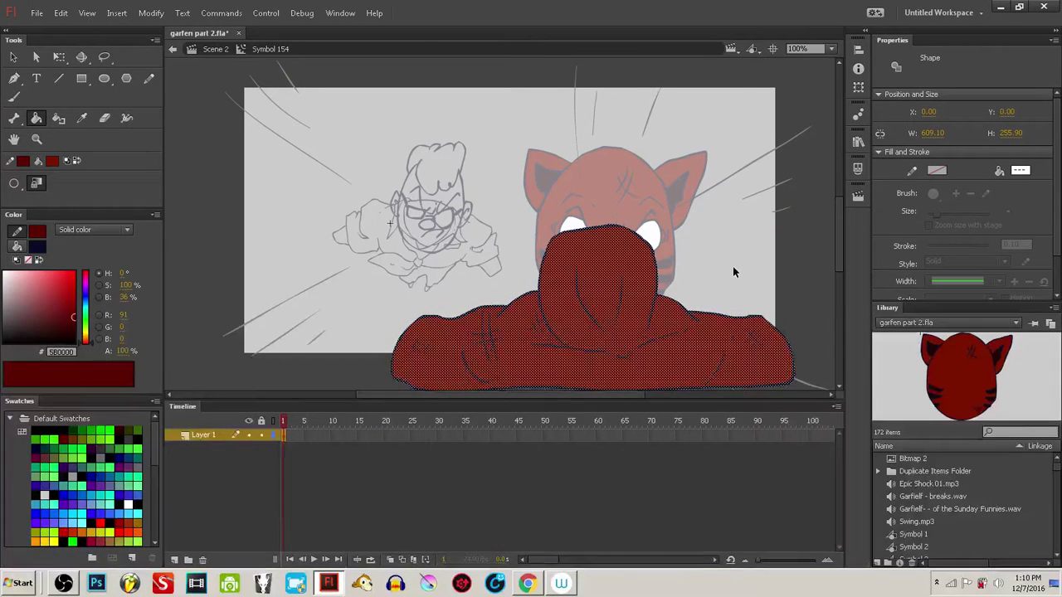
{"action": "left_click", "coordinate": [628, 296]}
- Look up the Smooth command among the shape modification commands with all of the body's artwork selected
{"action": "left_click", "coordinate": [151, 13]}
{"action": "mouse_move", "coordinate": [176, 96]}
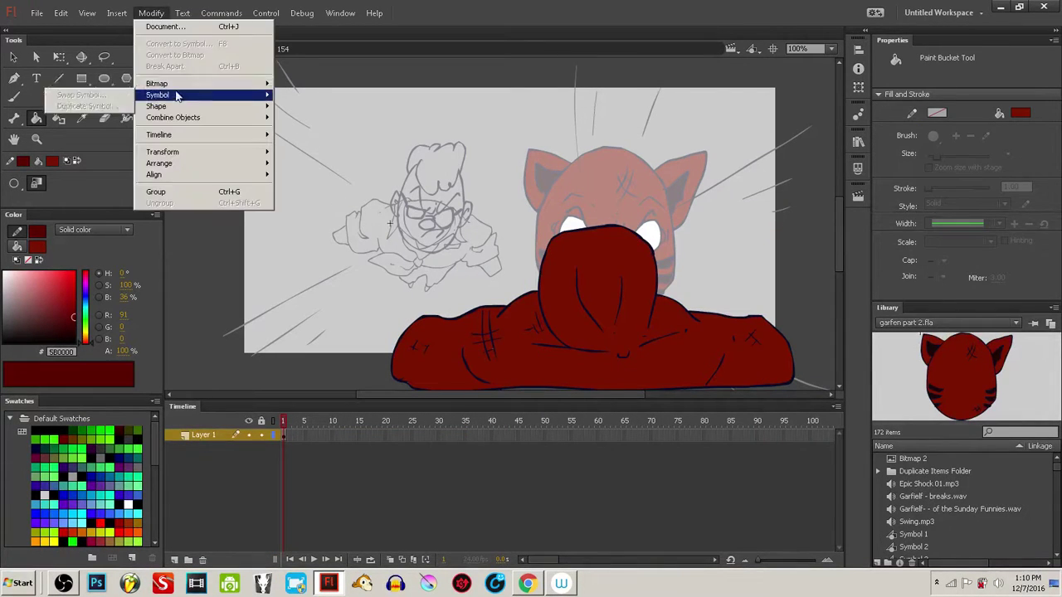
{"action": "mouse_move", "coordinate": [188, 139]}
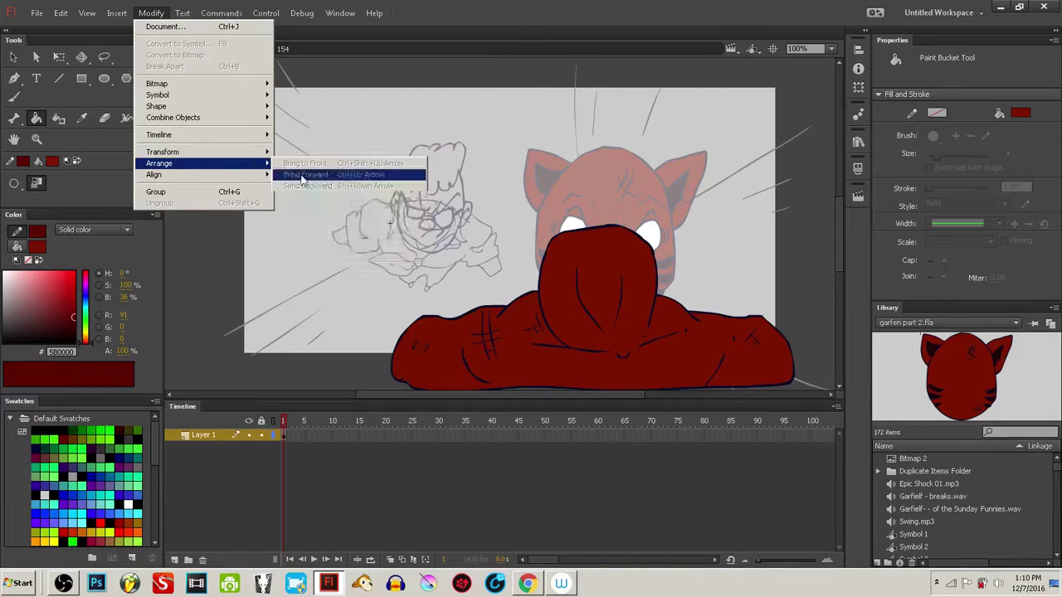
{"action": "left_click", "coordinate": [531, 248]}
{"action": "key", "text": "ctrl+a"}
{"action": "left_click_drag", "start_coordinate": [779, 437], "coordinate": [780, 437]}
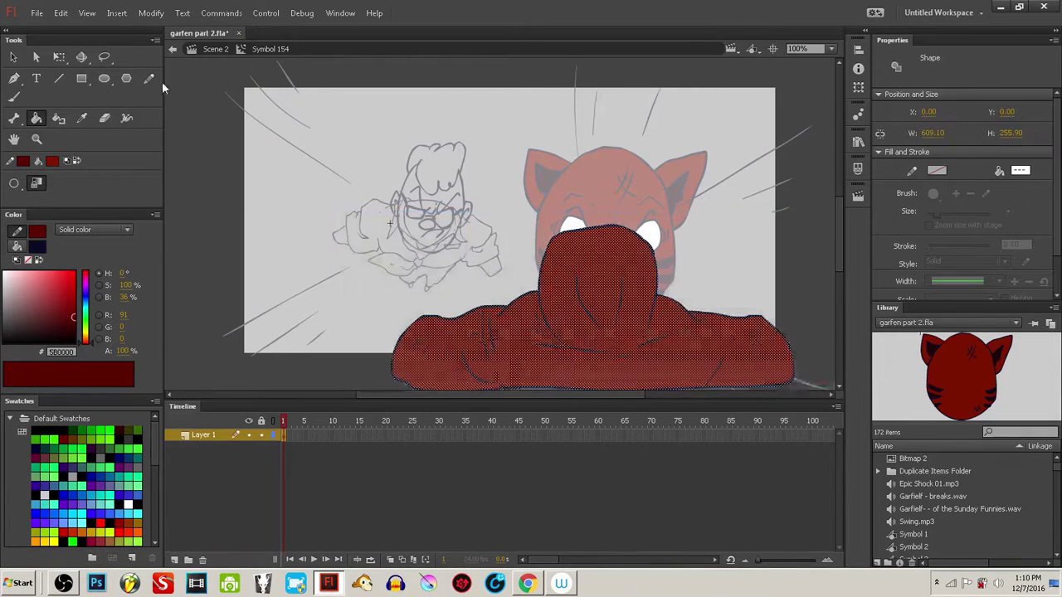
{"action": "left_click", "coordinate": [151, 13]}
{"action": "mouse_move", "coordinate": [189, 152]}
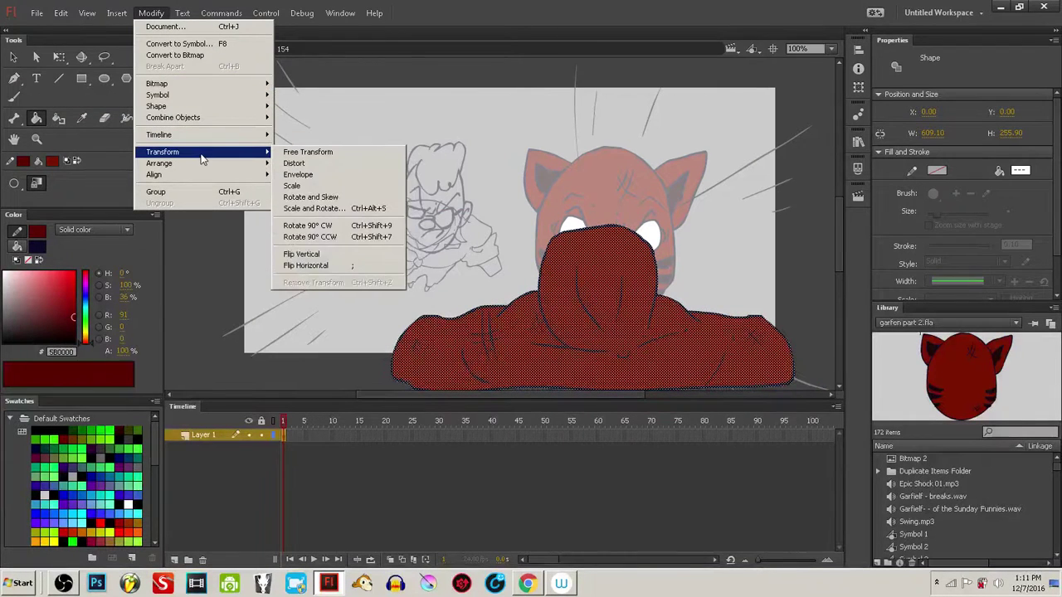
{"action": "mouse_move", "coordinate": [210, 99]}
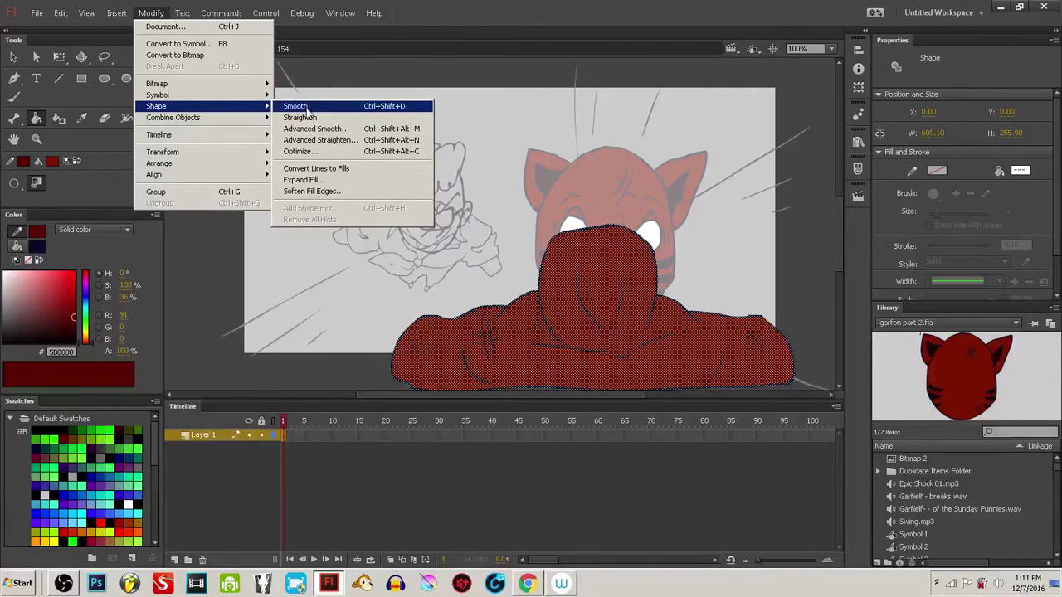
{"action": "left_click", "coordinate": [489, 19]}
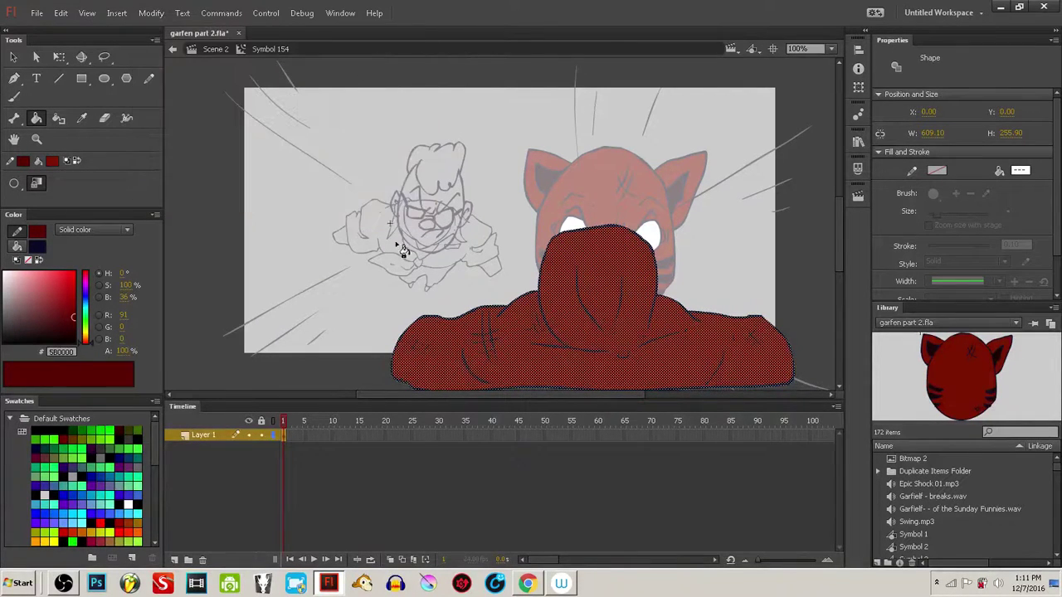
{"action": "left_click", "coordinate": [486, 259]}
{"action": "left_click_drag", "start_coordinate": [544, 322], "coordinate": [518, 316]}
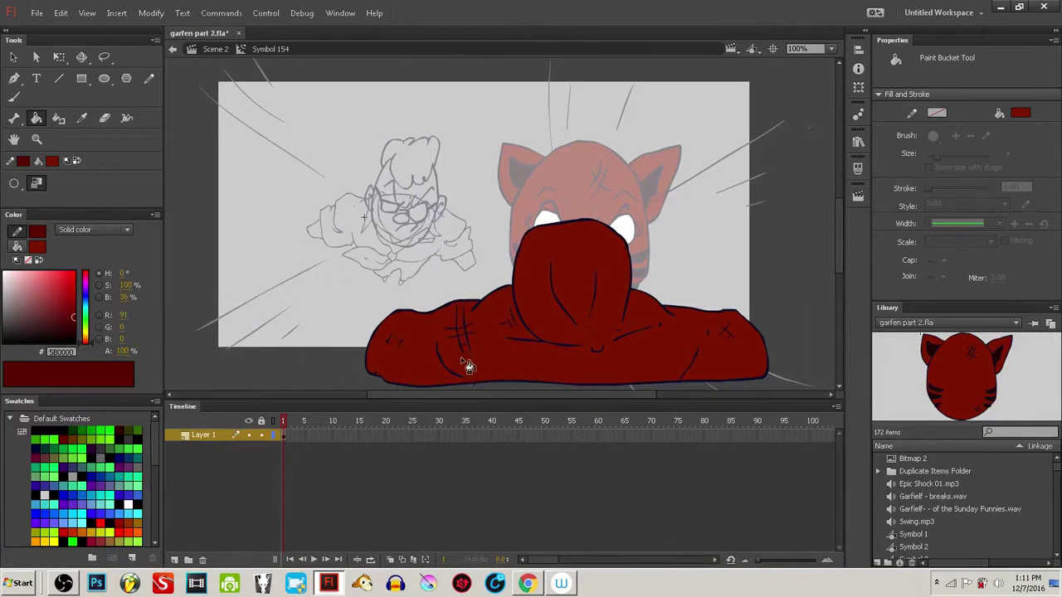
{"action": "key", "text": "b"}
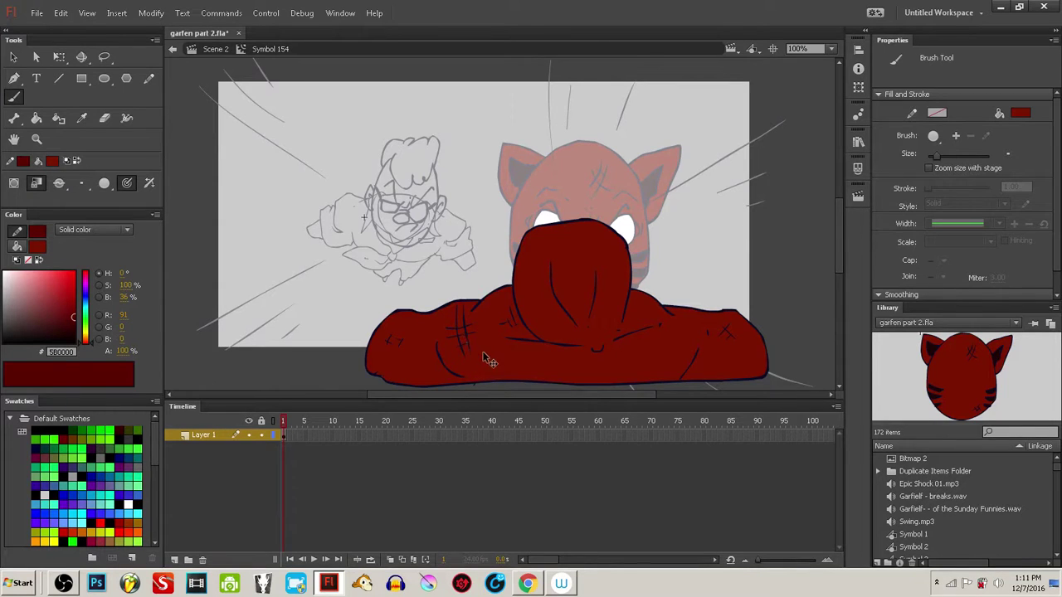
{"action": "key", "text": "ctrl+a"}
{"action": "key", "text": "ctrl+shift+a"}
{"action": "left_click", "coordinate": [36, 182]}
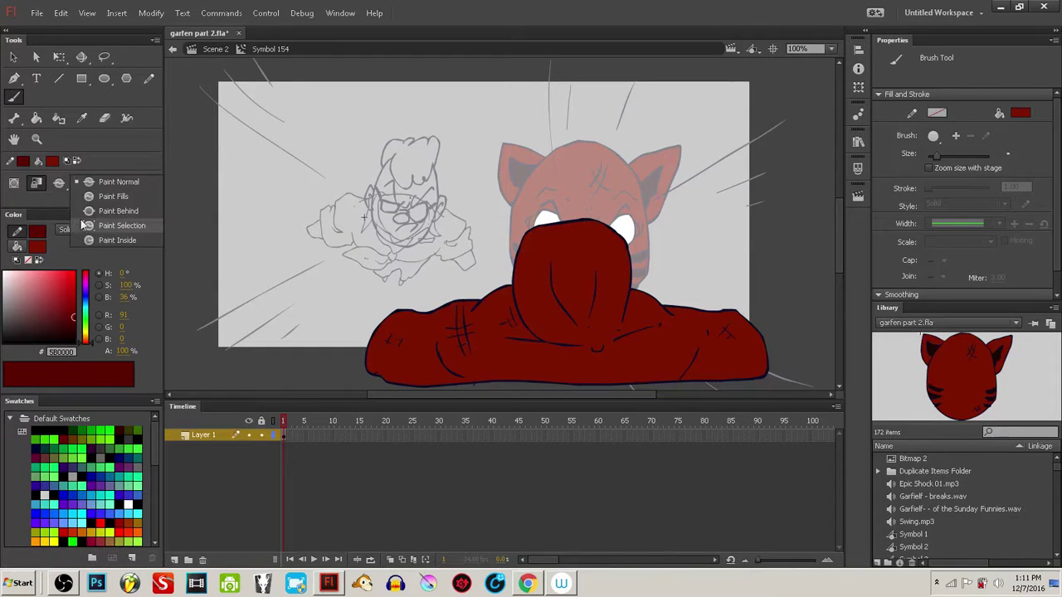
{"action": "left_click", "coordinate": [100, 225]}
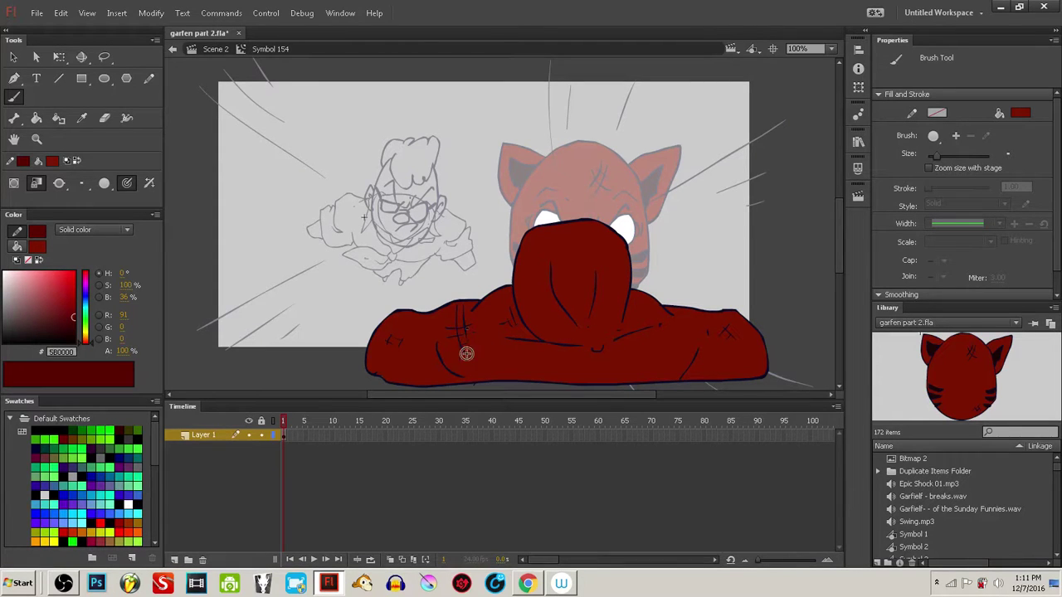
- Save the current custom keyboard shortcuts as a new layout preset named Shortcuts2016 and apply it
{"action": "left_click", "coordinate": [61, 13]}
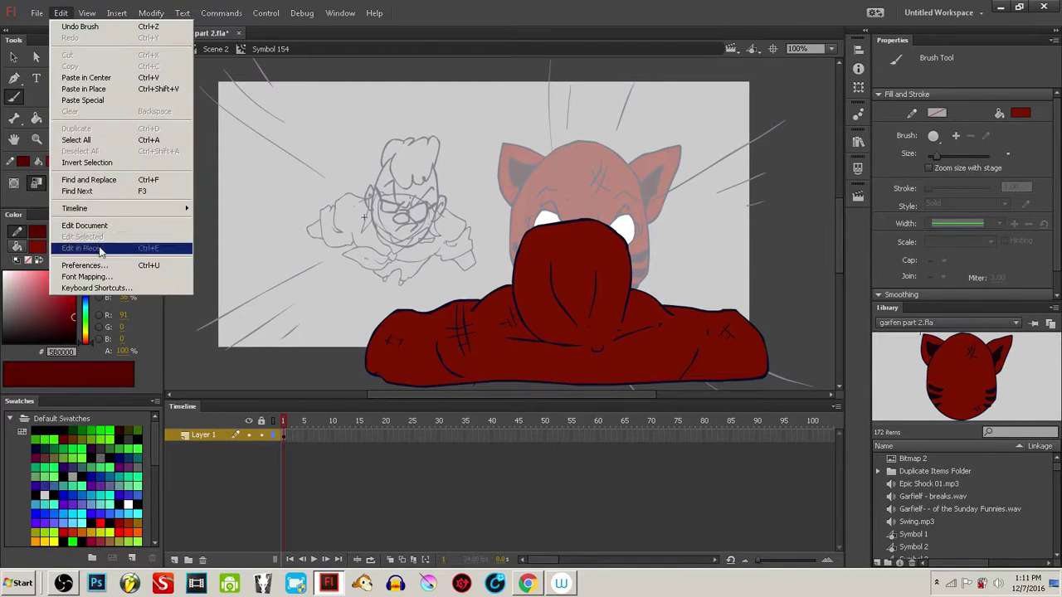
{"action": "left_click", "coordinate": [95, 288]}
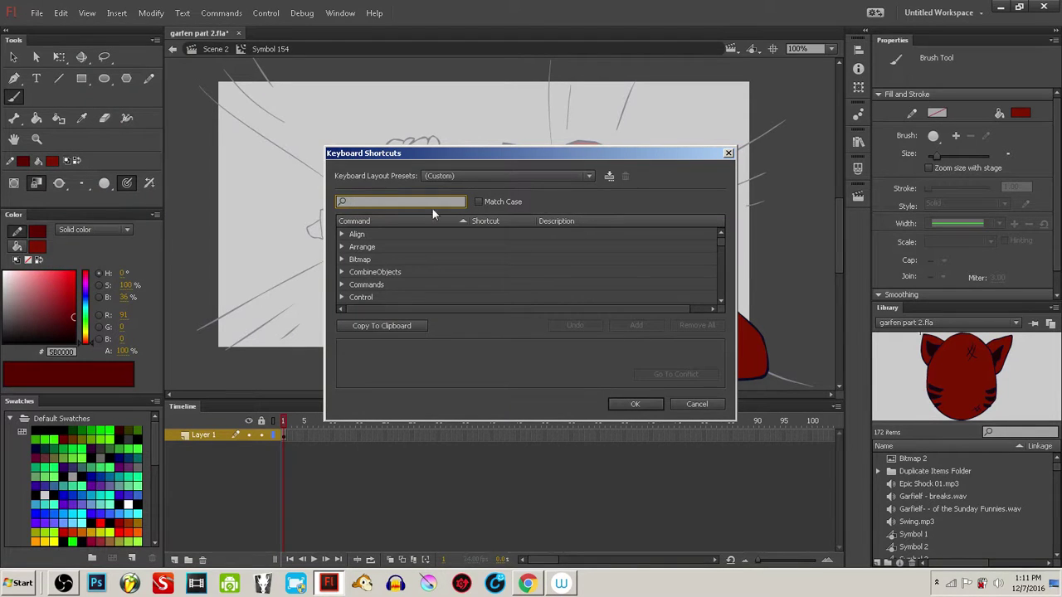
{"action": "left_click", "coordinate": [516, 176]}
{"action": "left_click", "coordinate": [673, 178]}
{"action": "left_click", "coordinate": [609, 176]}
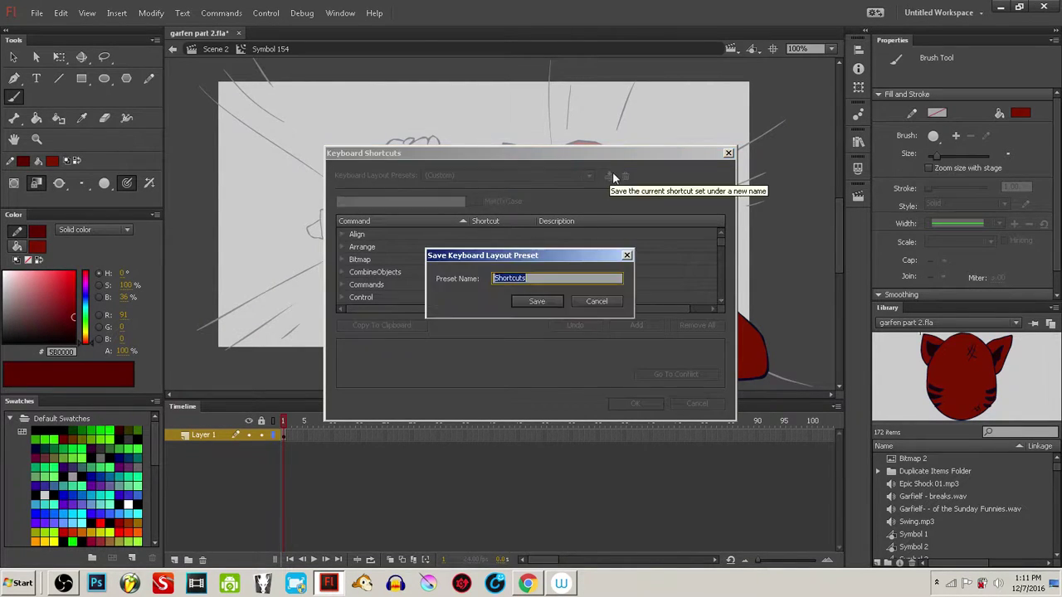
{"action": "left_click", "coordinate": [543, 278]}
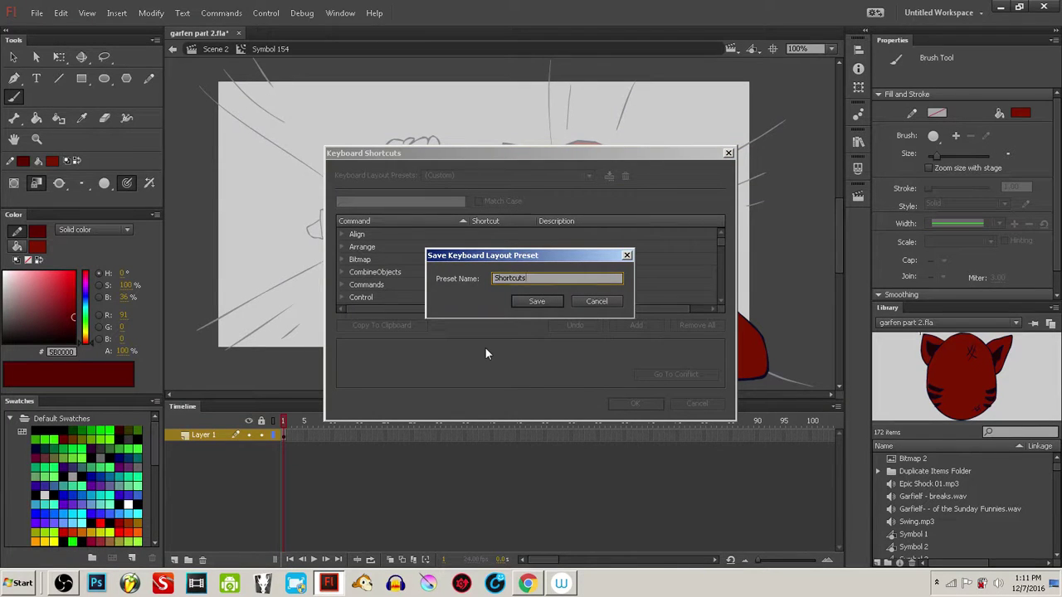
{"action": "type", "text": "2016"}
{"action": "left_click", "coordinate": [543, 303]}
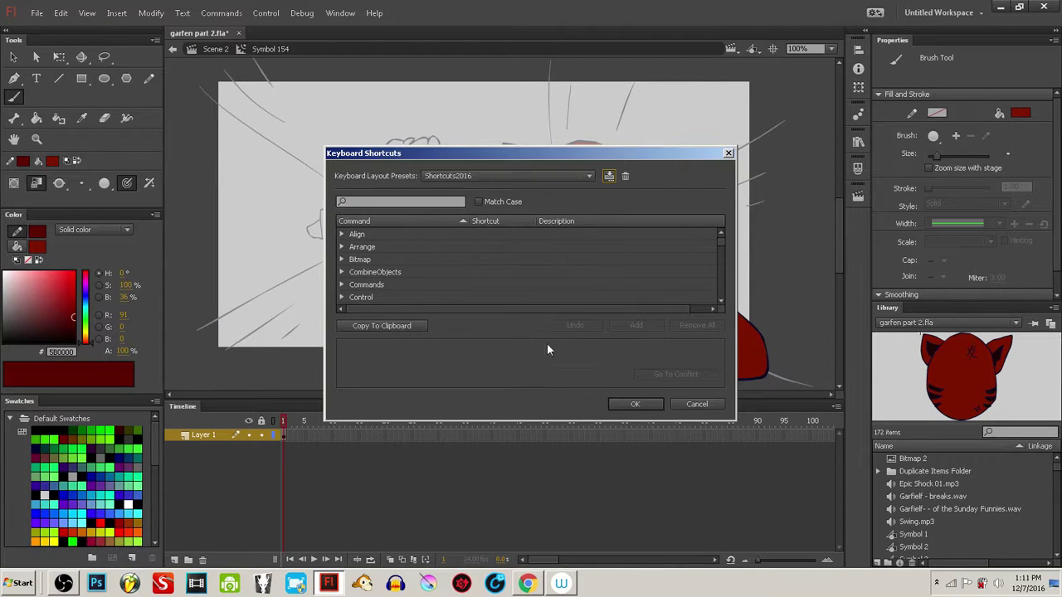
{"action": "left_click", "coordinate": [632, 404]}
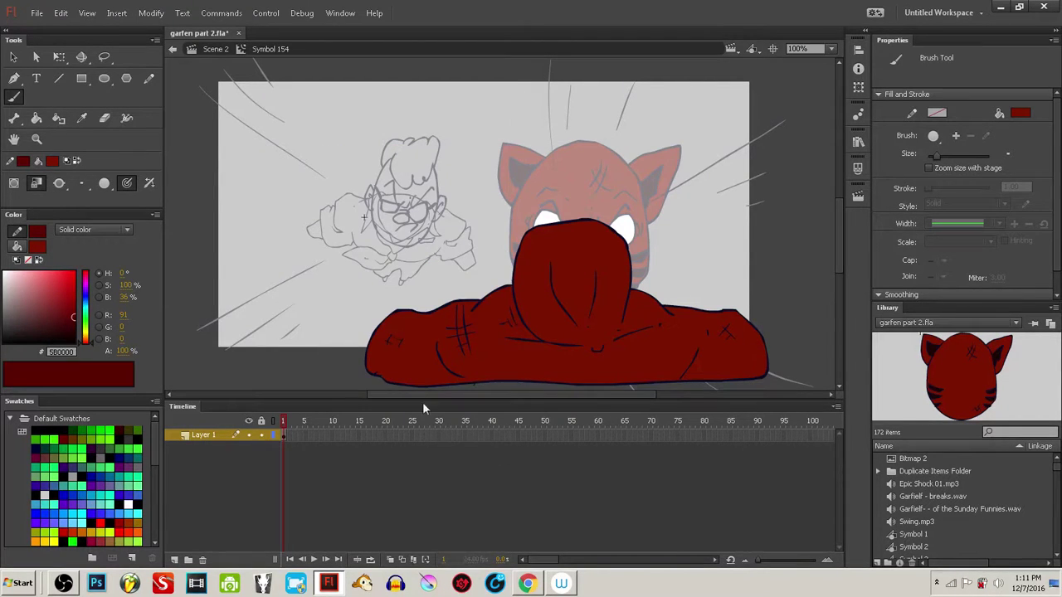
- Search the keyboard shortcut settings for the smooth commands and check their assigned shortcuts, leaving the settings unchanged
{"action": "left_click", "coordinate": [62, 13]}
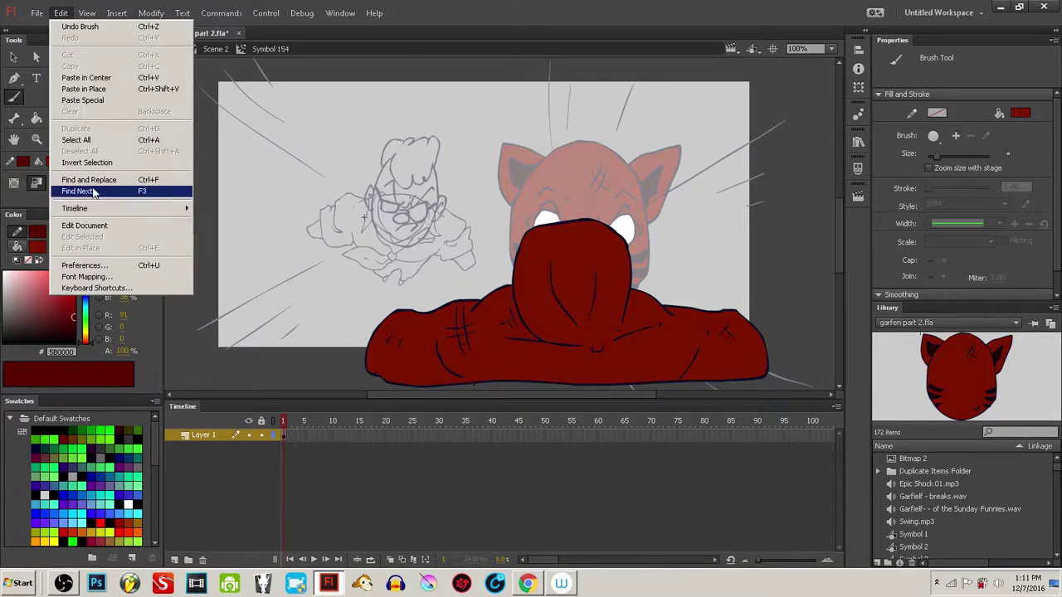
{"action": "left_click", "coordinate": [97, 288]}
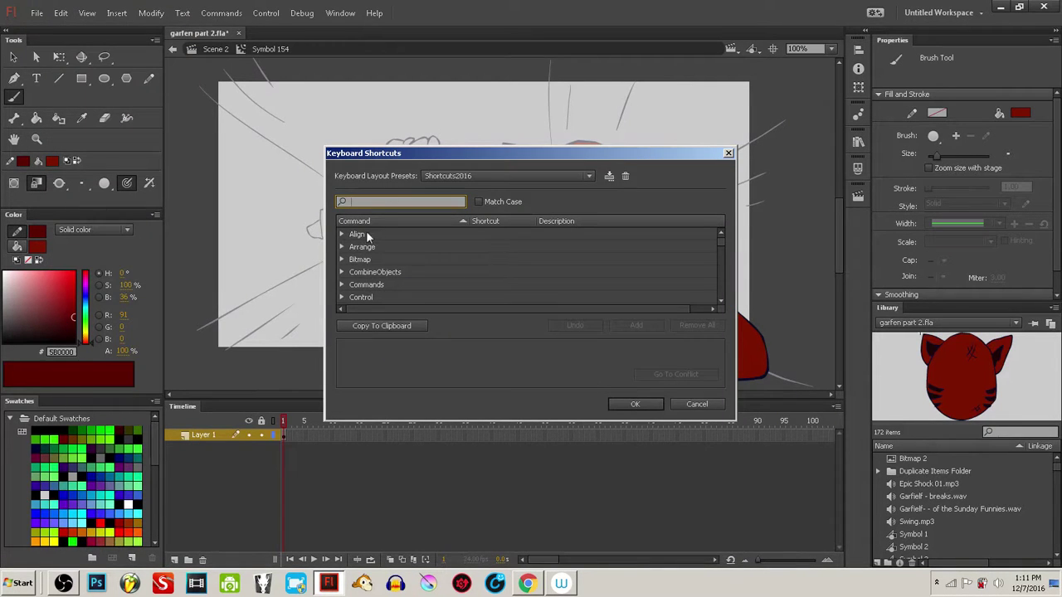
{"action": "left_click_drag", "start_coordinate": [723, 243], "coordinate": [723, 268]}
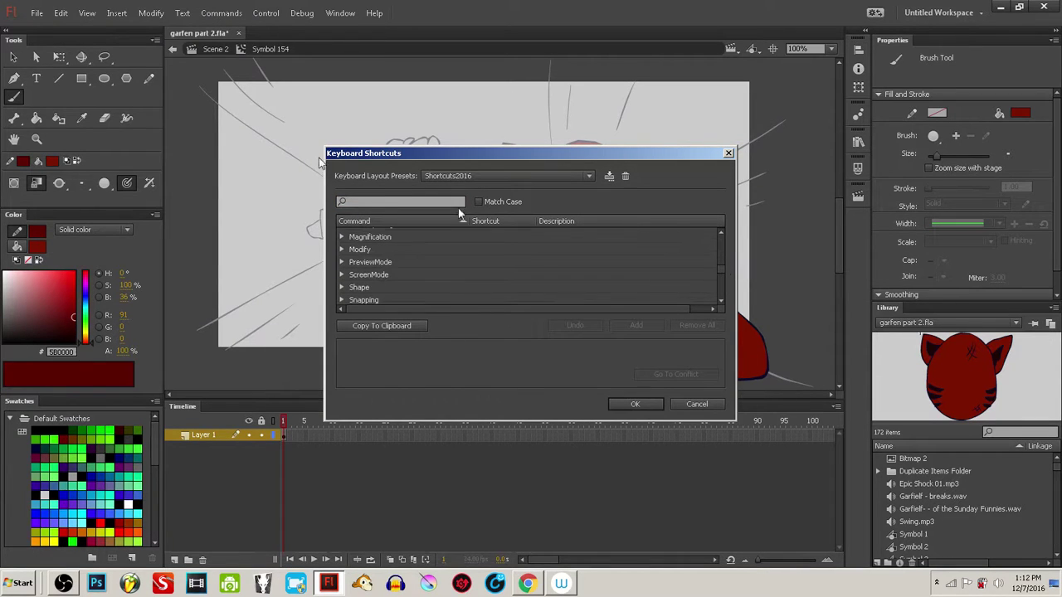
{"action": "left_click", "coordinate": [342, 249]}
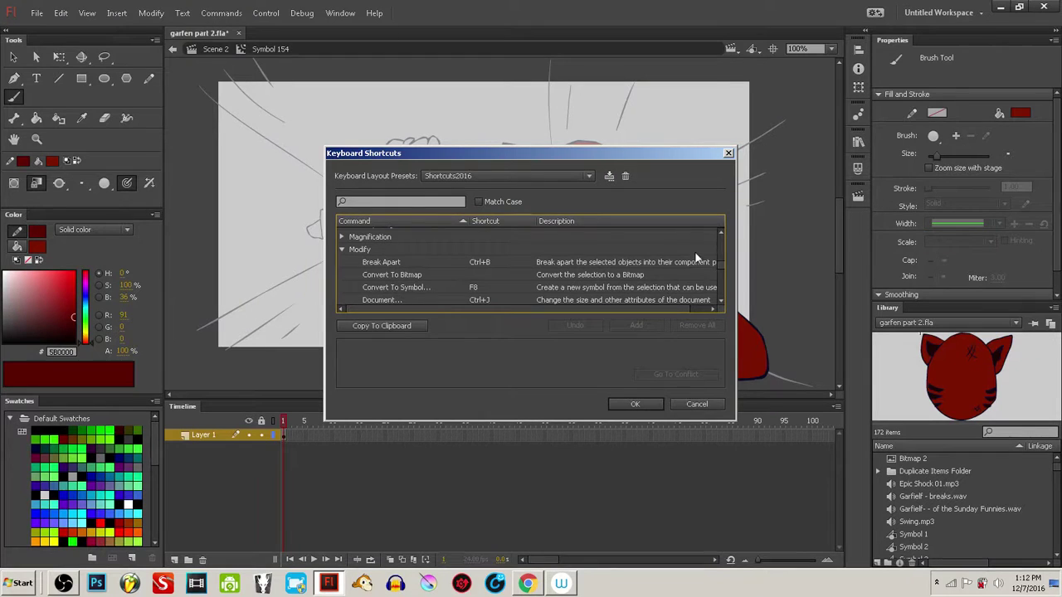
{"action": "left_click_drag", "start_coordinate": [723, 263], "coordinate": [711, 267]}
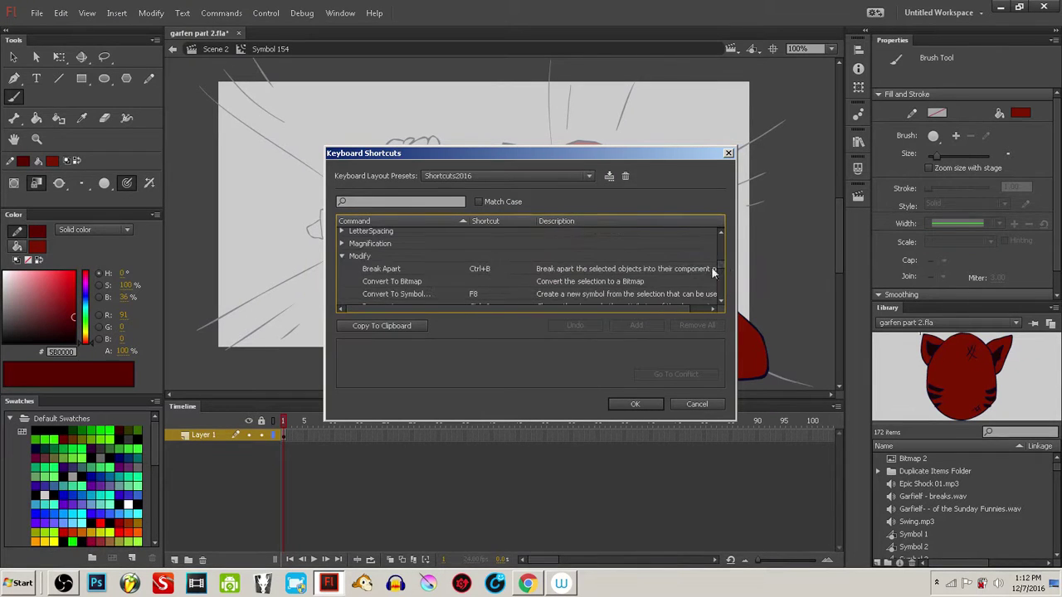
{"action": "left_click", "coordinate": [342, 257]}
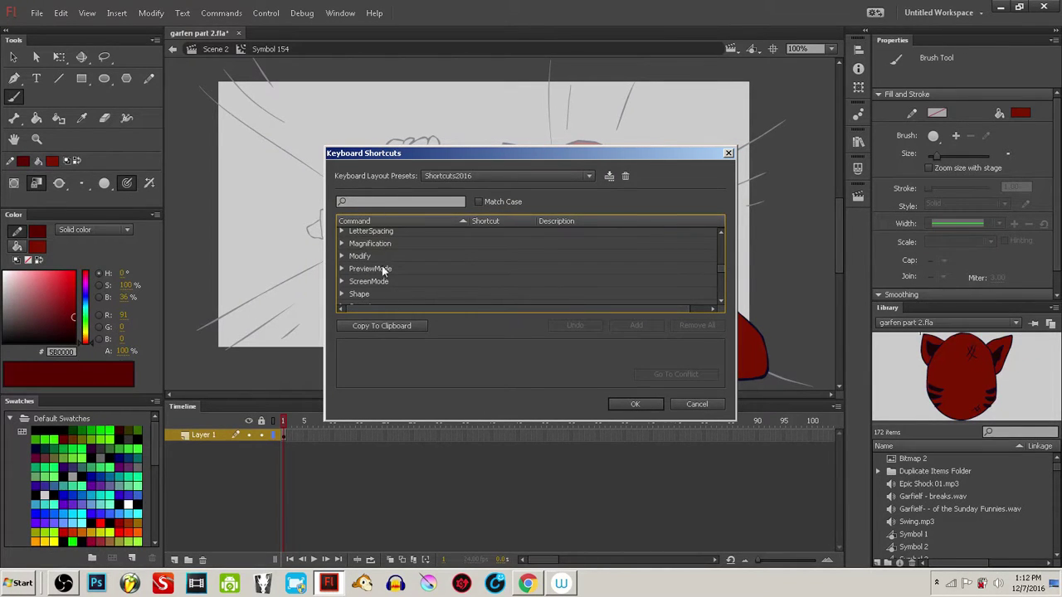
{"action": "left_click", "coordinate": [342, 294]}
{"action": "scroll", "coordinate": [720, 263], "scroll_direction": "down", "scroll_amount": 2}
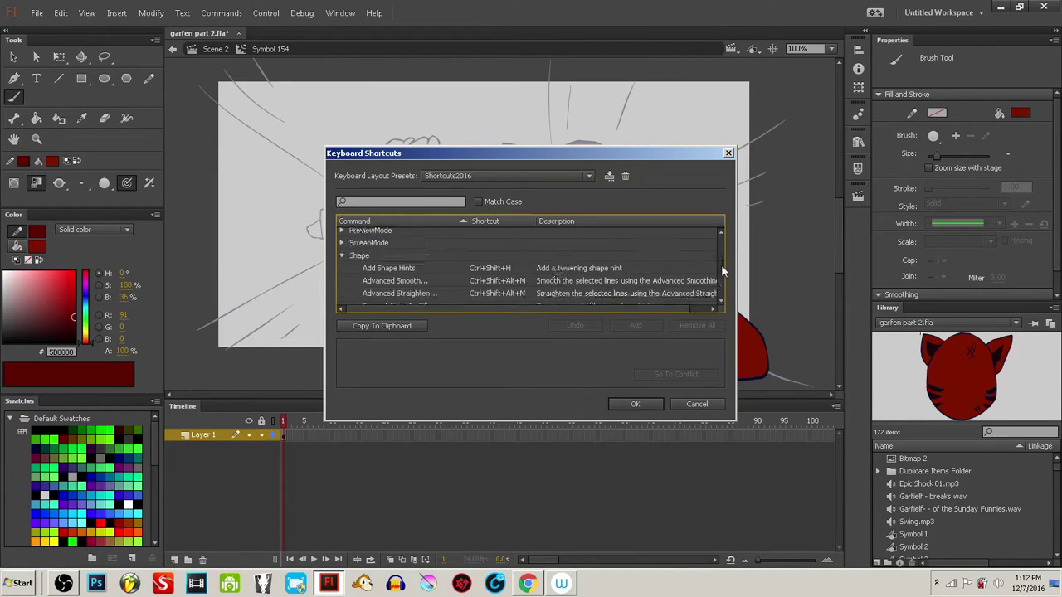
{"action": "left_click_drag", "start_coordinate": [721, 264], "coordinate": [722, 273]}
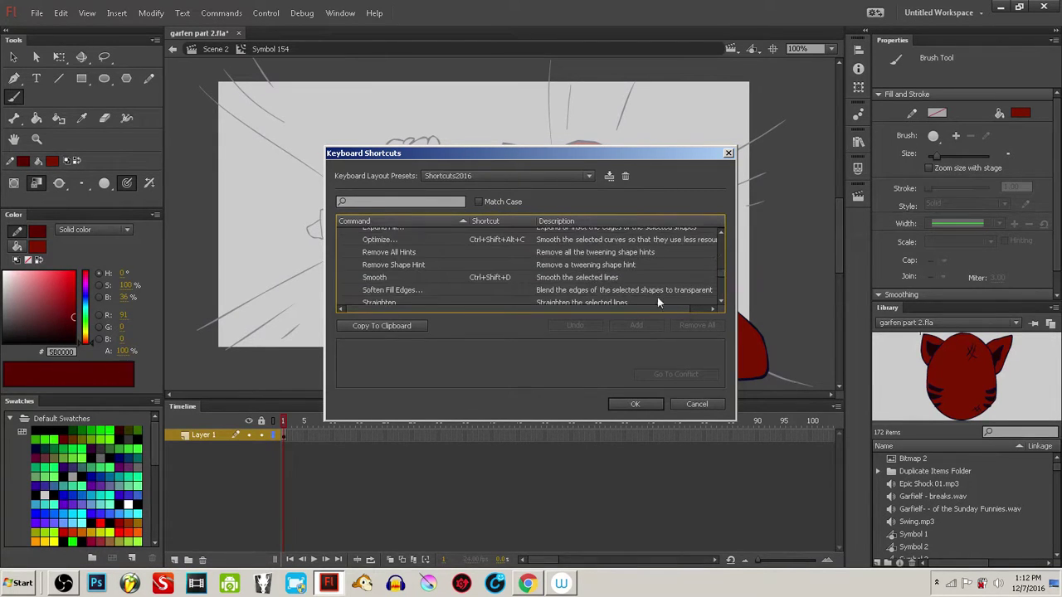
{"action": "left_click", "coordinate": [516, 279]}
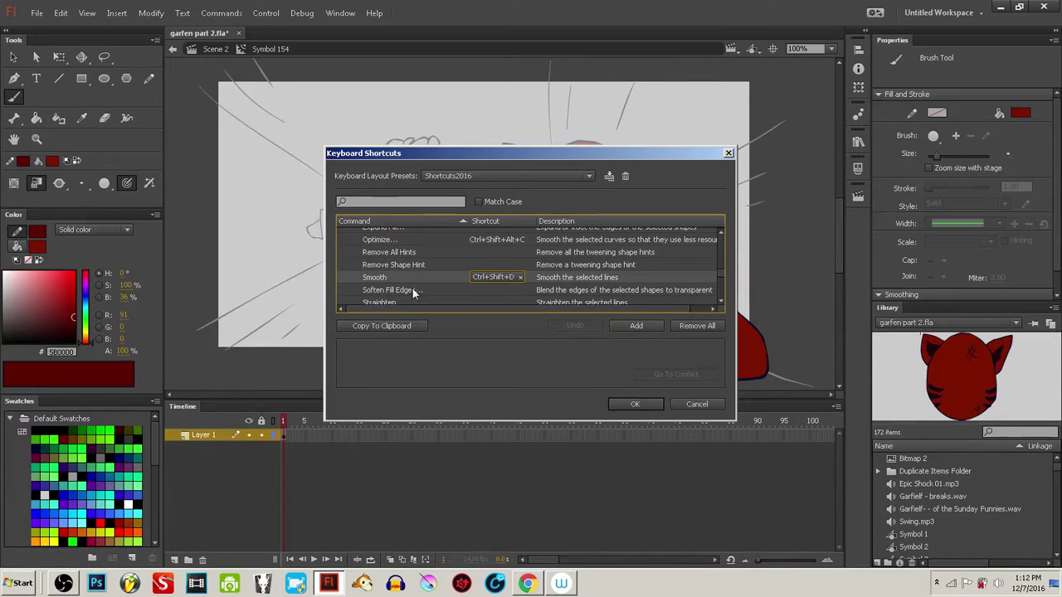
{"action": "left_click", "coordinate": [421, 200]}
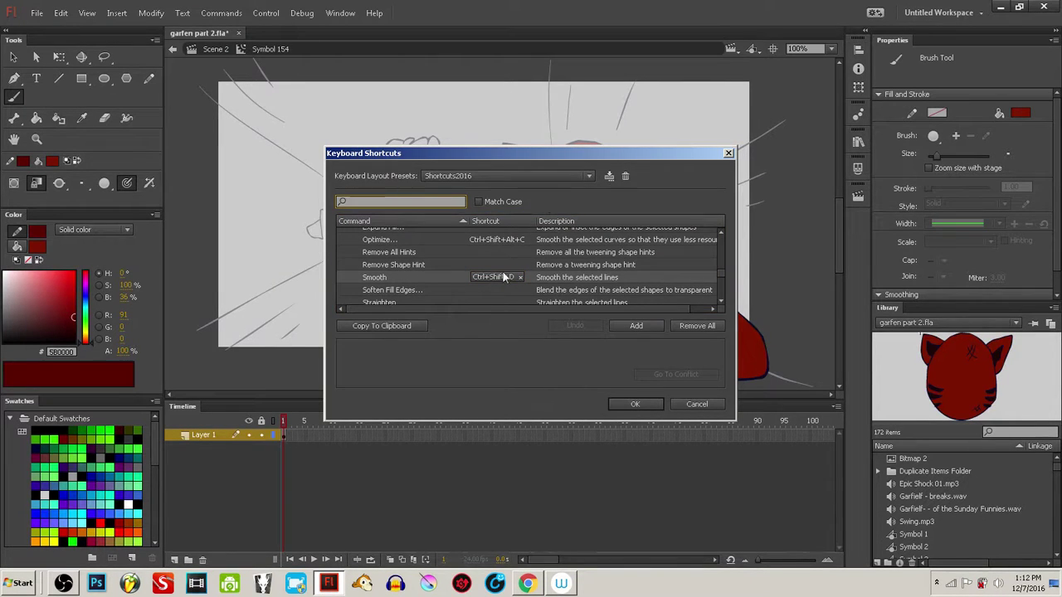
{"action": "type", "text": "smooth"}
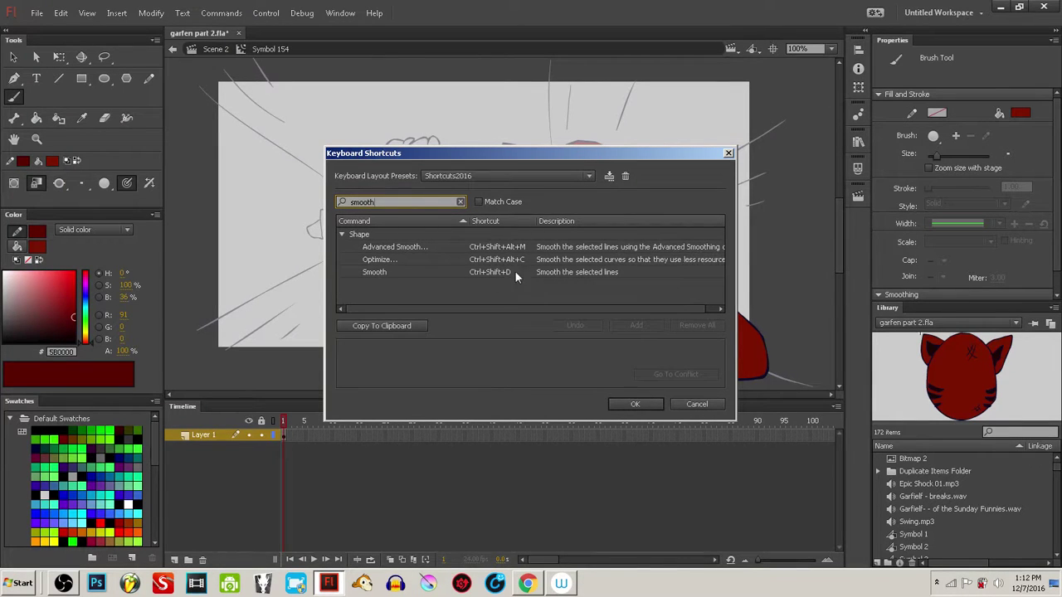
{"action": "left_click", "coordinate": [701, 406]}
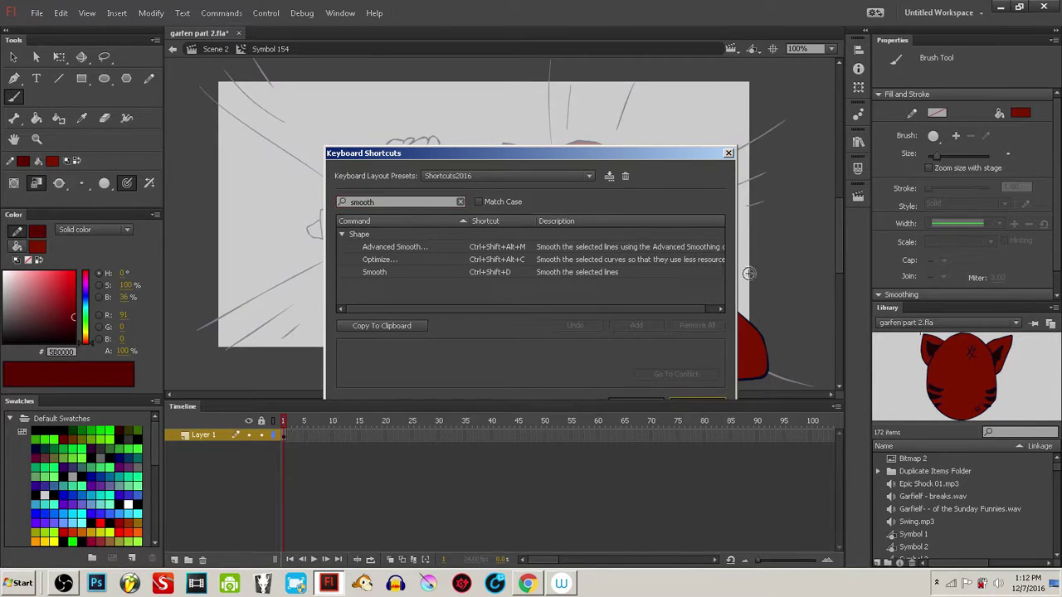
{"action": "left_click", "coordinate": [670, 357], "text": "ctrl"}
{"action": "left_click", "coordinate": [794, 301], "text": "ctrl"}
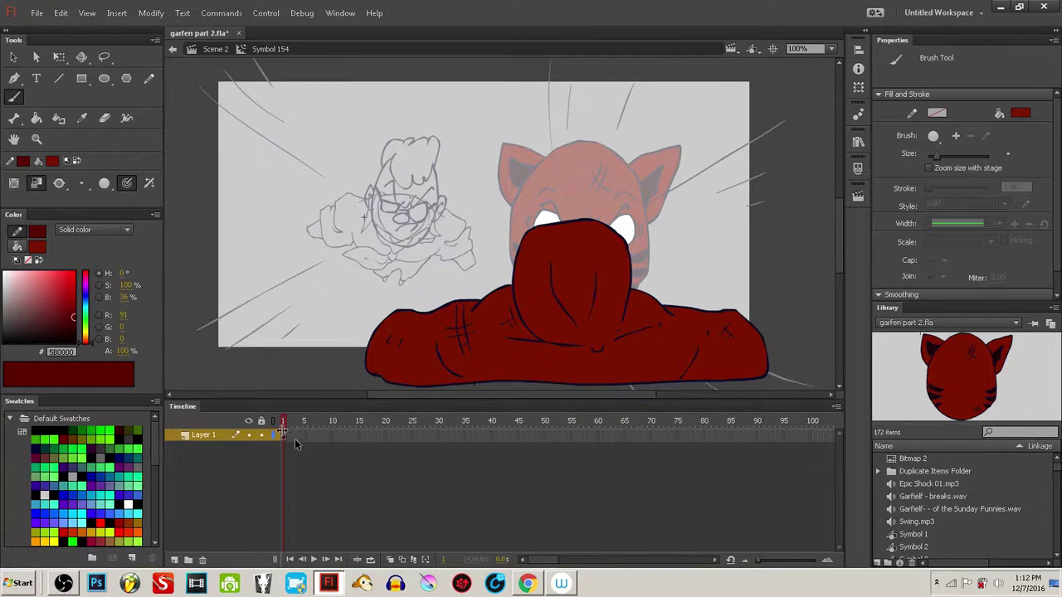
{"action": "key", "text": "ctrl+a"}
{"action": "left_click", "coordinate": [810, 296], "text": "ctrl"}
- Draw thin dark red pencil lines marking the shading boundaries along the body's shoulders, arms and lower chest
{"action": "key", "text": "y"}
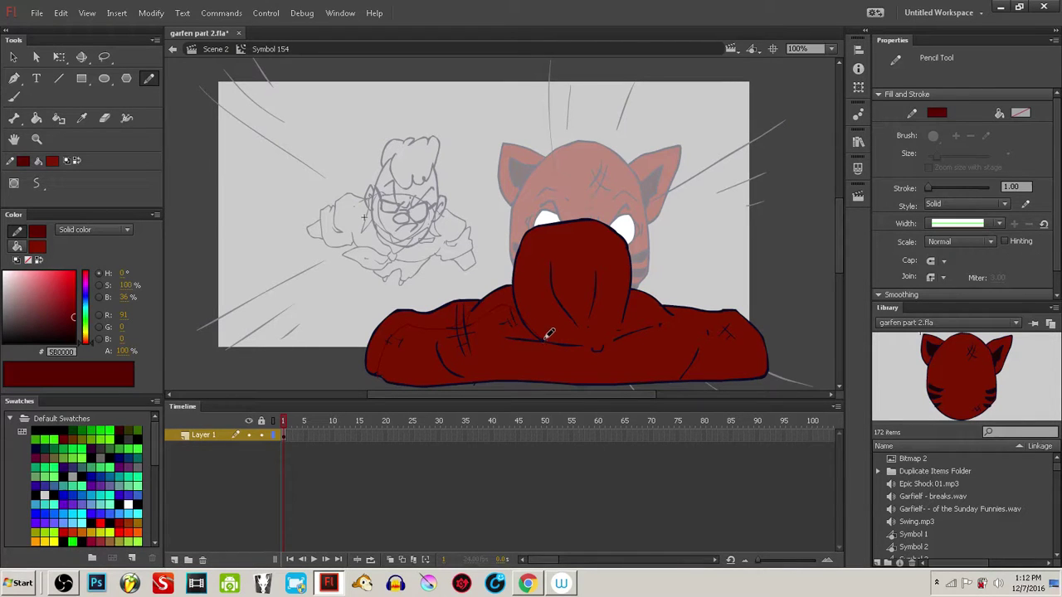
{"action": "left_click_drag", "start_coordinate": [715, 308], "coordinate": [699, 307]}
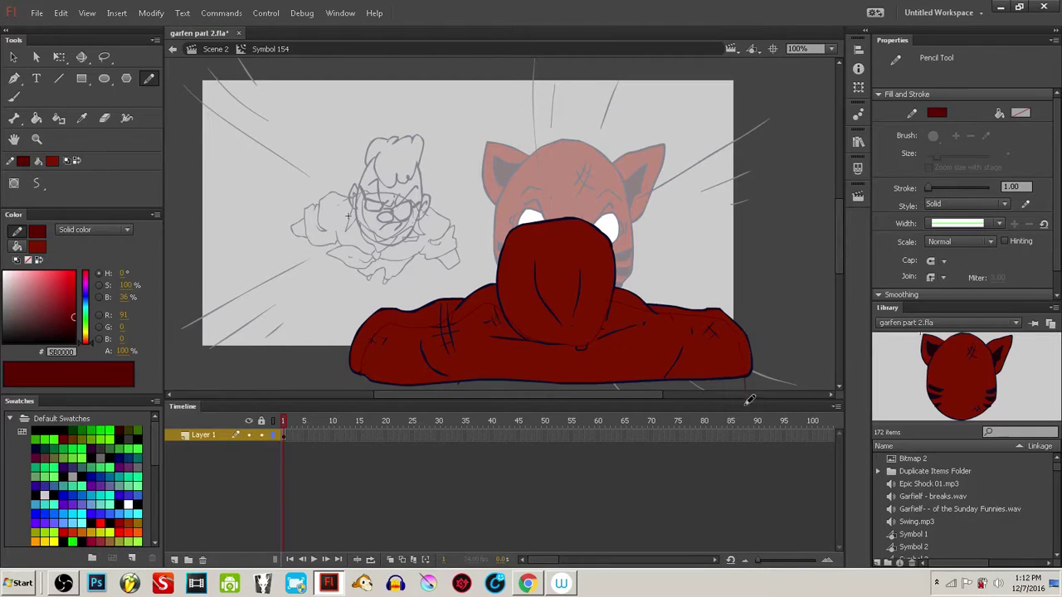
{"action": "scroll", "coordinate": [675, 344], "scroll_direction": "down", "scroll_amount": 2}
{"action": "scroll", "coordinate": [675, 344], "scroll_direction": "left", "scroll_amount": 1}
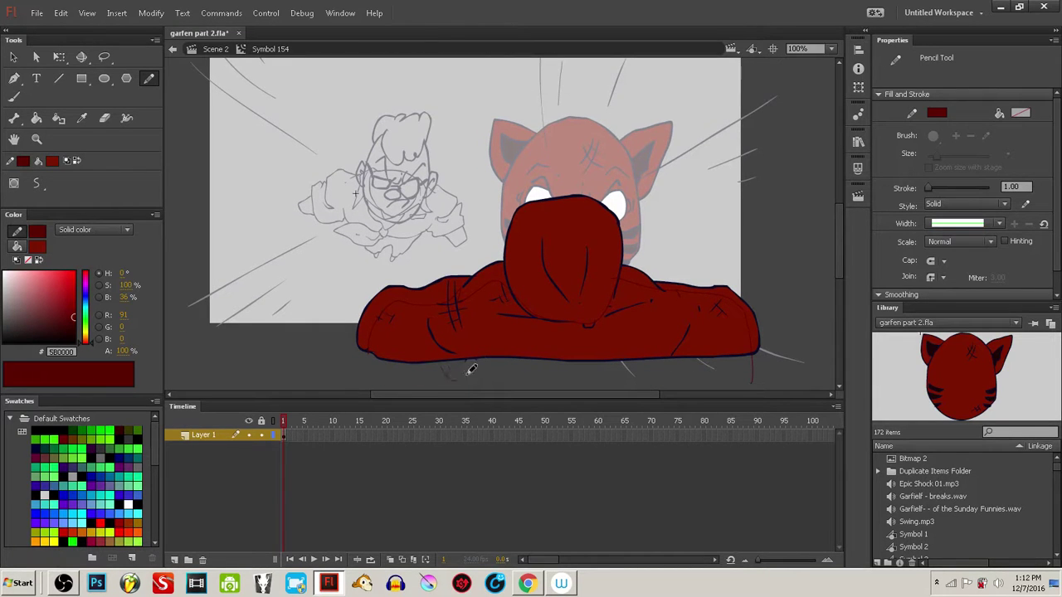
{"action": "scroll", "coordinate": [630, 355], "scroll_direction": "right", "scroll_amount": 3}
{"action": "scroll", "coordinate": [630, 355], "scroll_direction": "down", "scroll_amount": 1}
{"action": "scroll", "coordinate": [583, 367], "scroll_direction": "up", "scroll_amount": 2}
{"action": "scroll", "coordinate": [583, 367], "scroll_direction": "left", "scroll_amount": 2}
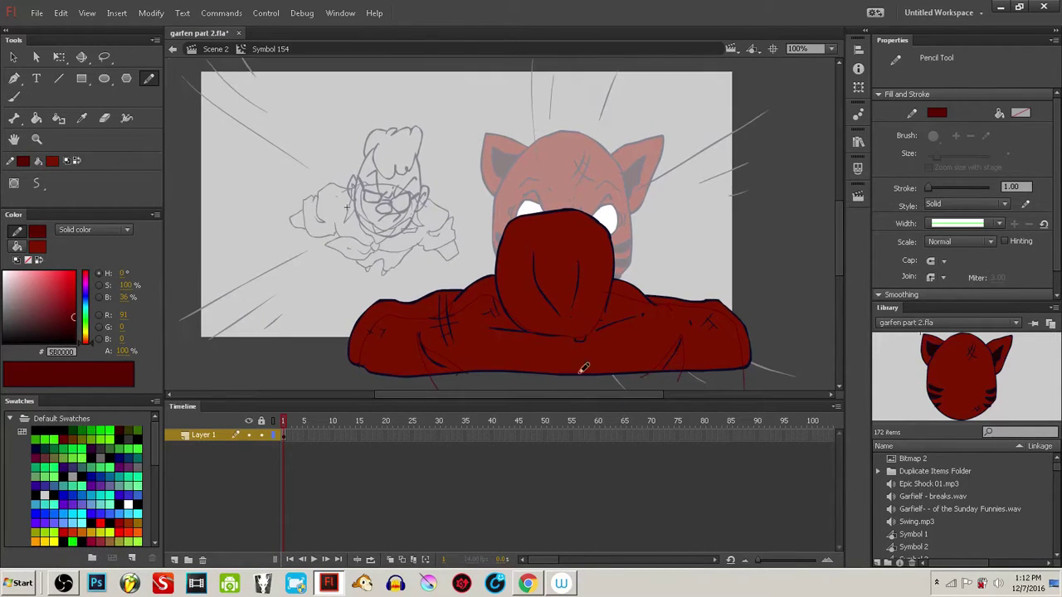
{"action": "scroll", "coordinate": [622, 335], "scroll_direction": "up", "scroll_amount": 3}
{"action": "scroll", "coordinate": [622, 334], "scroll_direction": "right", "scroll_amount": 2}
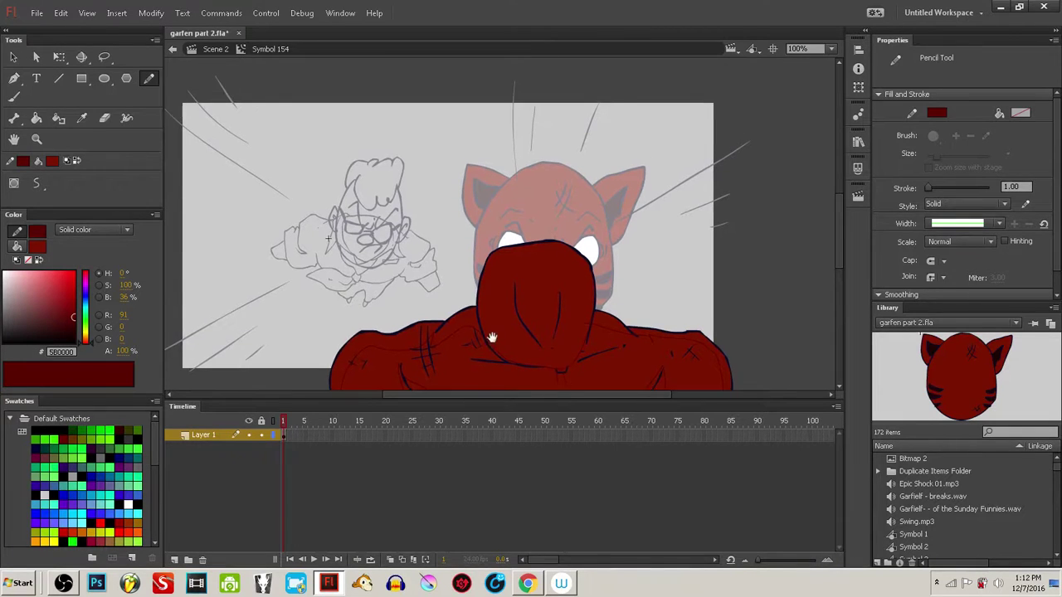
- Add pencil shading lines around the neck and down the centre of the chest
{"action": "left_click_drag", "start_coordinate": [491, 338], "coordinate": [502, 283]}
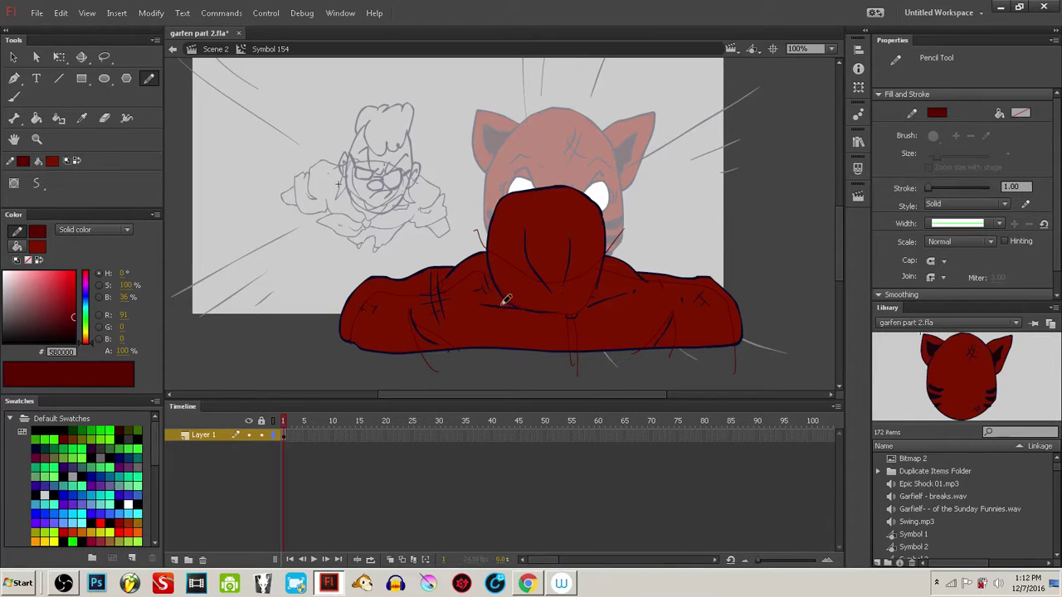
{"action": "left_click_drag", "start_coordinate": [476, 235], "coordinate": [486, 252]}
{"action": "left_click_drag", "start_coordinate": [613, 234], "coordinate": [605, 253]}
{"action": "left_click_drag", "start_coordinate": [450, 354], "coordinate": [496, 351]}
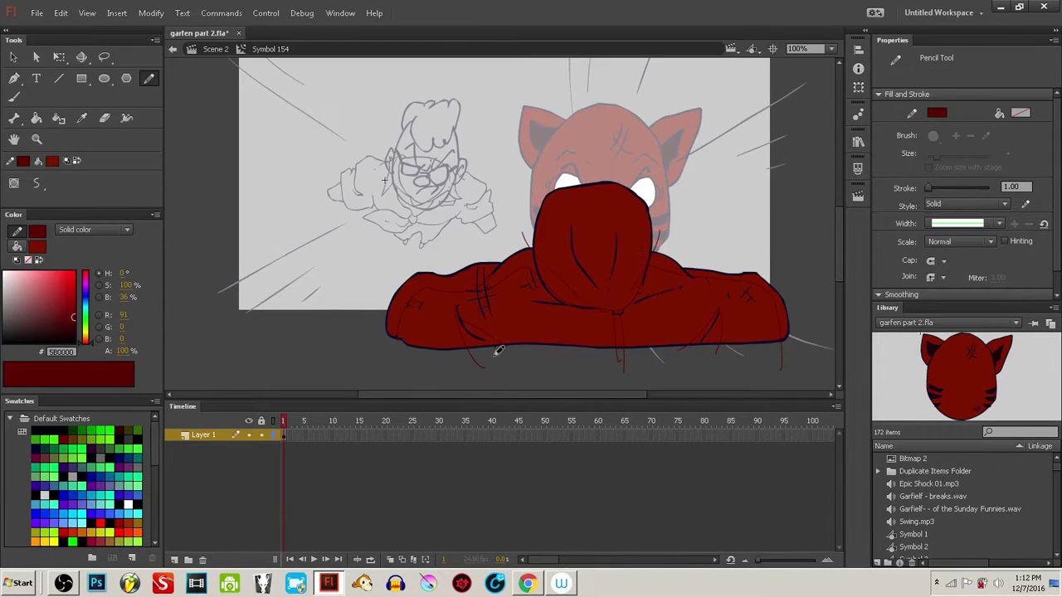
- Return to Scene 2, deselect the body and set the stroke colour to orange #D07D00
{"action": "left_click", "coordinate": [173, 50]}
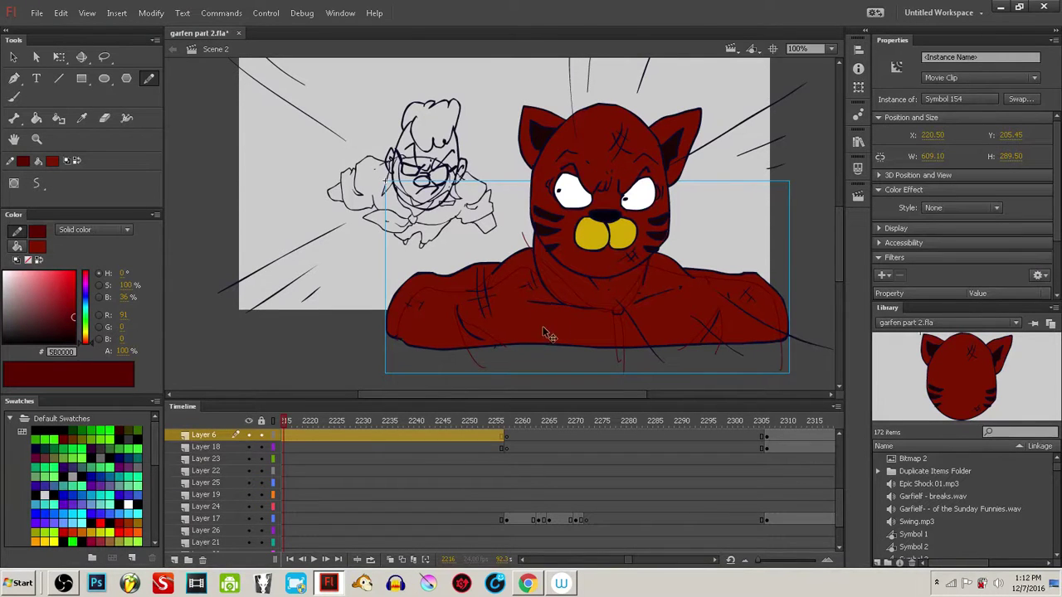
{"action": "left_click", "coordinate": [301, 340]}
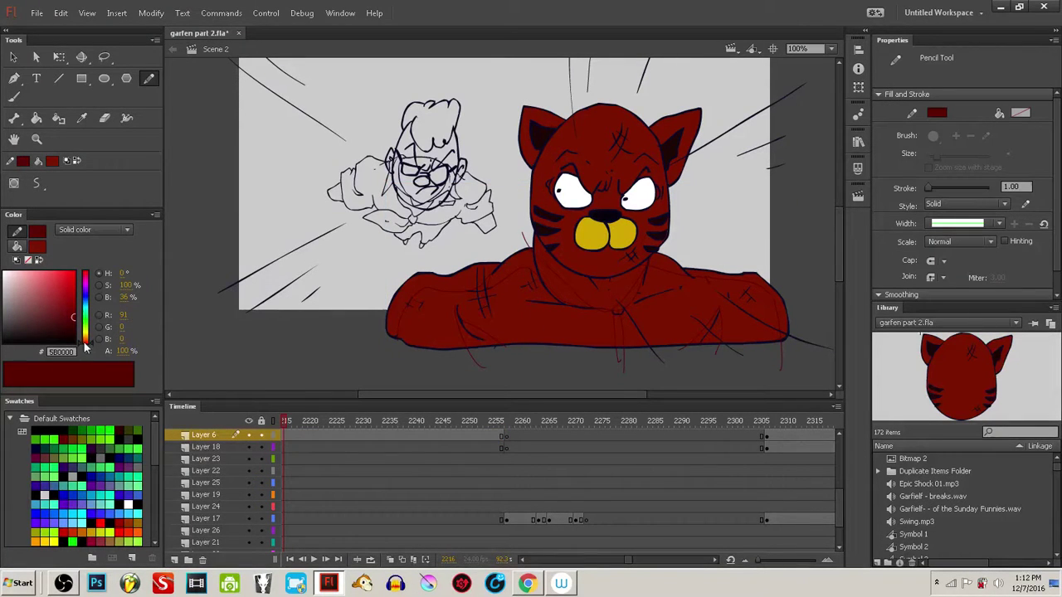
{"action": "left_click", "coordinate": [85, 336]}
{"action": "left_click", "coordinate": [76, 305]}
{"action": "left_click_drag", "start_coordinate": [78, 304], "coordinate": [83, 284]}
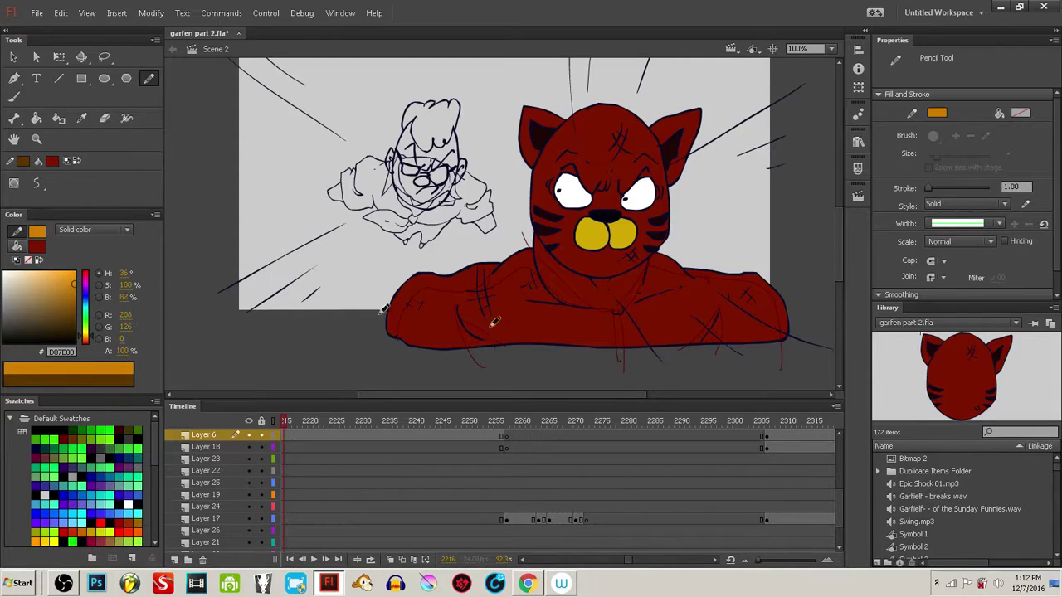
- Reopen the body symbol, paste the orange cat artwork as a colour reference and move it clear of the body
{"action": "left_click", "coordinate": [532, 335], "text": "ctrl"}
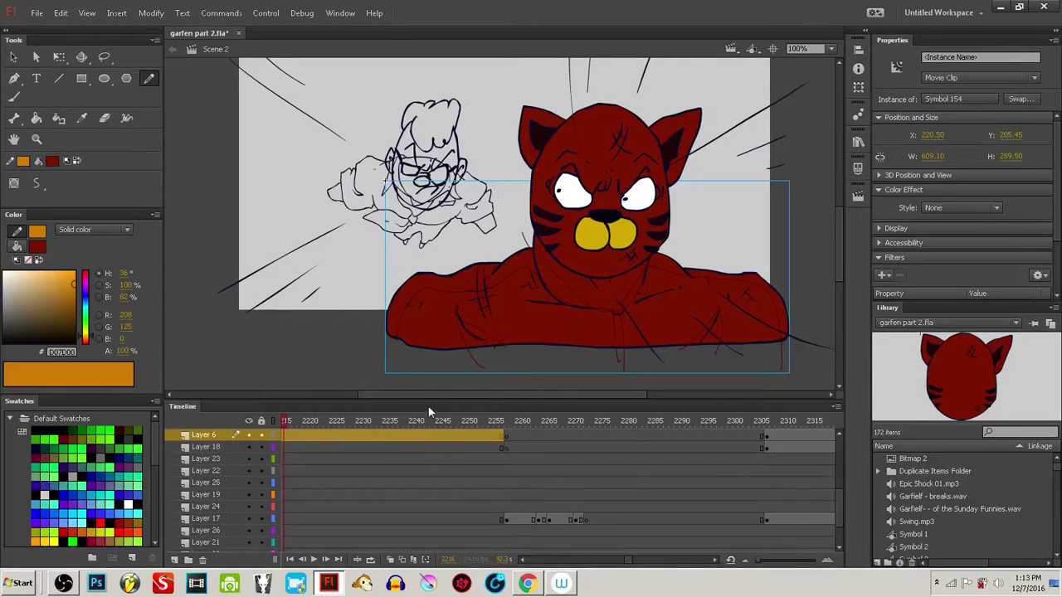
{"action": "key", "text": "ctrl+e"}
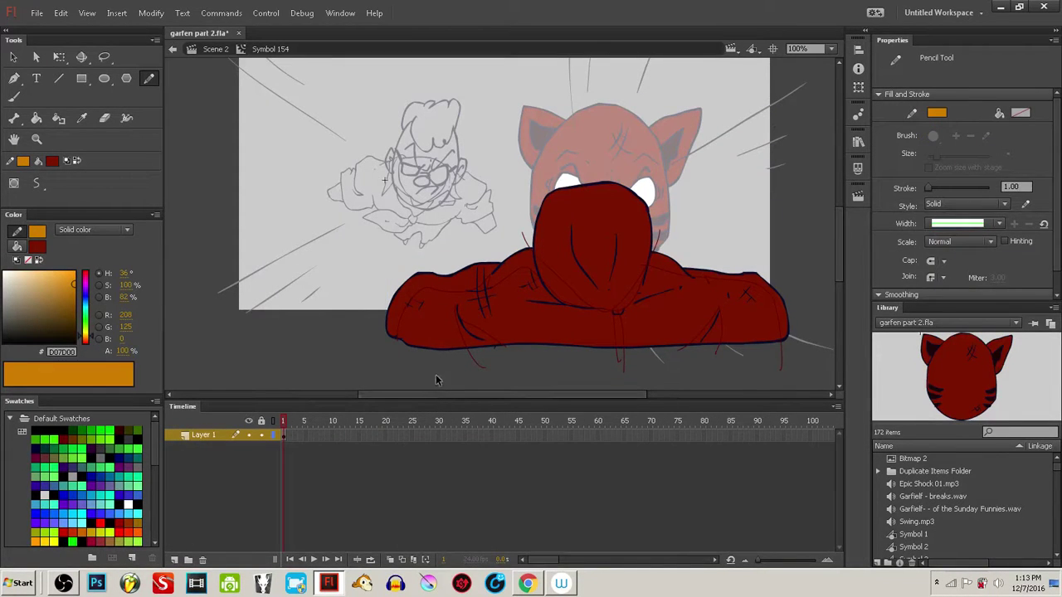
{"action": "key", "text": "ctrl+v"}
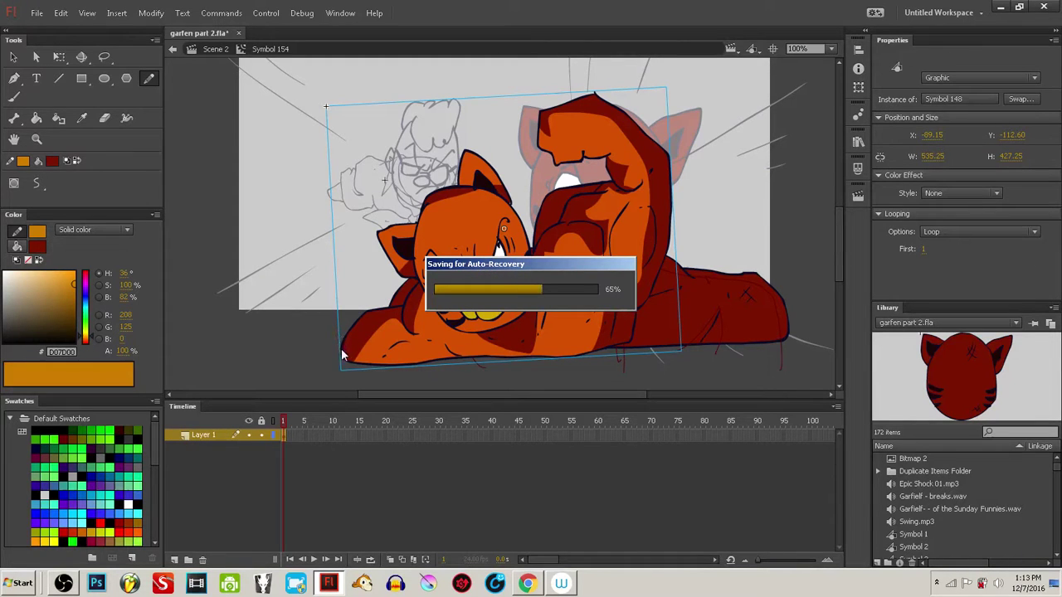
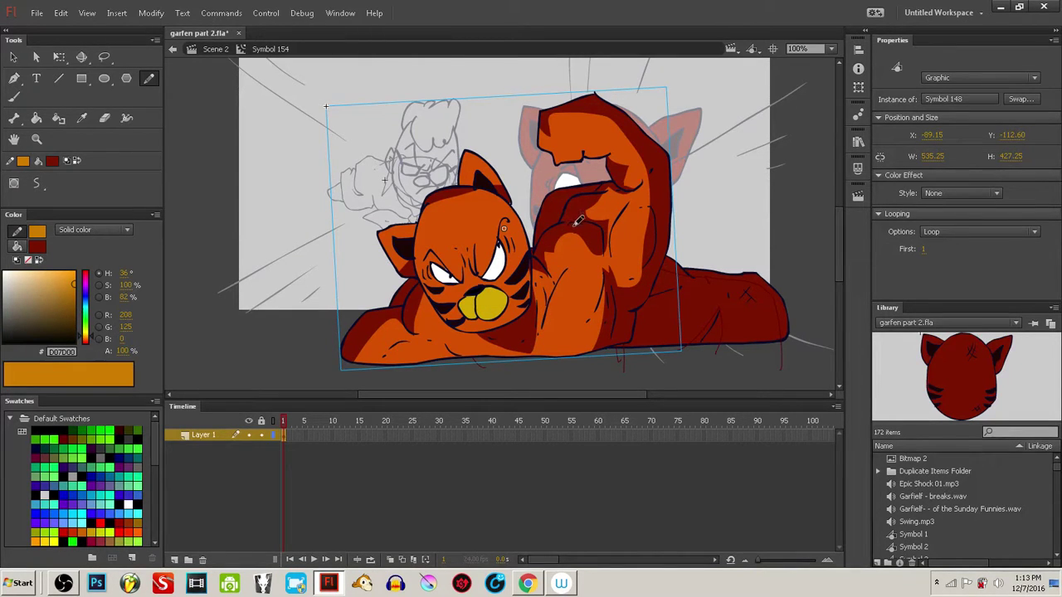
{"action": "left_click_drag", "start_coordinate": [576, 228], "coordinate": [258, 191]}
{"action": "left_click", "coordinate": [485, 232], "text": "ctrl"}
- Sample the reference cat's orange and fill the lit areas of the chest, arms and neck, keeping the hood-shaped area dark red
{"action": "key", "text": "i"}
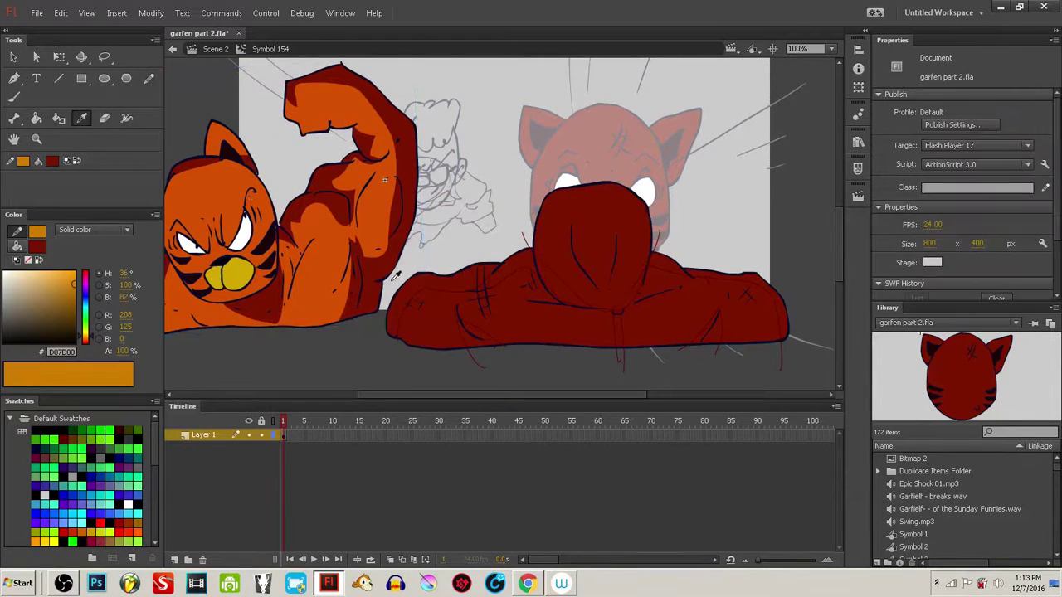
{"action": "left_click", "coordinate": [336, 291]}
{"action": "left_click", "coordinate": [549, 336]}
{"action": "left_click", "coordinate": [599, 249]}
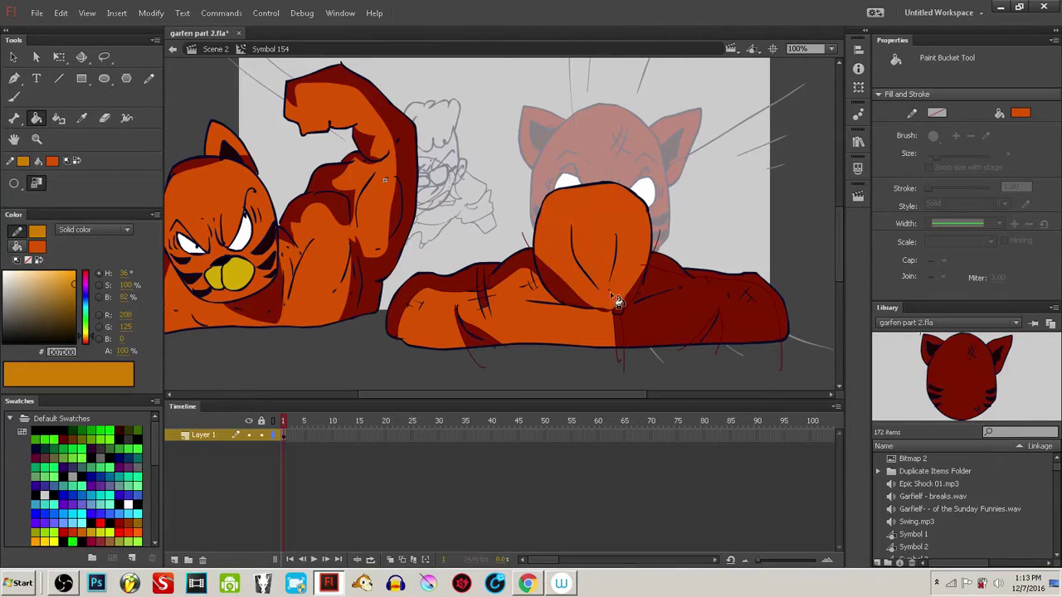
{"action": "key", "text": "ctrl+z"}
{"action": "left_click", "coordinate": [645, 313]}
{"action": "left_click", "coordinate": [588, 309]}
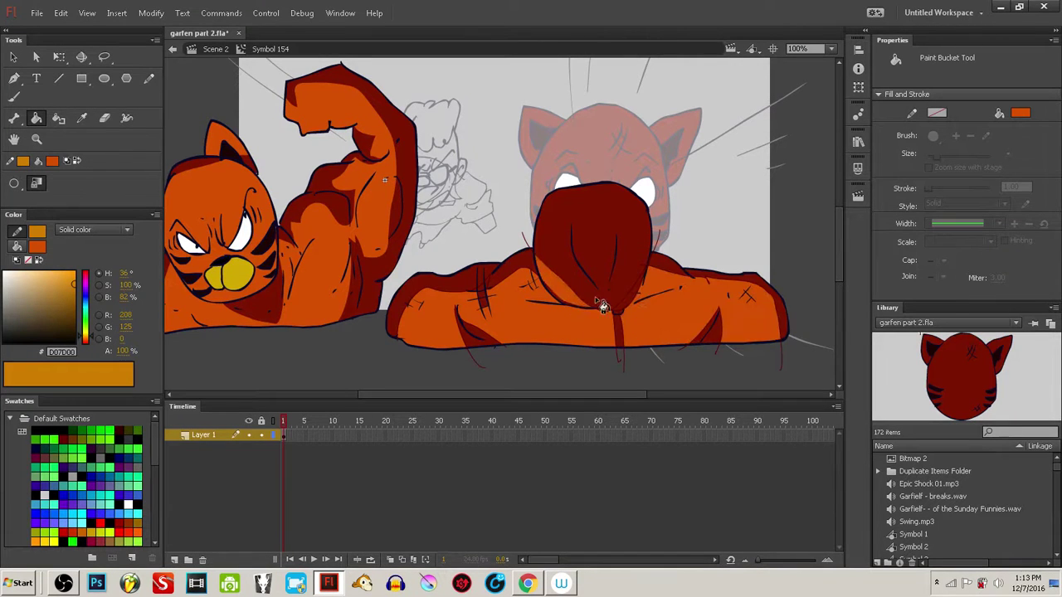
{"action": "left_click", "coordinate": [624, 316]}
{"action": "left_click_drag", "start_coordinate": [529, 331], "coordinate": [547, 359]}
- Remove the pencil guide strokes from the body artwork and delete the orange reference cat
{"action": "key", "text": "ctrl+a"}
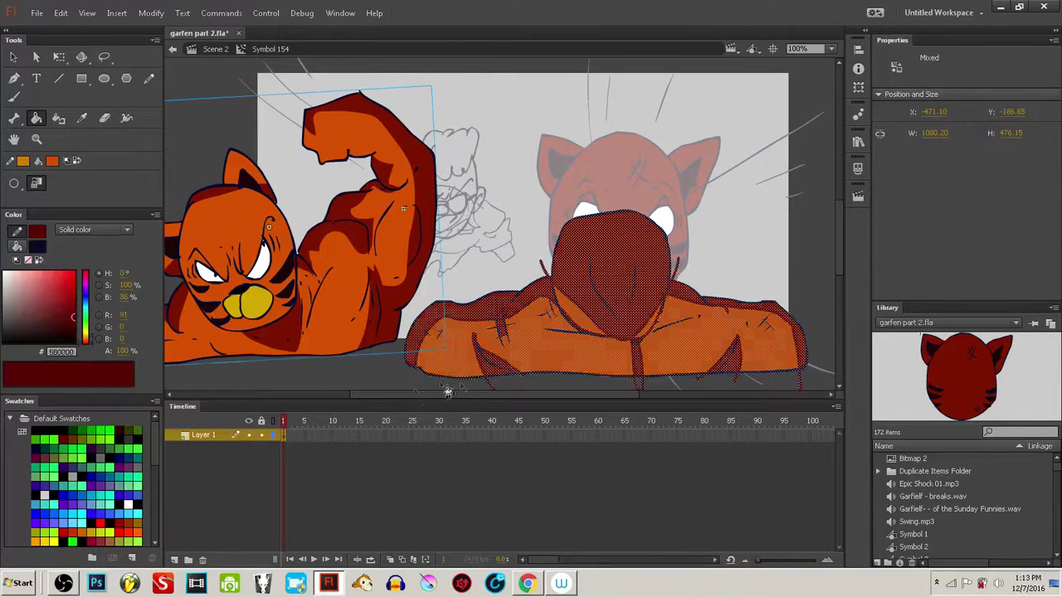
{"action": "left_click", "coordinate": [27, 259]}
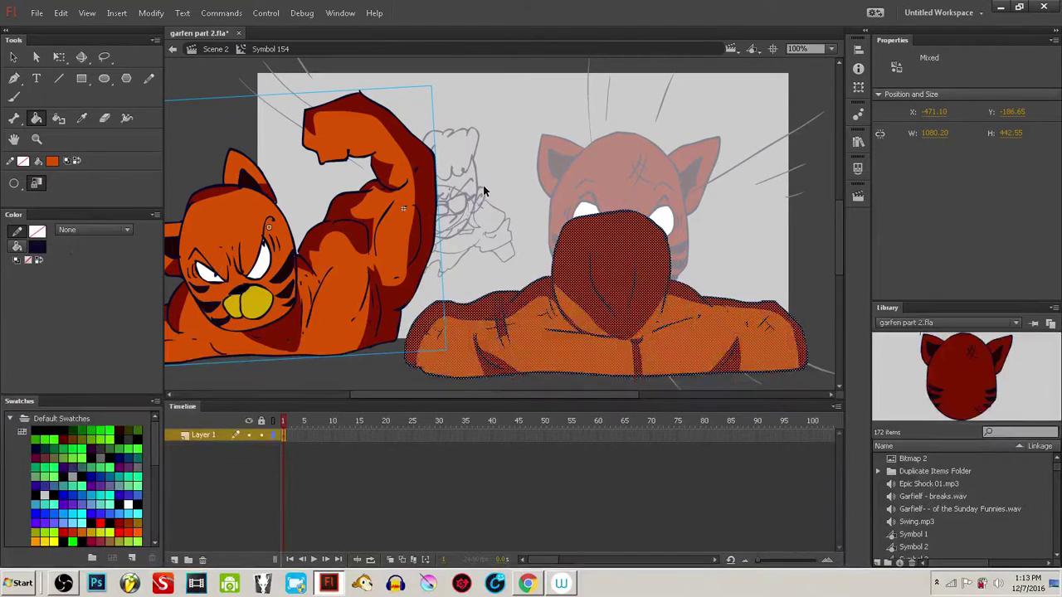
{"action": "left_click", "coordinate": [484, 189], "text": "ctrl"}
{"action": "left_click", "coordinate": [400, 250], "text": "ctrl"}
{"action": "key", "text": "Delete"}
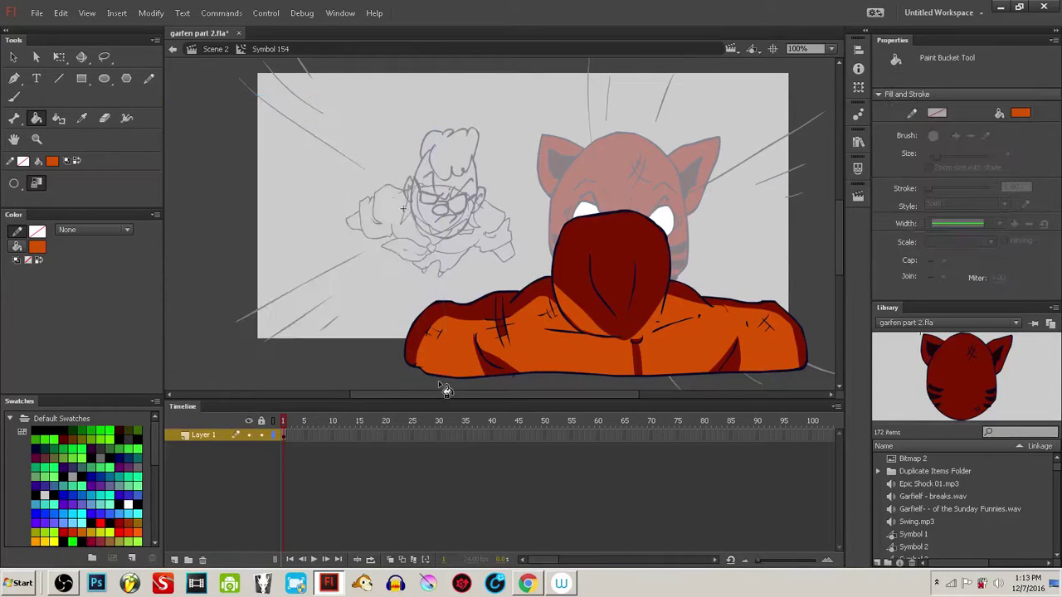
- Extend the body symbol's Layer 1 beyond its first frame and insert a second keyframe at frame 3
{"action": "left_click", "coordinate": [300, 437]}
{"action": "key", "text": "F5"}
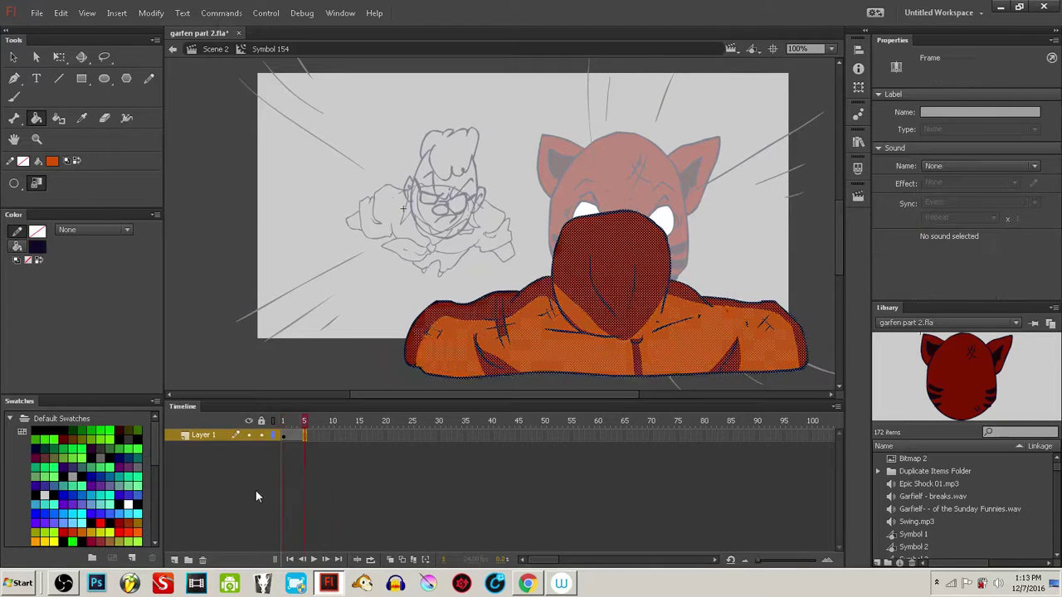
{"action": "left_click", "coordinate": [305, 448]}
{"action": "left_click", "coordinate": [295, 437]}
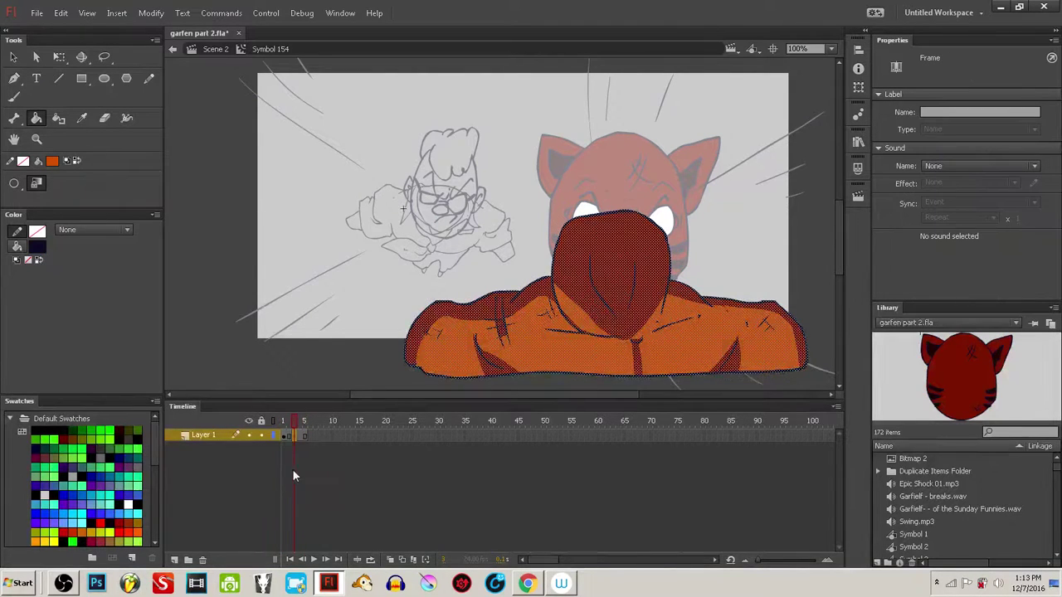
{"action": "left_click", "coordinate": [291, 468]}
{"action": "left_click", "coordinate": [294, 436]}
{"action": "left_click", "coordinate": [326, 456]}
{"action": "left_click", "coordinate": [293, 437]}
{"action": "left_click", "coordinate": [303, 458]}
{"action": "left_click", "coordinate": [305, 437]}
{"action": "right_click", "coordinate": [307, 437]}
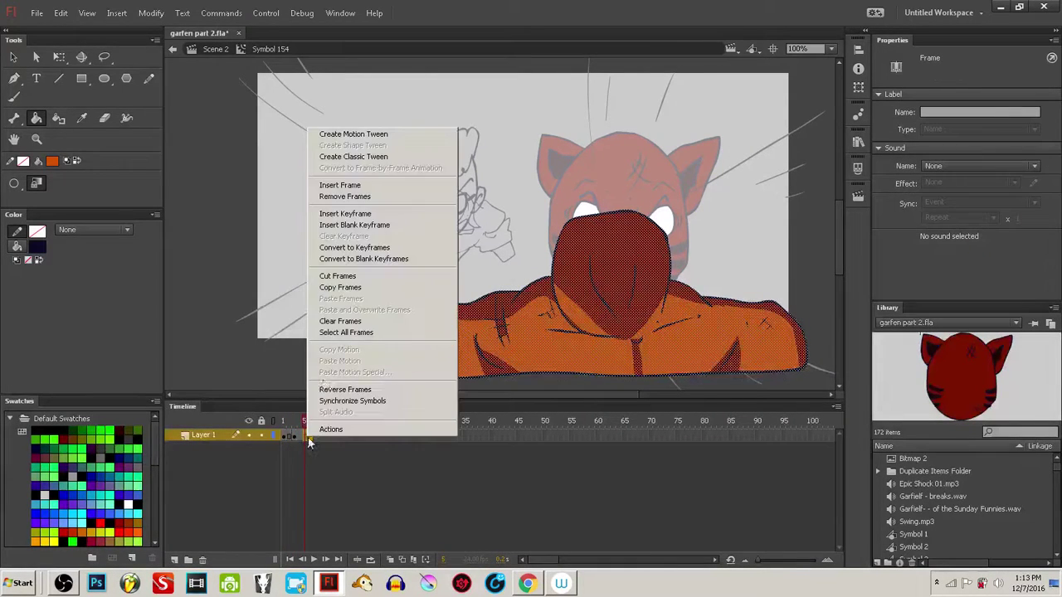
{"action": "left_click", "coordinate": [354, 249]}
{"action": "left_click", "coordinate": [292, 452]}
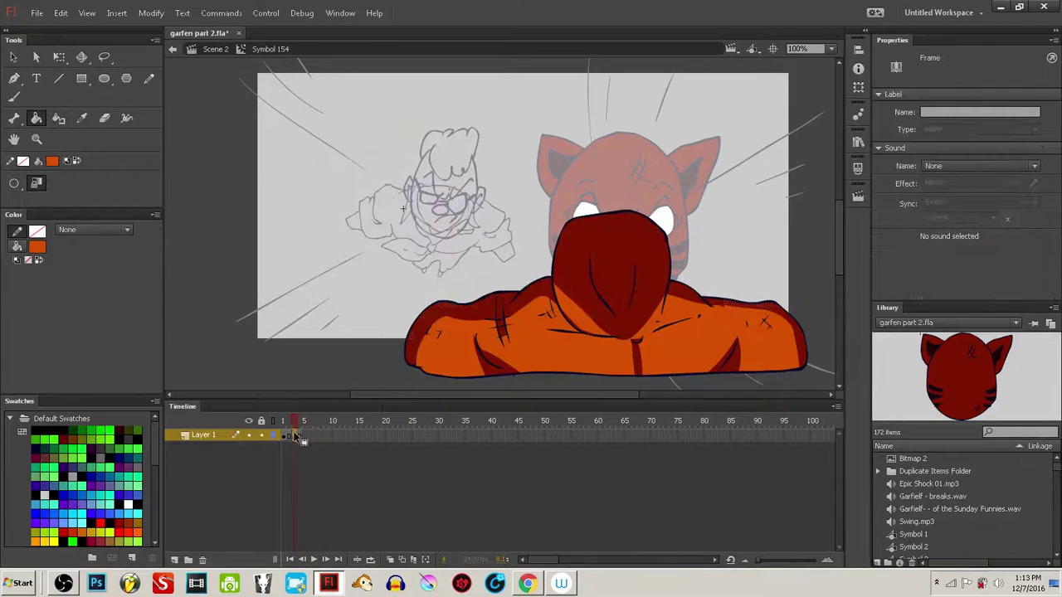
{"action": "left_click", "coordinate": [280, 436]}
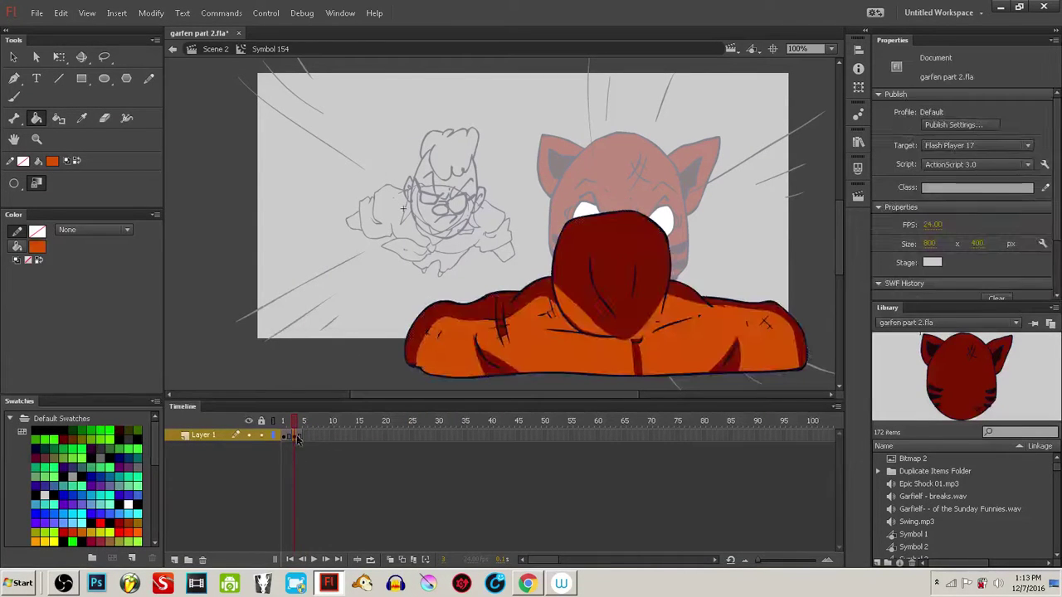
- Return to Scene 2, open the cat's head symbol for editing in place and extend its Layer 1 to frame 4
{"action": "left_click", "coordinate": [176, 49]}
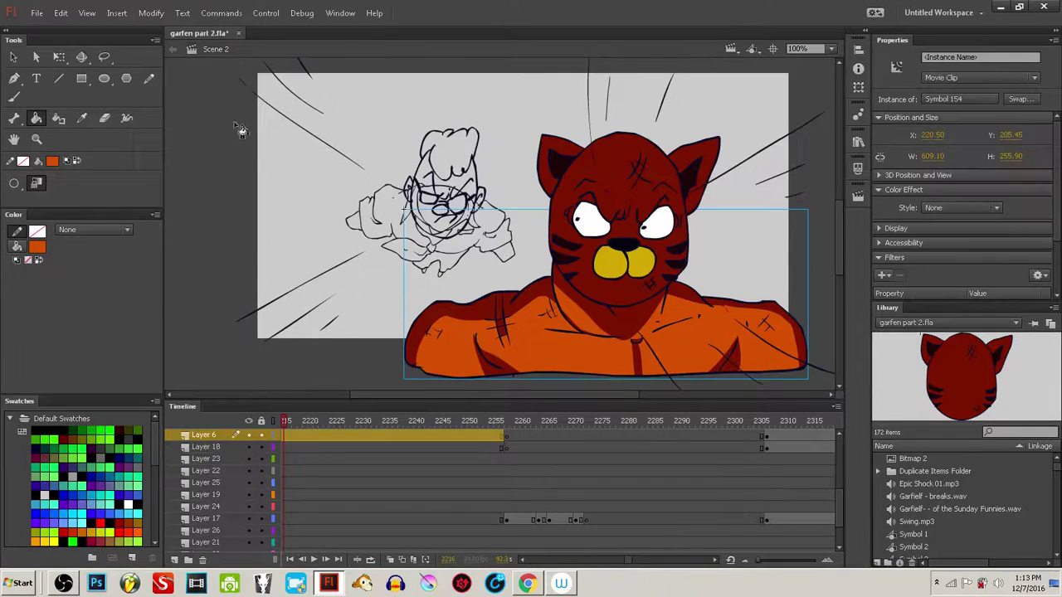
{"action": "left_click", "coordinate": [620, 303]}
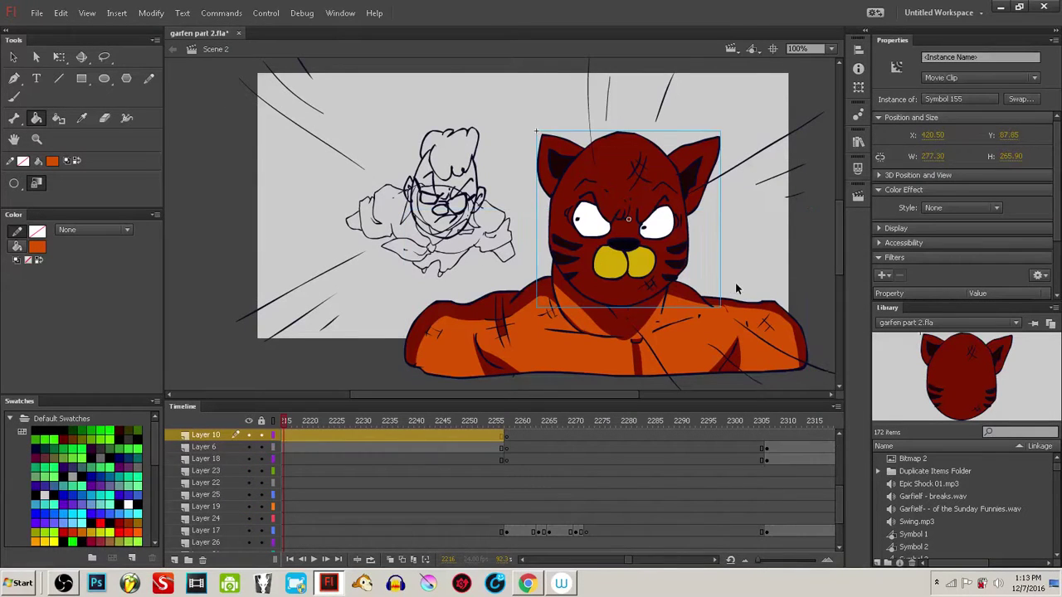
{"action": "double_click", "coordinate": [701, 315]}
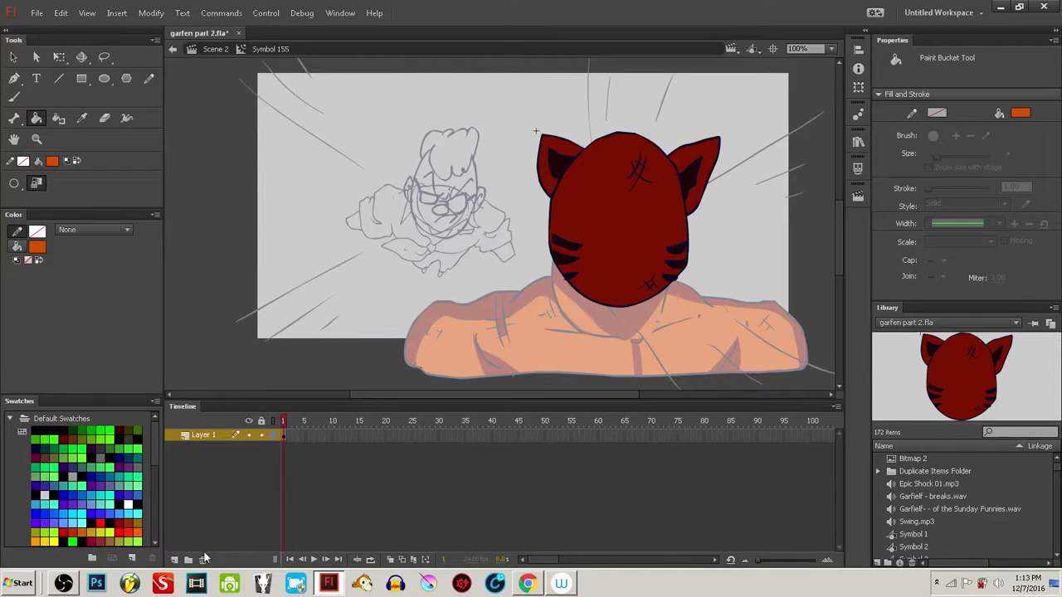
{"action": "left_click", "coordinate": [297, 450]}
{"action": "left_click", "coordinate": [300, 435]}
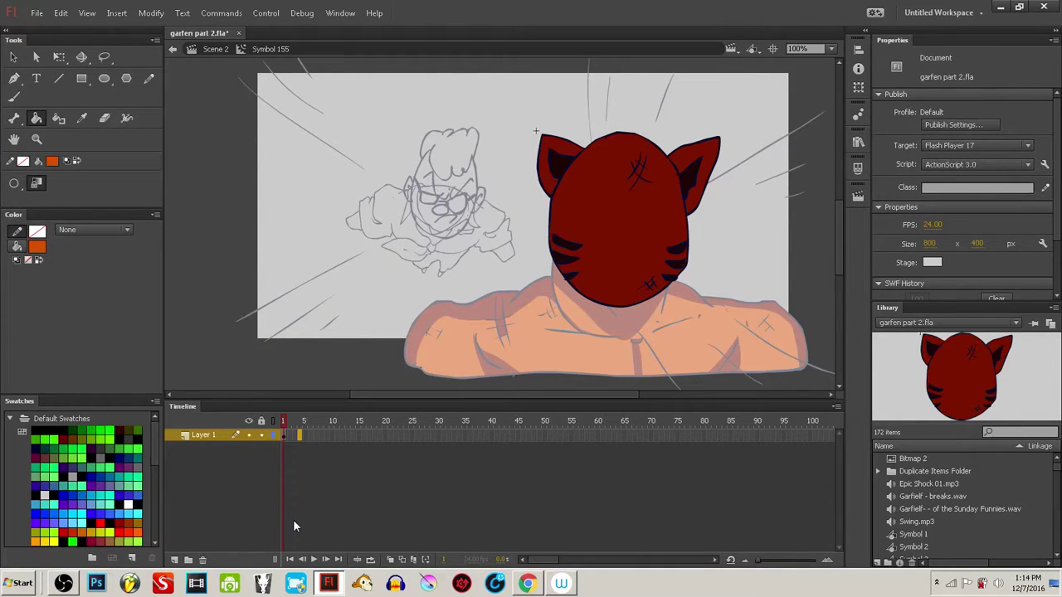
{"action": "key", "text": "F5"}
- Add a new layer above the head artwork, paste the orange reference cat on it and move it beside the head
{"action": "left_click", "coordinate": [284, 436]}
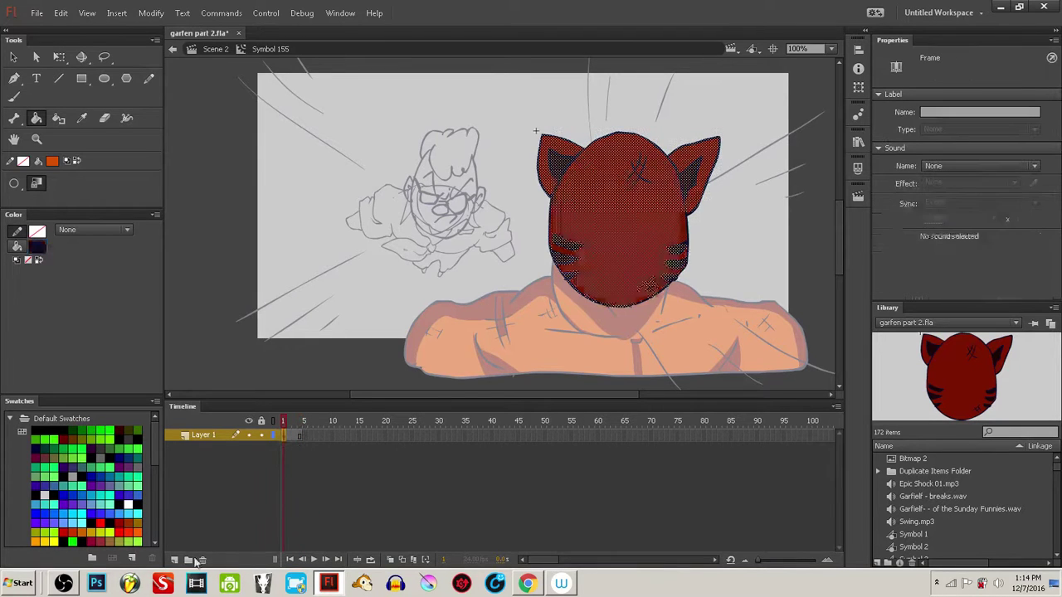
{"action": "left_click", "coordinate": [175, 560]}
{"action": "left_click", "coordinate": [175, 560]}
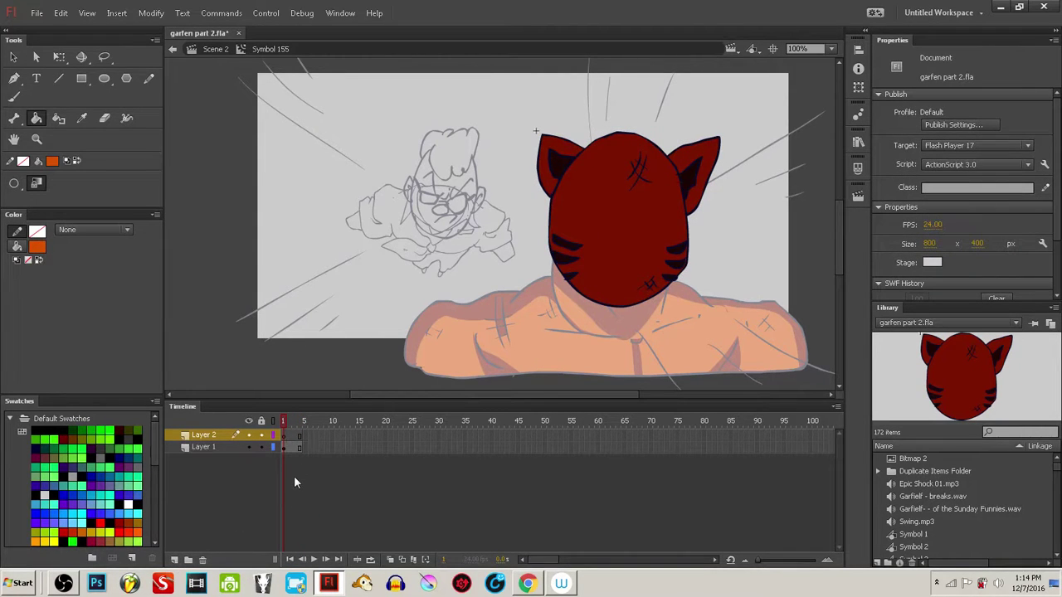
{"action": "key", "text": "ctrl+v"}
{"action": "left_click_drag", "start_coordinate": [543, 286], "coordinate": [316, 293]}
{"action": "left_click", "coordinate": [438, 347]}
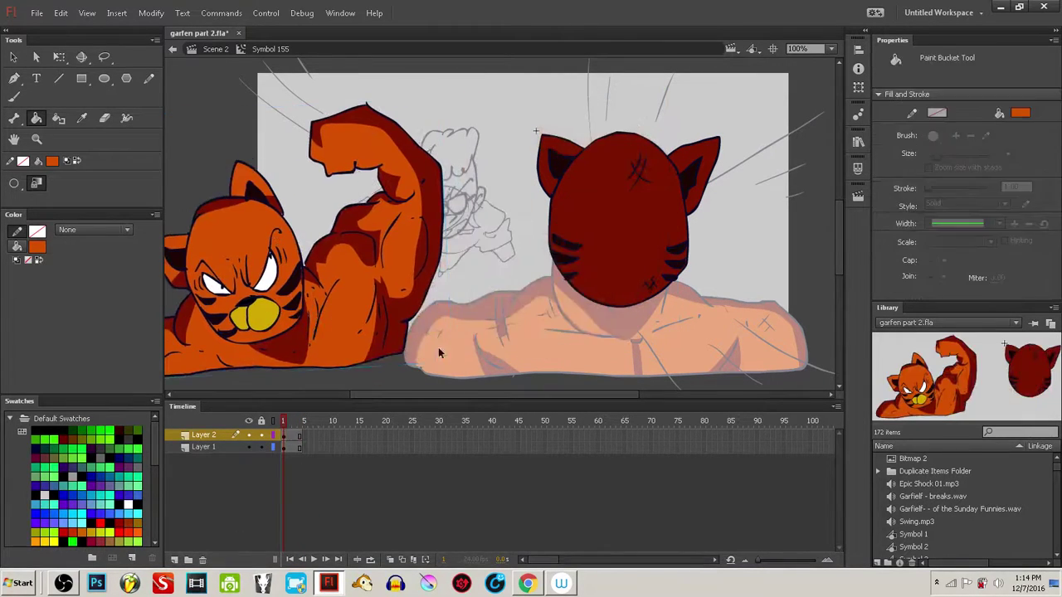
- Sample the reference cat's orange and draw orange pencil shading lines down both sides of the face and across the ears
{"action": "key", "text": "i"}
{"action": "left_click", "coordinate": [401, 286]}
{"action": "key", "text": "i"}
{"action": "key", "text": "y"}
{"action": "left_click", "coordinate": [607, 251], "text": "ctrl"}
{"action": "left_click", "coordinate": [580, 334], "text": "ctrl"}
{"action": "left_click_drag", "start_coordinate": [592, 140], "coordinate": [561, 278]}
{"action": "mouse_move", "coordinate": [662, 141]}
{"action": "left_mouse_down"}
{"action": "mouse_move", "coordinate": [672, 283]}
{"action": "mouse_move", "coordinate": [676, 209]}
{"action": "mouse_move", "coordinate": [663, 308]}
{"action": "left_mouse_up"}
{"action": "key", "text": "ctrl+z"}
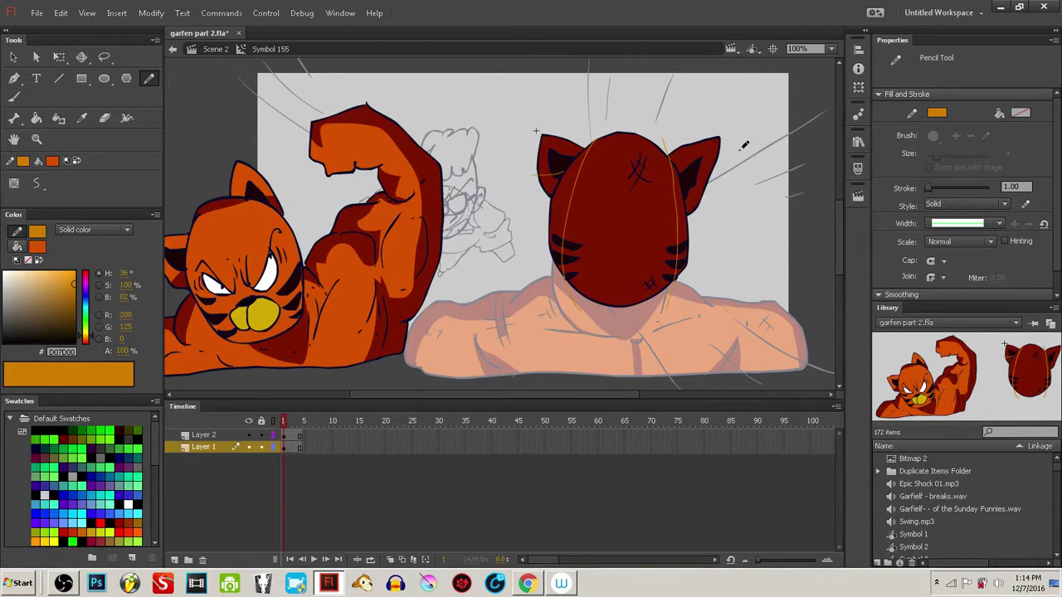
- Fill the upper ears and the centre of the face with the sampled orange, leaving the sides dark red
{"action": "key", "text": "v"}
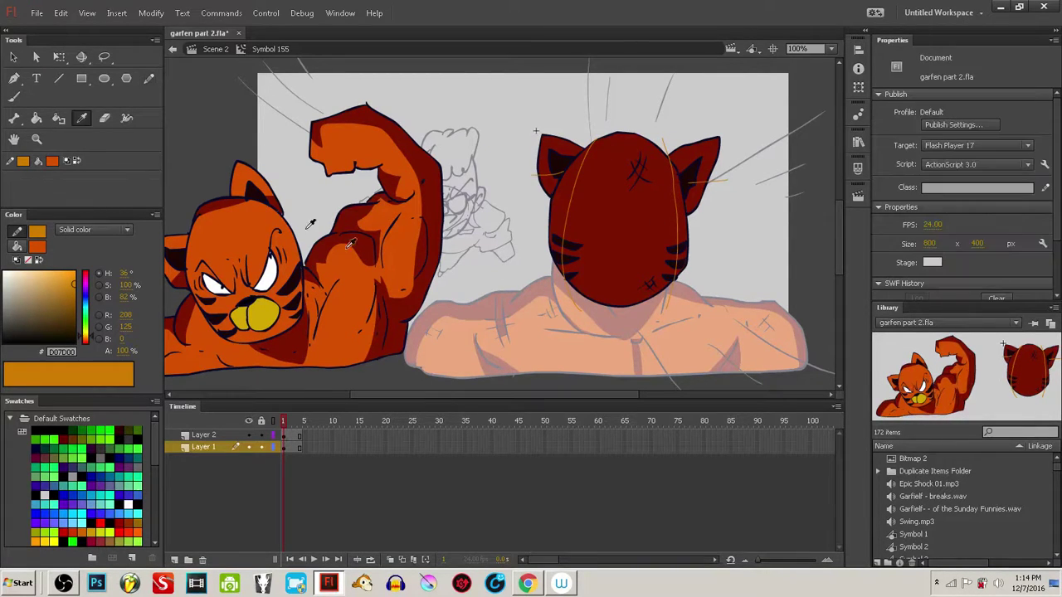
{"action": "key", "text": "k"}
{"action": "left_click", "coordinate": [563, 158]}
{"action": "left_click", "coordinate": [699, 176]}
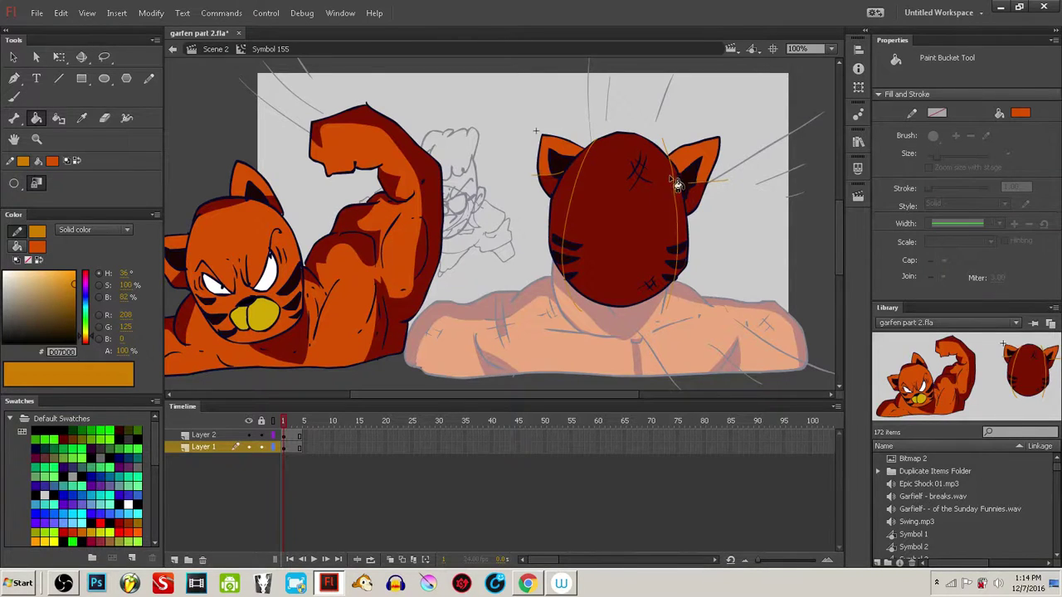
{"action": "left_click", "coordinate": [632, 224]}
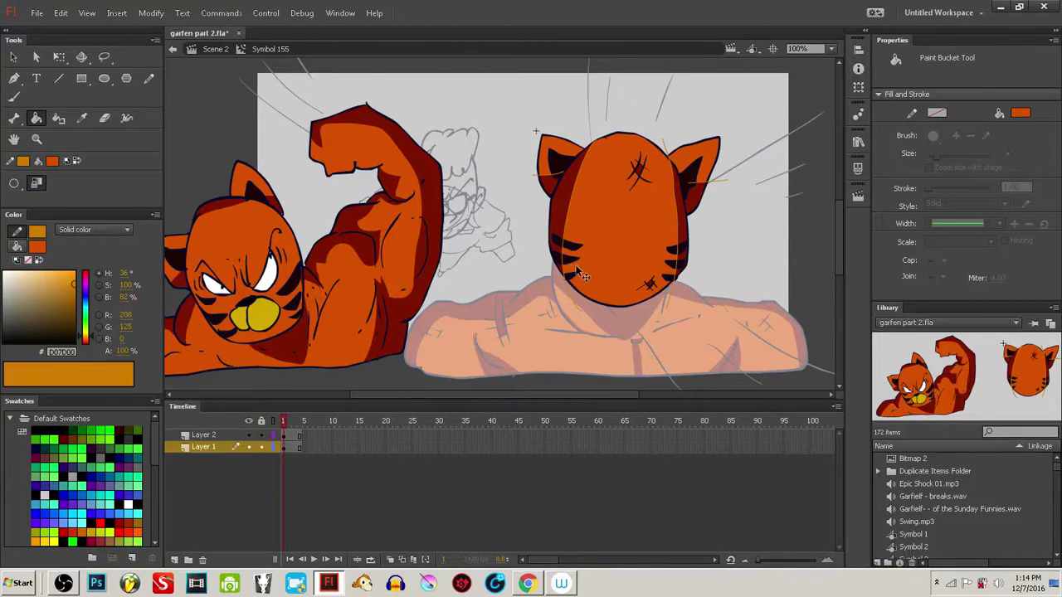
- Remove the orange guide strokes from the head artwork and clear the selection
{"action": "key", "text": "ctrl+a"}
{"action": "left_click", "coordinate": [32, 262]}
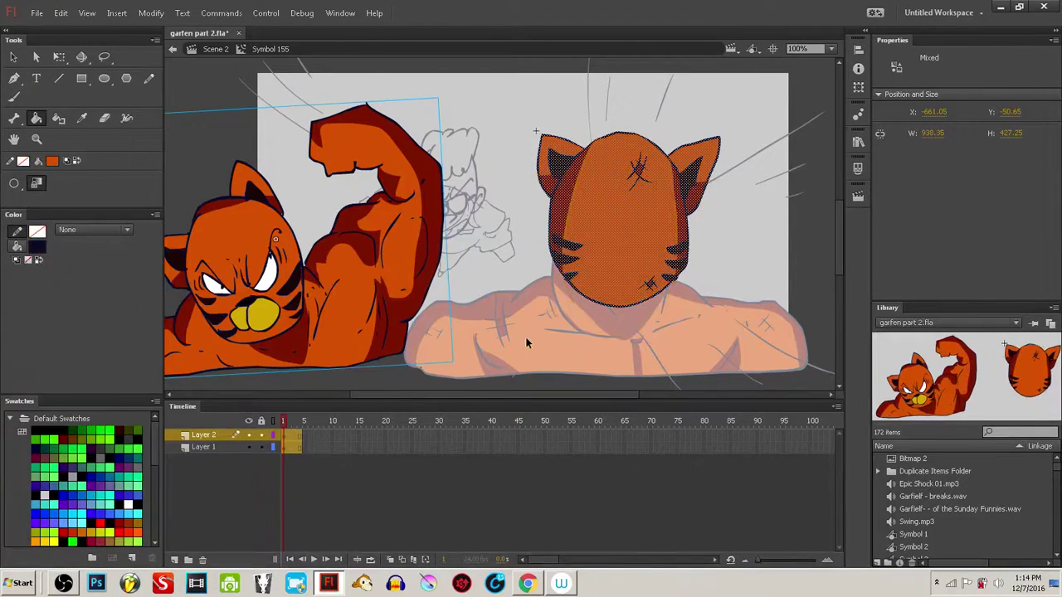
{"action": "left_click", "coordinate": [606, 333], "text": "ctrl"}
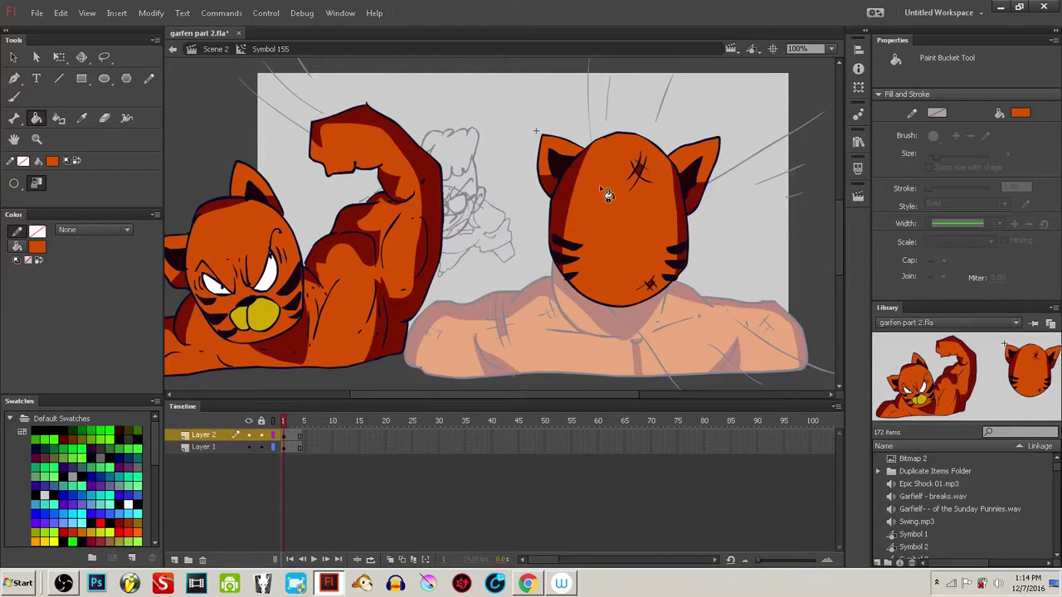
{"action": "key", "text": "i"}
{"action": "left_click", "coordinate": [565, 194]}
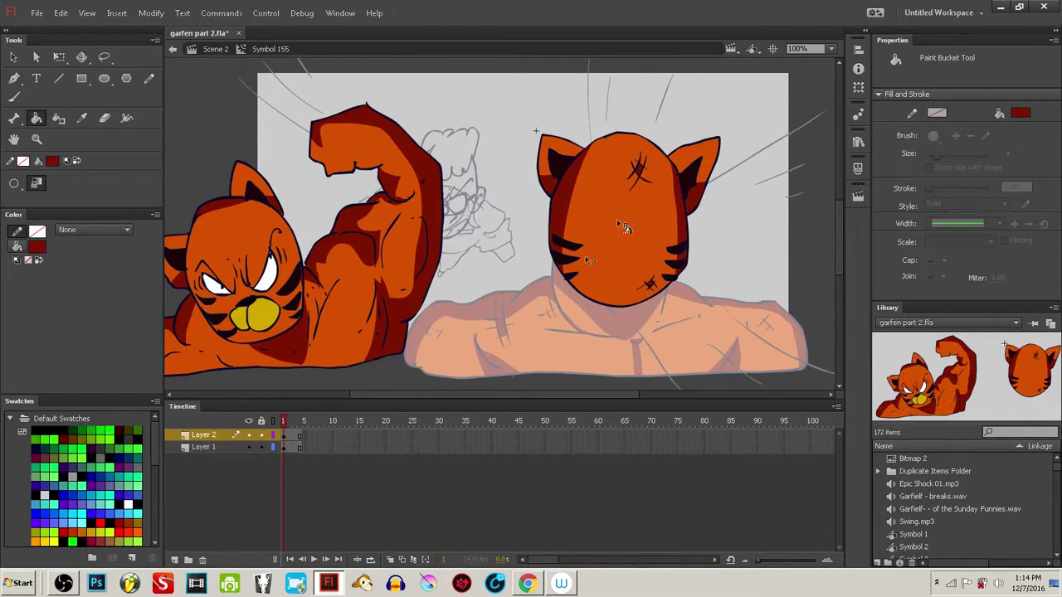
{"action": "left_click", "coordinate": [644, 178]}
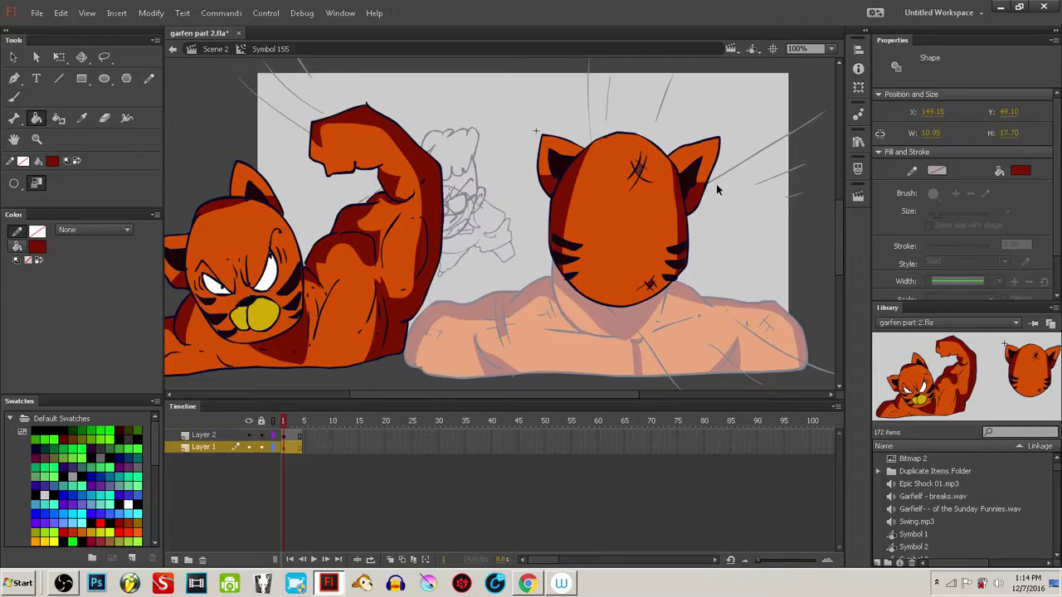
{"action": "key", "text": "i"}
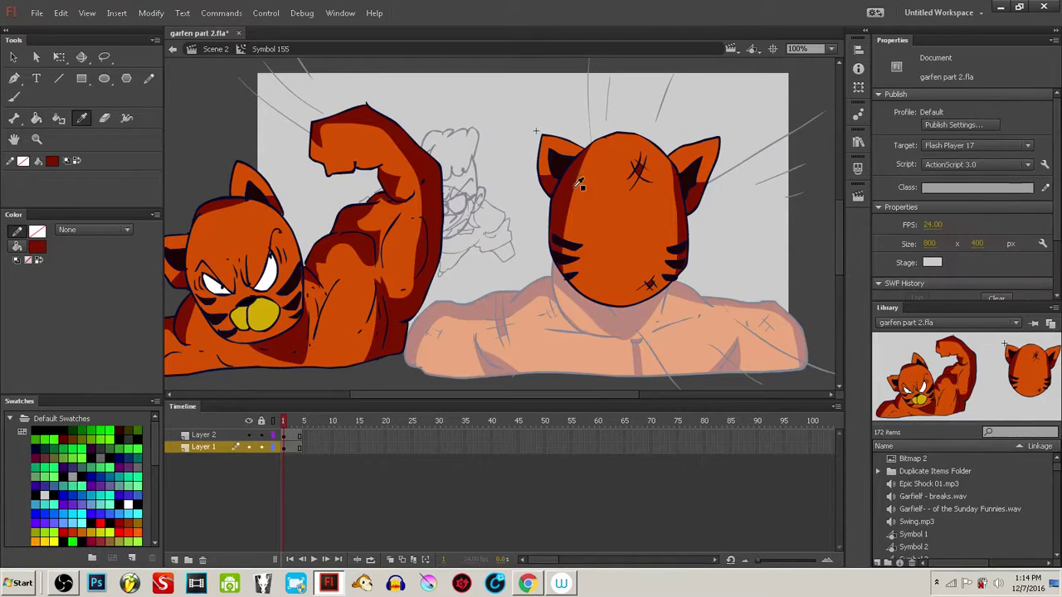
{"action": "left_click", "coordinate": [566, 195]}
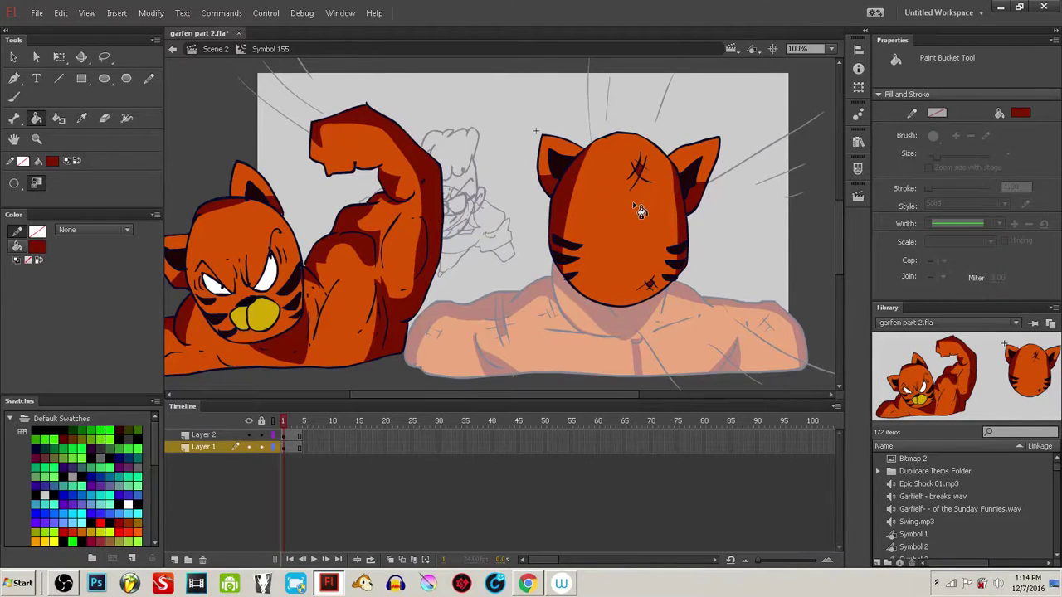
- Sample the face's orange and fill the gap inside the scratch mark on the tiger's forehead
{"action": "key", "text": "i"}
{"action": "left_click", "coordinate": [634, 211]}
{"action": "left_click", "coordinate": [639, 172]}
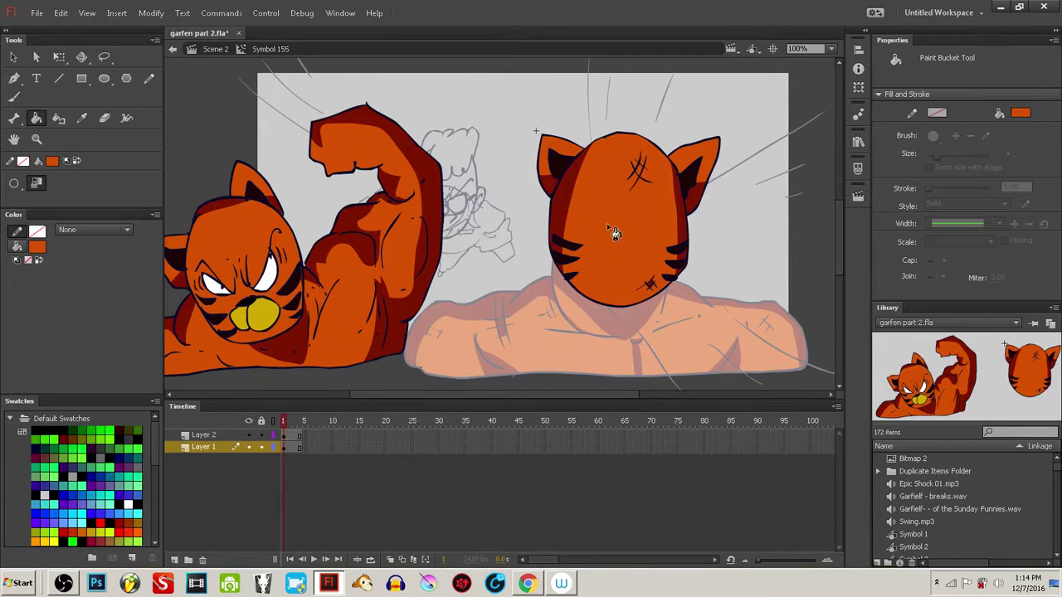
{"action": "mouse_move", "coordinate": [558, 269]}
{"action": "left_mouse_down"}
{"action": "mouse_move", "coordinate": [583, 272]}
{"action": "mouse_move", "coordinate": [564, 273]}
{"action": "mouse_move", "coordinate": [575, 289]}
{"action": "left_mouse_up"}
- Delete the reference copy of the tiger with the raised, flexed arm from the head symbol
{"action": "left_click", "coordinate": [429, 306], "text": "ctrl"}
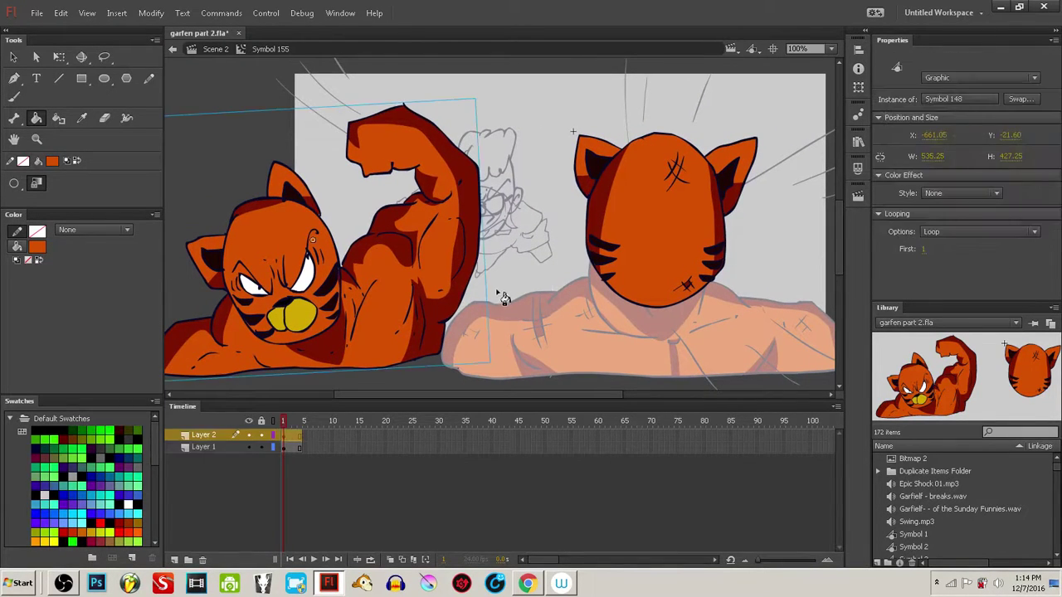
{"action": "left_click_drag", "start_coordinate": [495, 297], "coordinate": [542, 296]}
{"action": "key", "text": "Delete"}
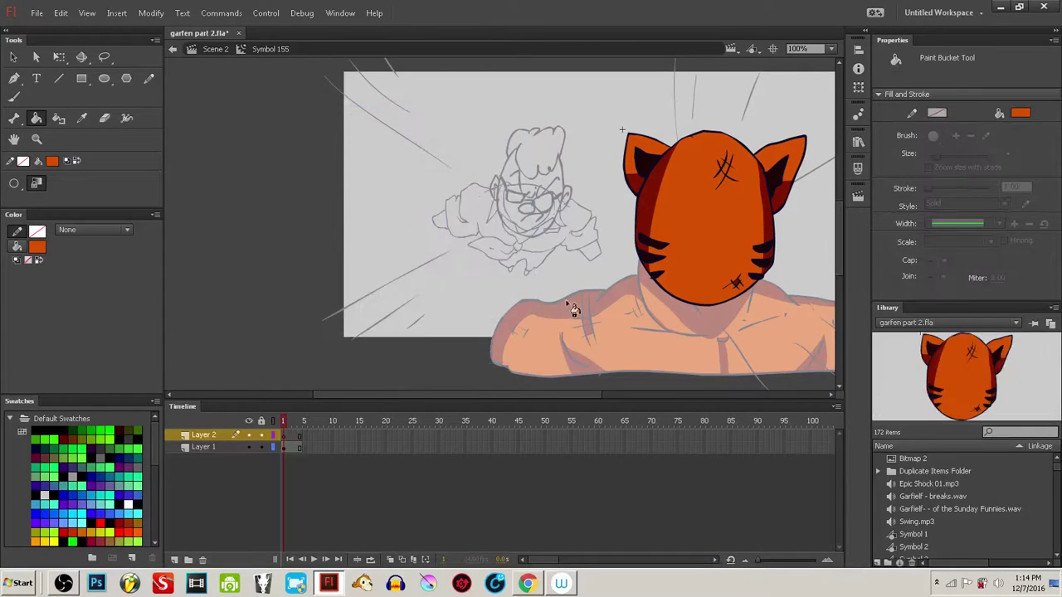
{"action": "left_click_drag", "start_coordinate": [663, 274], "coordinate": [574, 287]}
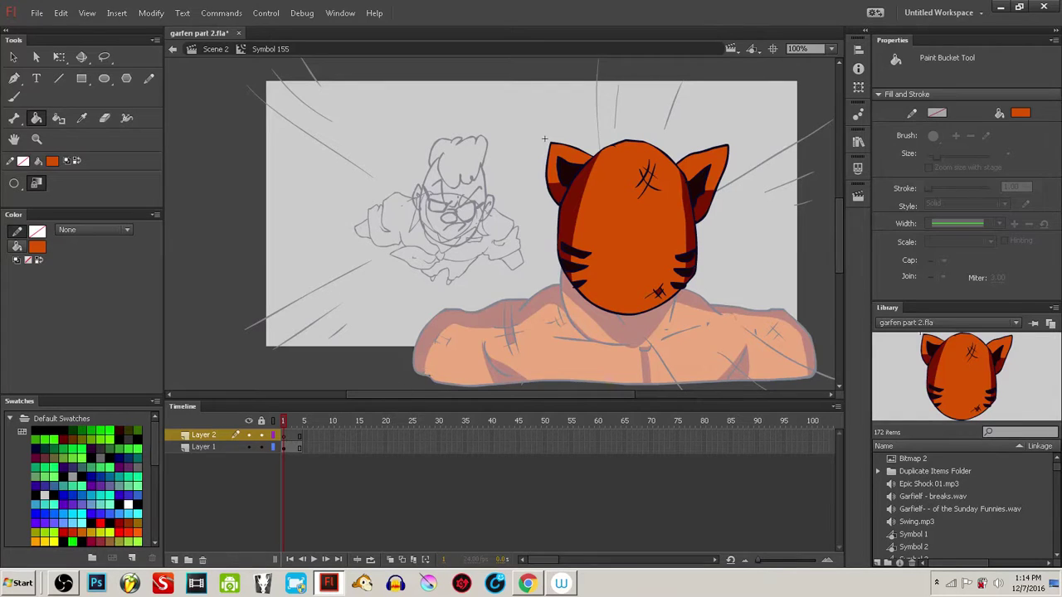
- Check the head drawing across the symbol's first frames and against the assembled main scene
{"action": "left_click", "coordinate": [286, 449]}
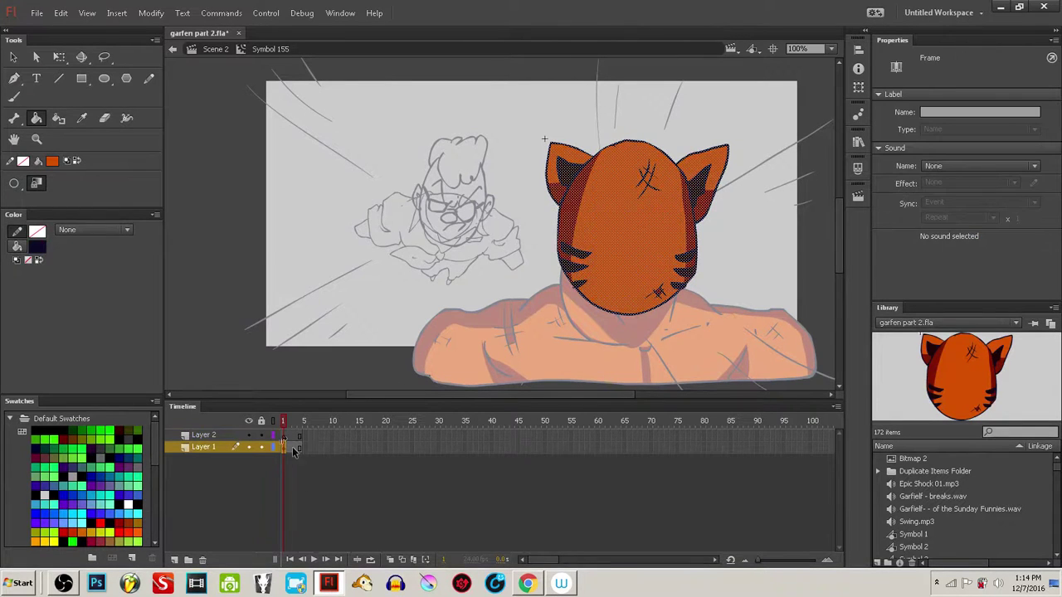
{"action": "left_click_drag", "start_coordinate": [286, 423], "coordinate": [300, 424]}
{"action": "left_click", "coordinate": [294, 449]}
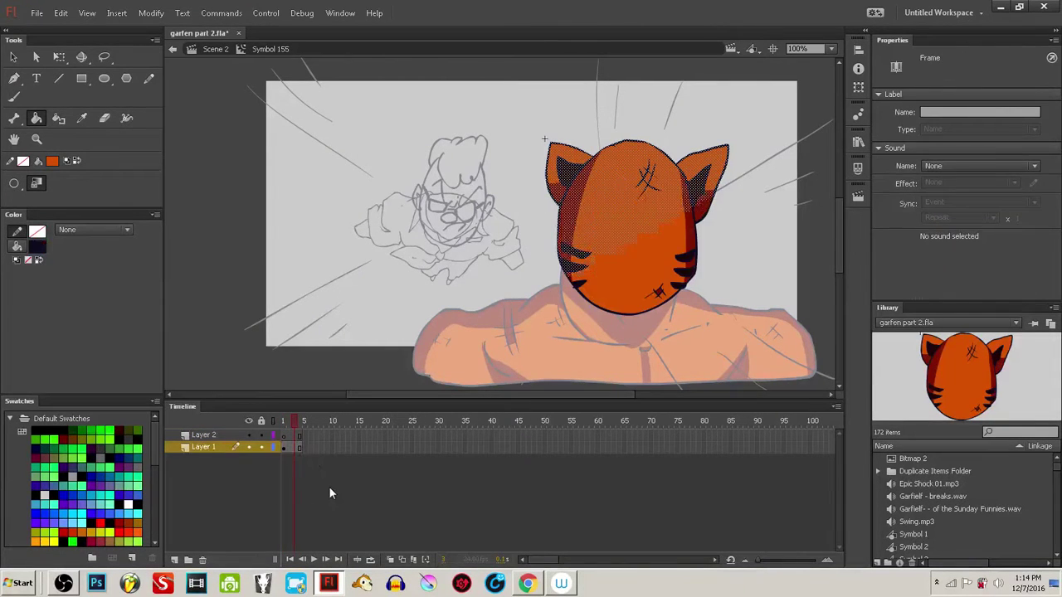
{"action": "left_click", "coordinate": [302, 449]}
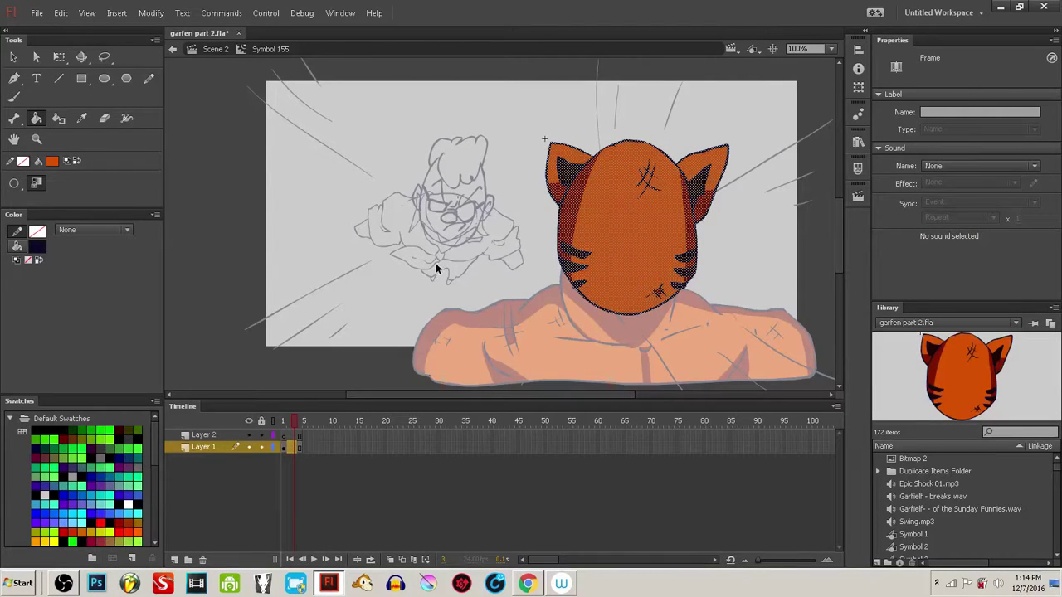
{"action": "left_click", "coordinate": [489, 280]}
{"action": "key", "text": "i"}
{"action": "left_click", "coordinate": [580, 204]}
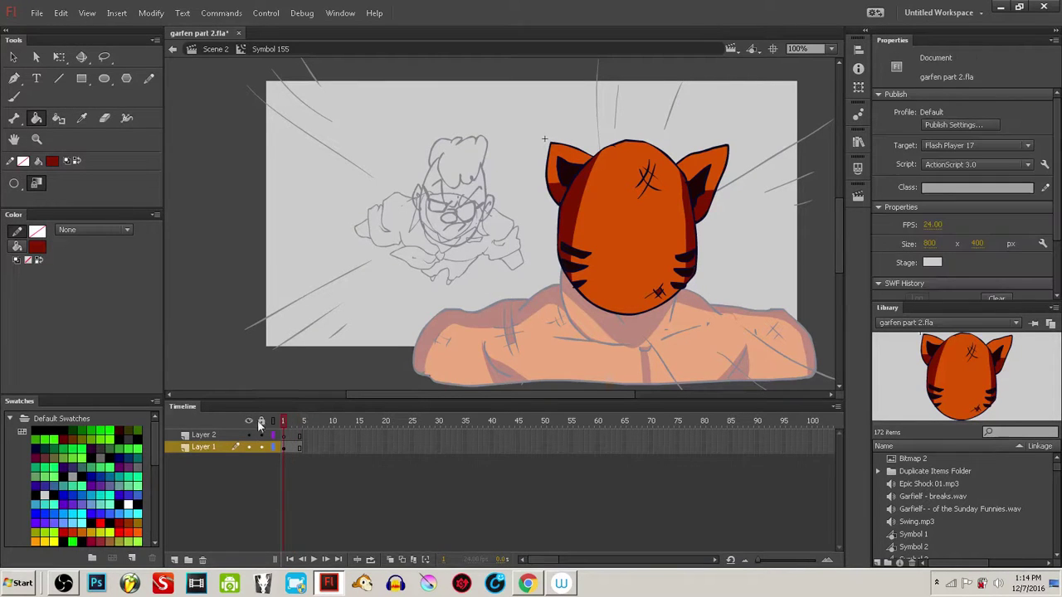
{"action": "left_click", "coordinate": [173, 51]}
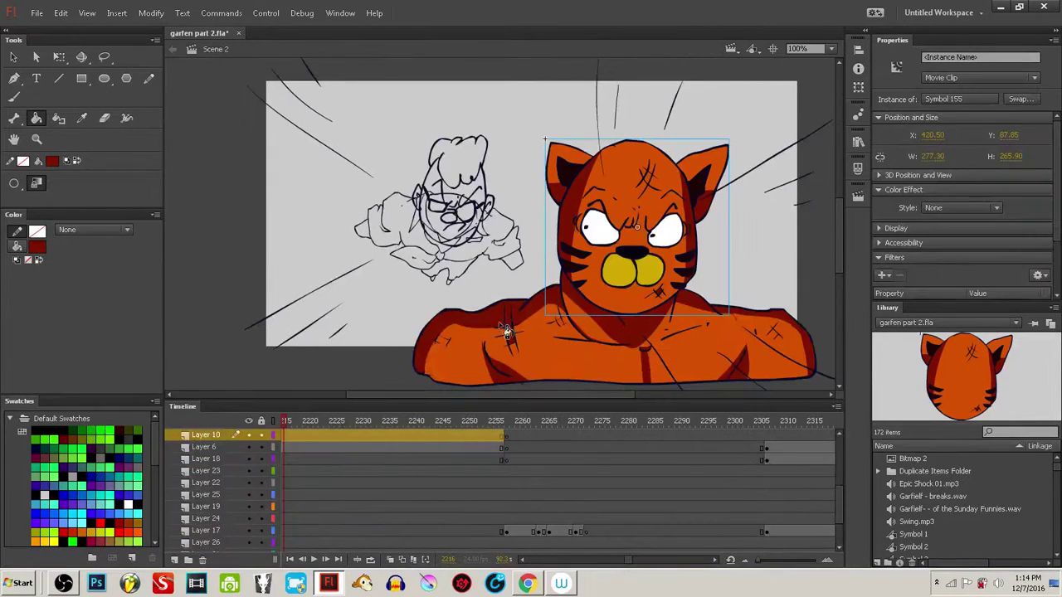
- Inside the tiger head symbol, insert keyframes at frame 3 on both Layer 1 and Layer 2
{"action": "double_click", "coordinate": [558, 300]}
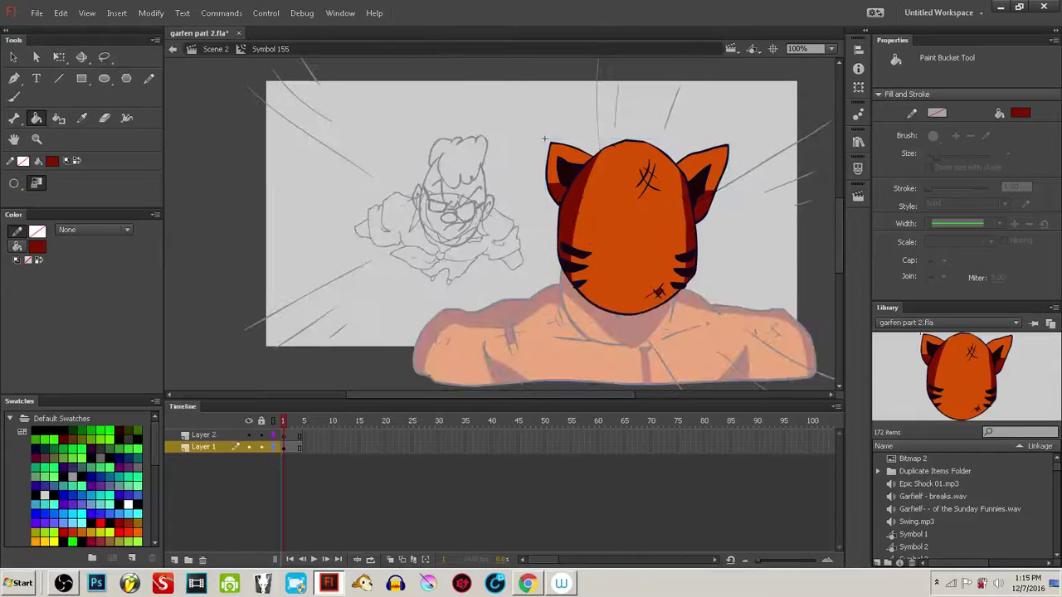
{"action": "left_click", "coordinate": [294, 440]}
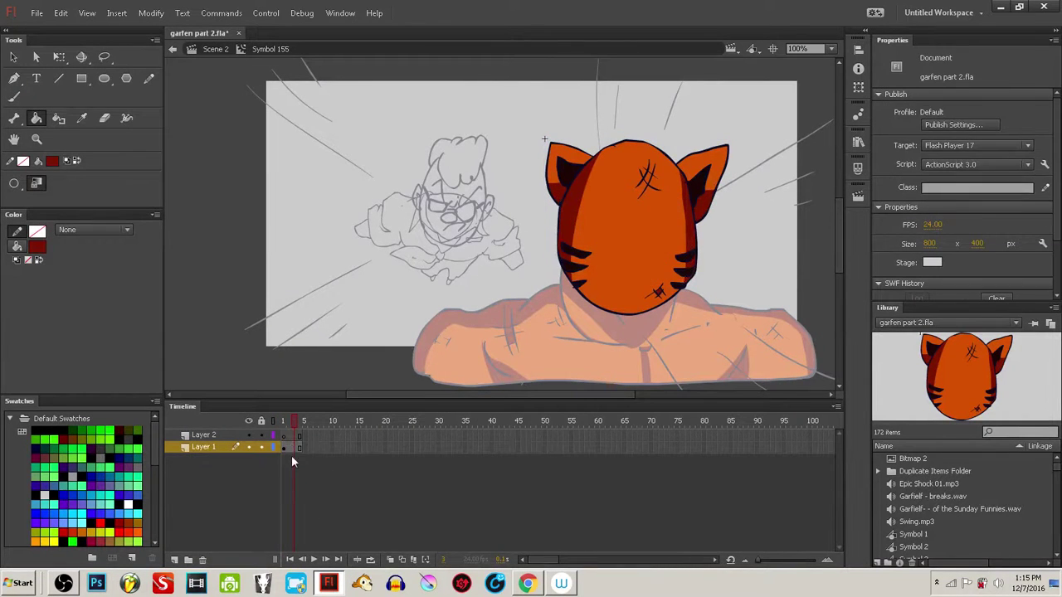
{"action": "left_click", "coordinate": [289, 448]}
{"action": "left_click", "coordinate": [298, 467]}
{"action": "left_click", "coordinate": [293, 448]}
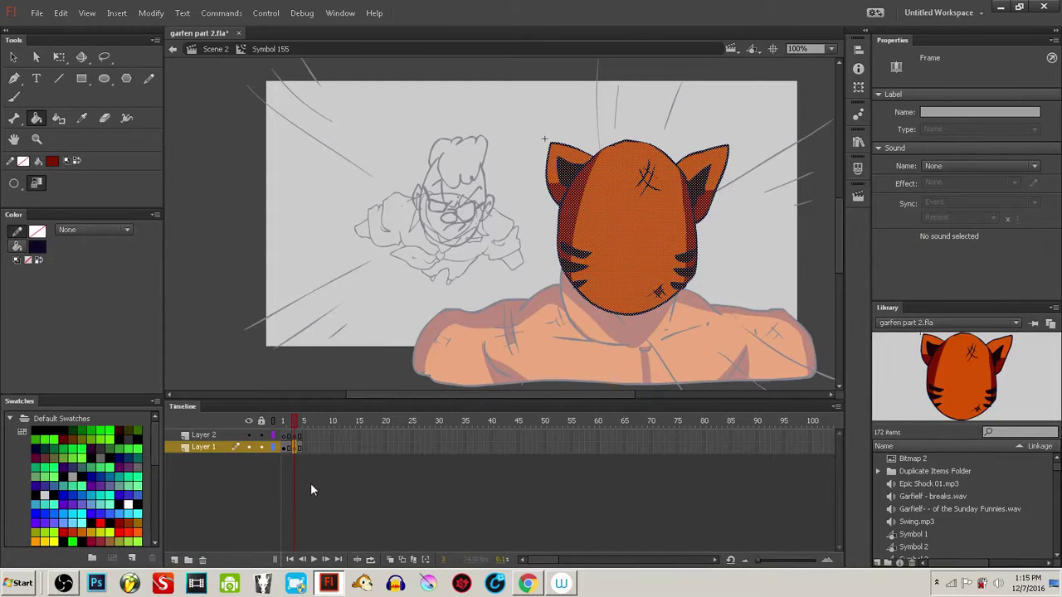
{"action": "left_click", "coordinate": [328, 489]}
{"action": "left_click", "coordinate": [299, 447]}
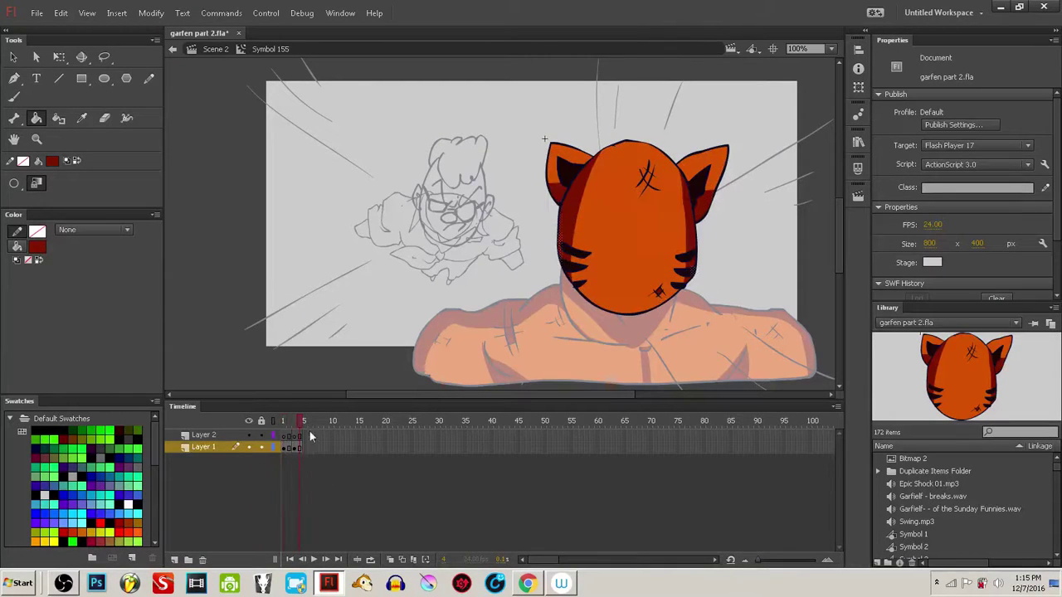
{"action": "left_click", "coordinate": [285, 436]}
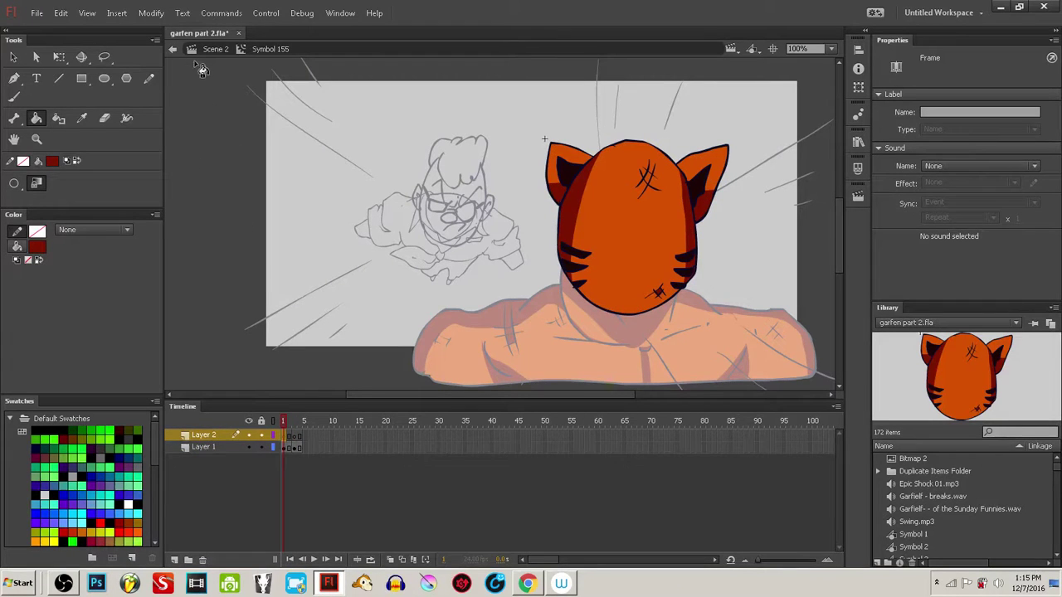
- Back in the main scene, change the tiger head instance's behavior to Graphic
{"action": "left_click", "coordinate": [172, 50]}
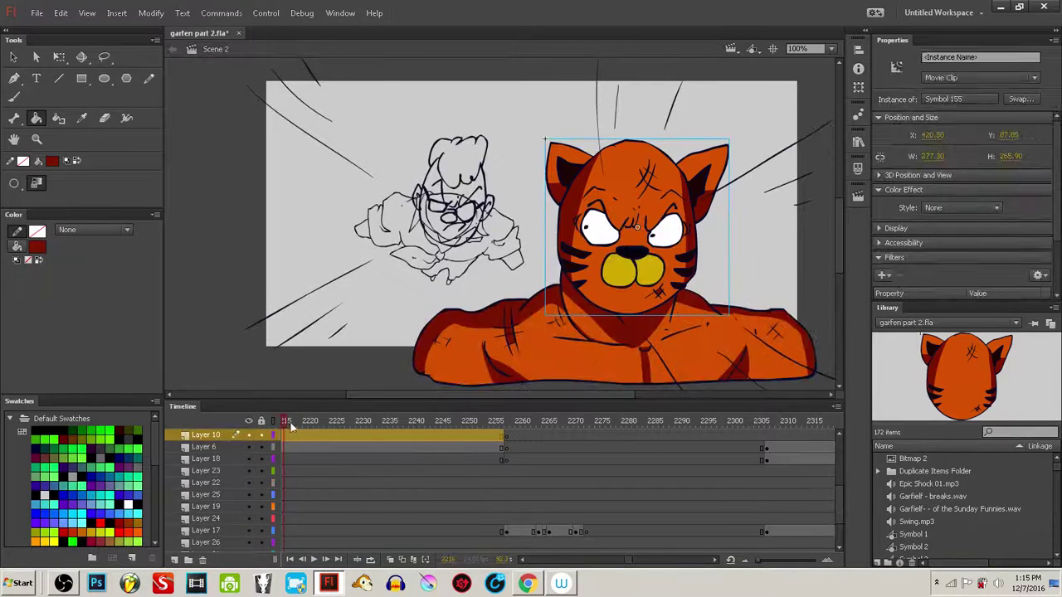
{"action": "mouse_move", "coordinate": [291, 426]}
{"action": "left_mouse_down"}
{"action": "mouse_move", "coordinate": [344, 421]}
{"action": "mouse_move", "coordinate": [308, 421]}
{"action": "left_mouse_up"}
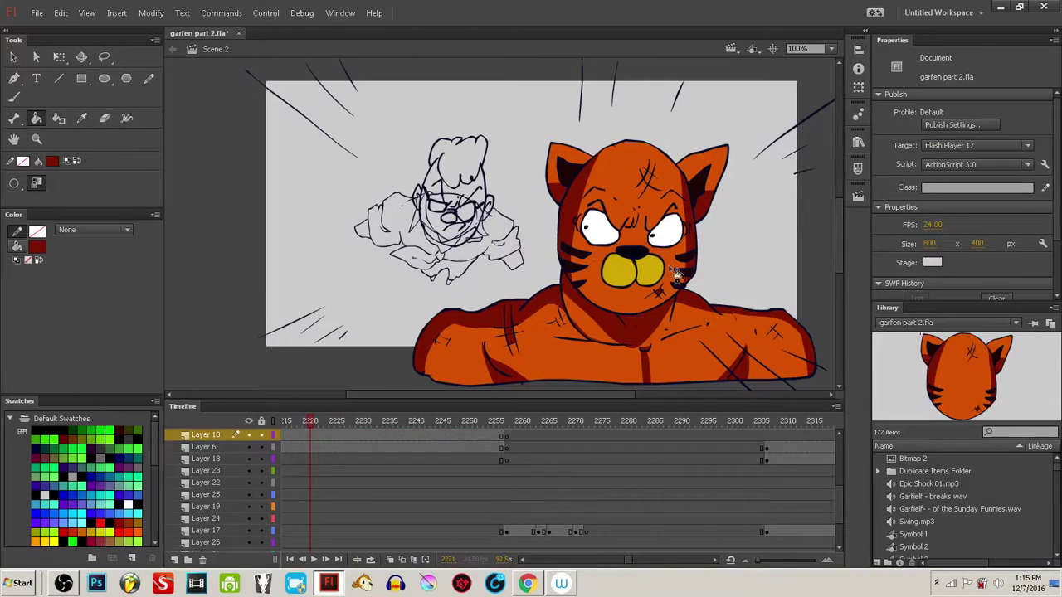
{"action": "left_click", "coordinate": [677, 274]}
{"action": "key", "text": "q"}
{"action": "left_click", "coordinate": [998, 78]}
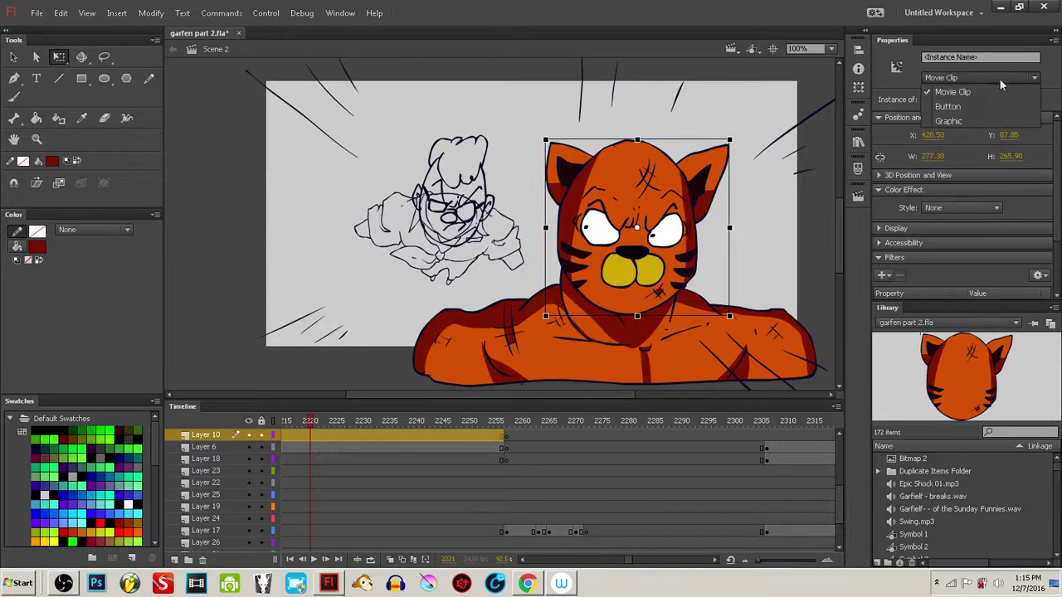
{"action": "left_click", "coordinate": [972, 120]}
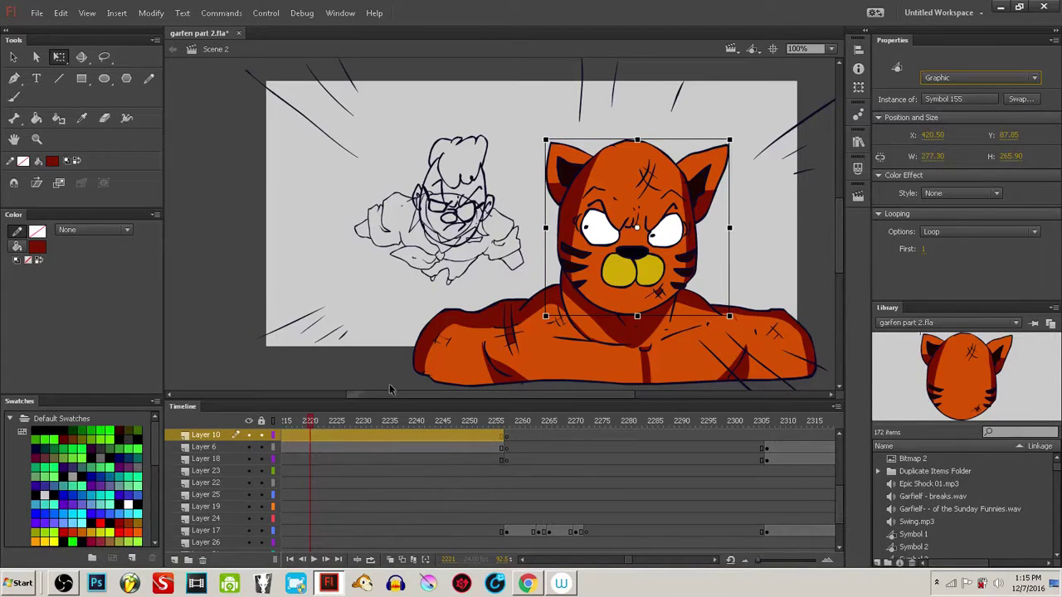
{"action": "left_click", "coordinate": [391, 386]}
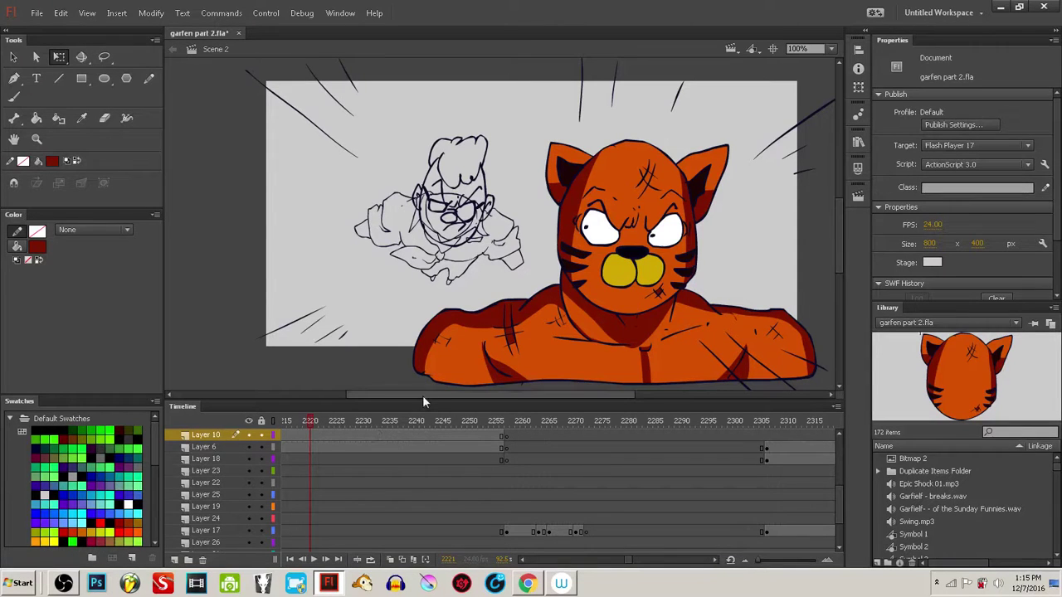
- In the tiger's body symbol, sample the body's orange and fill the chest area with it
{"action": "left_click", "coordinate": [543, 360]}
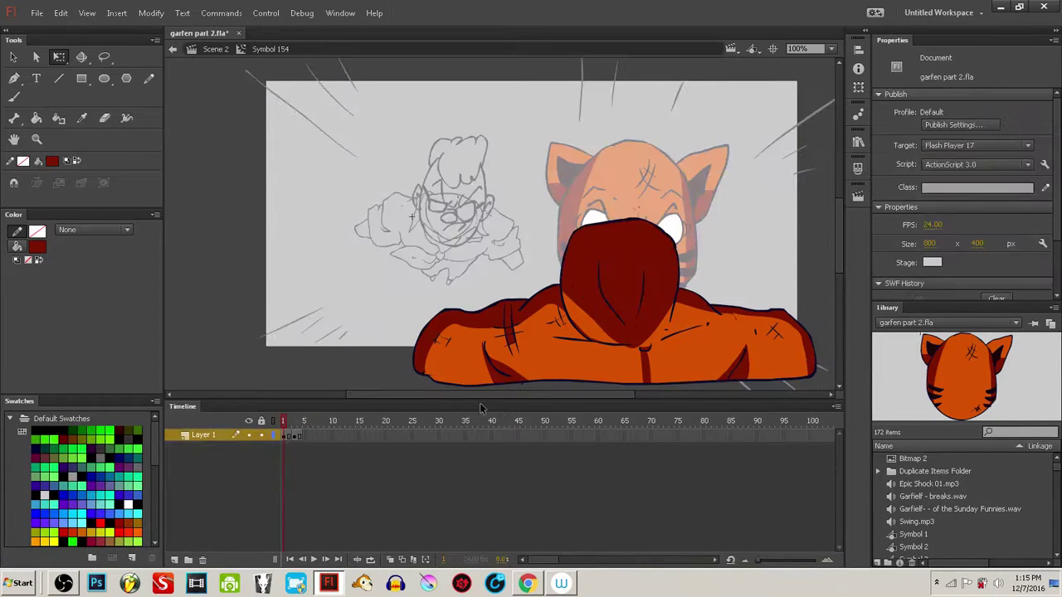
{"action": "key", "text": "i"}
{"action": "left_click", "coordinate": [569, 362]}
{"action": "left_click", "coordinate": [572, 370]}
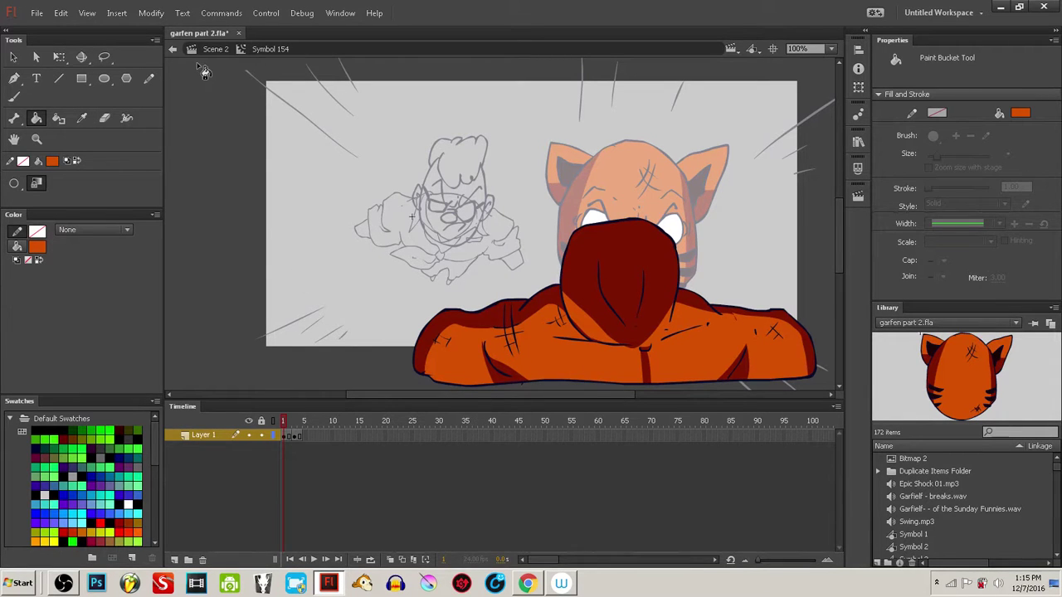
{"action": "left_click", "coordinate": [172, 49]}
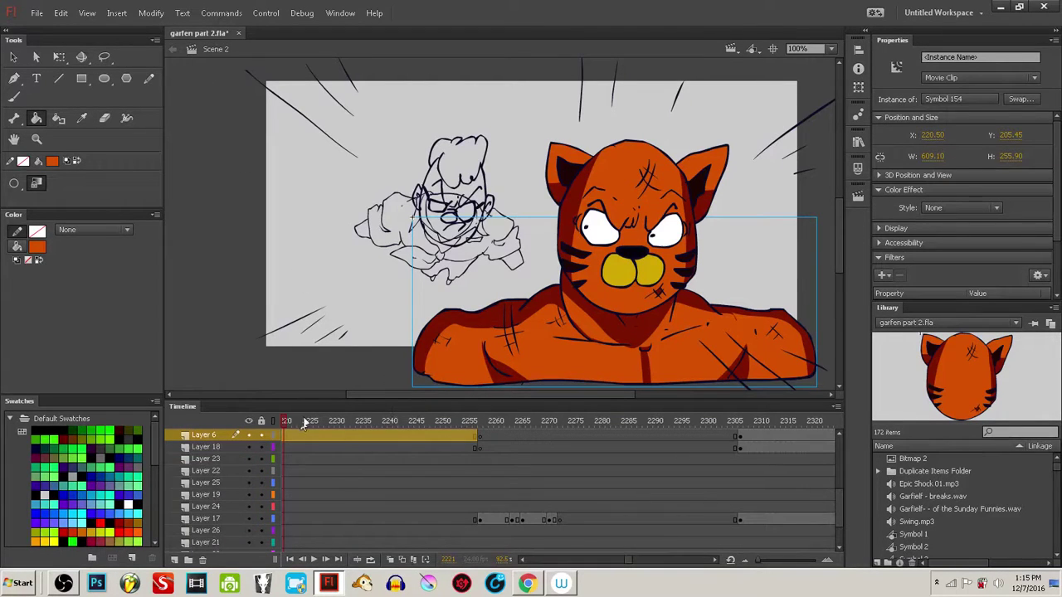
- Check the body symbol's frames and review the tiger shot along the main timeline
{"action": "mouse_move", "coordinate": [296, 422]}
{"action": "left_mouse_down"}
{"action": "mouse_move", "coordinate": [370, 422]}
{"action": "mouse_move", "coordinate": [310, 424]}
{"action": "mouse_move", "coordinate": [385, 430]}
{"action": "mouse_move", "coordinate": [401, 444]}
{"action": "mouse_move", "coordinate": [312, 445]}
{"action": "mouse_move", "coordinate": [379, 440]}
{"action": "left_mouse_up"}
{"action": "double_click", "coordinate": [540, 353], "text": "ctrl"}
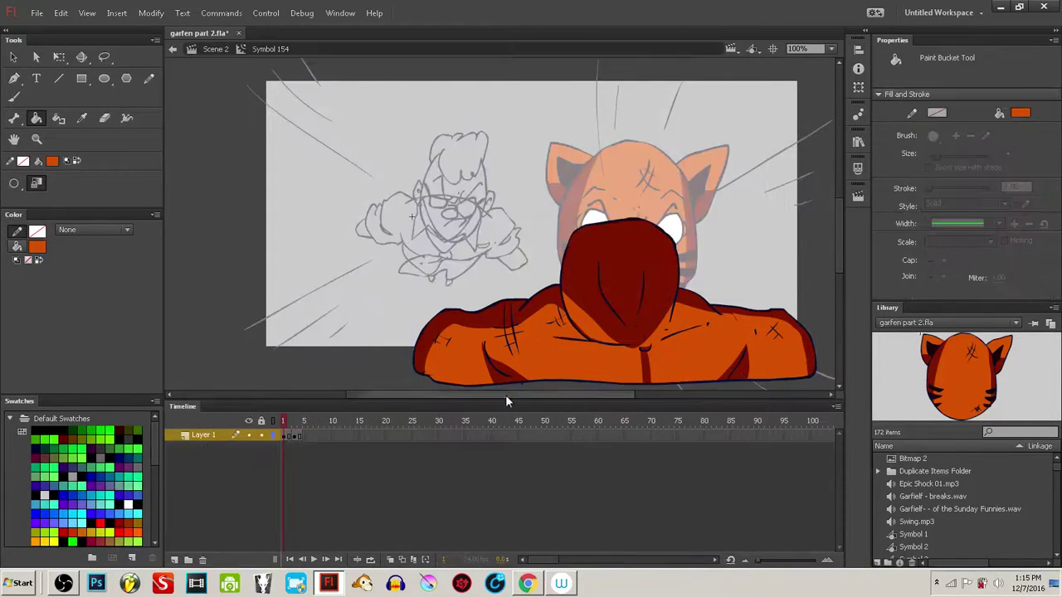
{"action": "left_click", "coordinate": [293, 437]}
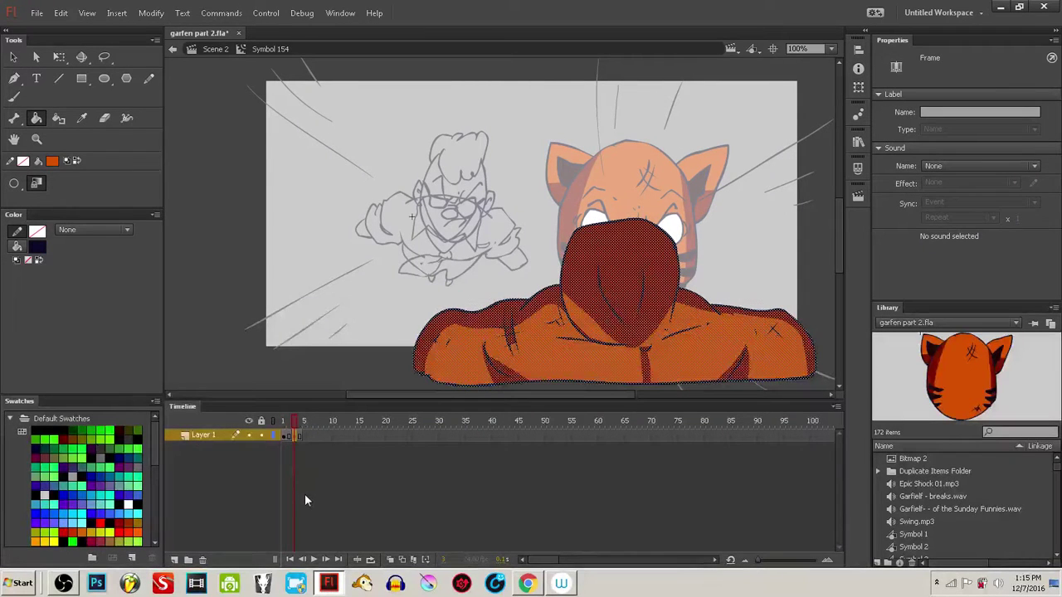
{"action": "left_click", "coordinate": [365, 341]}
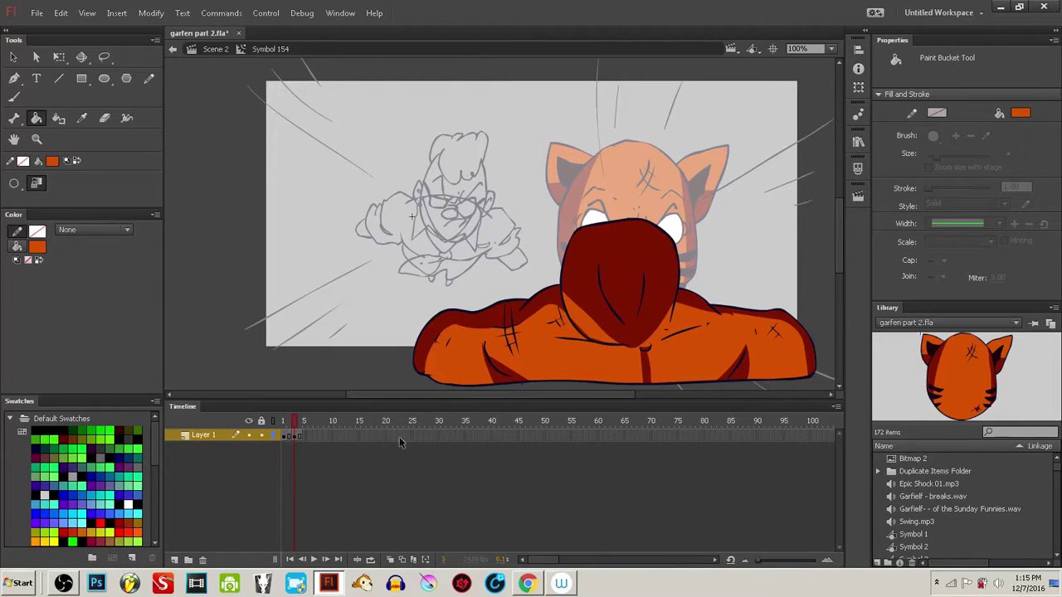
{"action": "left_click", "coordinate": [278, 423]}
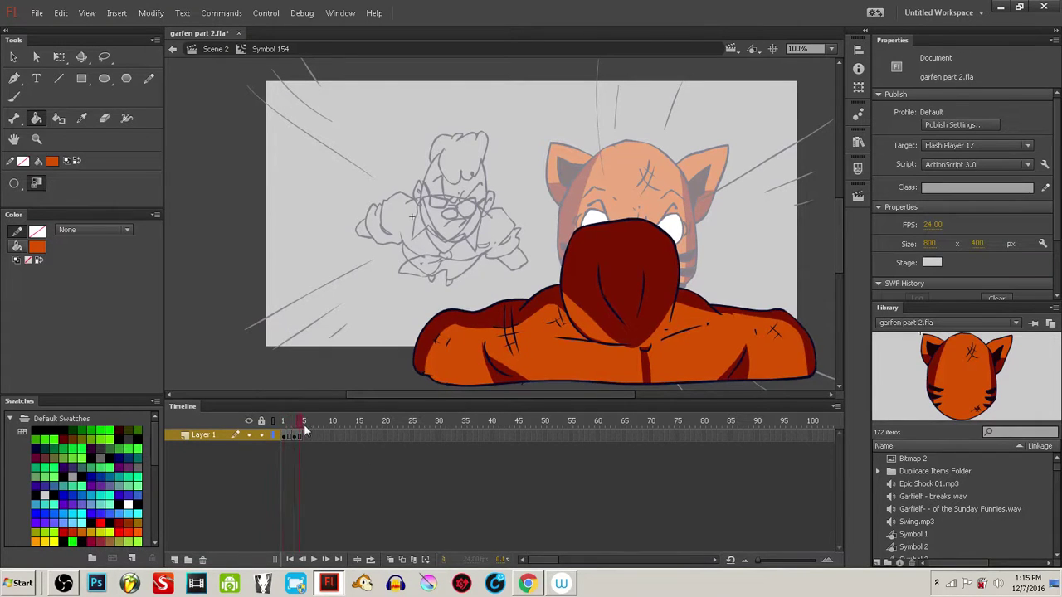
{"action": "left_click", "coordinate": [187, 54]}
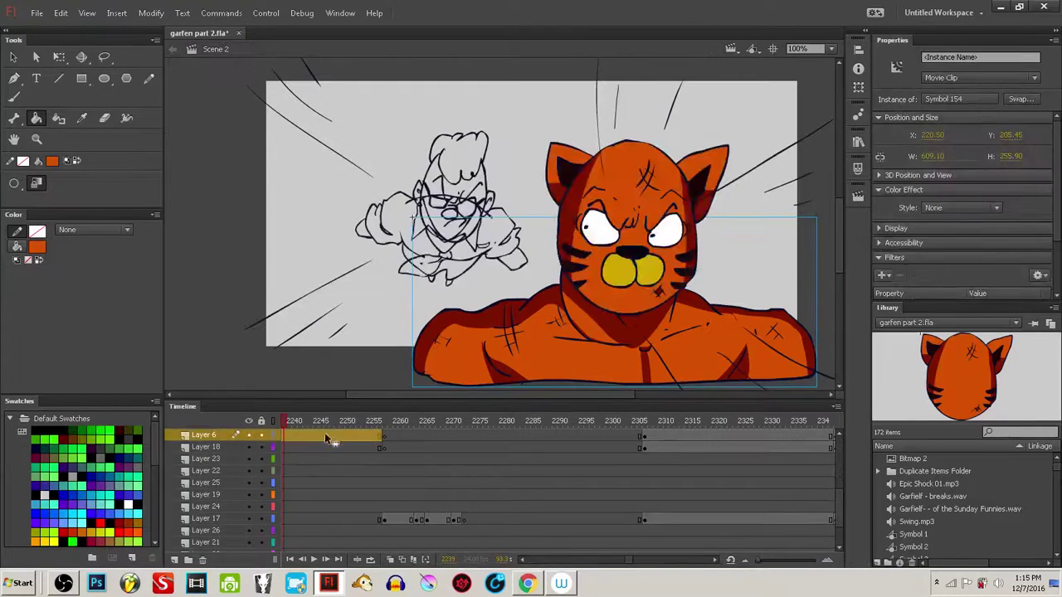
{"action": "left_click", "coordinate": [295, 422]}
{"action": "mouse_move", "coordinate": [297, 423]}
{"action": "left_mouse_down"}
{"action": "mouse_move", "coordinate": [387, 434]}
{"action": "mouse_move", "coordinate": [343, 422]}
{"action": "mouse_move", "coordinate": [416, 423]}
{"action": "left_mouse_up"}
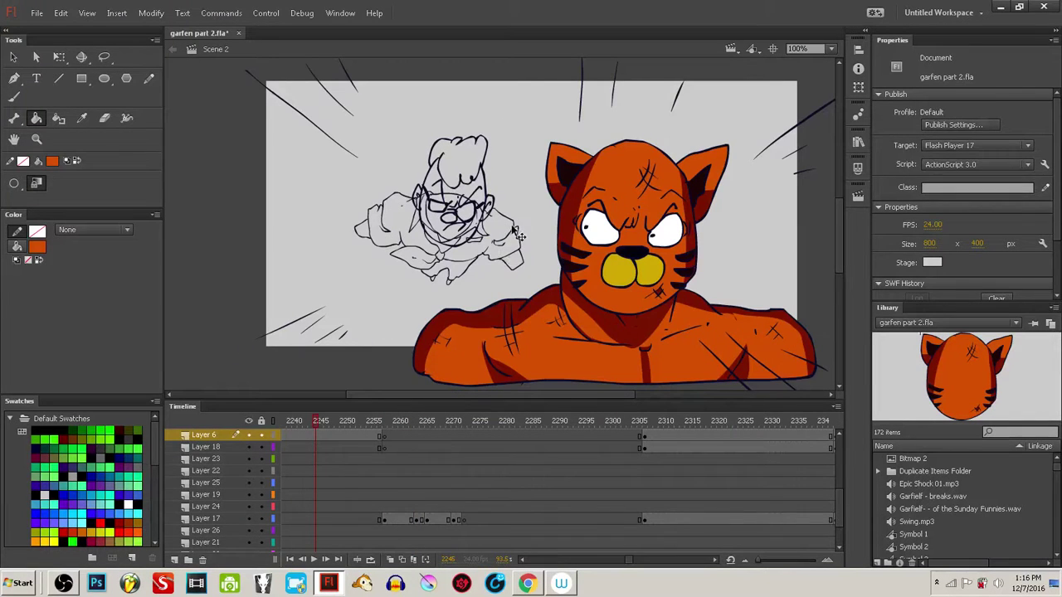
{"action": "left_click", "coordinate": [514, 235]}
{"action": "key", "text": "ctrl+z"}
{"action": "key", "text": "ctrl+z"}
{"action": "key", "text": "ctrl+z"}
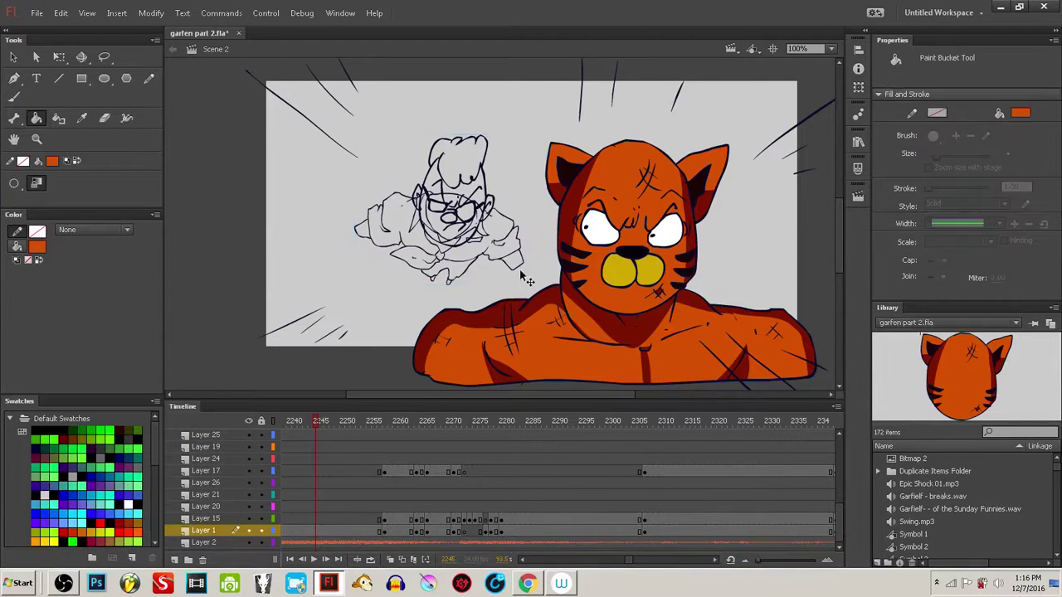
- Examine the sketched man's symbol on Layer 1 across frames 2251 and 2252
{"action": "left_click", "coordinate": [348, 530]}
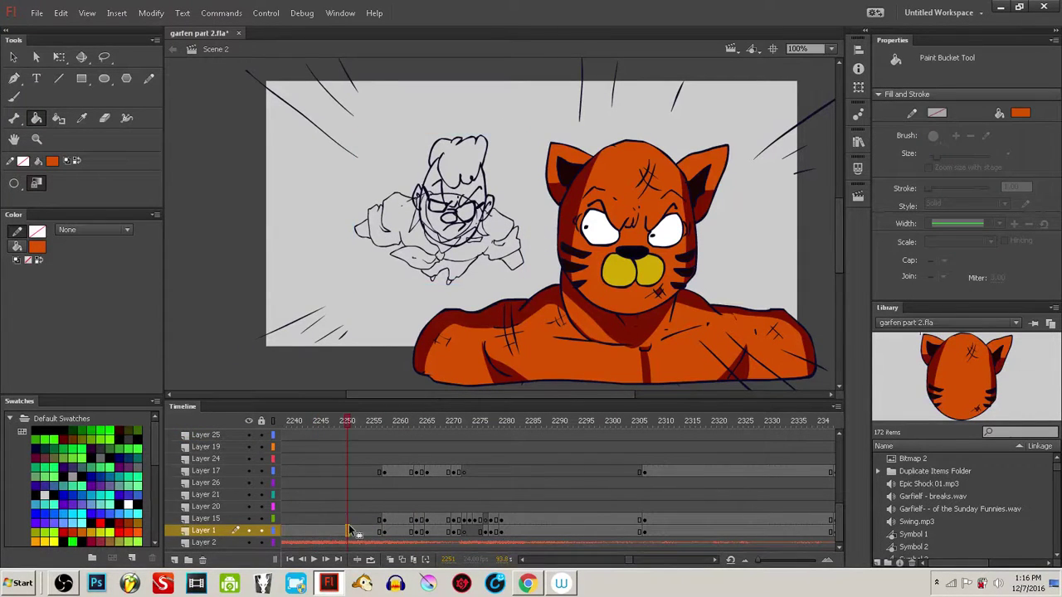
{"action": "left_click", "coordinate": [401, 318], "text": "ctrl"}
{"action": "left_click_drag", "start_coordinate": [478, 272], "coordinate": [498, 294]}
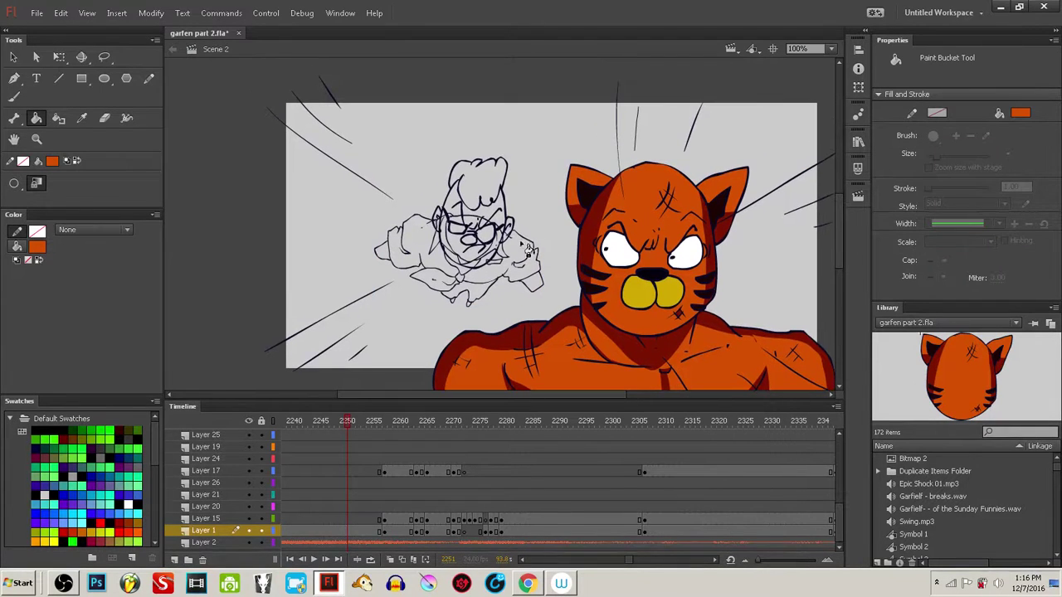
{"action": "left_click", "coordinate": [543, 258]}
{"action": "left_click", "coordinate": [547, 241], "text": "ctrl"}
{"action": "left_click", "coordinate": [501, 216], "text": "ctrl"}
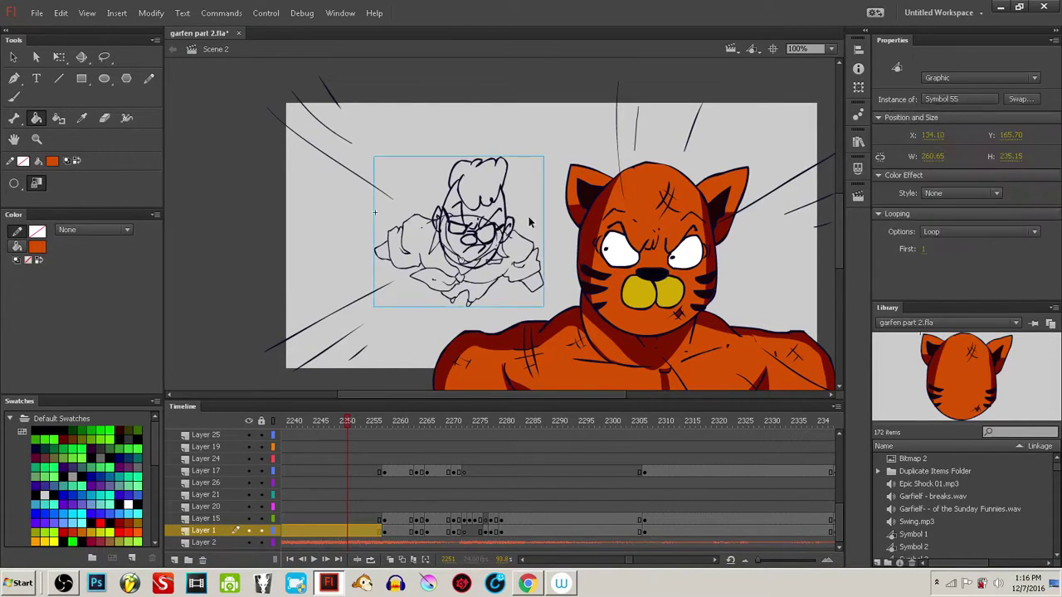
{"action": "left_click", "coordinate": [547, 240], "text": "ctrl"}
{"action": "left_click", "coordinate": [488, 295], "text": "ctrl"}
{"action": "left_click", "coordinate": [496, 313], "text": "ctrl"}
{"action": "left_click", "coordinate": [353, 527]}
{"action": "left_click", "coordinate": [416, 355]}
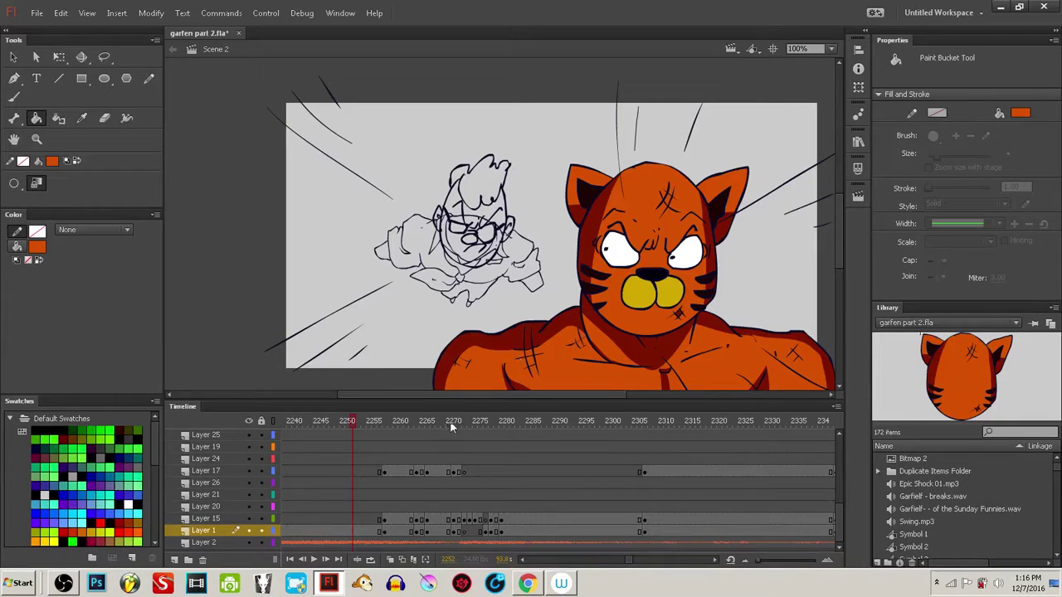
- Review the uncoloured tiger close-up around frames 2259 to 2264, checking the drawings on Layers 17, 15 and 1
{"action": "left_click_drag", "start_coordinate": [355, 423], "coordinate": [390, 422]}
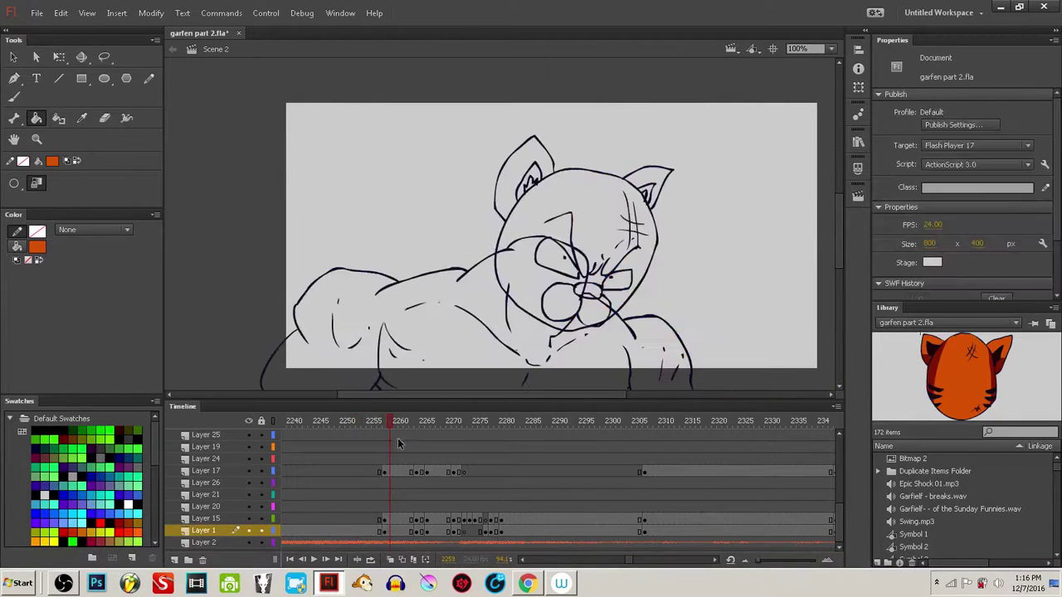
{"action": "left_click", "coordinate": [396, 471]}
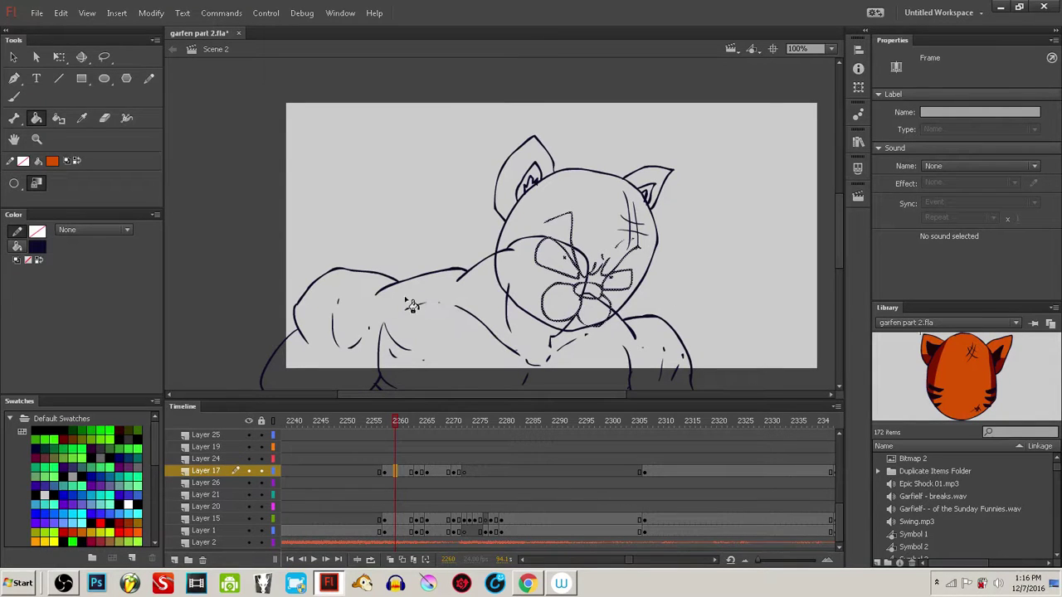
{"action": "left_click", "coordinate": [418, 473]}
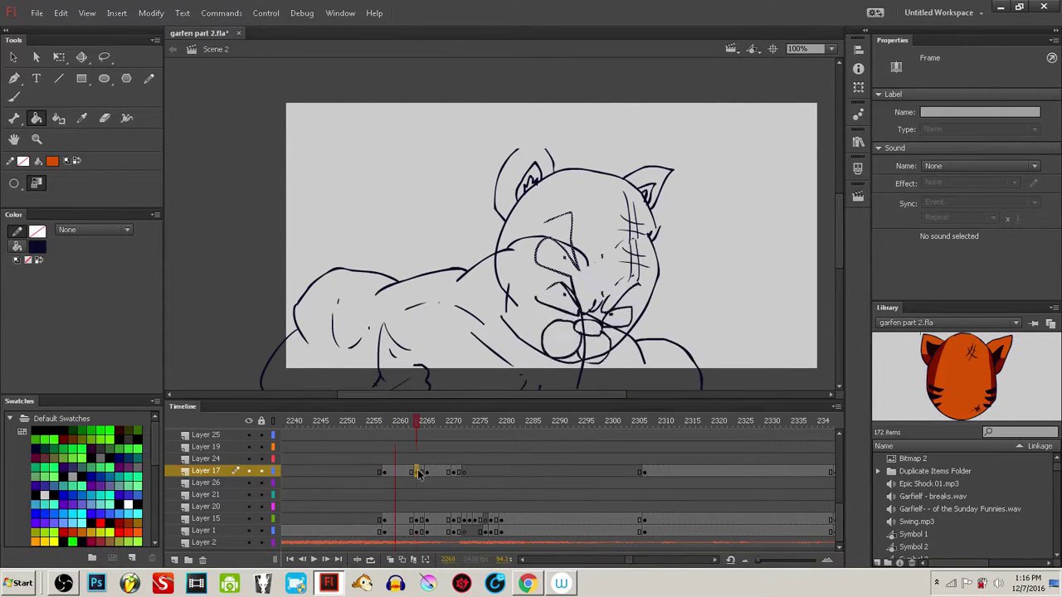
{"action": "left_click", "coordinate": [422, 520]}
{"action": "left_click", "coordinate": [418, 532]}
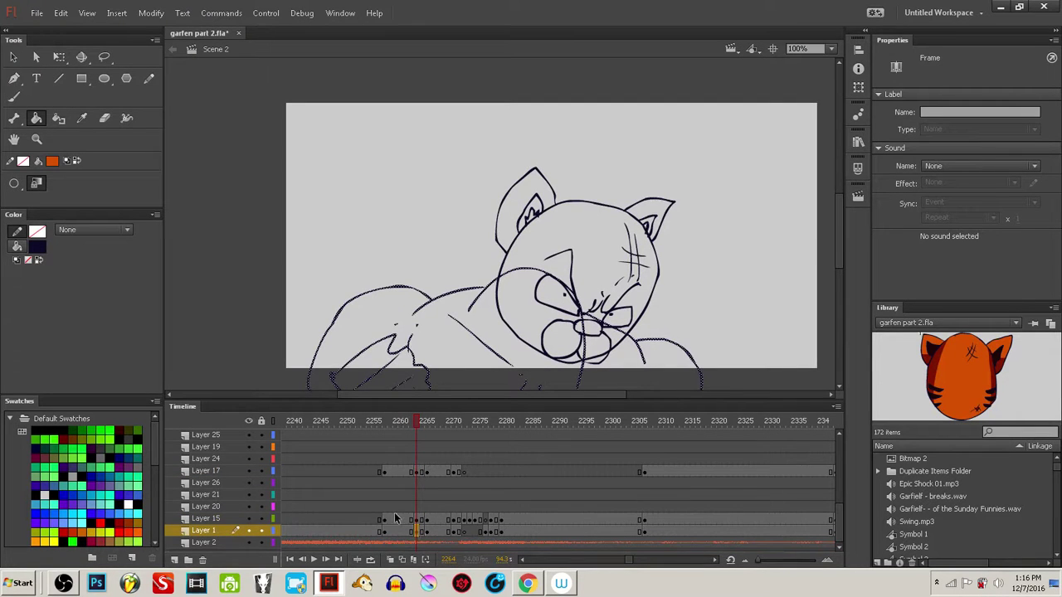
{"action": "left_click", "coordinate": [402, 471]}
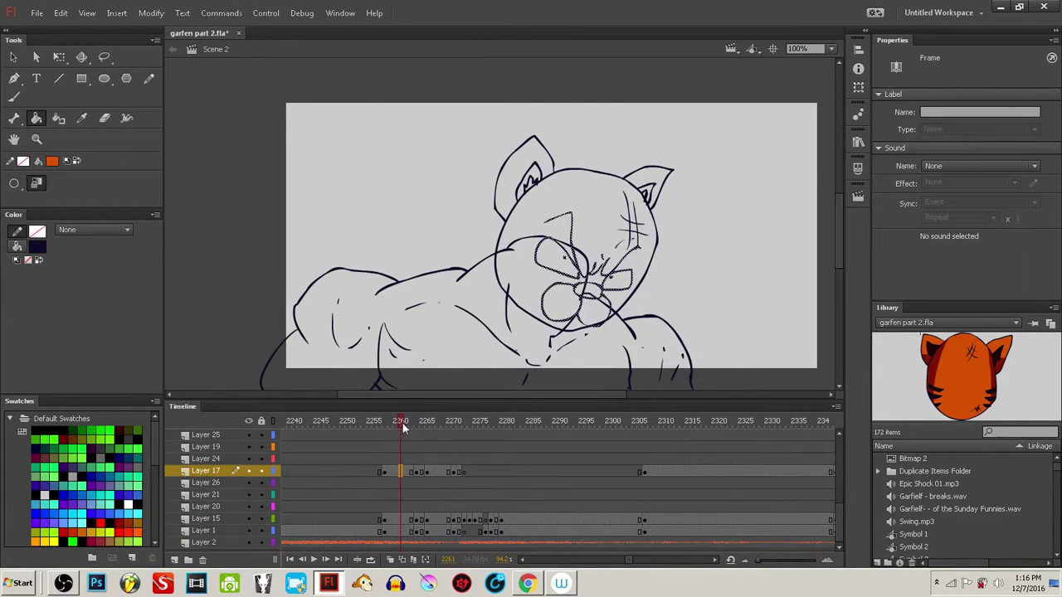
{"action": "mouse_move", "coordinate": [402, 426]}
{"action": "left_mouse_down"}
{"action": "mouse_move", "coordinate": [342, 423]}
{"action": "mouse_move", "coordinate": [401, 426]}
{"action": "left_mouse_up"}
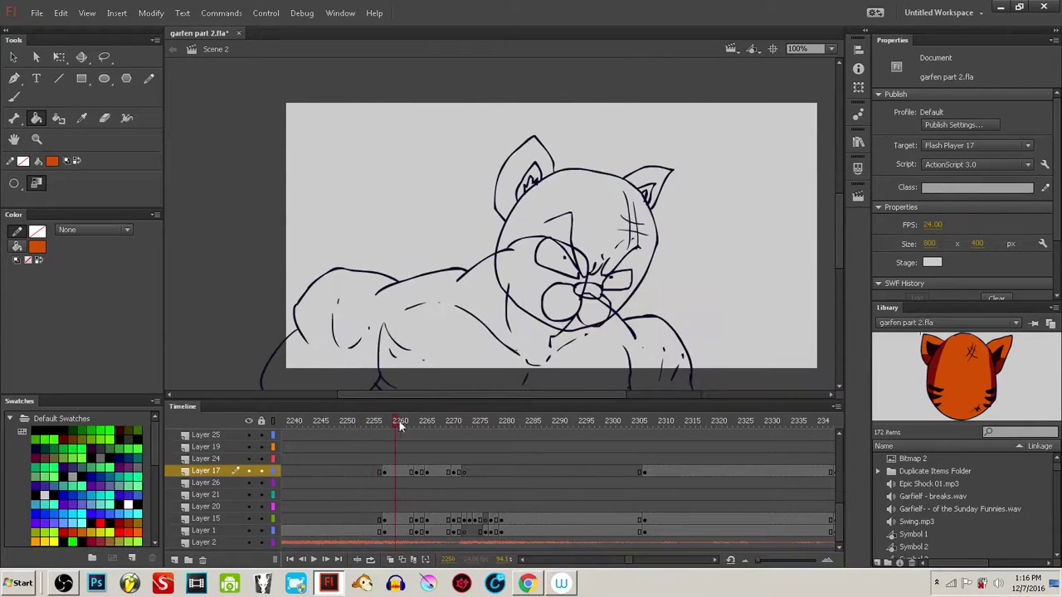
- Place the coloured tiger head symbol from the library beside the sketched tiger as a colour reference on Layer 17
{"action": "left_click_drag", "start_coordinate": [971, 383], "coordinate": [787, 322]}
{"action": "mouse_move", "coordinate": [761, 356]}
{"action": "left_mouse_down"}
{"action": "mouse_move", "coordinate": [745, 335]}
{"action": "mouse_move", "coordinate": [773, 279]}
{"action": "mouse_move", "coordinate": [775, 293]}
{"action": "left_mouse_up"}
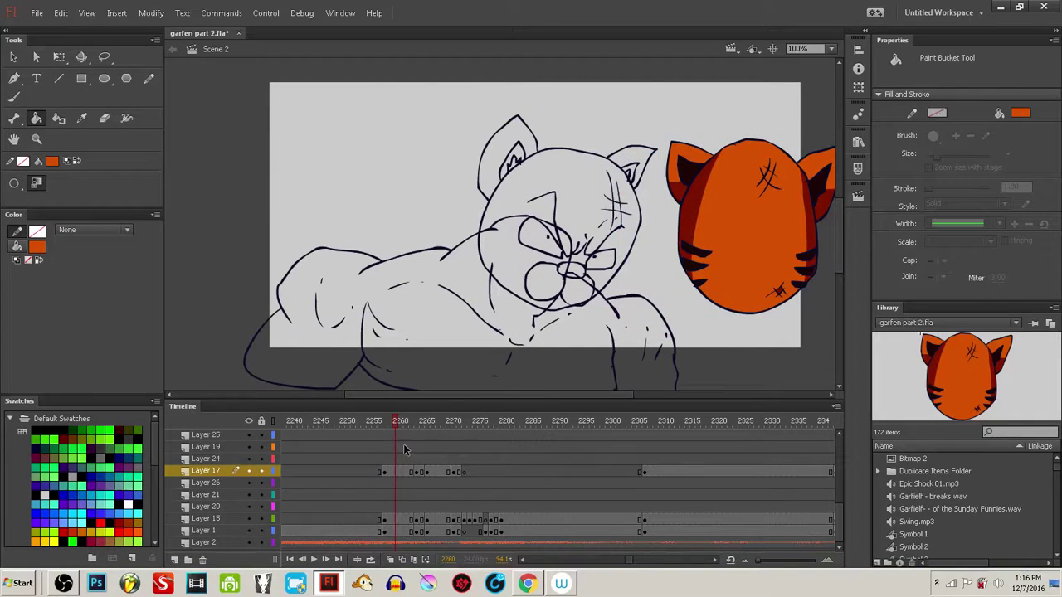
{"action": "mouse_move", "coordinate": [402, 423]}
{"action": "left_mouse_down"}
{"action": "mouse_move", "coordinate": [498, 423]}
{"action": "mouse_move", "coordinate": [406, 426]}
{"action": "left_mouse_up"}
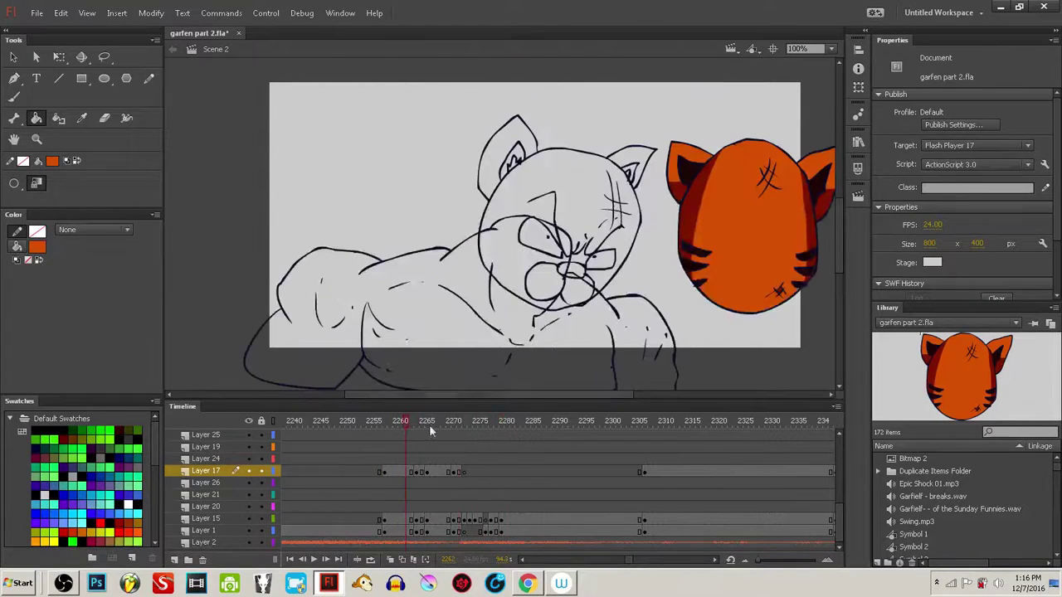
- On Layer 15, sample the sketched tiger's dark outline colour, #0A0A27, for the Brush tool
{"action": "left_click", "coordinate": [630, 292], "text": "ctrl"}
{"action": "left_click", "coordinate": [595, 312], "text": "ctrl"}
{"action": "key", "text": "b"}
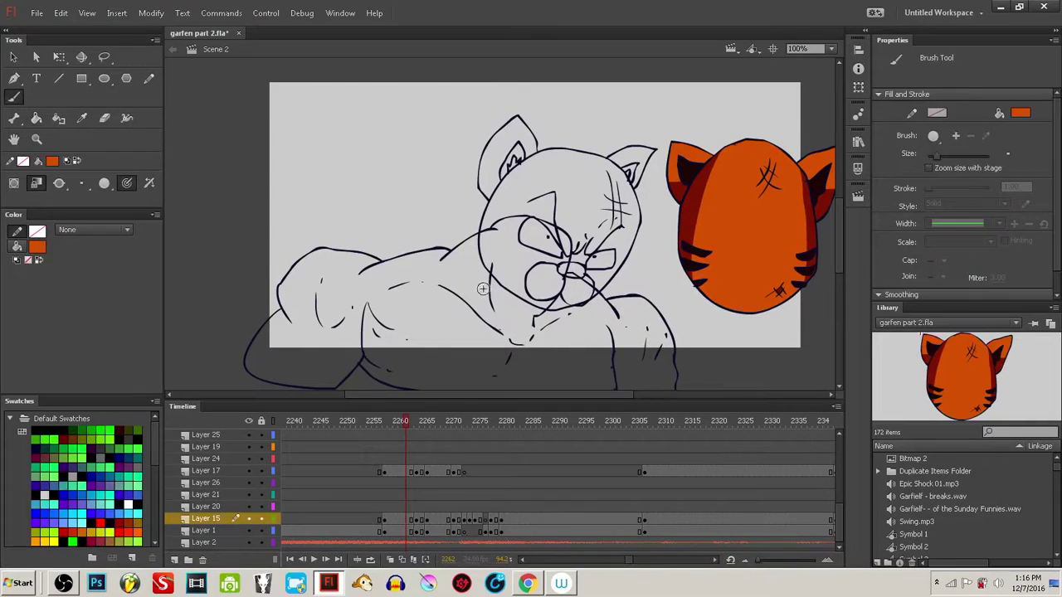
{"action": "left_click", "coordinate": [17, 246]}
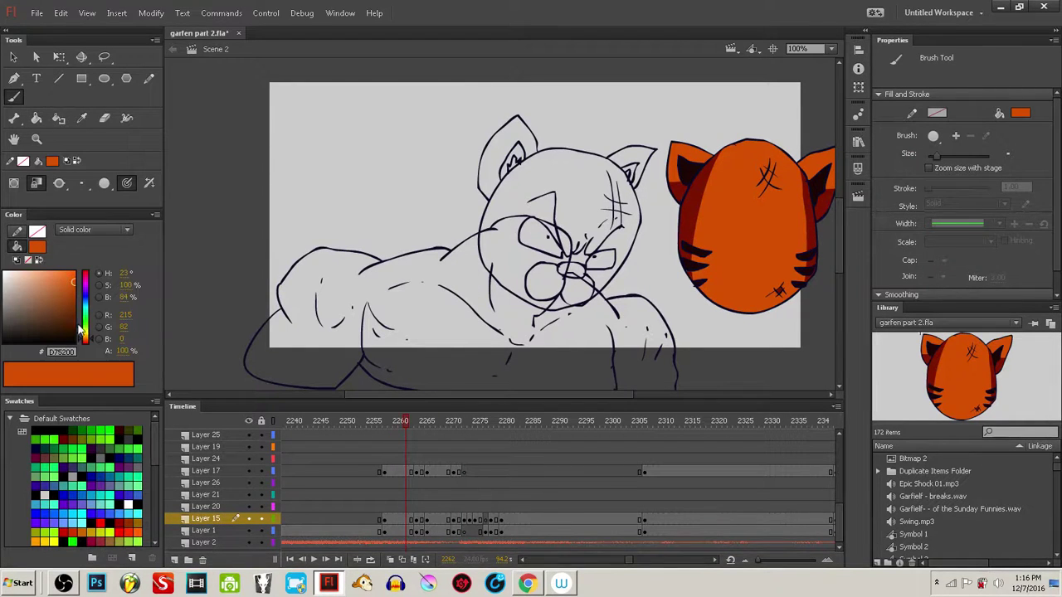
{"action": "key", "text": "i"}
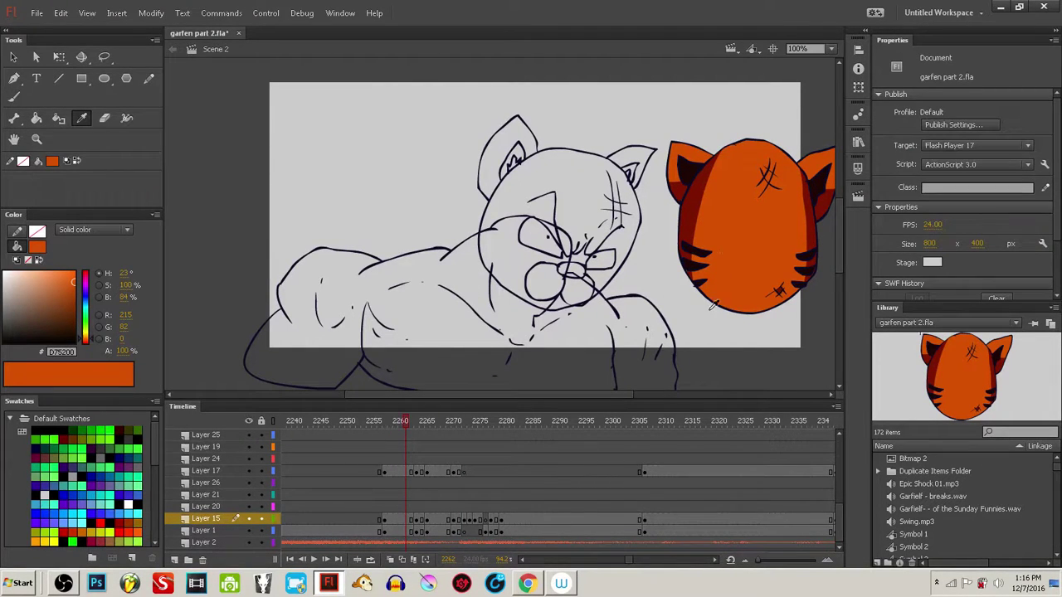
{"action": "left_click", "coordinate": [715, 305]}
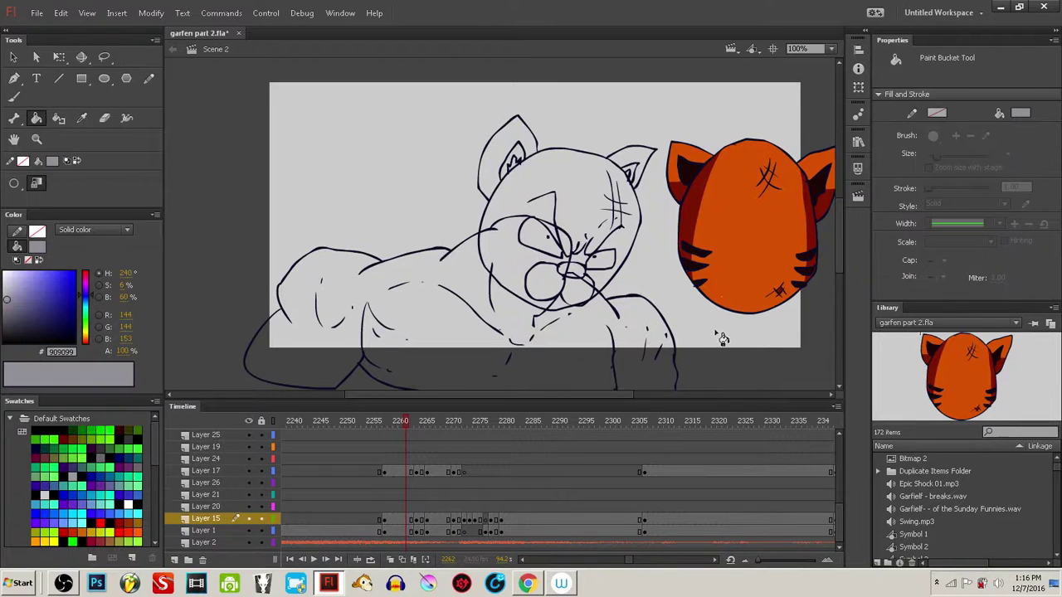
{"action": "key", "text": "i"}
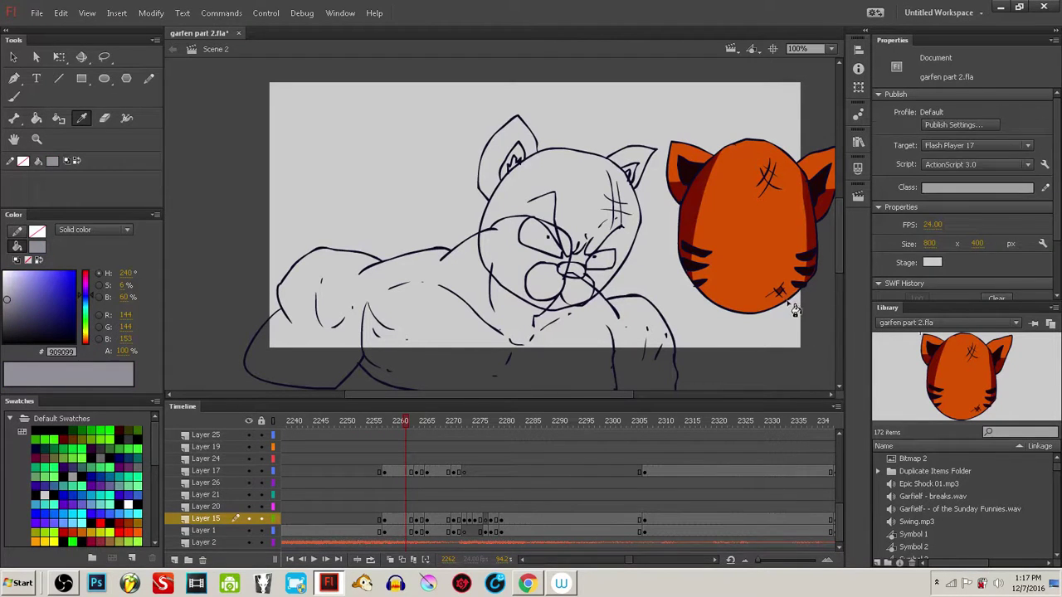
{"action": "left_click", "coordinate": [793, 310]}
{"action": "key", "text": "i"}
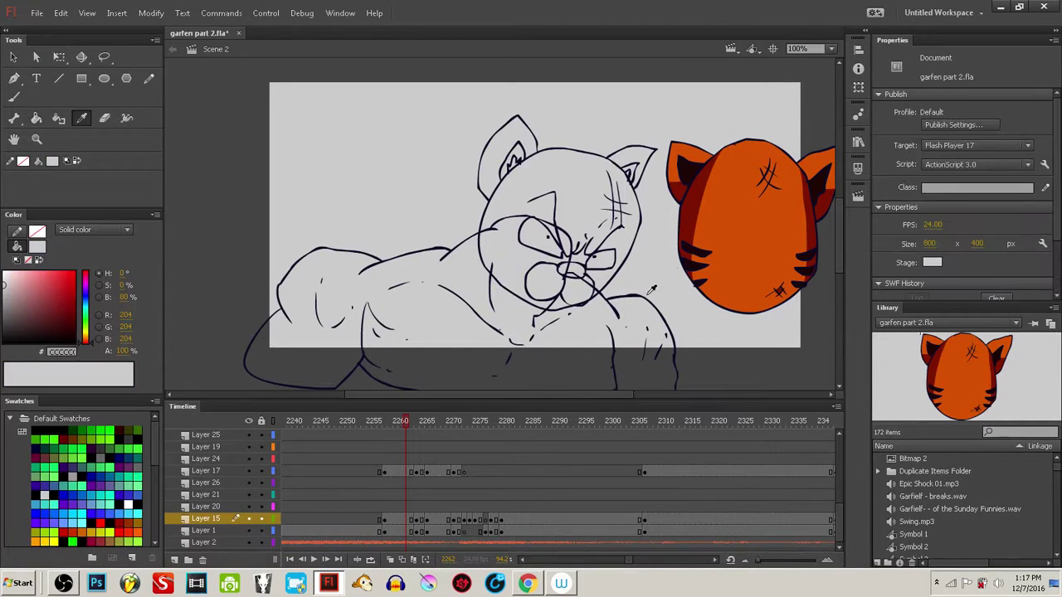
{"action": "left_click", "coordinate": [649, 294]}
{"action": "key", "text": "b"}
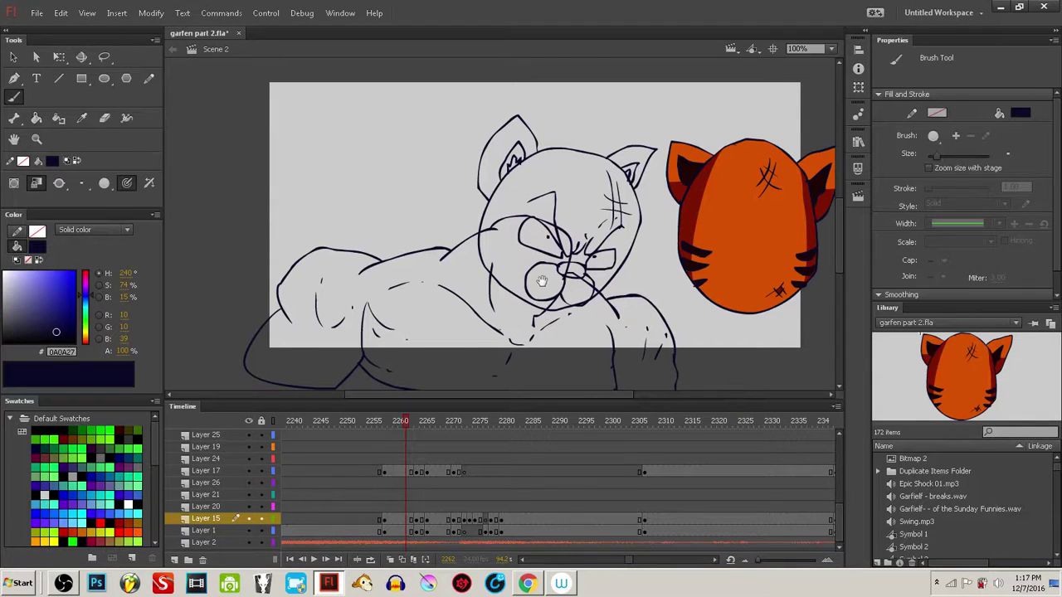
- Brush tiger stripes onto both cheeks of the sketched head at frame 2261 on Layer 15
{"action": "left_click_drag", "start_coordinate": [541, 280], "coordinate": [571, 287]}
{"action": "left_click", "coordinate": [400, 520]}
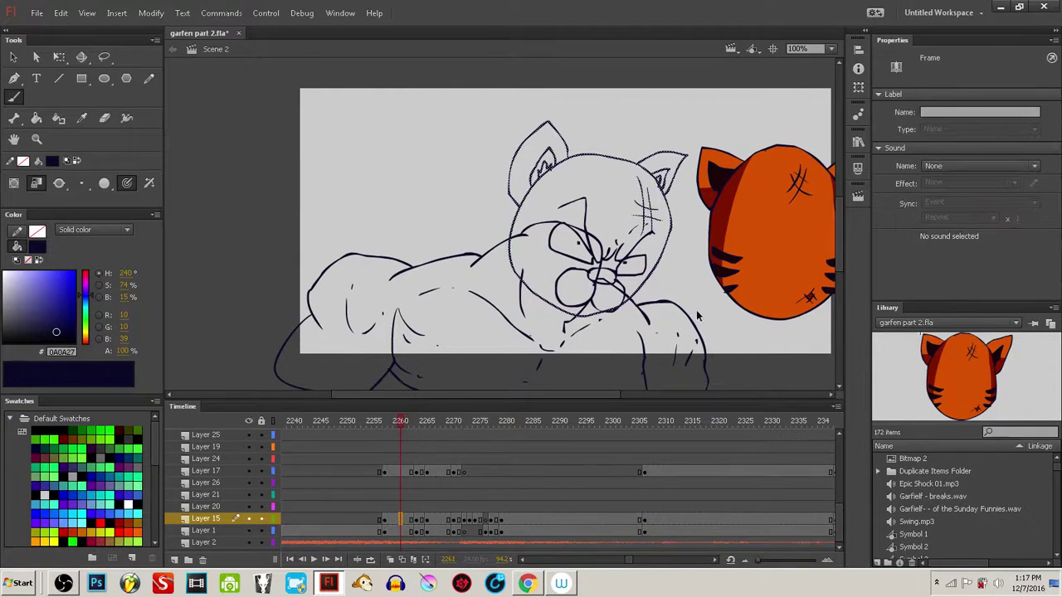
{"action": "left_click", "coordinate": [665, 287], "text": "ctrl"}
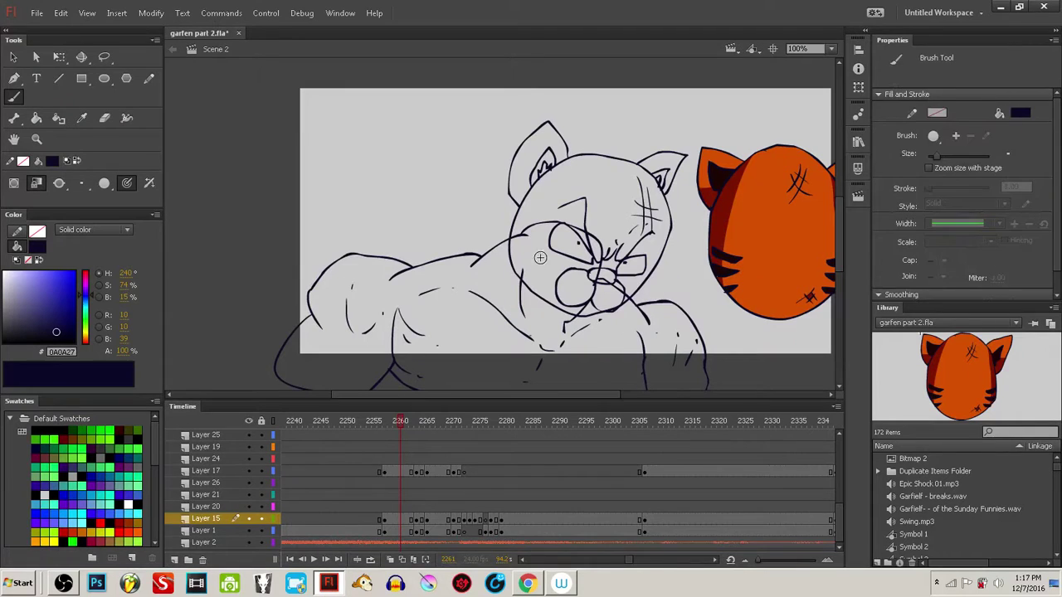
{"action": "left_click_drag", "start_coordinate": [523, 247], "coordinate": [527, 233]}
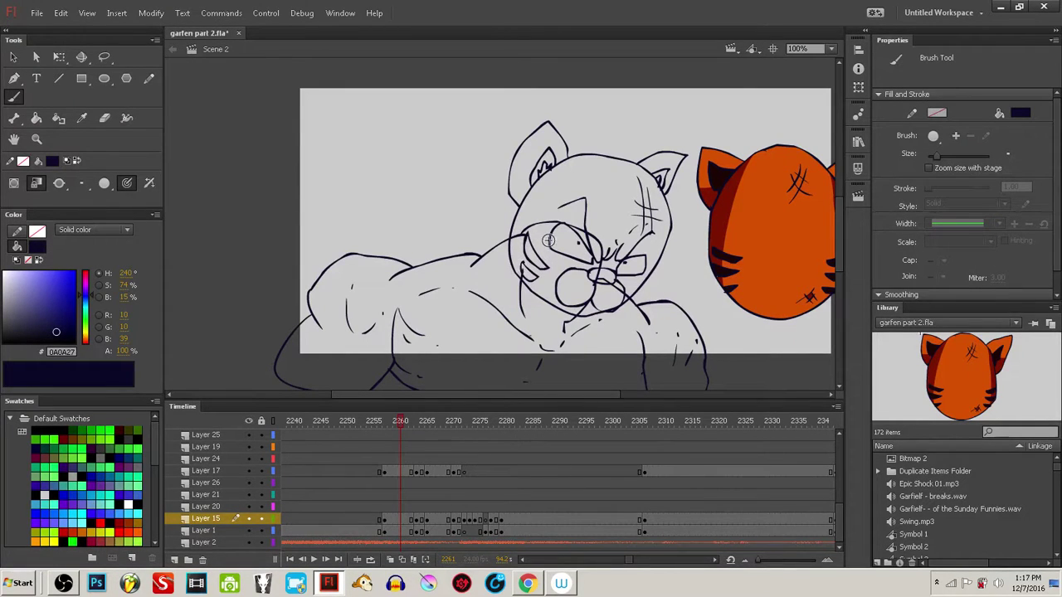
{"action": "left_click_drag", "start_coordinate": [631, 280], "coordinate": [622, 265]}
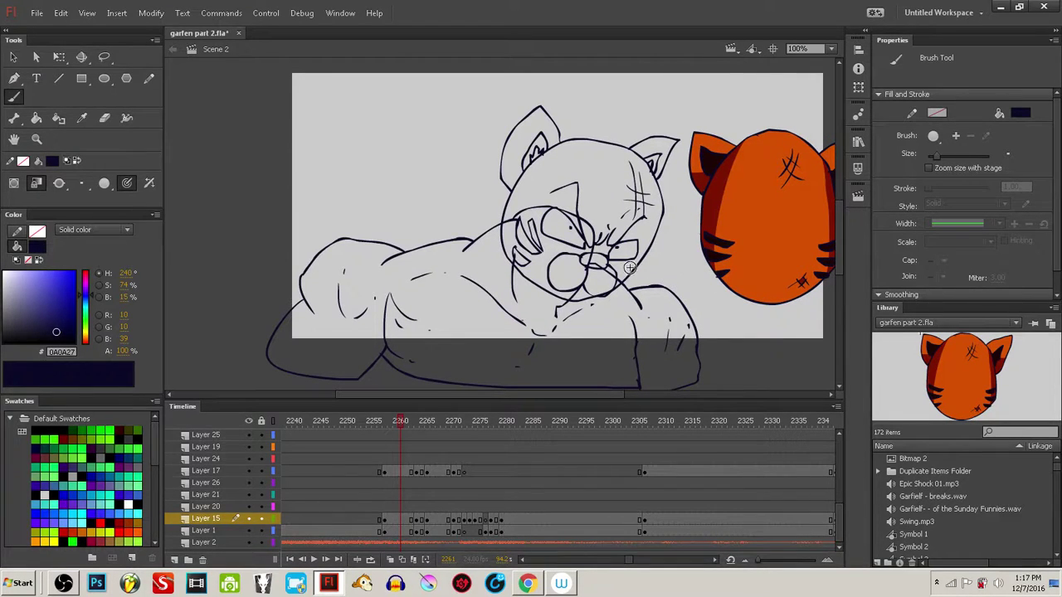
- Sample the dark red shading from the reference head and fill the sketched tiger's face and both ears with it
{"action": "left_click_drag", "start_coordinate": [671, 281], "coordinate": [630, 301]}
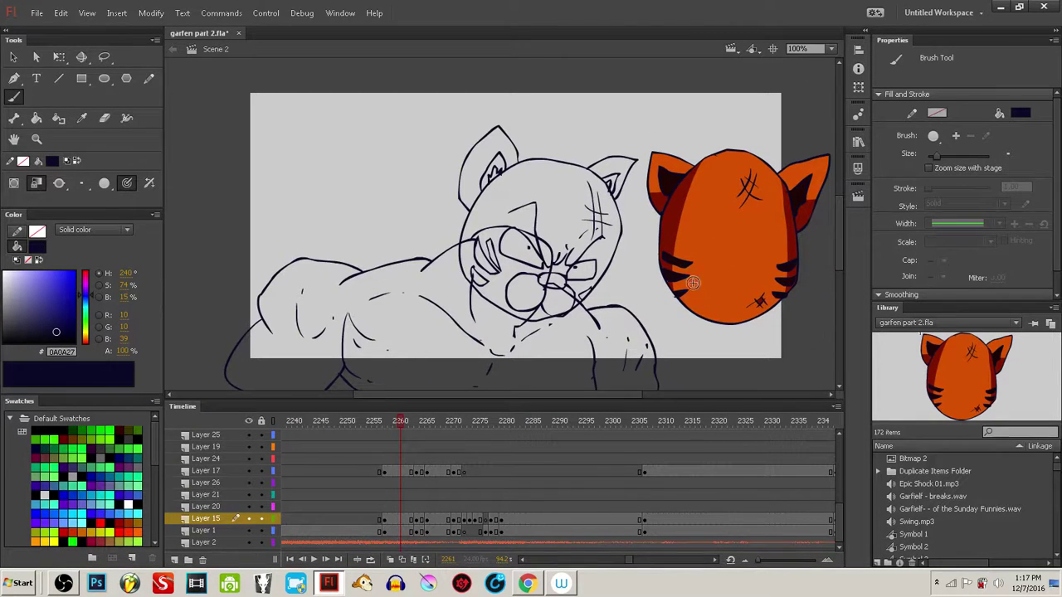
{"action": "key", "text": "i"}
{"action": "left_click", "coordinate": [671, 244]}
{"action": "left_click", "coordinate": [620, 241]}
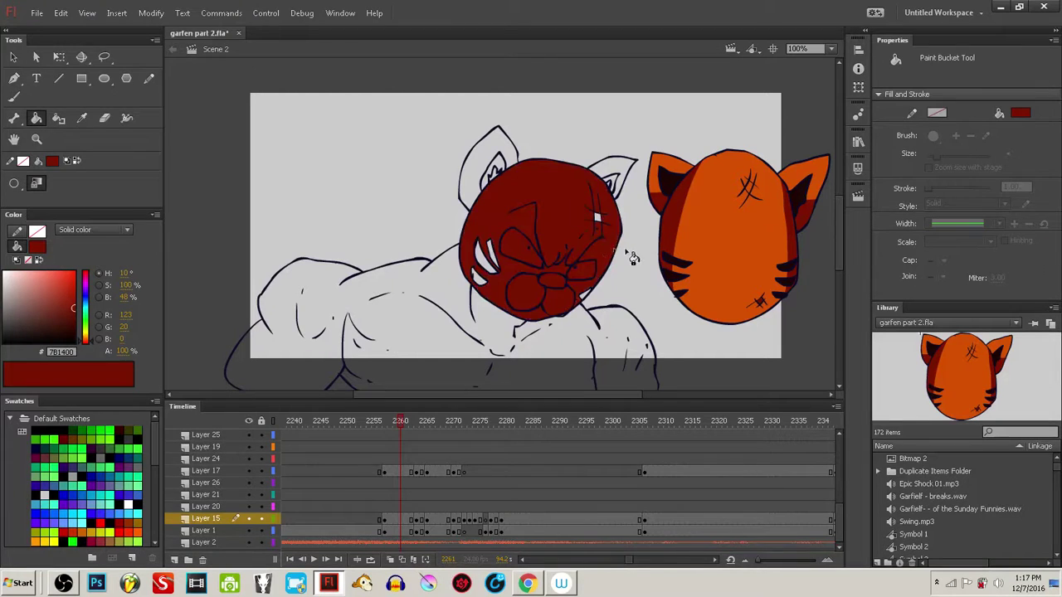
{"action": "left_click", "coordinate": [628, 175]}
{"action": "left_click", "coordinate": [506, 162]}
- Fill the sketched tiger's inner ears with the reference's #1D0504 and the small tuft in the left ear with its orange
{"action": "key", "text": "i"}
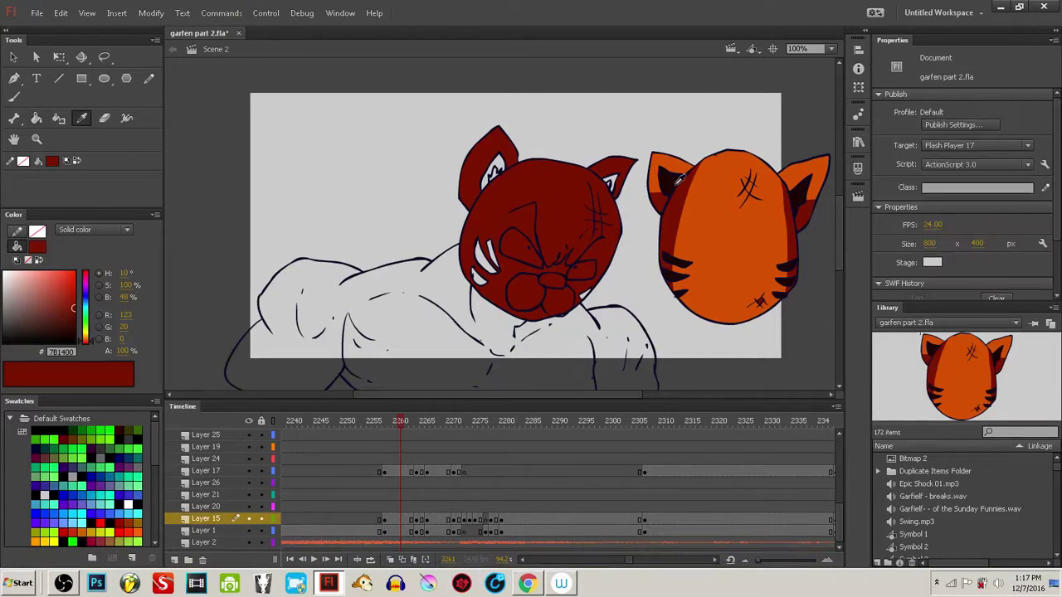
{"action": "left_click", "coordinate": [680, 179]}
{"action": "left_click", "coordinate": [614, 184]}
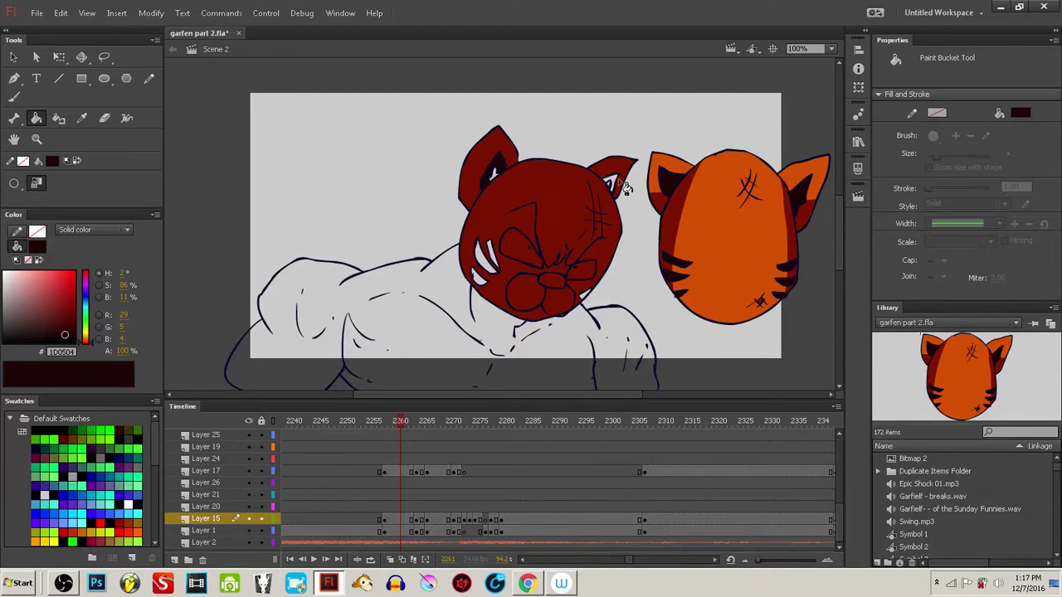
{"action": "key", "text": "i"}
{"action": "left_click", "coordinate": [750, 257]}
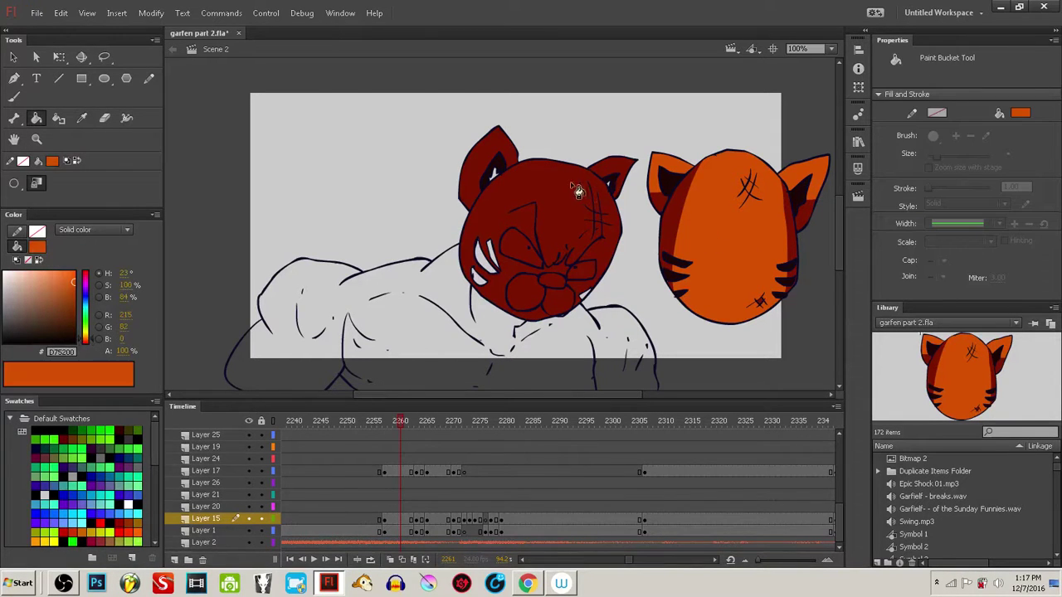
{"action": "left_click", "coordinate": [615, 192]}
{"action": "key", "text": "ctrl+z"}
{"action": "left_click", "coordinate": [495, 174]}
- Sample the reference head's stripe colour, #1D0504, and fill the sketched tiger's cheek stripes with it
{"action": "key", "text": "i"}
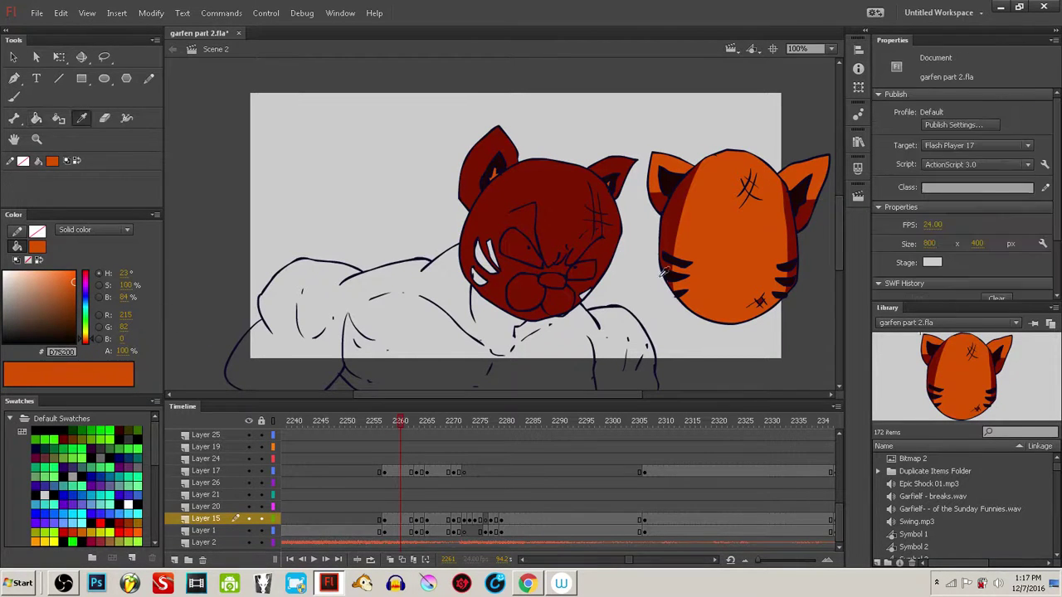
{"action": "left_click", "coordinate": [679, 262]}
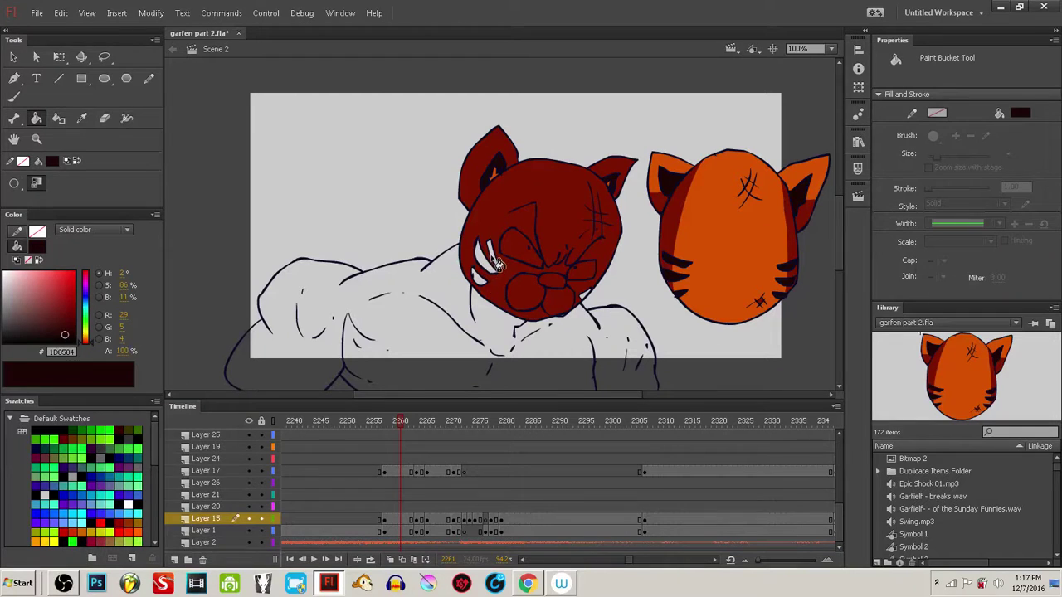
{"action": "left_click", "coordinate": [488, 258]}
{"action": "left_click", "coordinate": [480, 275]}
{"action": "left_click", "coordinate": [600, 282]}
- Fill both of the sketched tiger's eyes on Layer 17 with white, #FFFFFF
{"action": "left_click", "coordinate": [645, 303], "text": "ctrl"}
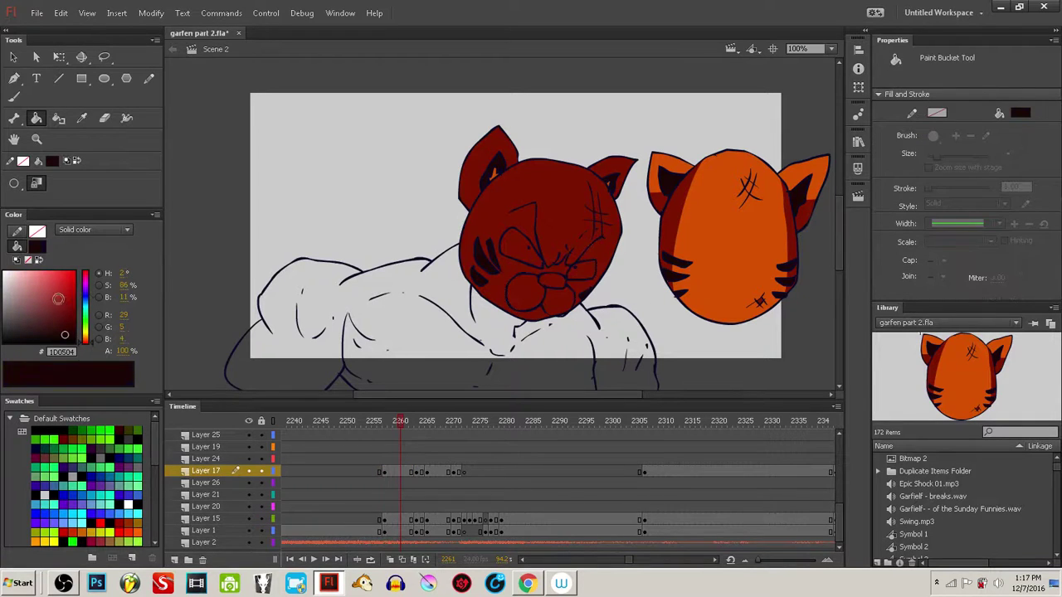
{"action": "left_click_drag", "start_coordinate": [58, 299], "coordinate": [4, 271]}
{"action": "left_click", "coordinate": [519, 252]}
{"action": "left_click", "coordinate": [581, 271]}
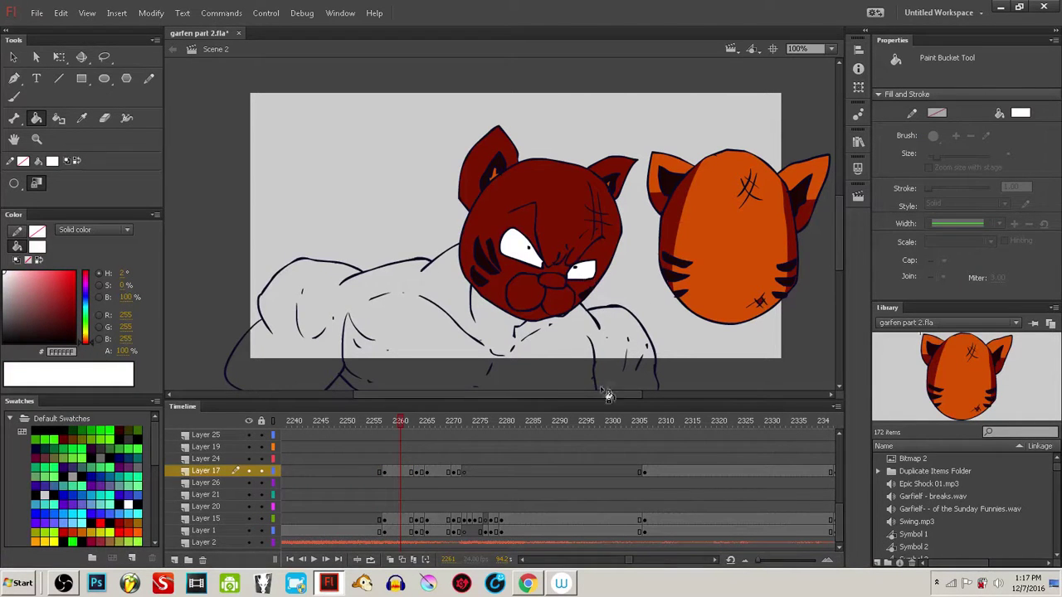
- Set the fill colour to black, #000000, and fill the sketched tiger's nose on Layer 17
{"action": "left_click", "coordinate": [584, 306], "text": "ctrl"}
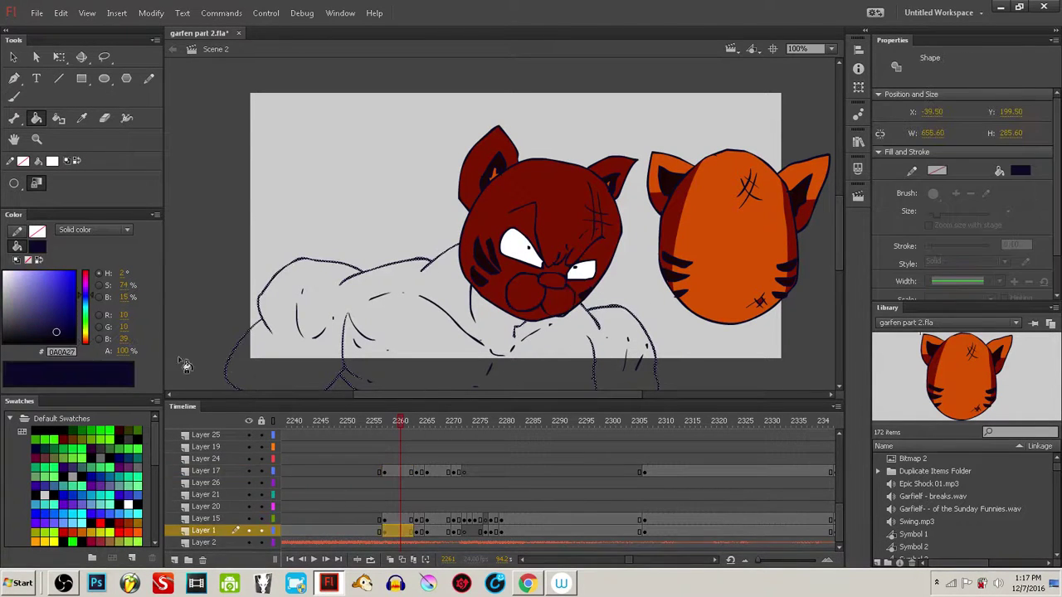
{"action": "key", "text": "i"}
{"action": "left_click", "coordinate": [581, 270]}
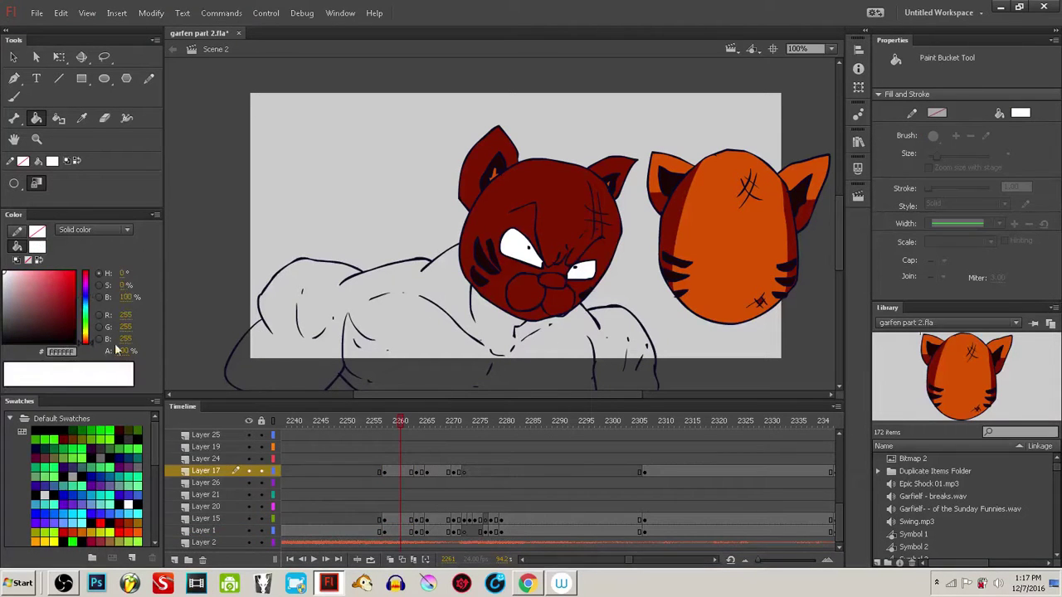
{"action": "left_click", "coordinate": [70, 341]}
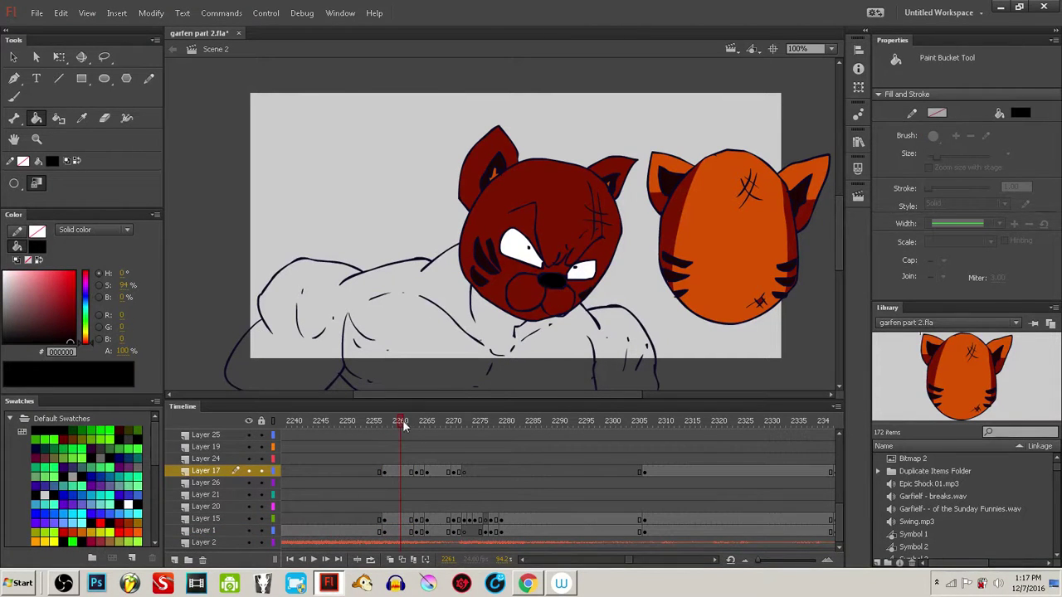
- Go back to the finished tiger shot around frame 2254 and sample its muzzle yellow, #D0A700
{"action": "left_click_drag", "start_coordinate": [404, 424], "coordinate": [443, 406]}
{"action": "key", "text": "i"}
{"action": "left_click", "coordinate": [616, 282]}
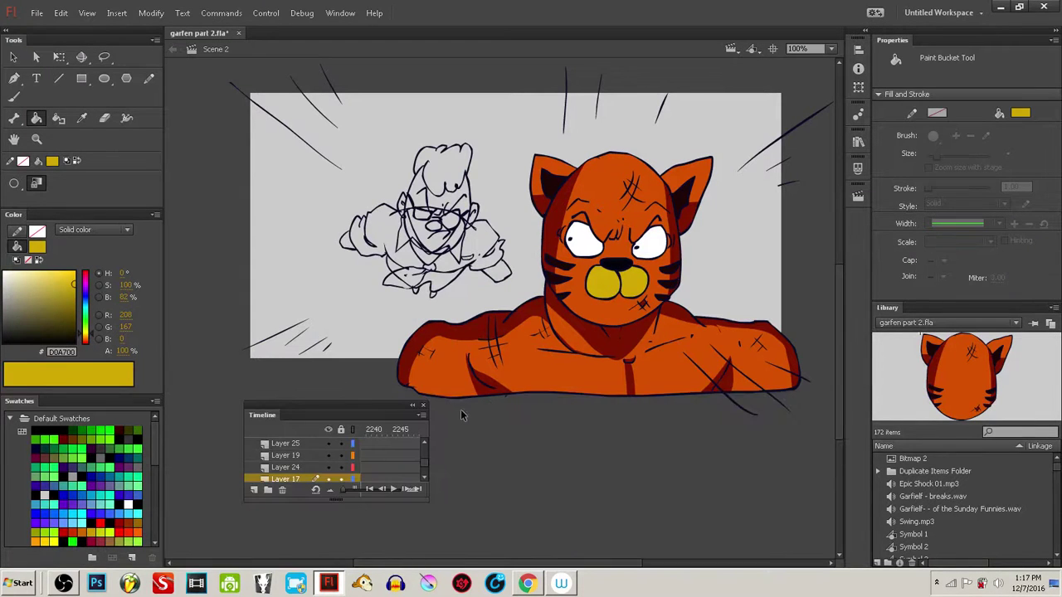
- Restore the detached Timeline to its docked place below the stage and save the file
{"action": "left_click_drag", "start_coordinate": [368, 404], "coordinate": [400, 405]}
{"action": "key", "text": "ctrl+alt+t"}
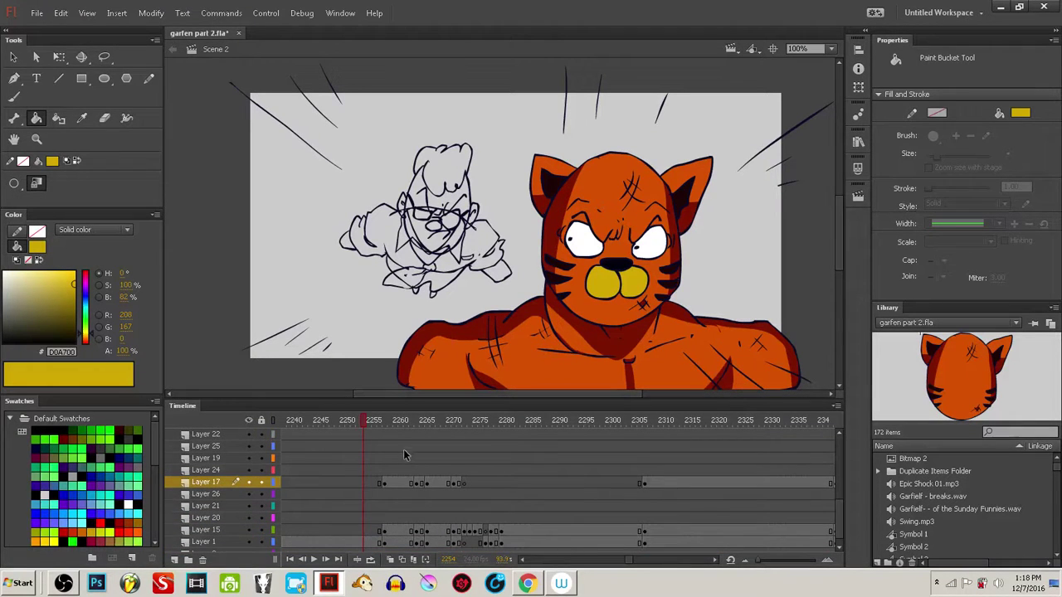
{"action": "key", "text": "ctrl+s"}
- Resample the finished tiger's muzzle yellow, #D0A700, and fill both halves of the sketched tiger's muzzle at frame 2260
{"action": "left_click_drag", "start_coordinate": [369, 428], "coordinate": [399, 423]}
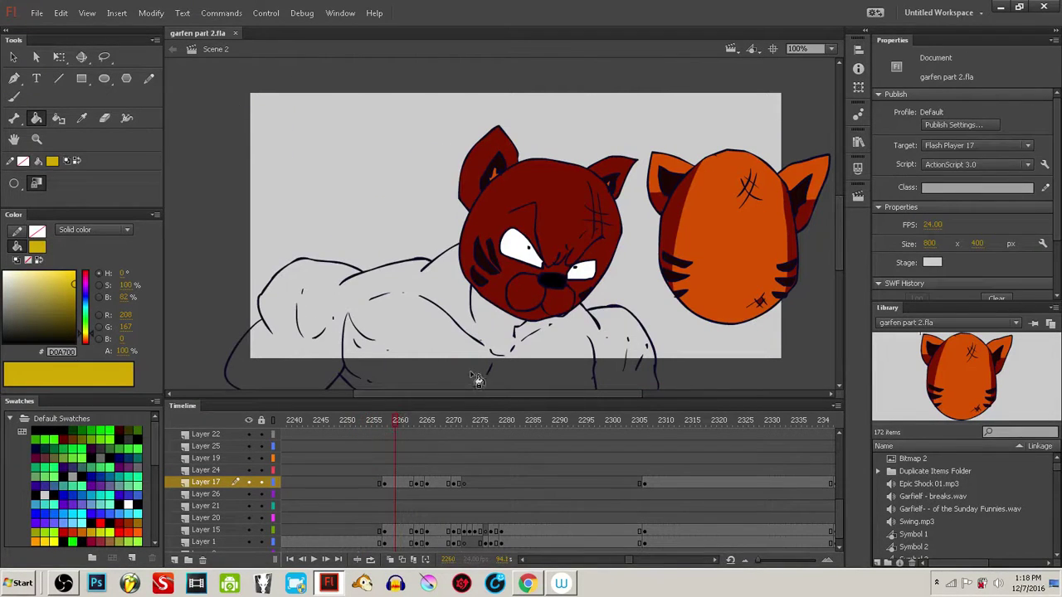
{"action": "left_click_drag", "start_coordinate": [399, 423], "coordinate": [370, 425]}
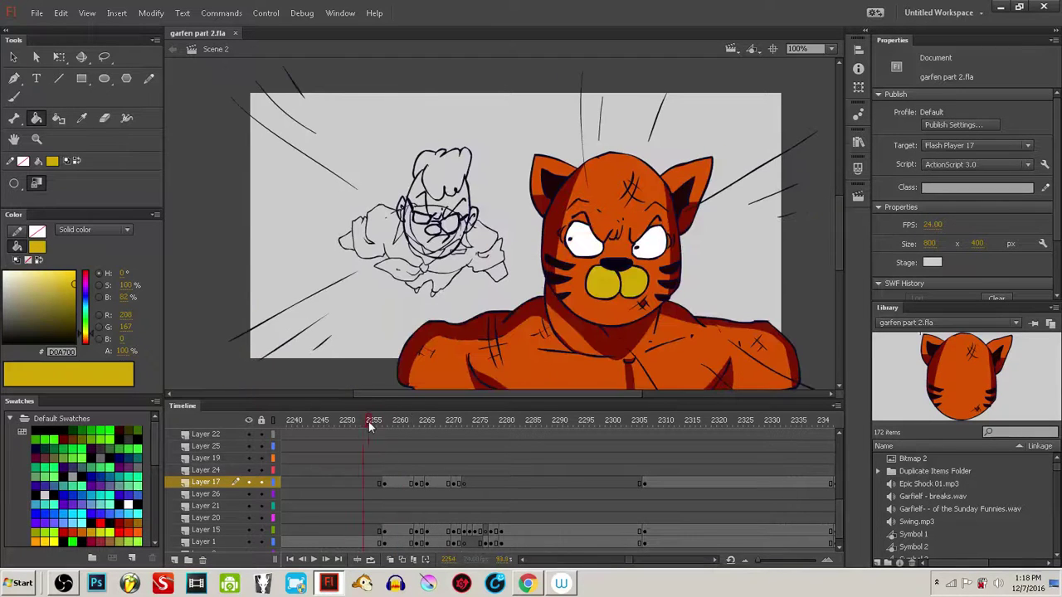
{"action": "key", "text": "i"}
{"action": "left_click", "coordinate": [590, 290]}
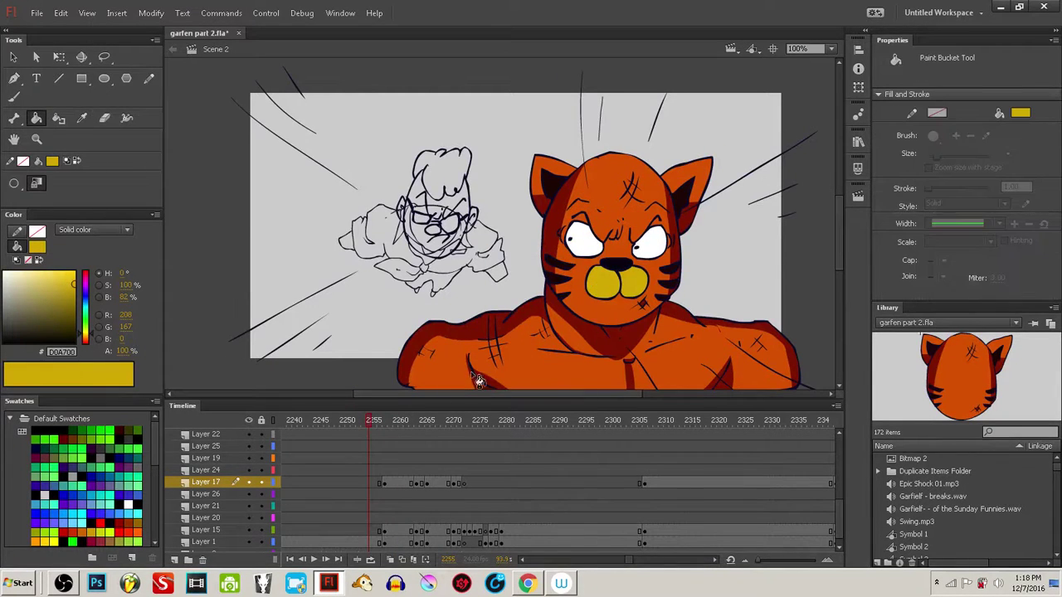
{"action": "left_click", "coordinate": [395, 423]}
{"action": "left_click", "coordinate": [557, 282], "text": "ctrl"}
{"action": "left_click", "coordinate": [643, 295], "text": "ctrl"}
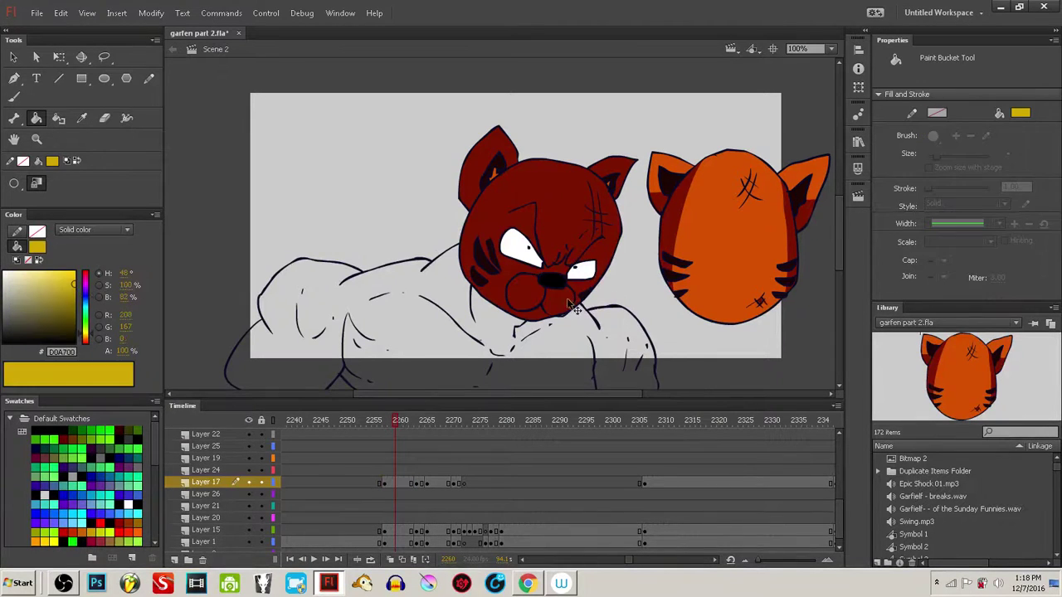
{"action": "left_click", "coordinate": [580, 305]}
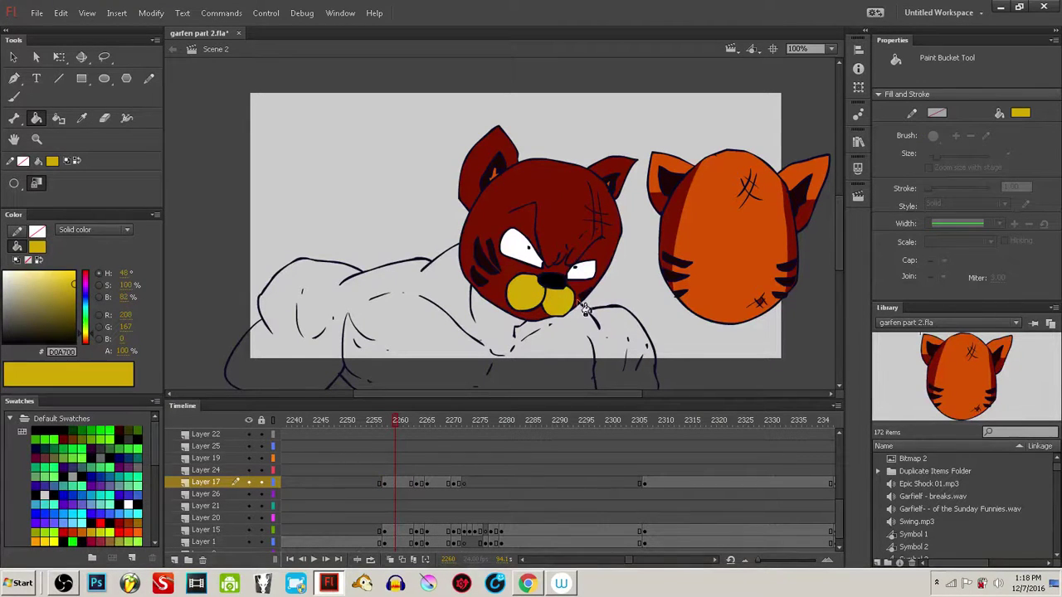
- Sample the dark red from the tiger's face, #7B1400, and fill the whole sketched body and neck with it
{"action": "key", "text": "i"}
{"action": "left_click", "coordinate": [540, 243]}
{"action": "left_click", "coordinate": [493, 338]}
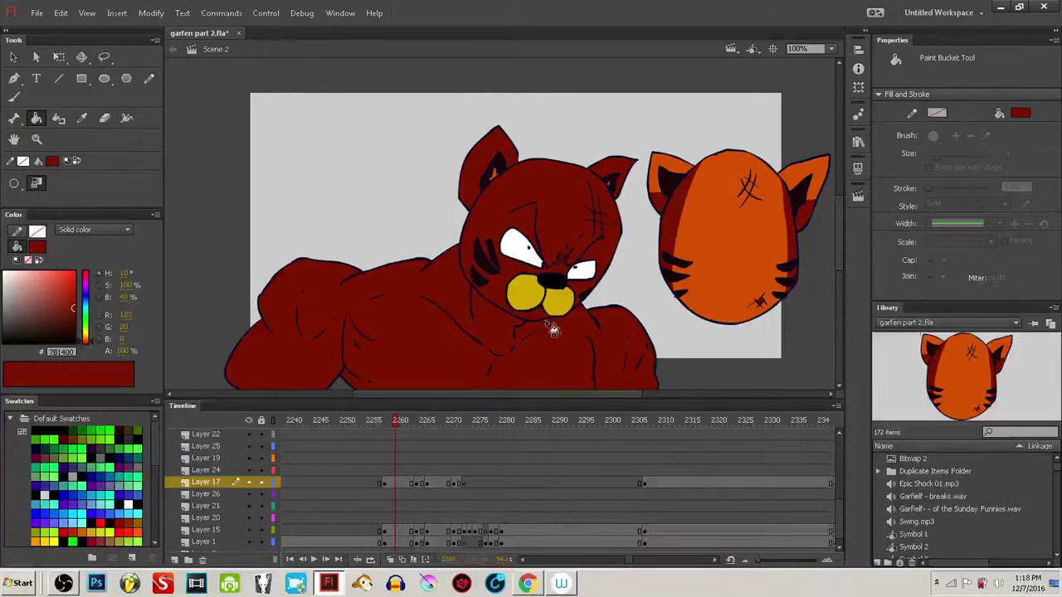
{"action": "left_click", "coordinate": [545, 322]}
- With the Pencil at stroke 1.00 in orange, draw shading boundaries on the tiger's left-hand arm, torso, chest and under the chin on Layer 1
{"action": "left_click_drag", "start_coordinate": [731, 361], "coordinate": [724, 345]}
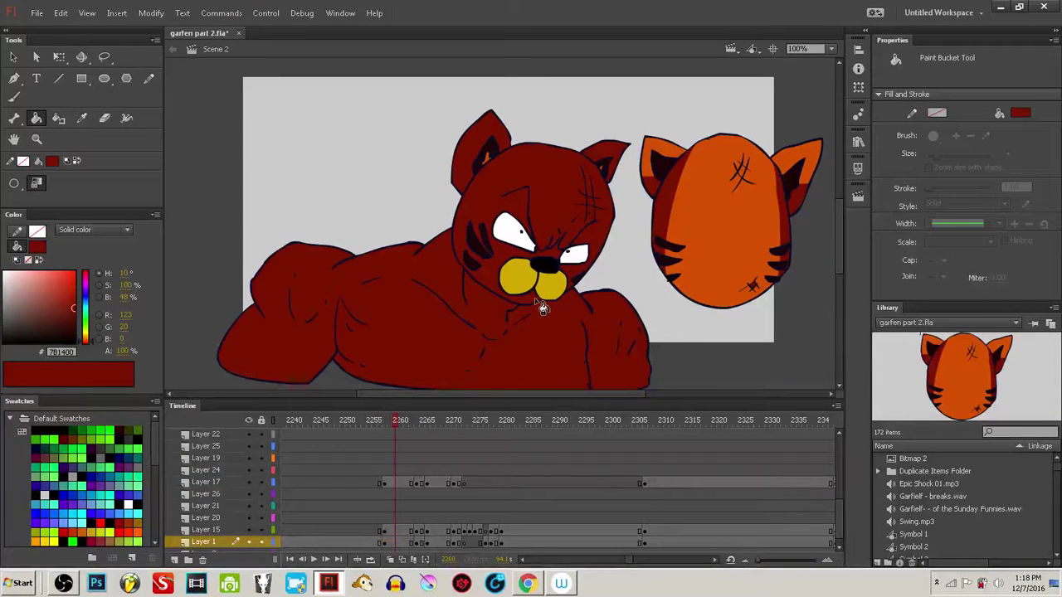
{"action": "key", "text": "y"}
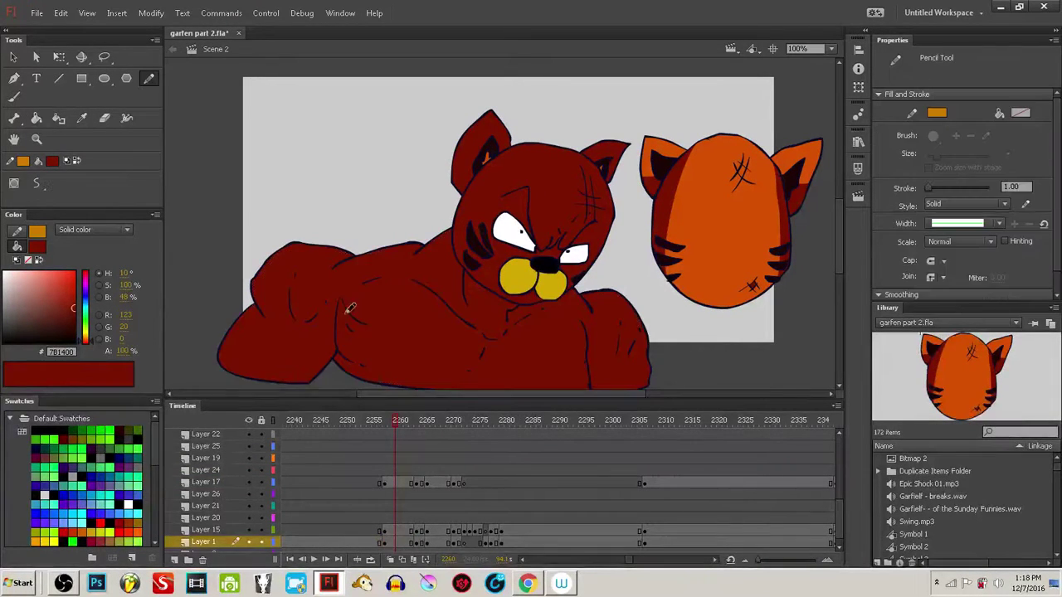
{"action": "mouse_move", "coordinate": [268, 385]}
{"action": "left_mouse_down"}
{"action": "mouse_move", "coordinate": [339, 289]}
{"action": "mouse_move", "coordinate": [314, 321]}
{"action": "mouse_move", "coordinate": [255, 300]}
{"action": "mouse_move", "coordinate": [390, 312]}
{"action": "mouse_move", "coordinate": [371, 386]}
{"action": "left_mouse_up"}
{"action": "scroll", "coordinate": [441, 355], "scroll_direction": "down", "scroll_amount": 2}
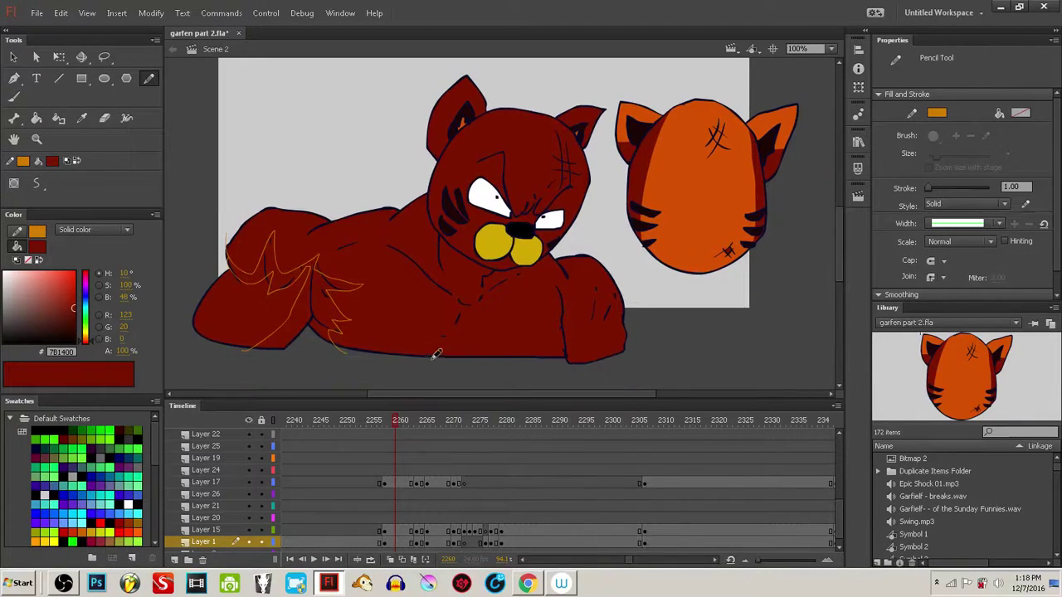
{"action": "left_click_drag", "start_coordinate": [437, 355], "coordinate": [453, 385]}
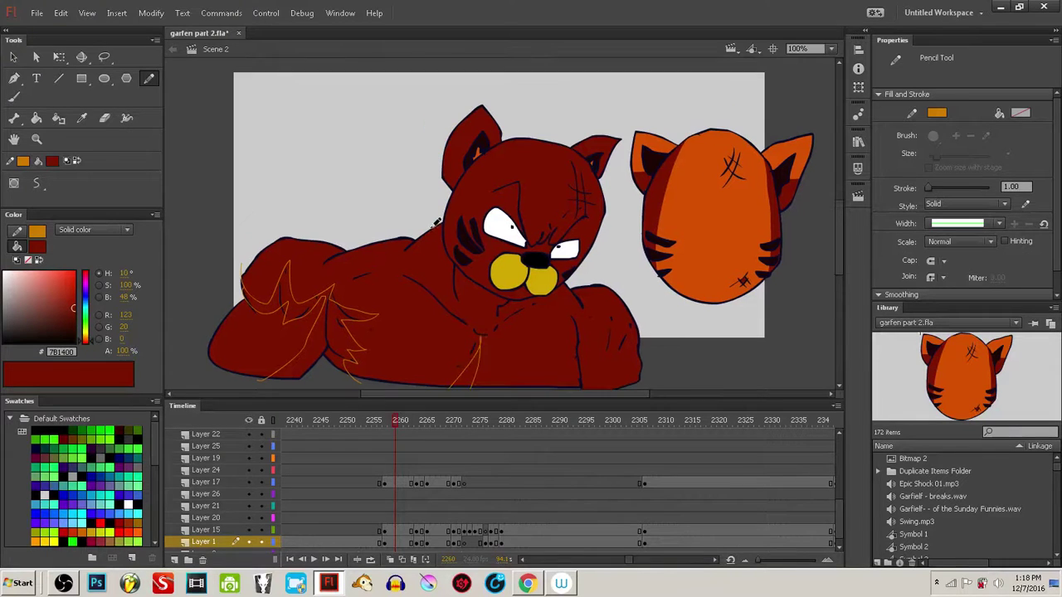
{"action": "mouse_move", "coordinate": [427, 234]}
{"action": "left_mouse_down"}
{"action": "mouse_move", "coordinate": [463, 281]}
{"action": "mouse_move", "coordinate": [510, 299]}
{"action": "left_mouse_up"}
{"action": "left_click_drag", "start_coordinate": [712, 374], "coordinate": [687, 371]}
- Draw orange shading boundaries, including a jagged fur edge, on the right-hand forearm and along the back and shoulder on Layer 1
{"action": "left_click", "coordinate": [637, 377]}
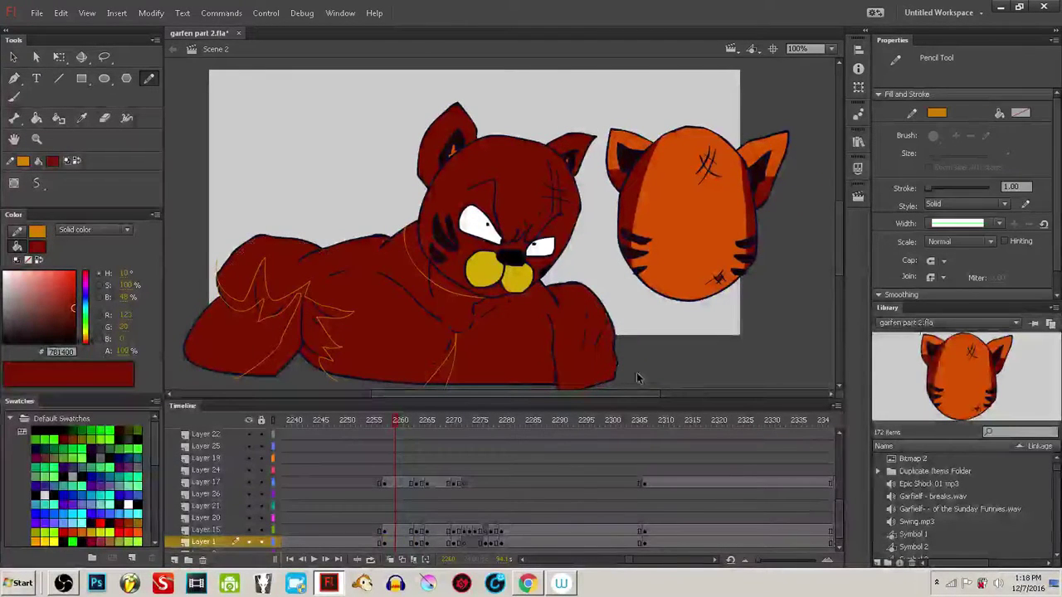
{"action": "scroll", "coordinate": [636, 378], "scroll_direction": "down", "scroll_amount": 1}
{"action": "left_click_drag", "start_coordinate": [543, 375], "coordinate": [549, 292]}
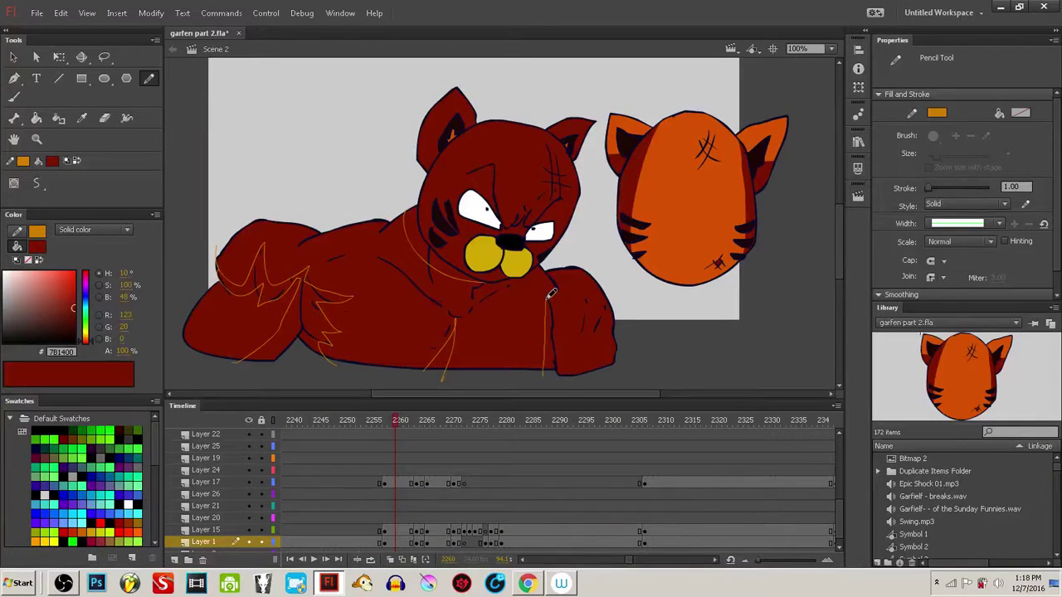
{"action": "mouse_move", "coordinate": [569, 385]}
{"action": "left_mouse_down"}
{"action": "mouse_move", "coordinate": [556, 324]}
{"action": "mouse_move", "coordinate": [581, 286]}
{"action": "mouse_move", "coordinate": [622, 317]}
{"action": "left_mouse_up"}
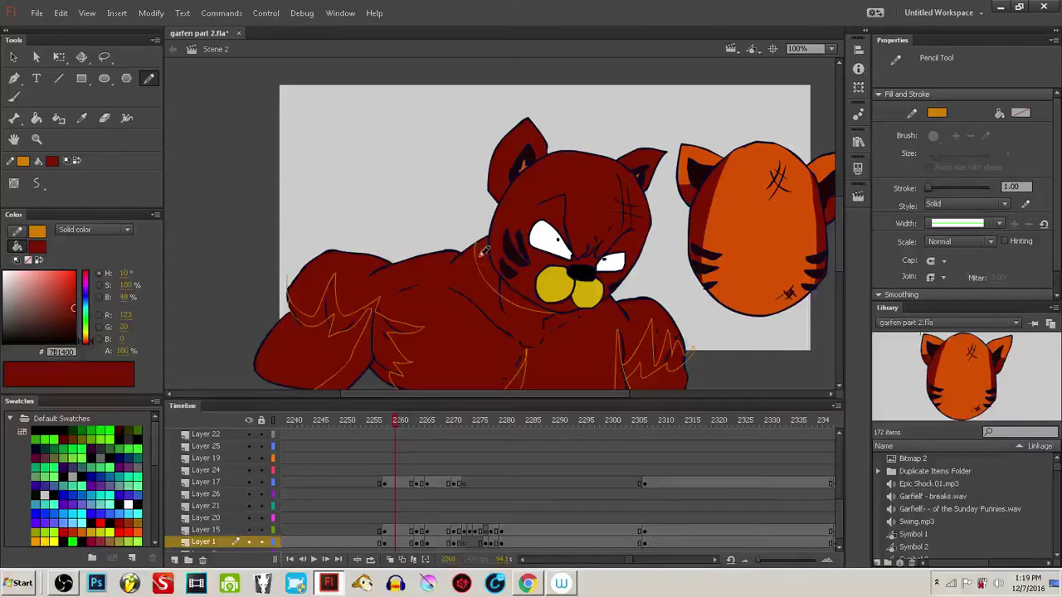
{"action": "scroll", "coordinate": [485, 250], "scroll_direction": "down", "scroll_amount": 1}
{"action": "scroll", "coordinate": [486, 251], "scroll_direction": "right", "scroll_amount": 2}
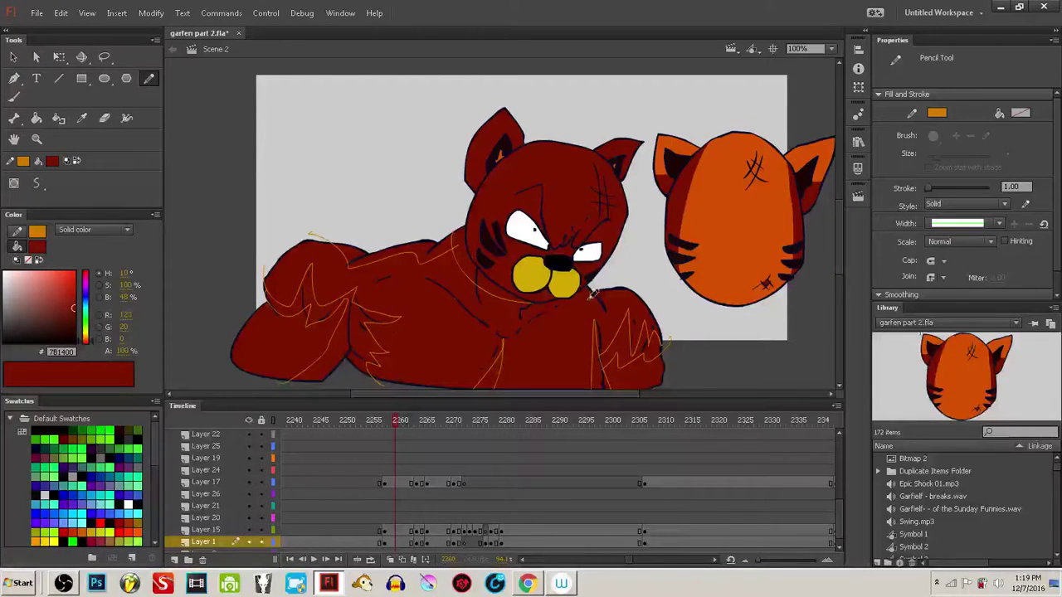
{"action": "scroll", "coordinate": [581, 299], "scroll_direction": "down", "scroll_amount": 1}
{"action": "scroll", "coordinate": [580, 298], "scroll_direction": "left", "scroll_amount": 1}
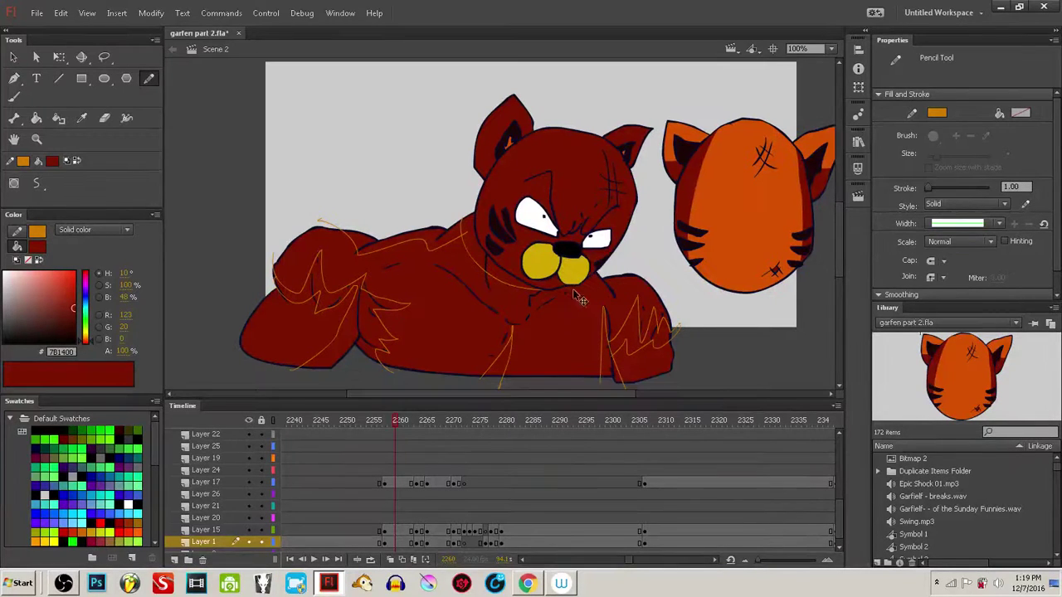
{"action": "left_click", "coordinate": [574, 292], "text": "ctrl"}
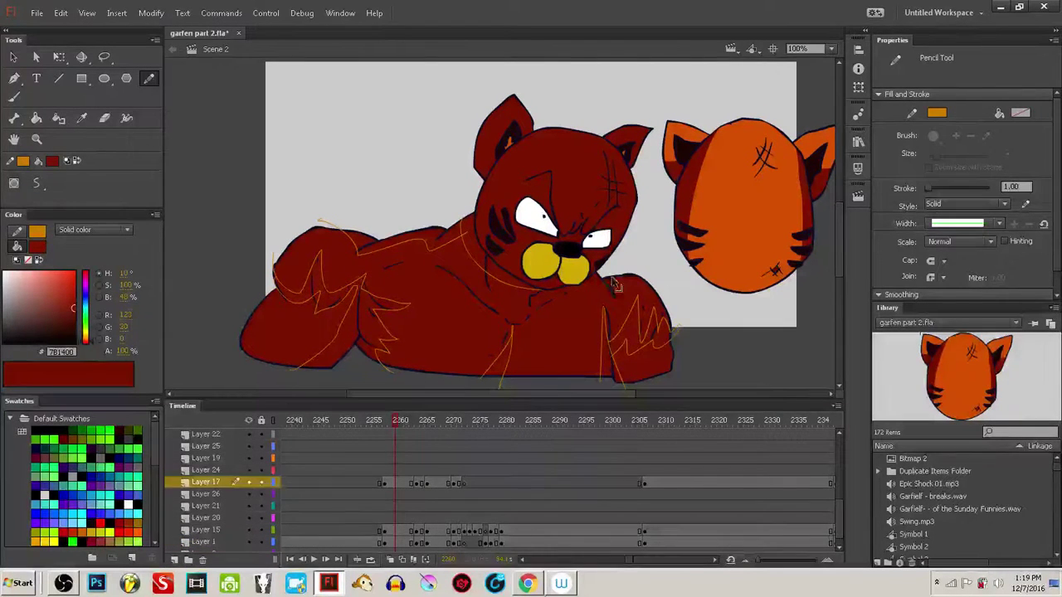
{"action": "key", "text": "ctrl+z"}
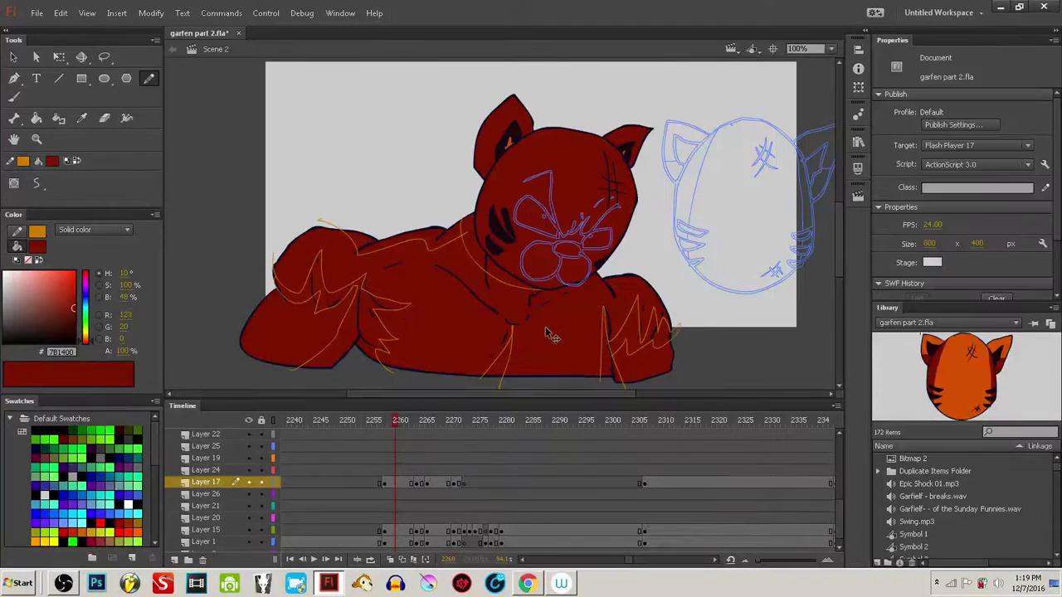
{"action": "key", "text": "ctrl+z"}
- On Layer 15 at frame 2260, draw an orange shading curve down the side of the head and short boundary lines across both ears
{"action": "left_click", "coordinate": [390, 531]}
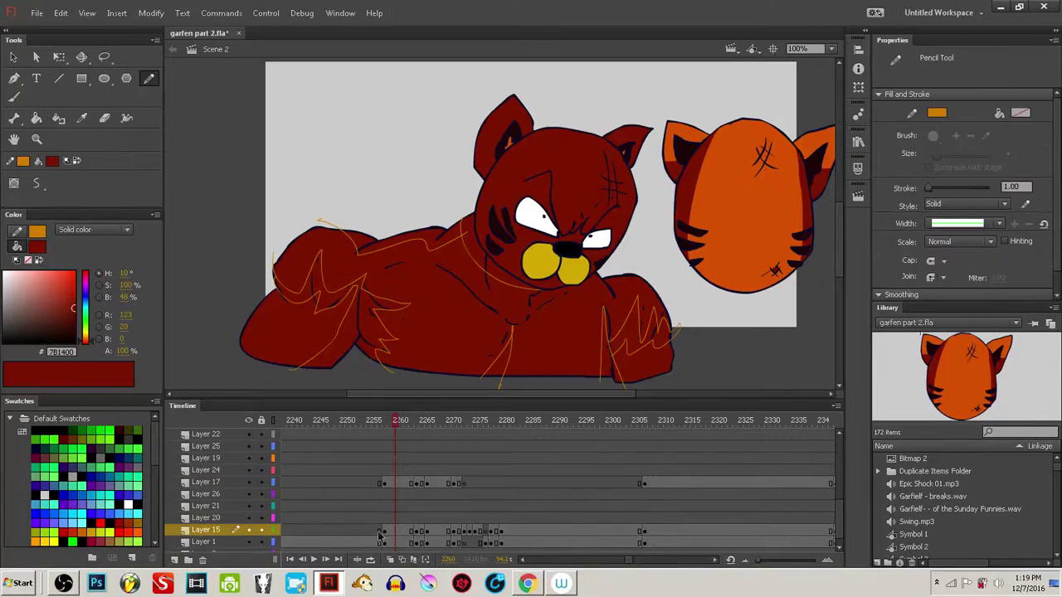
{"action": "left_click", "coordinate": [528, 379]}
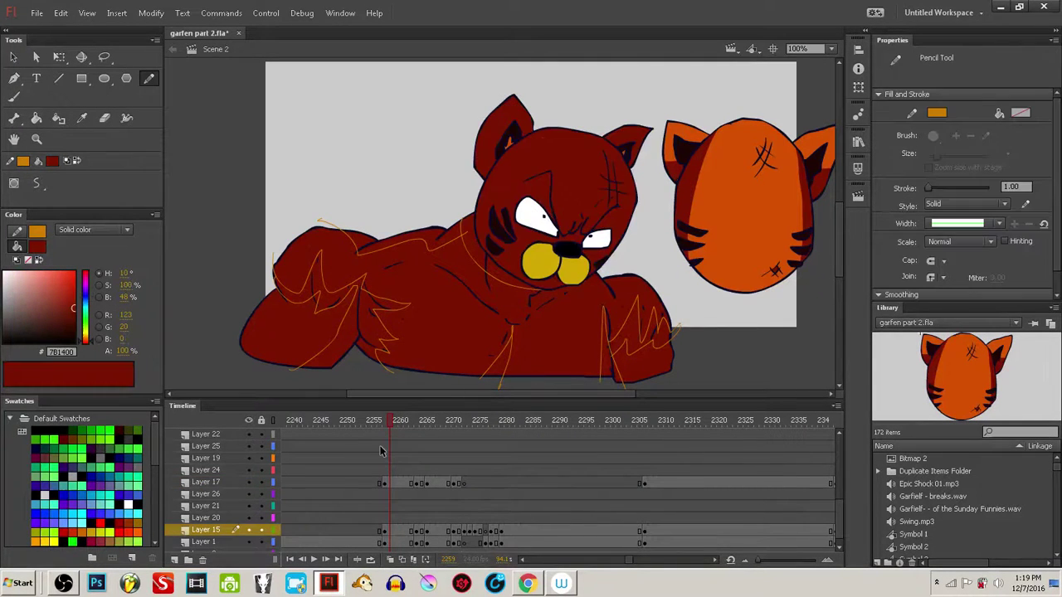
{"action": "left_click", "coordinate": [395, 420]}
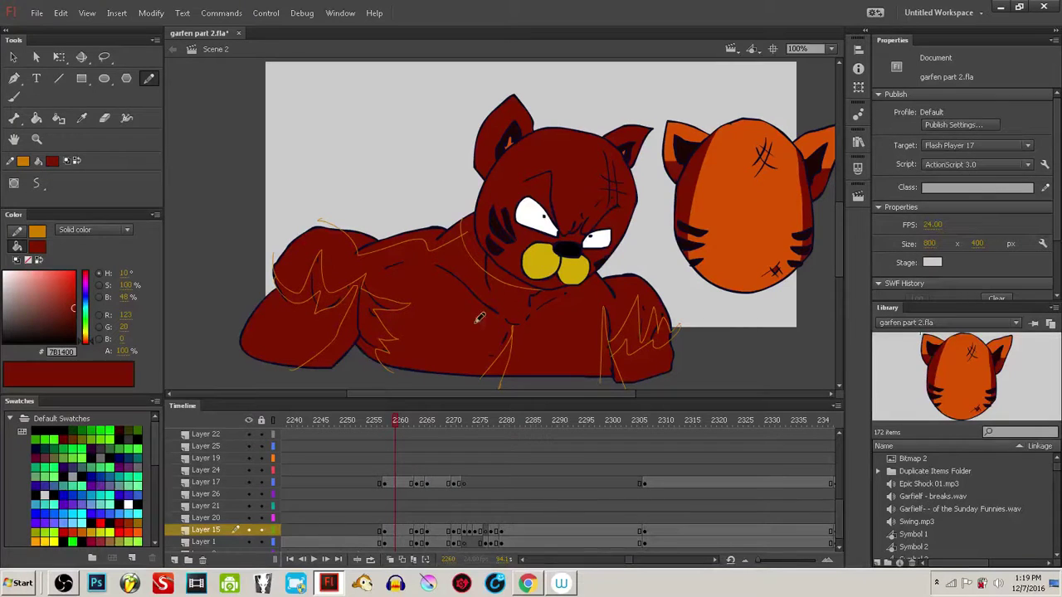
{"action": "left_click_drag", "start_coordinate": [517, 207], "coordinate": [526, 262]}
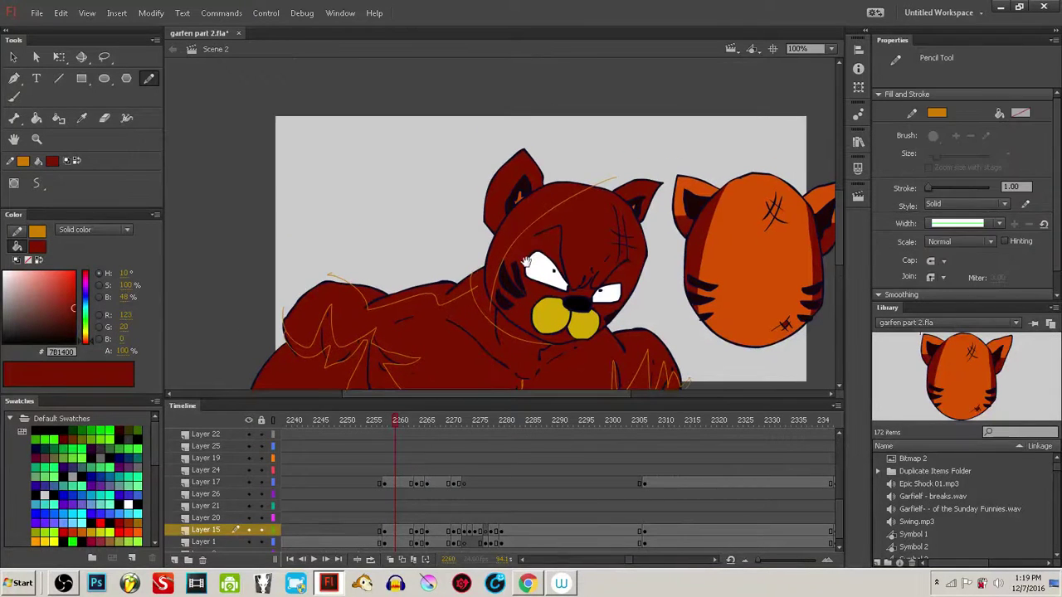
{"action": "left_click_drag", "start_coordinate": [485, 229], "coordinate": [519, 186]}
{"action": "mouse_move", "coordinate": [607, 207]}
{"action": "left_mouse_down"}
{"action": "mouse_move", "coordinate": [592, 201]}
{"action": "mouse_move", "coordinate": [600, 195]}
{"action": "left_mouse_up"}
{"action": "left_click_drag", "start_coordinate": [651, 210], "coordinate": [630, 192]}
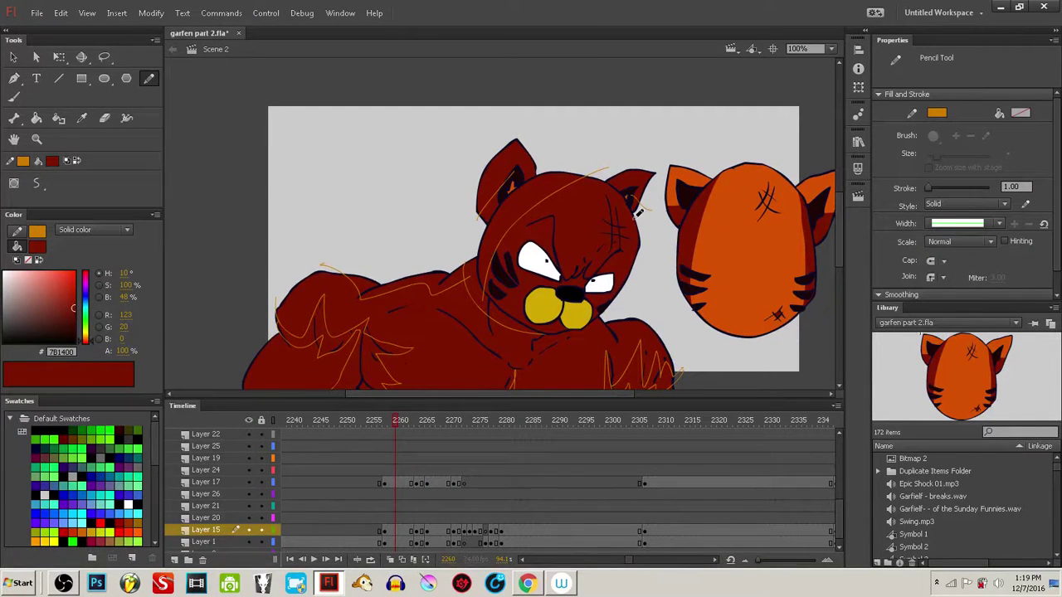
- Sample the reference head's orange, #D75200, and fill the lit areas of the tiger's body and both arms
{"action": "left_click_drag", "start_coordinate": [683, 263], "coordinate": [677, 240]}
{"action": "key", "text": "i"}
{"action": "left_click", "coordinate": [732, 257]}
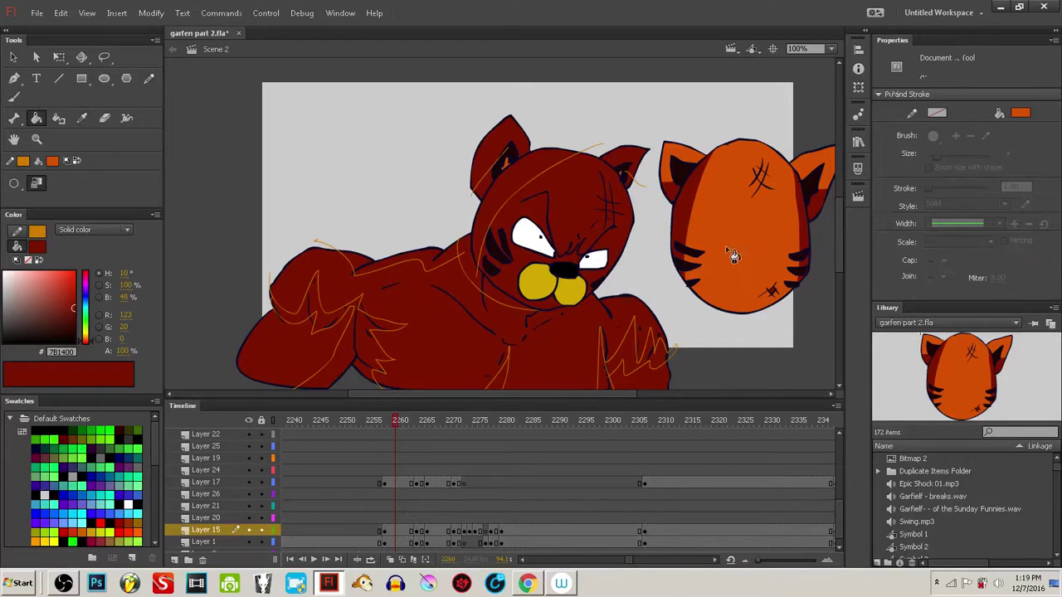
{"action": "left_click", "coordinate": [559, 358]}
{"action": "mouse_move", "coordinate": [559, 358]}
{"action": "left_mouse_down"}
{"action": "mouse_move", "coordinate": [558, 337]}
{"action": "mouse_move", "coordinate": [565, 352]}
{"action": "left_mouse_up"}
{"action": "left_click", "coordinate": [312, 331]}
{"action": "left_click", "coordinate": [635, 377]}
- Fill the lit areas of the tiger's face and both ears with the same orange, #D75200
{"action": "left_click", "coordinate": [572, 193]}
{"action": "left_click_drag", "start_coordinate": [538, 286], "coordinate": [526, 277]}
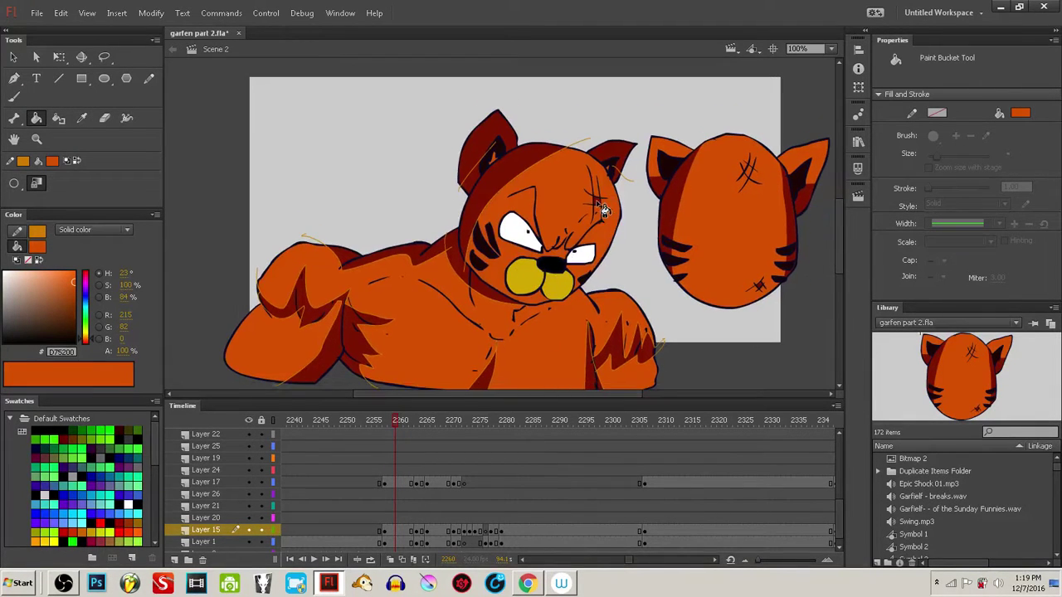
{"action": "left_click", "coordinate": [619, 163]}
{"action": "left_click", "coordinate": [491, 135]}
{"action": "scroll", "coordinate": [452, 303], "scroll_direction": "down", "scroll_amount": 1}
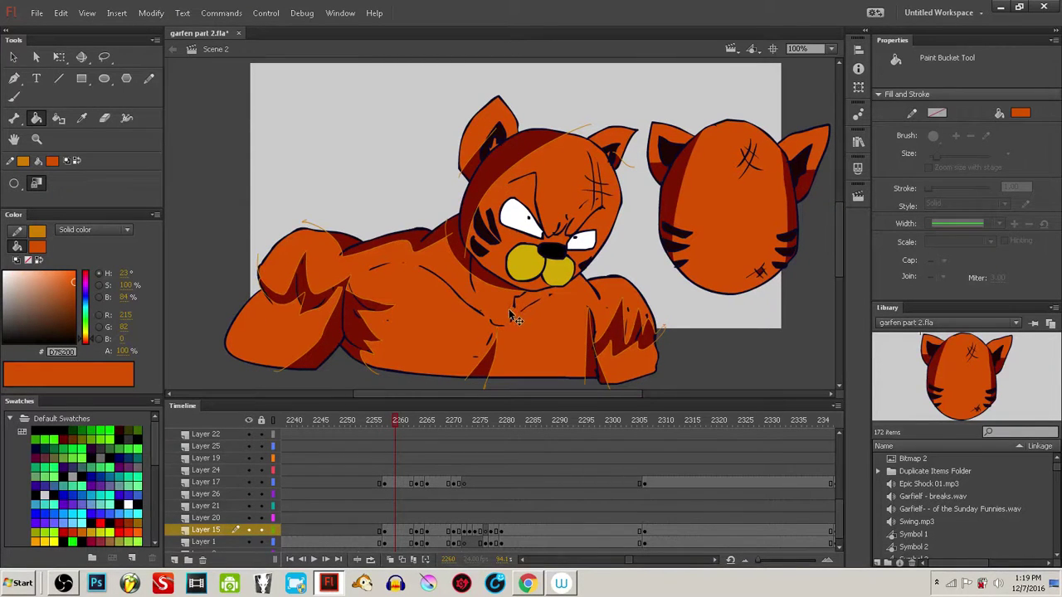
- Select the reference head symbol beside the tiger on Layer 17 and delete it
{"action": "mouse_move", "coordinate": [396, 429]}
{"action": "left_mouse_down"}
{"action": "mouse_move", "coordinate": [379, 423]}
{"action": "mouse_move", "coordinate": [414, 422]}
{"action": "mouse_move", "coordinate": [421, 437]}
{"action": "left_mouse_up"}
{"action": "left_click", "coordinate": [407, 484]}
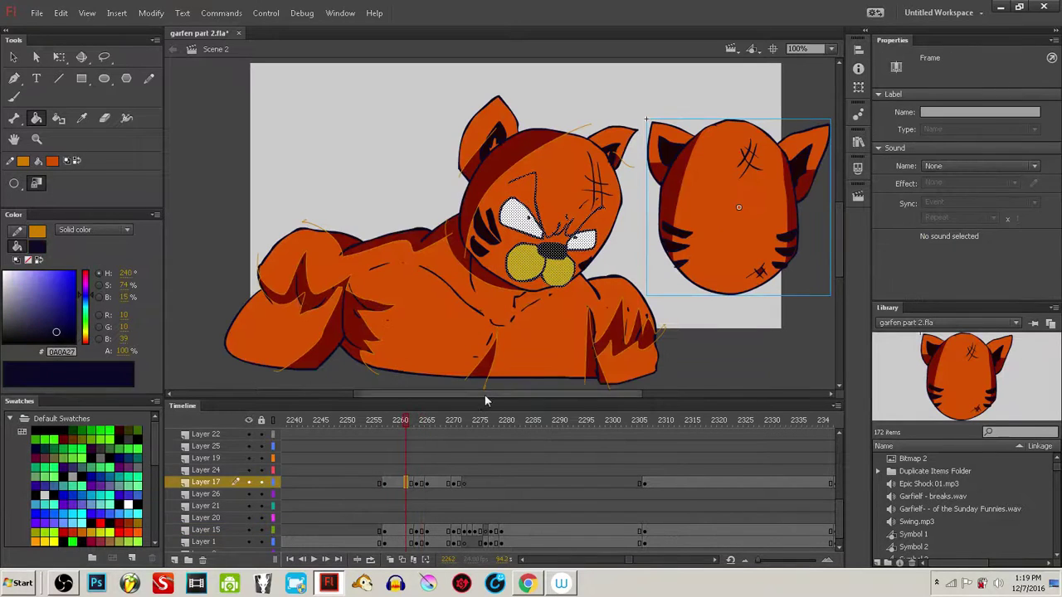
{"action": "left_click", "coordinate": [757, 274]}
{"action": "left_click", "coordinate": [757, 274], "text": "ctrl"}
{"action": "key", "text": "Delete"}
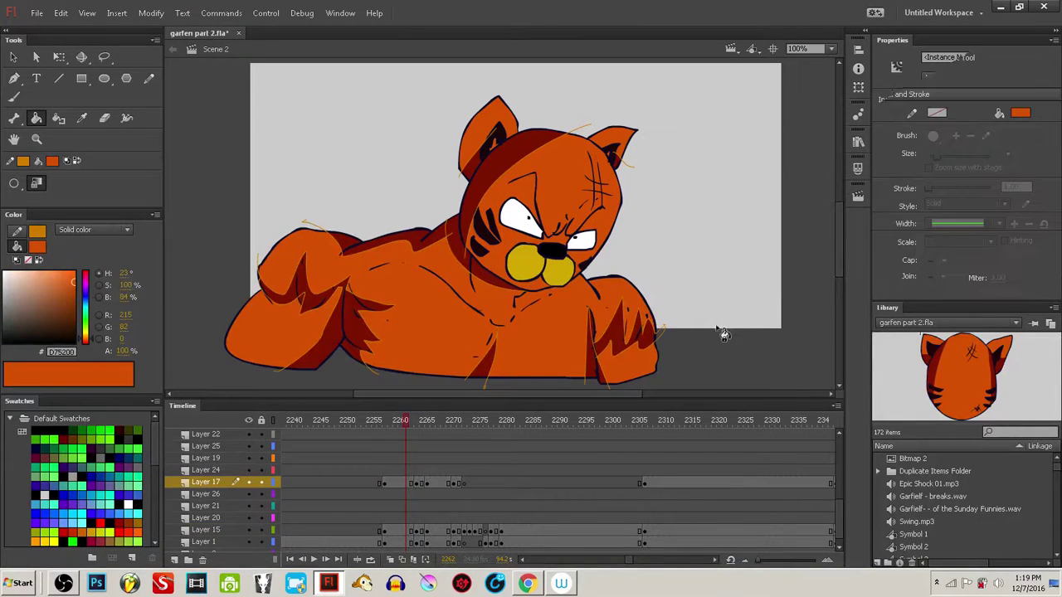
- Copy the coloured head and facial features on Layers 15 and 17 to frame 2264 and move them down towards the sketched body
{"action": "left_click", "coordinate": [400, 483]}
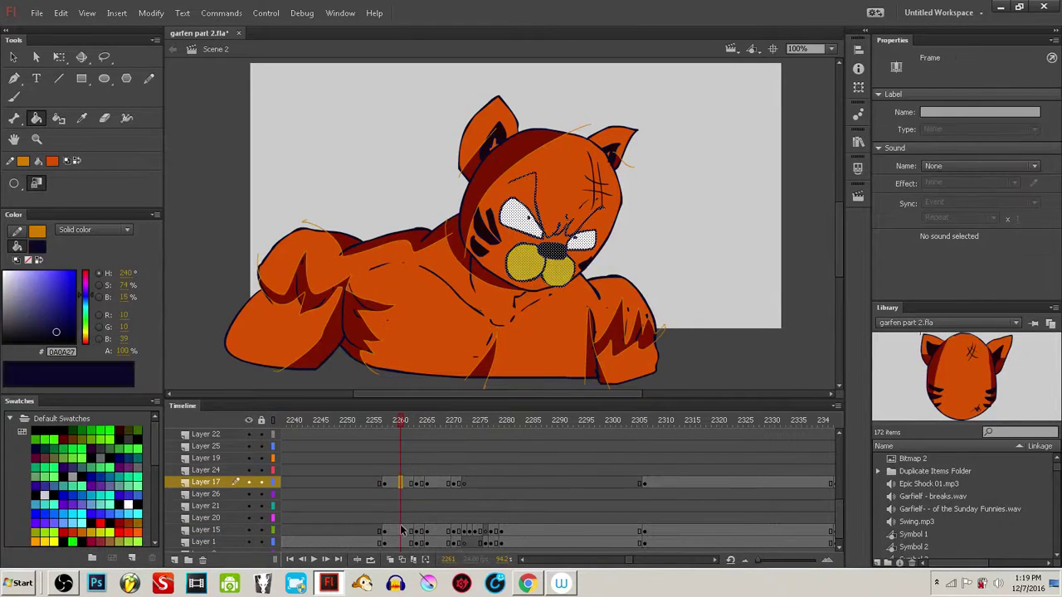
{"action": "left_click", "coordinate": [401, 531]}
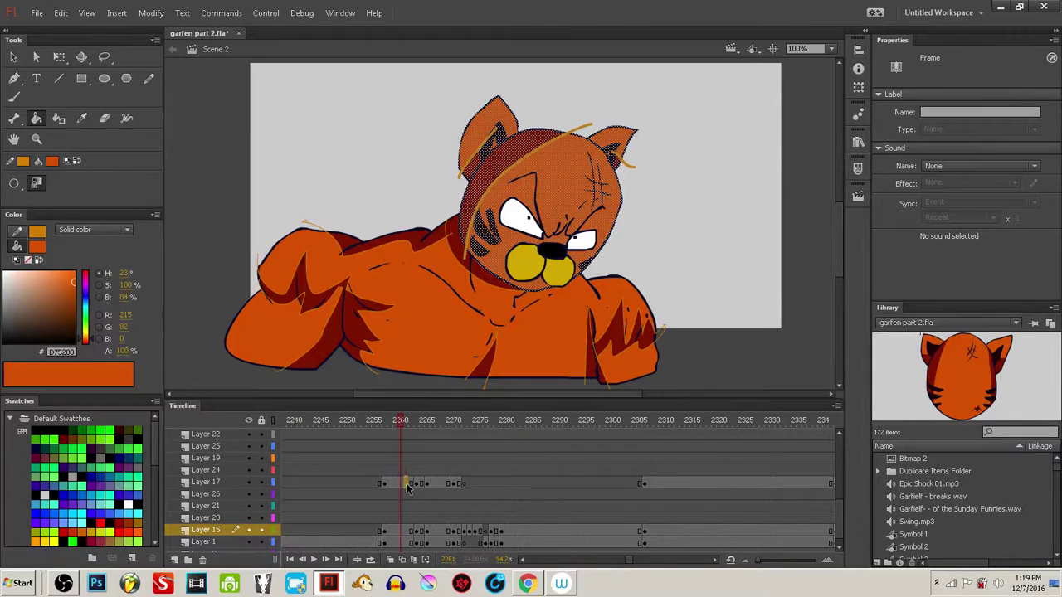
{"action": "left_click_drag", "start_coordinate": [405, 483], "coordinate": [419, 536]}
{"action": "left_click_drag", "start_coordinate": [594, 236], "coordinate": [584, 267]}
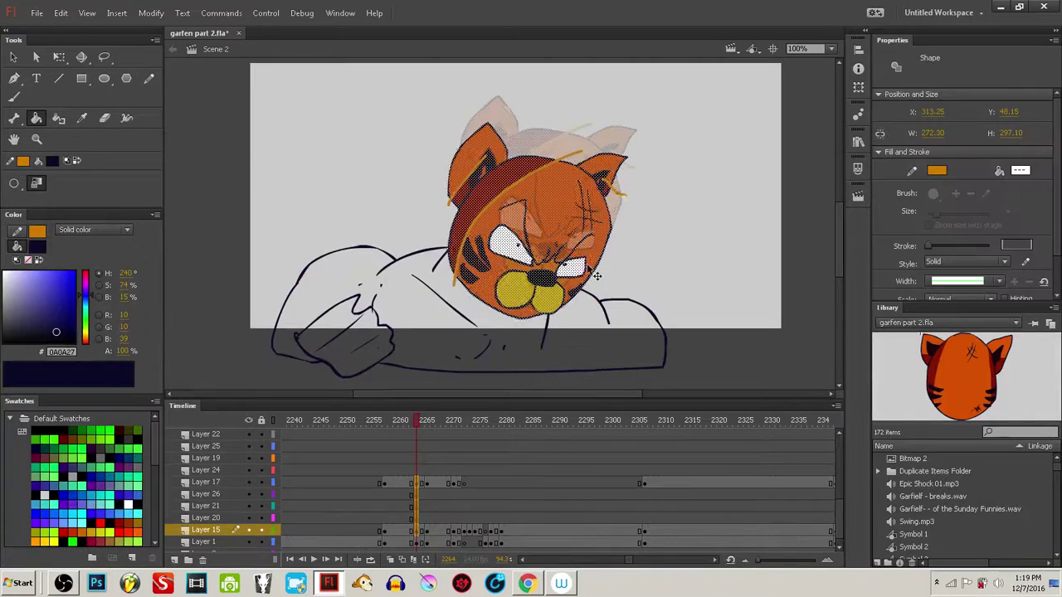
- Sample the head's dark red, #7B1400, and fill the tiger's sketched fist on Layer 1 with it
{"action": "left_click", "coordinate": [630, 253], "text": "ctrl"}
{"action": "left_click_drag", "start_coordinate": [422, 428], "coordinate": [422, 451]}
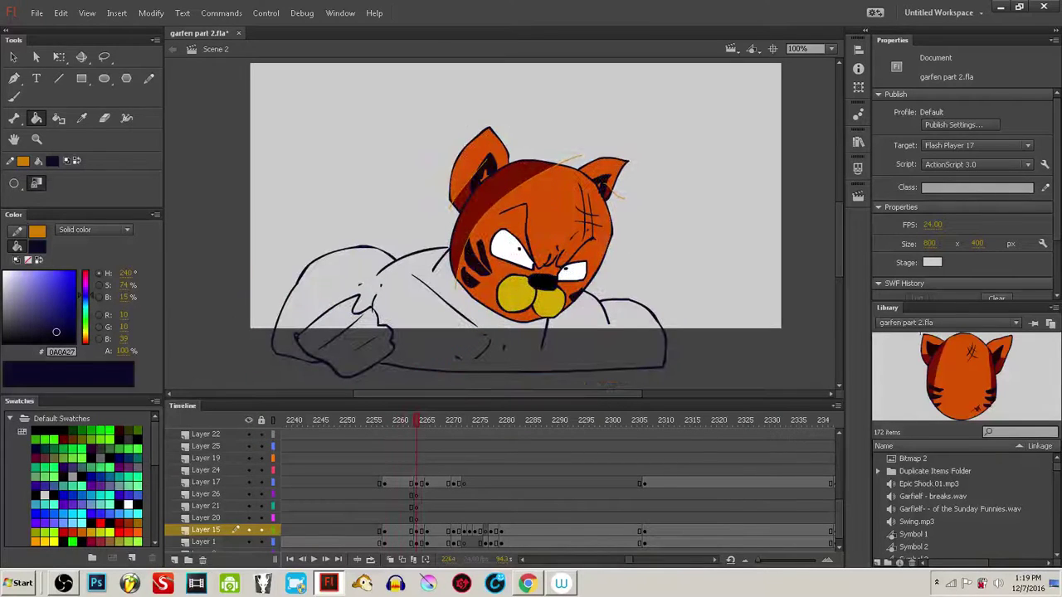
{"action": "key", "text": "i"}
{"action": "left_click", "coordinate": [489, 201]}
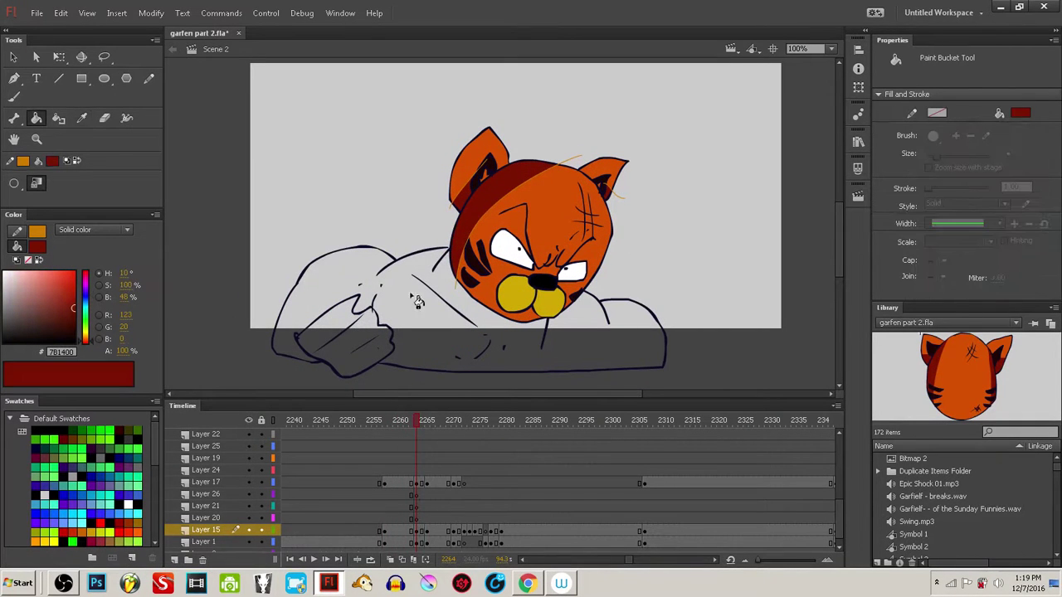
{"action": "left_click", "coordinate": [371, 345]}
{"action": "left_click", "coordinate": [666, 365], "text": "ctrl"}
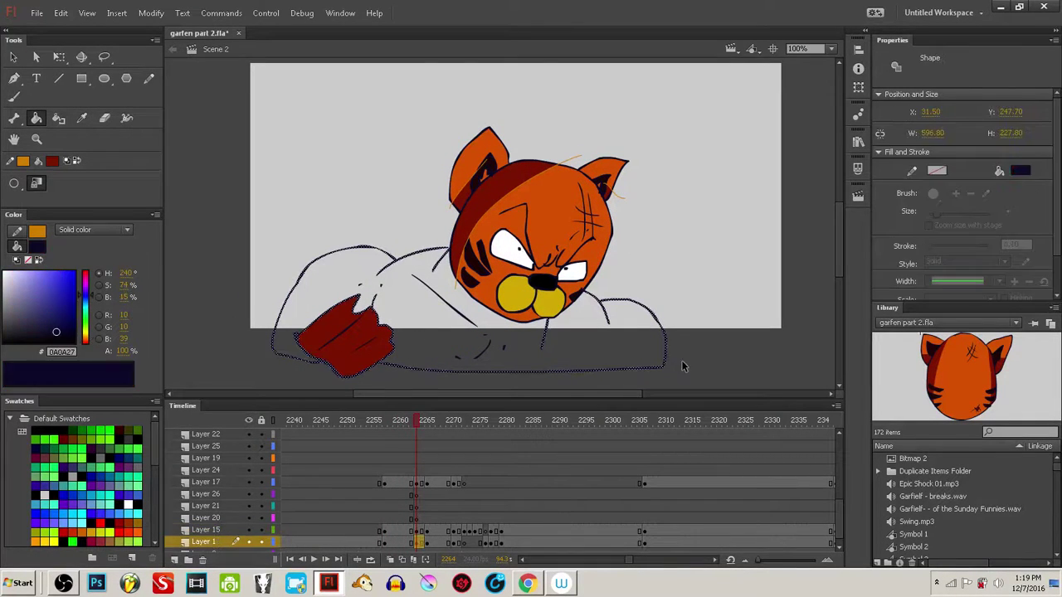
{"action": "left_click", "coordinate": [683, 364], "text": "ctrl"}
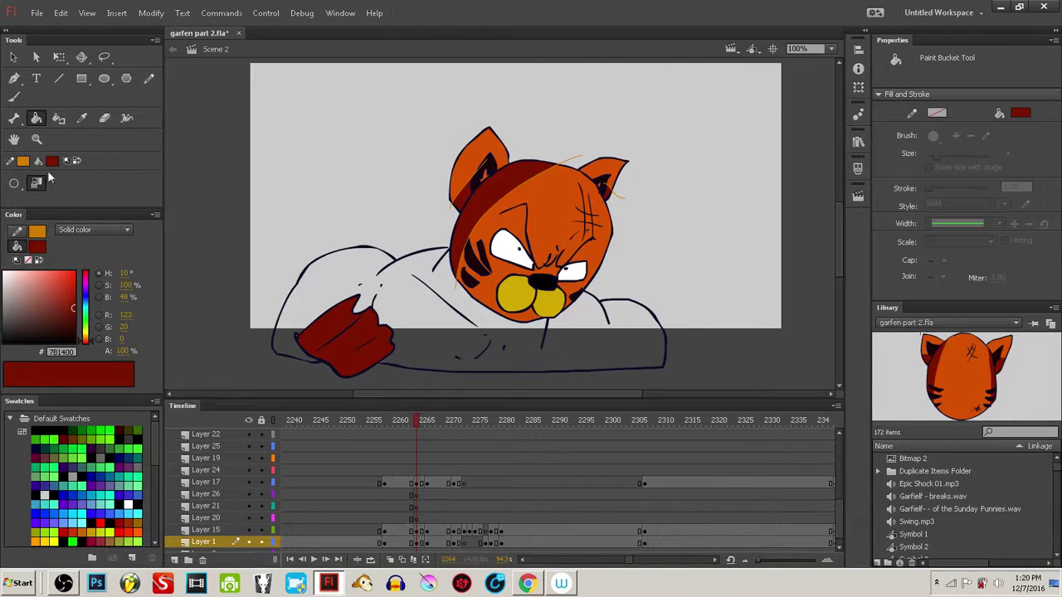
- Adjust the Paint Bucket's gap size and fill the rest of the tiger's body and both arms with the same dark red
{"action": "left_click", "coordinate": [14, 184]}
{"action": "left_click", "coordinate": [75, 209]}
{"action": "left_click", "coordinate": [17, 186]}
{"action": "left_click", "coordinate": [91, 197]}
{"action": "left_click", "coordinate": [539, 352]}
{"action": "left_click", "coordinate": [356, 272]}
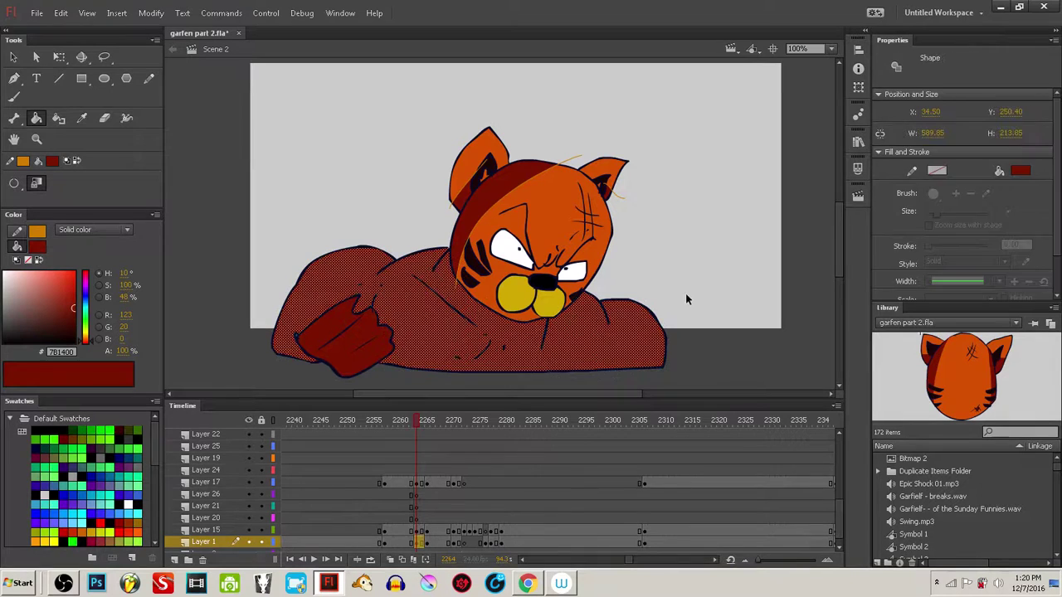
- Draw orange shading guide lines with the Pencil tool around the neck, over both shoulders and down the chest
{"action": "key", "text": "y"}
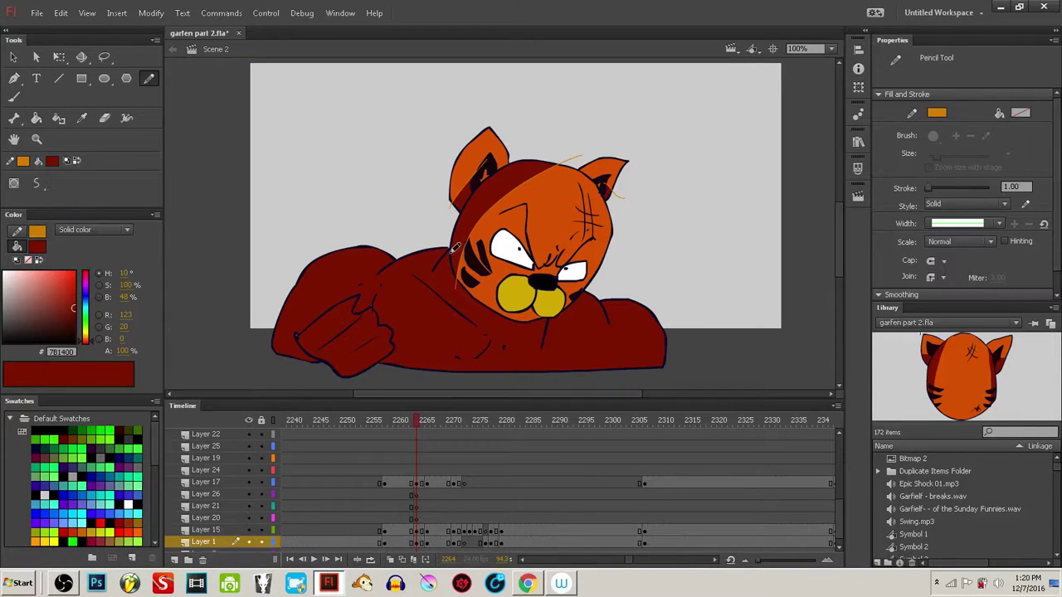
{"action": "mouse_move", "coordinate": [456, 246]}
{"action": "left_mouse_down"}
{"action": "mouse_move", "coordinate": [461, 299]}
{"action": "mouse_move", "coordinate": [510, 362]}
{"action": "mouse_move", "coordinate": [549, 320]}
{"action": "left_mouse_up"}
{"action": "mouse_move", "coordinate": [449, 251]}
{"action": "left_mouse_down"}
{"action": "mouse_move", "coordinate": [295, 301]}
{"action": "mouse_move", "coordinate": [283, 383]}
{"action": "left_mouse_up"}
{"action": "mouse_move", "coordinate": [564, 305]}
{"action": "left_mouse_down"}
{"action": "mouse_move", "coordinate": [600, 313]}
{"action": "mouse_move", "coordinate": [612, 337]}
{"action": "mouse_move", "coordinate": [630, 312]}
{"action": "mouse_move", "coordinate": [663, 383]}
{"action": "left_mouse_up"}
{"action": "mouse_move", "coordinate": [503, 338]}
{"action": "left_mouse_down"}
{"action": "mouse_move", "coordinate": [496, 386]}
{"action": "mouse_move", "coordinate": [515, 386]}
{"action": "left_mouse_up"}
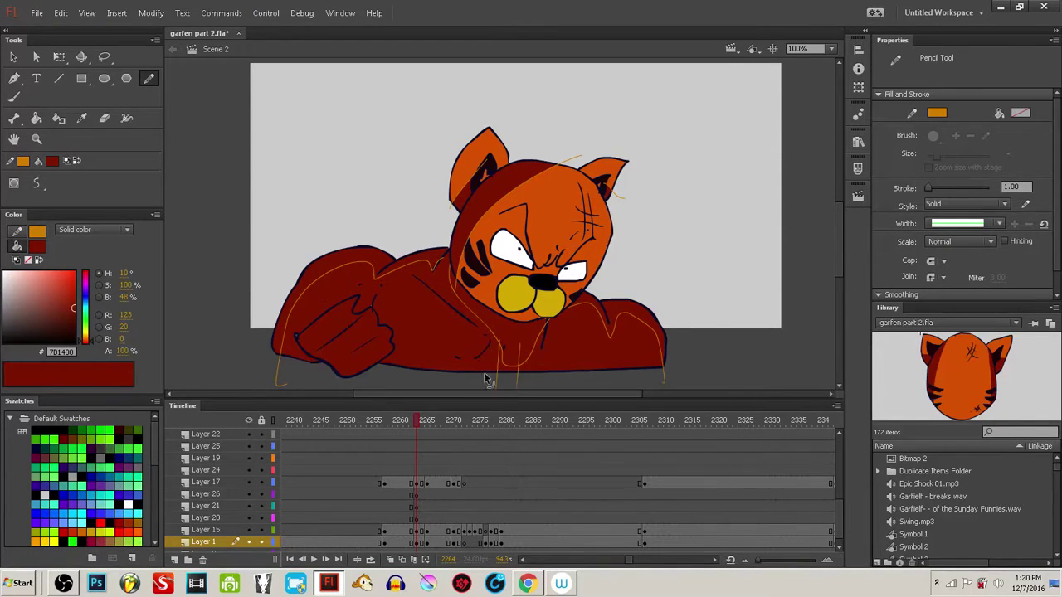
- Add orange shading guide lines along the chest crease, the far arm and the tiger's fist
{"action": "mouse_move", "coordinate": [499, 325]}
{"action": "left_mouse_down"}
{"action": "mouse_move", "coordinate": [473, 380]}
{"action": "mouse_move", "coordinate": [488, 387]}
{"action": "left_mouse_up"}
{"action": "left_click_drag", "start_coordinate": [399, 270], "coordinate": [497, 348]}
{"action": "mouse_move", "coordinate": [407, 260]}
{"action": "left_mouse_down"}
{"action": "mouse_move", "coordinate": [489, 337]}
{"action": "mouse_move", "coordinate": [610, 322]}
{"action": "left_mouse_up"}
{"action": "key", "text": "ctrl+z"}
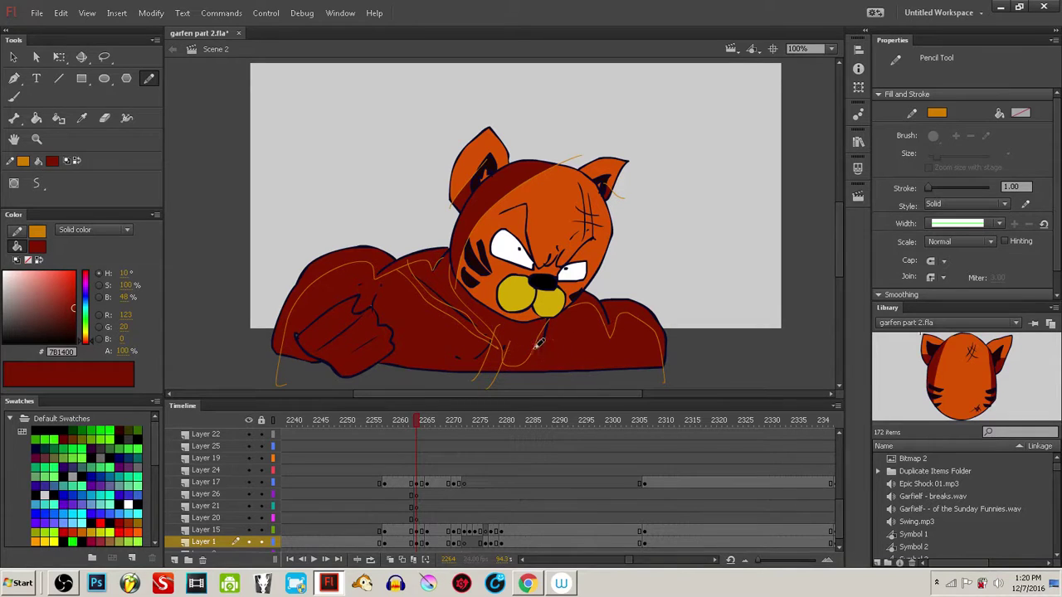
{"action": "left_click_drag", "start_coordinate": [524, 354], "coordinate": [615, 323]}
{"action": "left_click_drag", "start_coordinate": [534, 352], "coordinate": [620, 326]}
{"action": "left_click", "coordinate": [365, 296], "text": "ctrl"}
{"action": "left_click", "coordinate": [356, 201], "text": "ctrl"}
{"action": "mouse_move", "coordinate": [334, 302]}
{"action": "left_mouse_down"}
{"action": "mouse_move", "coordinate": [325, 343]}
{"action": "mouse_move", "coordinate": [347, 361]}
{"action": "mouse_move", "coordinate": [406, 352]}
{"action": "left_mouse_up"}
- Sample the head's orange, #D75200, and fill the lit areas of the tiger's torso and arms
{"action": "key", "text": "i"}
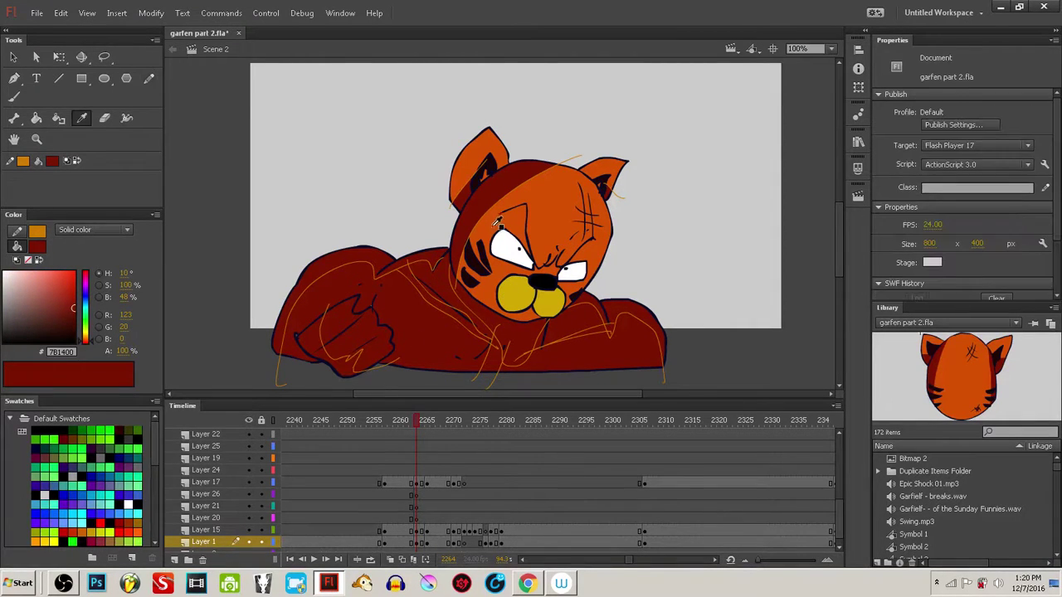
{"action": "left_click", "coordinate": [498, 223]}
{"action": "left_click", "coordinate": [450, 315]}
{"action": "left_click", "coordinate": [506, 365]}
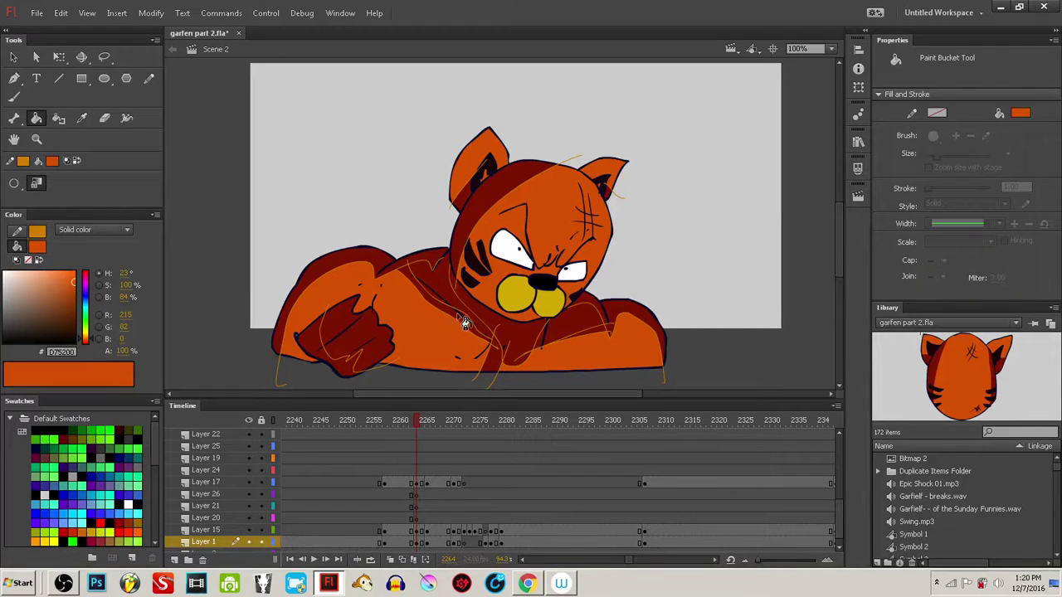
{"action": "left_click", "coordinate": [440, 292]}
{"action": "key", "text": "ctrl+z"}
- Fill the lit areas of the tiger's fist and the far shoulder beside the chin with the same orange
{"action": "key", "text": "y"}
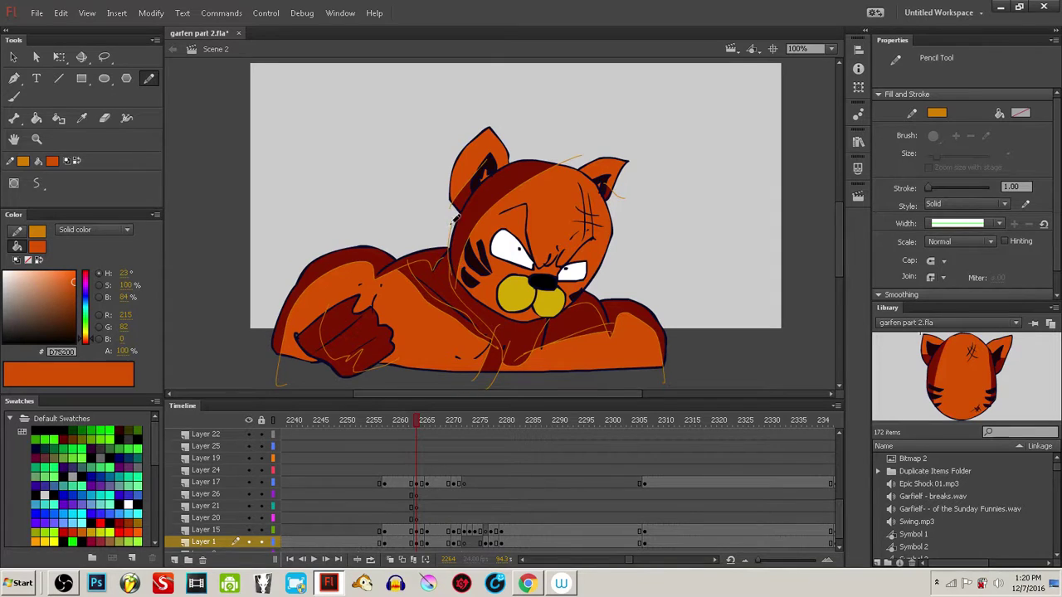
{"action": "key", "text": "k"}
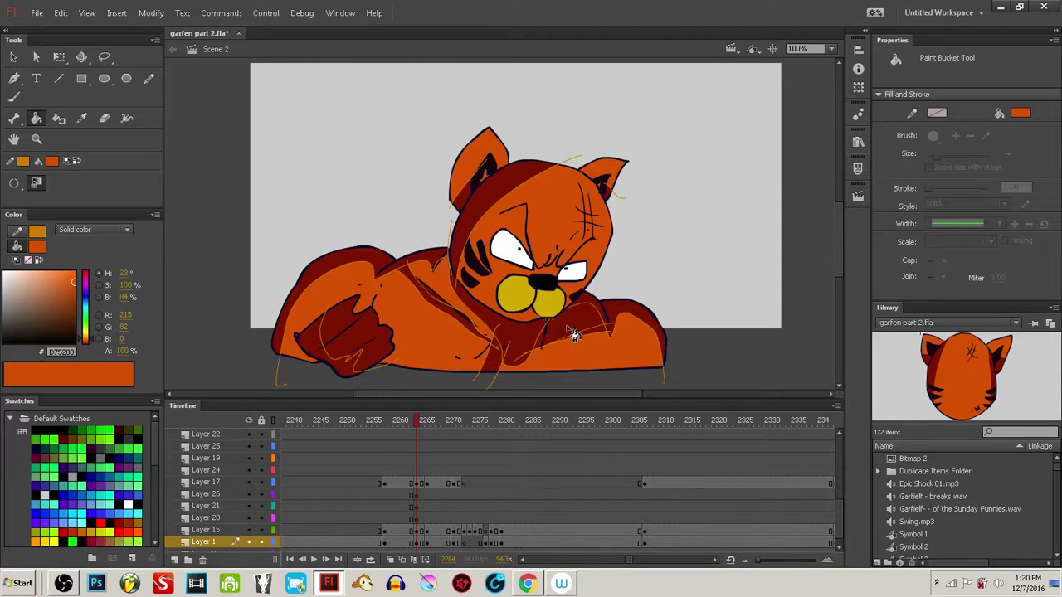
{"action": "left_click", "coordinate": [369, 328]}
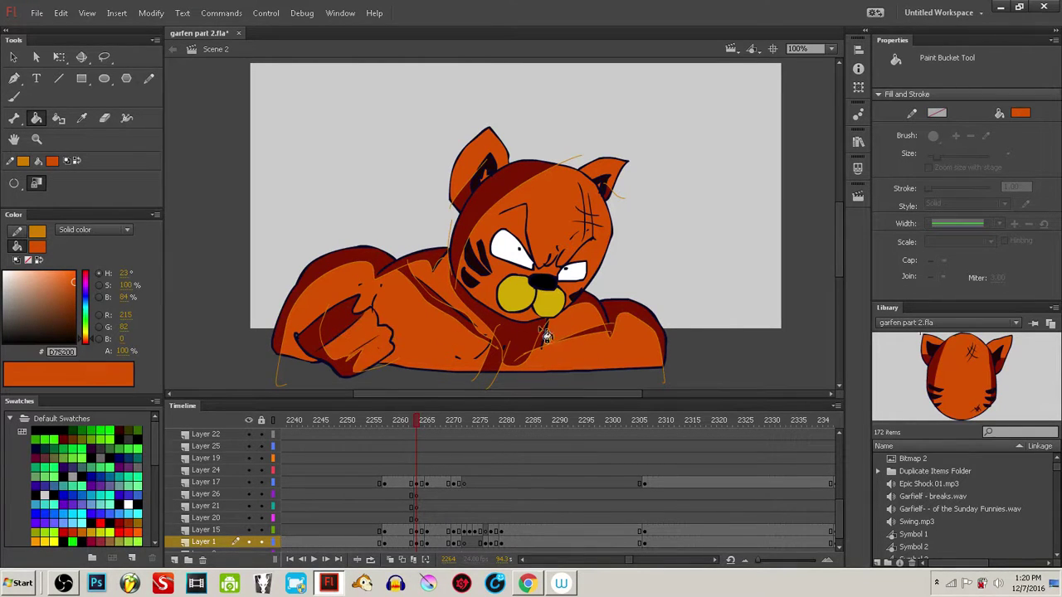
{"action": "left_click", "coordinate": [351, 318]}
{"action": "left_click_drag", "start_coordinate": [480, 331], "coordinate": [473, 330]}
- Select all the artwork in frame 2264 and set the stroke to no colour, removing the orange guide lines
{"action": "key", "text": "ctrl+a"}
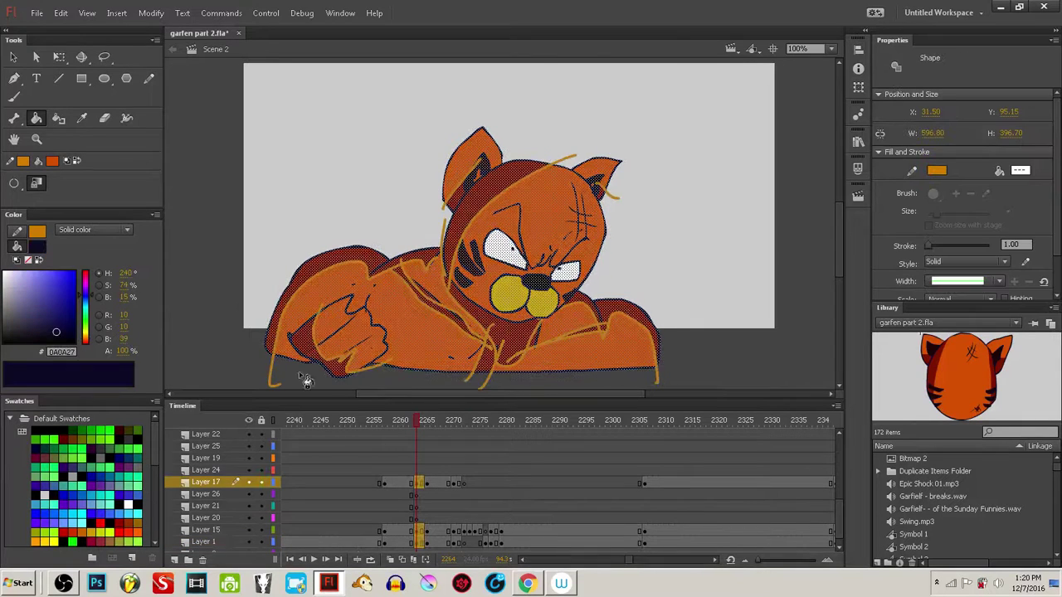
{"action": "left_click", "coordinate": [16, 232]}
{"action": "left_click", "coordinate": [28, 260]}
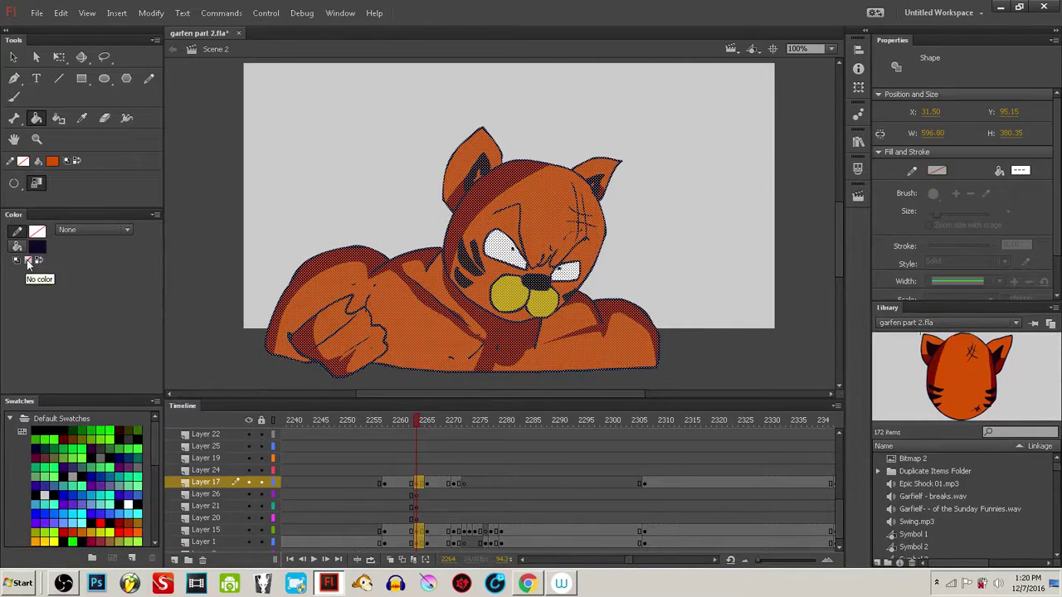
{"action": "left_click", "coordinate": [252, 218]}
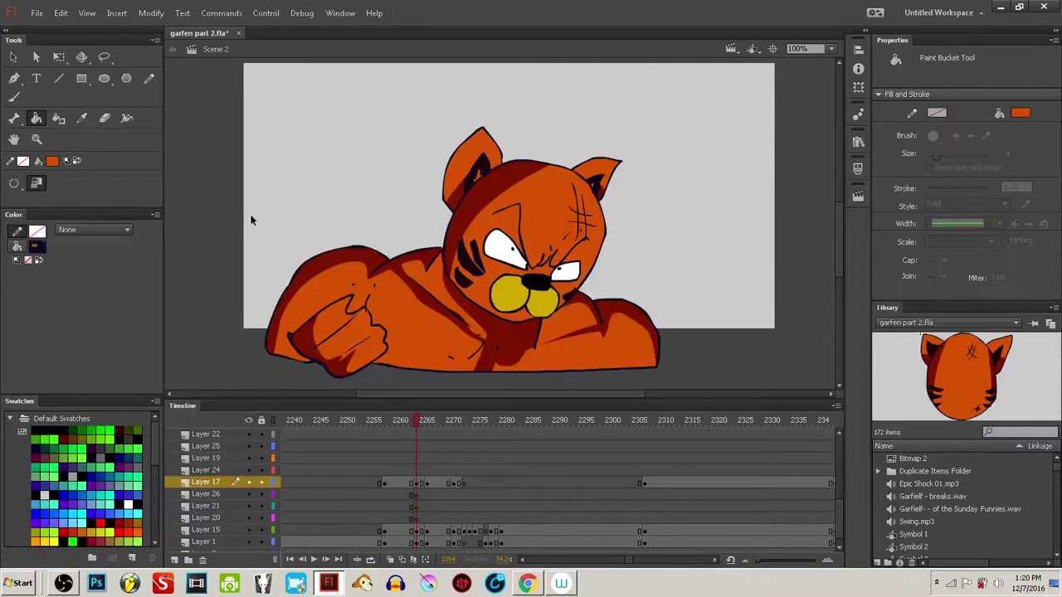
- Compare the coloured tiger at frame 2264 with the sketched keyframes on Layers 15 and 1 through frame 2272
{"action": "left_click", "coordinate": [416, 496]}
{"action": "left_click", "coordinate": [421, 531]}
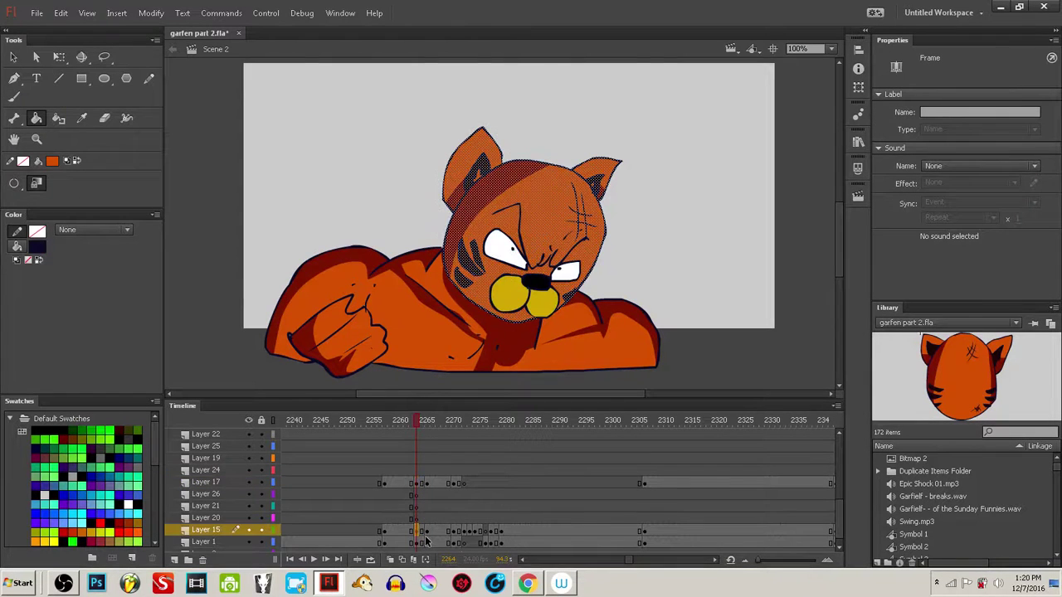
{"action": "left_click", "coordinate": [425, 537]}
{"action": "mouse_move", "coordinate": [403, 420]}
{"action": "left_mouse_down"}
{"action": "mouse_move", "coordinate": [393, 420]}
{"action": "mouse_move", "coordinate": [453, 439]}
{"action": "mouse_move", "coordinate": [407, 433]}
{"action": "mouse_move", "coordinate": [458, 431]}
{"action": "left_mouse_up"}
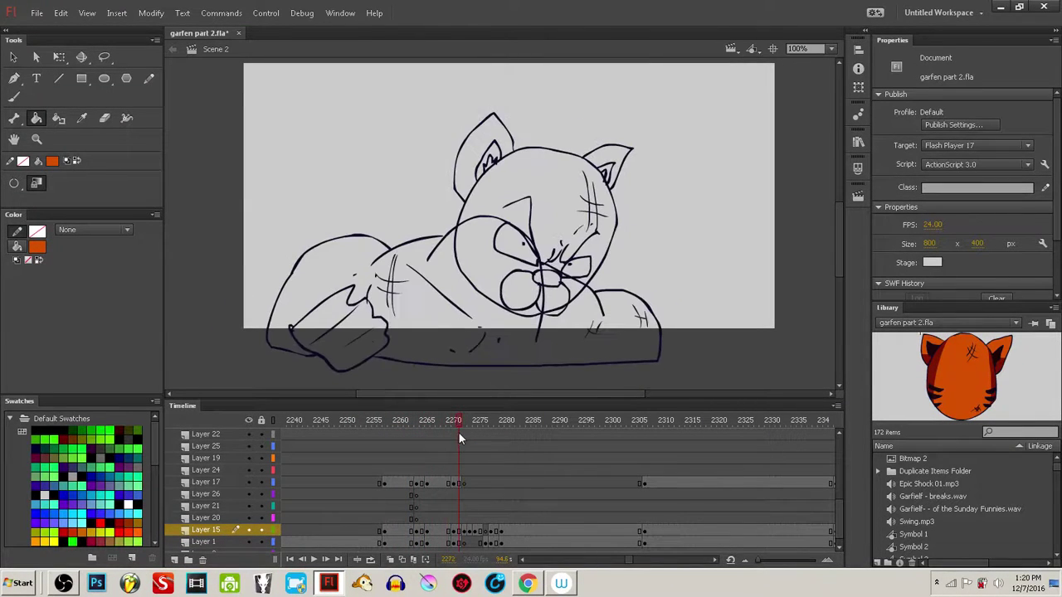
{"action": "left_click", "coordinate": [680, 353]}
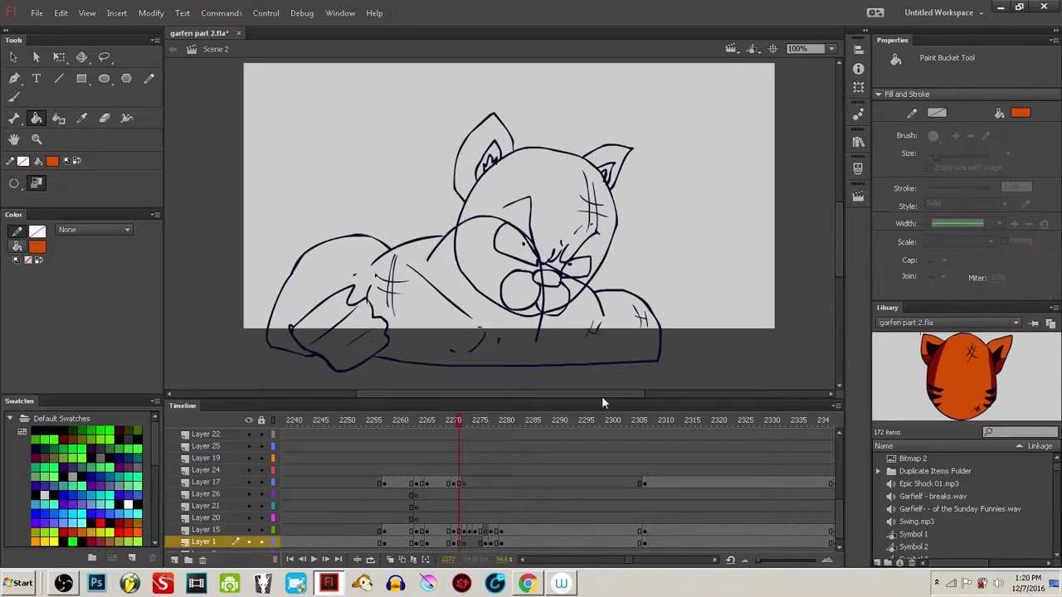
{"action": "left_click", "coordinate": [457, 531]}
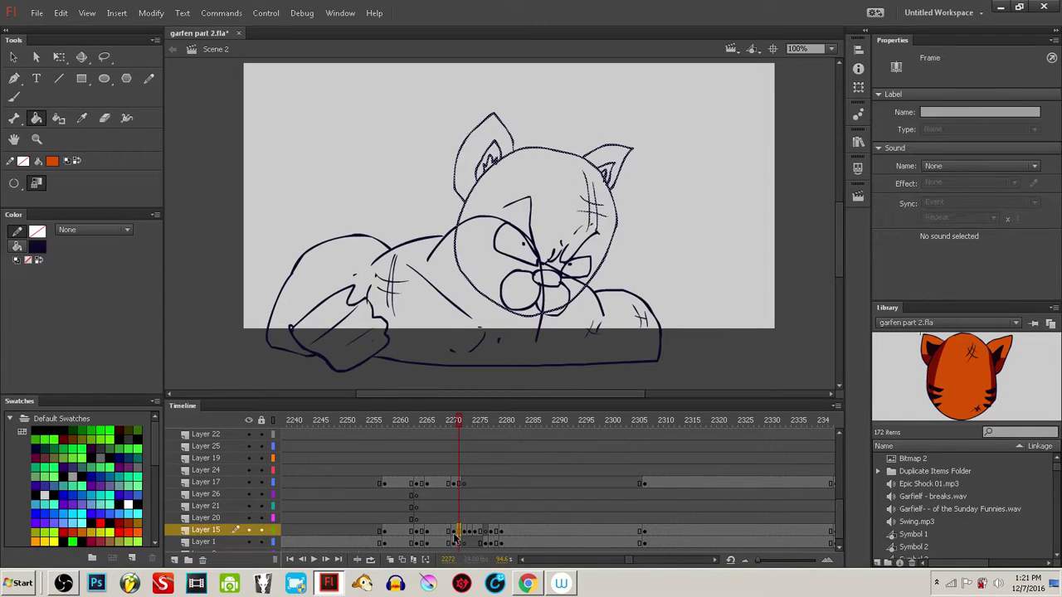
{"action": "left_click", "coordinate": [458, 543]}
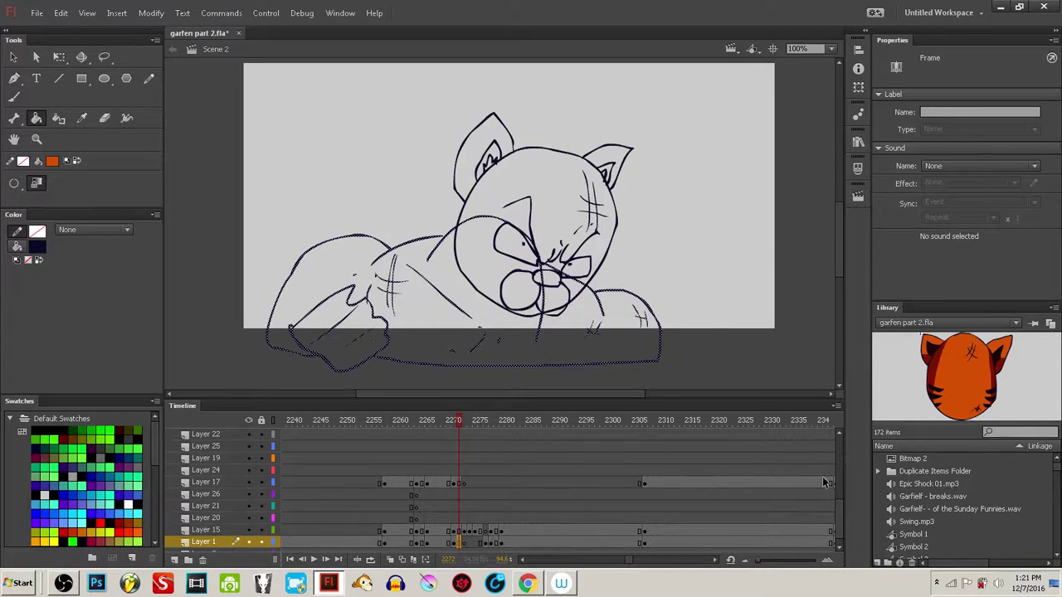
{"action": "scroll", "coordinate": [841, 515], "scroll_direction": "down", "scroll_amount": 1}
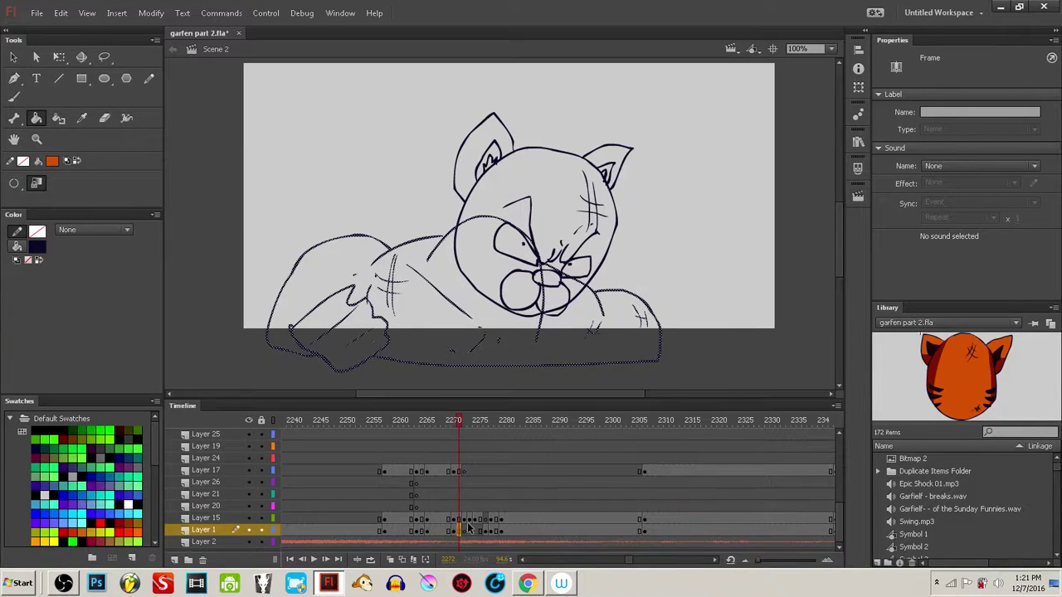
{"action": "left_click", "coordinate": [448, 532]}
{"action": "left_click", "coordinate": [452, 534]}
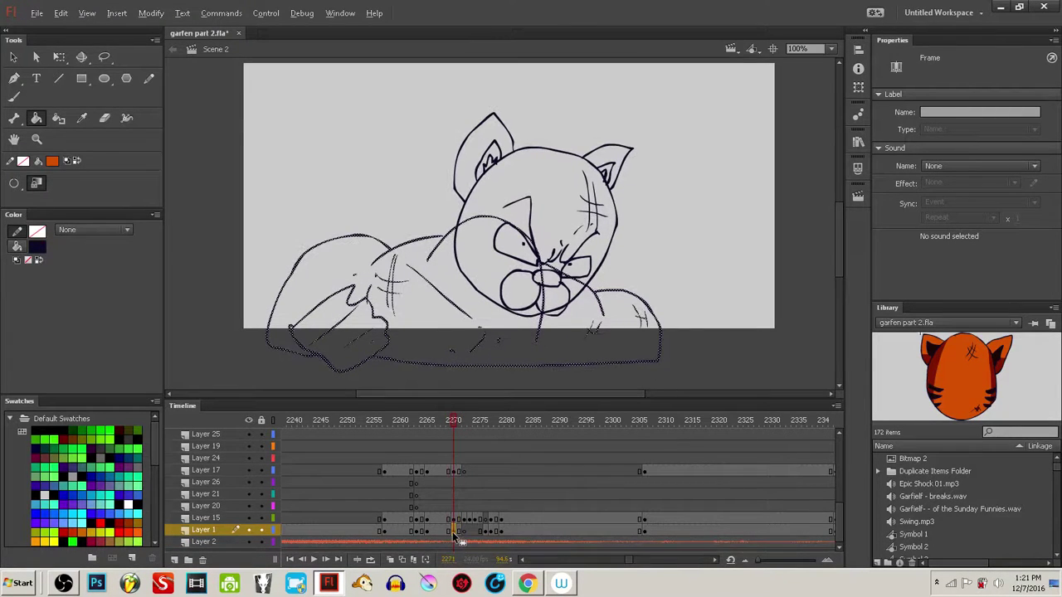
{"action": "left_click", "coordinate": [426, 531]}
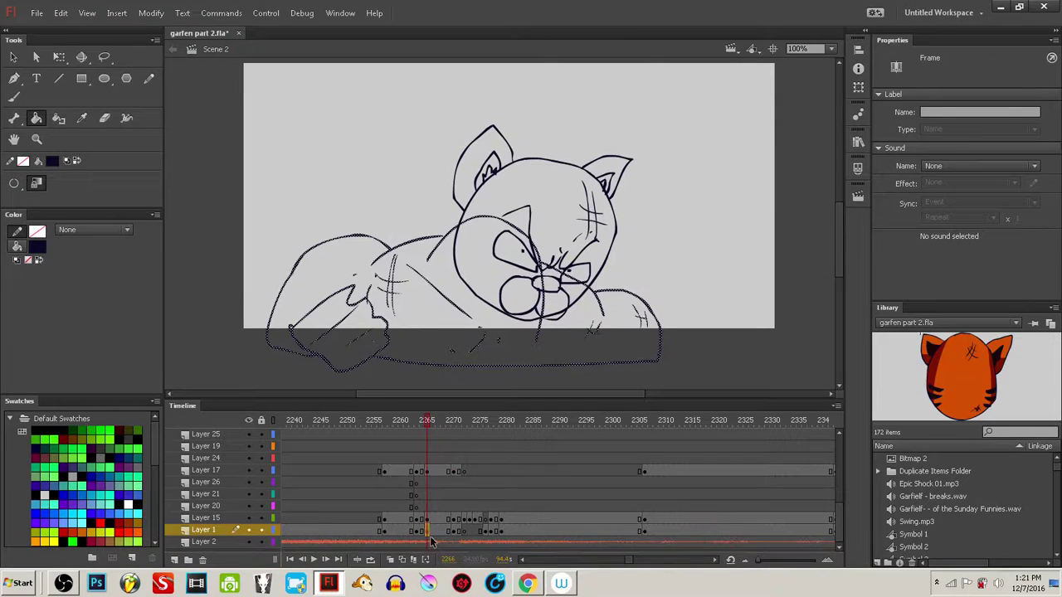
{"action": "left_click", "coordinate": [431, 537]}
{"action": "left_click", "coordinate": [423, 534]}
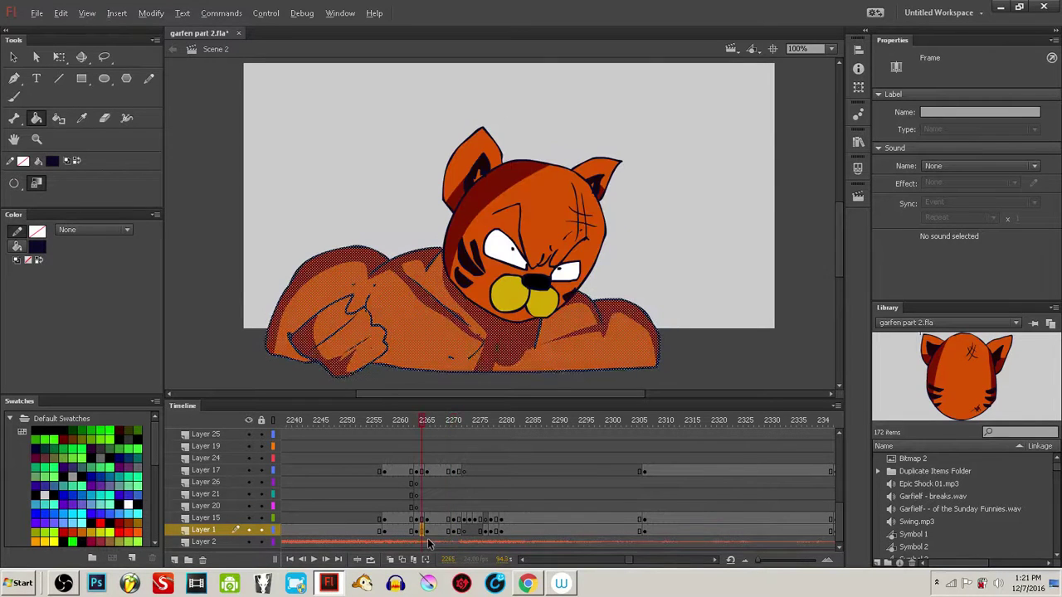
{"action": "left_click", "coordinate": [438, 539]}
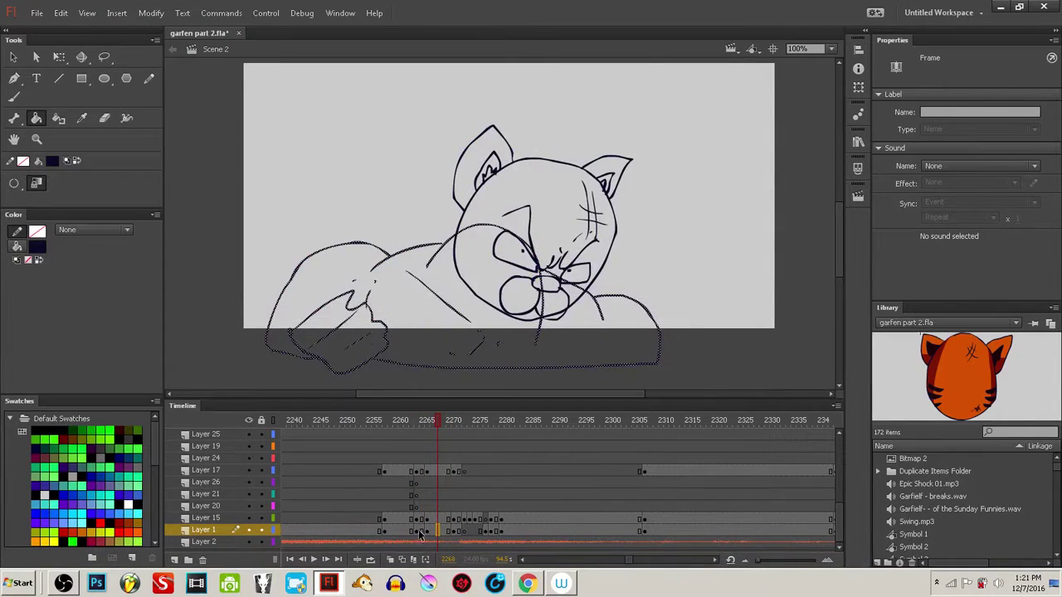
- Try to copy the coloured body on Layer 1 from frame 2264 to frame 2266 and stretch it slightly upward
{"action": "left_click", "coordinate": [418, 531]}
{"action": "left_click", "coordinate": [426, 534]}
{"action": "left_click", "coordinate": [418, 532]}
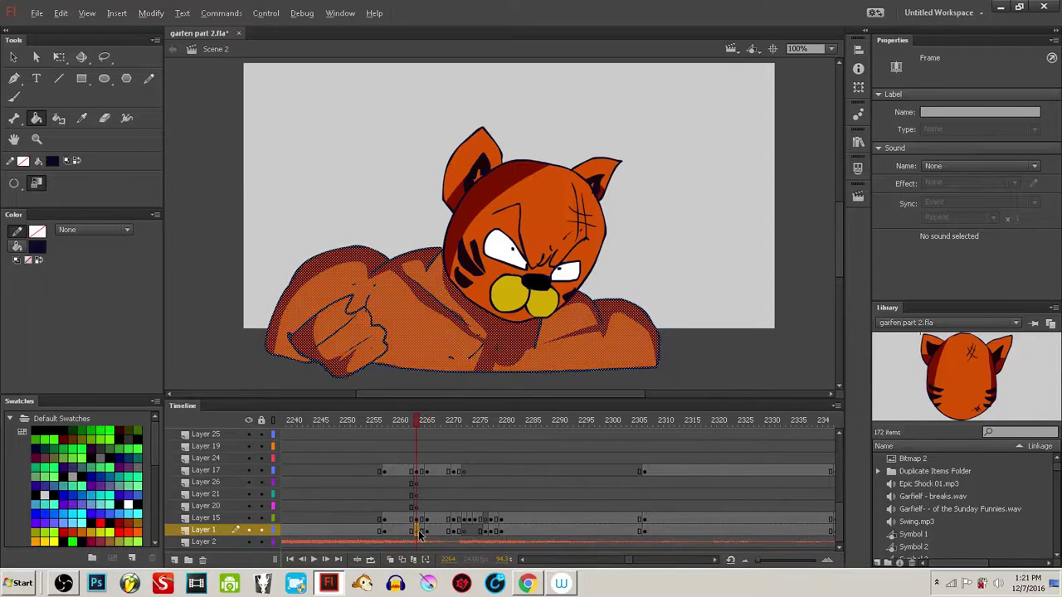
{"action": "left_click", "coordinate": [426, 537]}
{"action": "key", "text": "q"}
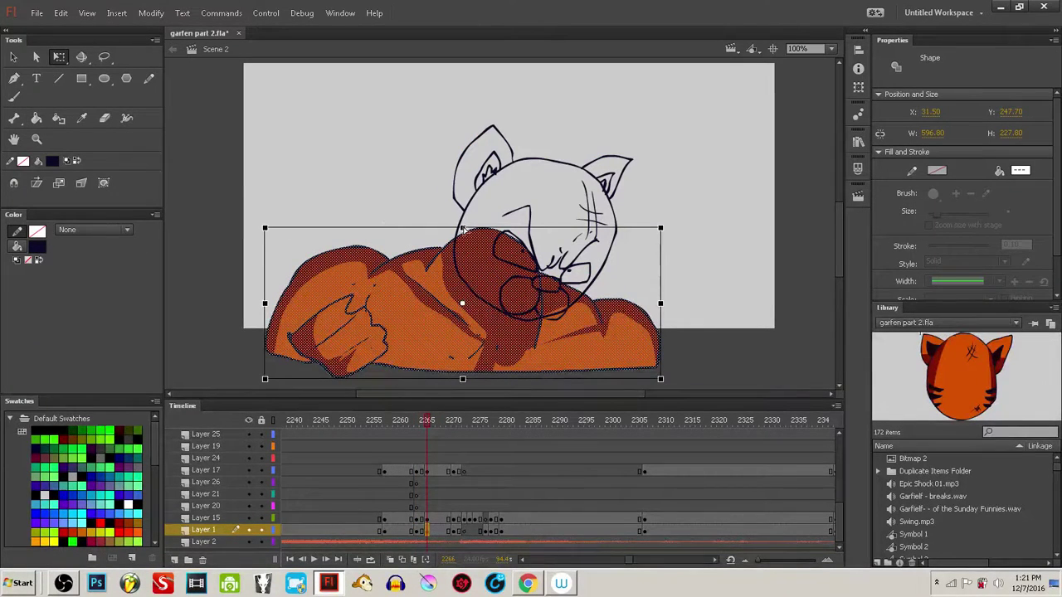
{"action": "left_click_drag", "start_coordinate": [463, 229], "coordinate": [471, 221]}
{"action": "left_click", "coordinate": [390, 186]}
{"action": "key", "text": "ctrl+z"}
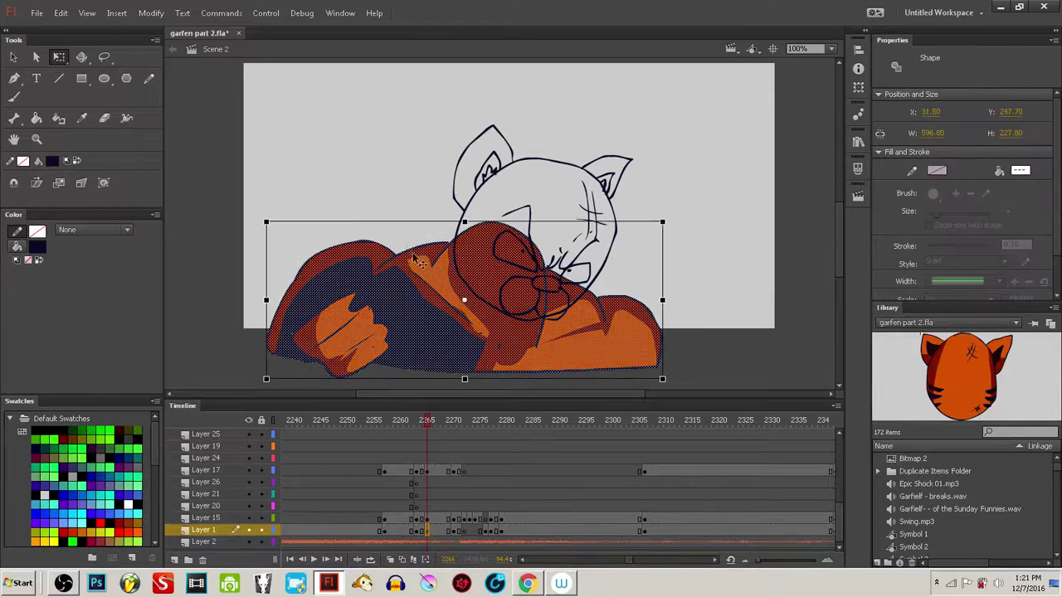
- Return to frame 2264 and stretch the coloured body on Layer 1 slightly upward with Free Transform
{"action": "key", "text": "comma"}
{"action": "key", "text": "comma"}
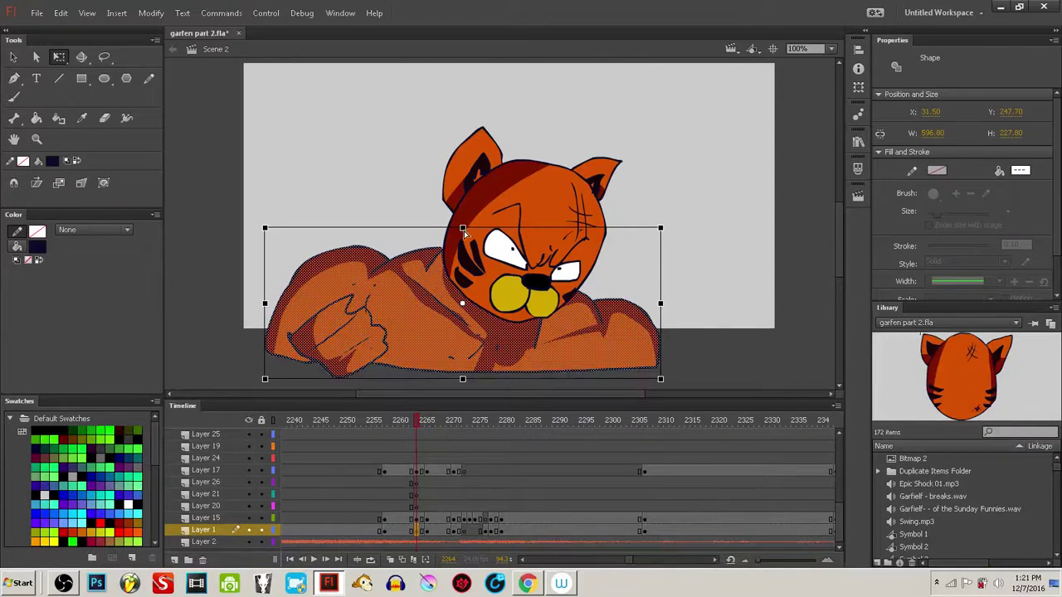
{"action": "left_click_drag", "start_coordinate": [464, 232], "coordinate": [464, 214]}
{"action": "left_click", "coordinate": [636, 214]}
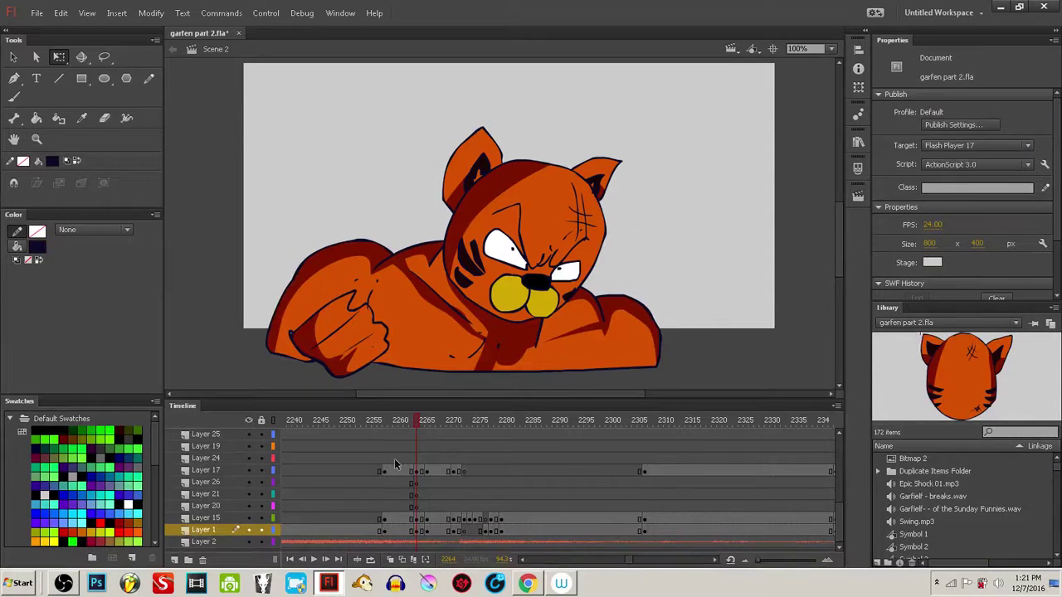
- Compare the coloured and sketched keyframes on Layers 1 and 15 between frames 2261 and 2266
{"action": "mouse_move", "coordinate": [415, 425]}
{"action": "left_mouse_down"}
{"action": "mouse_move", "coordinate": [432, 426]}
{"action": "mouse_move", "coordinate": [402, 430]}
{"action": "mouse_move", "coordinate": [429, 437]}
{"action": "mouse_move", "coordinate": [421, 442]}
{"action": "left_mouse_up"}
{"action": "left_click", "coordinate": [422, 529]}
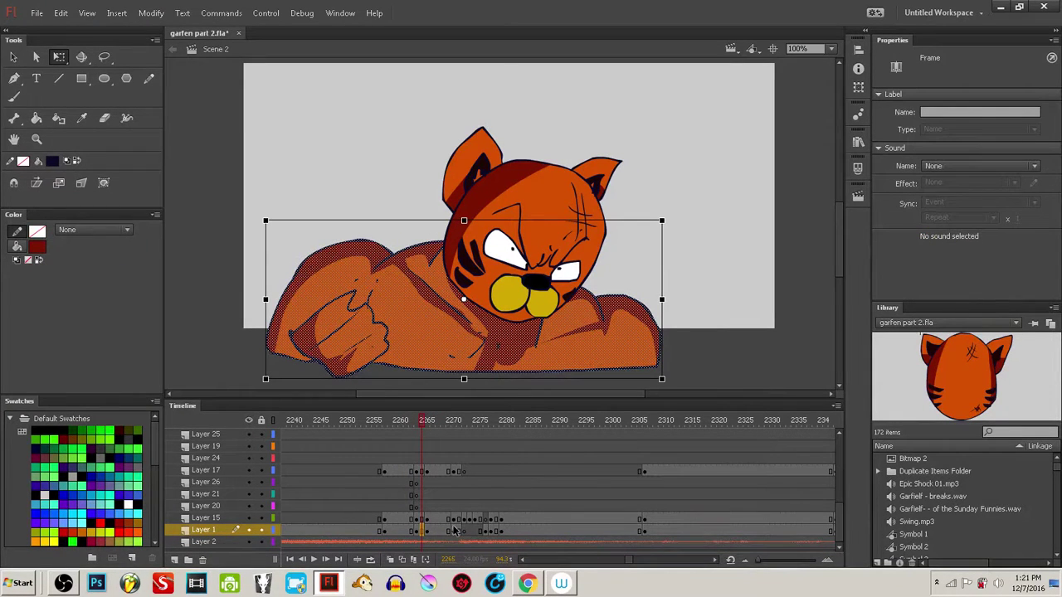
{"action": "left_click", "coordinate": [427, 529]}
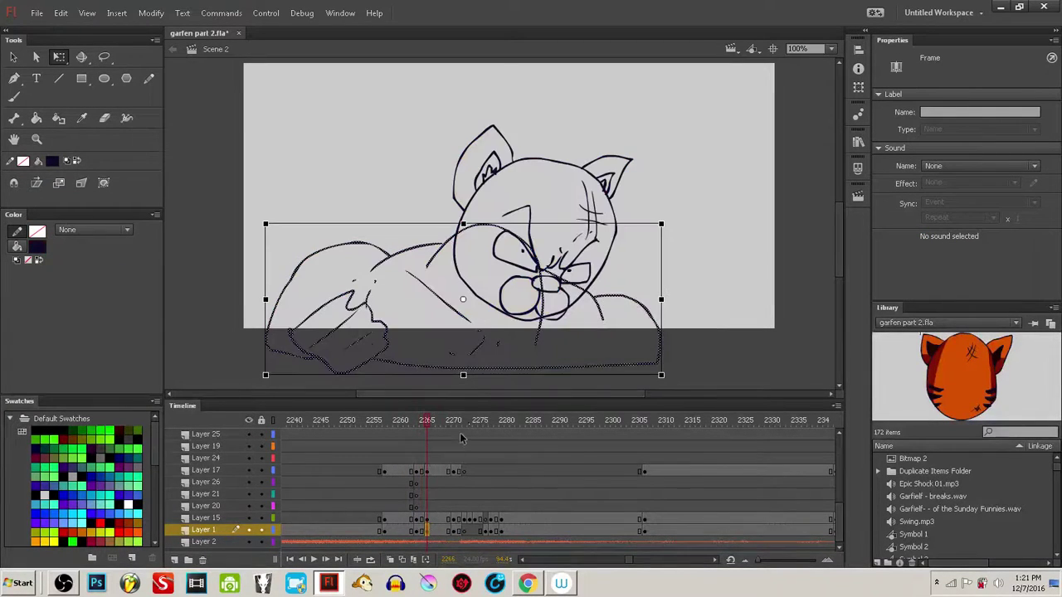
{"action": "left_click", "coordinate": [736, 311]}
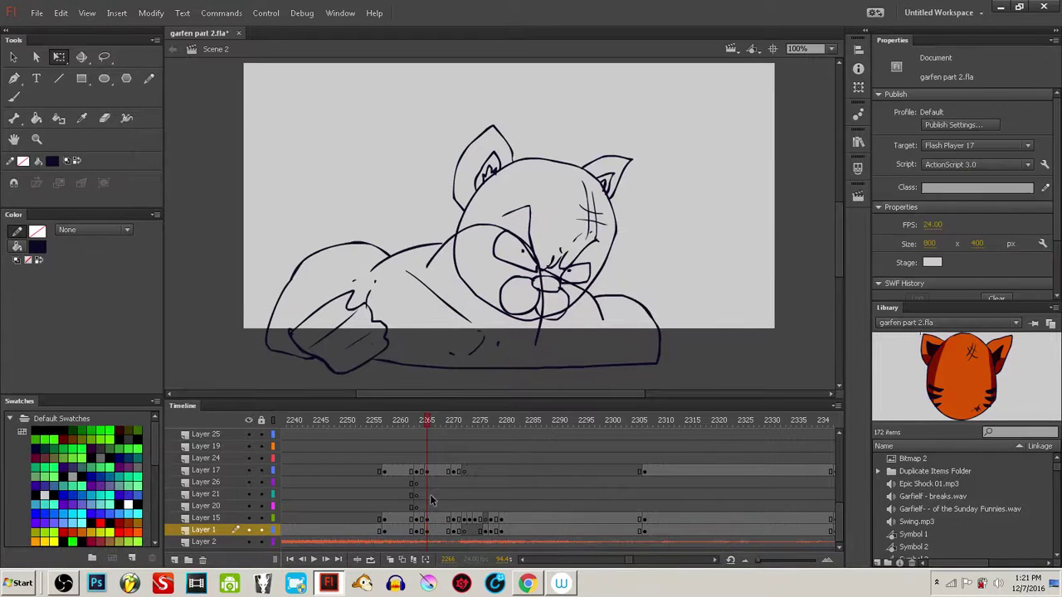
{"action": "left_click", "coordinate": [427, 519]}
{"action": "left_click", "coordinate": [417, 519]}
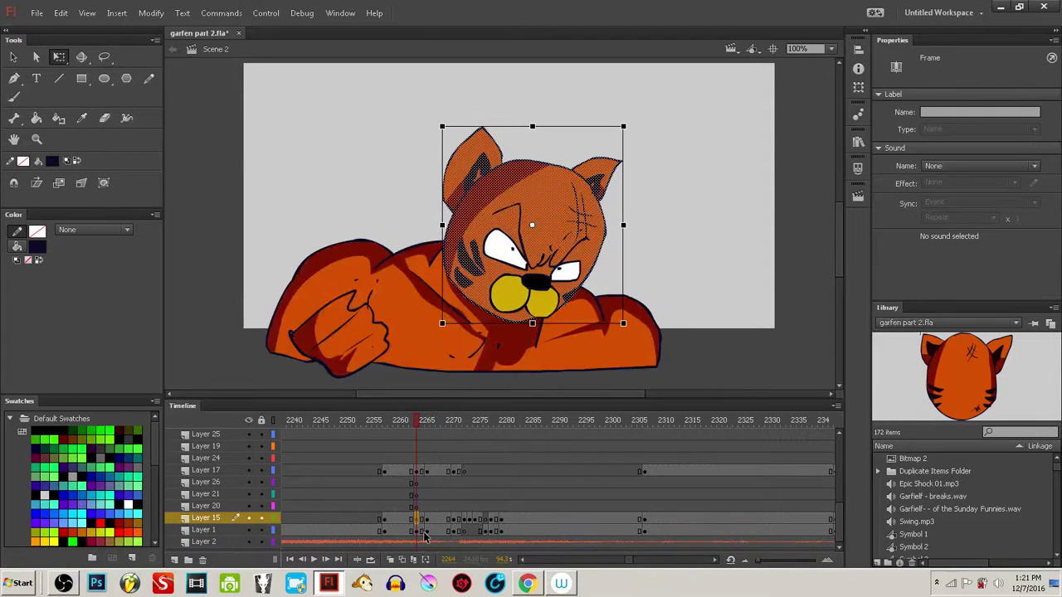
{"action": "left_click", "coordinate": [405, 520]}
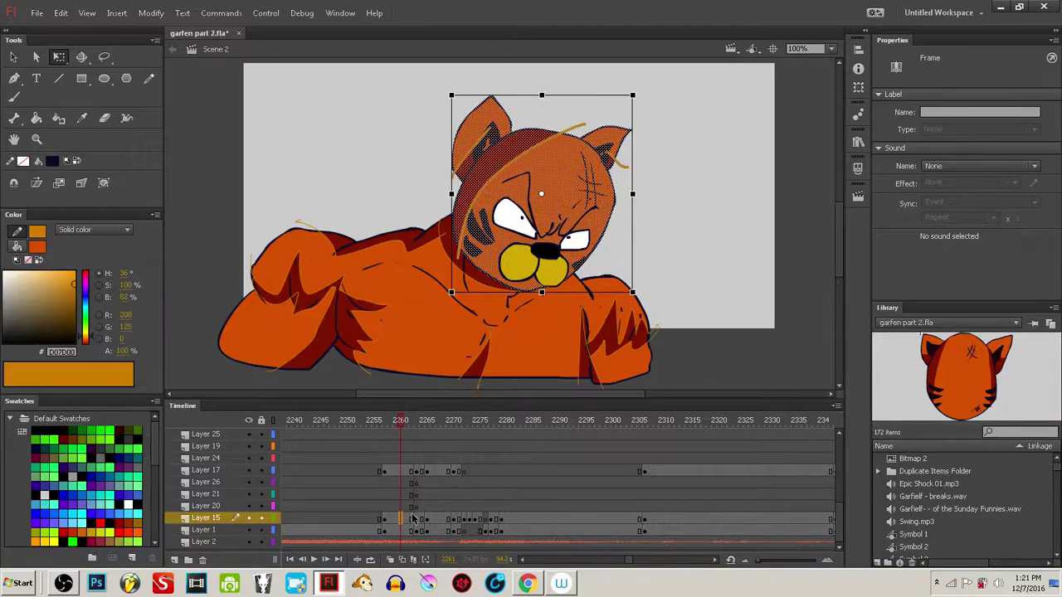
{"action": "left_click", "coordinate": [688, 326]}
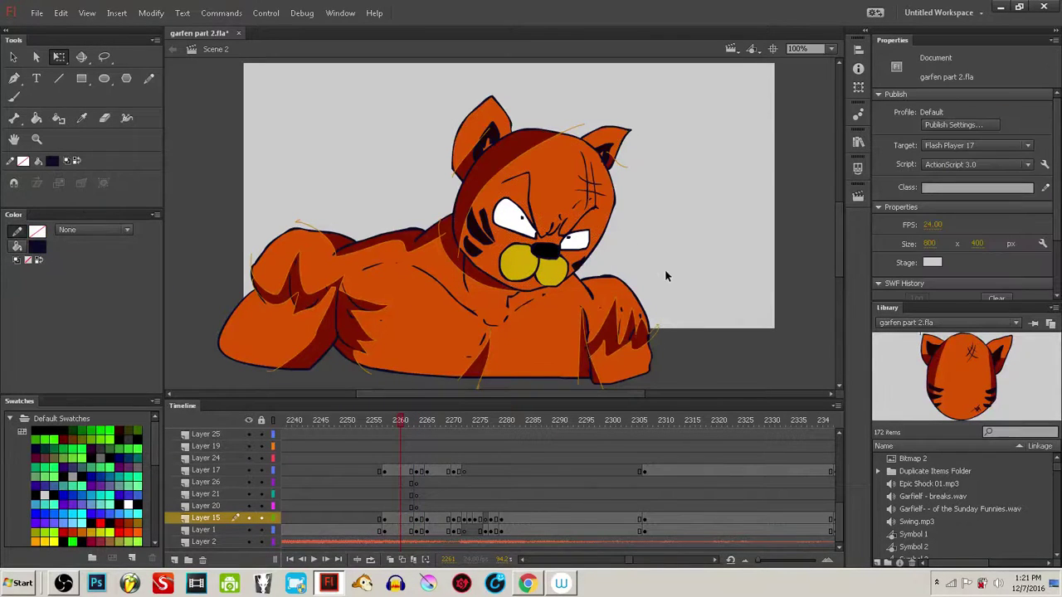
- Activate Layer 1 at frame 2260 and set the Brush tool to Paint Normal
{"action": "key", "text": "i"}
{"action": "left_click", "coordinate": [644, 295]}
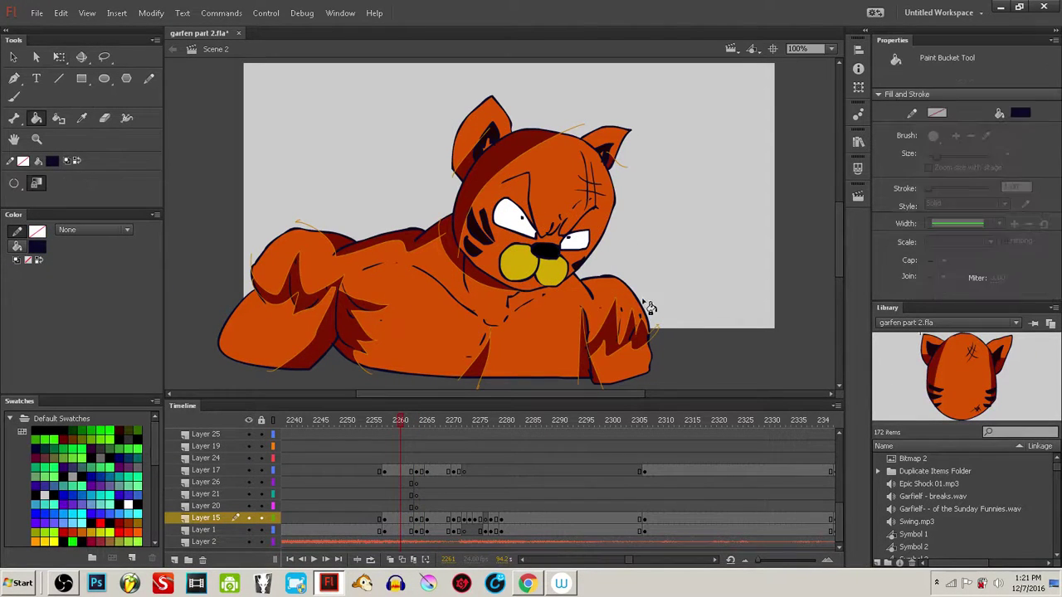
{"action": "left_click", "coordinate": [395, 423]}
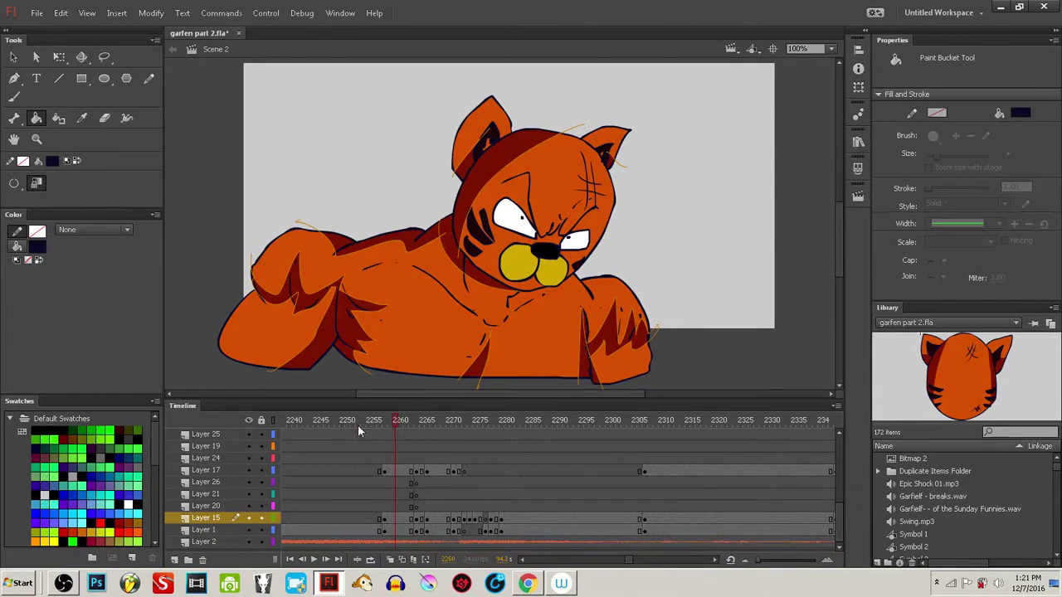
{"action": "left_click", "coordinate": [445, 357], "text": "ctrl"}
{"action": "left_click", "coordinate": [651, 287], "text": "ctrl"}
{"action": "key", "text": "b"}
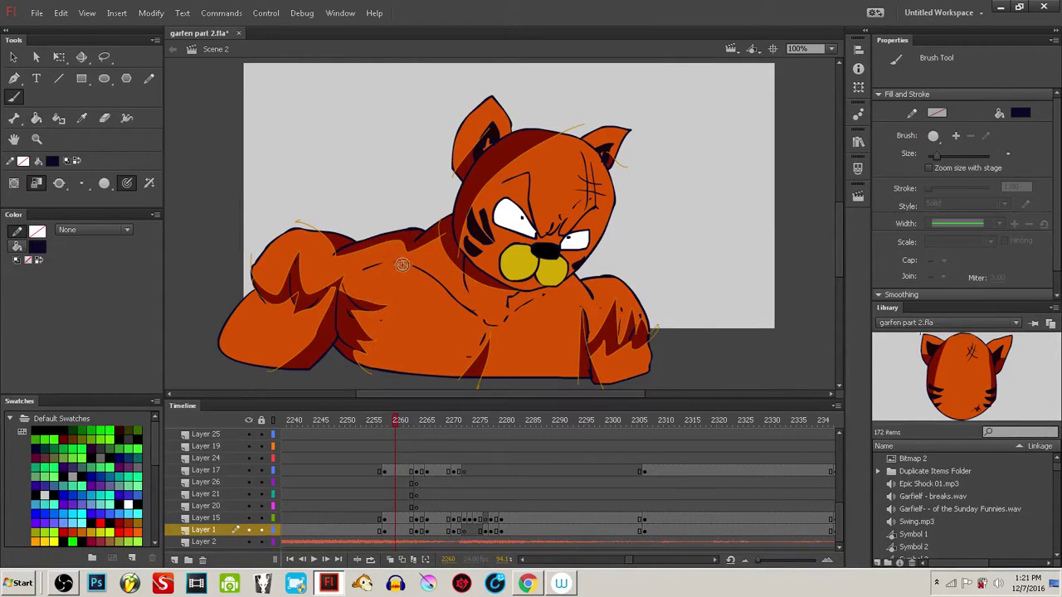
{"action": "left_click", "coordinate": [59, 184]}
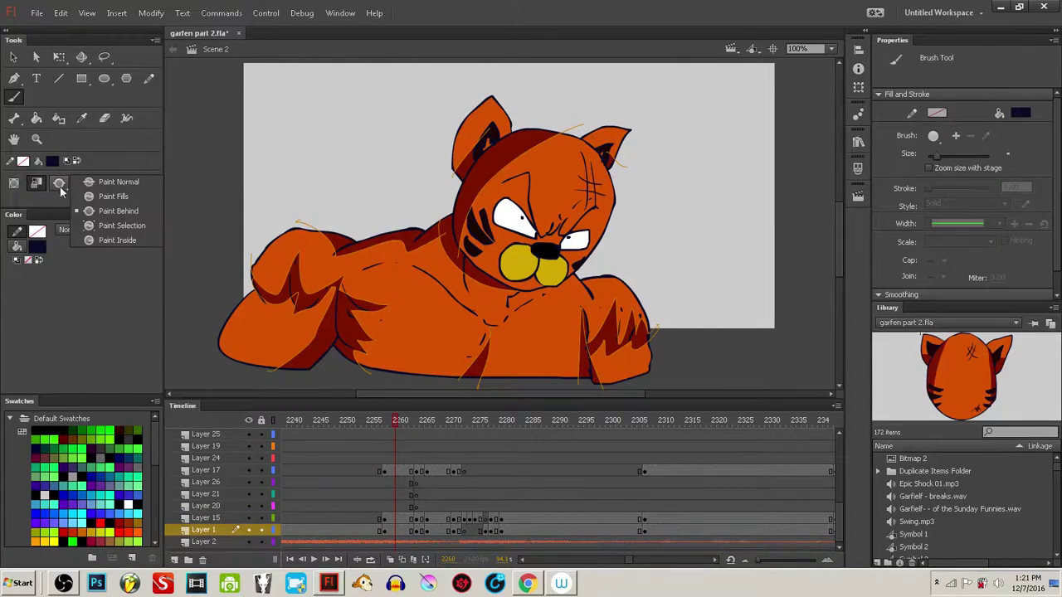
{"action": "left_click", "coordinate": [112, 182]}
{"action": "left_click_drag", "start_coordinate": [393, 259], "coordinate": [388, 298]}
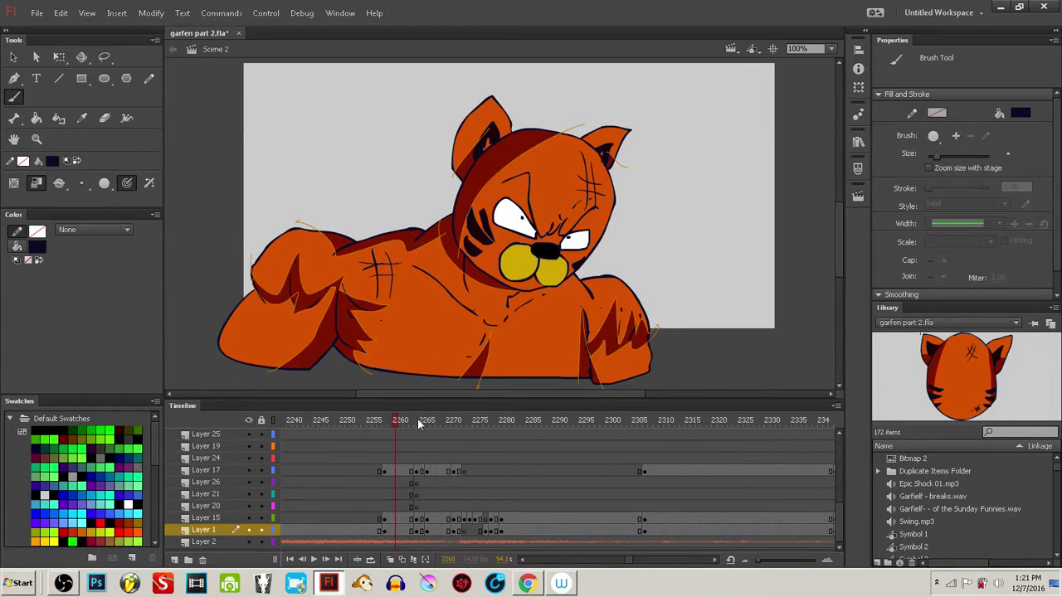
{"action": "key", "text": "ctrl+z"}
{"action": "key", "text": "ctrl+z"}
- Brush dark crosshatched scratch marks on both of the tiger's shoulders, the chest beside the neck and the raised fist on Layer 1
{"action": "left_click_drag", "start_coordinate": [374, 247], "coordinate": [388, 285]}
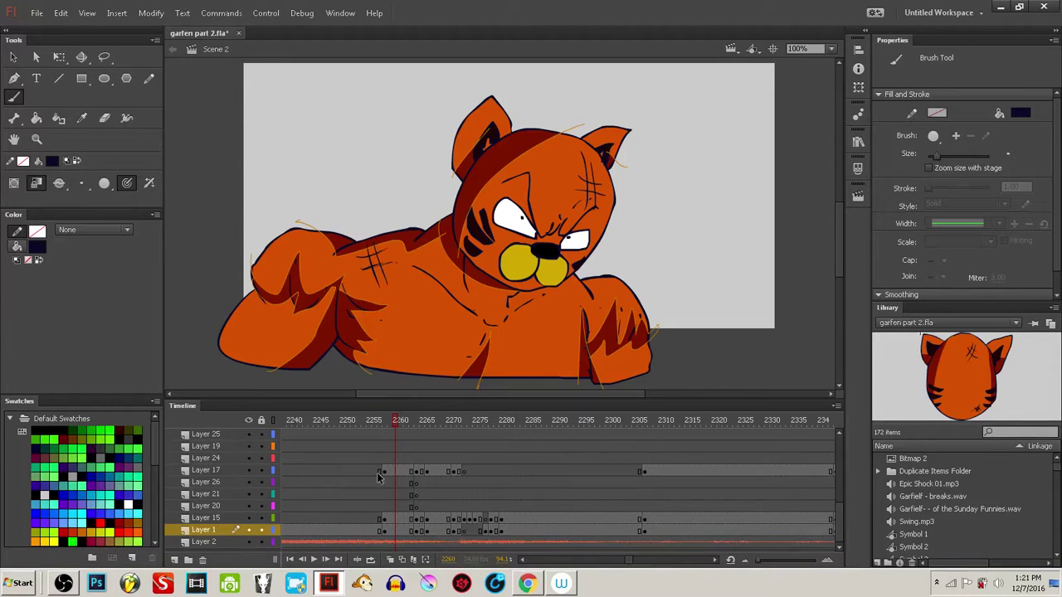
{"action": "mouse_move", "coordinate": [396, 425]}
{"action": "left_mouse_down"}
{"action": "mouse_move", "coordinate": [373, 425]}
{"action": "mouse_move", "coordinate": [400, 425]}
{"action": "left_mouse_up"}
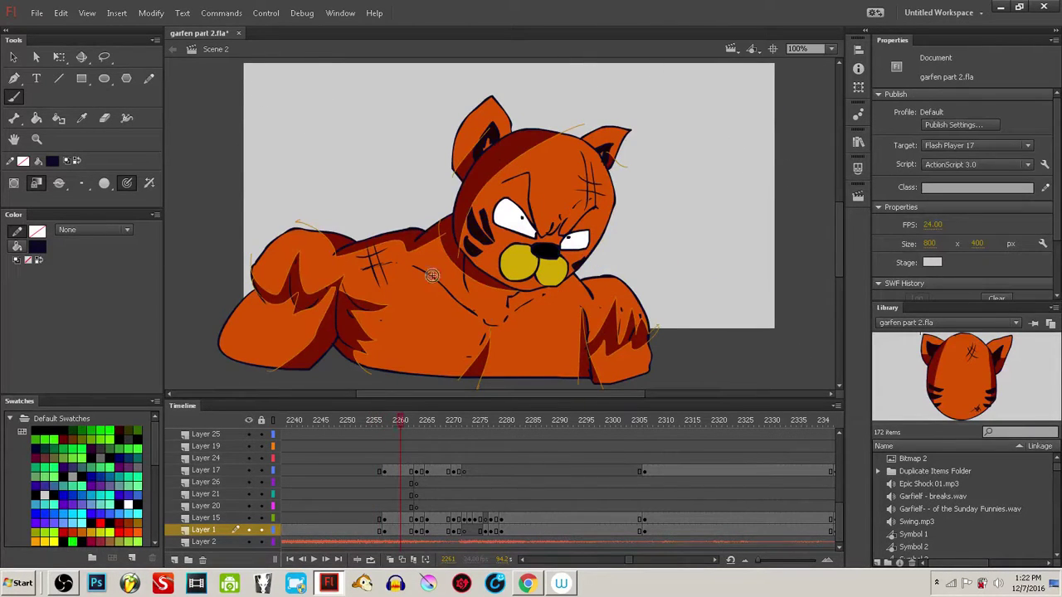
{"action": "key", "text": "b"}
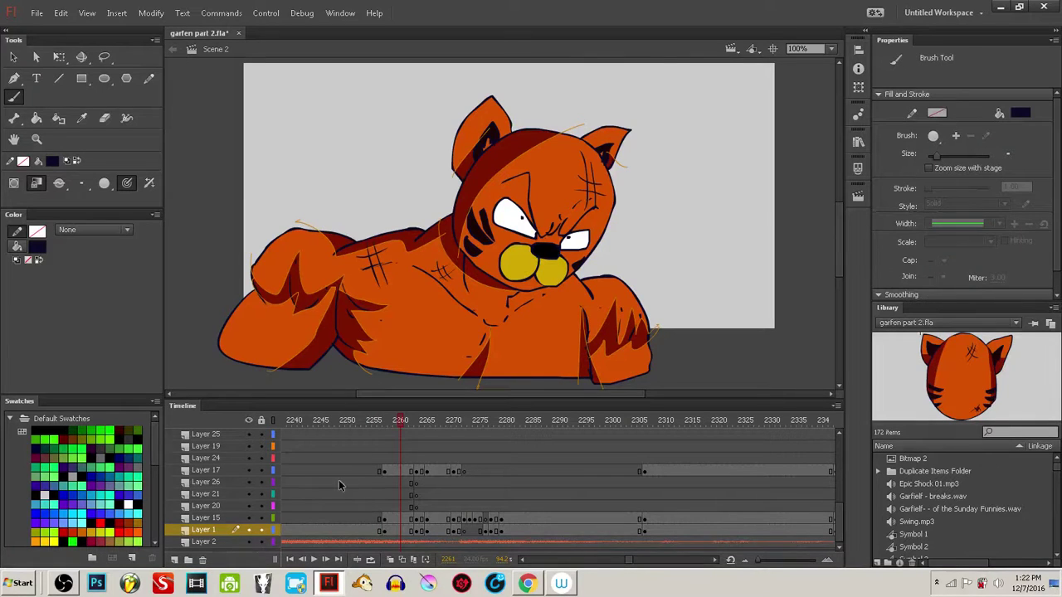
{"action": "mouse_move", "coordinate": [399, 424]}
{"action": "left_mouse_down"}
{"action": "mouse_move", "coordinate": [373, 421]}
{"action": "mouse_move", "coordinate": [401, 422]}
{"action": "left_mouse_up"}
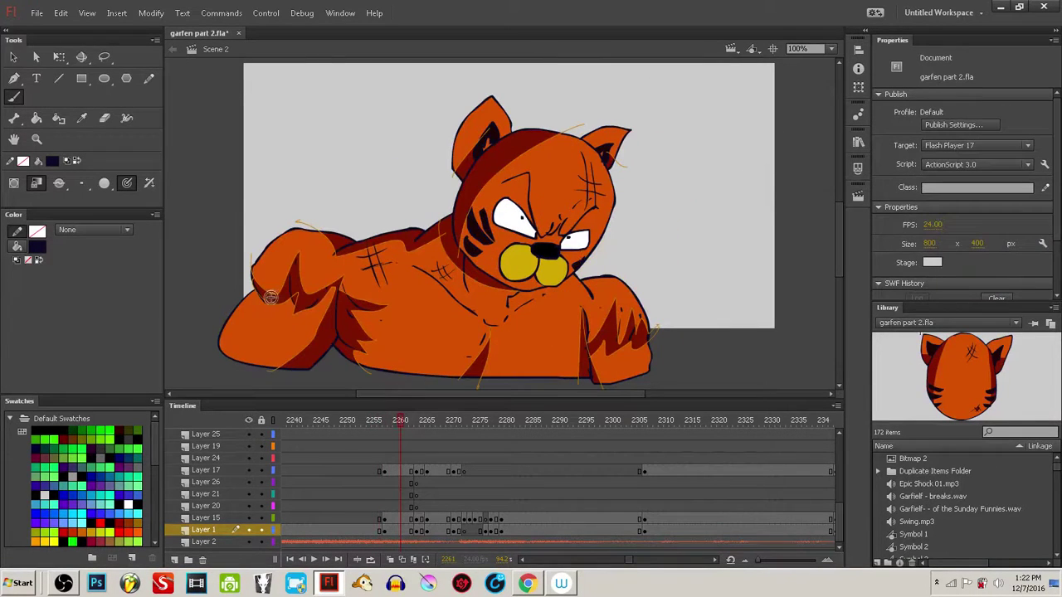
{"action": "mouse_move", "coordinate": [282, 264]}
{"action": "left_mouse_down"}
{"action": "mouse_move", "coordinate": [272, 289]}
{"action": "mouse_move", "coordinate": [285, 282]}
{"action": "left_mouse_up"}
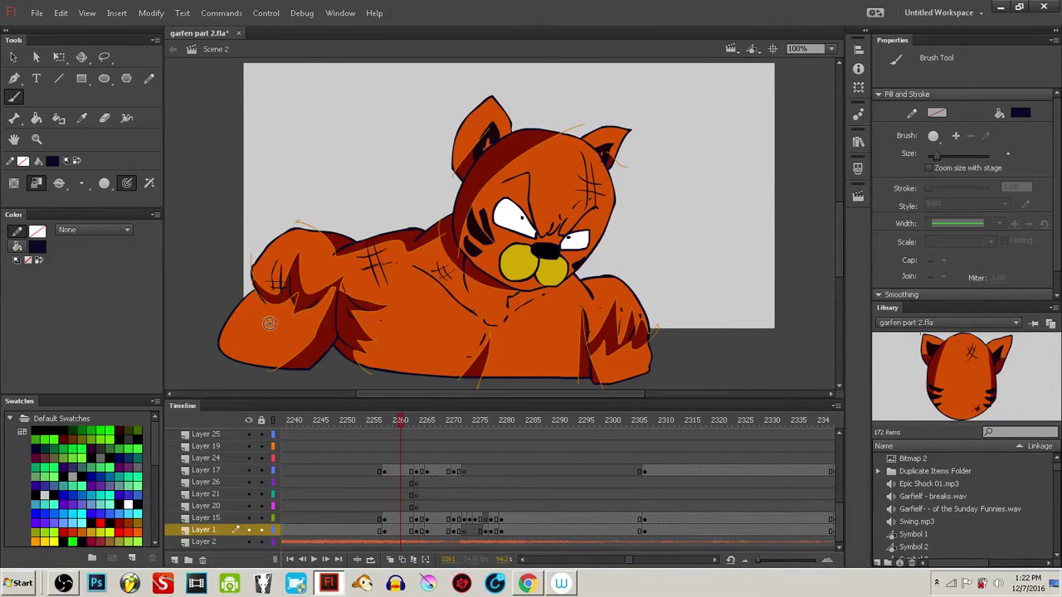
{"action": "left_click_drag", "start_coordinate": [383, 425], "coordinate": [401, 421]}
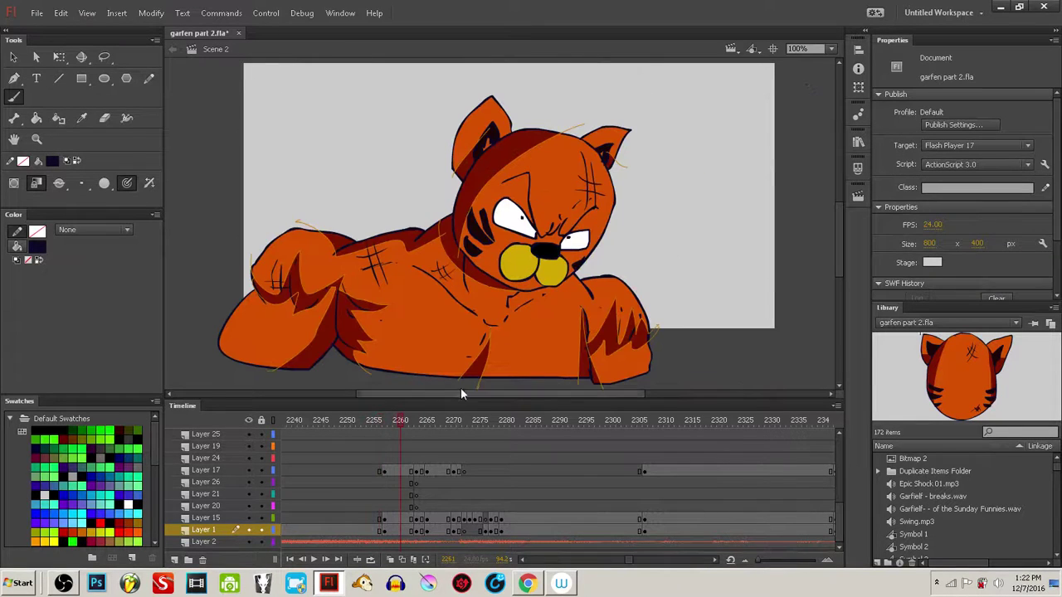
{"action": "mouse_move", "coordinate": [619, 292]}
{"action": "left_mouse_down"}
{"action": "mouse_move", "coordinate": [615, 307]}
{"action": "mouse_move", "coordinate": [626, 287]}
{"action": "left_mouse_up"}
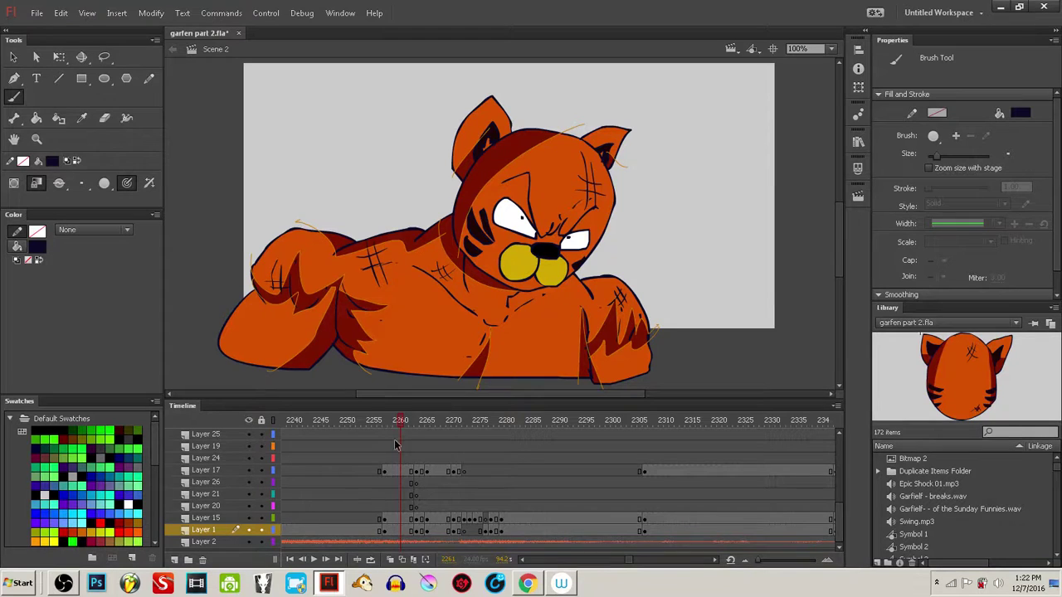
- Brush matching crosshatched scratch marks on the tiger's arms, shoulder and chest beside the neck on Layer 1 at frame 2264
{"action": "mouse_move", "coordinate": [404, 426]}
{"action": "left_mouse_down"}
{"action": "mouse_move", "coordinate": [418, 432]}
{"action": "mouse_move", "coordinate": [404, 422]}
{"action": "mouse_move", "coordinate": [414, 421]}
{"action": "left_mouse_up"}
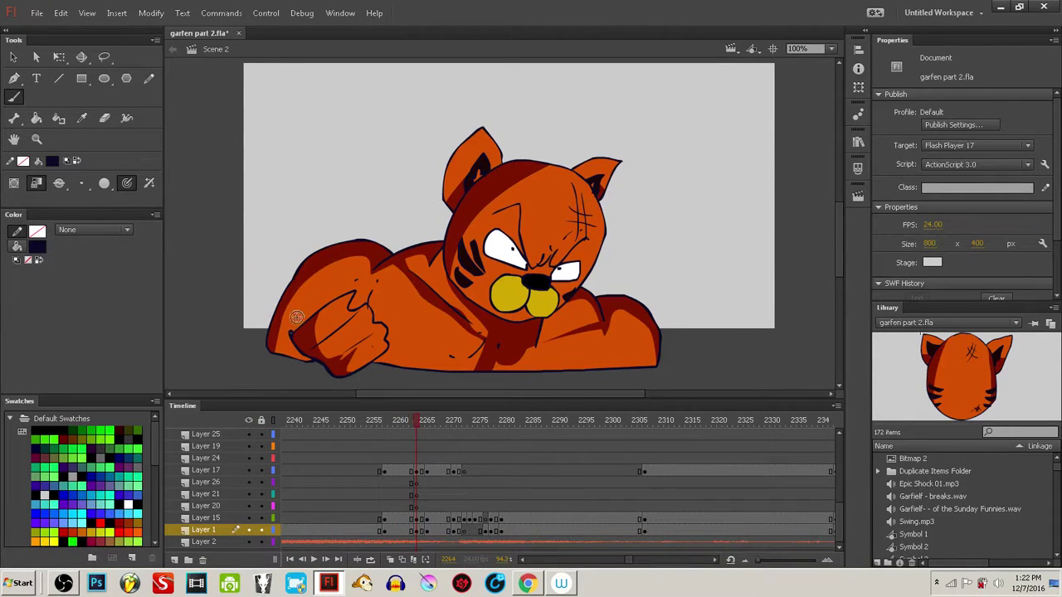
{"action": "mouse_move", "coordinate": [299, 294]}
{"action": "left_mouse_down"}
{"action": "mouse_move", "coordinate": [318, 272]}
{"action": "mouse_move", "coordinate": [322, 298]}
{"action": "left_mouse_up"}
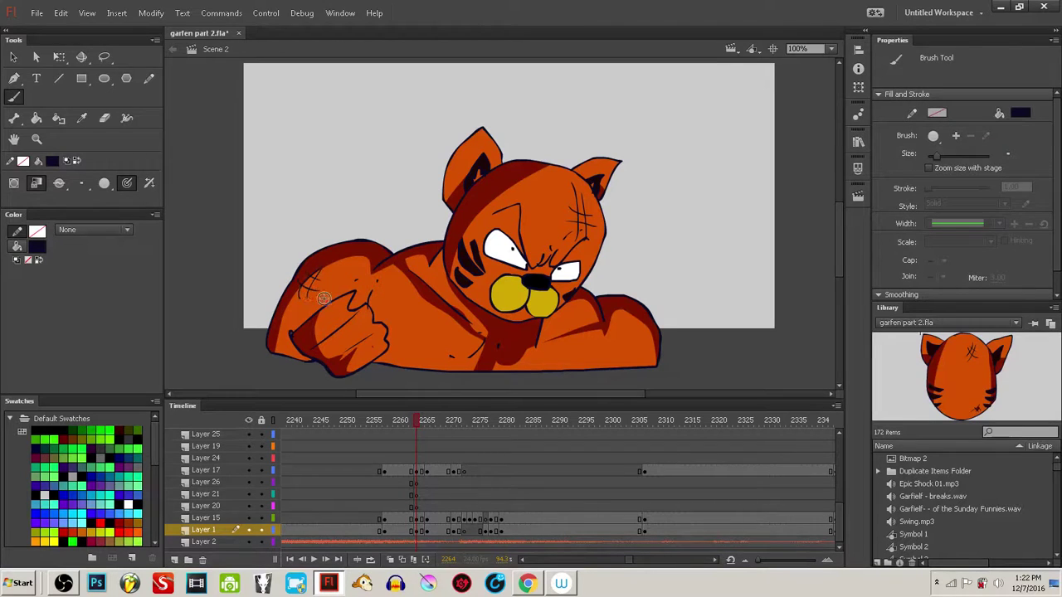
{"action": "mouse_move", "coordinate": [414, 426]}
{"action": "left_mouse_down"}
{"action": "mouse_move", "coordinate": [401, 426]}
{"action": "mouse_move", "coordinate": [411, 422]}
{"action": "left_mouse_up"}
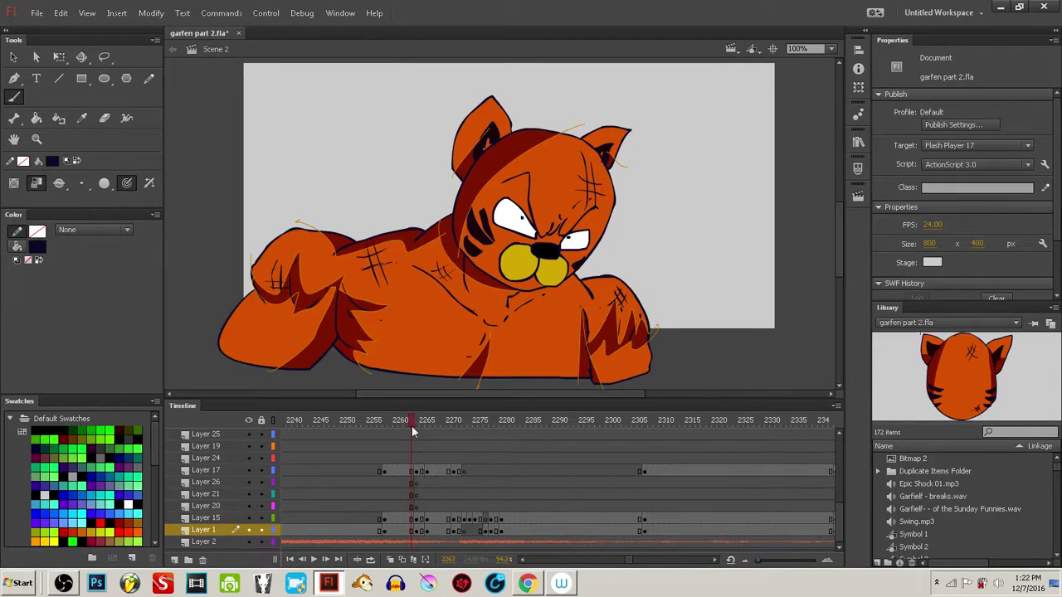
{"action": "left_click", "coordinate": [415, 426]}
{"action": "mouse_move", "coordinate": [387, 266]}
{"action": "left_mouse_down"}
{"action": "mouse_move", "coordinate": [394, 297]}
{"action": "mouse_move", "coordinate": [399, 281]}
{"action": "left_mouse_up"}
{"action": "left_click_drag", "start_coordinate": [381, 288], "coordinate": [408, 287]}
{"action": "left_click_drag", "start_coordinate": [411, 426], "coordinate": [415, 426]}
{"action": "left_click_drag", "start_coordinate": [439, 293], "coordinate": [449, 285]}
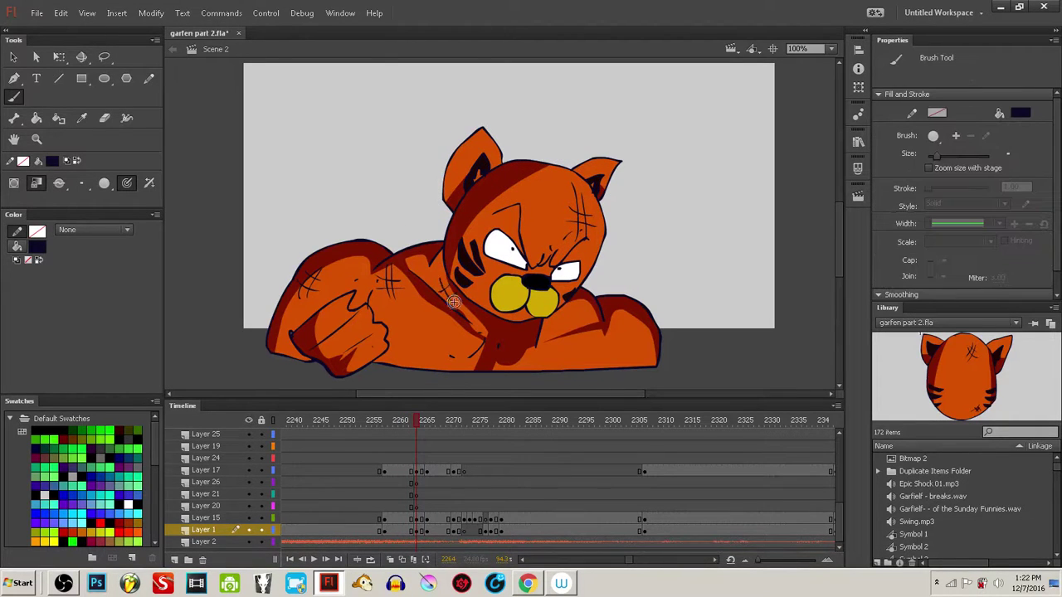
{"action": "left_click_drag", "start_coordinate": [413, 425], "coordinate": [417, 423]}
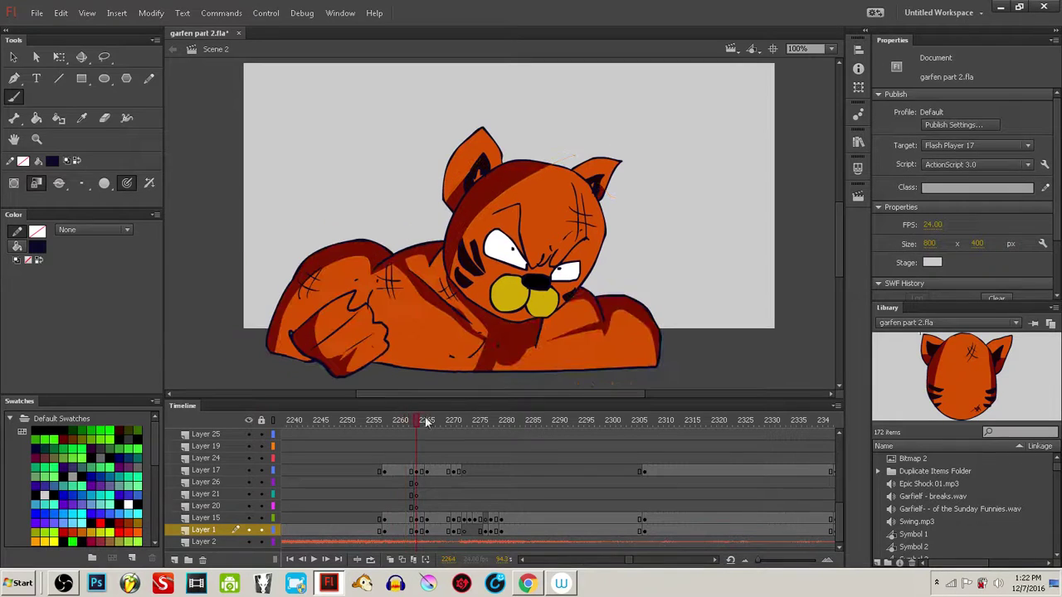
{"action": "mouse_move", "coordinate": [625, 323]}
{"action": "left_mouse_down"}
{"action": "mouse_move", "coordinate": [638, 358]}
{"action": "mouse_move", "coordinate": [654, 335]}
{"action": "left_mouse_up"}
{"action": "left_click_drag", "start_coordinate": [630, 348], "coordinate": [653, 346]}
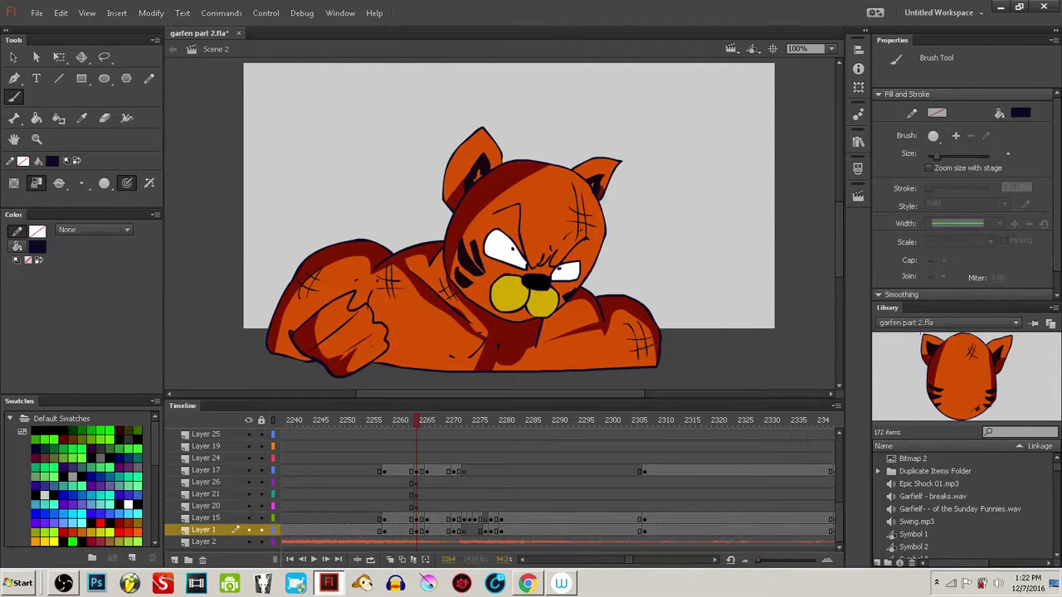
{"action": "mouse_move", "coordinate": [415, 424]}
{"action": "left_mouse_down"}
{"action": "mouse_move", "coordinate": [406, 425]}
{"action": "mouse_move", "coordinate": [417, 425]}
{"action": "left_mouse_up"}
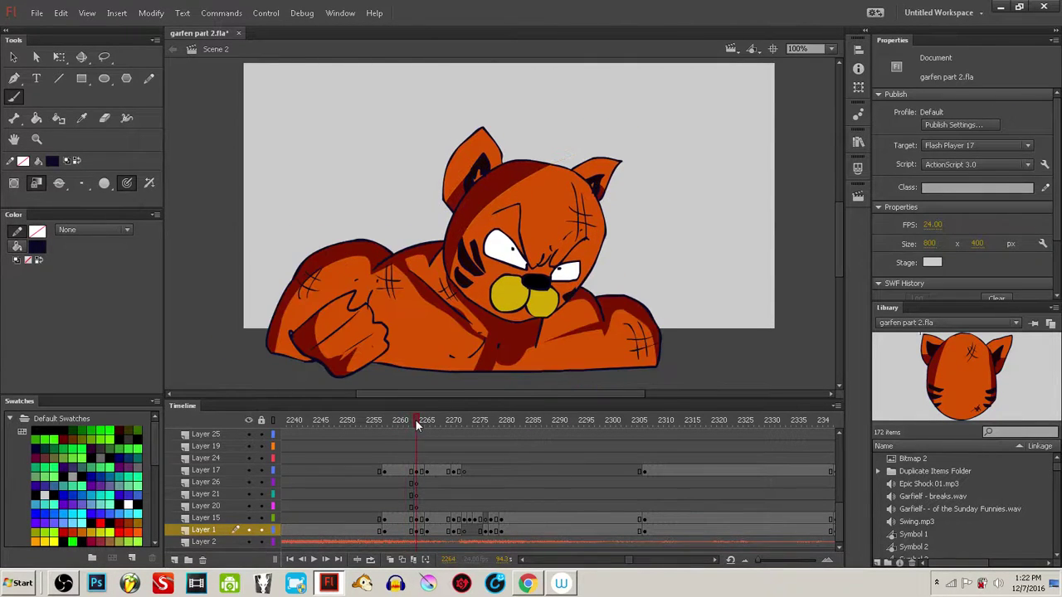
- Copy the coloured face on Layer 17 and coloured head on Layer 15 from frame 2265 onto the sketched frame 2266
{"action": "left_click", "coordinate": [425, 421]}
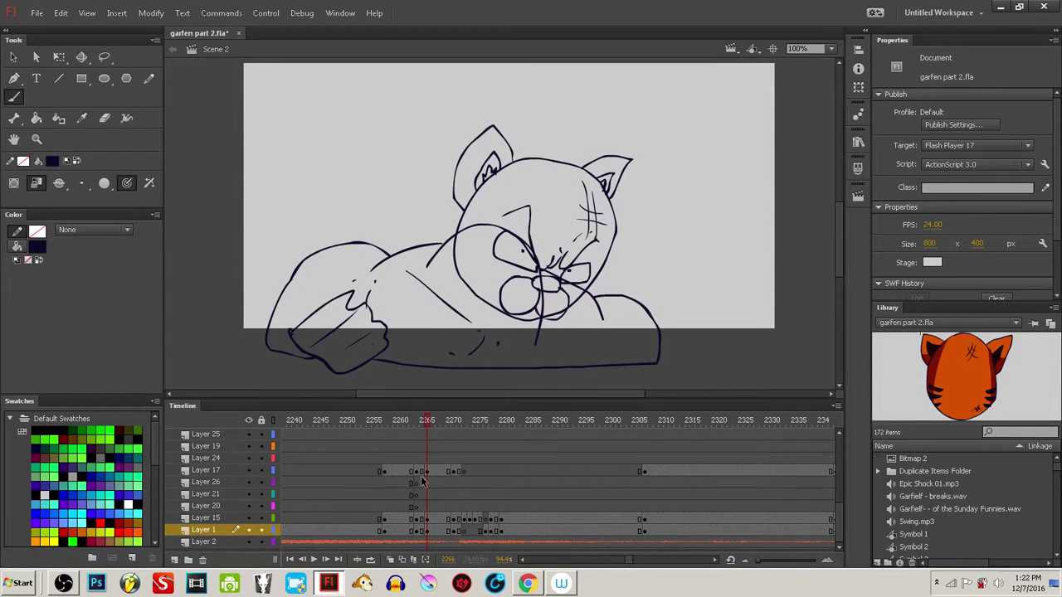
{"action": "left_click", "coordinate": [425, 519]}
{"action": "left_click", "coordinate": [421, 520]}
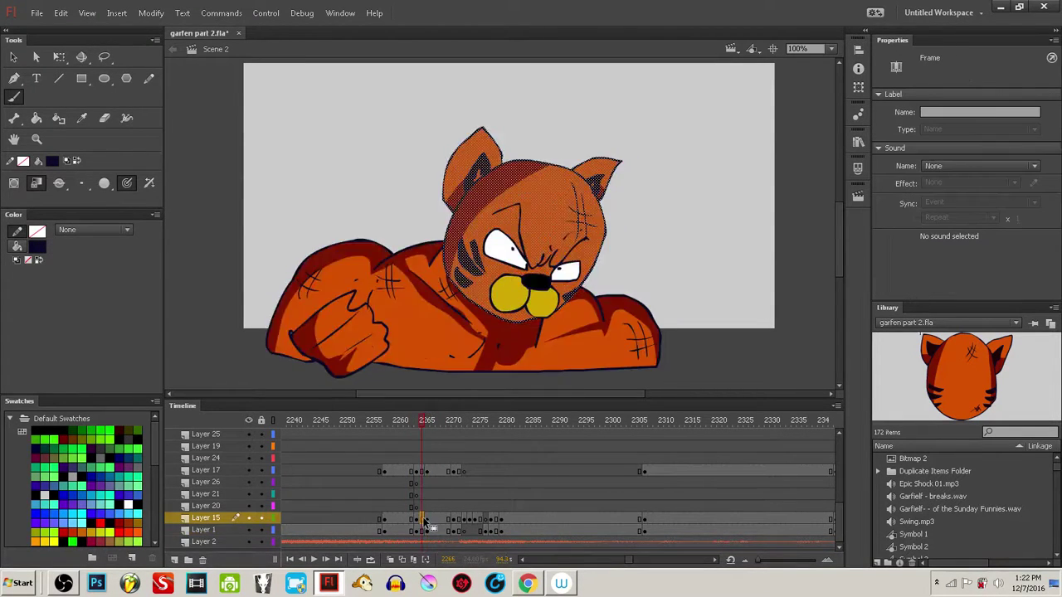
{"action": "mouse_move", "coordinate": [421, 423]}
{"action": "left_mouse_down"}
{"action": "mouse_move", "coordinate": [411, 436]}
{"action": "mouse_move", "coordinate": [437, 440]}
{"action": "left_mouse_up"}
{"action": "left_click", "coordinate": [432, 472]}
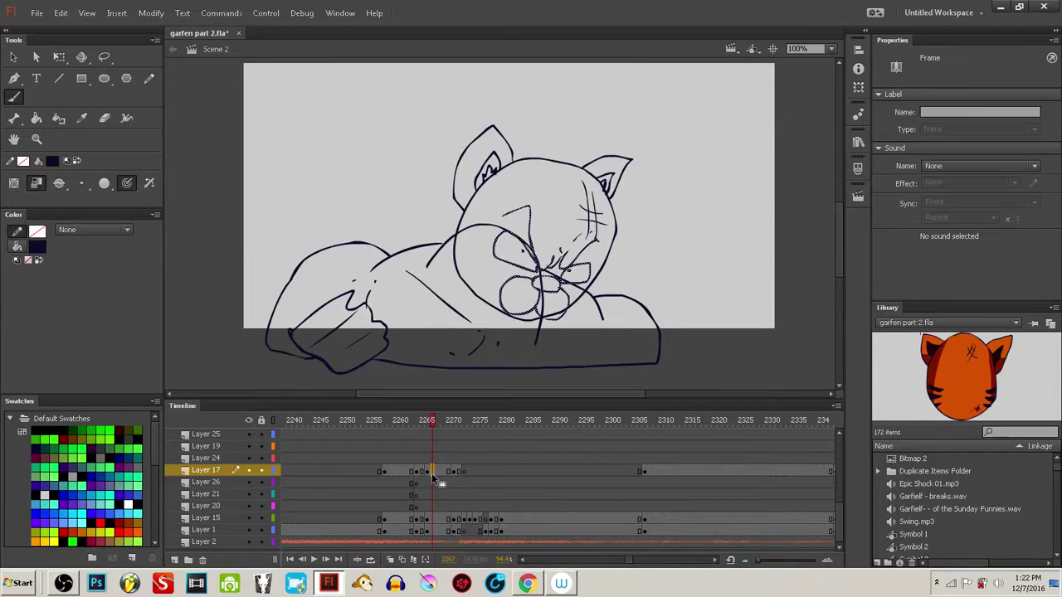
{"action": "left_click", "coordinate": [423, 472]}
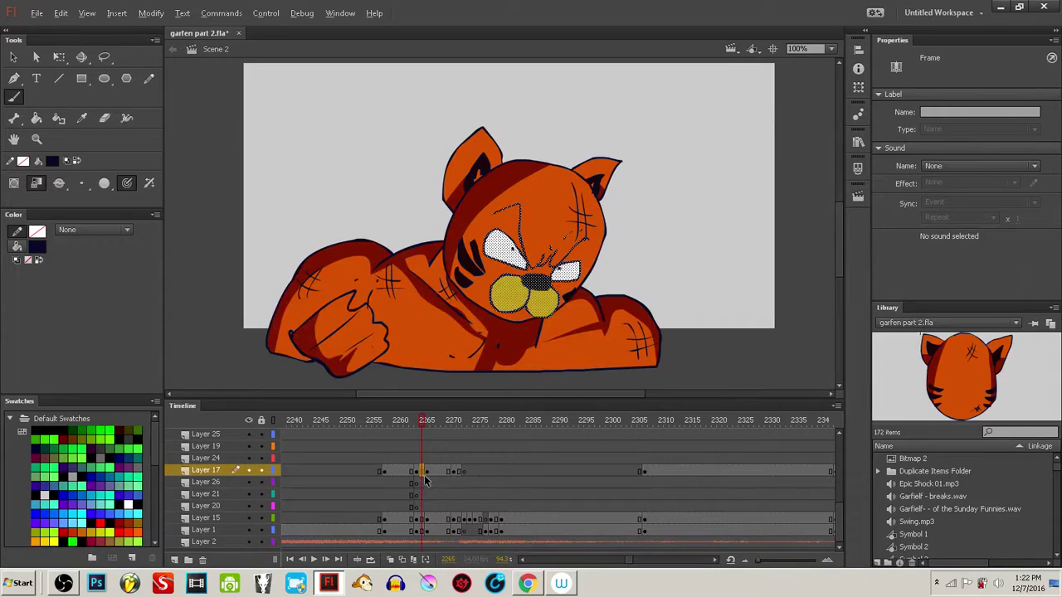
{"action": "left_click", "coordinate": [428, 472]}
{"action": "left_click", "coordinate": [422, 521]}
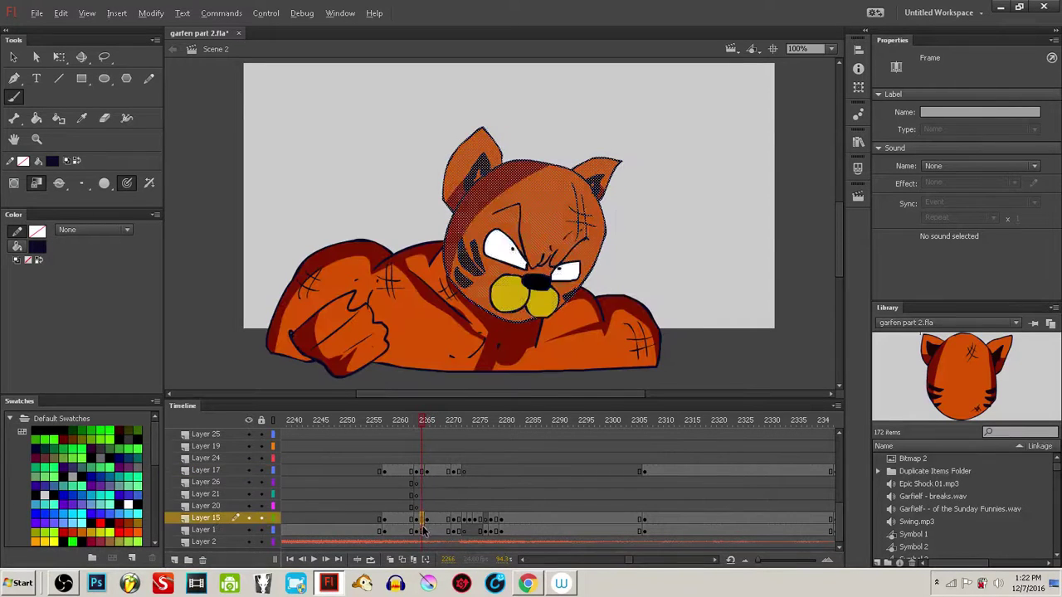
{"action": "left_click", "coordinate": [427, 519]}
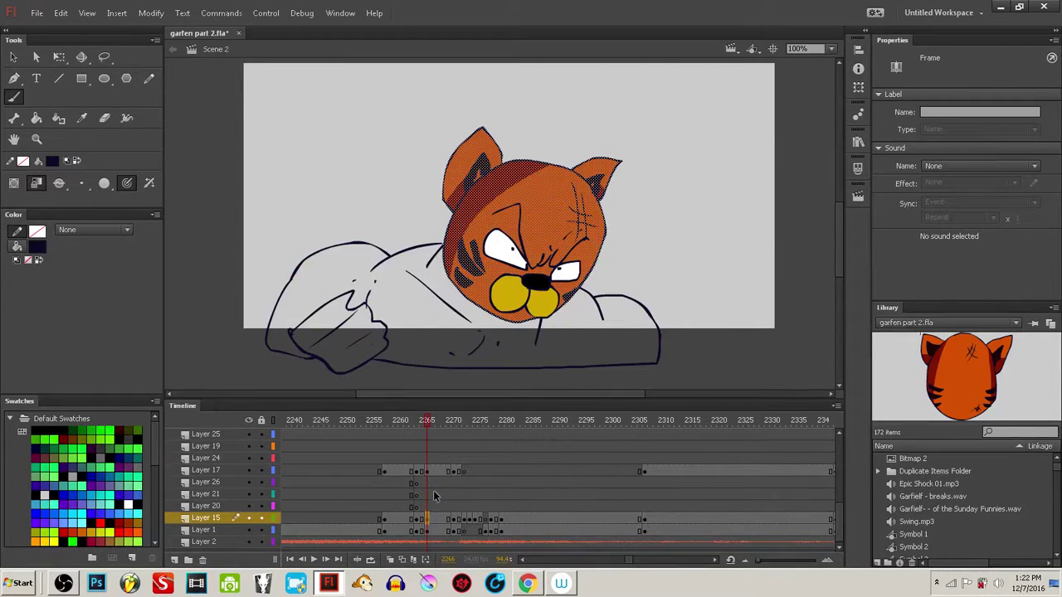
- Select frame 2266 on Layers 17 through 15 and nudge the coloured head and face slightly up and to the right
{"action": "left_click_drag", "start_coordinate": [432, 477], "coordinate": [427, 495]}
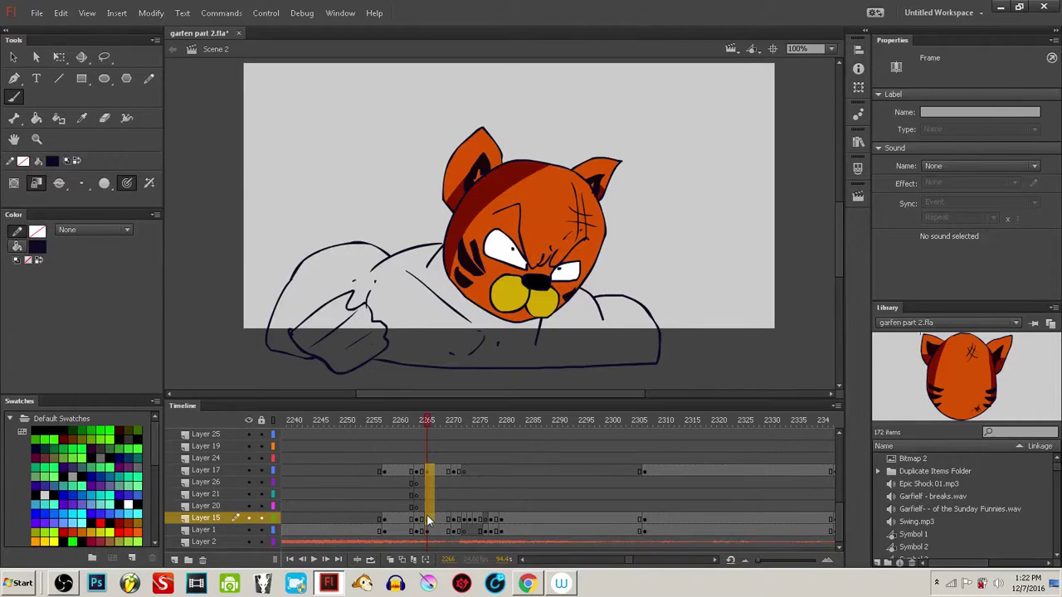
{"action": "left_click_drag", "start_coordinate": [572, 270], "coordinate": [575, 266]}
{"action": "left_click", "coordinate": [640, 290], "text": "ctrl"}
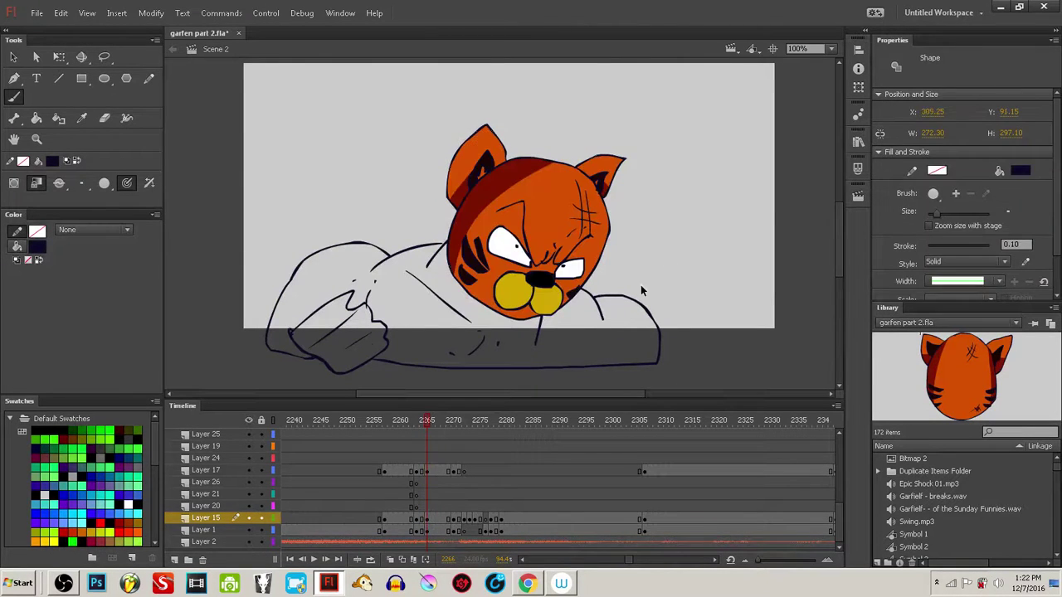
- Copy the coloured face on Layer 17 and coloured head on Layer 15 onto sketched frame 2271 and nudge both slightly up and right
{"action": "left_click", "coordinate": [446, 420]}
{"action": "left_click_drag", "start_coordinate": [427, 429], "coordinate": [458, 430]}
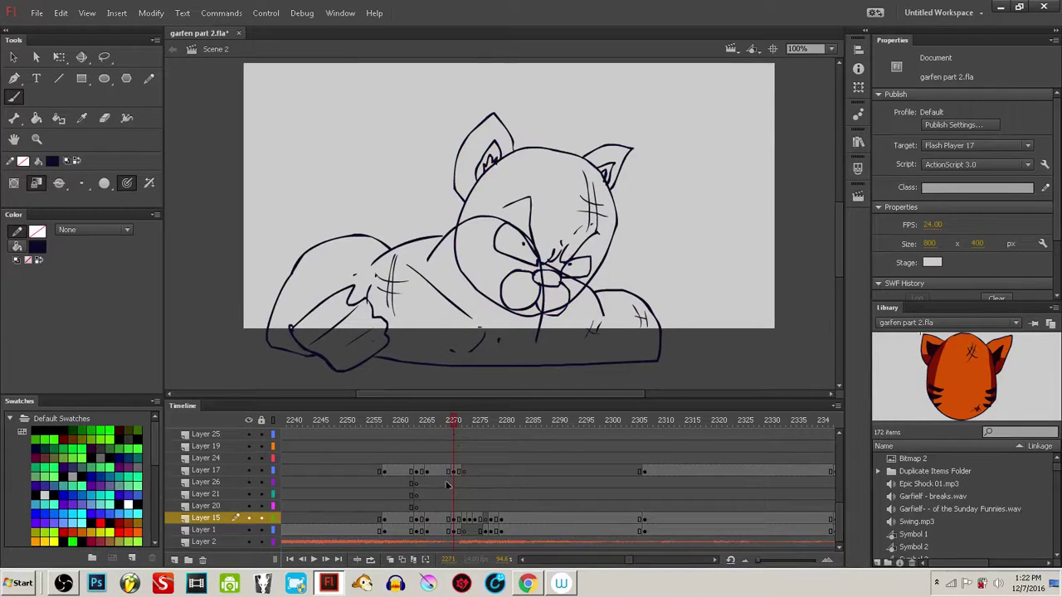
{"action": "left_click", "coordinate": [453, 471]}
{"action": "left_click", "coordinate": [443, 471]}
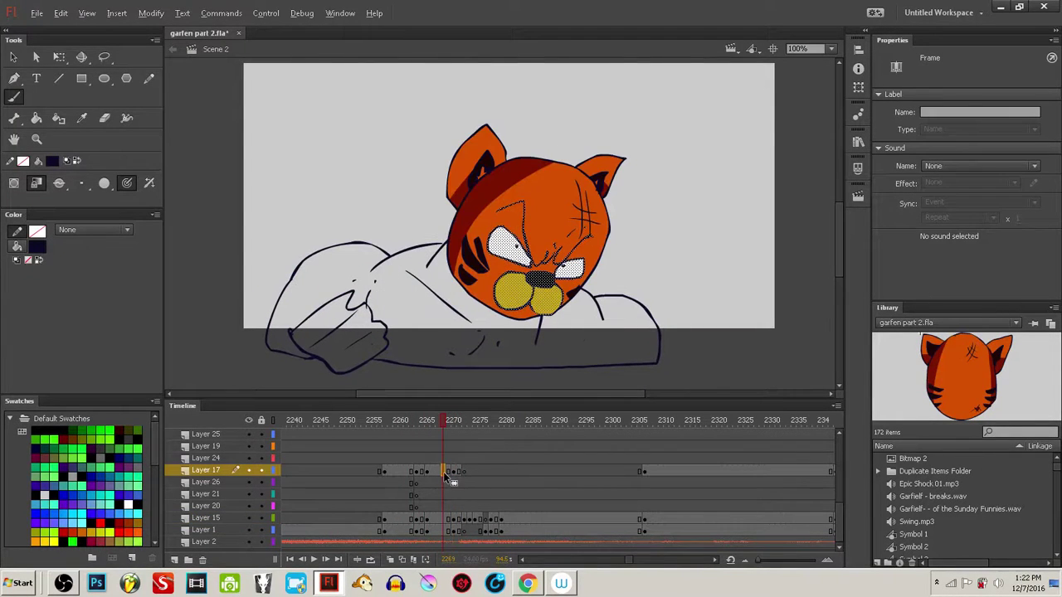
{"action": "left_click", "coordinate": [450, 519]}
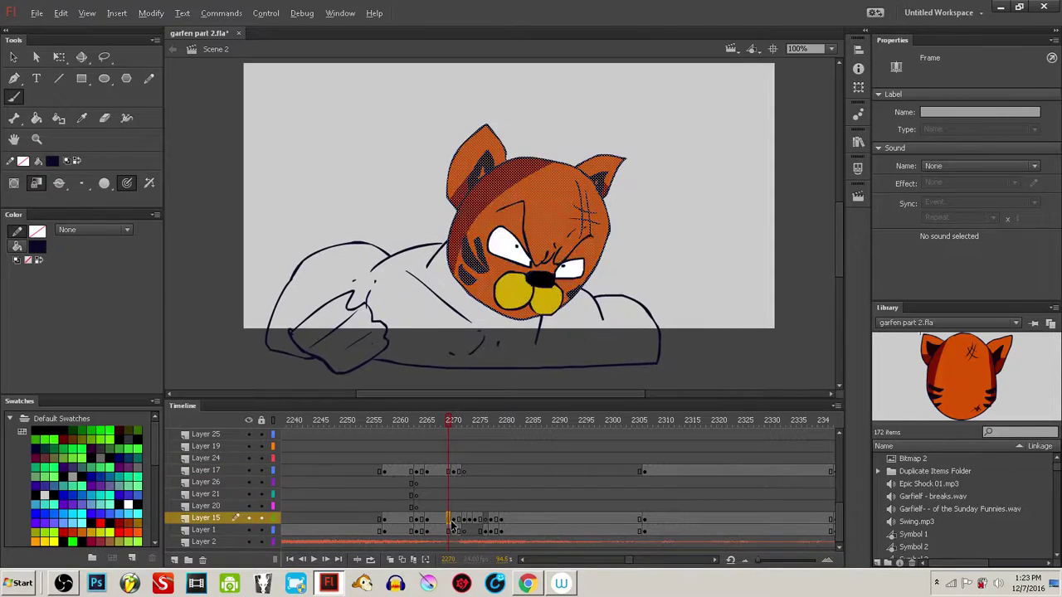
{"action": "left_click", "coordinate": [453, 519]}
{"action": "left_click_drag", "start_coordinate": [453, 470], "coordinate": [454, 515]}
{"action": "left_click_drag", "start_coordinate": [547, 290], "coordinate": [549, 286]}
{"action": "left_click", "coordinate": [531, 363], "text": "ctrl"}
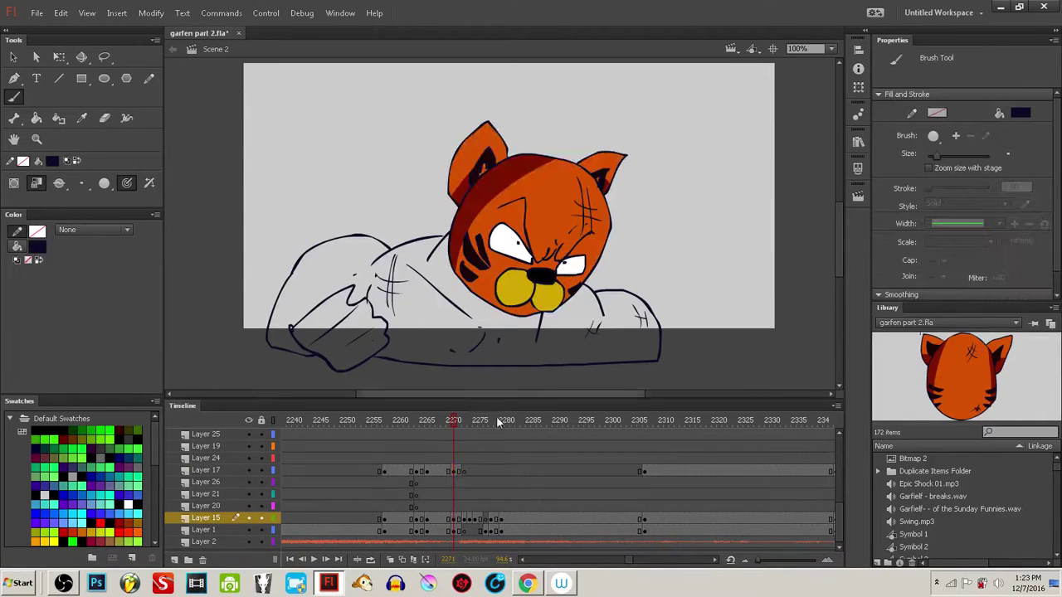
- Reselect the coloured head and face at frame 2271, save the file, and nudge them slightly left and down
{"action": "left_click_drag", "start_coordinate": [433, 431], "coordinate": [458, 440]}
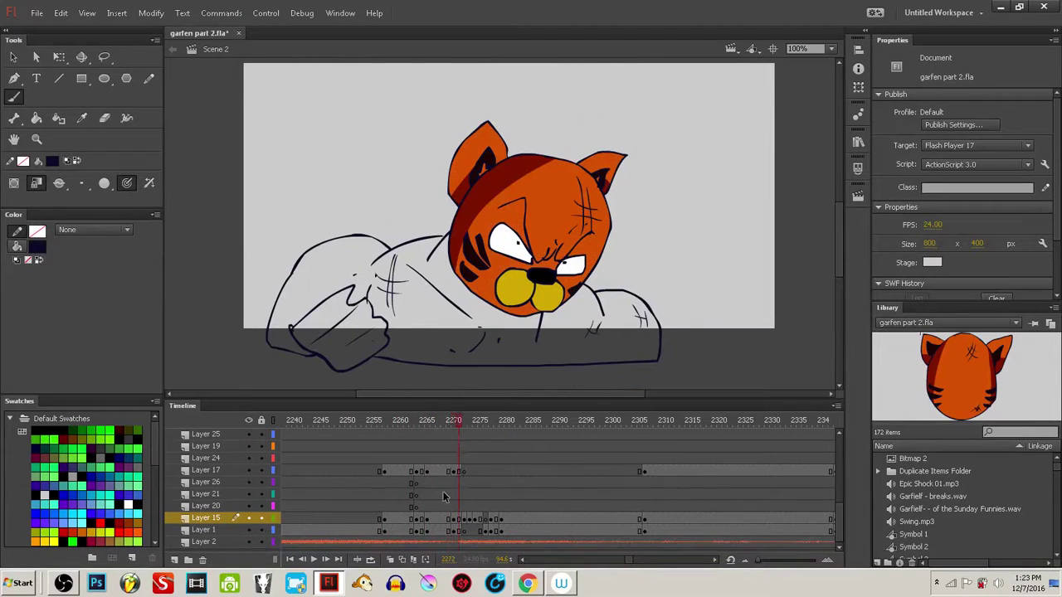
{"action": "left_click", "coordinate": [454, 518]}
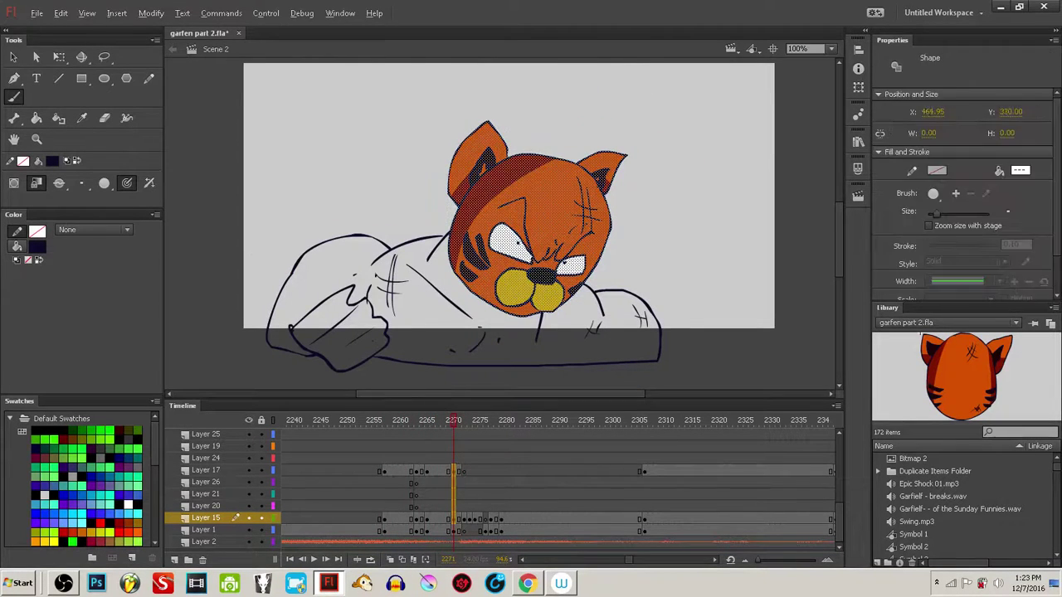
{"action": "key", "text": "ctrl+s"}
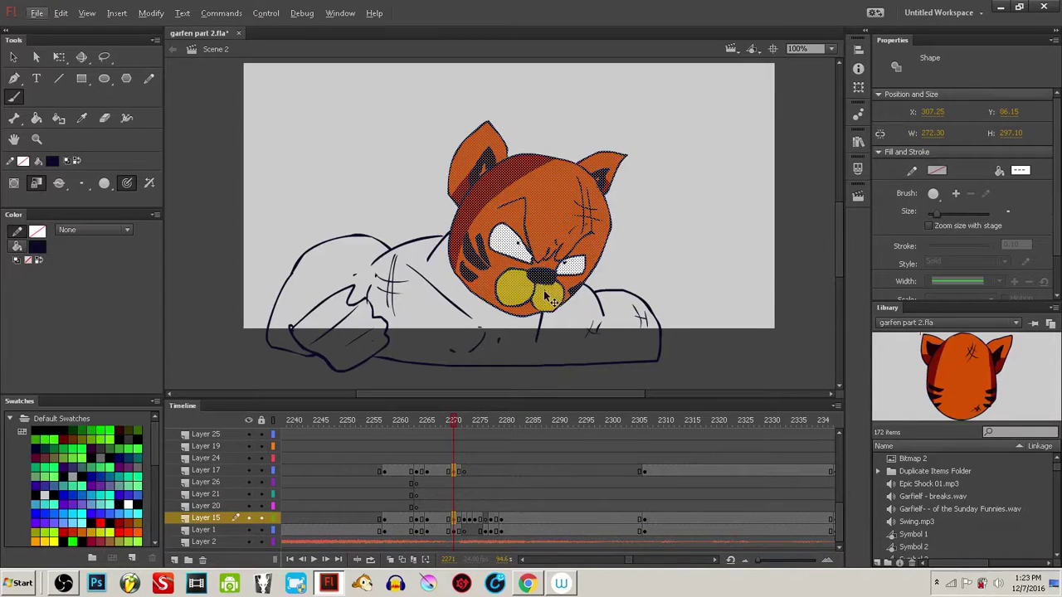
{"action": "left_click_drag", "start_coordinate": [544, 301], "coordinate": [540, 303]}
{"action": "left_click", "coordinate": [499, 383], "text": "ctrl"}
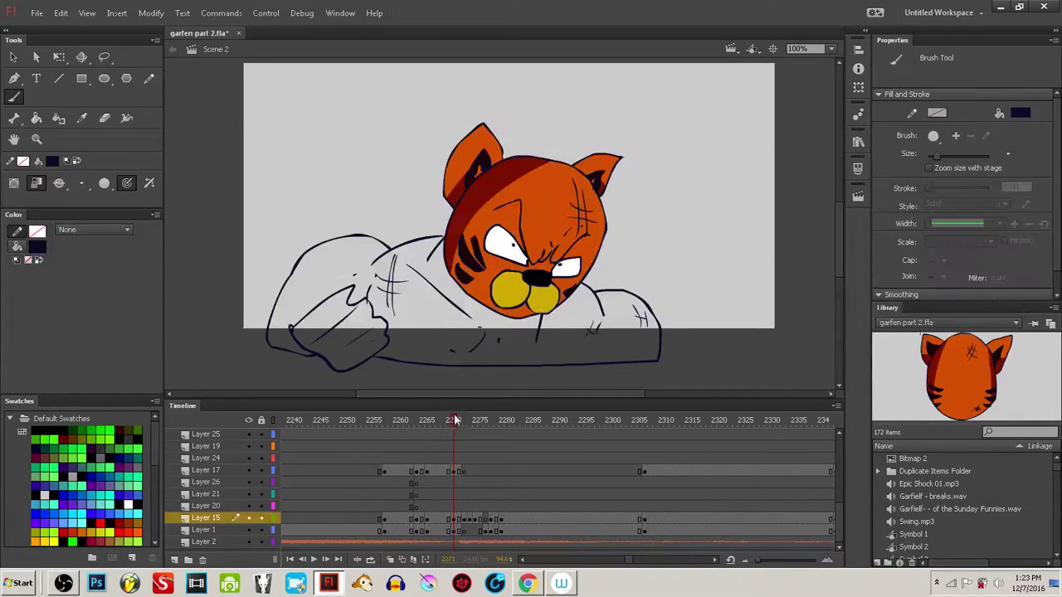
- Switch to Chrome to check the YouTube live stream dashboard and its chat, and return to the Flash document
{"action": "left_click_drag", "start_coordinate": [454, 421], "coordinate": [428, 433]}
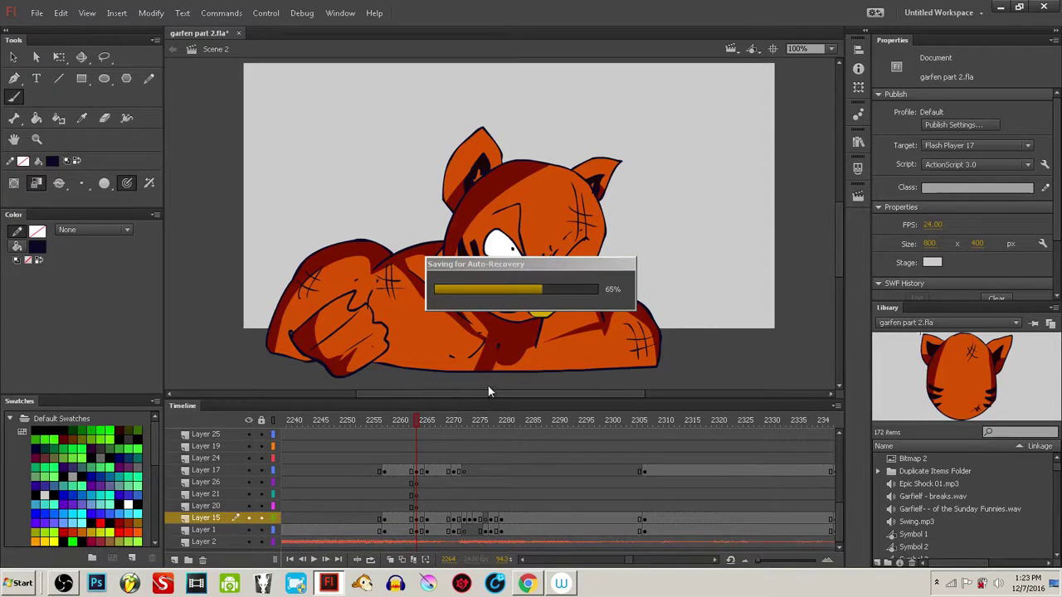
{"action": "left_click", "coordinate": [529, 585]}
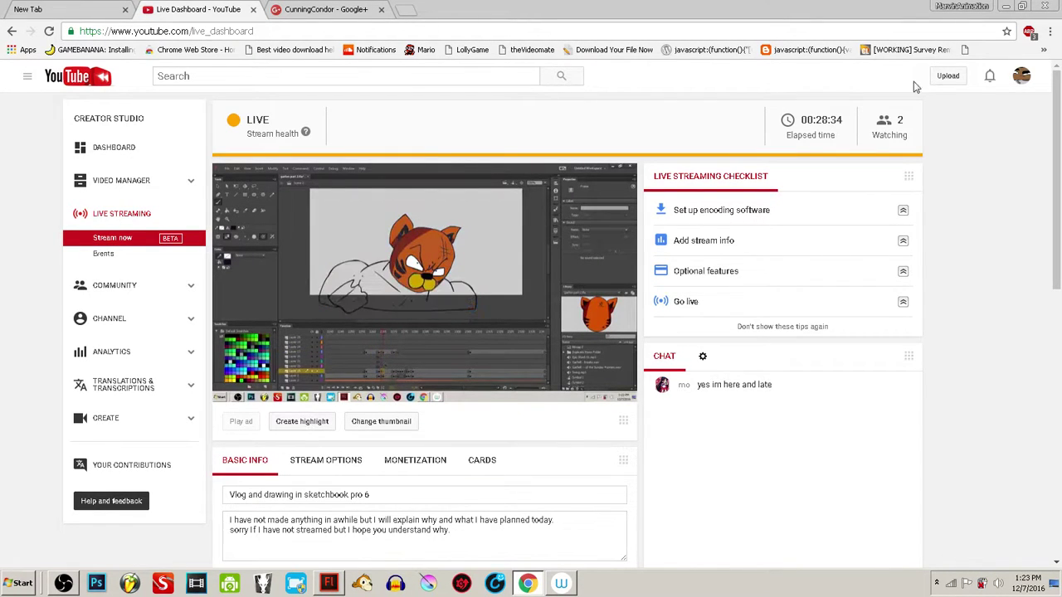
{"action": "left_click", "coordinate": [1006, 6]}
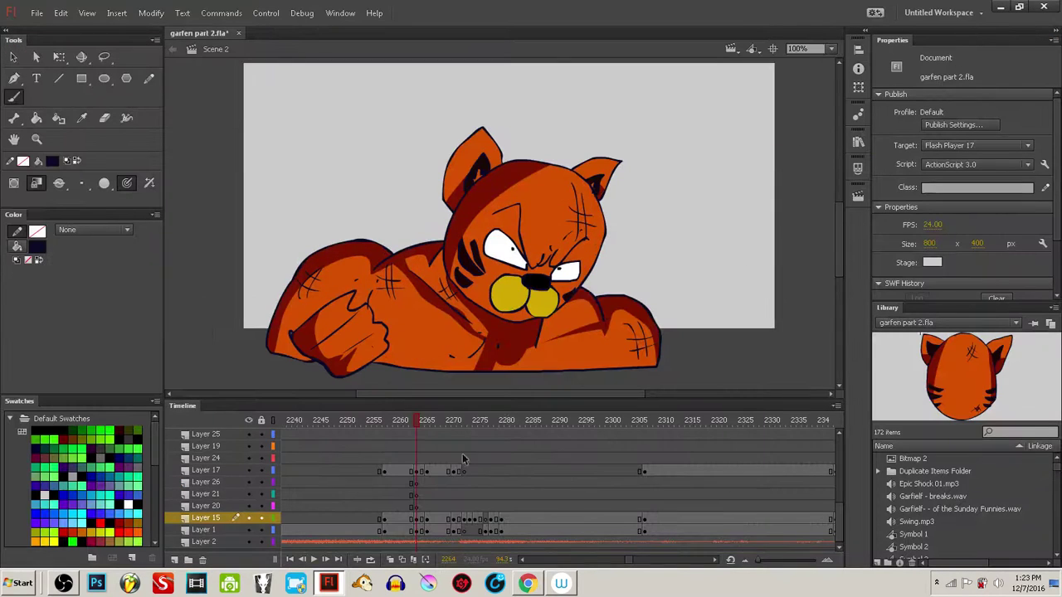
- Copy the coloured body on Layer 1 from frame 2265 onto the sketched frame 2266 and stretch it slightly taller with Free Transform
{"action": "left_click_drag", "start_coordinate": [413, 421], "coordinate": [421, 433]}
{"action": "left_click", "coordinate": [438, 427]}
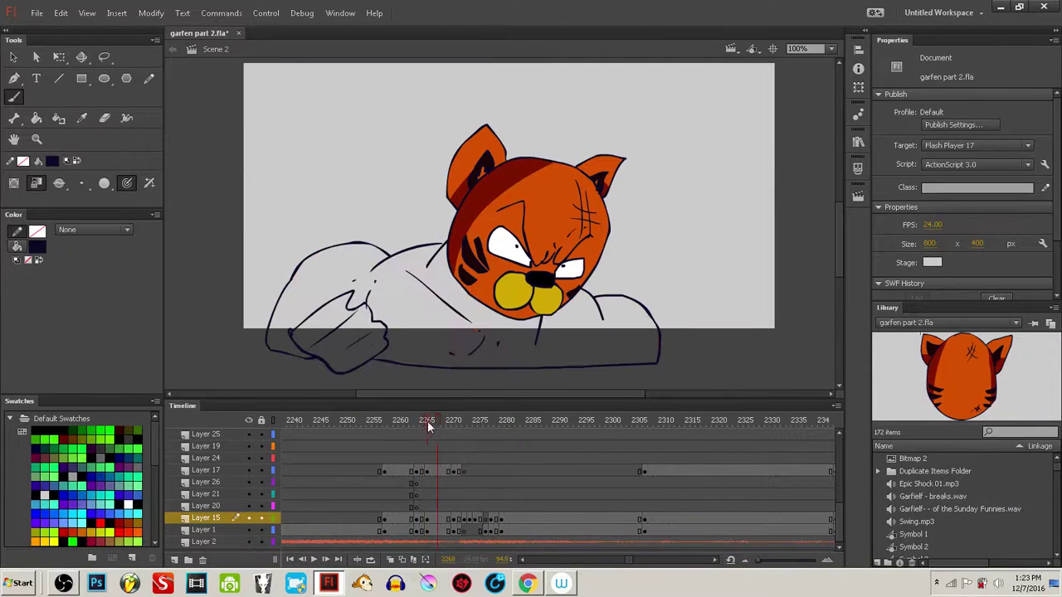
{"action": "left_click", "coordinate": [427, 420]}
{"action": "left_click", "coordinate": [422, 472]}
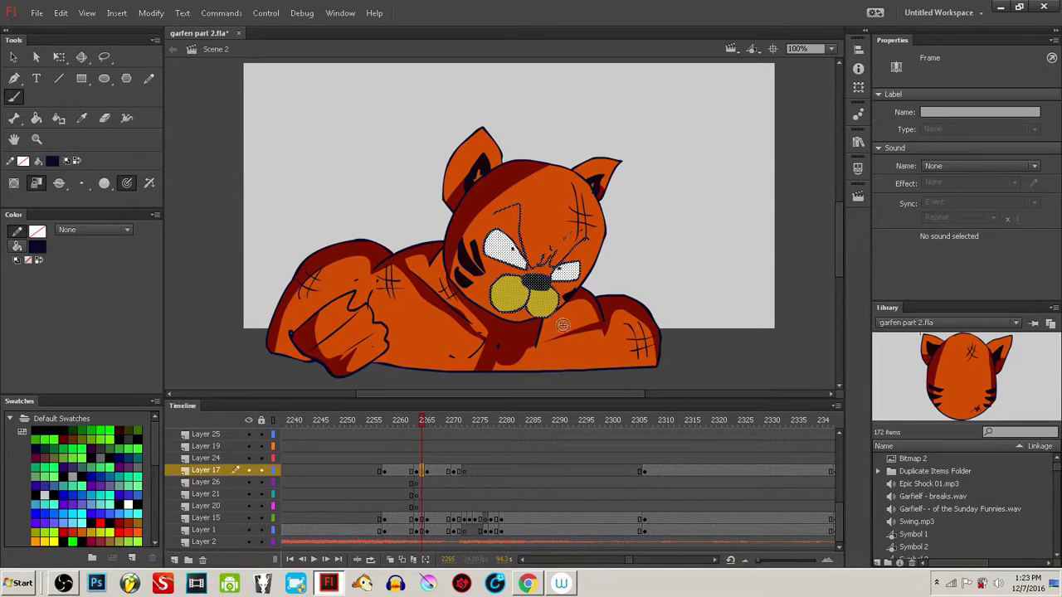
{"action": "left_click", "coordinate": [419, 526]}
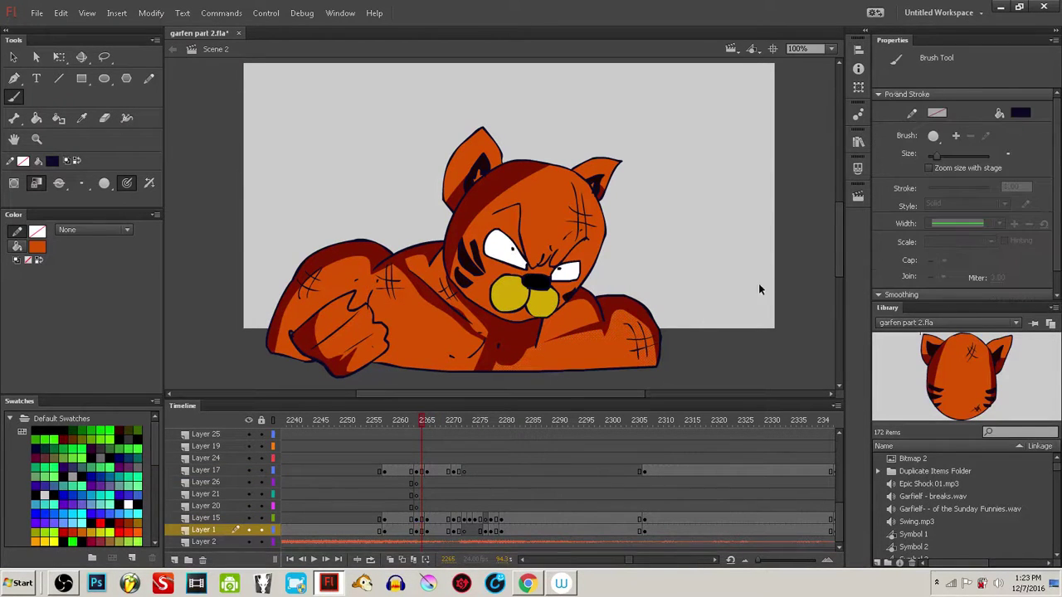
{"action": "left_click", "coordinate": [422, 530]}
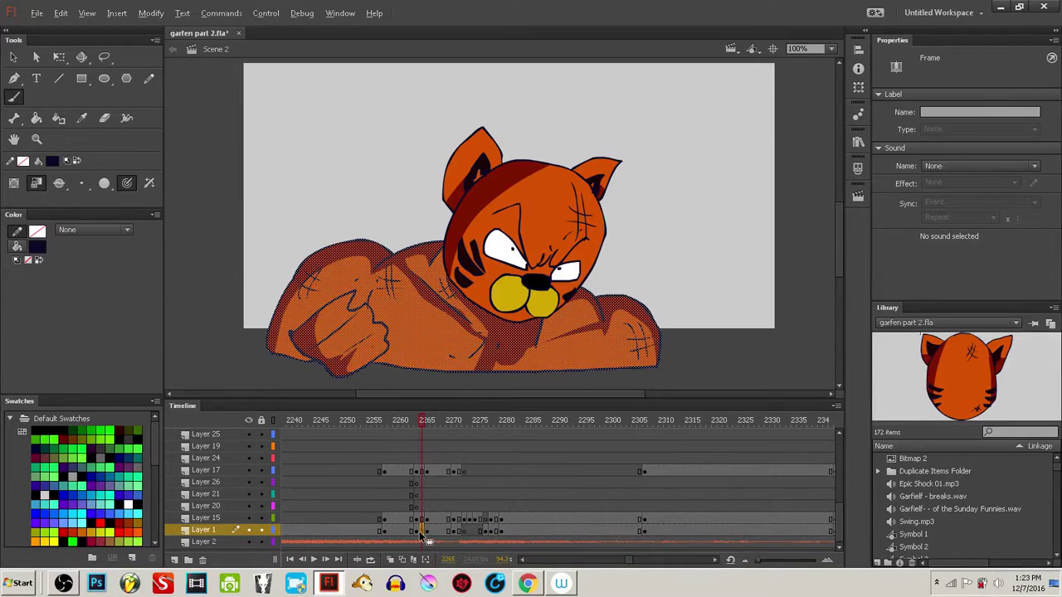
{"action": "left_click", "coordinate": [426, 532]}
{"action": "key", "text": "q"}
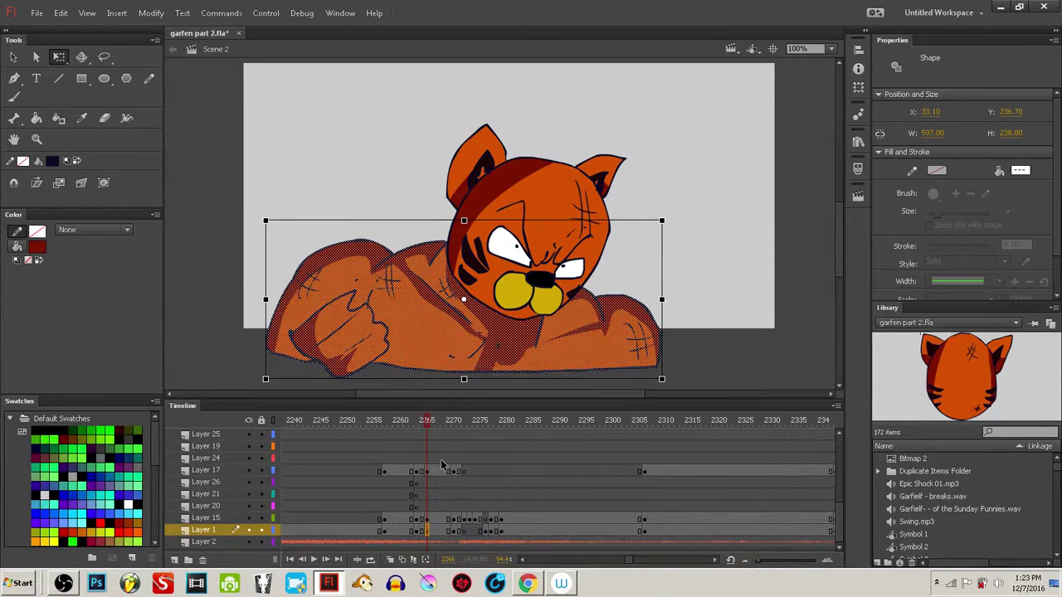
{"action": "left_click_drag", "start_coordinate": [463, 222], "coordinate": [463, 218]}
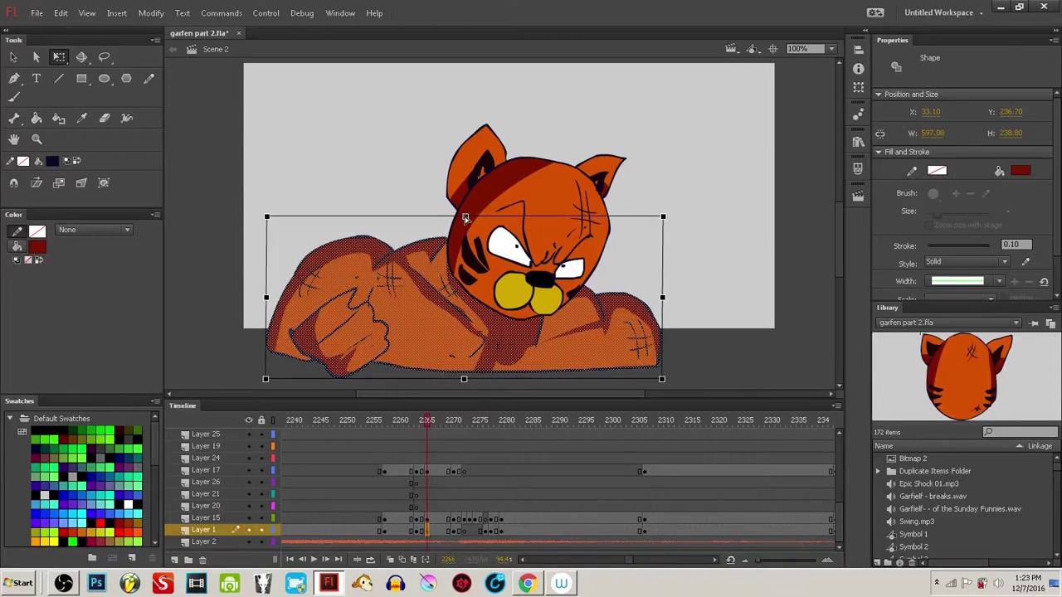
- Copy the coloured body on Layer 1 onto the sketched frame 2271 and squash it slightly shorter from its upper edge
{"action": "left_click_drag", "start_coordinate": [425, 431], "coordinate": [455, 423]}
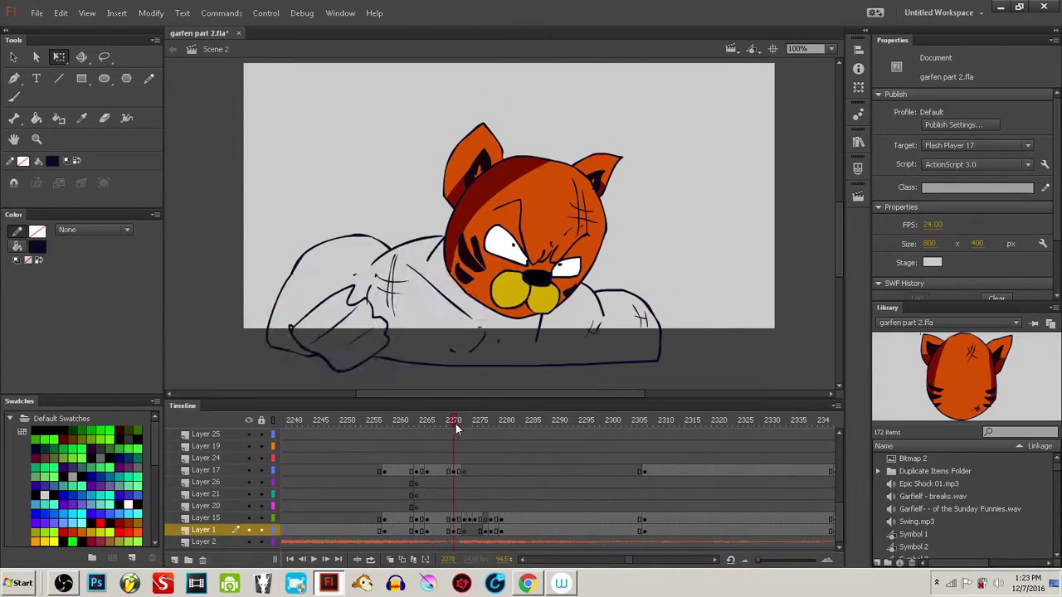
{"action": "left_click", "coordinate": [432, 531]}
{"action": "left_click_drag", "start_coordinate": [433, 535], "coordinate": [454, 532]}
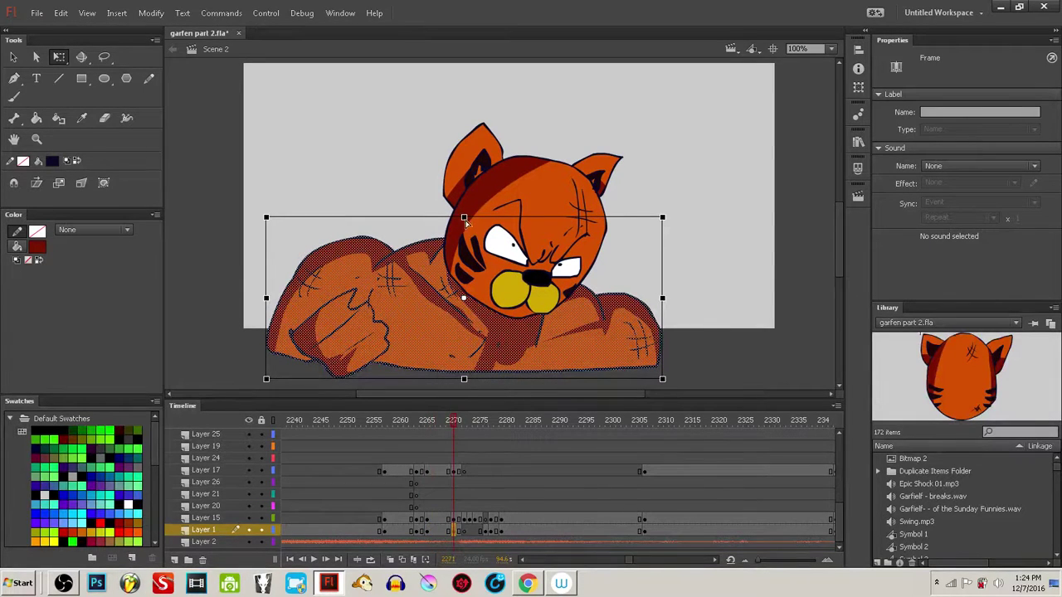
{"action": "left_click_drag", "start_coordinate": [465, 219], "coordinate": [464, 223]}
{"action": "left_click", "coordinate": [663, 249]}
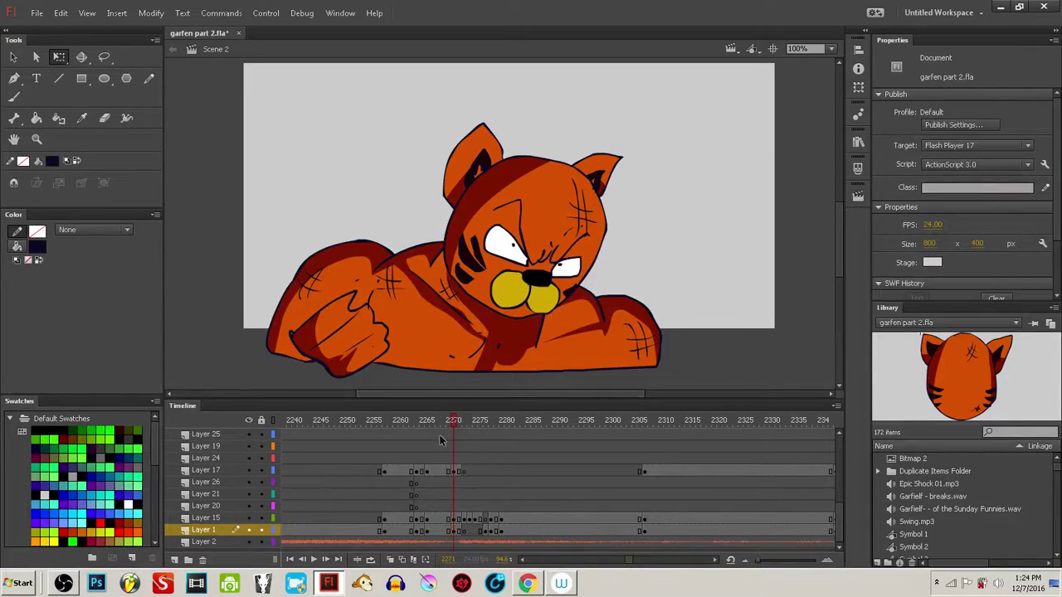
- Select frame 2271 on Layers 17 through 15 and move the coloured head and face slightly down and to the right
{"action": "mouse_move", "coordinate": [453, 422]}
{"action": "left_mouse_down"}
{"action": "mouse_move", "coordinate": [414, 432]}
{"action": "mouse_move", "coordinate": [458, 424]}
{"action": "mouse_move", "coordinate": [475, 433]}
{"action": "mouse_move", "coordinate": [409, 455]}
{"action": "mouse_move", "coordinate": [455, 450]}
{"action": "mouse_move", "coordinate": [455, 530]}
{"action": "mouse_move", "coordinate": [453, 519]}
{"action": "left_mouse_up"}
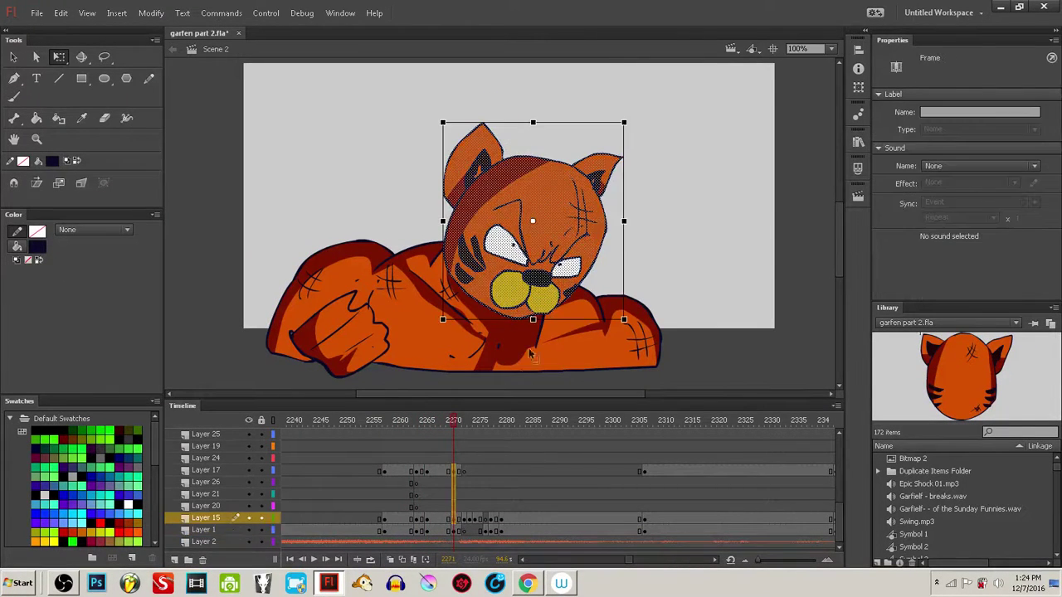
{"action": "left_click_drag", "start_coordinate": [558, 290], "coordinate": [561, 299]}
{"action": "left_click", "coordinate": [592, 331]}
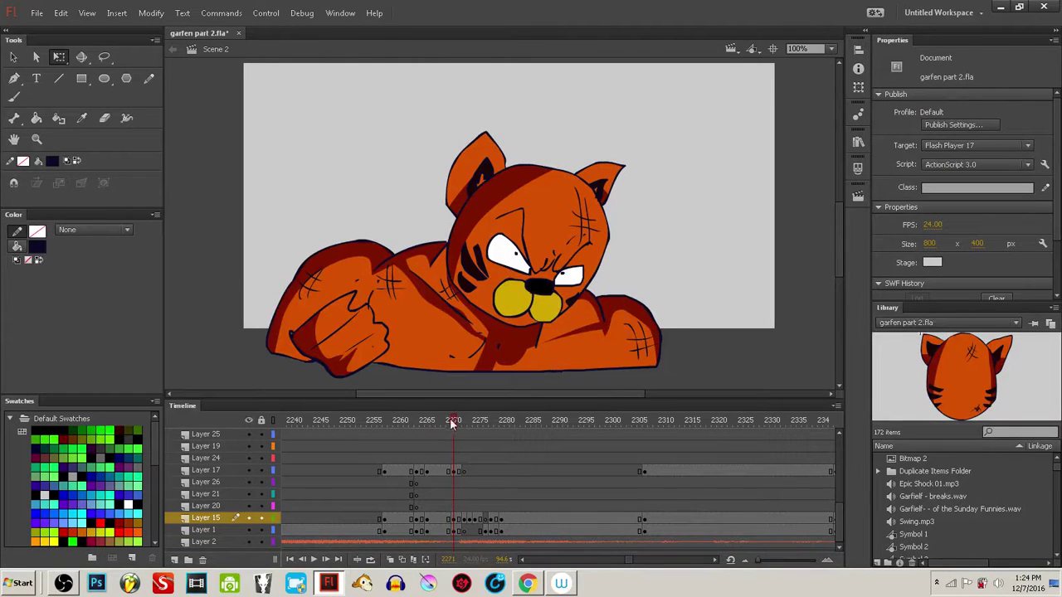
{"action": "left_click_drag", "start_coordinate": [452, 423], "coordinate": [456, 462]}
- Set the fill colour to black and draw a rectangle covering the whole stage on Layer 1 at frame 2273
{"action": "mouse_move", "coordinate": [466, 422]}
{"action": "left_mouse_down"}
{"action": "mouse_move", "coordinate": [492, 437]}
{"action": "mouse_move", "coordinate": [485, 419]}
{"action": "left_mouse_up"}
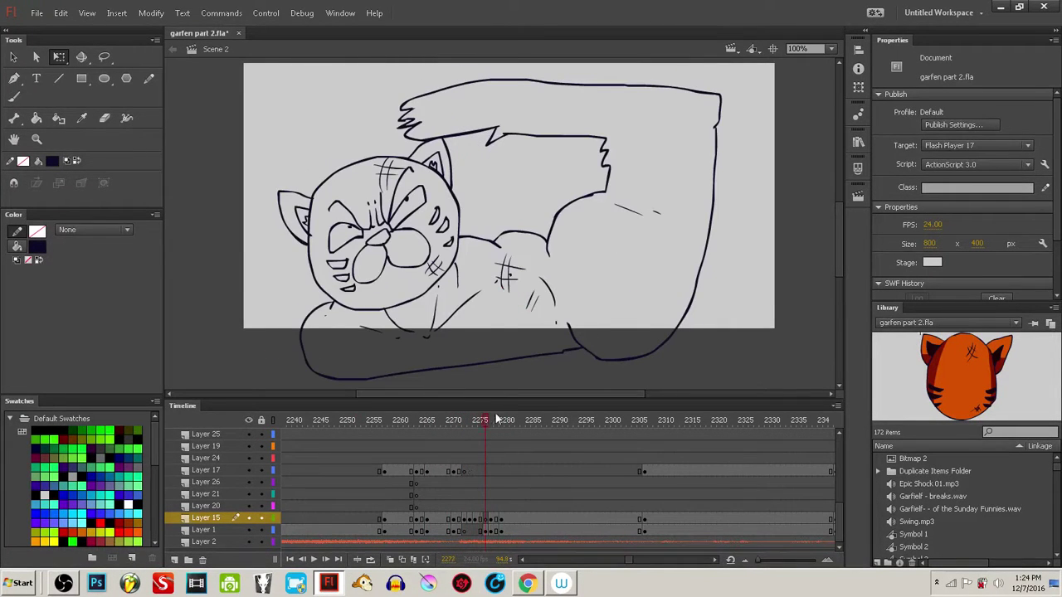
{"action": "left_click", "coordinate": [487, 531]}
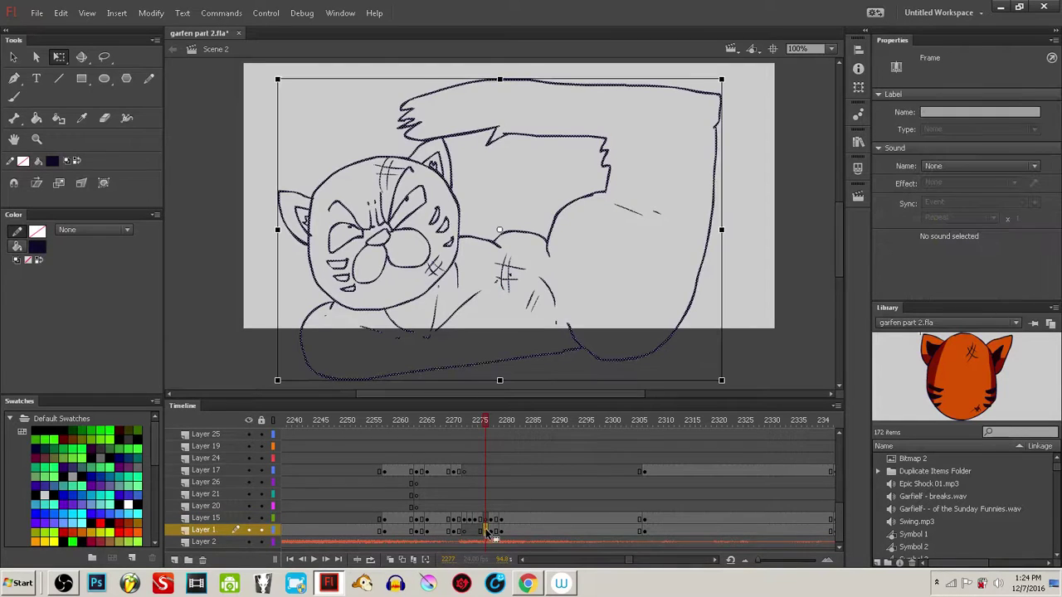
{"action": "left_click", "coordinate": [480, 520]}
{"action": "left_click", "coordinate": [463, 532]}
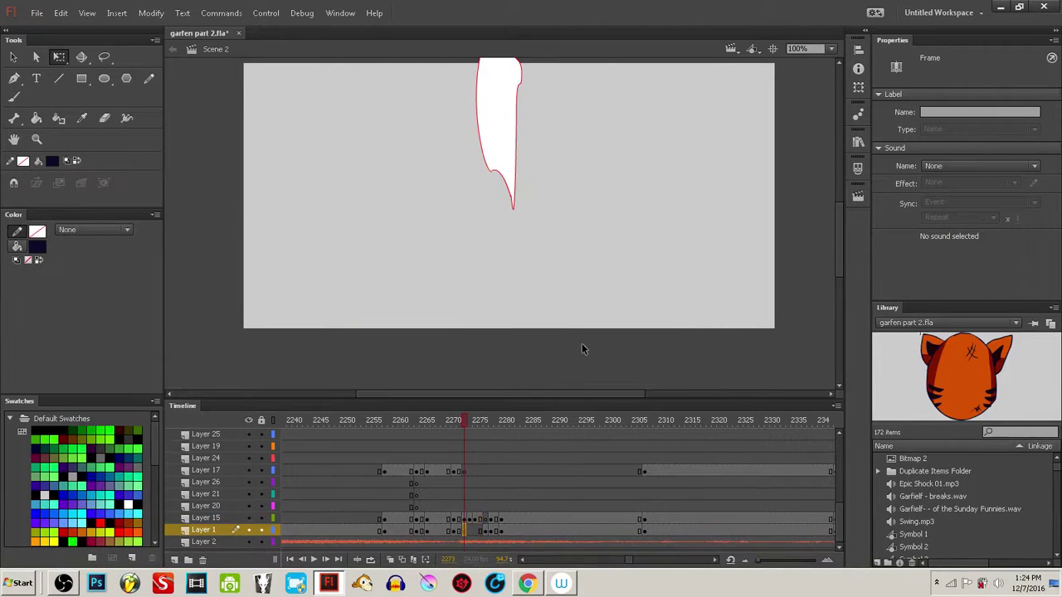
{"action": "left_click", "coordinate": [564, 279]}
{"action": "left_click_drag", "start_coordinate": [557, 282], "coordinate": [573, 331]}
{"action": "left_click", "coordinate": [16, 247]}
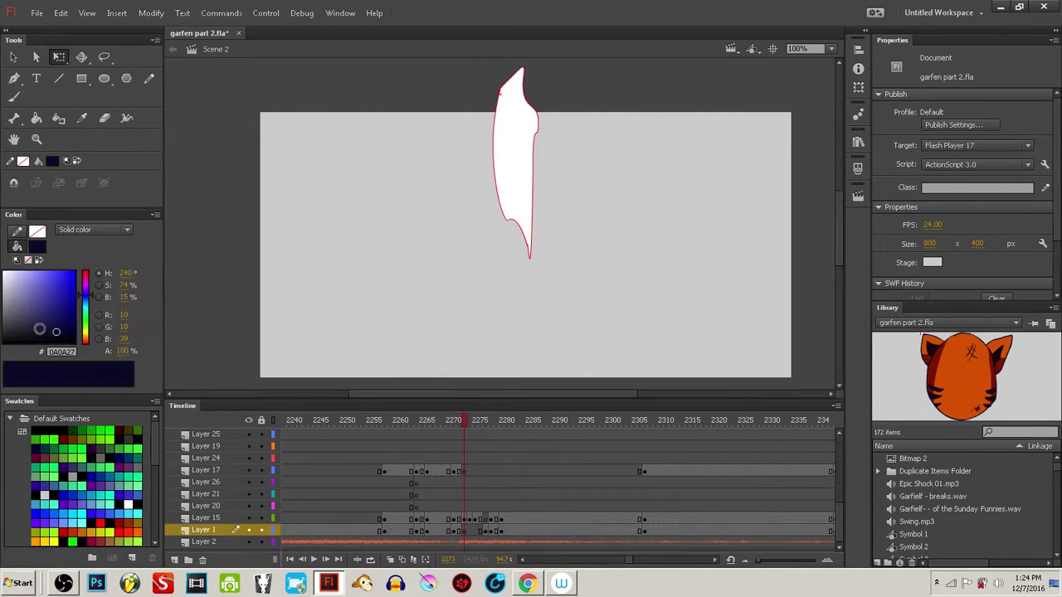
{"action": "key", "text": "r"}
{"action": "left_click_drag", "start_coordinate": [245, 104], "coordinate": [803, 390]}
{"action": "scroll", "coordinate": [581, 348], "scroll_direction": "down", "scroll_amount": 2}
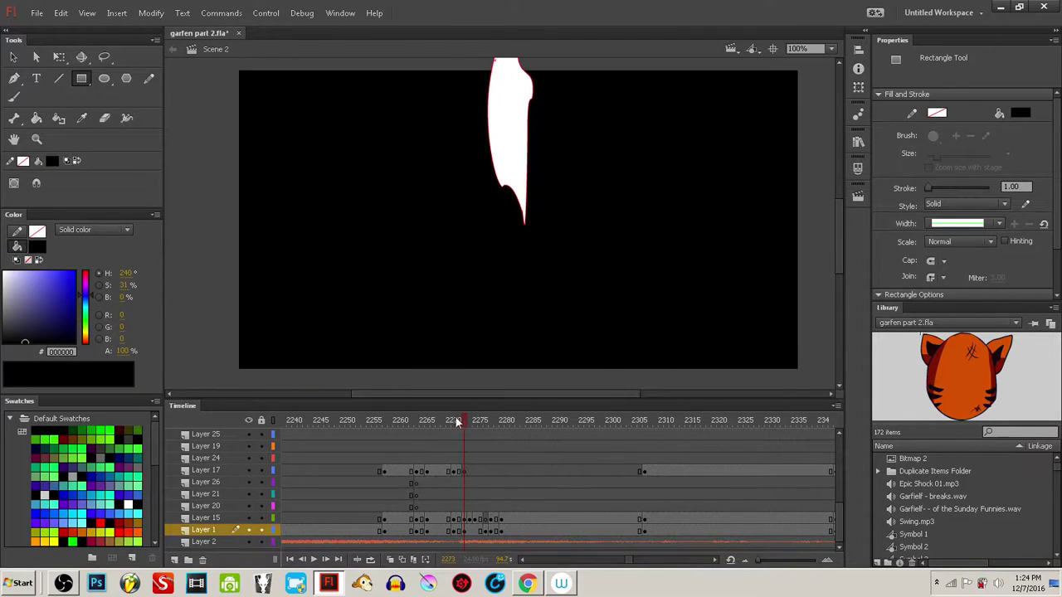
- Place the orange tiger head symbol from the library on Layer 1 at frame 2277, beside the sketched tiger and overlapping the stage's edge
{"action": "left_click_drag", "start_coordinate": [457, 422], "coordinate": [509, 444]}
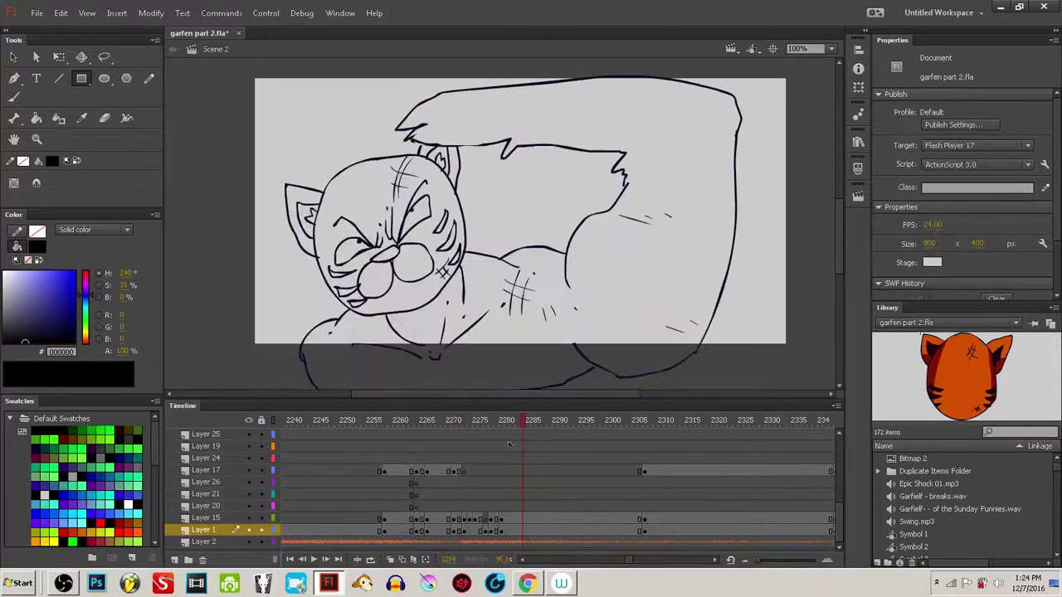
{"action": "left_click", "coordinate": [486, 532]}
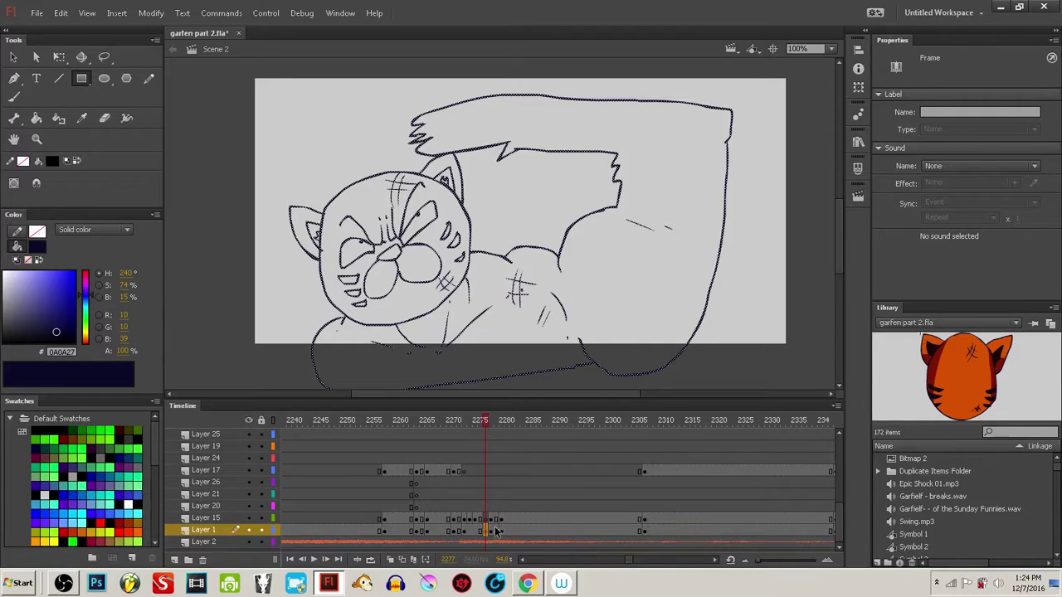
{"action": "left_click_drag", "start_coordinate": [481, 424], "coordinate": [490, 488]}
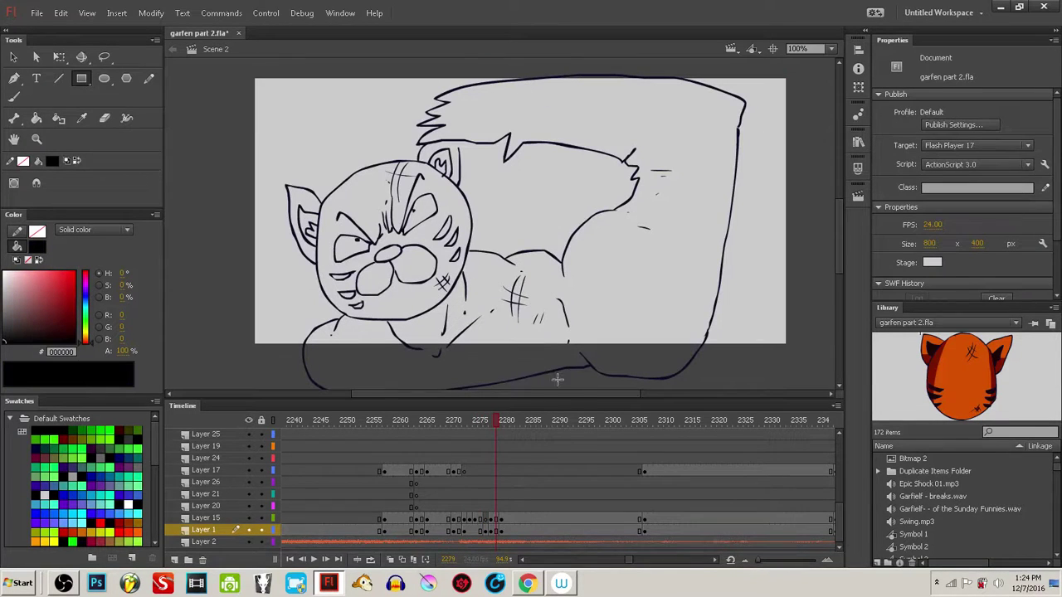
{"action": "left_click", "coordinate": [486, 532]}
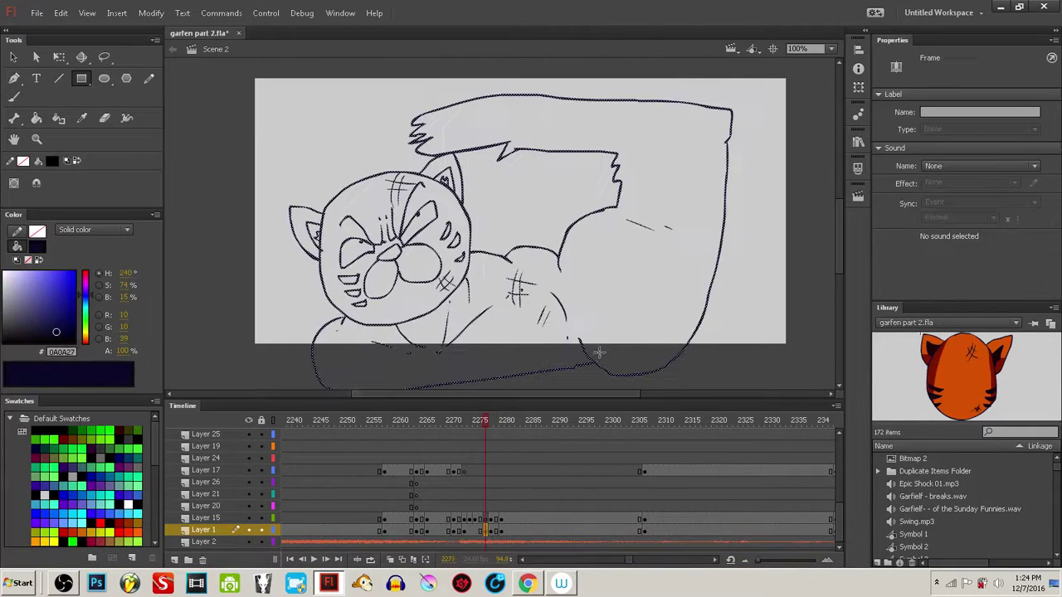
{"action": "left_click", "coordinate": [744, 346]}
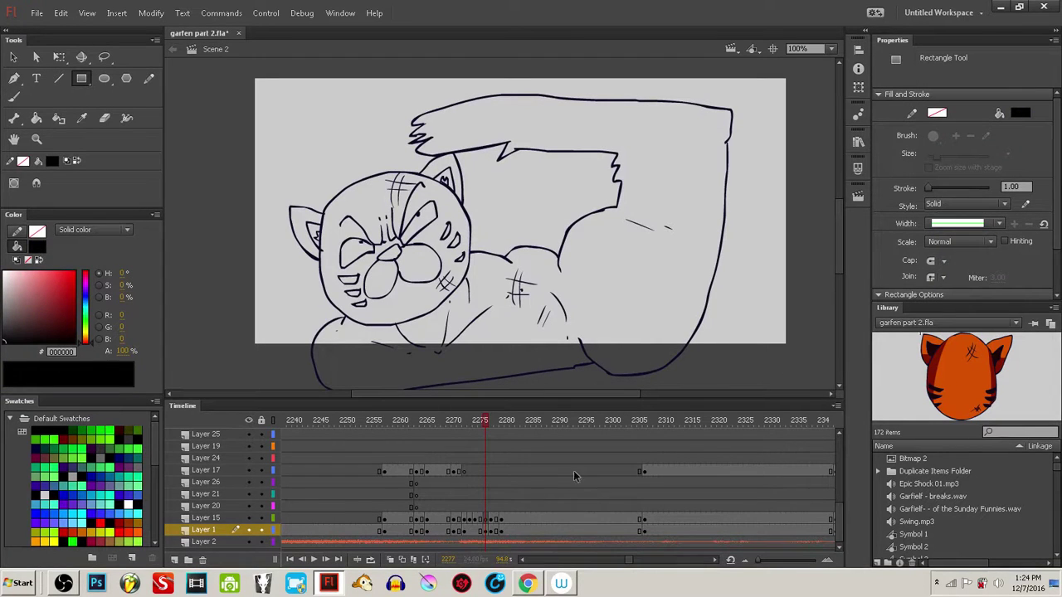
{"action": "left_click", "coordinate": [486, 531]}
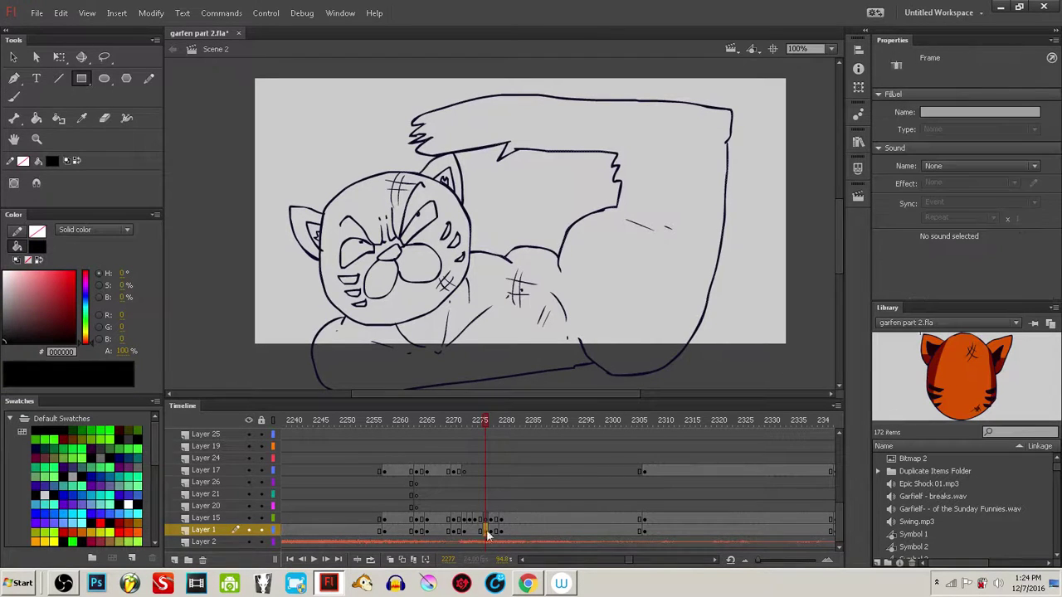
{"action": "left_click", "coordinate": [802, 357]}
{"action": "left_click_drag", "start_coordinate": [950, 373], "coordinate": [704, 352]}
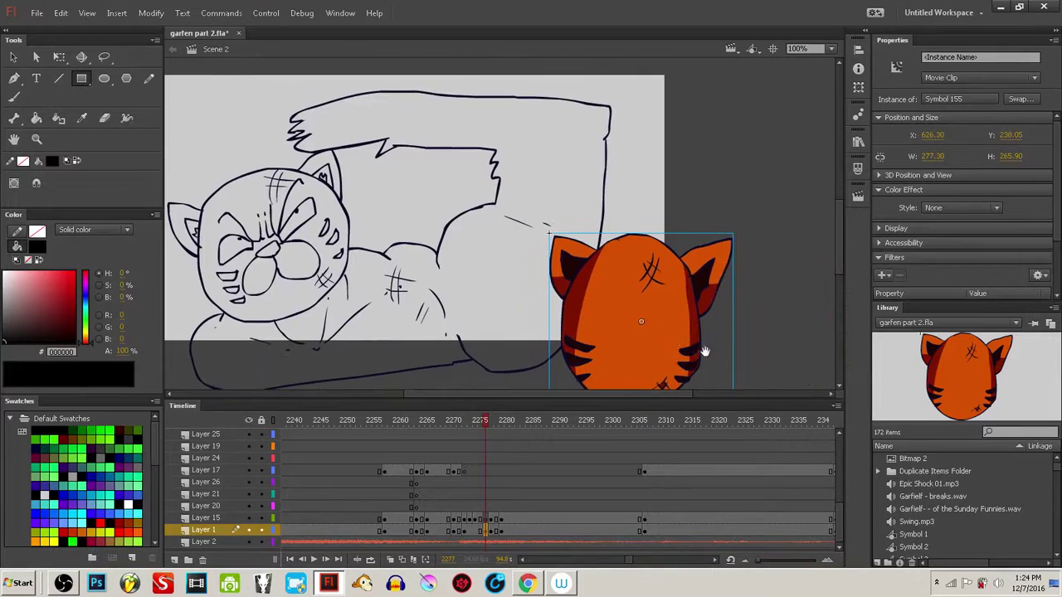
{"action": "left_click_drag", "start_coordinate": [647, 330], "coordinate": [703, 254]}
{"action": "left_click", "coordinate": [662, 363]}
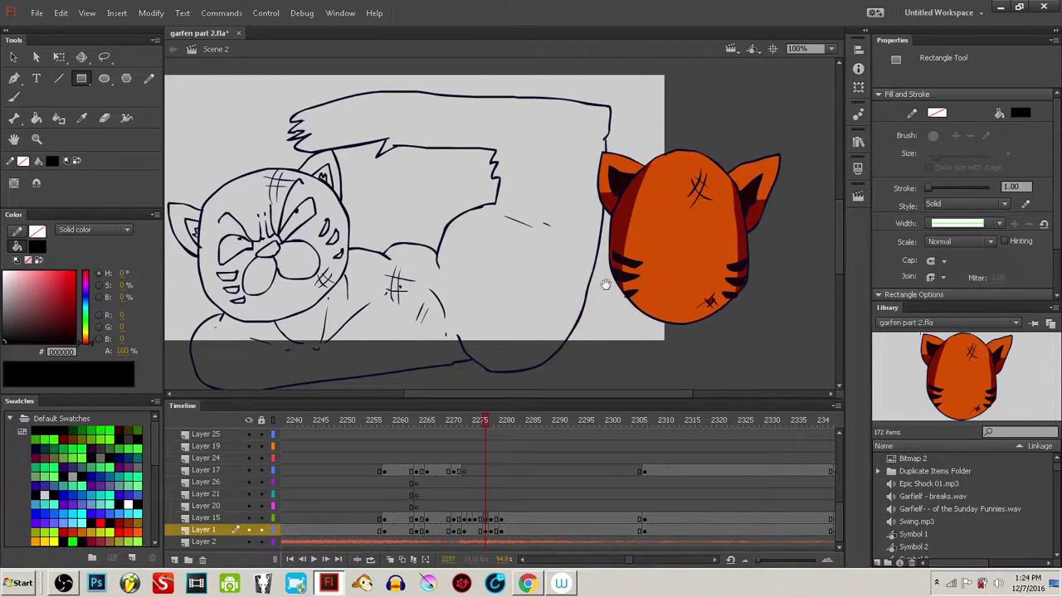
- Sample the muzzle's yellow (#D0A700) from the coloured tiger at frame 2268 and fill both muzzle halves on Layer 15 at frame 2279
{"action": "left_click_drag", "start_coordinate": [606, 284], "coordinate": [615, 331]}
{"action": "left_click_drag", "start_coordinate": [685, 310], "coordinate": [729, 261]}
{"action": "left_click", "coordinate": [689, 330]}
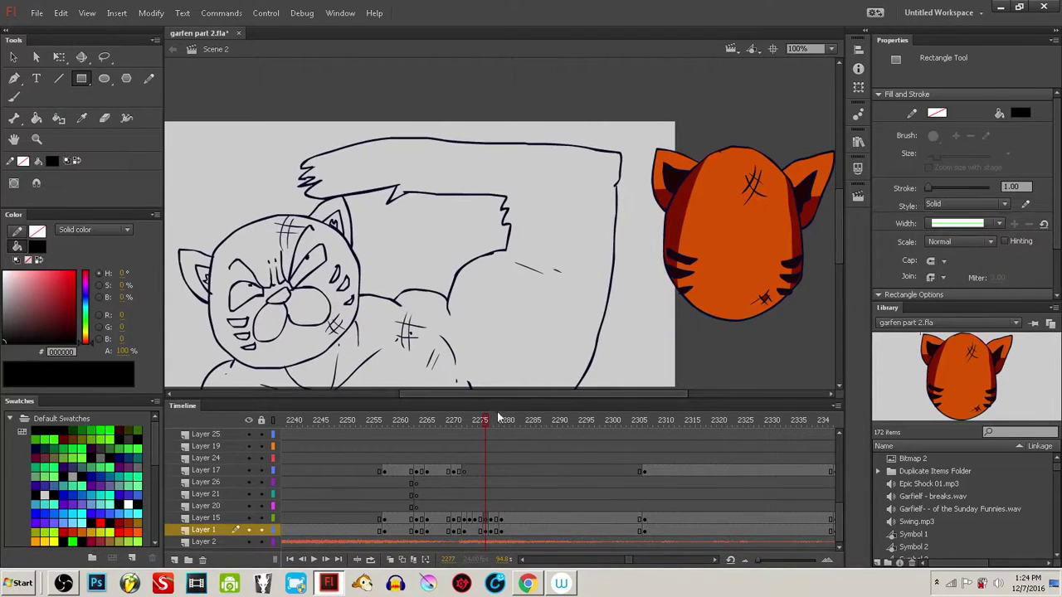
{"action": "left_click_drag", "start_coordinate": [500, 417], "coordinate": [438, 420]}
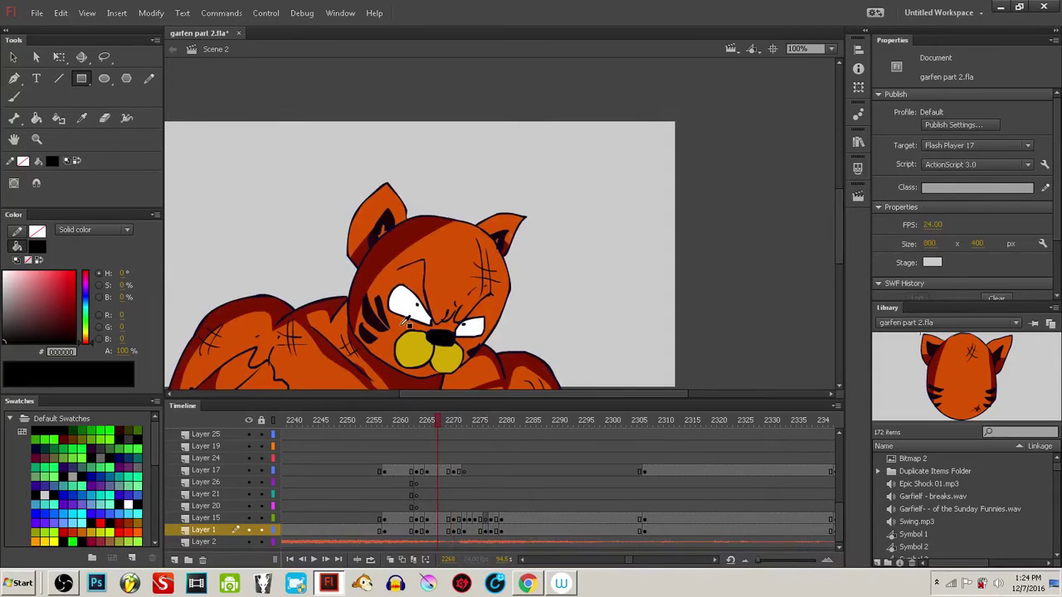
{"action": "key", "text": "i"}
{"action": "left_click", "coordinate": [426, 350]}
{"action": "left_click_drag", "start_coordinate": [472, 418], "coordinate": [496, 417]}
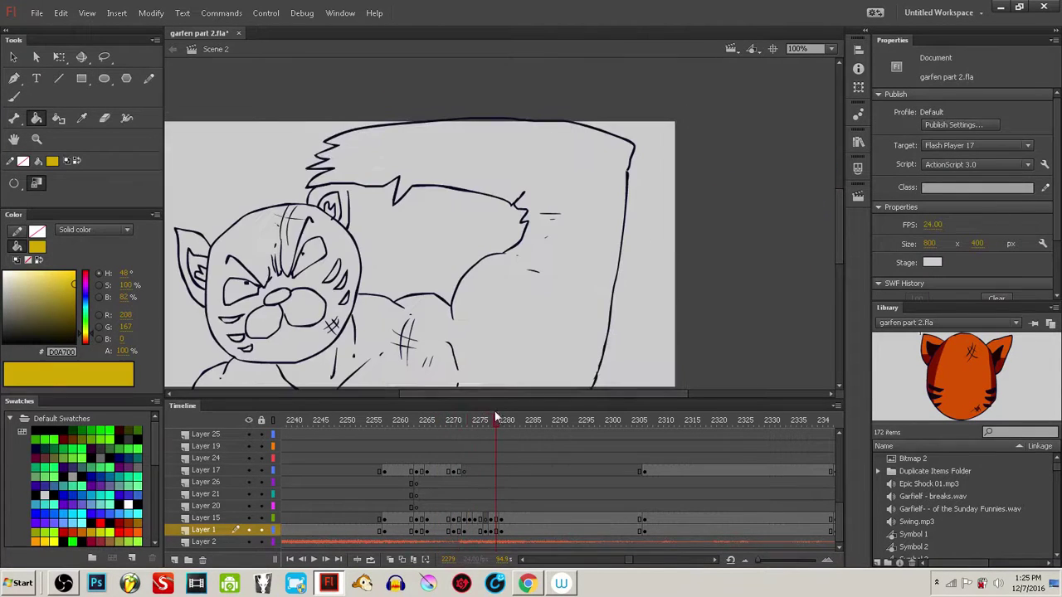
{"action": "left_click", "coordinate": [288, 327]}
{"action": "key", "text": "ctrl+z"}
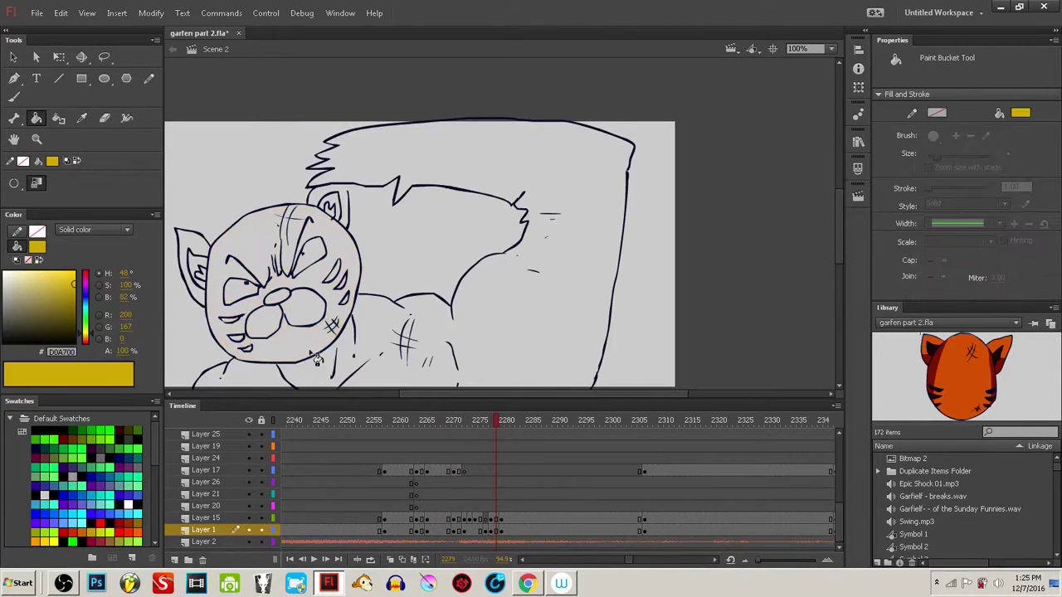
{"action": "left_click", "coordinate": [304, 290], "text": "ctrl"}
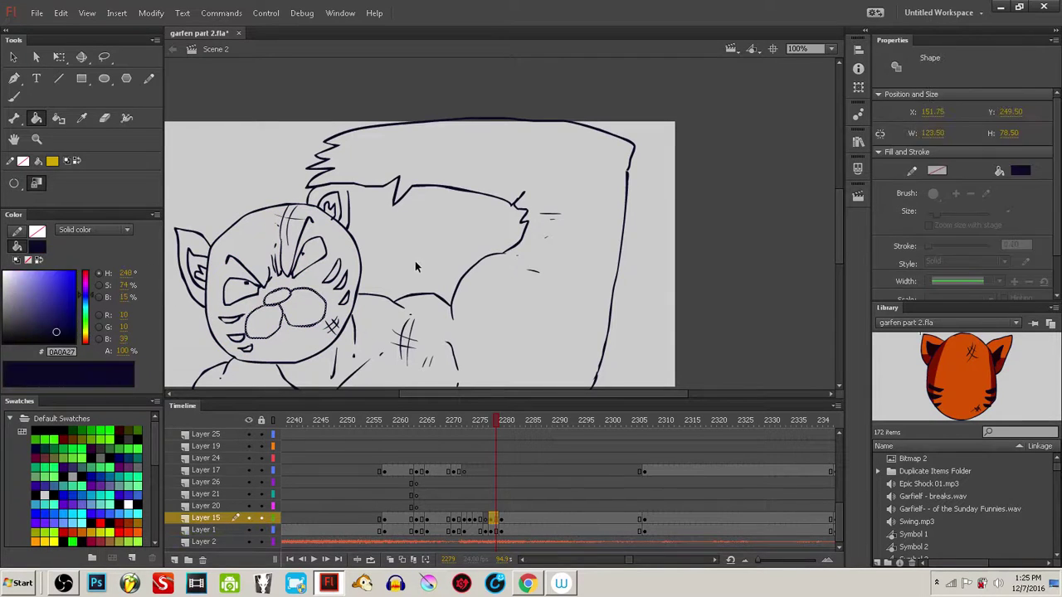
{"action": "left_click", "coordinate": [303, 312]}
{"action": "left_click", "coordinate": [264, 321]}
- Fill the sketched tiger's nose with black and both of its eyes with white
{"action": "left_click_drag", "start_coordinate": [43, 315], "coordinate": [150, 344]}
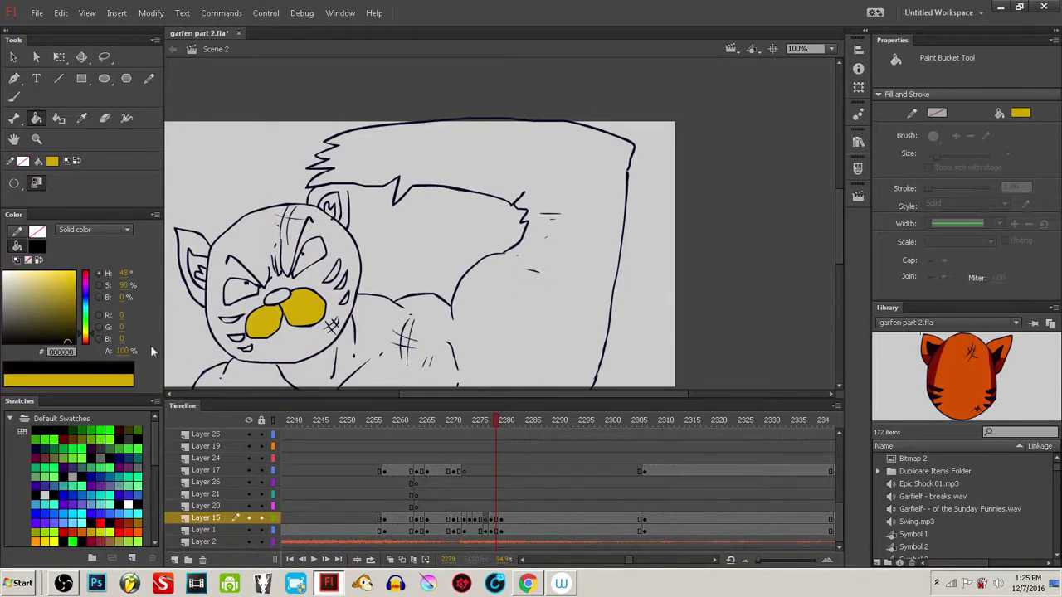
{"action": "left_click", "coordinate": [275, 300]}
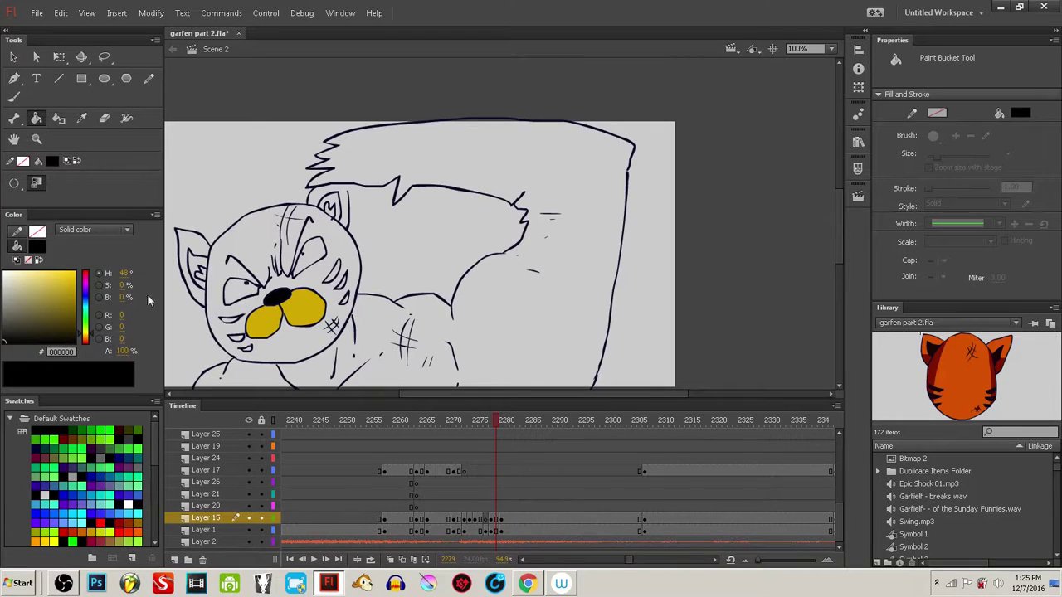
{"action": "left_click", "coordinate": [4, 272]}
{"action": "left_click", "coordinate": [242, 292]}
{"action": "left_click", "coordinate": [312, 253]}
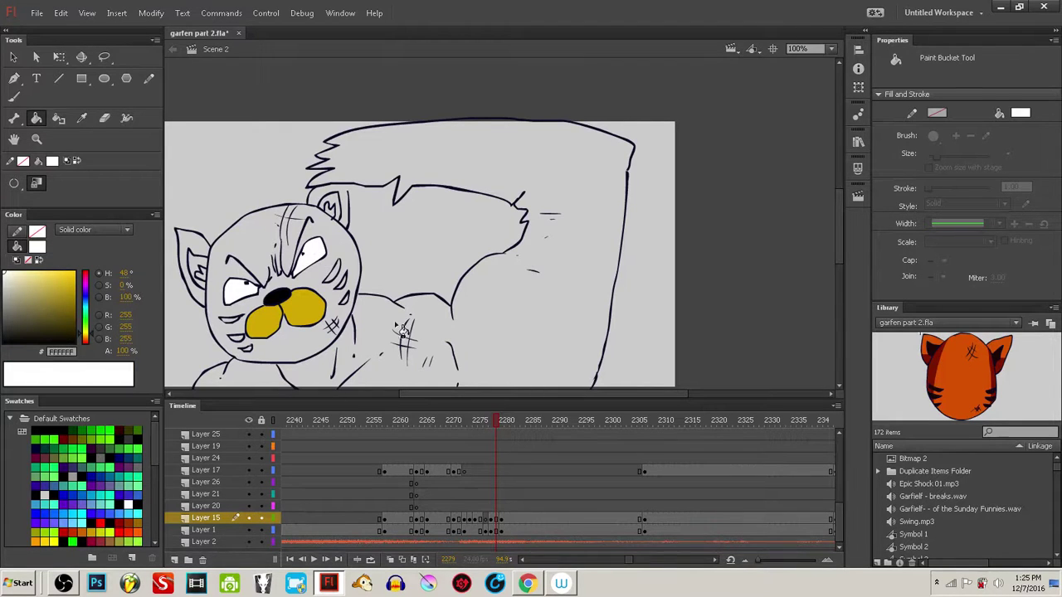
- Place the orange tiger head symbol from the library on Layer 15 at frame 2279, beside the sketched tiger and overlapping the stage's edge
{"action": "left_click_drag", "start_coordinate": [227, 375], "coordinate": [293, 367]}
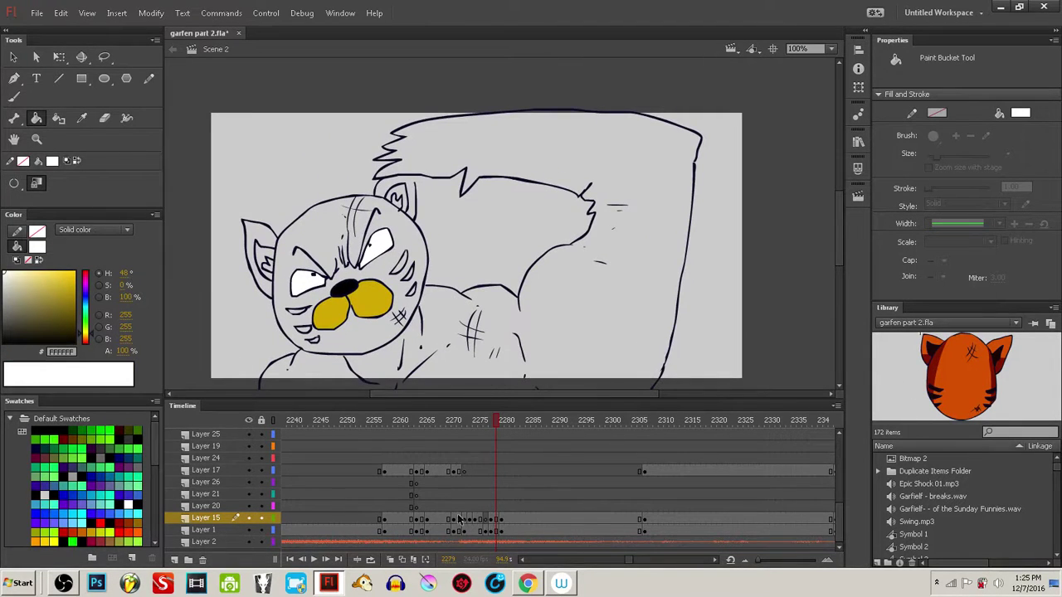
{"action": "left_click", "coordinate": [497, 520]}
{"action": "left_click", "coordinate": [701, 349]}
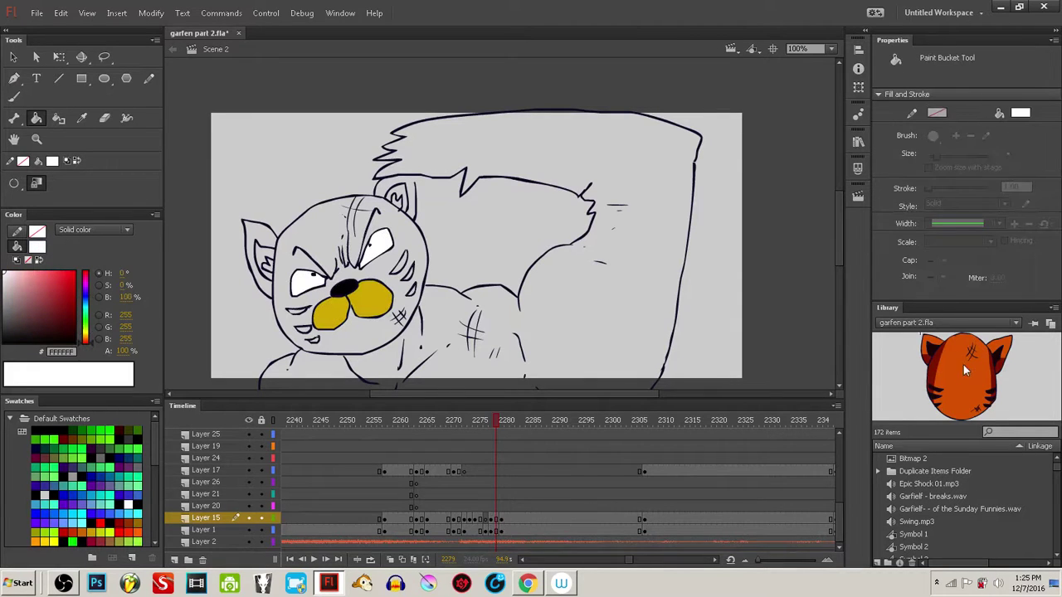
{"action": "left_click_drag", "start_coordinate": [769, 303], "coordinate": [761, 342]}
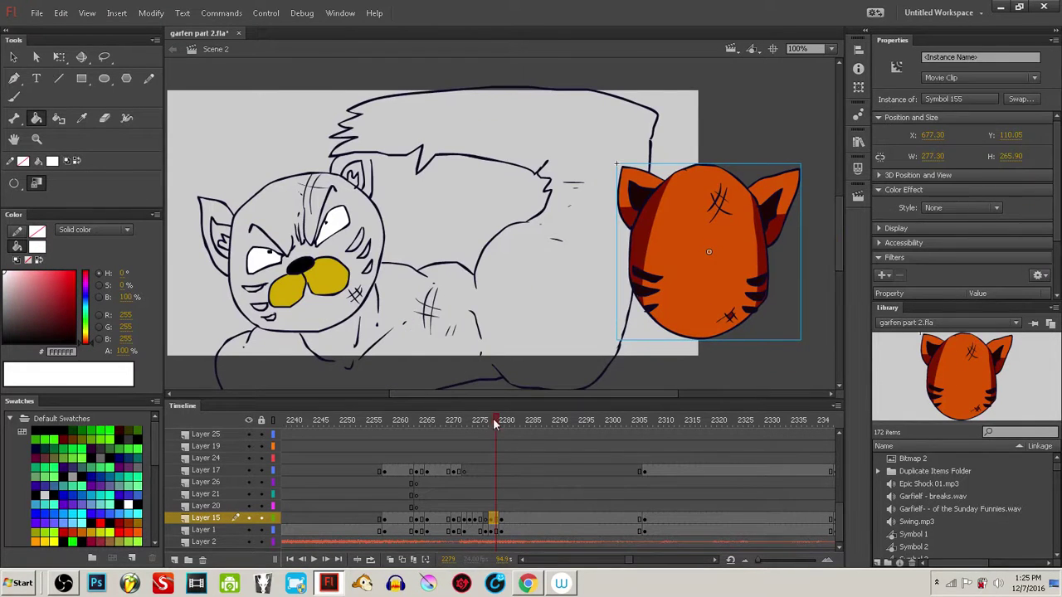
{"action": "mouse_move", "coordinate": [495, 424]}
{"action": "left_mouse_down"}
{"action": "mouse_move", "coordinate": [506, 421]}
{"action": "mouse_move", "coordinate": [497, 421]}
{"action": "left_mouse_up"}
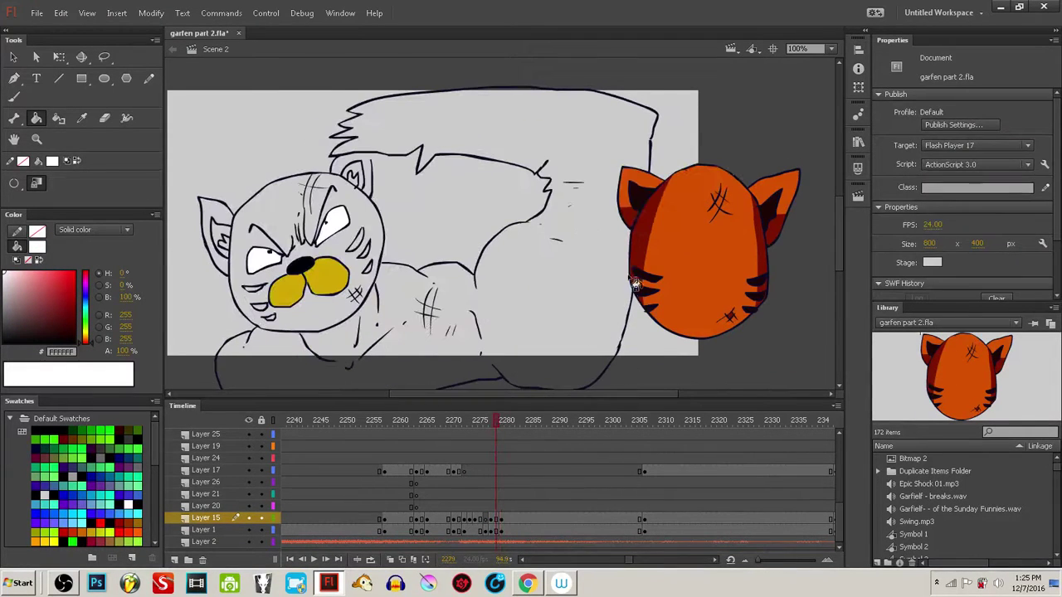
- Sample the dark red (#7B1400) from the placed tiger head and fill the sketched face with it, including the cross-hatched cheek patch
{"action": "key", "text": "i"}
{"action": "left_click", "coordinate": [638, 246]}
{"action": "left_click", "coordinate": [369, 229]}
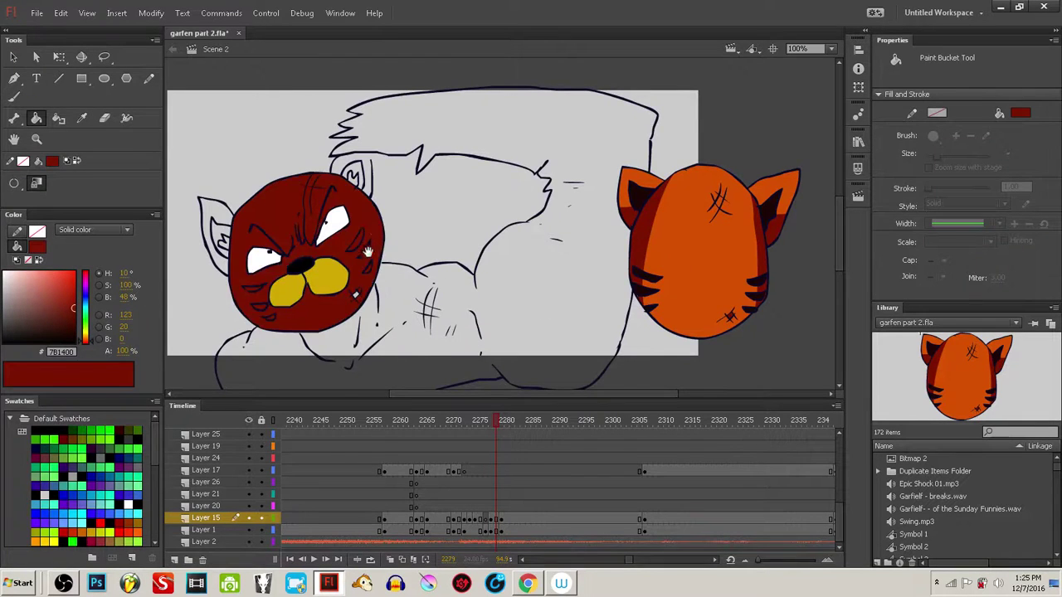
{"action": "left_click_drag", "start_coordinate": [368, 251], "coordinate": [422, 261]}
{"action": "left_click", "coordinate": [411, 304]}
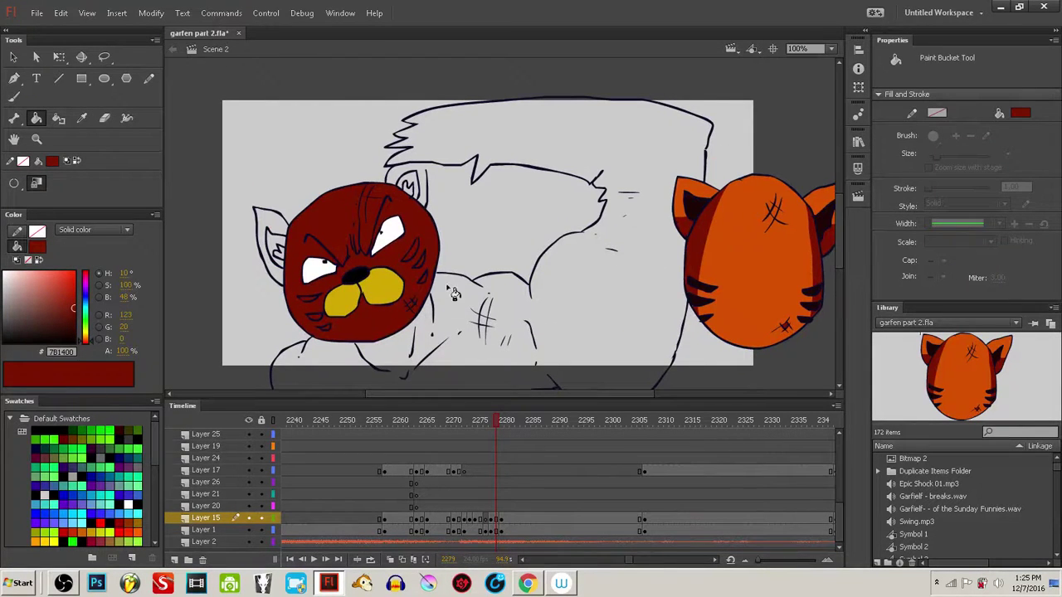
- Try to fill the sketched ear nearest the body with the face's dark red
{"action": "left_click", "coordinate": [430, 209]}
{"action": "key", "text": "ctrl+z"}
{"action": "key", "text": "i"}
{"action": "left_click", "coordinate": [435, 183]}
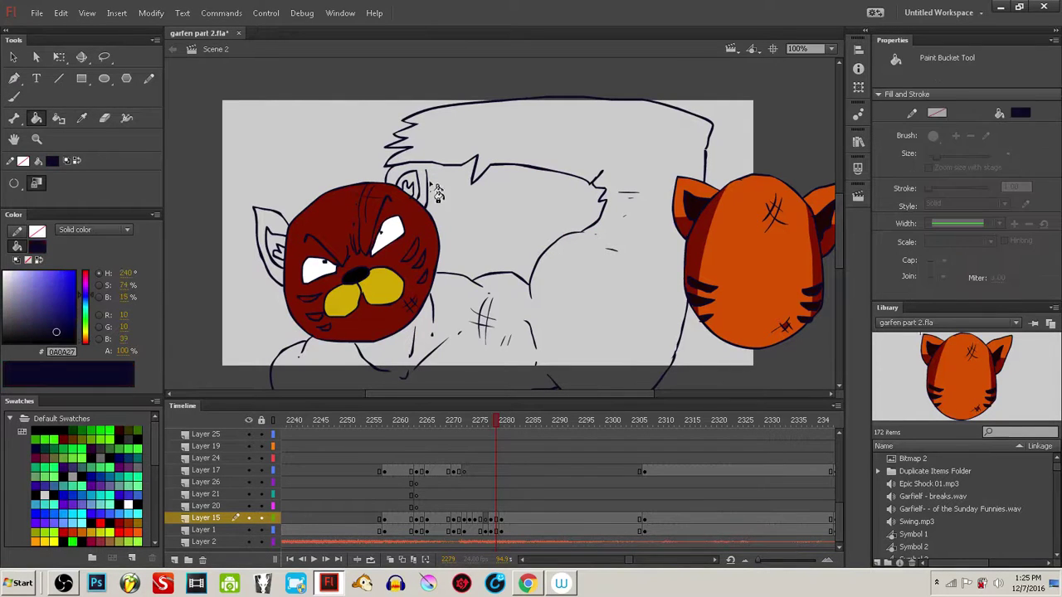
{"action": "key", "text": "b"}
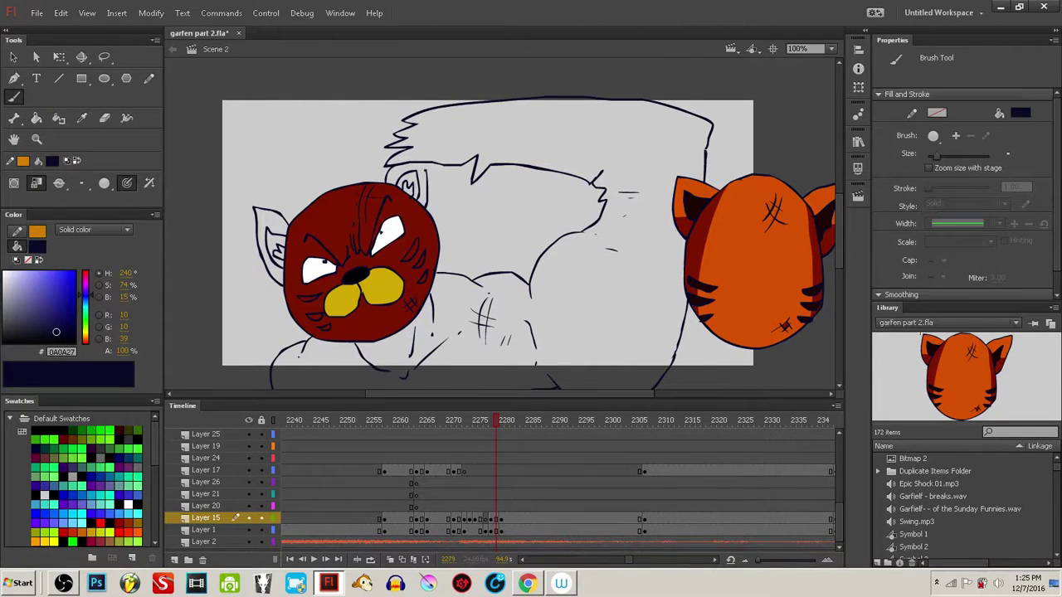
{"action": "key", "text": "i"}
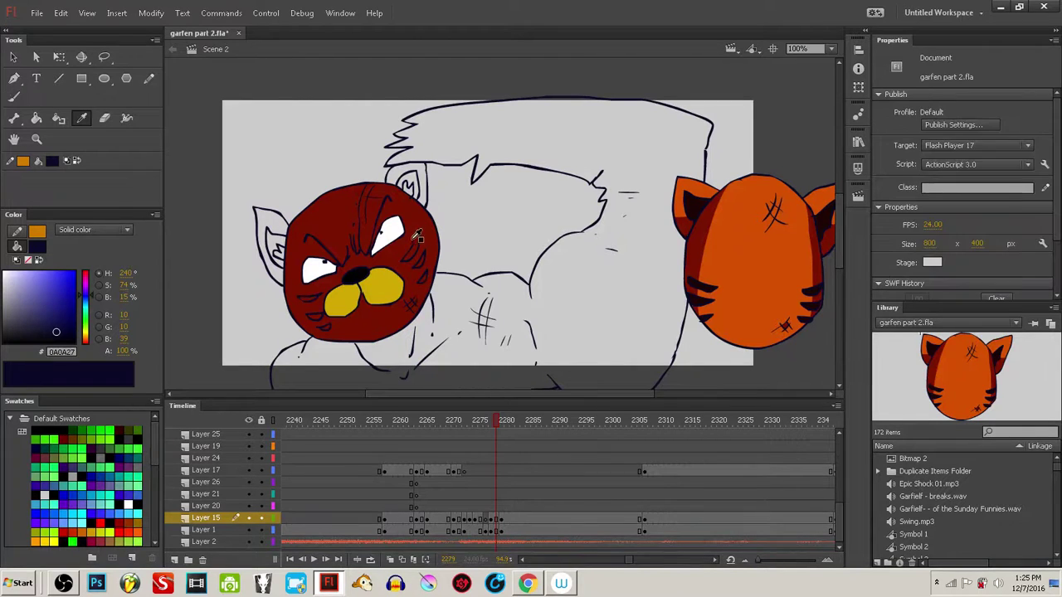
{"action": "left_click", "coordinate": [418, 236]}
{"action": "left_click", "coordinate": [427, 184]}
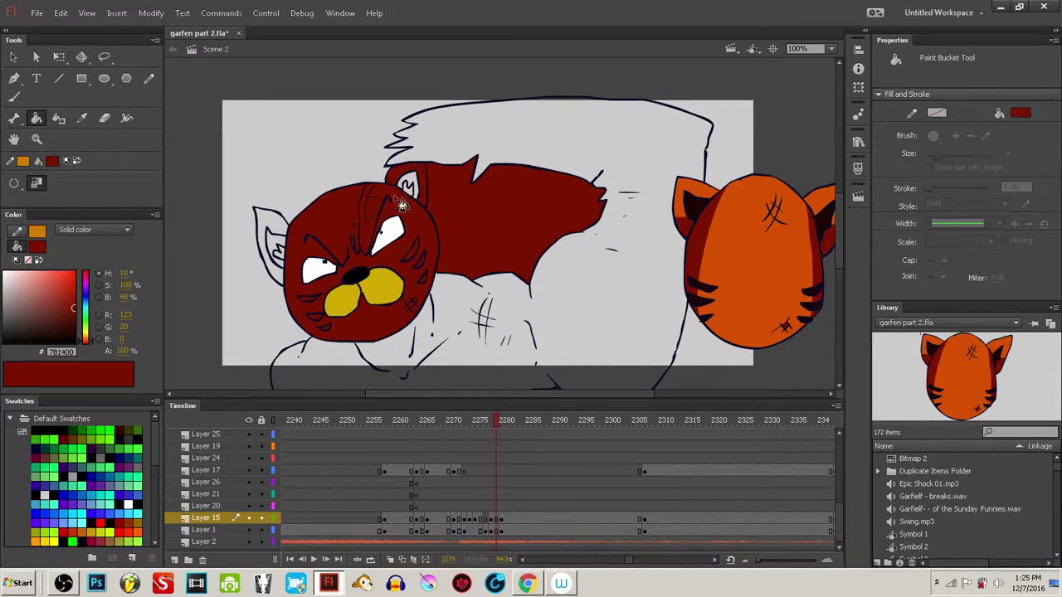
{"action": "key", "text": "ctrl+z"}
- Set the Paint Bucket to Close Medium Gaps and fill the ear farthest from the body with dark red
{"action": "left_click", "coordinate": [13, 182]}
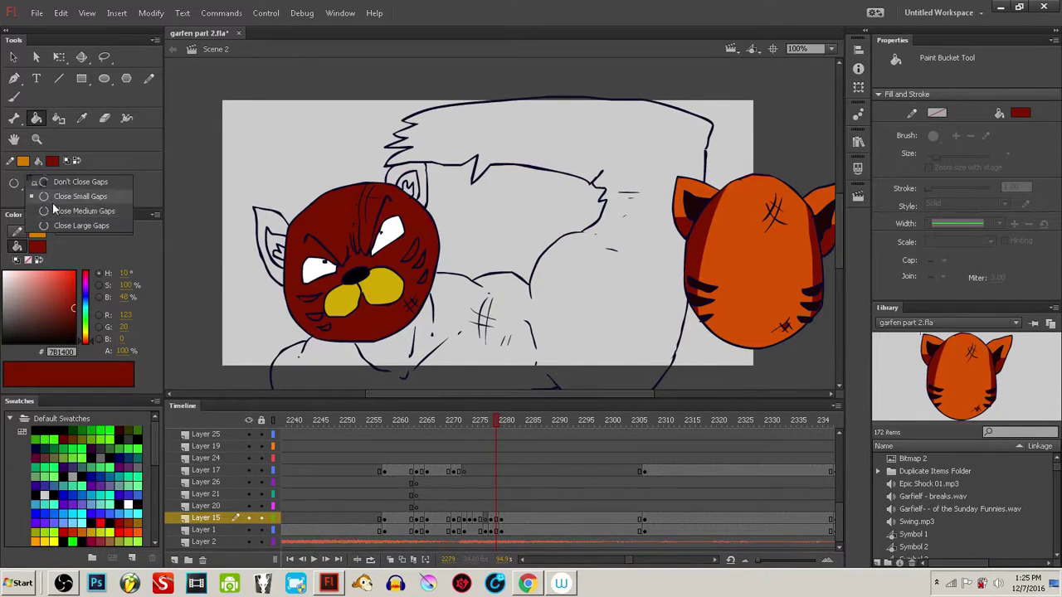
{"action": "left_click", "coordinate": [52, 206]}
{"action": "left_click", "coordinate": [14, 183]}
{"action": "left_click", "coordinate": [52, 206]}
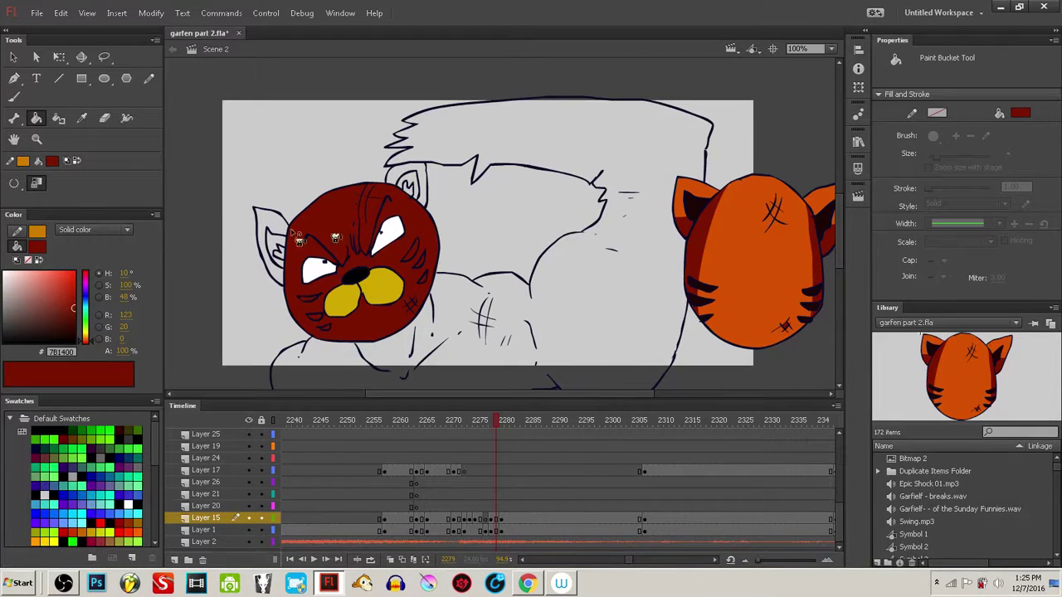
{"action": "left_click", "coordinate": [262, 234]}
{"action": "left_click_drag", "start_coordinate": [339, 282], "coordinate": [344, 282]}
- Test the fill on the ear nearest the body, undo it, and inspect which layers hold the surrounding outline pieces
{"action": "left_click", "coordinate": [437, 194]}
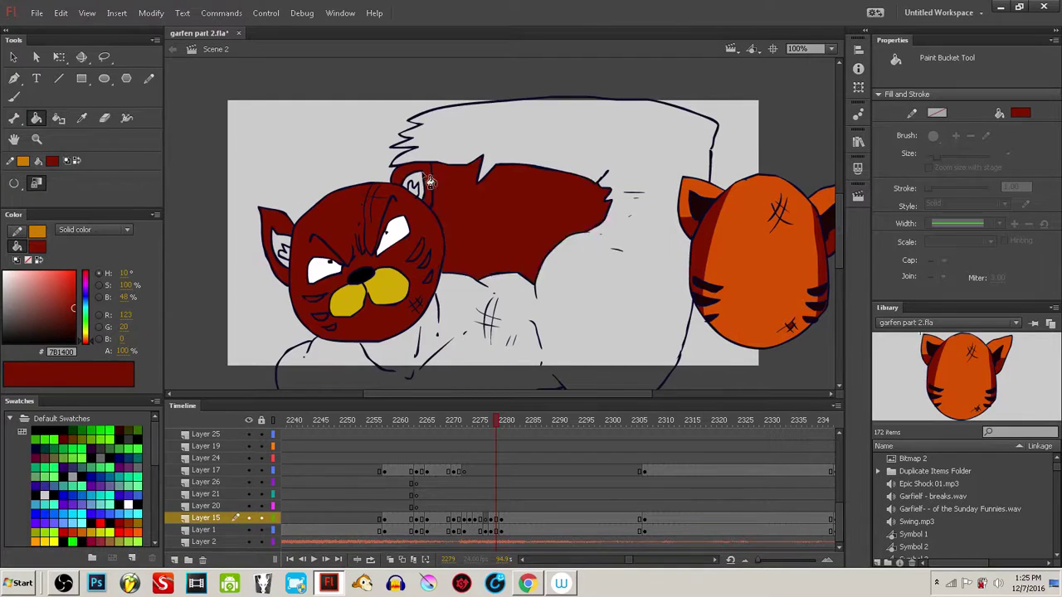
{"action": "key", "text": "ctrl+z"}
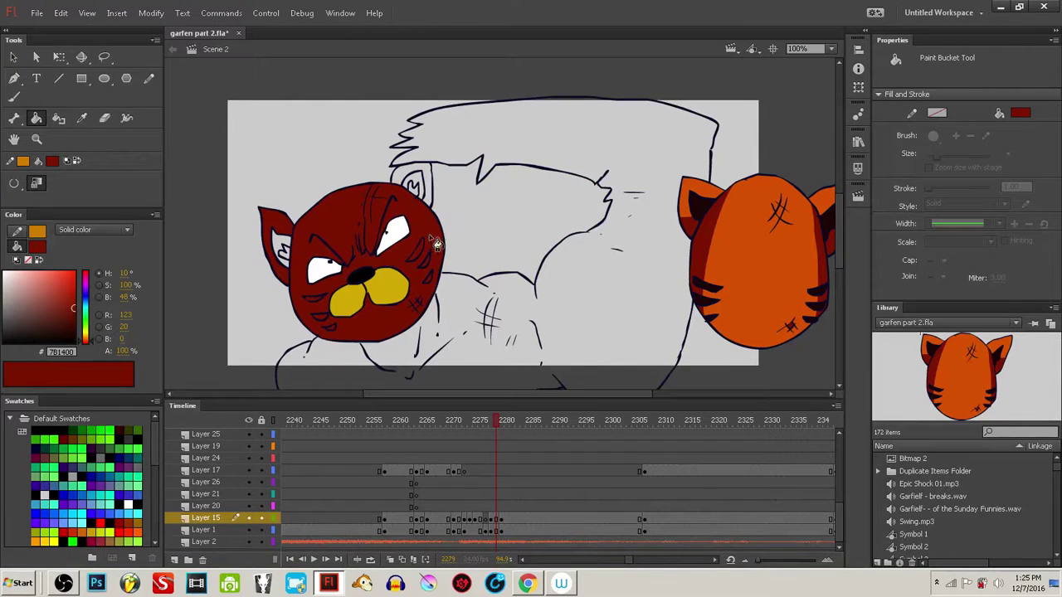
{"action": "left_click", "coordinate": [431, 187], "text": "ctrl"}
{"action": "left_click", "coordinate": [444, 189], "text": "ctrl"}
{"action": "left_click", "coordinate": [436, 184], "text": "ctrl"}
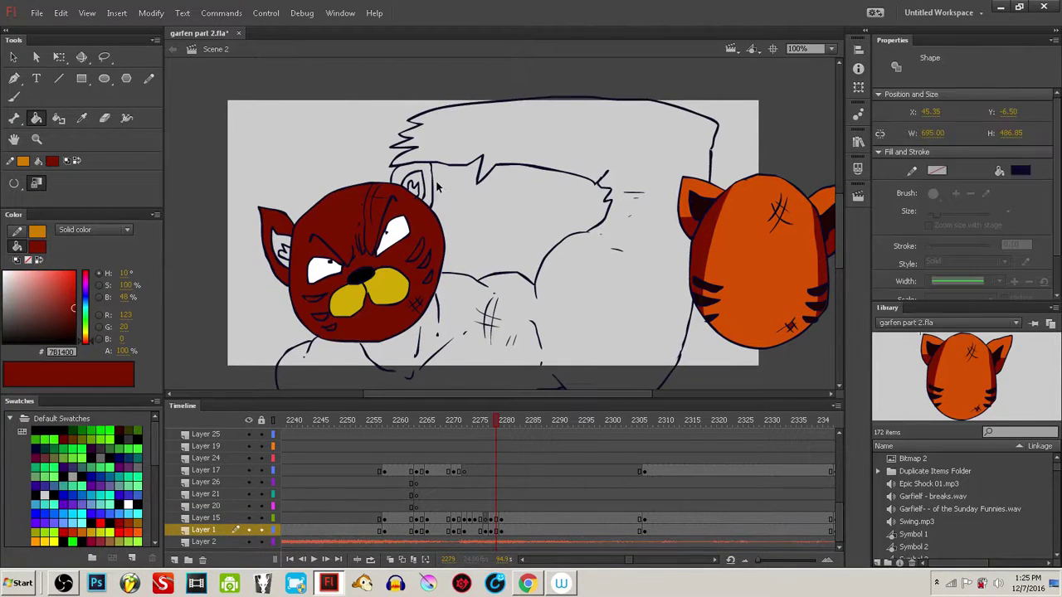
{"action": "left_click", "coordinate": [444, 190], "text": "ctrl"}
{"action": "left_click", "coordinate": [436, 178], "text": "ctrl"}
{"action": "left_click", "coordinate": [433, 170], "text": "ctrl"}
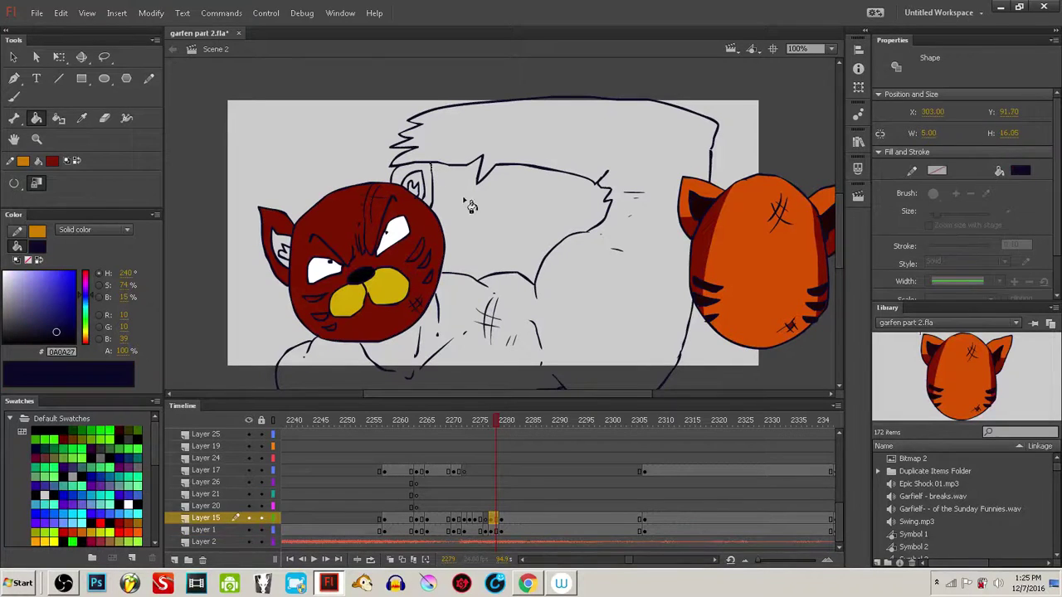
{"action": "left_click", "coordinate": [469, 319], "text": "ctrl"}
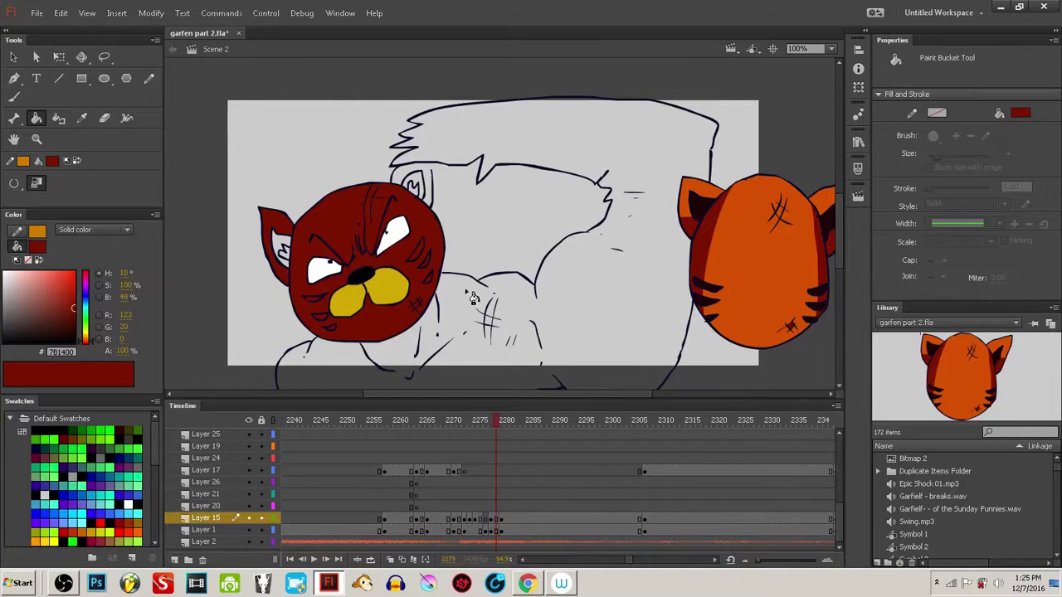
- Close the outline gap of the ear nearest the body with the navy brush on Layer 1 and fill that ear dark red
{"action": "left_click", "coordinate": [440, 202], "text": "ctrl"}
{"action": "key", "text": "y"}
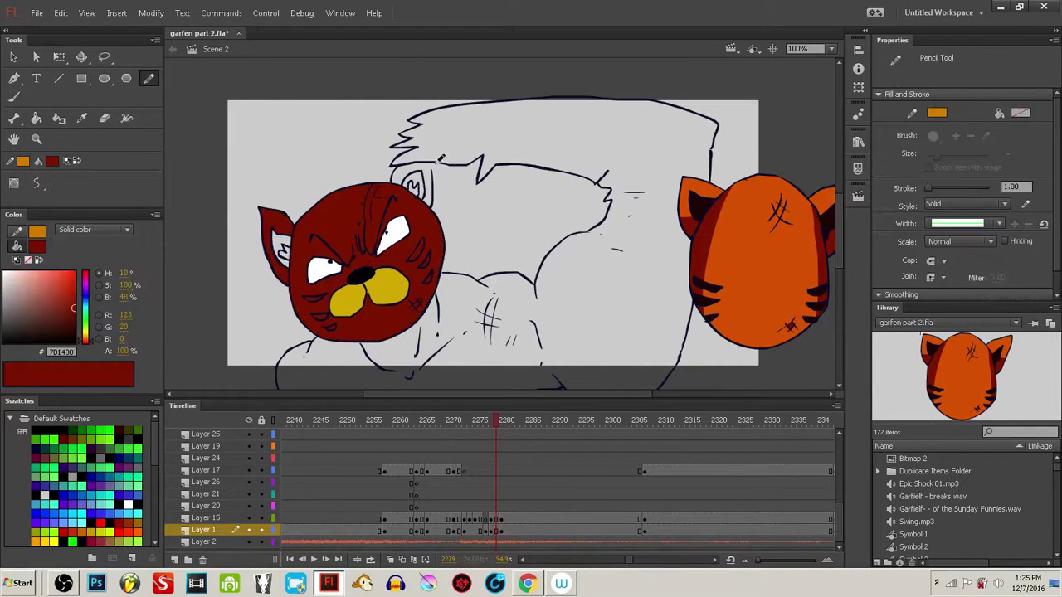
{"action": "key", "text": "i"}
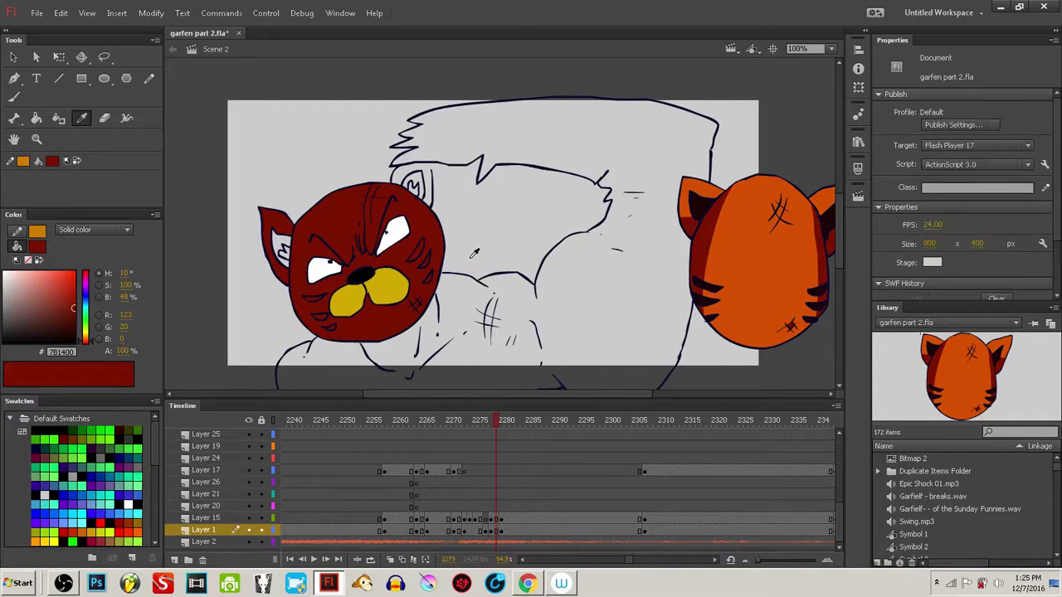
{"action": "left_click", "coordinate": [450, 249]}
{"action": "key", "text": "b"}
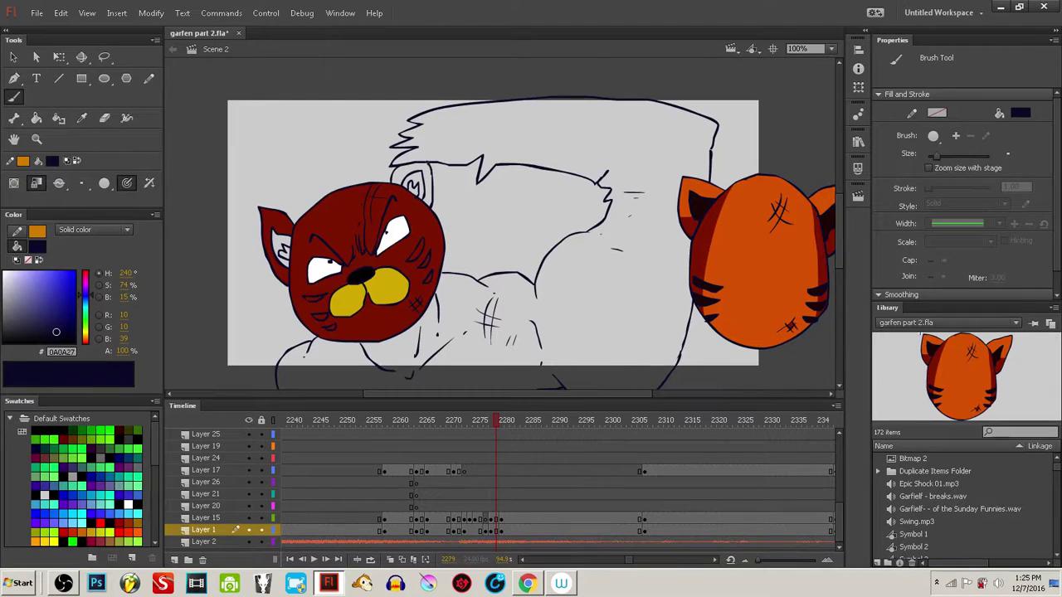
{"action": "key", "text": "i"}
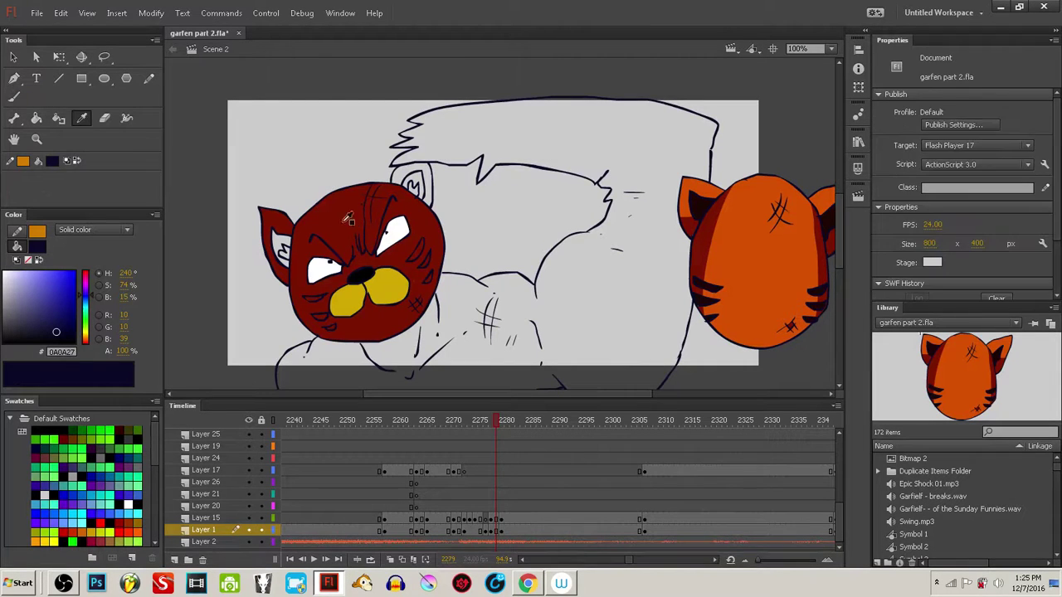
{"action": "left_click", "coordinate": [424, 212]}
{"action": "left_click", "coordinate": [417, 185]}
- Sample the placed head's near-black inner-ear colour (#1D0504) and fill both sketched inner ears using the Don't Close Gaps option
{"action": "key", "text": "i"}
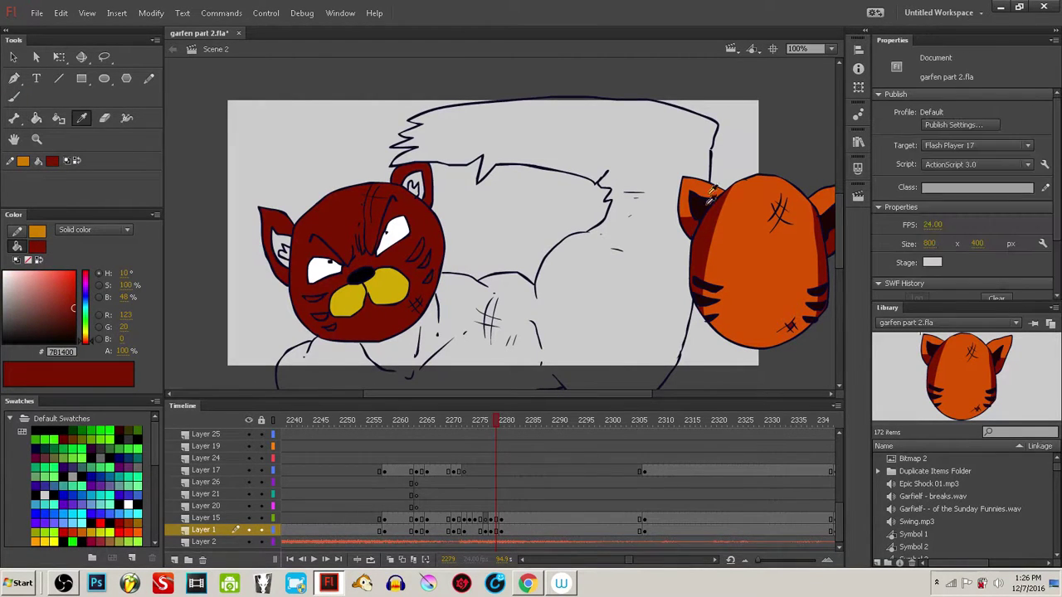
{"action": "left_click", "coordinate": [704, 201]}
{"action": "left_click", "coordinate": [420, 184]}
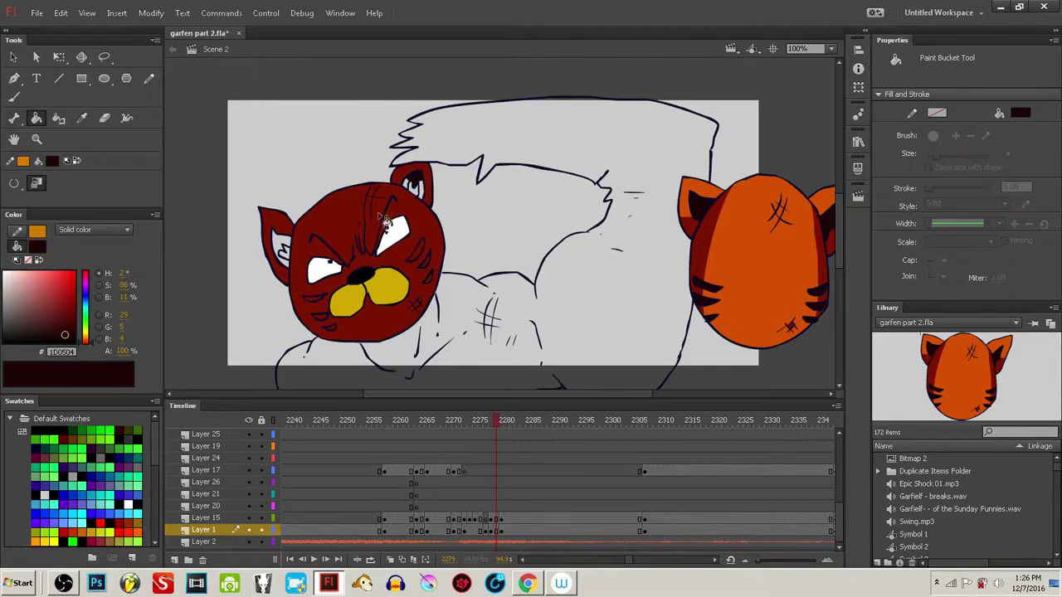
{"action": "key", "text": "ctrl+z"}
{"action": "left_click", "coordinate": [14, 183]}
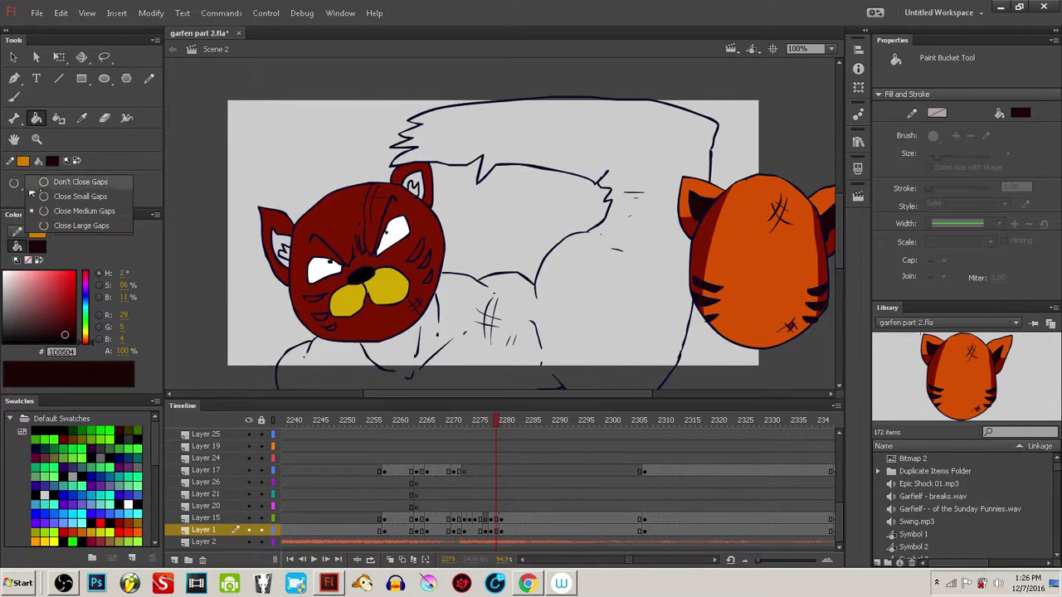
{"action": "left_click", "coordinate": [43, 180]}
{"action": "left_click", "coordinate": [417, 187]}
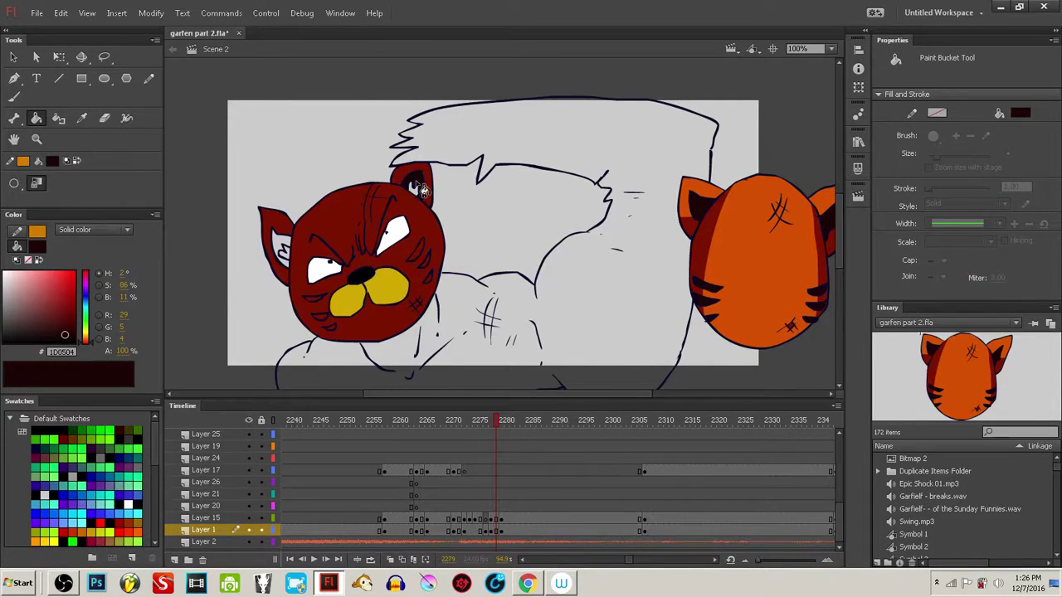
{"action": "left_click", "coordinate": [286, 247]}
- Fill the tufts inside both ears with orange (#D75200) sampled from the placed head, and resample the face's dark red
{"action": "key", "text": "i"}
{"action": "left_click", "coordinate": [738, 257]}
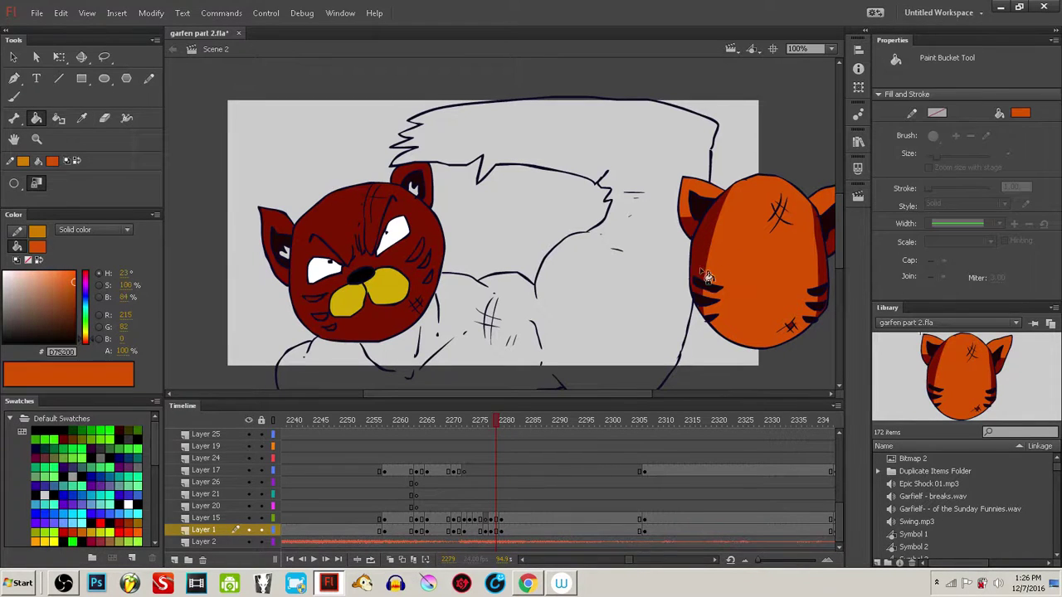
{"action": "left_click", "coordinate": [413, 190]}
{"action": "left_click", "coordinate": [285, 251]}
{"action": "key", "text": "i"}
{"action": "left_click", "coordinate": [309, 248]}
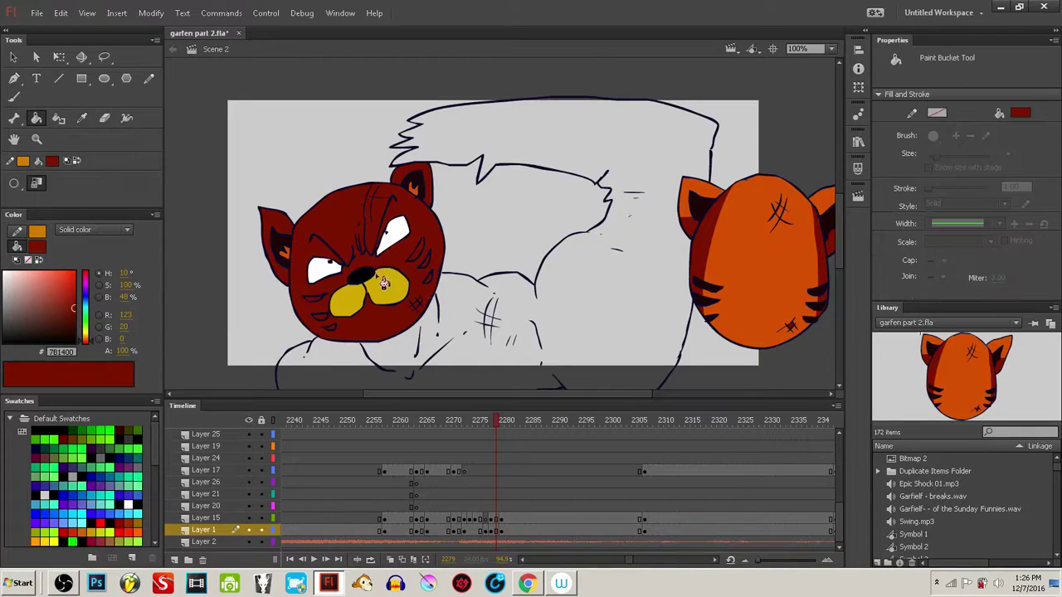
- Fill the body and tail with dark red (#7B1400), using a gap-closing option for the broken outline
{"action": "mouse_move", "coordinate": [564, 332]}
{"action": "left_mouse_down"}
{"action": "mouse_move", "coordinate": [559, 263]}
{"action": "mouse_move", "coordinate": [556, 325]}
{"action": "left_mouse_up"}
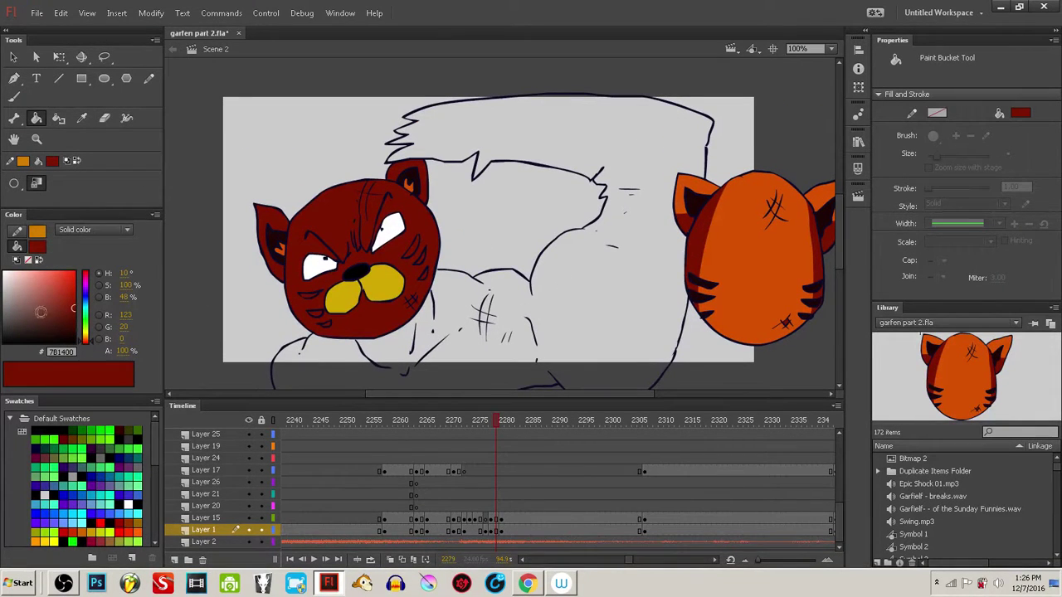
{"action": "left_click", "coordinate": [14, 184]}
{"action": "left_click", "coordinate": [50, 204]}
{"action": "left_click", "coordinate": [597, 315]}
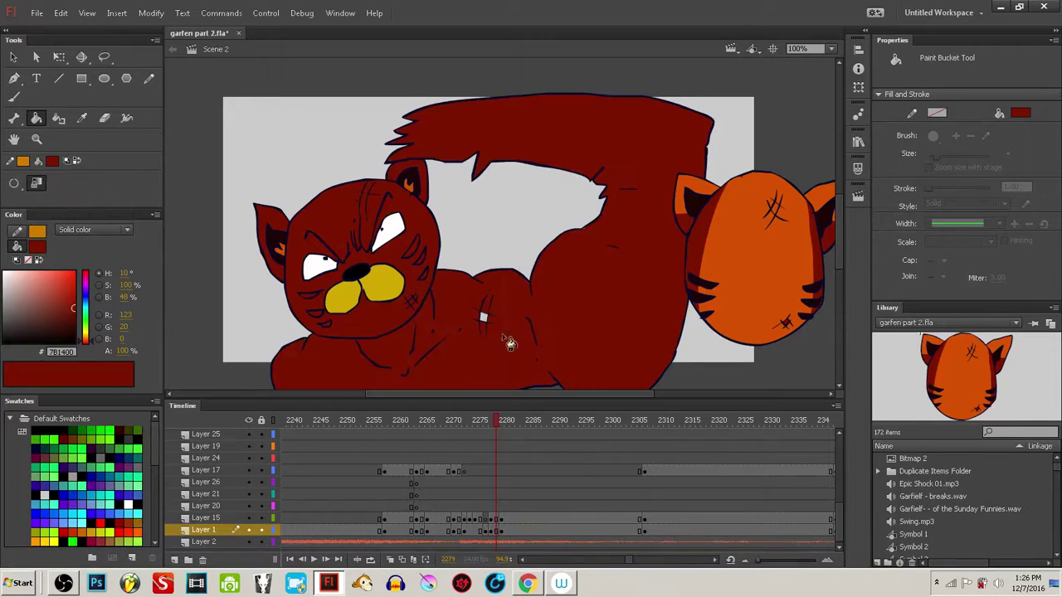
{"action": "left_click_drag", "start_coordinate": [515, 292], "coordinate": [558, 302]}
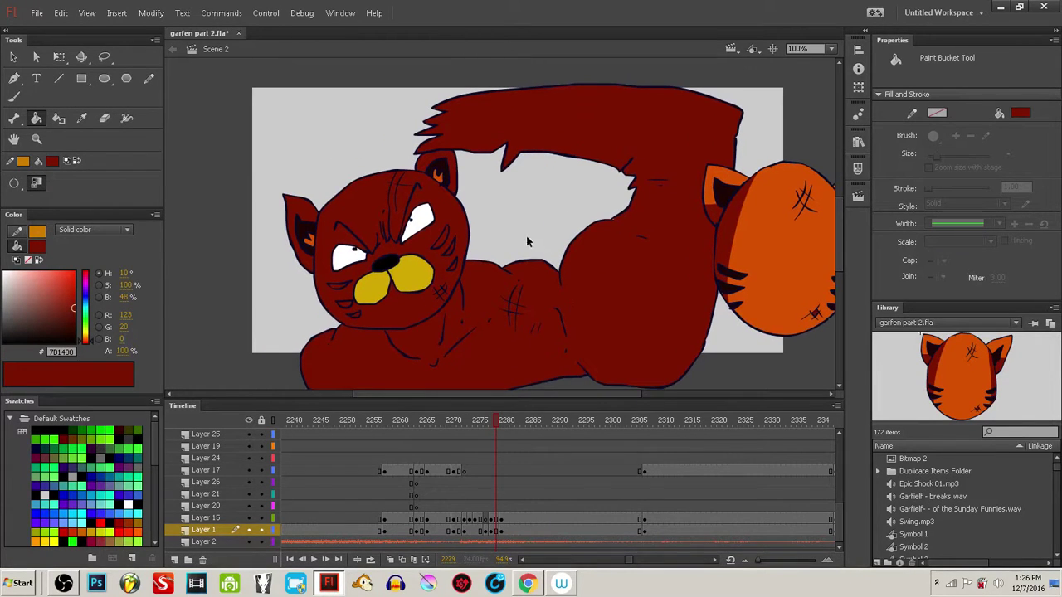
{"action": "left_click", "coordinate": [521, 334], "text": "ctrl"}
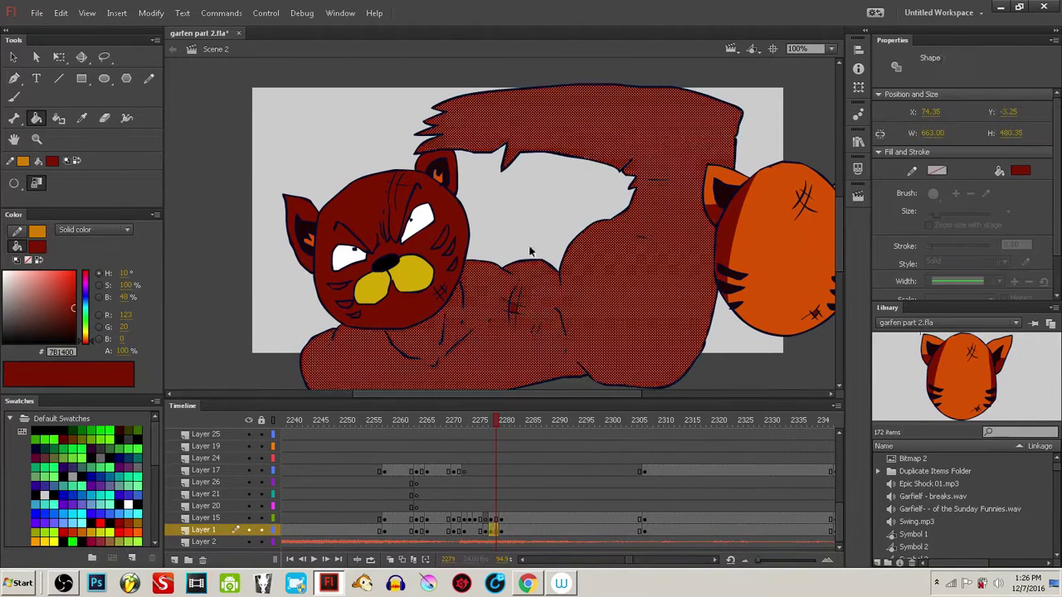
{"action": "left_click", "coordinate": [531, 249], "text": "ctrl"}
- Sample near-black (#1D0504) from the placed head's stripes and fill the outer cheek's stripes using Don't Close Gaps
{"action": "key", "text": "y"}
{"action": "left_click_drag", "start_coordinate": [403, 325], "coordinate": [411, 297]}
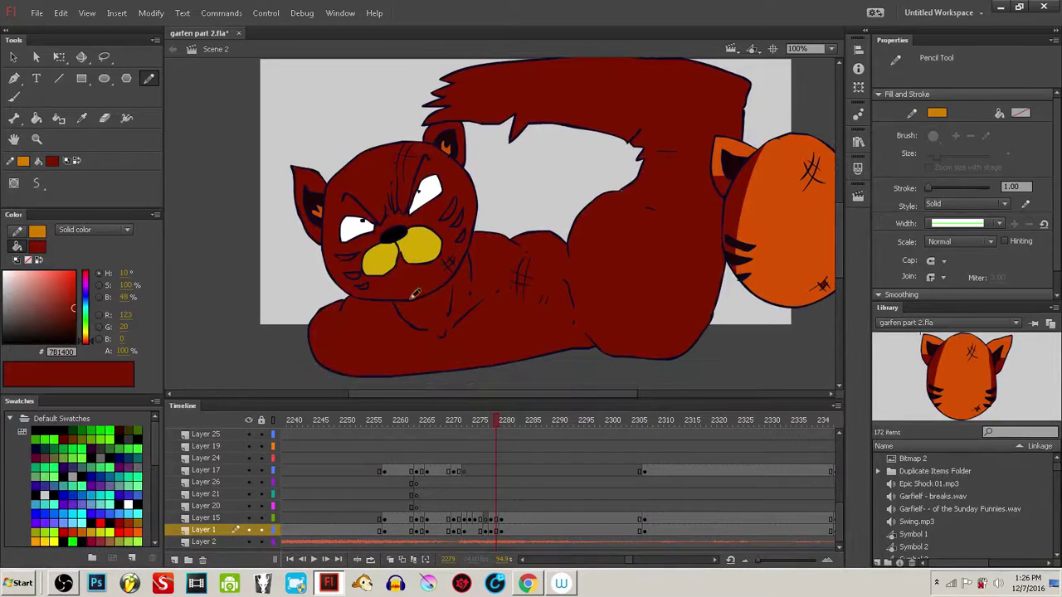
{"action": "key", "text": "i"}
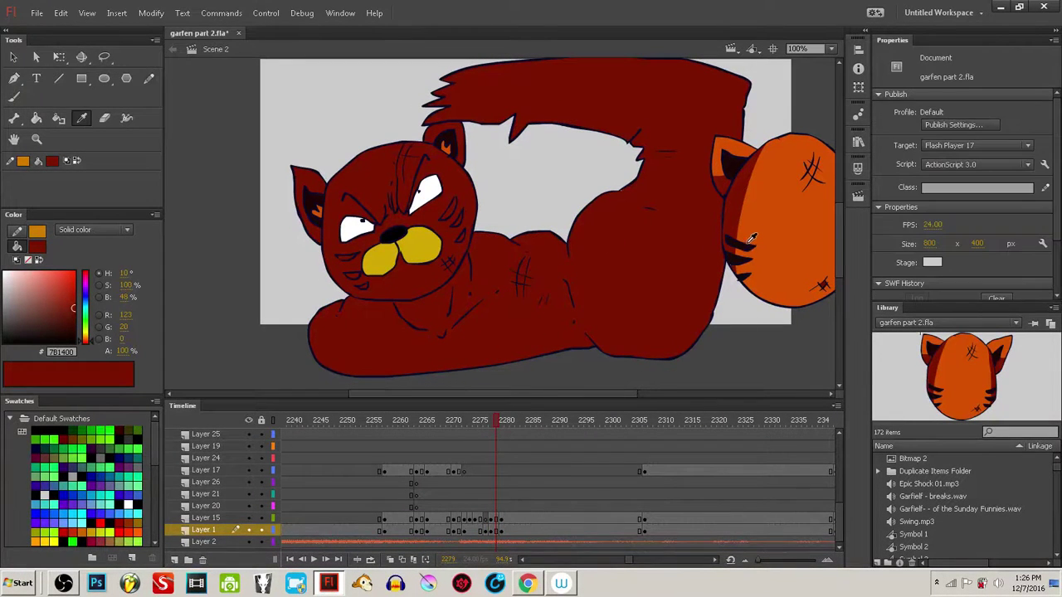
{"action": "left_click", "coordinate": [749, 244]}
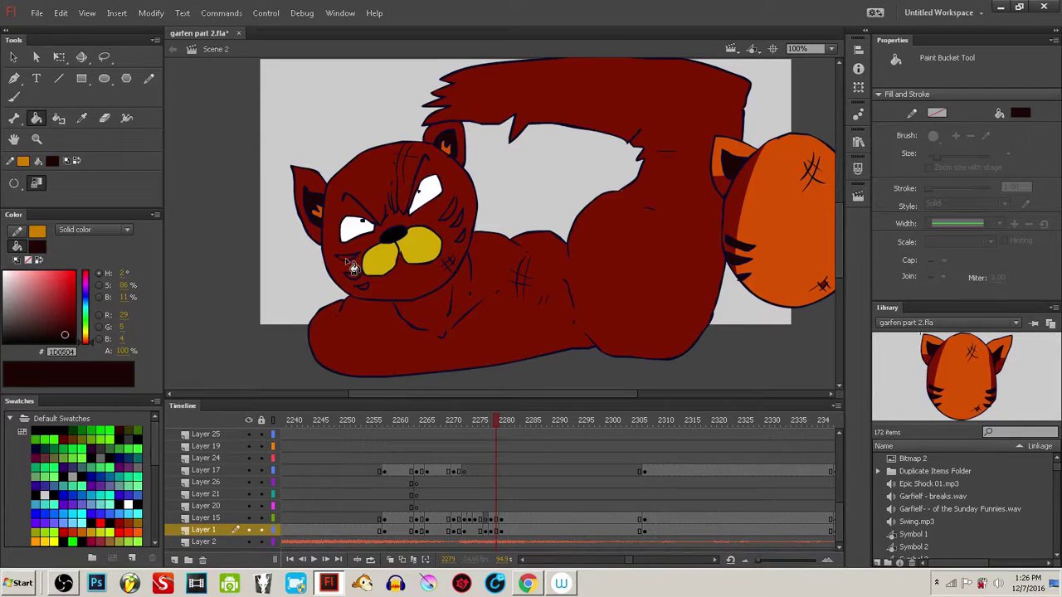
{"action": "left_click", "coordinate": [13, 184]}
{"action": "left_click", "coordinate": [66, 193]}
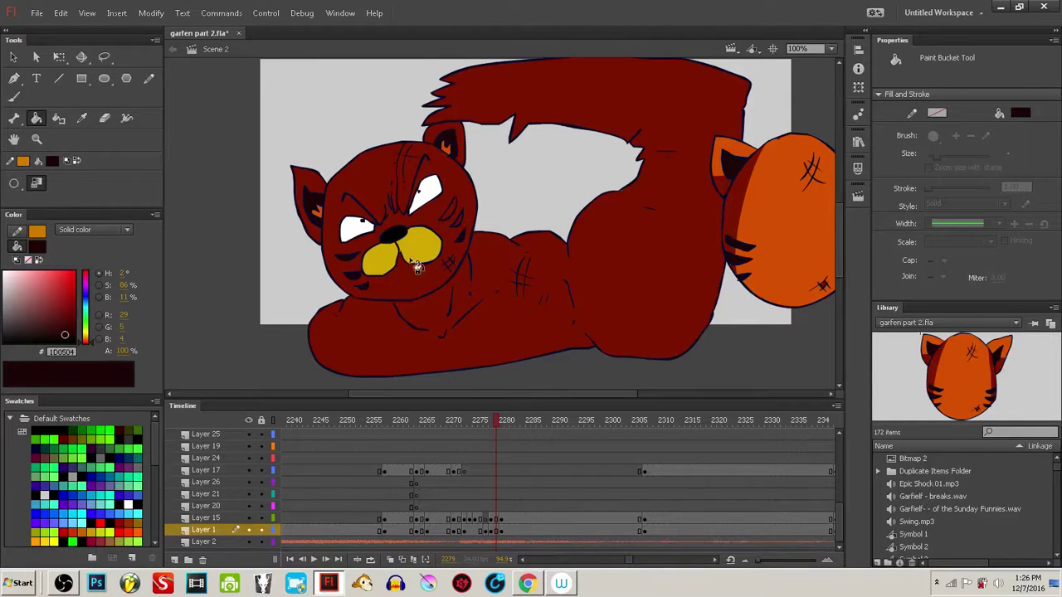
- Fill the stripes on the cheek nearest the body with near-black using Close Medium Gaps, undoing the fill that floods the face
{"action": "left_click", "coordinate": [456, 223]}
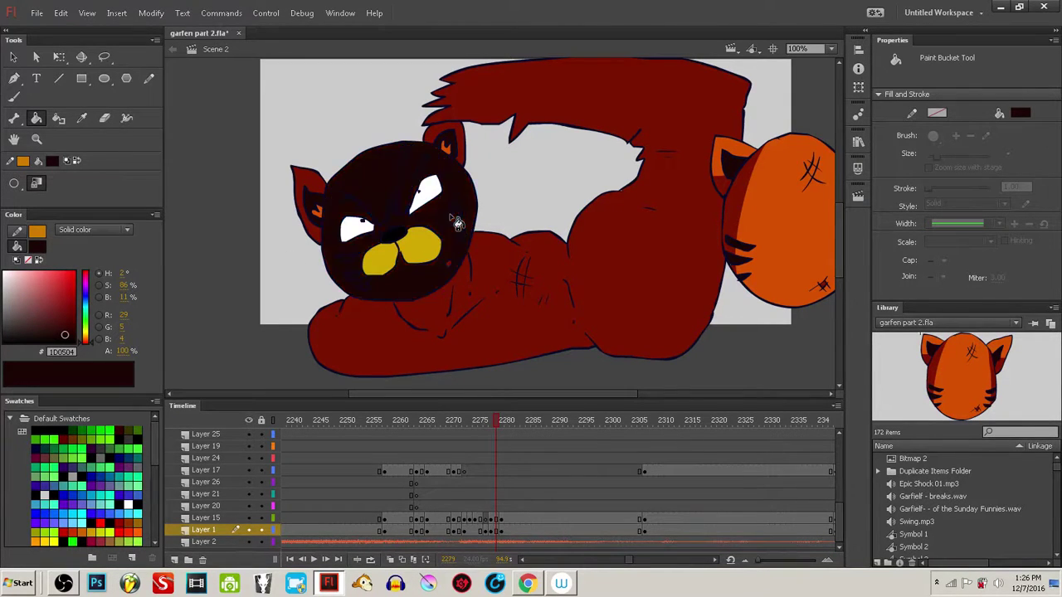
{"action": "key", "text": "ctrl+z"}
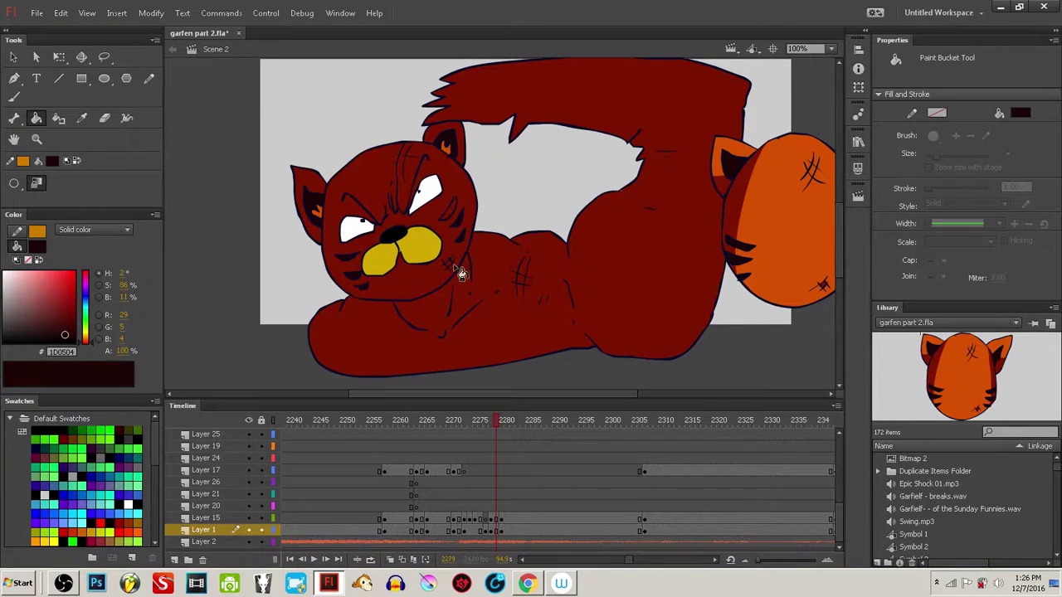
{"action": "left_click", "coordinate": [458, 216], "text": "ctrl"}
{"action": "left_click", "coordinate": [512, 198], "text": "ctrl"}
{"action": "left_click", "coordinate": [17, 184]}
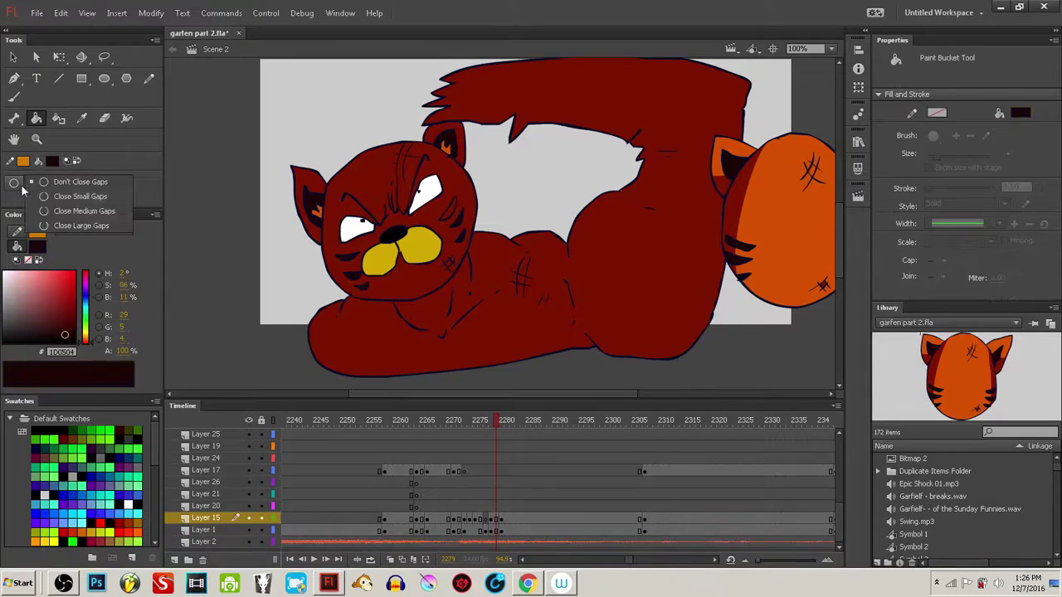
{"action": "left_click", "coordinate": [40, 211]}
{"action": "left_click", "coordinate": [452, 211]}
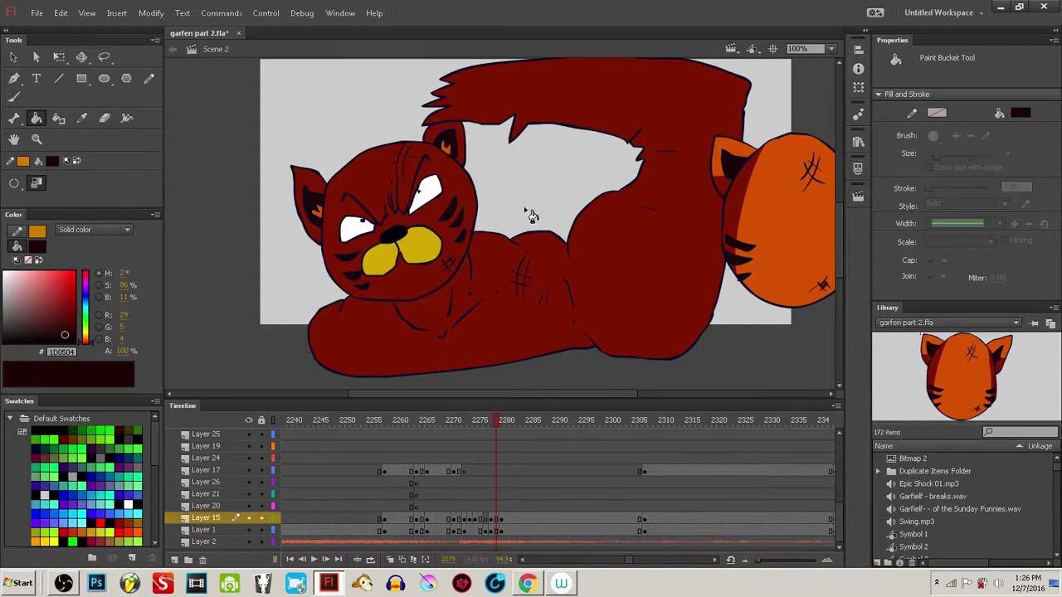
- Draw orange pencil lines on Layer 1 marking the edge of the neck shadow beneath the head
{"action": "left_click_drag", "start_coordinate": [601, 232], "coordinate": [578, 231]}
{"action": "left_click", "coordinate": [554, 300], "text": "ctrl"}
{"action": "left_click", "coordinate": [521, 218], "text": "ctrl"}
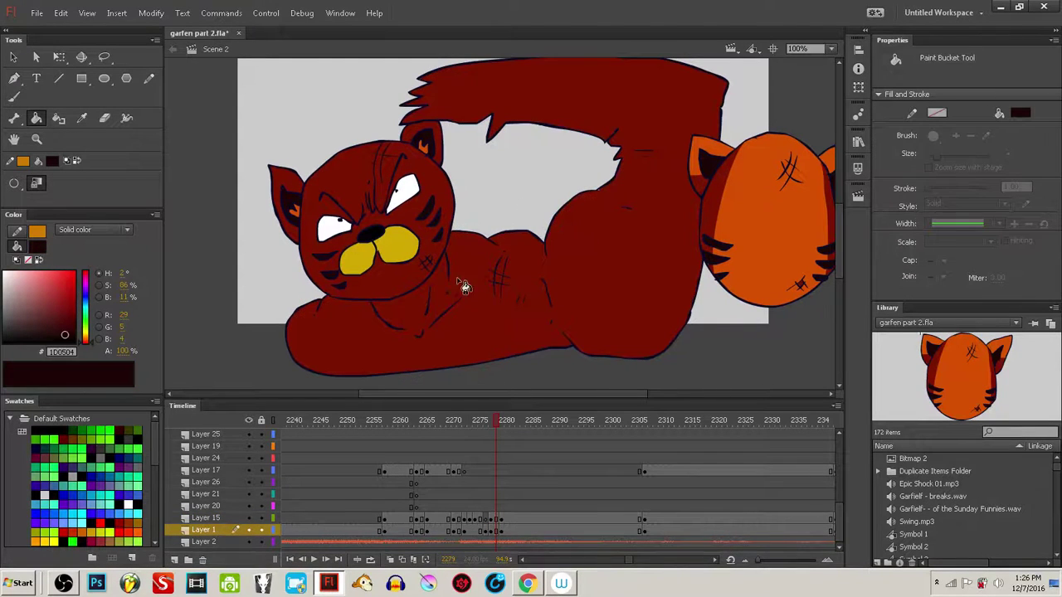
{"action": "key", "text": "y"}
{"action": "scroll", "coordinate": [472, 319], "scroll_direction": "left", "scroll_amount": 2}
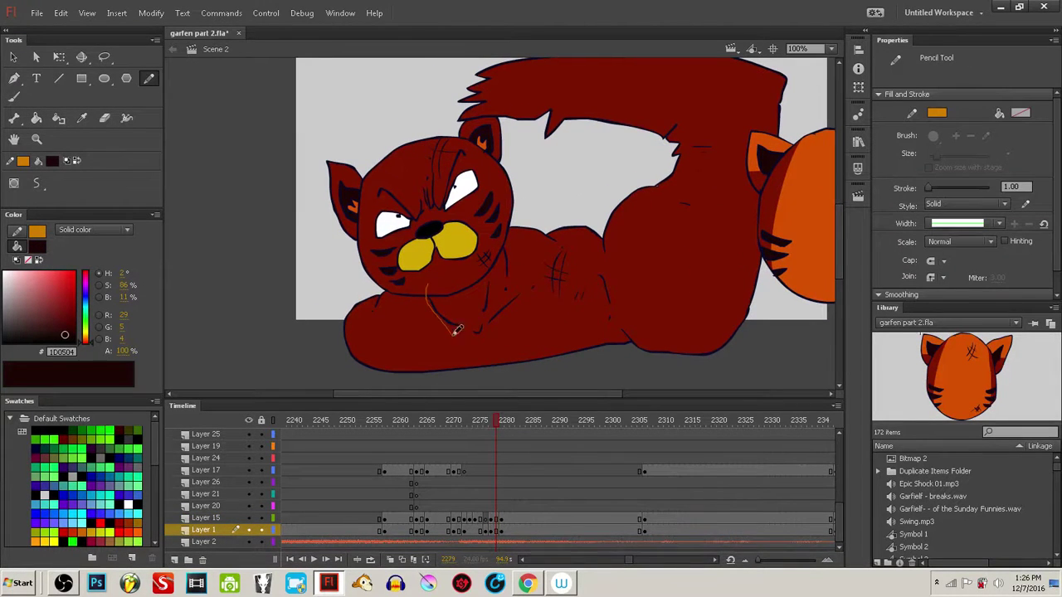
{"action": "mouse_move", "coordinate": [454, 333]}
{"action": "left_mouse_down"}
{"action": "mouse_move", "coordinate": [503, 285]}
{"action": "mouse_move", "coordinate": [497, 238]}
{"action": "left_mouse_up"}
{"action": "left_click_drag", "start_coordinate": [524, 274], "coordinate": [549, 284]}
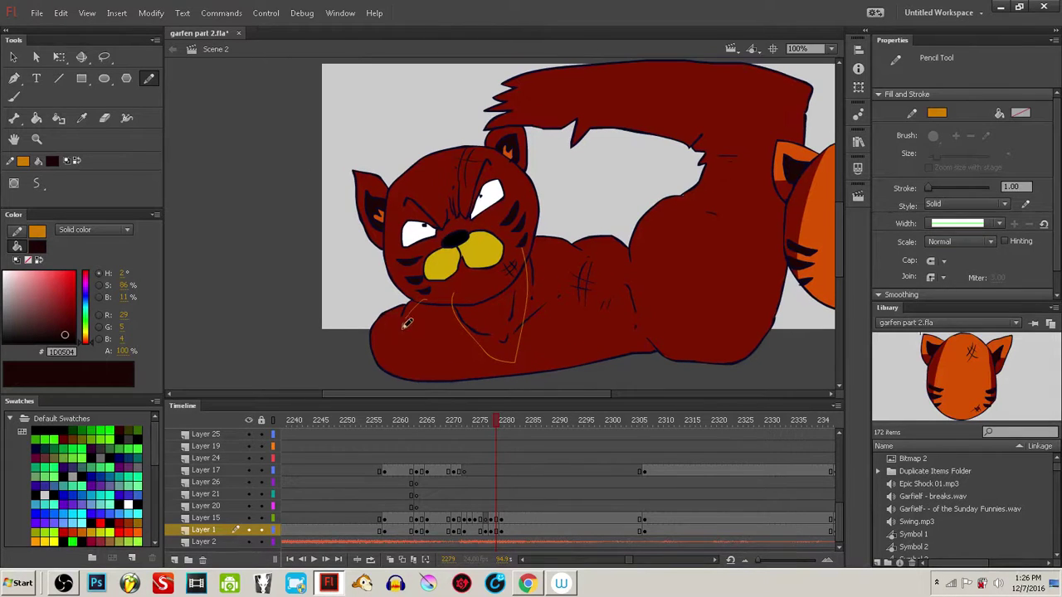
- Pencil the shadow boundary along the shoulder, back, hip and the underside of the tail
{"action": "scroll", "coordinate": [371, 329], "scroll_direction": "right", "scroll_amount": 2}
{"action": "scroll", "coordinate": [371, 330], "scroll_direction": "up", "scroll_amount": 1}
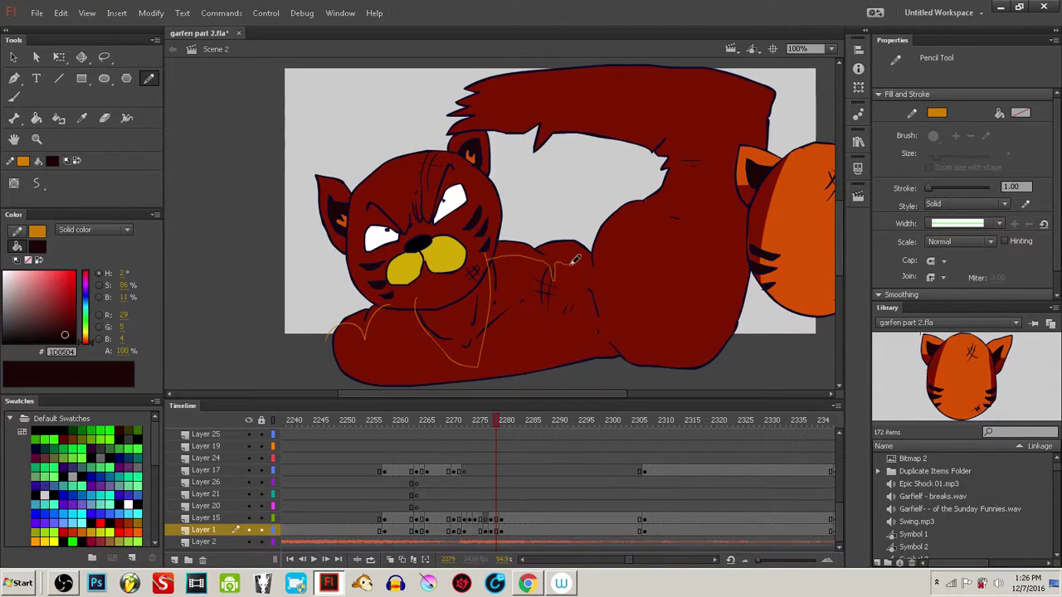
{"action": "scroll", "coordinate": [633, 287], "scroll_direction": "right", "scroll_amount": 2}
{"action": "scroll", "coordinate": [633, 287], "scroll_direction": "up", "scroll_amount": 1}
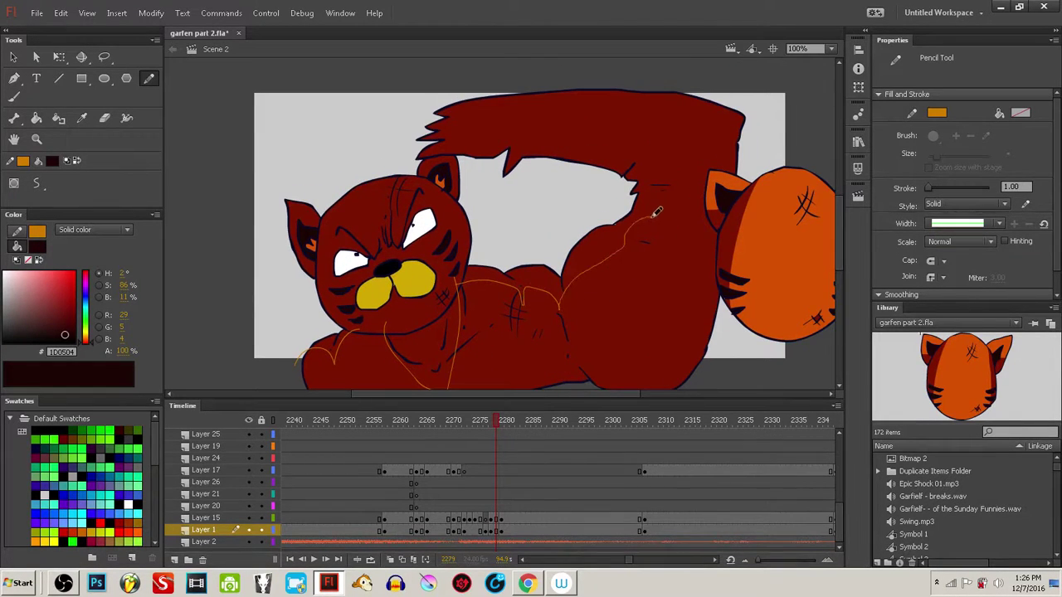
{"action": "left_click_drag", "start_coordinate": [610, 155], "coordinate": [532, 130]}
- Pencil shadow boundary lines across the bases of both ears and down both sides of the face
{"action": "scroll", "coordinate": [562, 179], "scroll_direction": "left", "scroll_amount": 2}
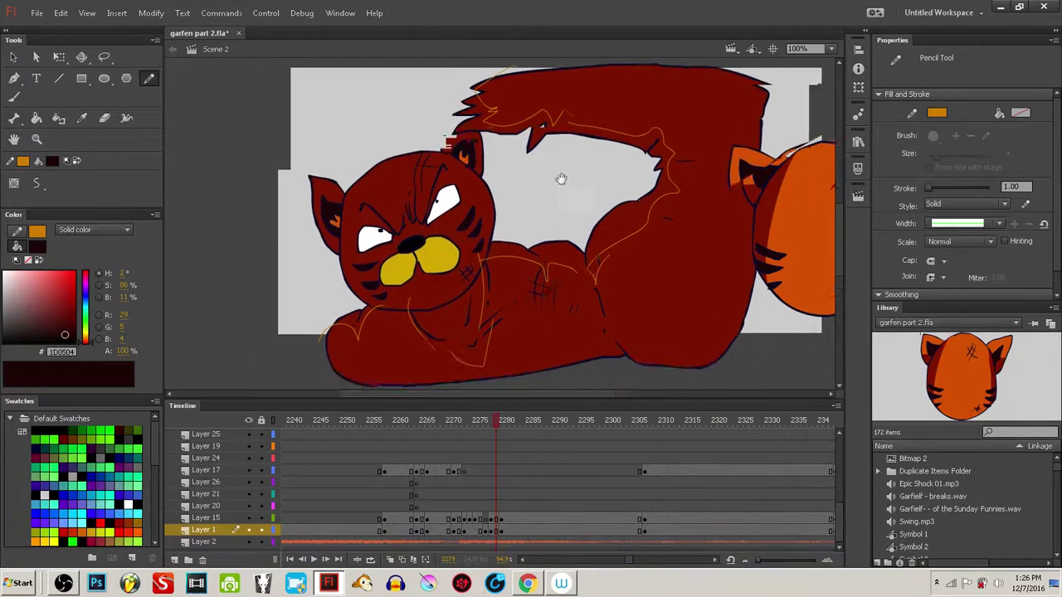
{"action": "scroll", "coordinate": [562, 180], "scroll_direction": "down", "scroll_amount": 1}
{"action": "scroll", "coordinate": [513, 151], "scroll_direction": "left", "scroll_amount": 2}
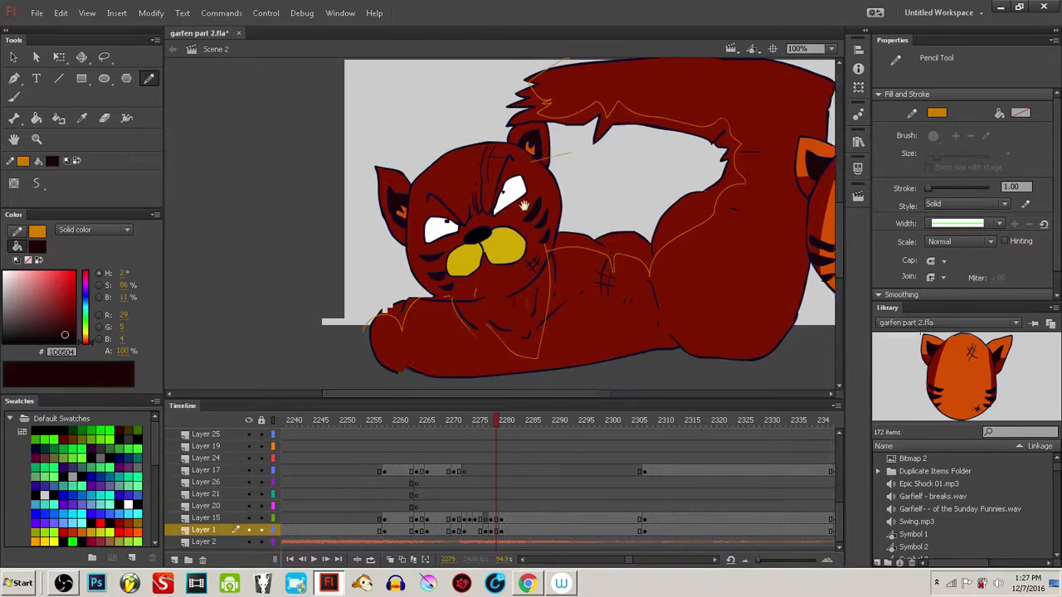
{"action": "scroll", "coordinate": [491, 176], "scroll_direction": "up", "scroll_amount": 1}
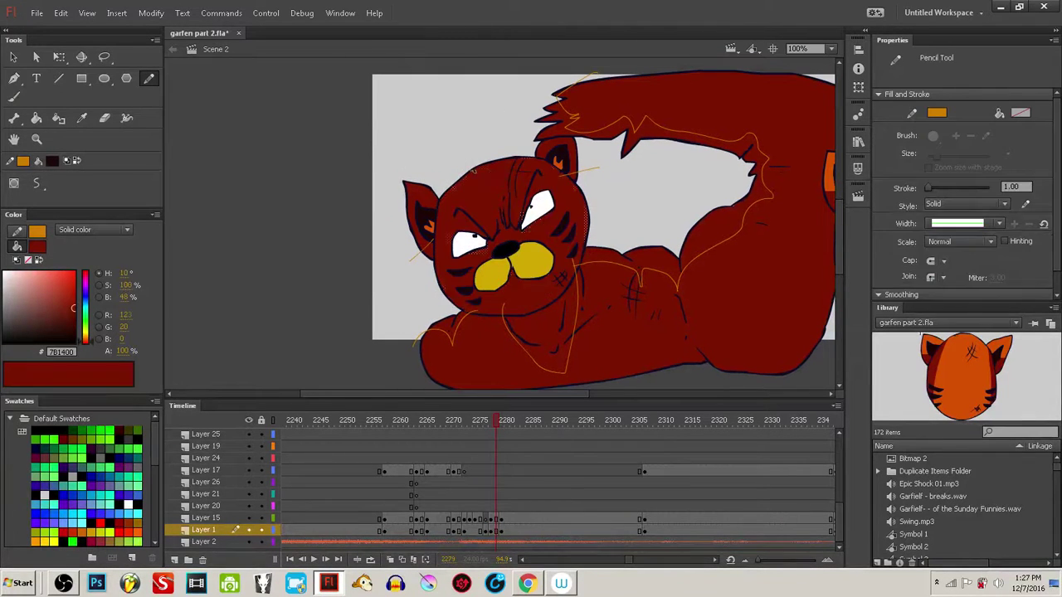
{"action": "scroll", "coordinate": [474, 253], "scroll_direction": "down", "scroll_amount": 1}
{"action": "scroll", "coordinate": [474, 253], "scroll_direction": "right", "scroll_amount": 1}
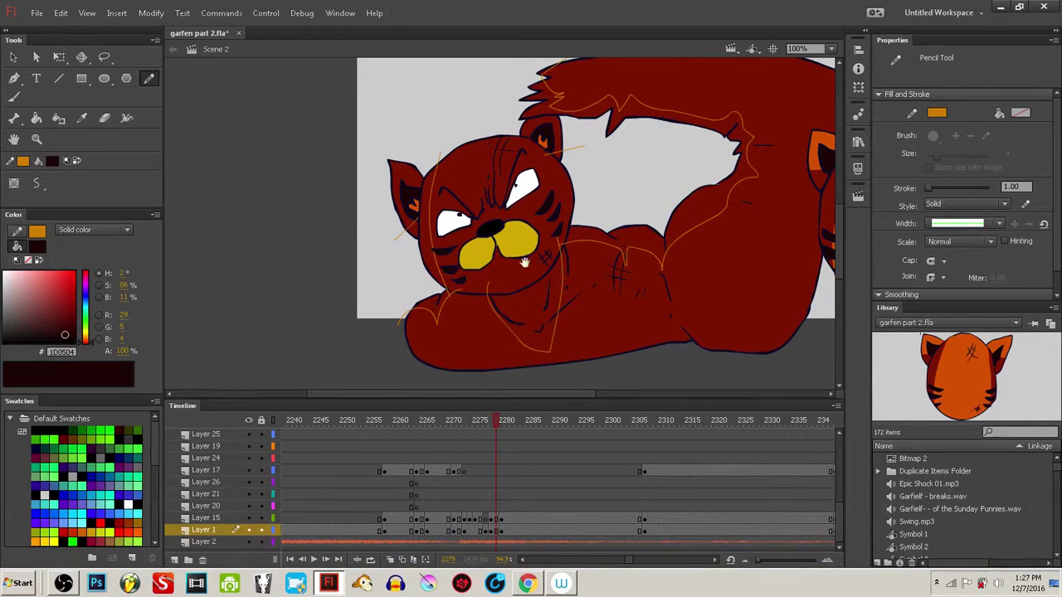
{"action": "scroll", "coordinate": [539, 240], "scroll_direction": "right", "scroll_amount": 1}
{"action": "scroll", "coordinate": [539, 241], "scroll_direction": "up", "scroll_amount": 1}
{"action": "scroll", "coordinate": [572, 265], "scroll_direction": "right", "scroll_amount": 5}
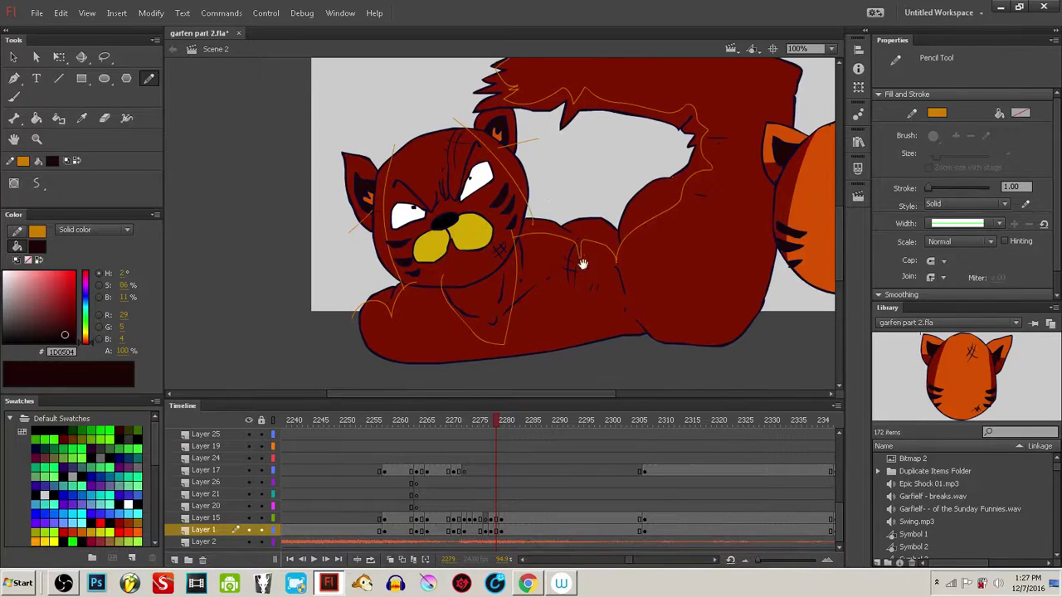
- Pencil the shadow boundaries along the underside of the thigh and where the belly meets it
{"action": "scroll", "coordinate": [564, 299], "scroll_direction": "down", "scroll_amount": 1}
{"action": "scroll", "coordinate": [490, 344], "scroll_direction": "left", "scroll_amount": 1}
{"action": "scroll", "coordinate": [489, 344], "scroll_direction": "down", "scroll_amount": 1}
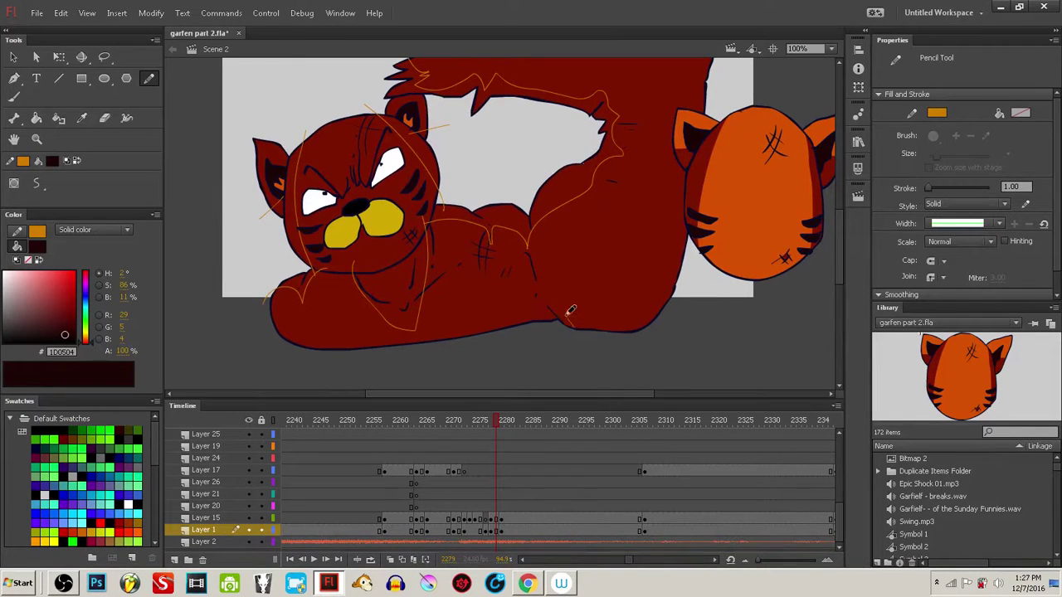
{"action": "scroll", "coordinate": [580, 308], "scroll_direction": "right", "scroll_amount": 1}
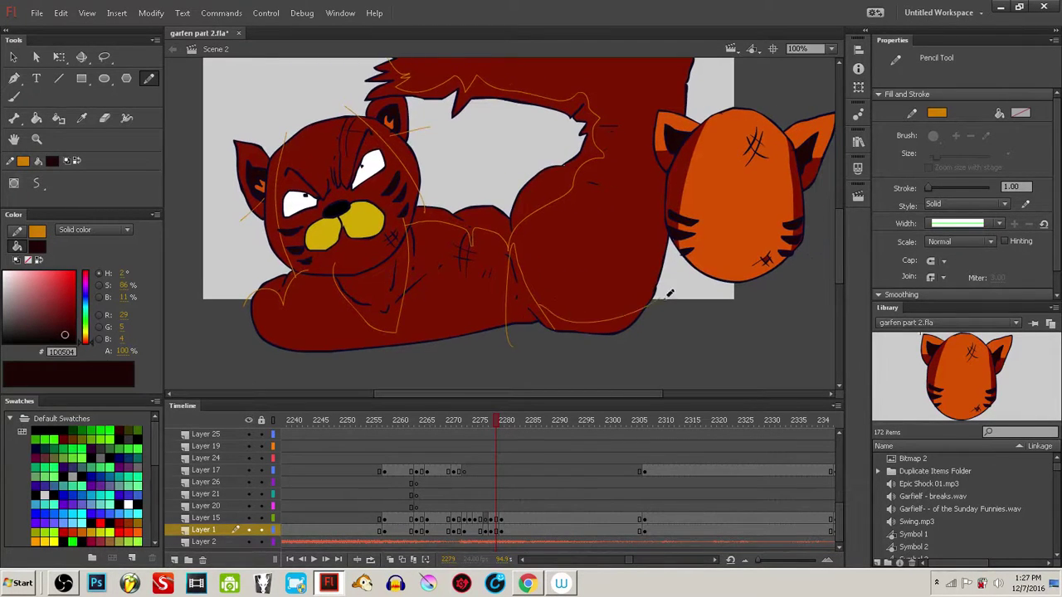
{"action": "scroll", "coordinate": [598, 352], "scroll_direction": "left", "scroll_amount": 3}
- Add short pencil shadow lines at the outer bend of the tail and on the front paw
{"action": "left_click_drag", "start_coordinate": [614, 359], "coordinate": [551, 406]}
{"action": "left_click_drag", "start_coordinate": [692, 120], "coordinate": [676, 130]}
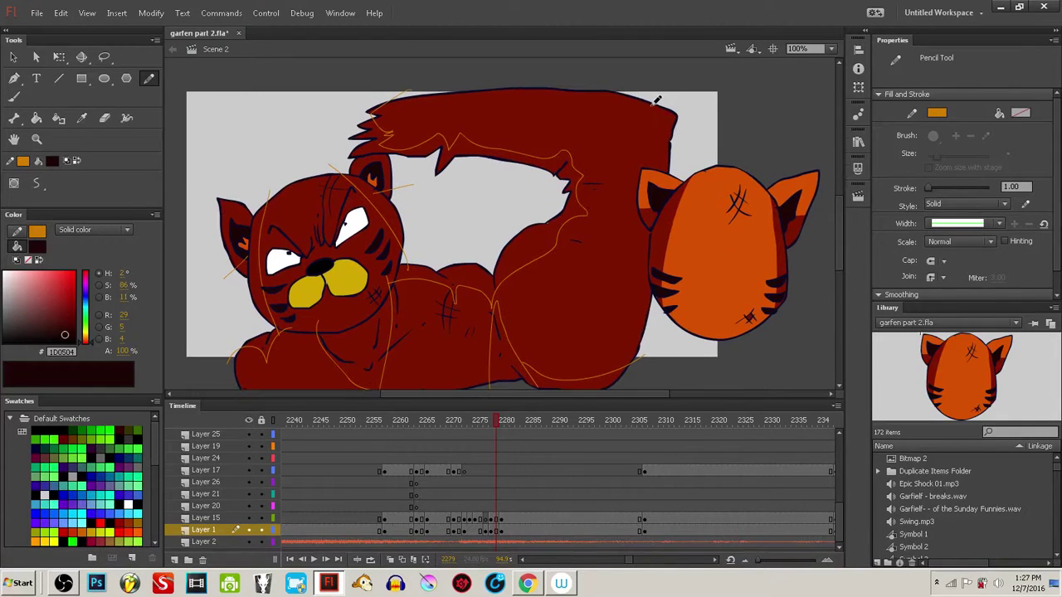
{"action": "left_click_drag", "start_coordinate": [609, 226], "coordinate": [717, 192]}
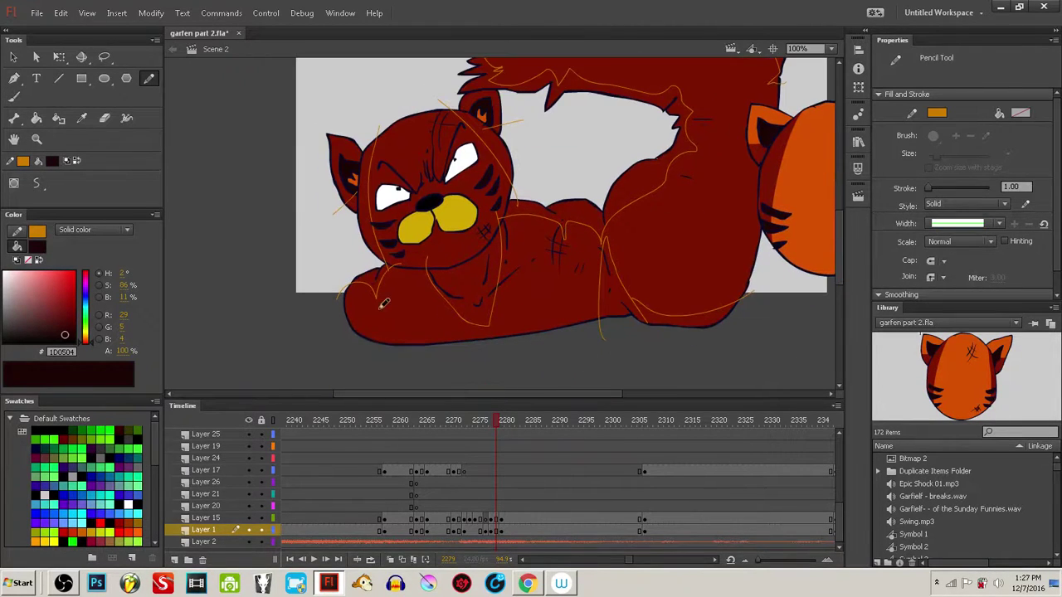
{"action": "scroll", "coordinate": [486, 315], "scroll_direction": "right", "scroll_amount": 2}
{"action": "scroll", "coordinate": [550, 285], "scroll_direction": "right", "scroll_amount": 2}
{"action": "scroll", "coordinate": [550, 284], "scroll_direction": "up", "scroll_amount": 3}
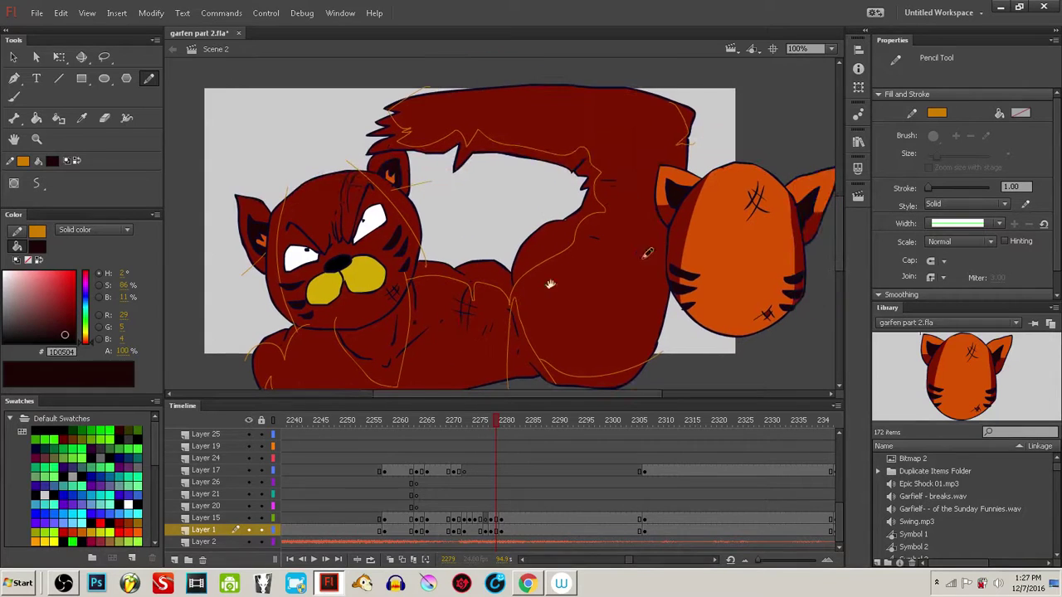
- Sample orange (#D75200) from the placed head and fill the lit areas of both ears and the face
{"action": "key", "text": "o"}
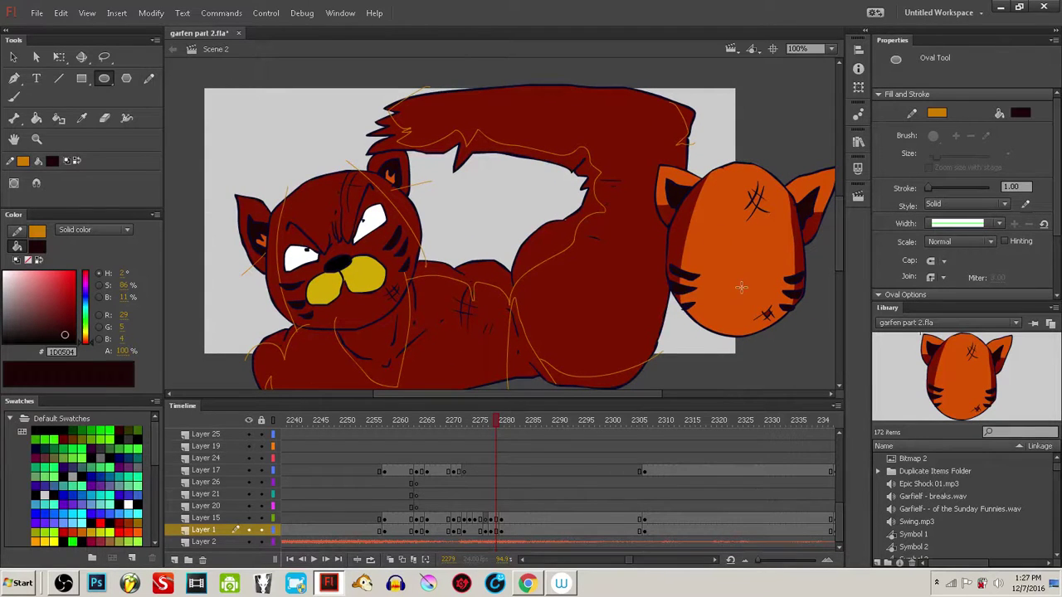
{"action": "key", "text": "k"}
{"action": "scroll", "coordinate": [597, 279], "scroll_direction": "left", "scroll_amount": 2}
{"action": "scroll", "coordinate": [597, 280], "scroll_direction": "down", "scroll_amount": 1}
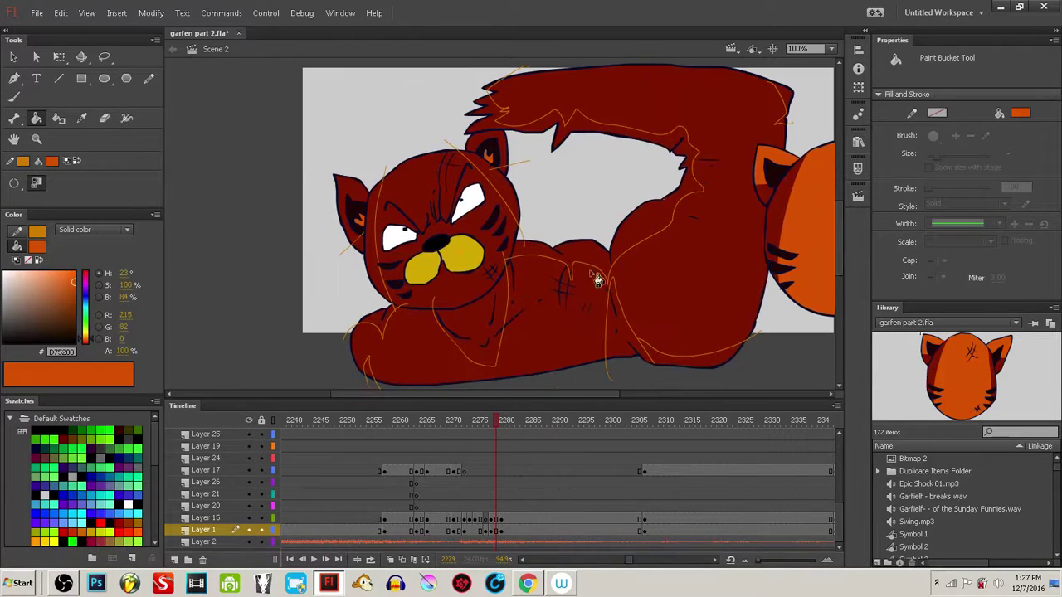
{"action": "left_click", "coordinate": [357, 196]}
{"action": "left_click", "coordinate": [486, 149]}
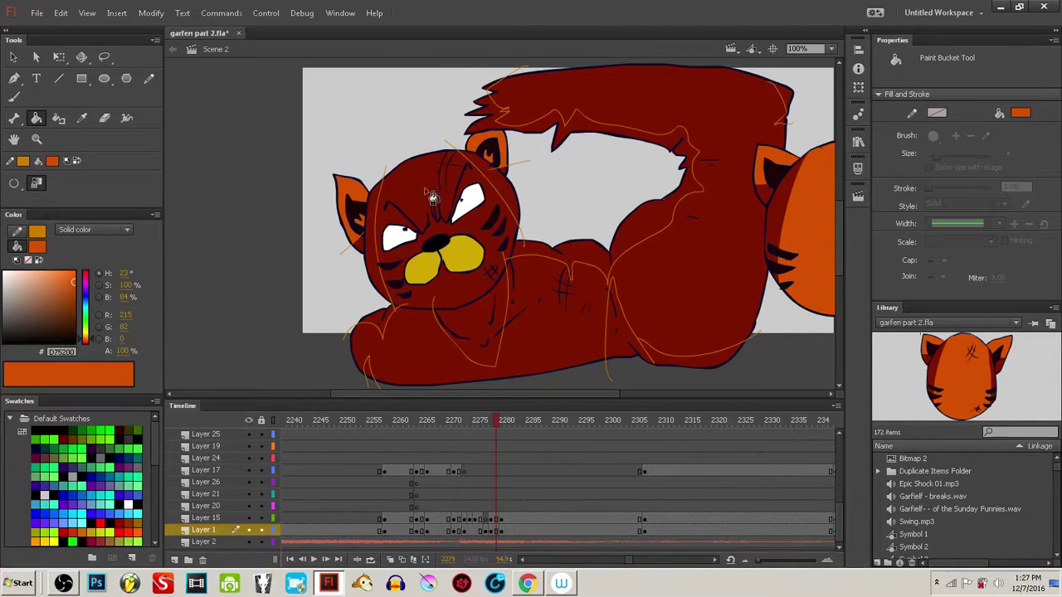
{"action": "left_click", "coordinate": [463, 285]}
{"action": "scroll", "coordinate": [498, 303], "scroll_direction": "down", "scroll_amount": 1}
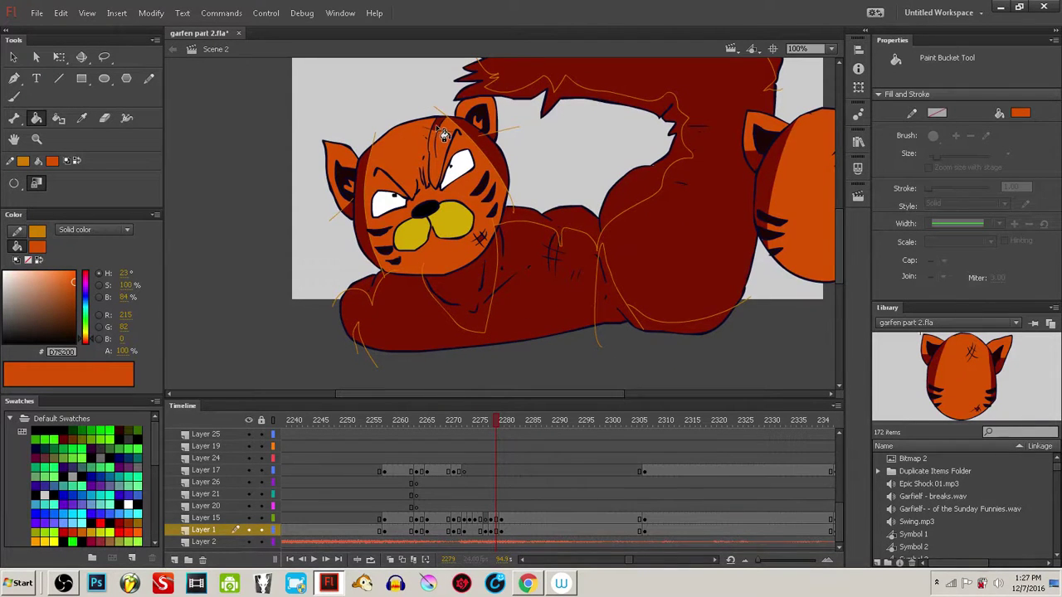
{"action": "left_click", "coordinate": [438, 129]}
- Fill the lit areas of the front leg, torso, thigh and tail with the same orange
{"action": "left_click_drag", "start_coordinate": [558, 298], "coordinate": [542, 291]}
{"action": "left_click", "coordinate": [491, 320]}
{"action": "left_click_drag", "start_coordinate": [629, 284], "coordinate": [606, 293]}
{"action": "left_click_drag", "start_coordinate": [635, 231], "coordinate": [633, 317]}
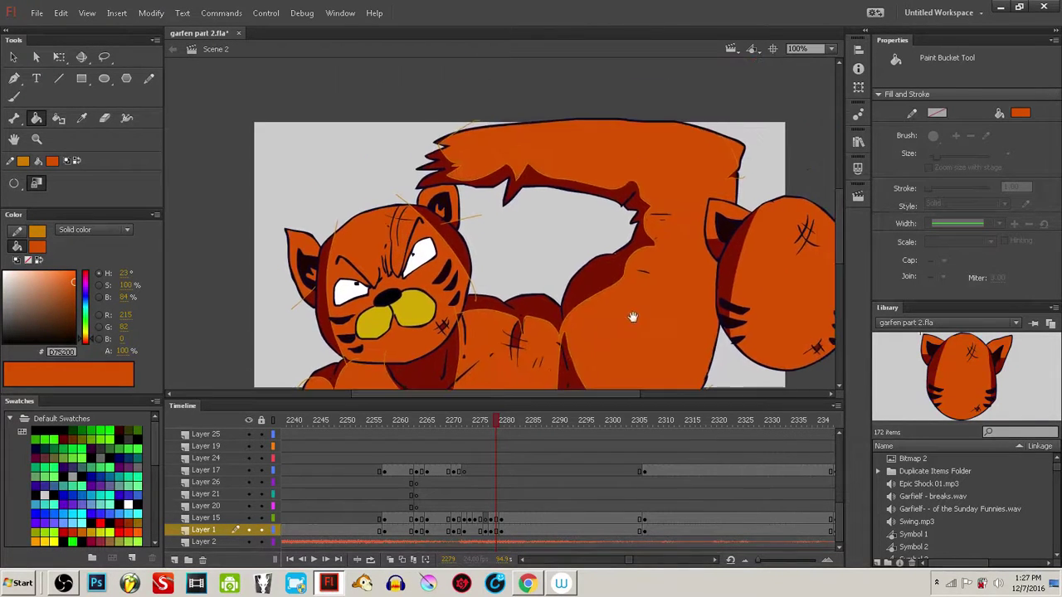
{"action": "scroll", "coordinate": [632, 316], "scroll_direction": "down", "scroll_amount": 1}
{"action": "left_click", "coordinate": [520, 313]}
{"action": "mouse_move", "coordinate": [547, 324]}
{"action": "left_mouse_down"}
{"action": "mouse_move", "coordinate": [564, 311]}
{"action": "mouse_move", "coordinate": [555, 306]}
{"action": "left_mouse_up"}
- Select all artwork on the frame and set its stroke colour to none to remove the pencil guide lines
{"action": "left_click", "coordinate": [768, 268], "text": "ctrl"}
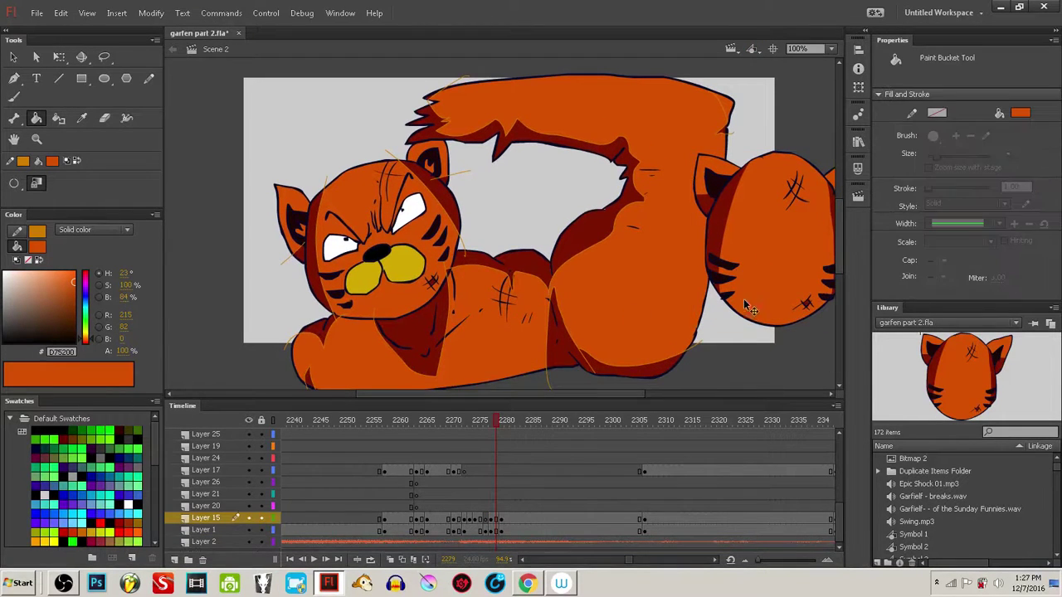
{"action": "key", "text": "ctrl+a"}
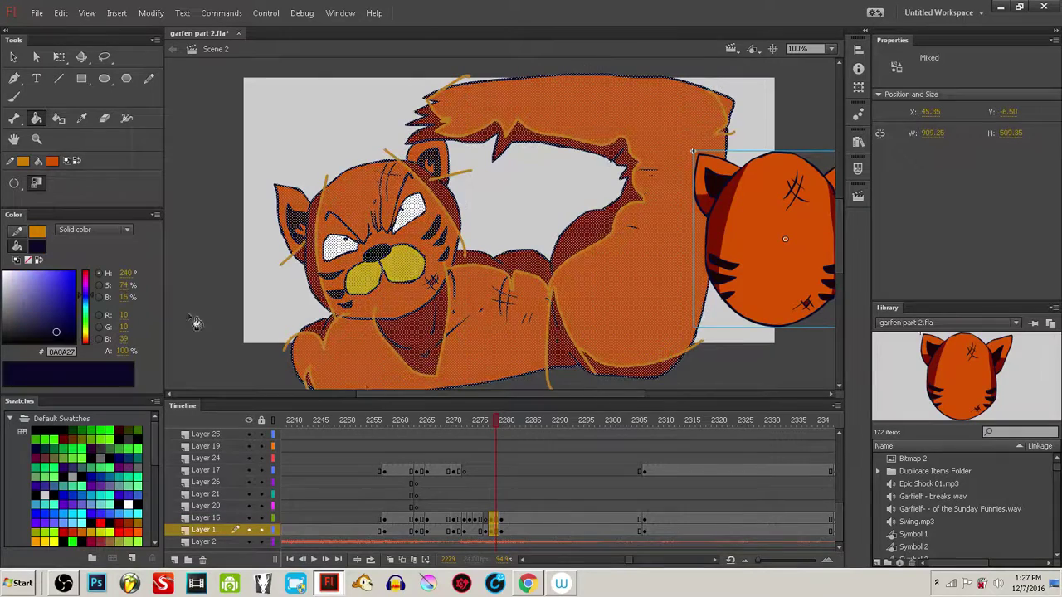
{"action": "left_click", "coordinate": [15, 233]}
{"action": "left_click", "coordinate": [28, 260]}
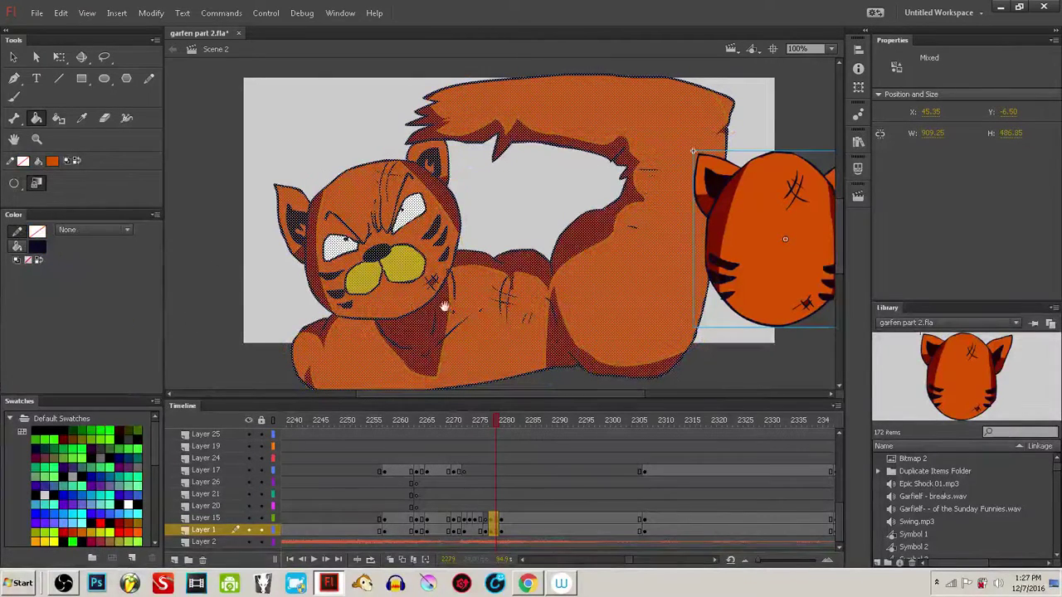
- Deselect all artwork on the frame
{"action": "left_click", "coordinate": [771, 364], "text": "ctrl"}
{"action": "left_click_drag", "start_coordinate": [735, 359], "coordinate": [745, 349]}
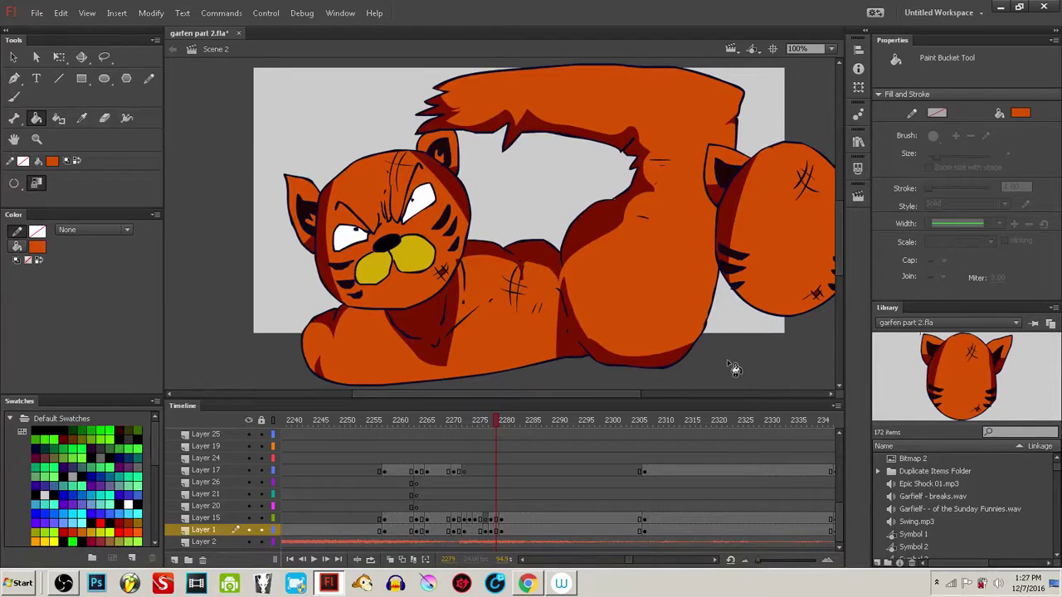
- Switch to the YouTube live dashboard in Chrome and read the newest notification's full comment about the expired demo
{"action": "left_click", "coordinate": [528, 585]}
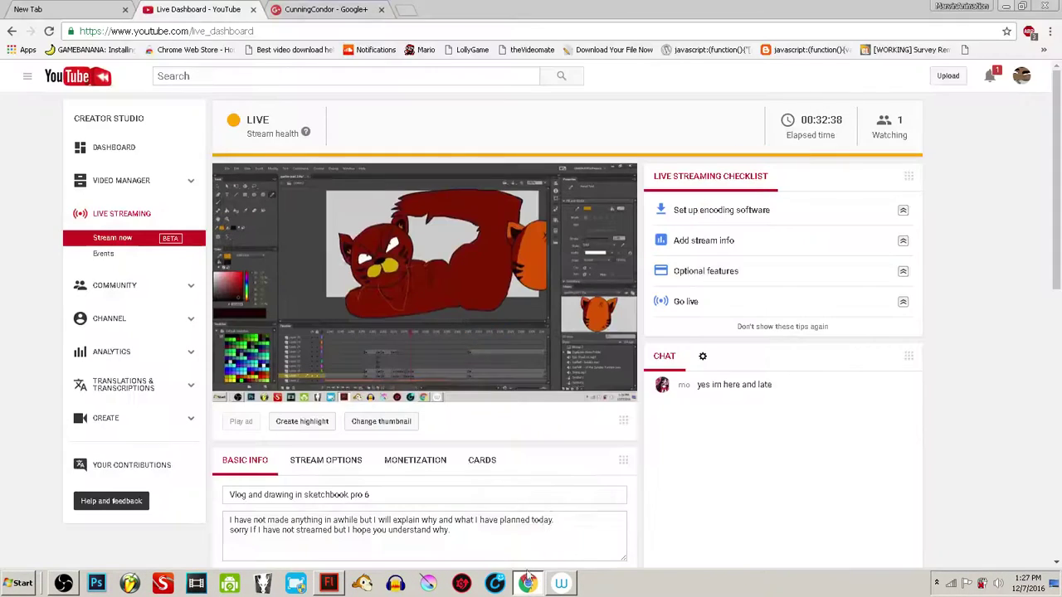
{"action": "left_click", "coordinate": [992, 81]}
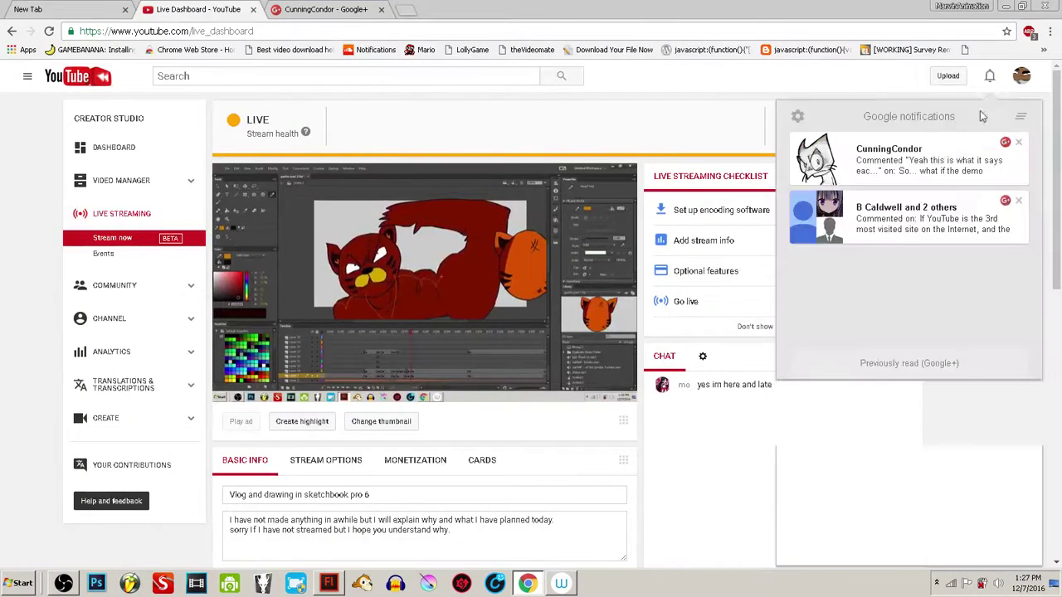
{"action": "left_click", "coordinate": [951, 164]}
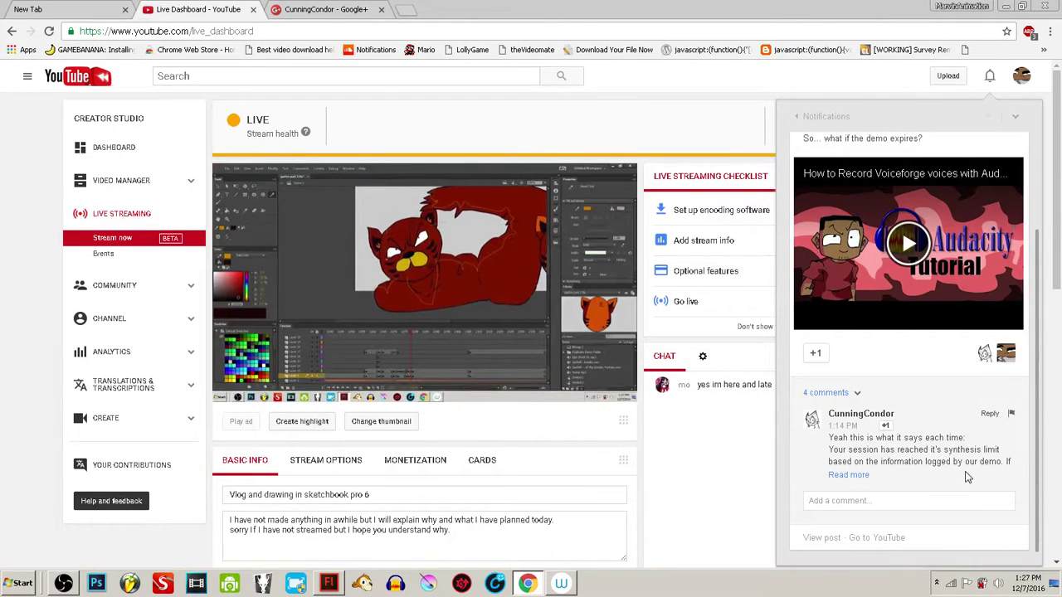
{"action": "left_click", "coordinate": [855, 475]}
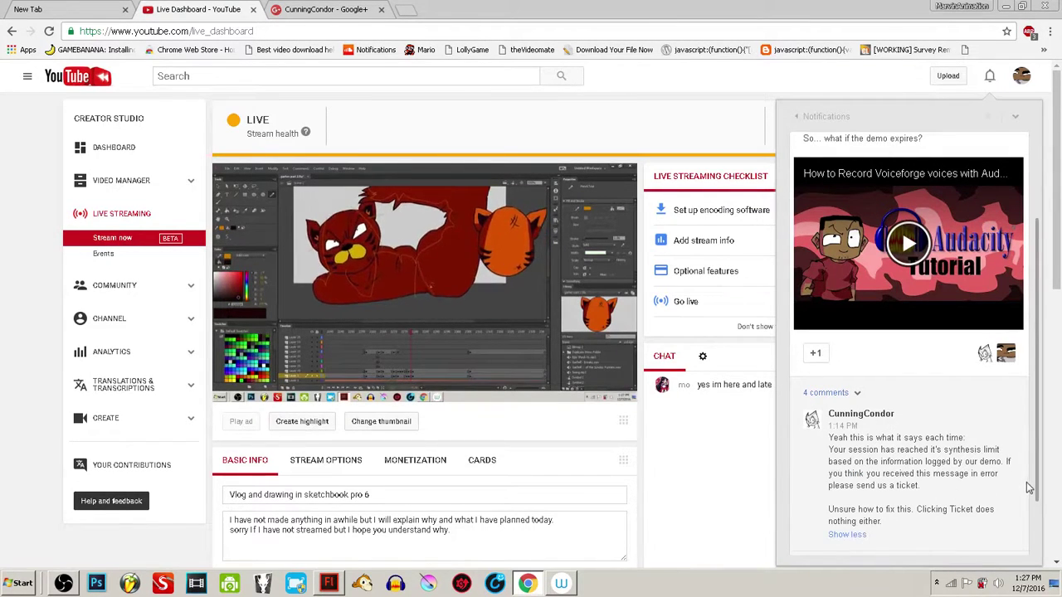
{"action": "left_click_drag", "start_coordinate": [1036, 486], "coordinate": [1037, 535]}
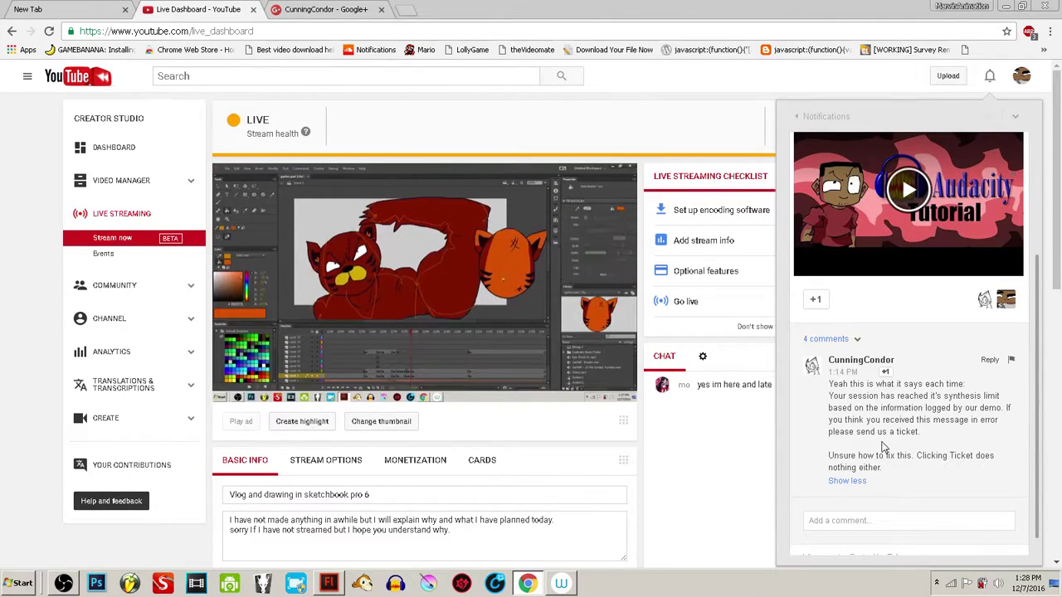
- Post the comment "Restart your PC. let me know if your still having problems." and close the notifications
{"action": "left_click", "coordinate": [858, 519]}
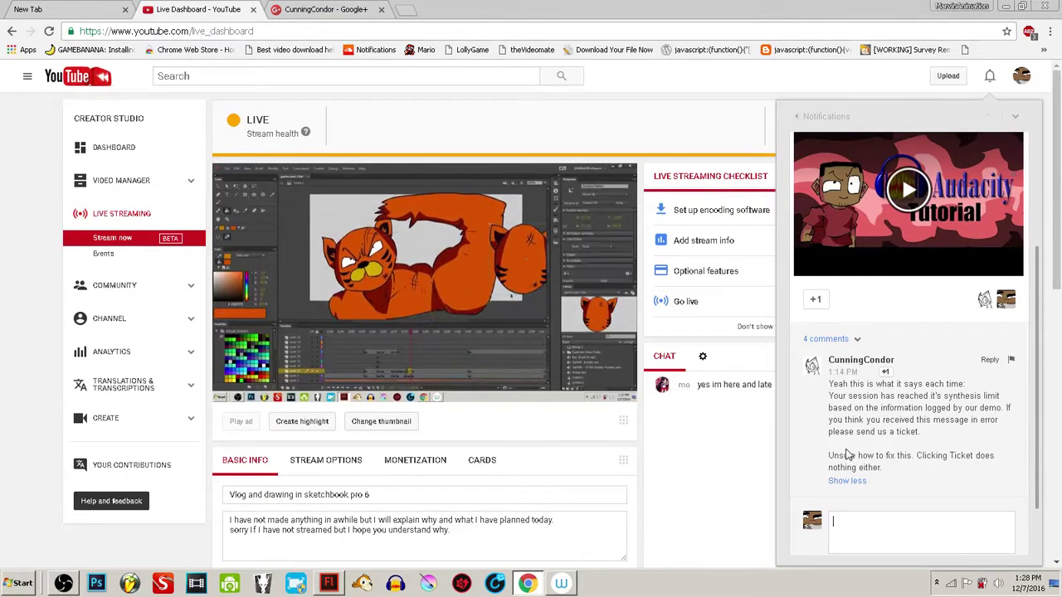
{"action": "type", "text": "Re"}
{"action": "key", "text": "BackSpace"}
{"action": "type", "text": "tart"}
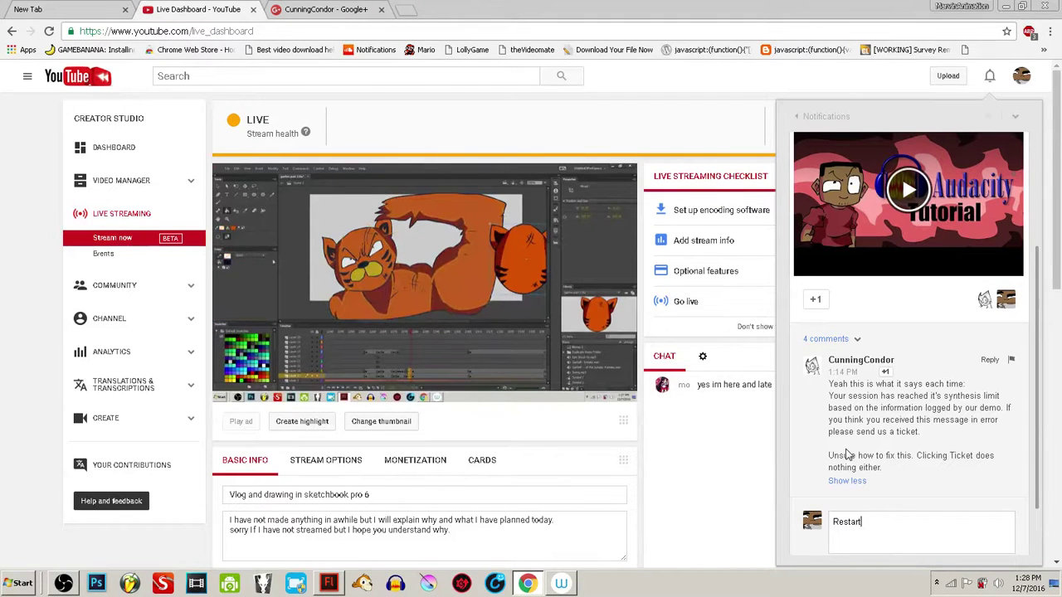
{"action": "type", "text": " your "}
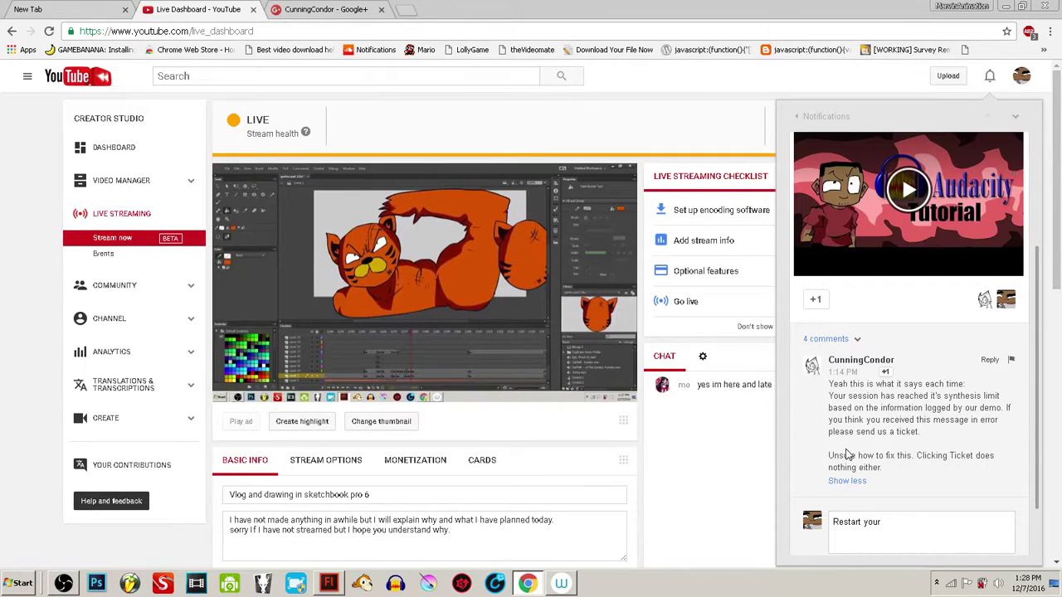
{"action": "type", "text": "PC"}
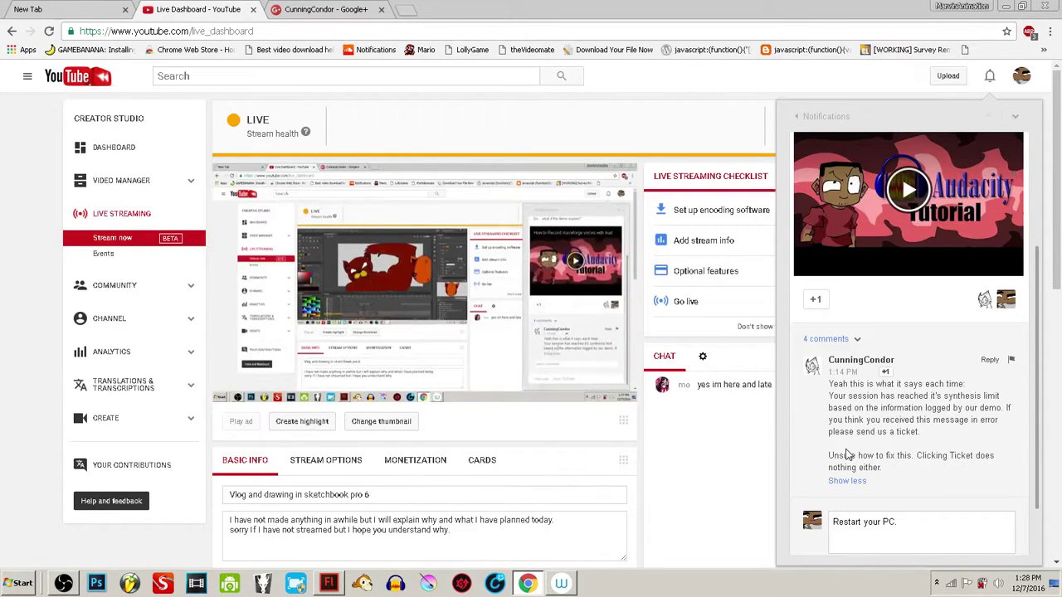
{"action": "type", "text": ". I"}
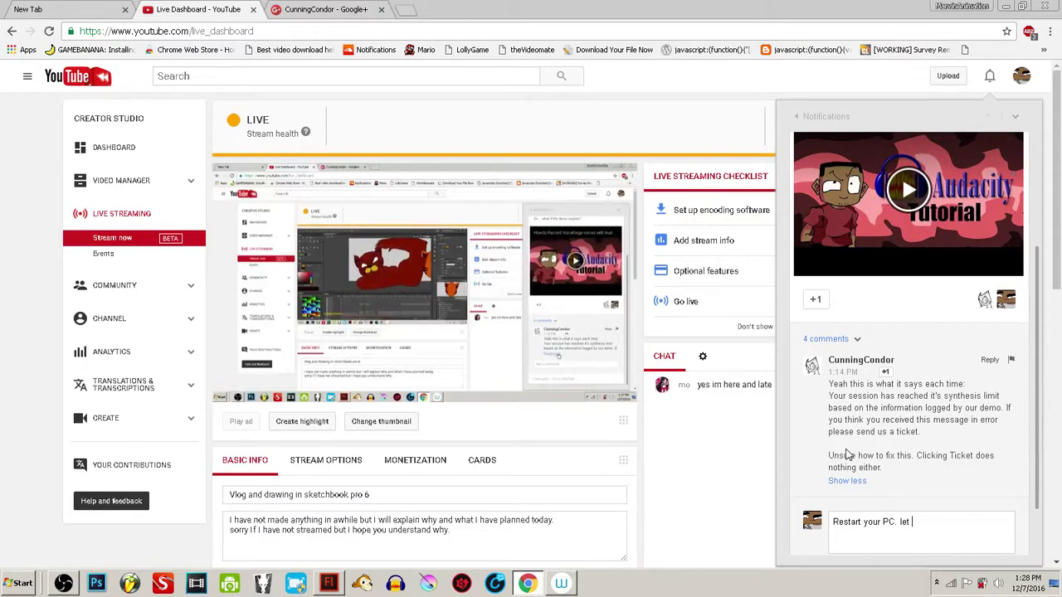
{"action": "type", "text": "et me knoe"}
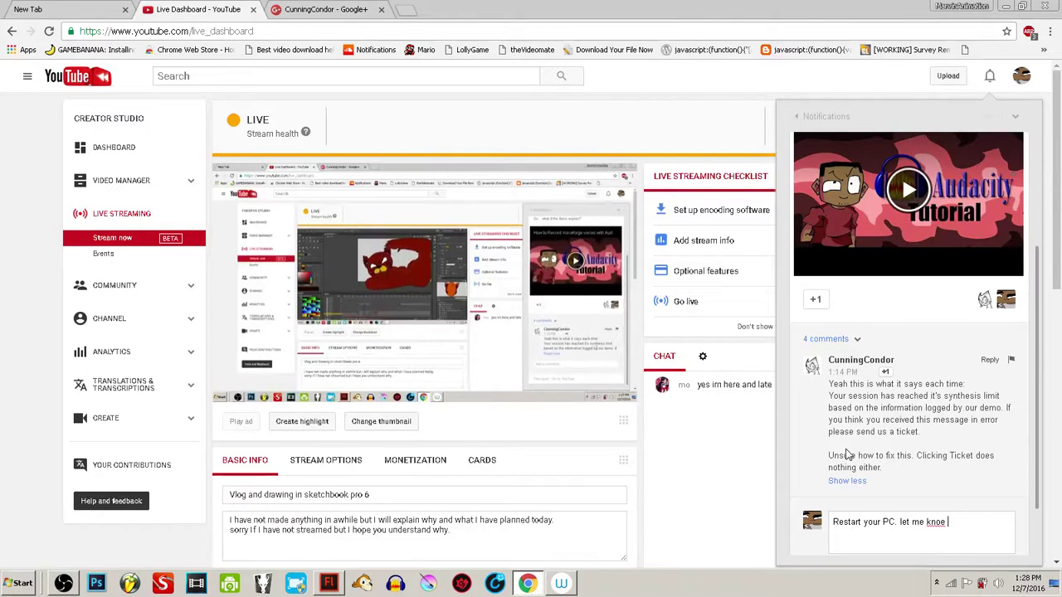
{"action": "key", "text": "BackSpace"}
{"action": "key", "text": "BackSpace"}
{"action": "type", "text": "w if "}
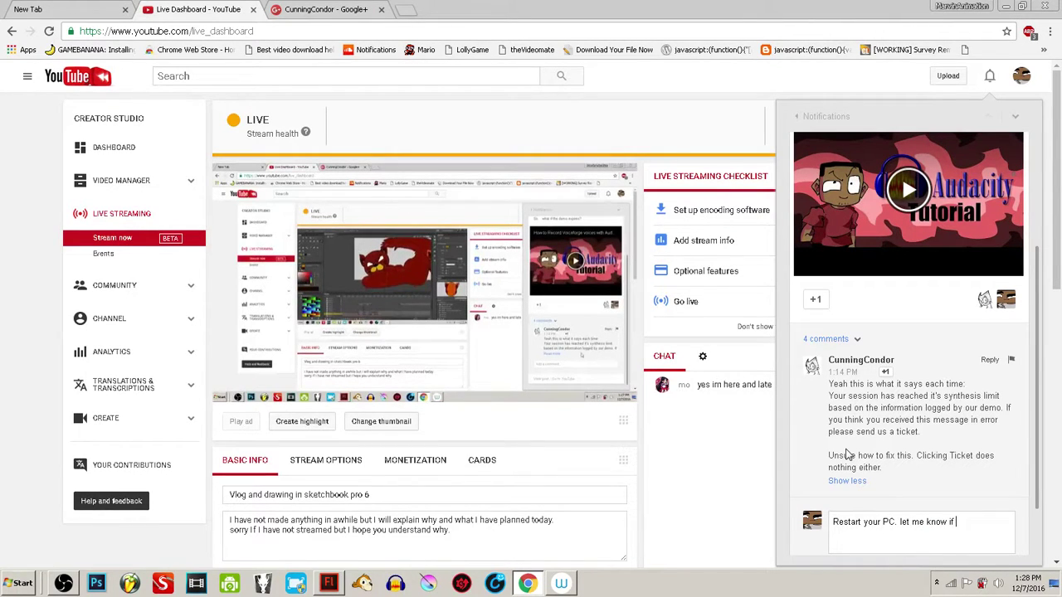
{"action": "type", "text": "your "}
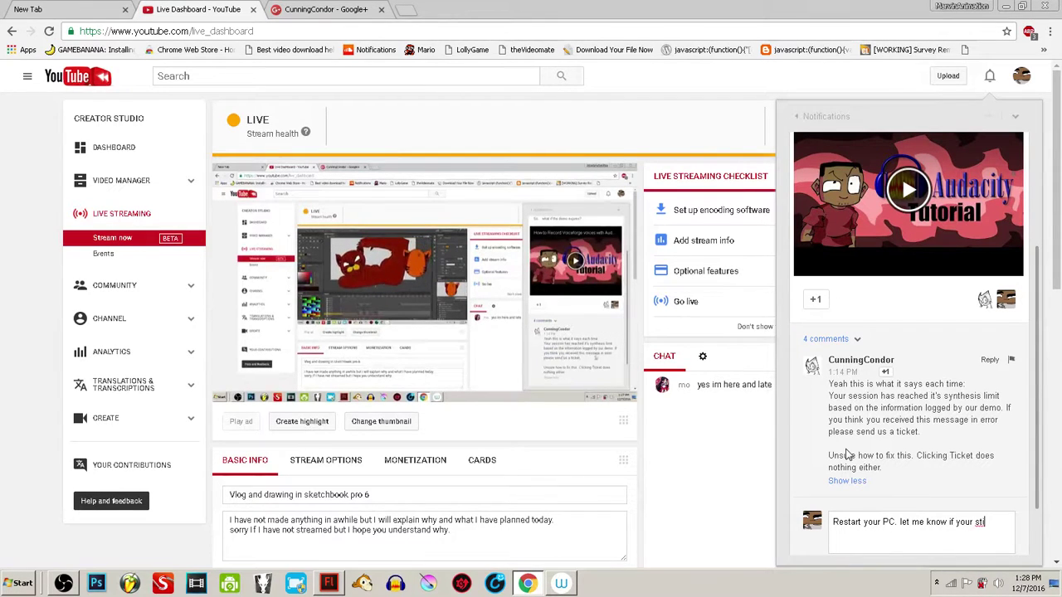
{"action": "type", "text": "still ha"}
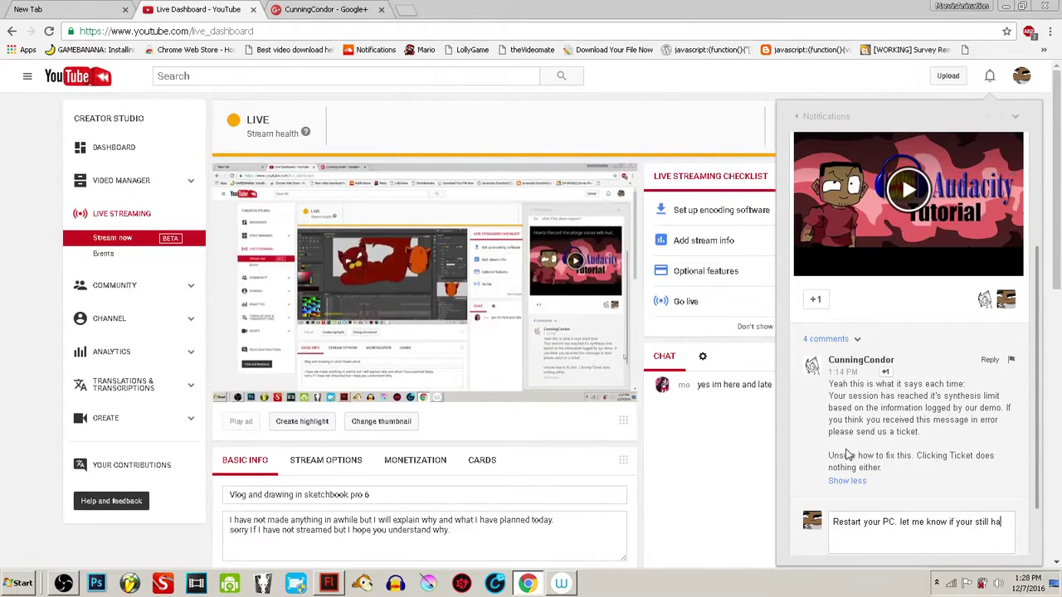
{"action": "type", "text": "ving pro"}
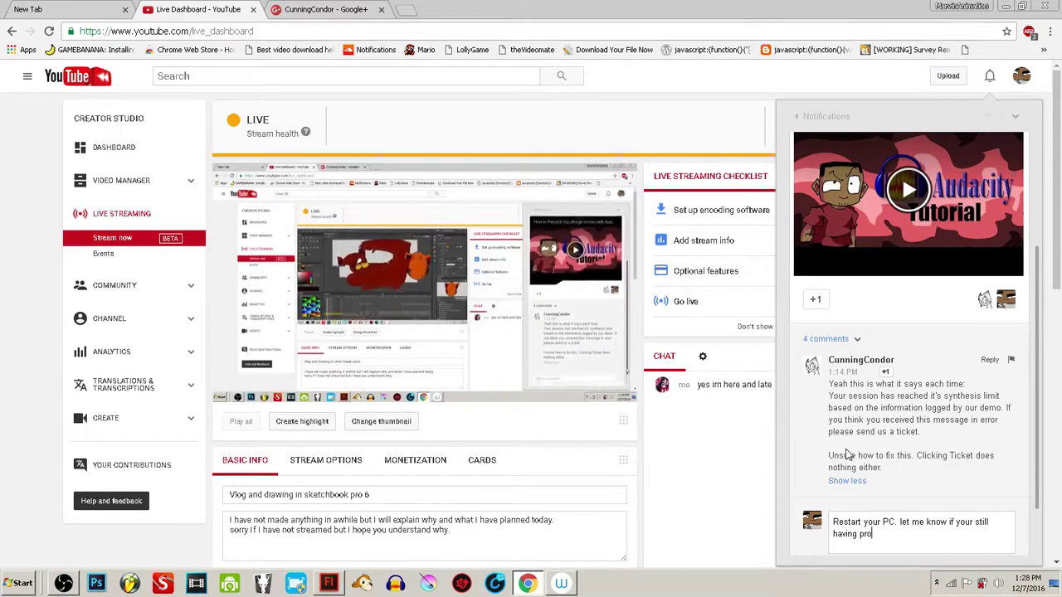
{"action": "type", "text": "blems."}
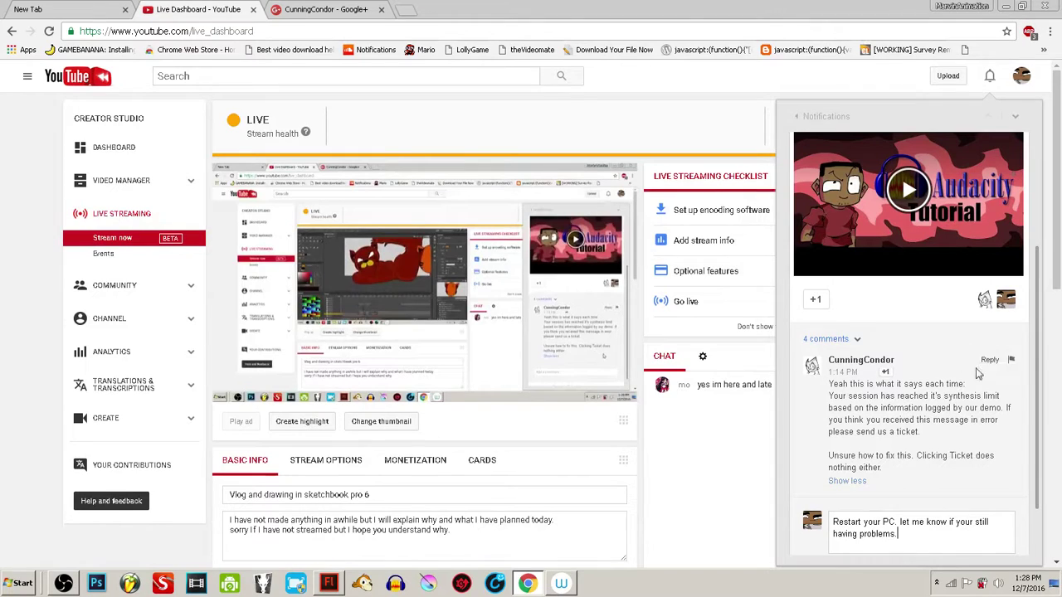
{"action": "scroll", "coordinate": [863, 463], "scroll_direction": "down", "scroll_amount": 1}
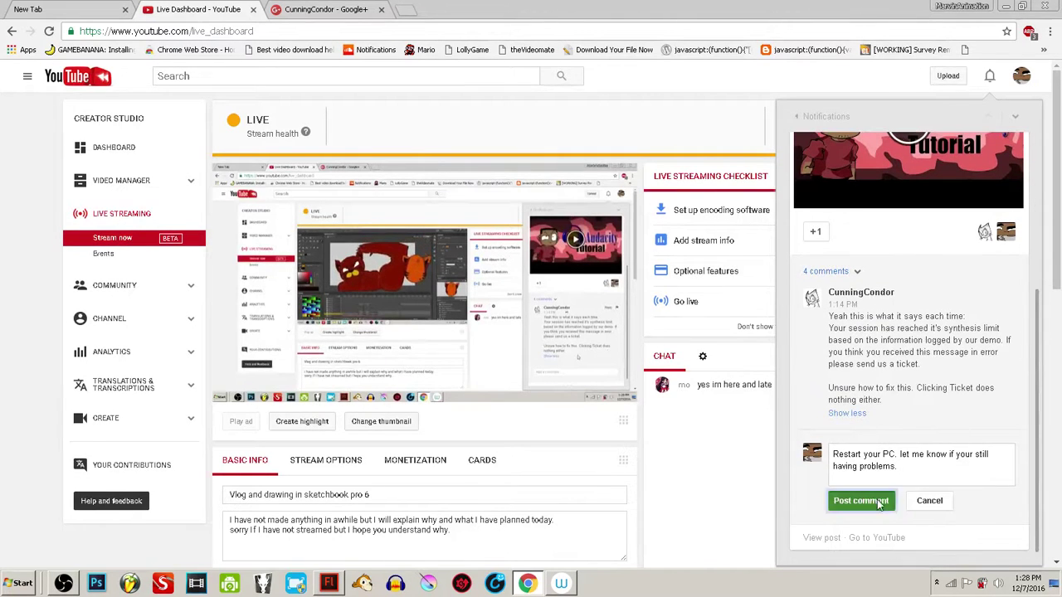
{"action": "left_click", "coordinate": [859, 500]}
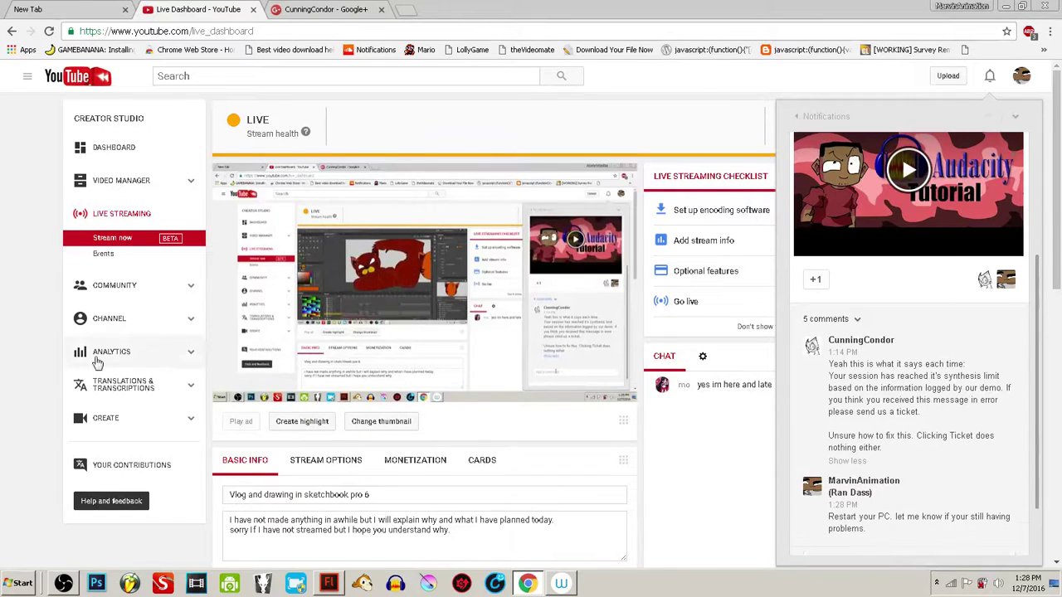
{"action": "left_click", "coordinate": [24, 386]}
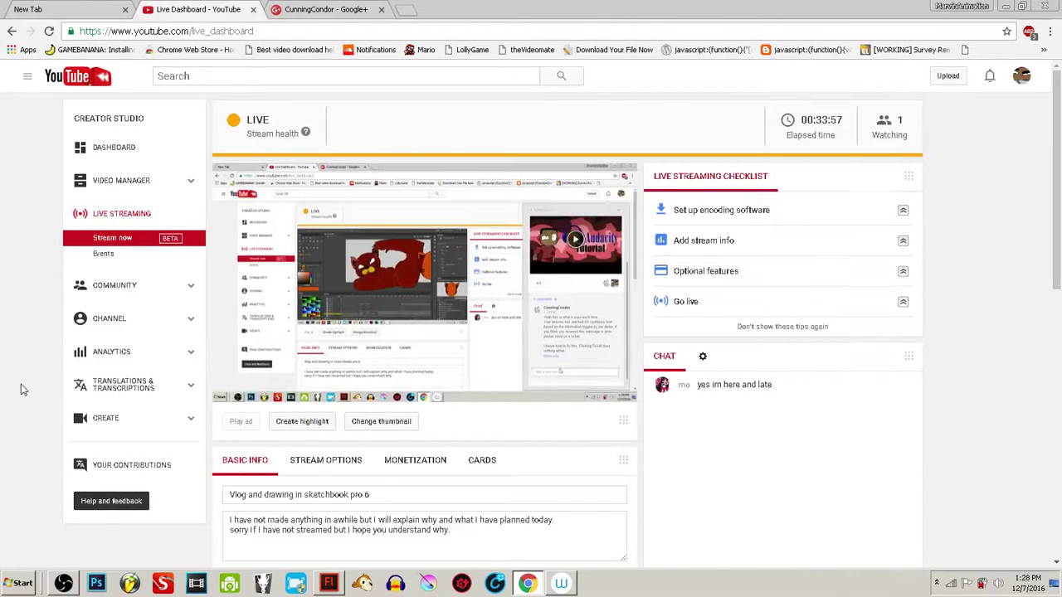
- Switch back to Flash and sample the dark red from the tiger's face shadow on frame 2279 as the fill colour
{"action": "left_click", "coordinate": [330, 584]}
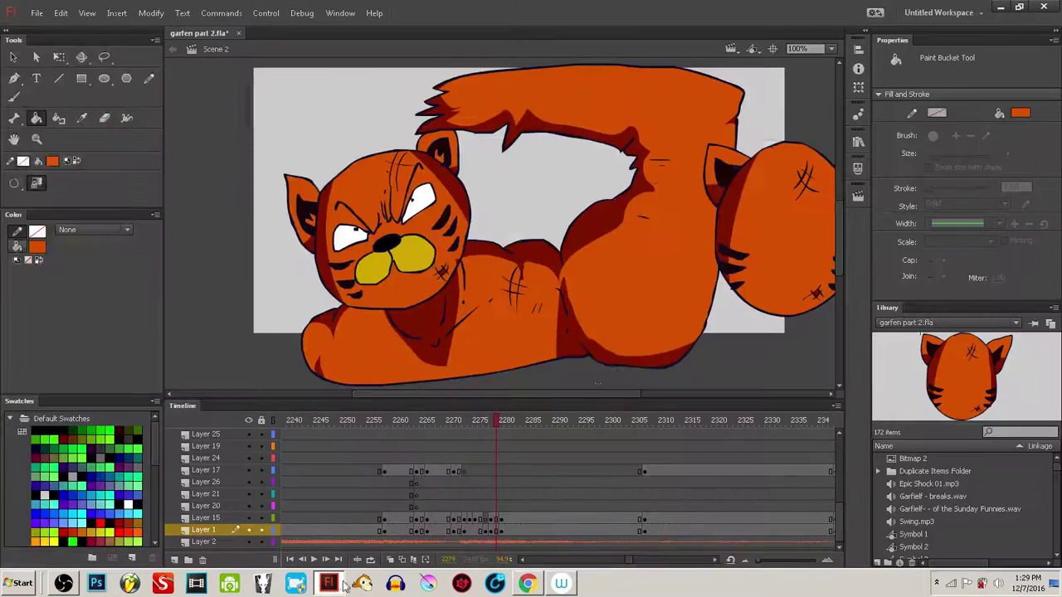
{"action": "left_click", "coordinate": [494, 418]}
{"action": "left_click", "coordinate": [500, 425]}
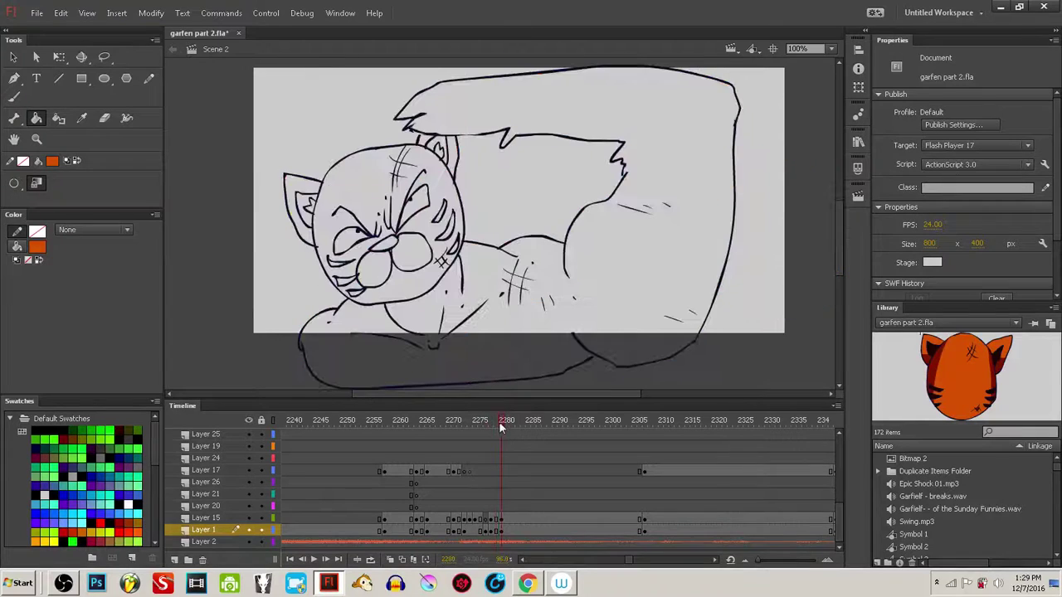
{"action": "left_click", "coordinate": [496, 421]}
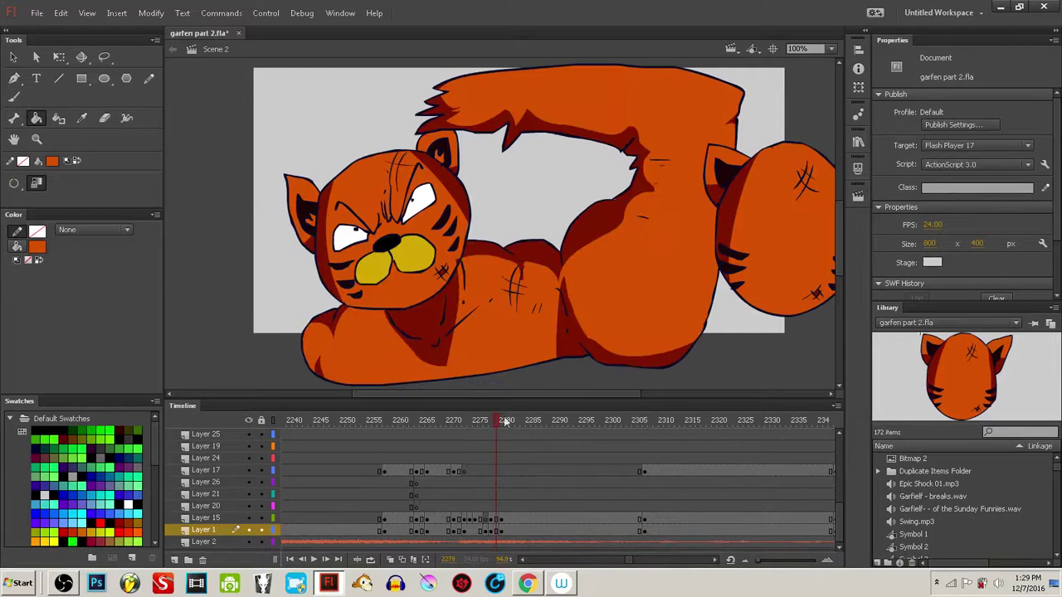
{"action": "key", "text": "i"}
{"action": "left_click", "coordinate": [330, 270]}
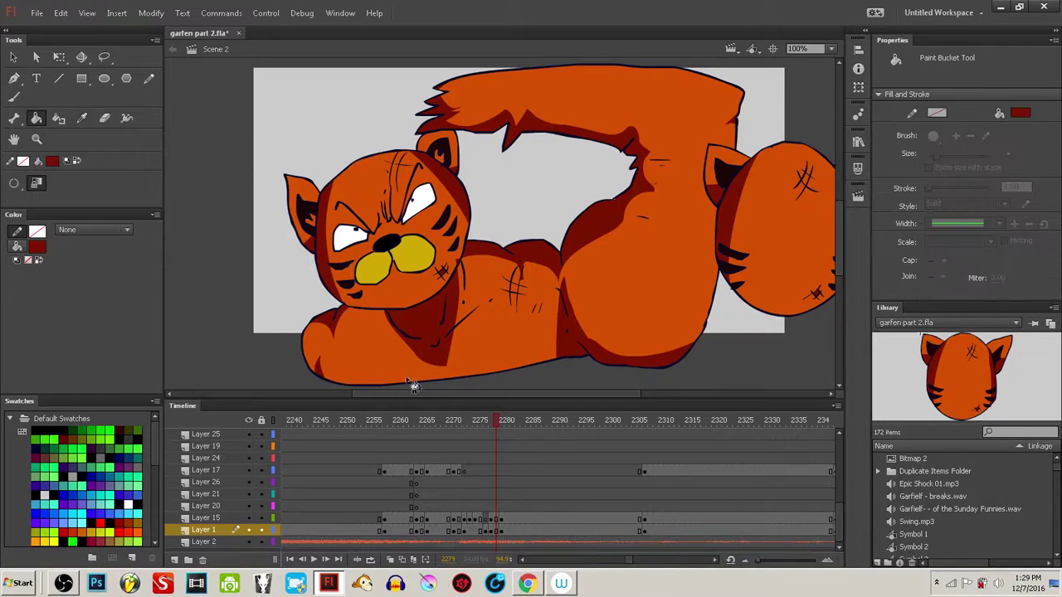
- On frame 2280, fill the tiger's body, front leg and tail with the dark red, including the gap in the torso's stitch marks
{"action": "left_click", "coordinate": [502, 421]}
{"action": "left_click", "coordinate": [500, 333]}
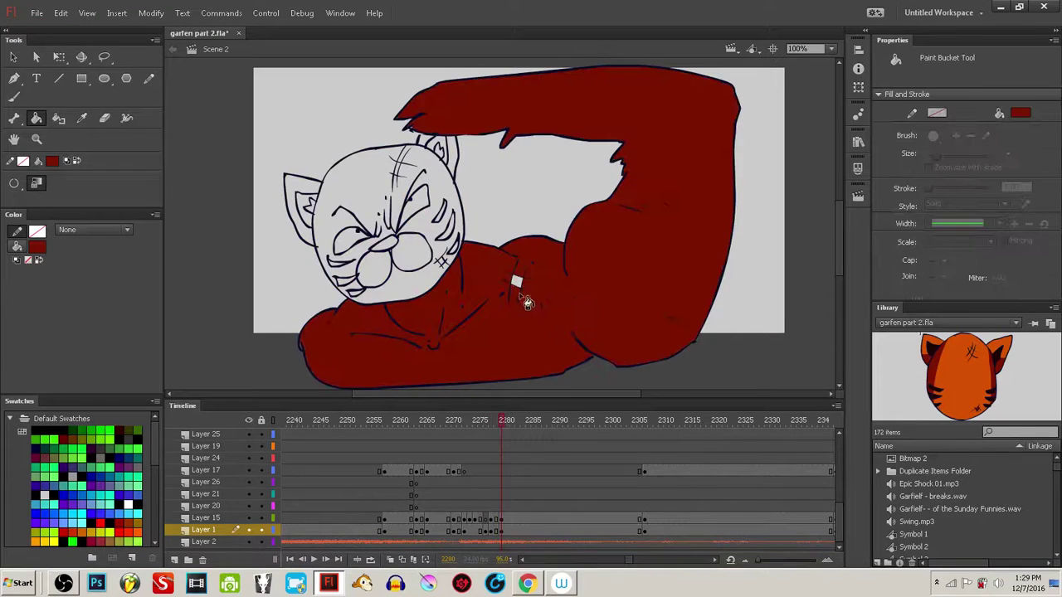
{"action": "left_click", "coordinate": [444, 277]}
{"action": "left_click_drag", "start_coordinate": [479, 273], "coordinate": [487, 290]}
{"action": "key", "text": "ctrl+z"}
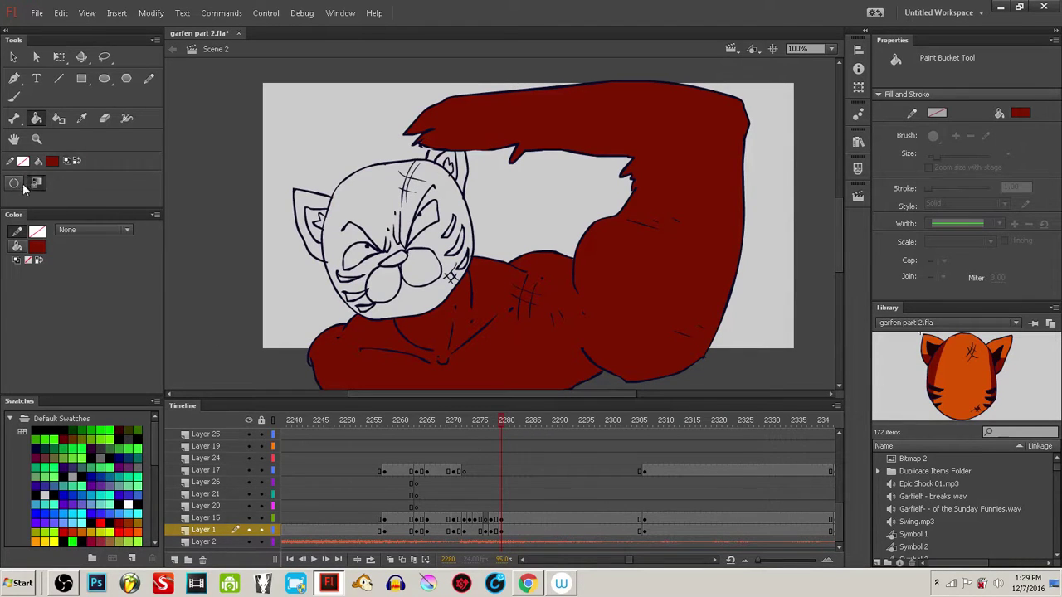
- Fill the tiger's face, the gap in the forehead scar and the outer edge of the ear beneath the tail with dark red
{"action": "left_click", "coordinate": [434, 300]}
{"action": "left_click_drag", "start_coordinate": [401, 313], "coordinate": [421, 323]}
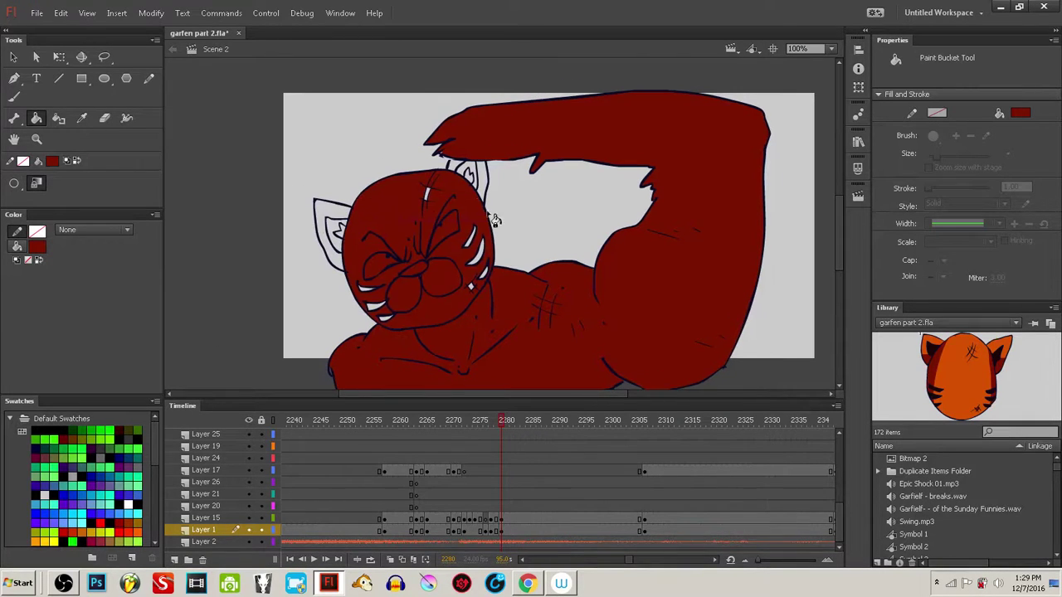
{"action": "left_click", "coordinate": [427, 196]}
{"action": "left_click", "coordinate": [482, 195]}
- Set the Paint Bucket to Close Small Gaps and fill the remaining outer areas of both ears with dark red
{"action": "left_click", "coordinate": [13, 183]}
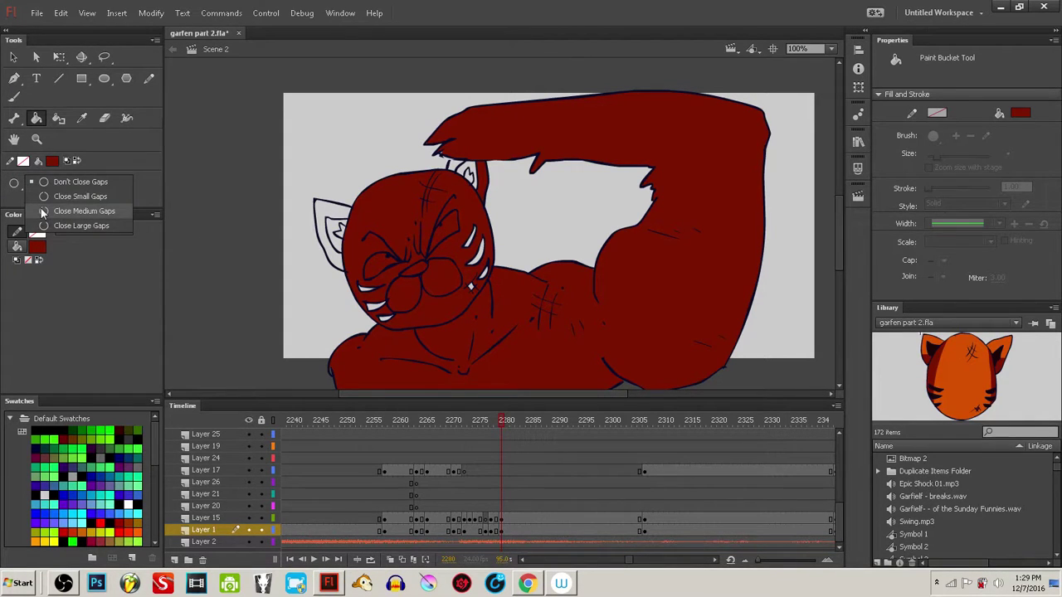
{"action": "left_click", "coordinate": [50, 197]}
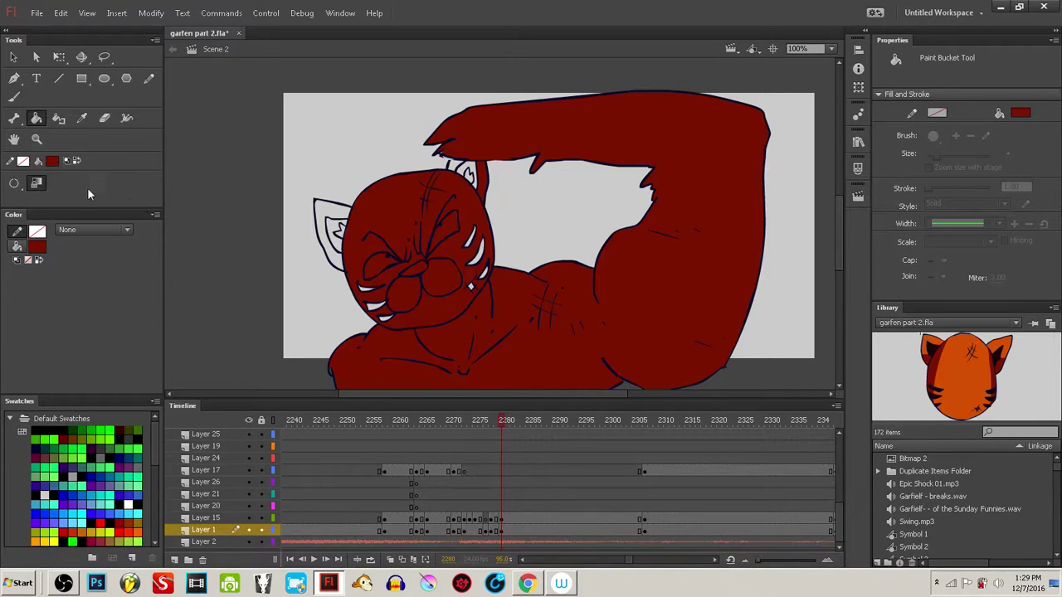
{"action": "left_click", "coordinate": [452, 166]}
{"action": "left_click", "coordinate": [340, 215]}
{"action": "left_click_drag", "start_coordinate": [368, 283], "coordinate": [391, 275]}
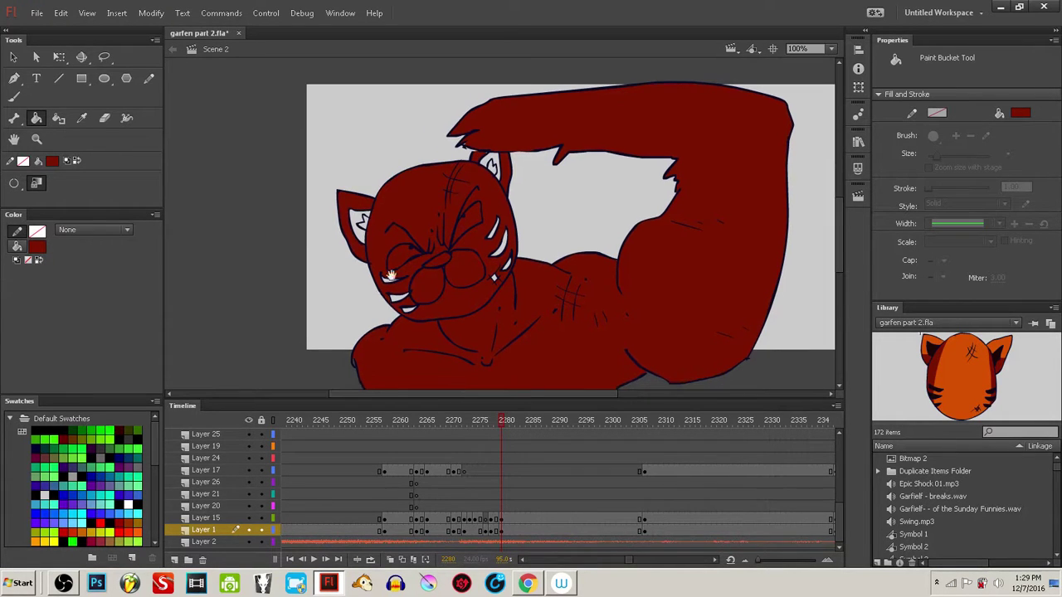
- Sample the near-black ear colour from the orange reference head and fill the cat's right-hand inner ear with it
{"action": "left_click_drag", "start_coordinate": [950, 381], "coordinate": [772, 332]}
{"action": "left_click", "coordinate": [819, 342]}
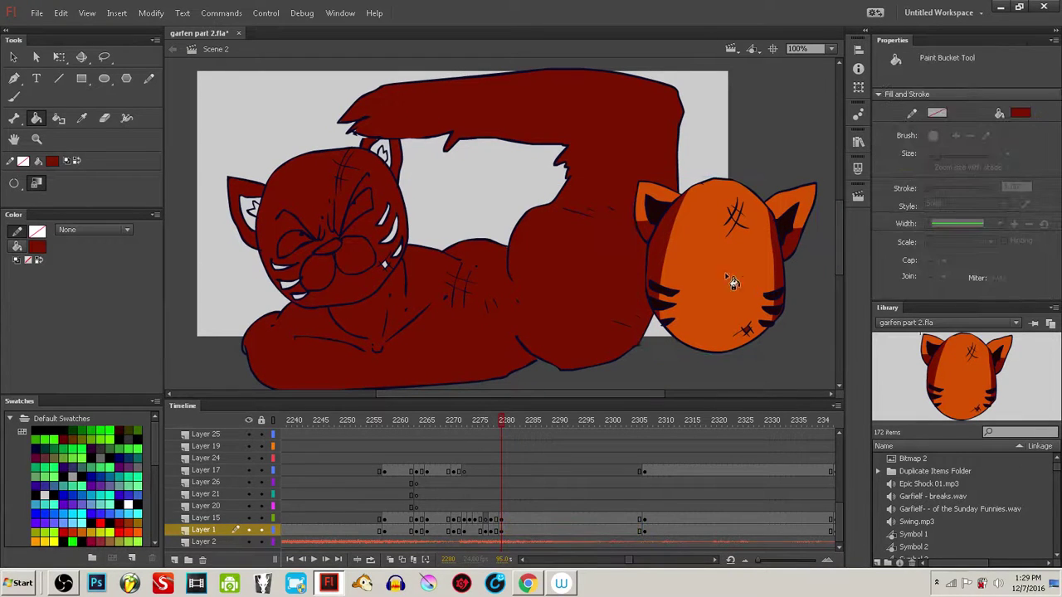
{"action": "key", "text": "i"}
{"action": "left_click", "coordinate": [655, 222]}
{"action": "left_click_drag", "start_coordinate": [610, 239], "coordinate": [679, 273]}
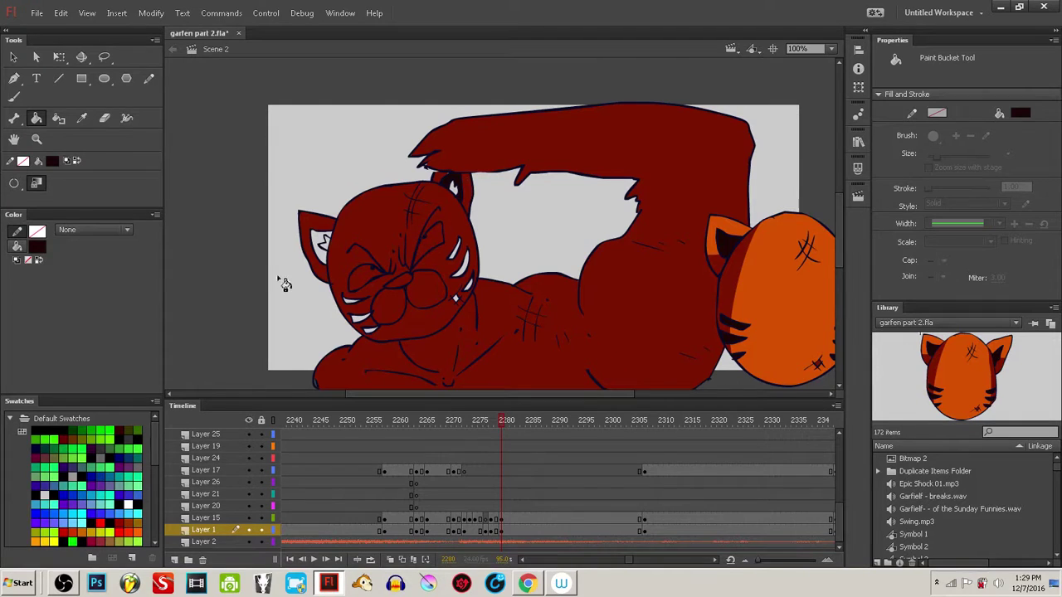
- Fill the cat's left-hand inner ear with the near-black sampled from the reference head's ear
{"action": "key", "text": "i"}
{"action": "left_click", "coordinate": [458, 225]}
{"action": "key", "text": "b"}
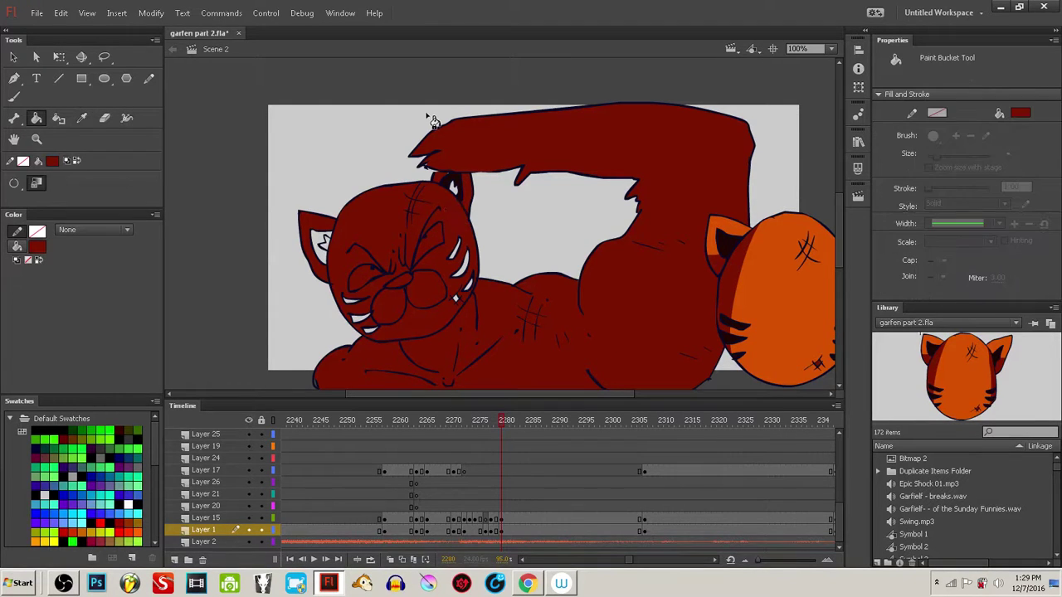
{"action": "left_click", "coordinate": [60, 185]}
{"action": "left_click", "coordinate": [95, 212]}
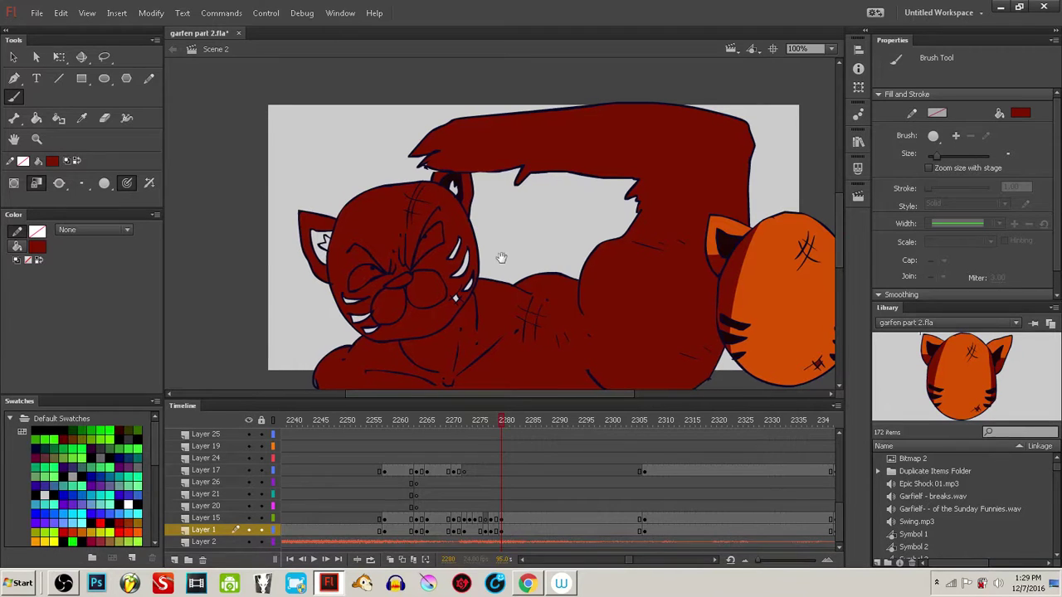
{"action": "key", "text": "i"}
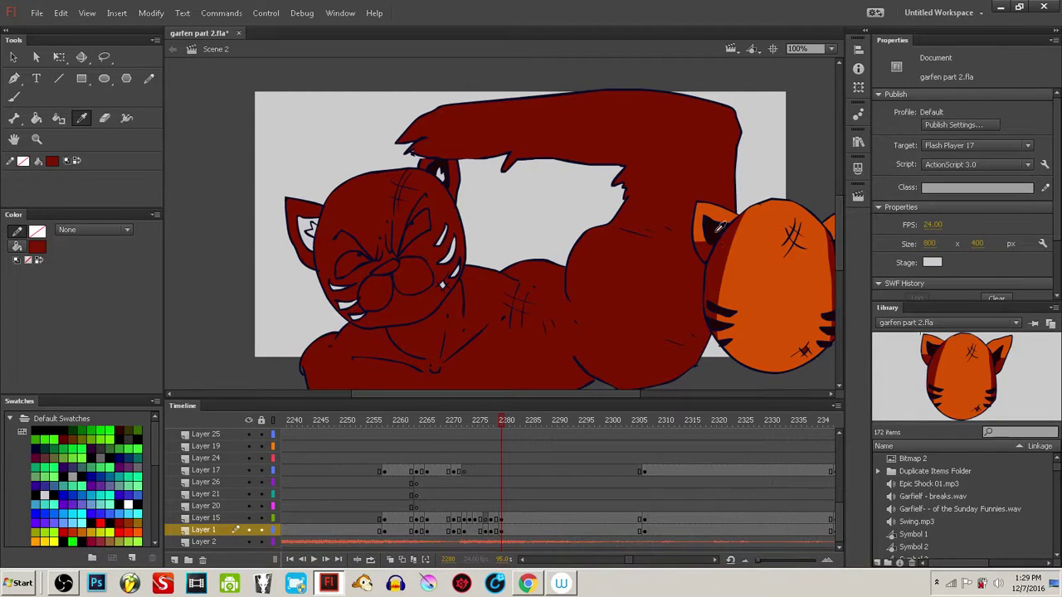
{"action": "left_click", "coordinate": [718, 226]}
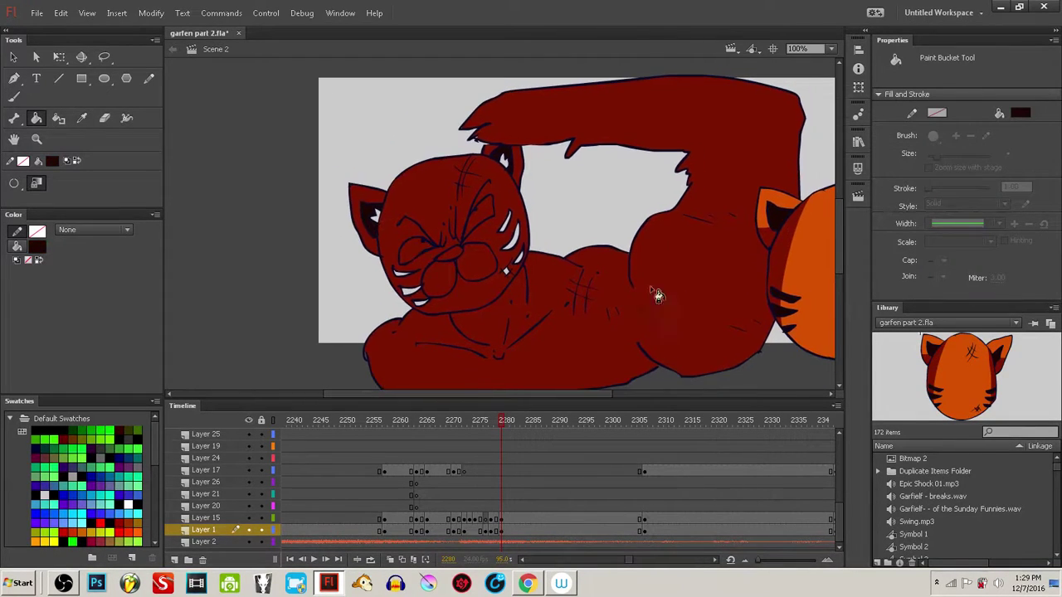
{"action": "left_click_drag", "start_coordinate": [647, 346], "coordinate": [597, 332]}
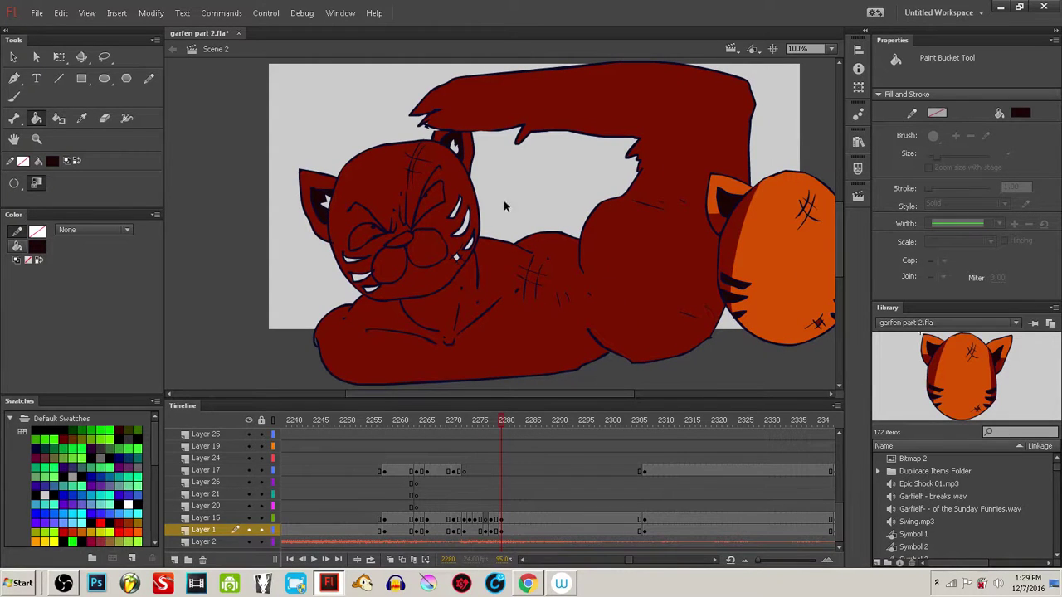
- Sample the black nose colour from the finished drawing in frame 2279 and fill the dark red cat's nose on Layer 15
{"action": "left_click", "coordinate": [435, 235], "text": "ctrl"}
{"action": "left_click", "coordinate": [540, 172], "text": "ctrl"}
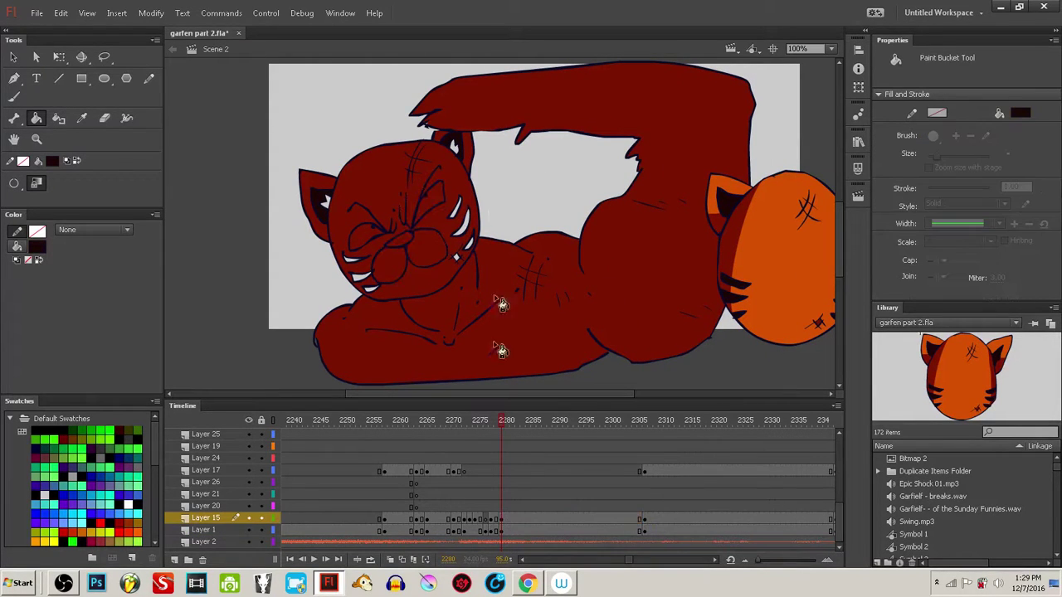
{"action": "left_click", "coordinate": [496, 423]}
{"action": "key", "text": "i"}
{"action": "left_click", "coordinate": [404, 242]}
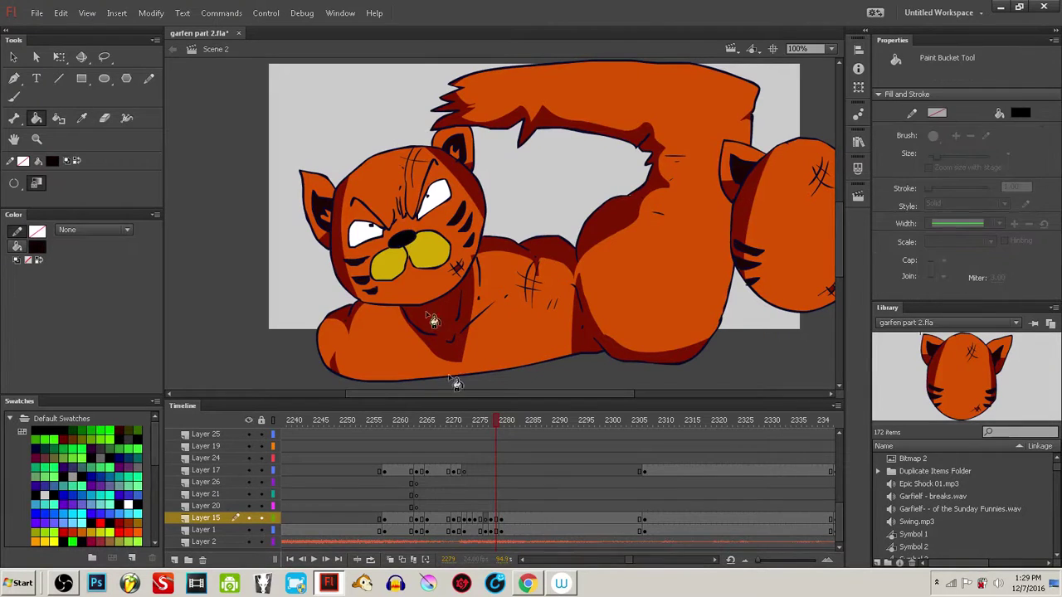
{"action": "mouse_move", "coordinate": [498, 425]}
{"action": "left_mouse_down"}
{"action": "mouse_move", "coordinate": [513, 423]}
{"action": "mouse_move", "coordinate": [496, 423]}
{"action": "left_mouse_up"}
{"action": "left_click", "coordinate": [413, 247]}
- Sample the yellow muzzle colour from frame 2279 and fill both muzzle pads with it in frame 2281
{"action": "key", "text": "i"}
{"action": "left_click", "coordinate": [435, 250]}
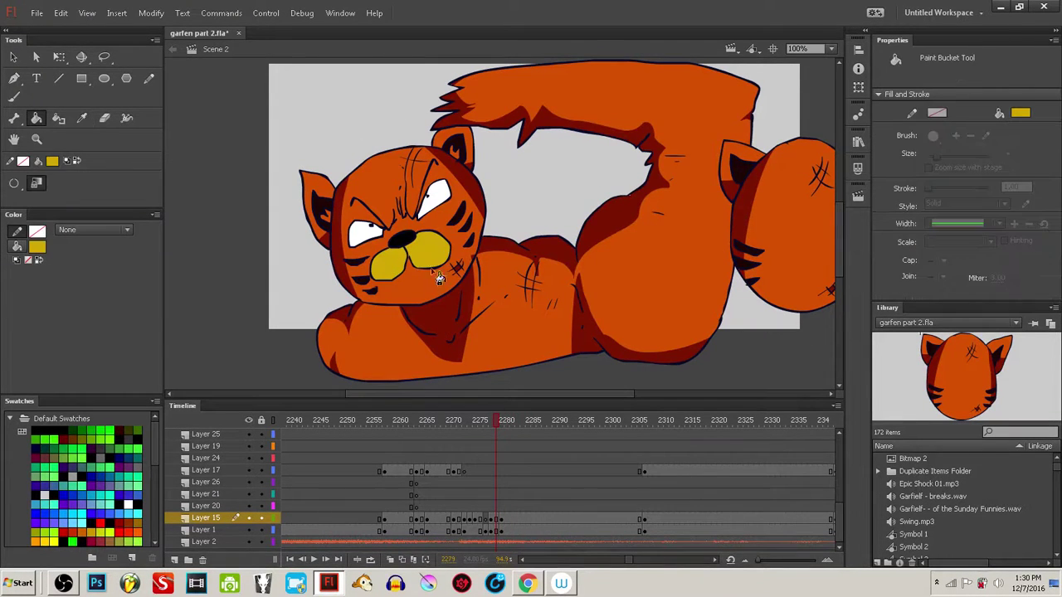
{"action": "left_click", "coordinate": [506, 422]}
{"action": "left_click", "coordinate": [435, 250]}
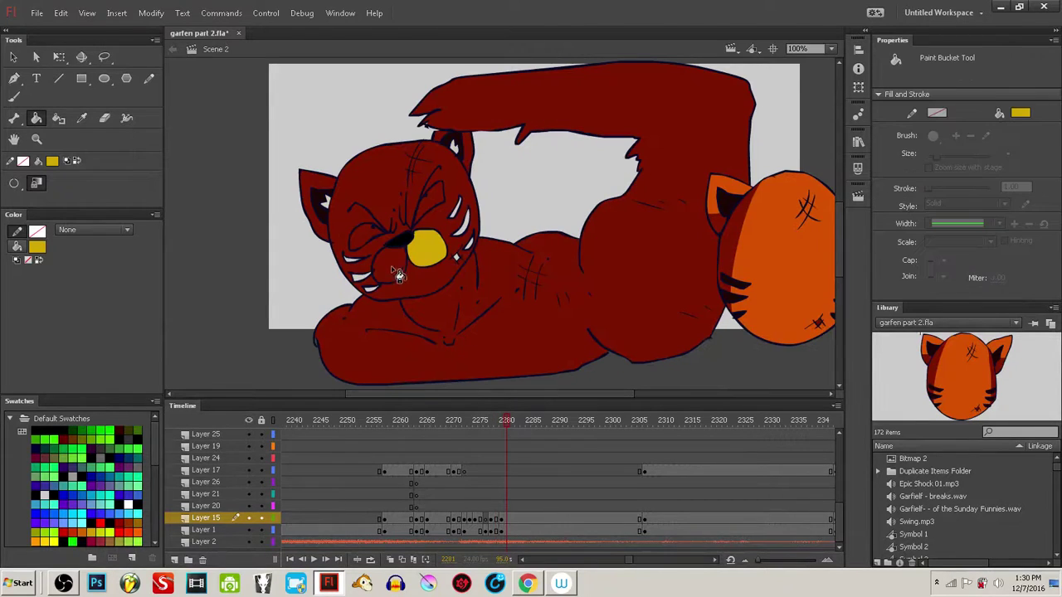
{"action": "left_click", "coordinate": [396, 264]}
- Fill the small white gap in the cheek's cross mark with dark red and all cheek stripes with near-black sampled from the ear
{"action": "key", "text": "i"}
{"action": "left_click", "coordinate": [446, 275]}
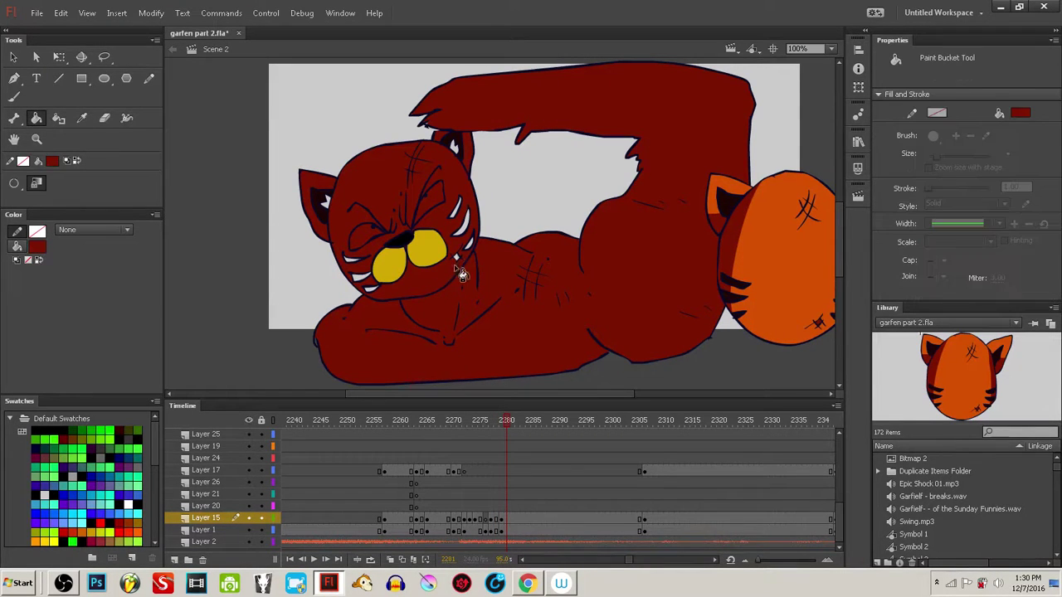
{"action": "key", "text": "i"}
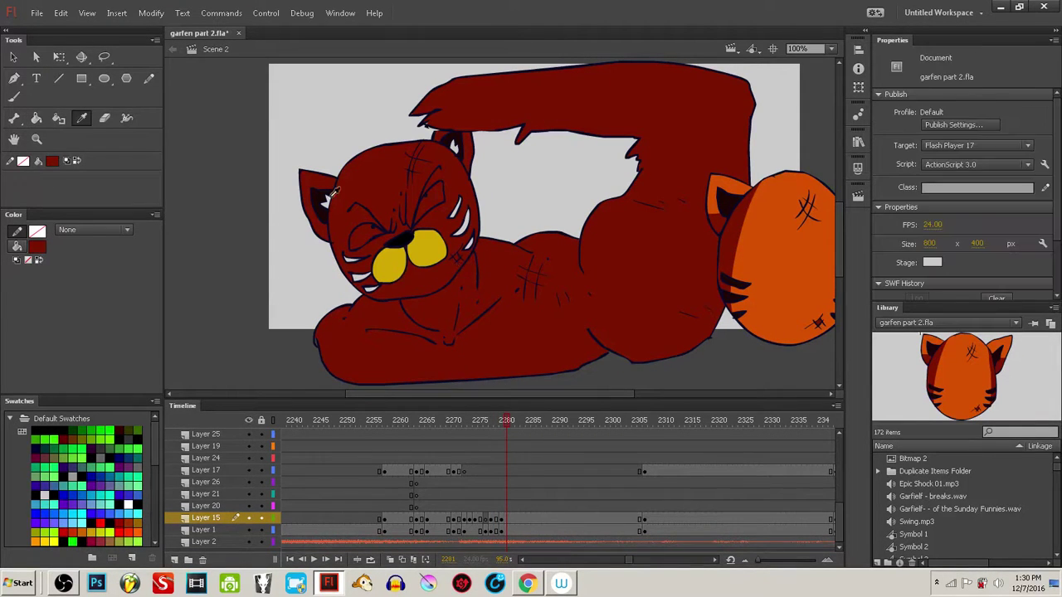
{"action": "left_click", "coordinate": [323, 195]}
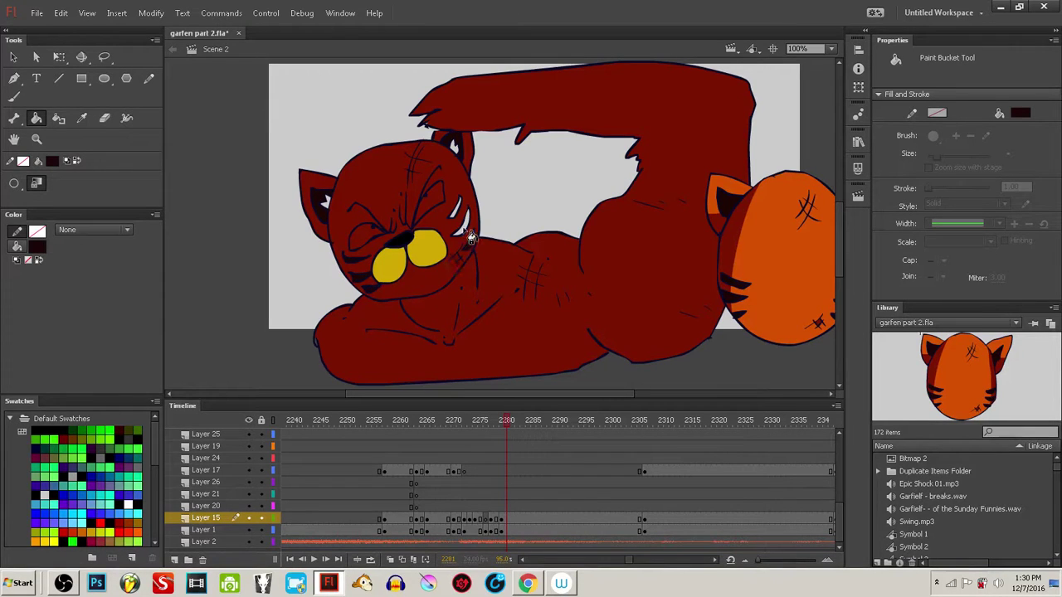
{"action": "left_click_drag", "start_coordinate": [498, 220], "coordinate": [469, 232]}
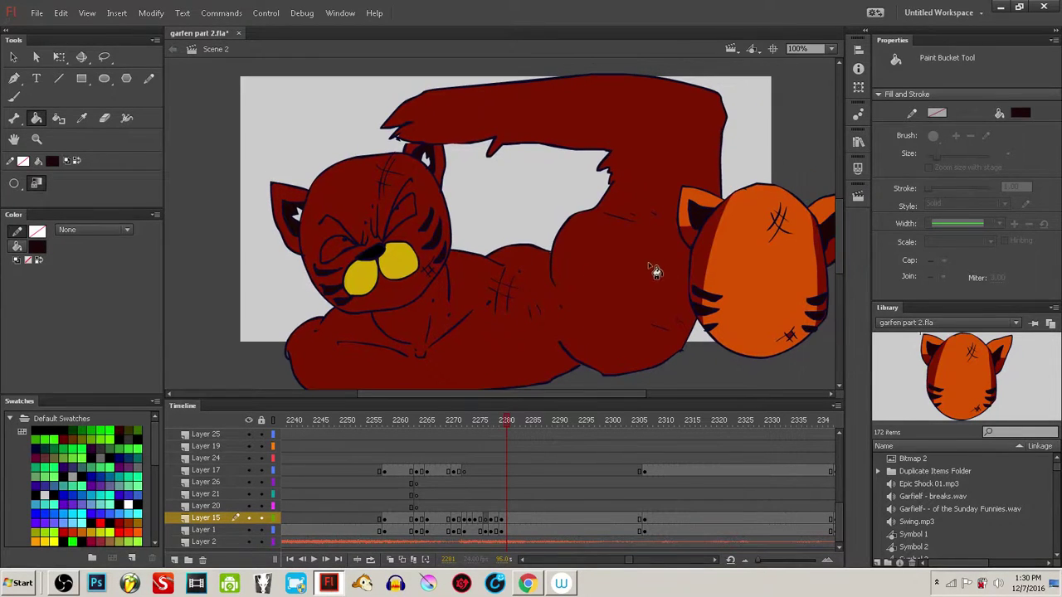
- Sample the orange from the reference head and fill the white tufts inside both of the cat's ears
{"action": "key", "text": "i"}
{"action": "left_click", "coordinate": [713, 261]}
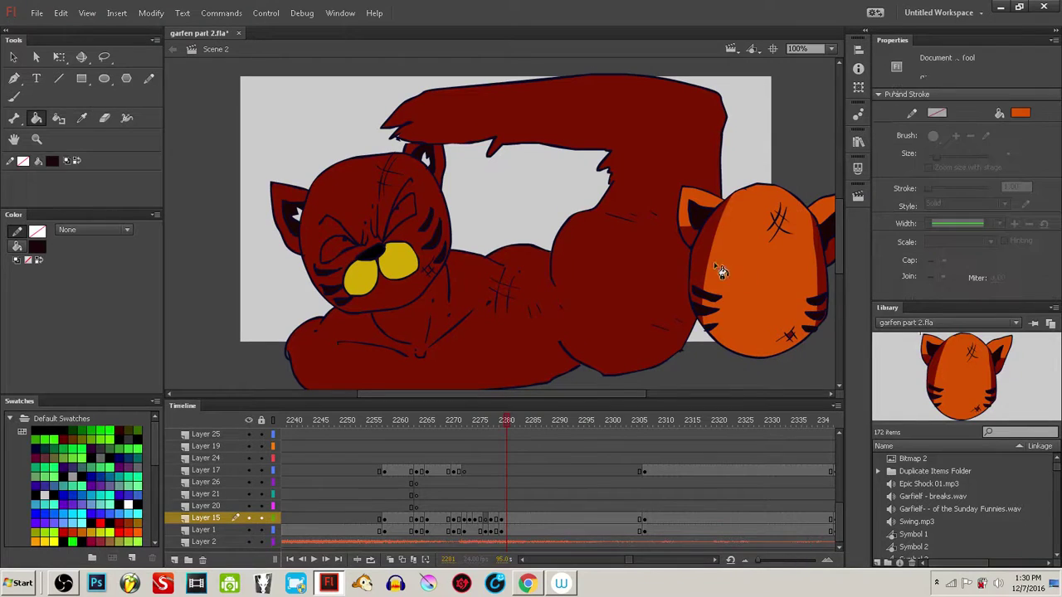
{"action": "left_click", "coordinate": [297, 216]}
{"action": "left_click", "coordinate": [430, 165]}
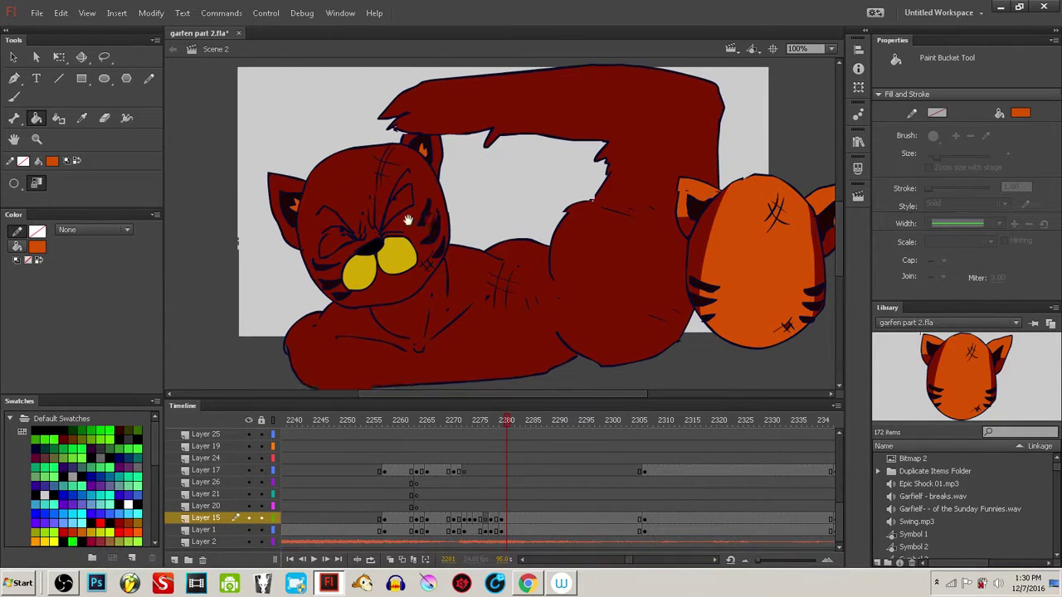
{"action": "scroll", "coordinate": [428, 222], "scroll_direction": "down", "scroll_amount": 1}
- Set the fill colour to white (FFFFFF) and fill both of the cat's eyes
{"action": "left_click", "coordinate": [17, 248]}
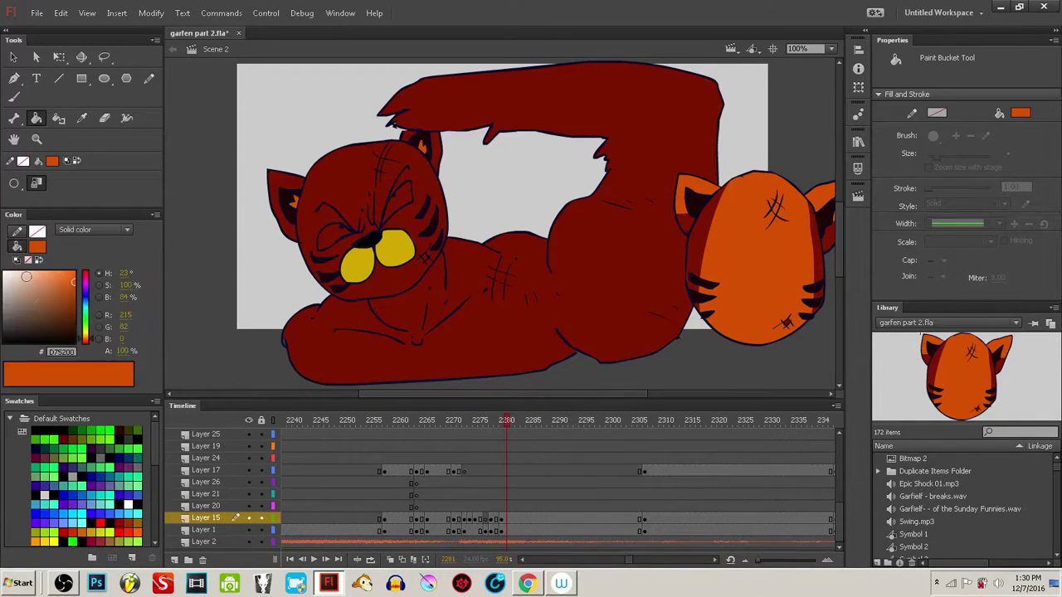
{"action": "left_click_drag", "start_coordinate": [22, 274], "coordinate": [4, 250]}
{"action": "left_click", "coordinate": [353, 225], "text": "ctrl"}
{"action": "left_click", "coordinate": [451, 197], "text": "ctrl"}
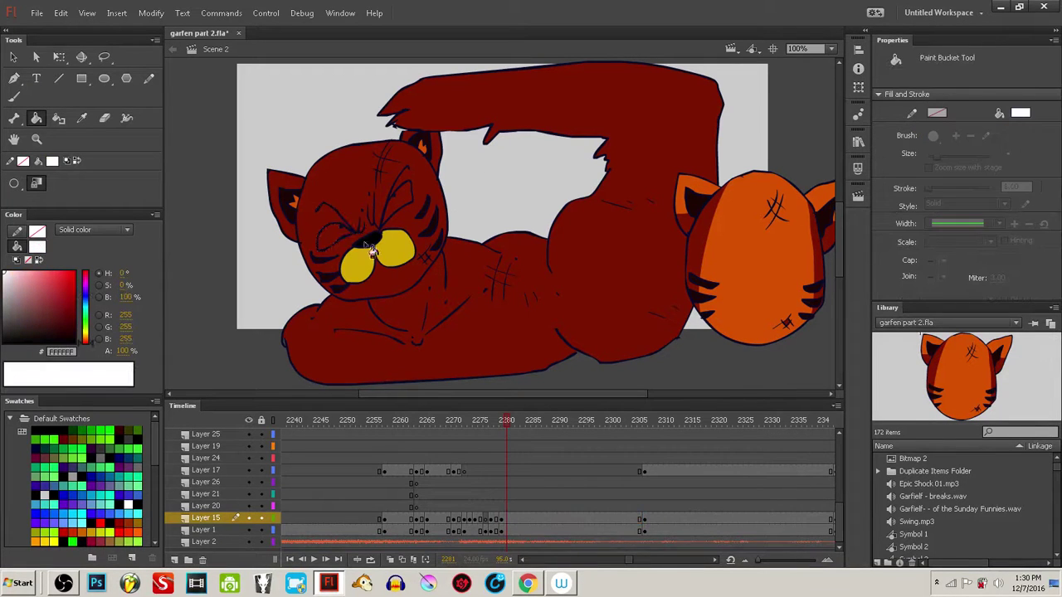
{"action": "left_click", "coordinate": [335, 234]}
{"action": "left_click", "coordinate": [406, 202]}
{"action": "mouse_move", "coordinate": [504, 419]}
{"action": "left_mouse_down"}
{"action": "mouse_move", "coordinate": [493, 420]}
{"action": "mouse_move", "coordinate": [523, 421]}
{"action": "mouse_move", "coordinate": [506, 426]}
{"action": "left_mouse_up"}
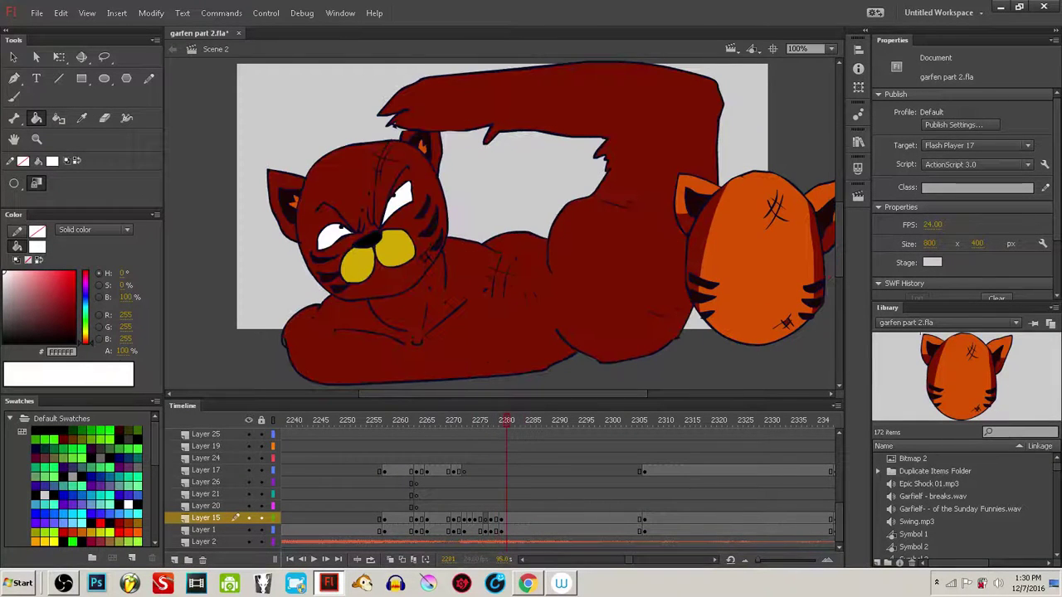
- Draw orange pencil shading lines on Layer 1 across both ears and down both sides of the cat's head
{"action": "left_click", "coordinate": [433, 196], "text": "ctrl"}
{"action": "left_click", "coordinate": [478, 184], "text": "ctrl"}
{"action": "key", "text": "y"}
{"action": "mouse_move", "coordinate": [435, 178]}
{"action": "left_mouse_down"}
{"action": "mouse_move", "coordinate": [464, 199]}
{"action": "mouse_move", "coordinate": [459, 214]}
{"action": "left_mouse_up"}
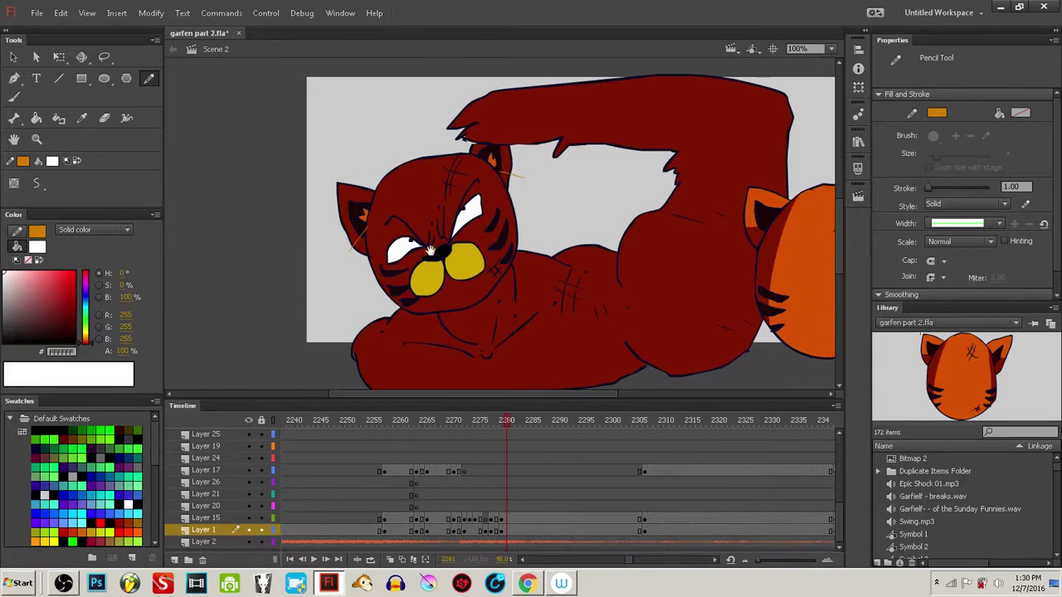
{"action": "left_click_drag", "start_coordinate": [429, 249], "coordinate": [419, 232]}
{"action": "left_click_drag", "start_coordinate": [507, 423], "coordinate": [506, 423]}
{"action": "mouse_move", "coordinate": [378, 154]}
{"action": "left_mouse_down"}
{"action": "mouse_move", "coordinate": [376, 222]}
{"action": "mouse_move", "coordinate": [396, 314]}
{"action": "left_mouse_up"}
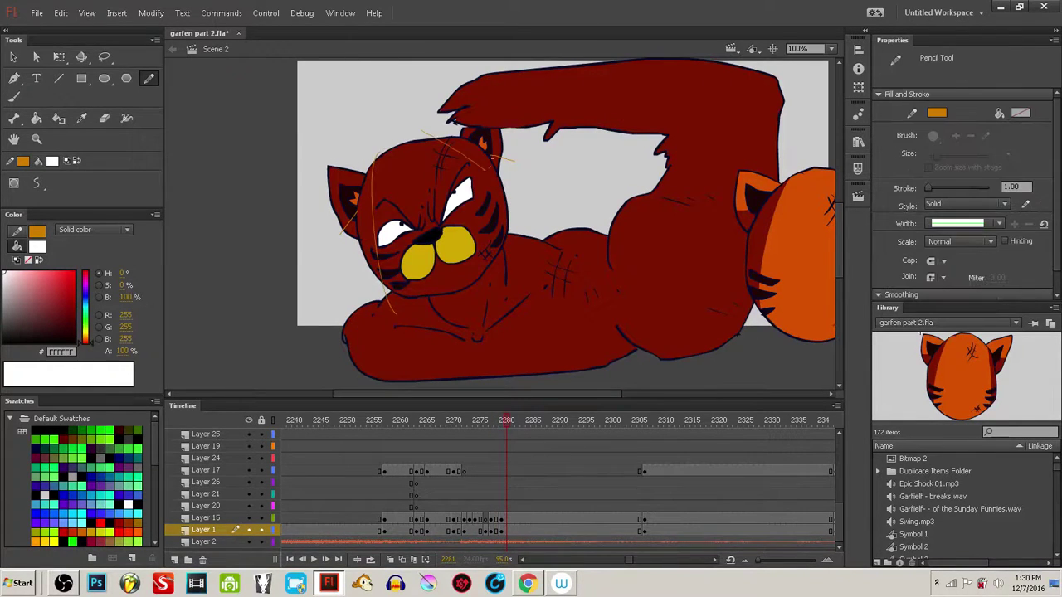
{"action": "mouse_move", "coordinate": [486, 169]}
{"action": "left_mouse_down"}
{"action": "mouse_move", "coordinate": [519, 239]}
{"action": "mouse_move", "coordinate": [528, 232]}
{"action": "left_mouse_up"}
{"action": "left_click", "coordinate": [481, 279], "text": "ctrl"}
{"action": "left_click", "coordinate": [564, 193], "text": "ctrl"}
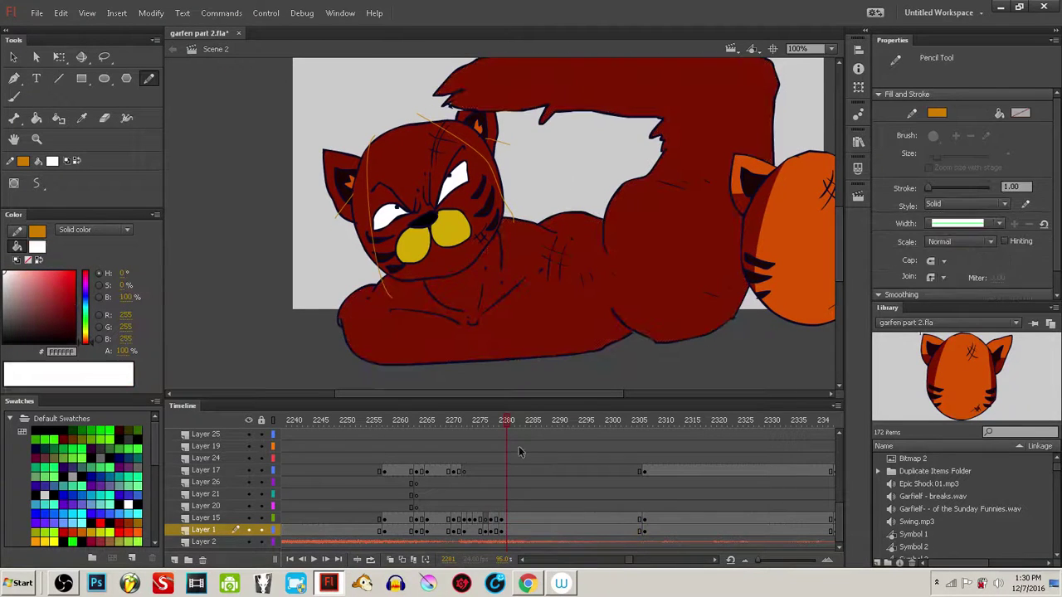
- Draw orange pencil shading lines on Layer 1 around the cat's neck and chest, along its back and over the front leg
{"action": "left_click", "coordinate": [514, 530]}
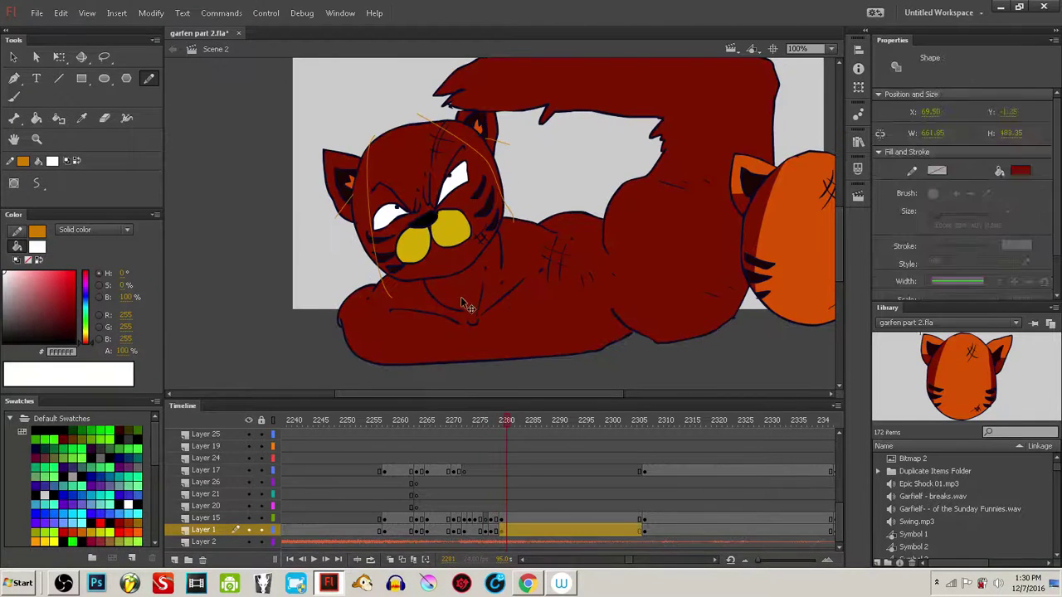
{"action": "left_click", "coordinate": [262, 304], "text": "ctrl"}
{"action": "mouse_move", "coordinate": [431, 275]}
{"action": "left_mouse_down"}
{"action": "mouse_move", "coordinate": [448, 308]}
{"action": "mouse_move", "coordinate": [482, 265]}
{"action": "mouse_move", "coordinate": [480, 224]}
{"action": "left_mouse_up"}
{"action": "mouse_move", "coordinate": [521, 282]}
{"action": "left_mouse_down"}
{"action": "mouse_move", "coordinate": [504, 290]}
{"action": "mouse_move", "coordinate": [517, 299]}
{"action": "left_mouse_up"}
{"action": "mouse_move", "coordinate": [453, 250]}
{"action": "left_mouse_down"}
{"action": "mouse_move", "coordinate": [473, 296]}
{"action": "mouse_move", "coordinate": [479, 254]}
{"action": "mouse_move", "coordinate": [566, 256]}
{"action": "left_mouse_up"}
{"action": "left_click_drag", "start_coordinate": [527, 310], "coordinate": [558, 298]}
{"action": "left_click_drag", "start_coordinate": [405, 287], "coordinate": [345, 362]}
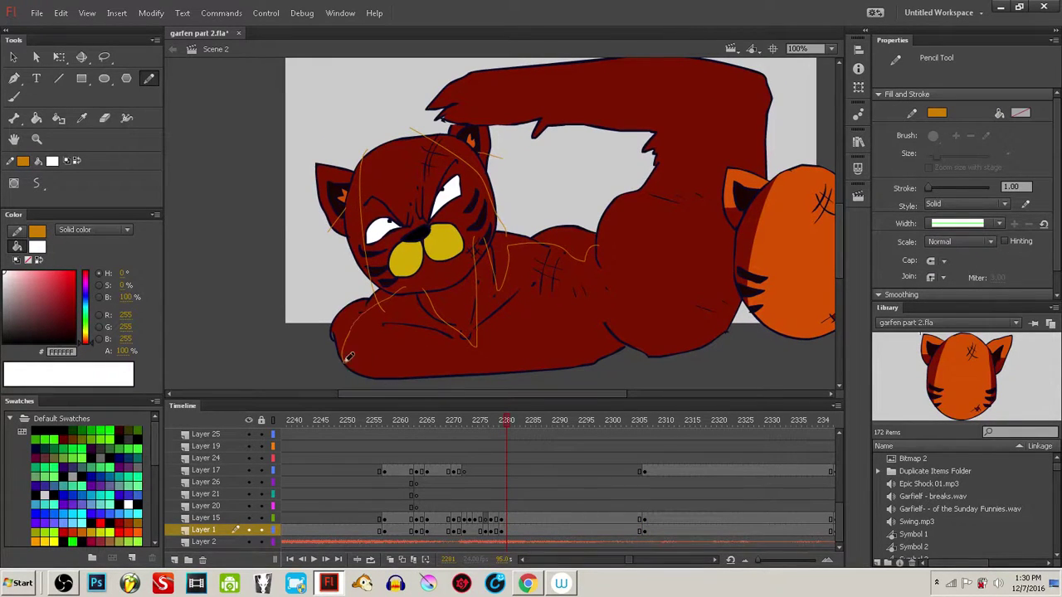
- Switch to the YouTube live dashboard in Chrome and clear the stream's title
{"action": "left_click", "coordinate": [527, 583]}
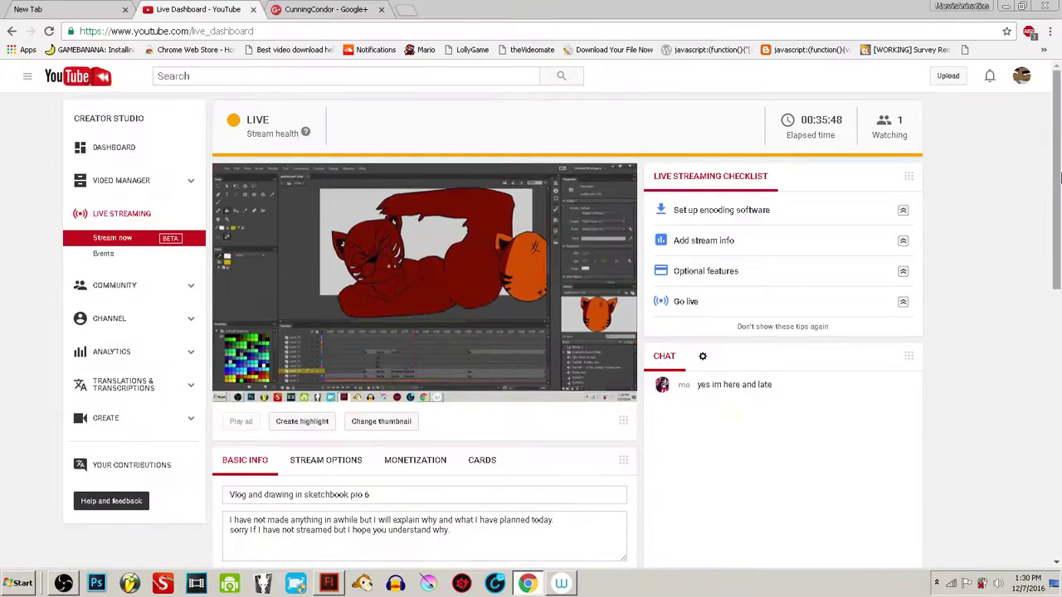
{"action": "scroll", "coordinate": [680, 350], "scroll_direction": "down", "scroll_amount": 3}
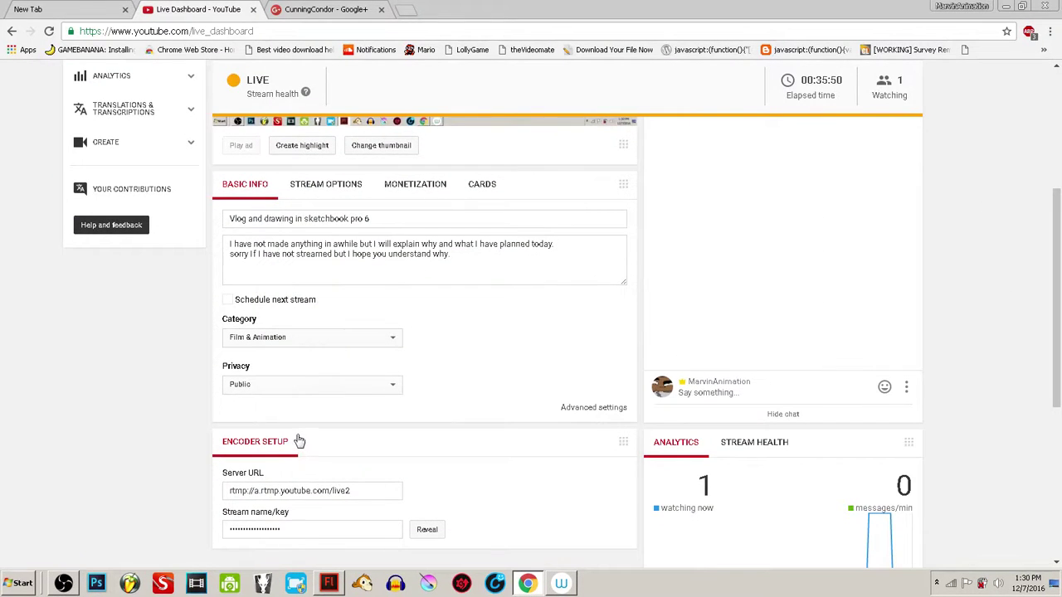
{"action": "left_click_drag", "start_coordinate": [379, 221], "coordinate": [253, 283]}
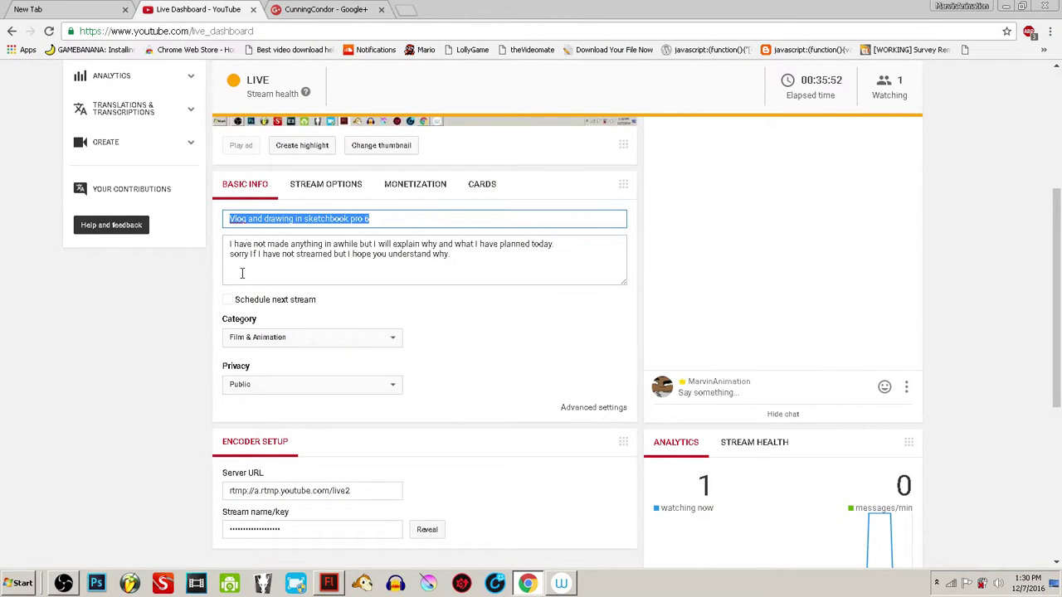
{"action": "key", "text": "BackSpace"}
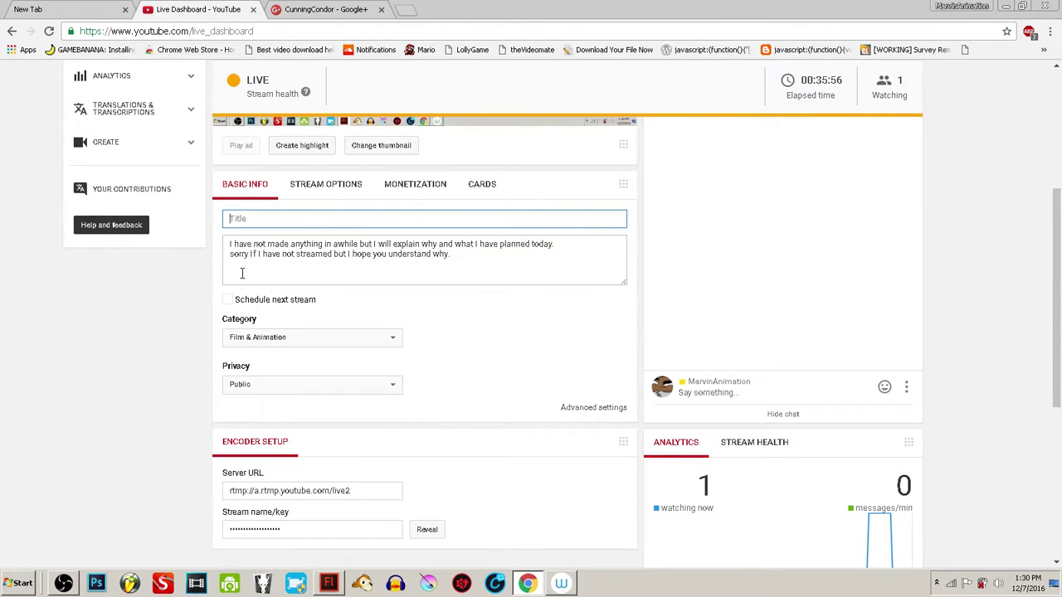
{"action": "type", "text": "F"}
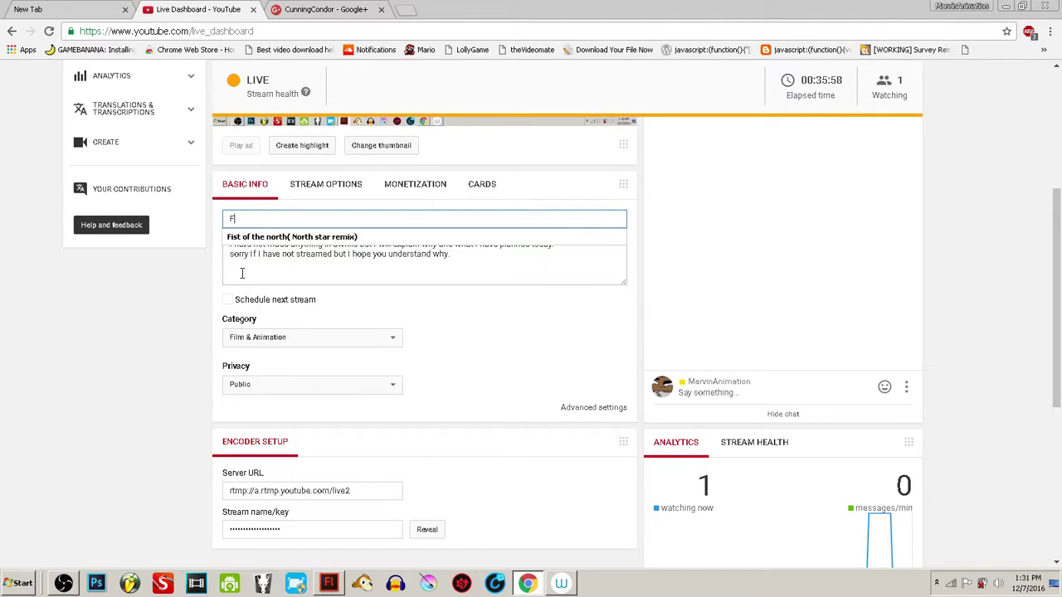
{"action": "type", "text": "inal"}
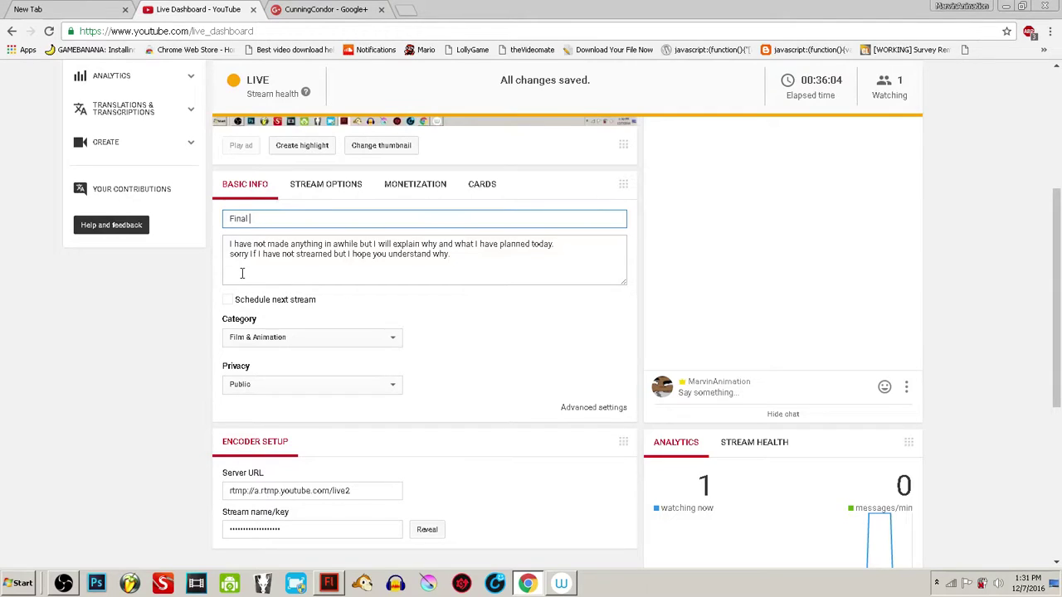
{"action": "type", "text": "pro"}
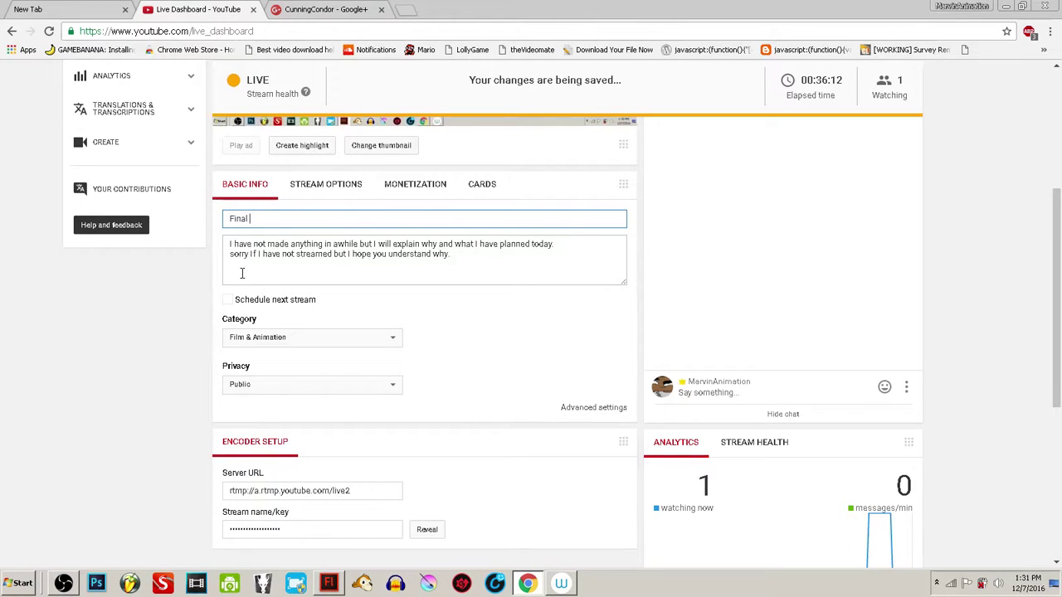
{"action": "key", "text": "BackSpace"}
{"action": "key", "text": "BackSpace"}
{"action": "key", "text": "BackSpace"}
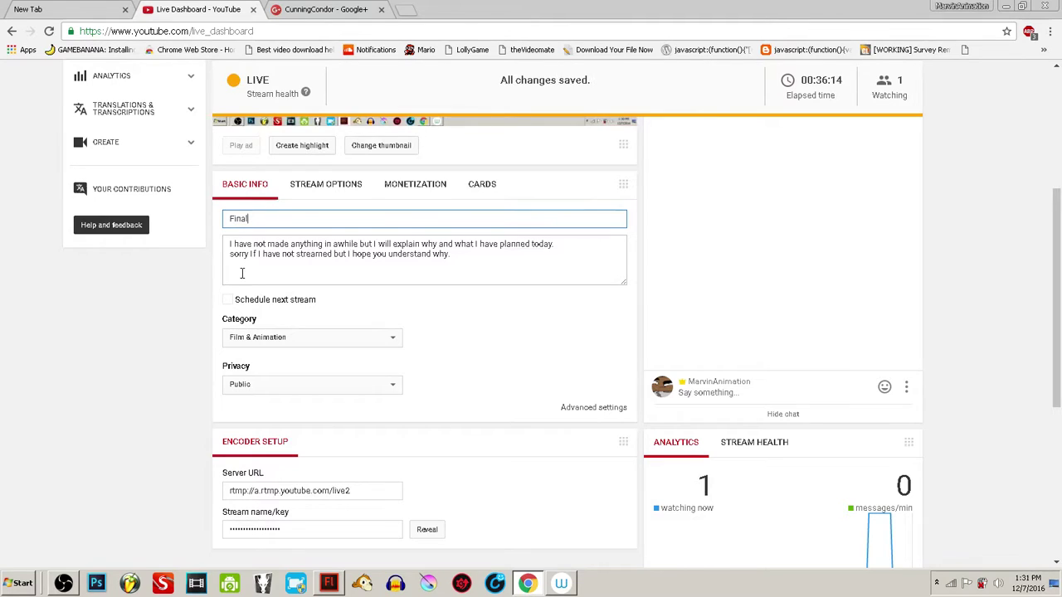
{"action": "key", "text": "BackSpace"}
{"action": "key", "text": "BackSpace"}
{"action": "key", "text": "BackSpace"}
{"action": "key", "text": "BackSpace"}
- Enter "animating garfielf animation" as the live stream's title
{"action": "type", "text": "animat"}
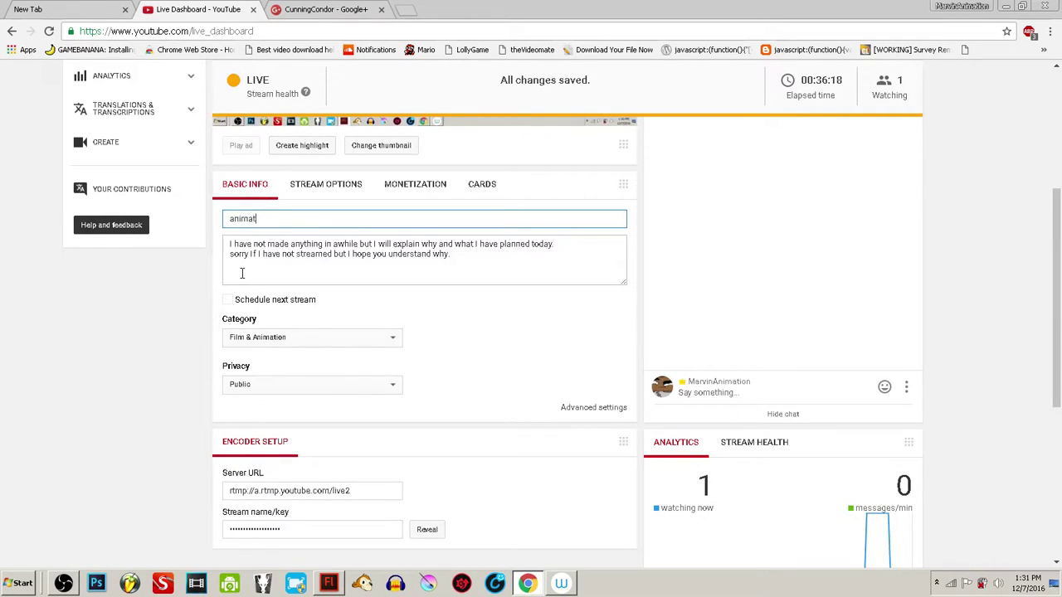
{"action": "type", "text": "ing garfield lun"}
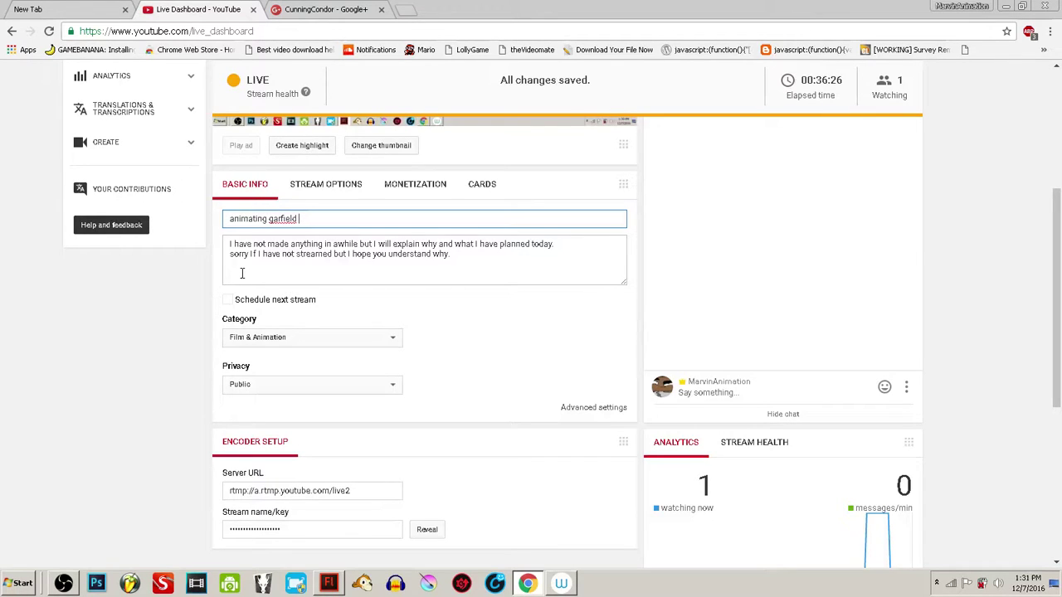
{"action": "key", "text": "BackSpace"}
{"action": "key", "text": "BackSpace"}
{"action": "key", "text": "BackSpace"}
{"action": "type", "text": "lf animatio"}
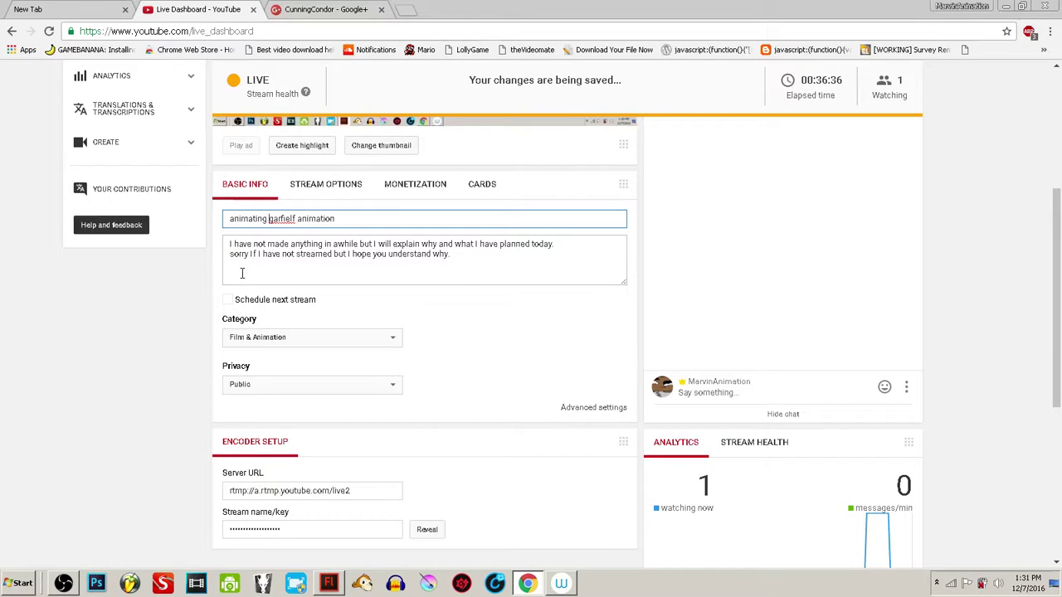
- Insert "Next" before "garfielf" in the stream's title and append "(FINAL)" at its end
{"action": "type", "text": "Next"}
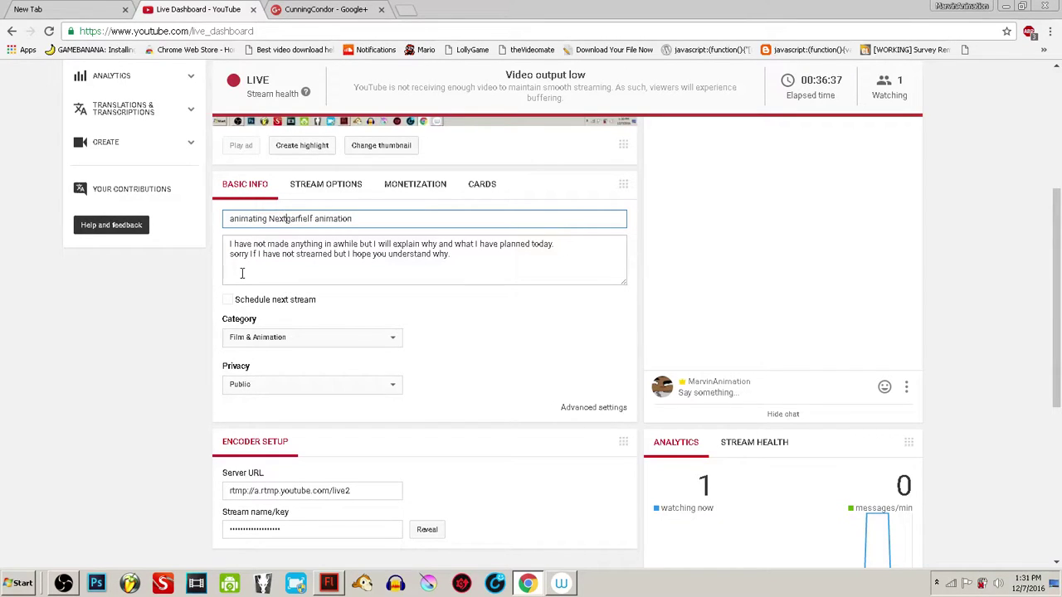
{"action": "key", "text": "Right"}
{"action": "key", "text": "Right"}
{"action": "key", "text": "Right"}
{"action": "key", "text": "Right"}
{"action": "key", "text": "Right"}
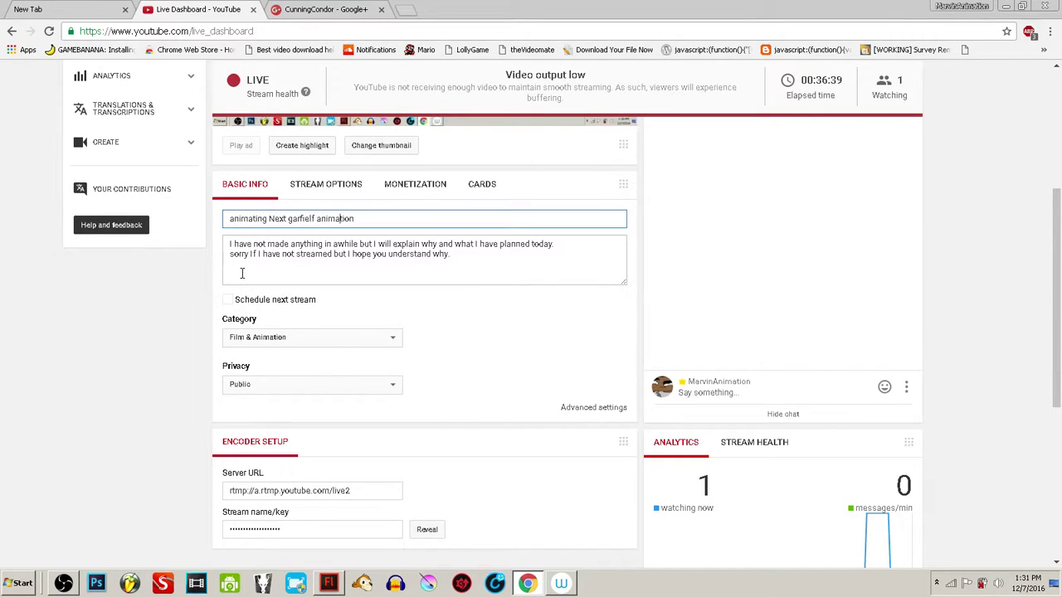
{"action": "key", "text": "End"}
{"action": "type", "text": ":"}
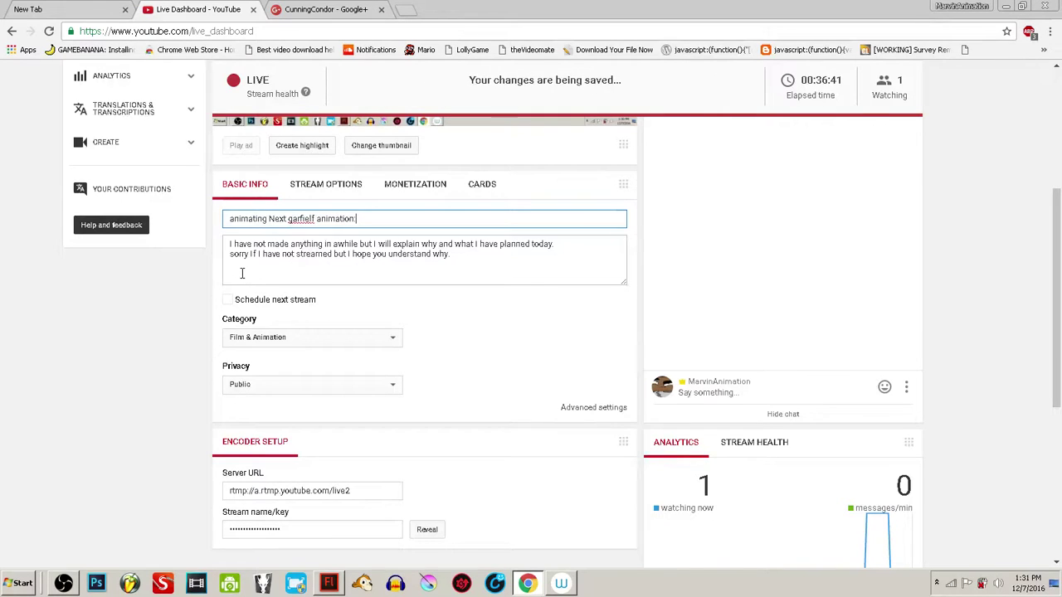
{"action": "key", "text": "BackSpace"}
{"action": "type", "text": "("}
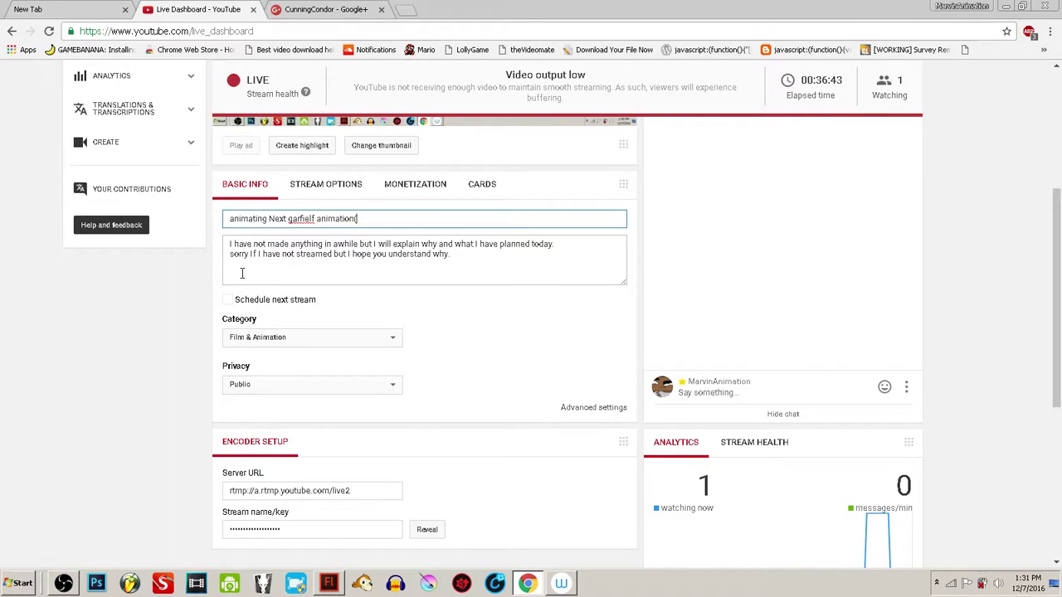
{"action": "type", "text": "F"}
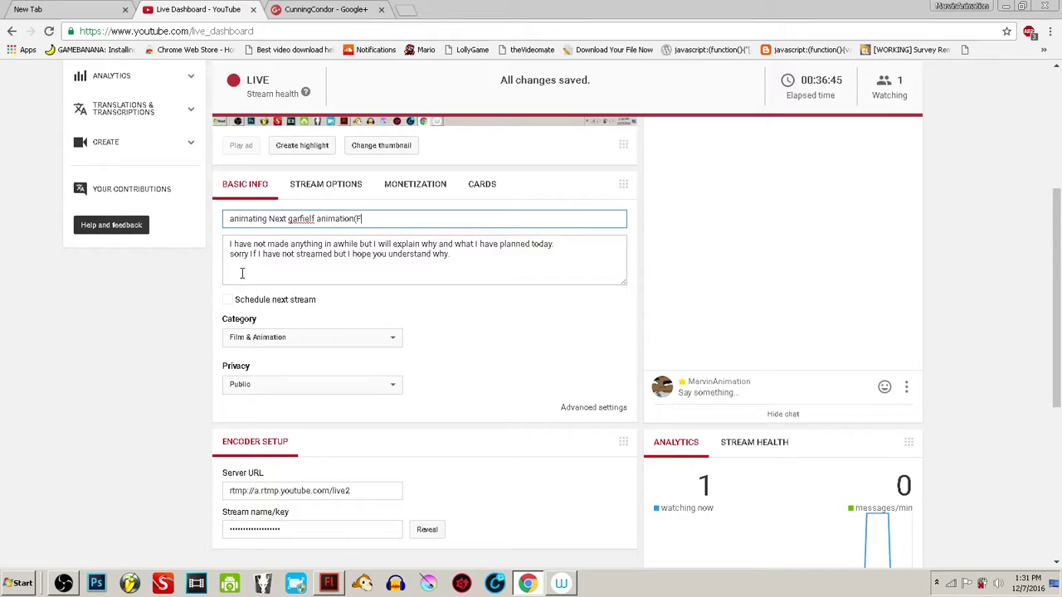
{"action": "type", "text": "INAL"}
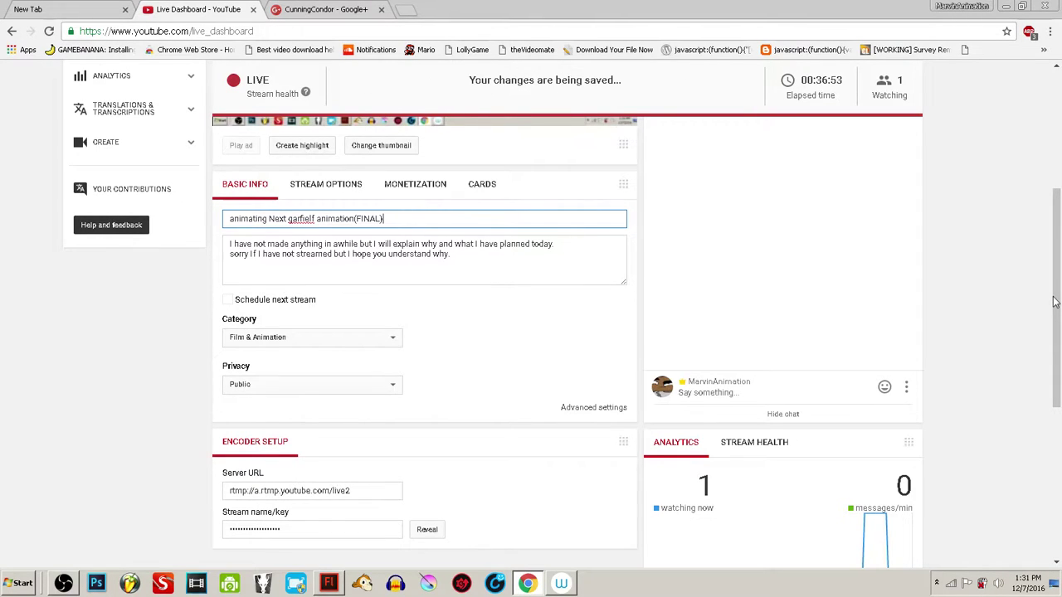
- Replace the stream's description with "This will be the last stream"
{"action": "scroll", "coordinate": [1054, 302], "scroll_direction": "up", "scroll_amount": 1}
{"action": "left_click", "coordinate": [229, 321]}
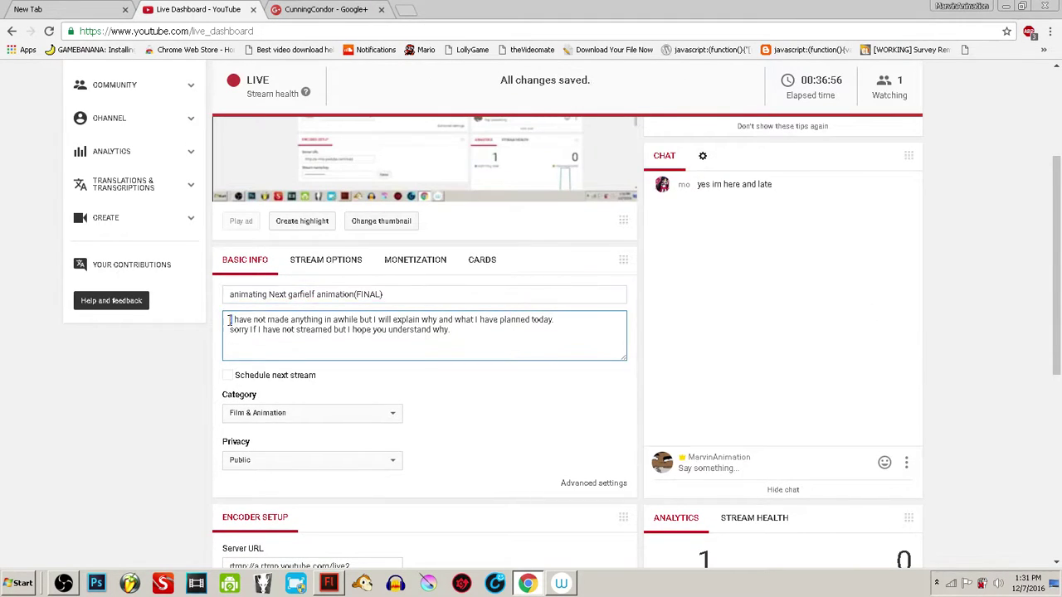
{"action": "left_click_drag", "start_coordinate": [230, 320], "coordinate": [561, 359]}
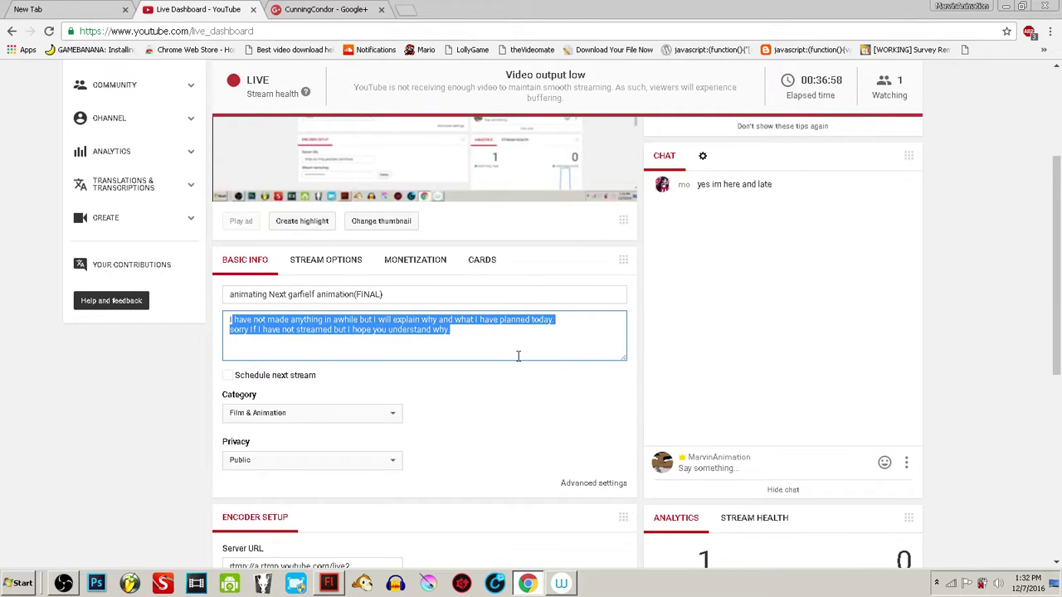
{"action": "key", "text": "BackSpace"}
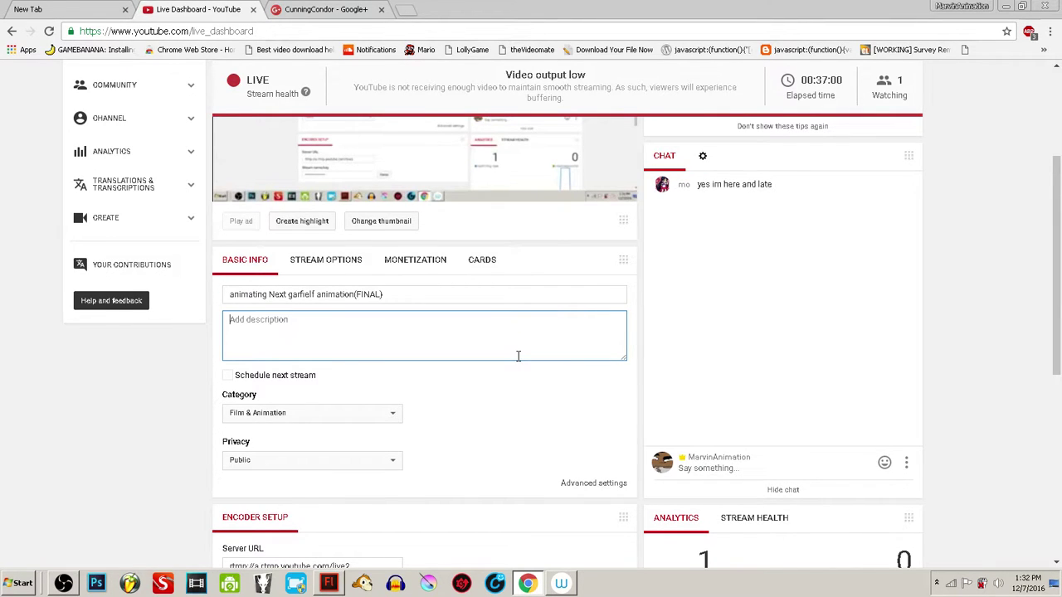
{"action": "type", "text": "This will be the last st"}
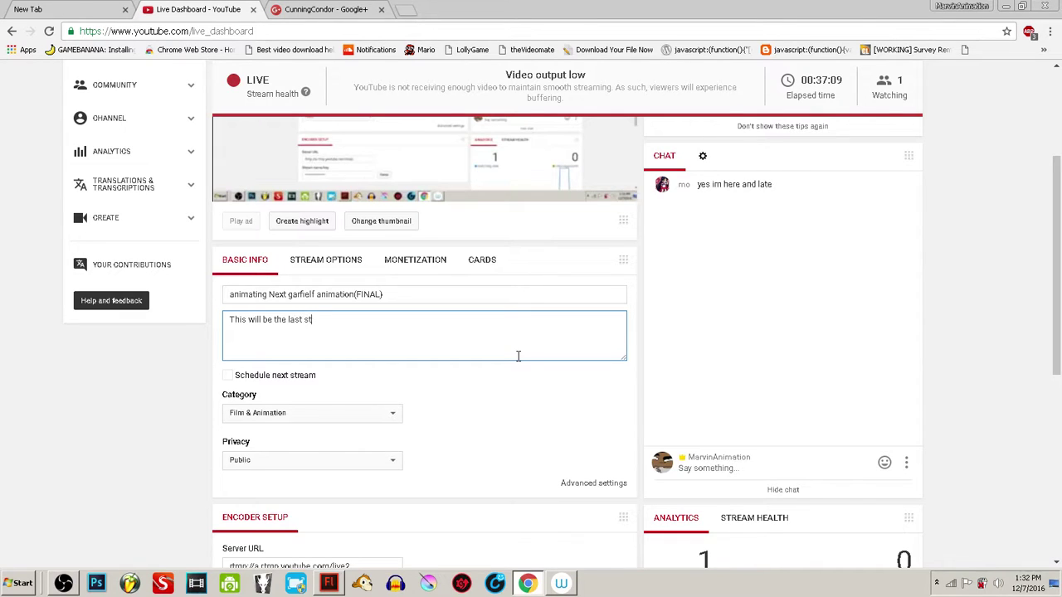
{"action": "type", "text": "ream before"}
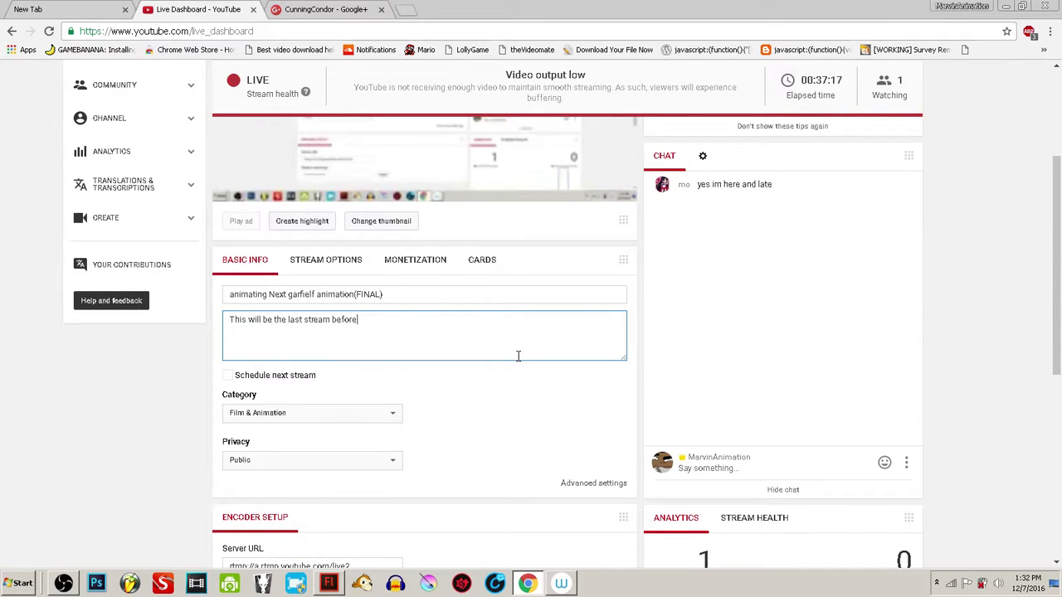
{"action": "key", "text": "BackSpace"}
{"action": "key", "text": "BackSpace"}
{"action": "key", "text": "BackSpace"}
{"action": "key", "text": "BackSpace"}
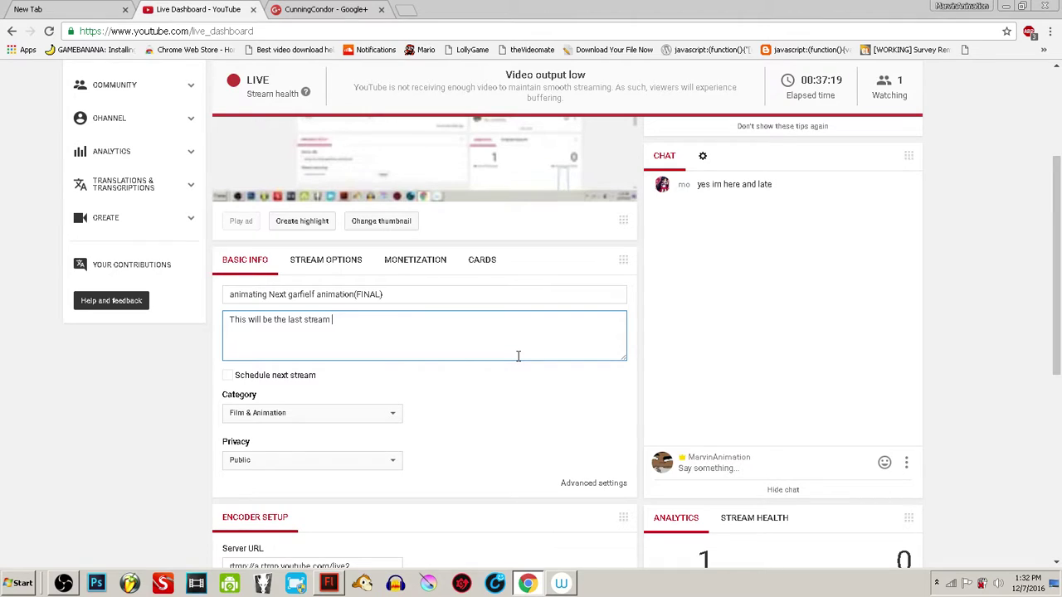
- Continue the stream's description with "on animating"
{"action": "type", "text": "on animation"}
{"action": "type", "text": "ng "}
{"action": "type", "text": "garfiel;"}
{"action": "type", "text": "f"}
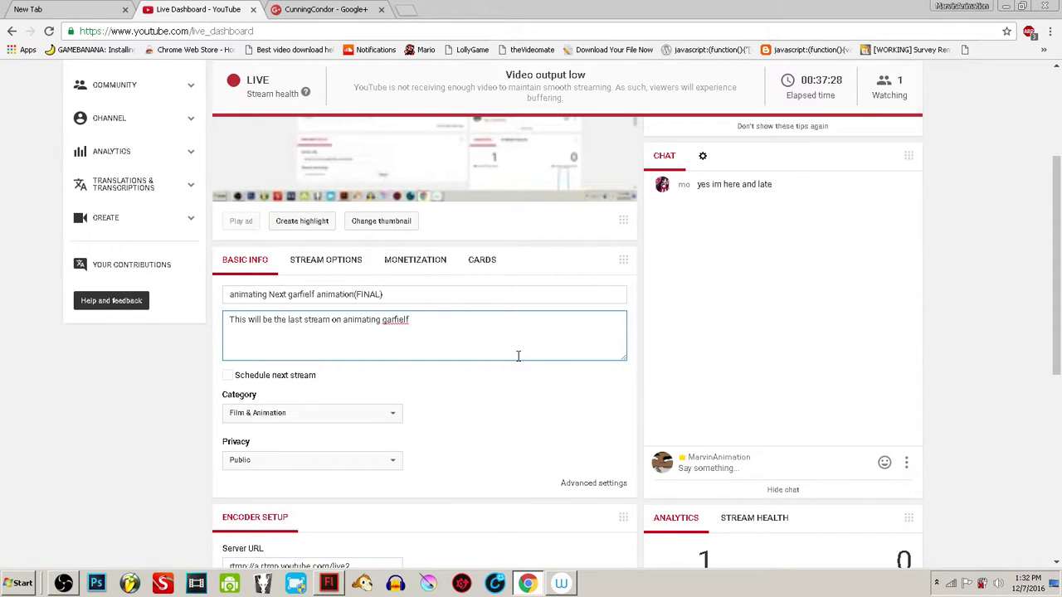
{"action": "key", "text": "BackSpace"}
{"action": "key", "text": "BackSpace"}
{"action": "key", "text": "BackSpace"}
{"action": "key", "text": "BackSpace"}
{"action": "key", "text": "BackSpace"}
{"action": "key", "text": "BackSpace"}
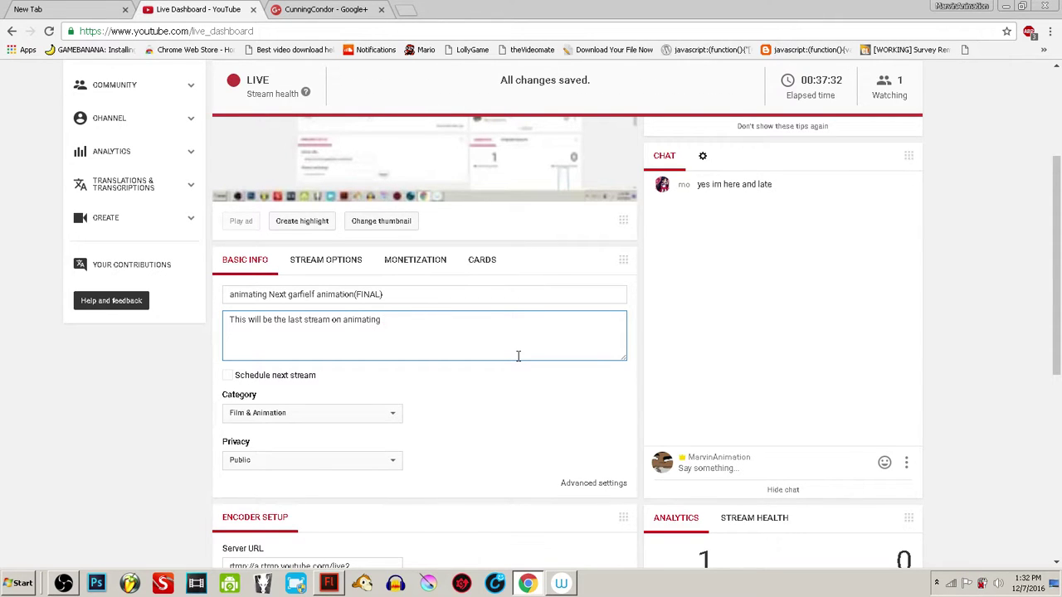
- Complete the description's sentence with "the next garfielf animation ." and add a second line reading "so I hope you enjoy! ^__^"
{"action": "type", "text": "the next g"}
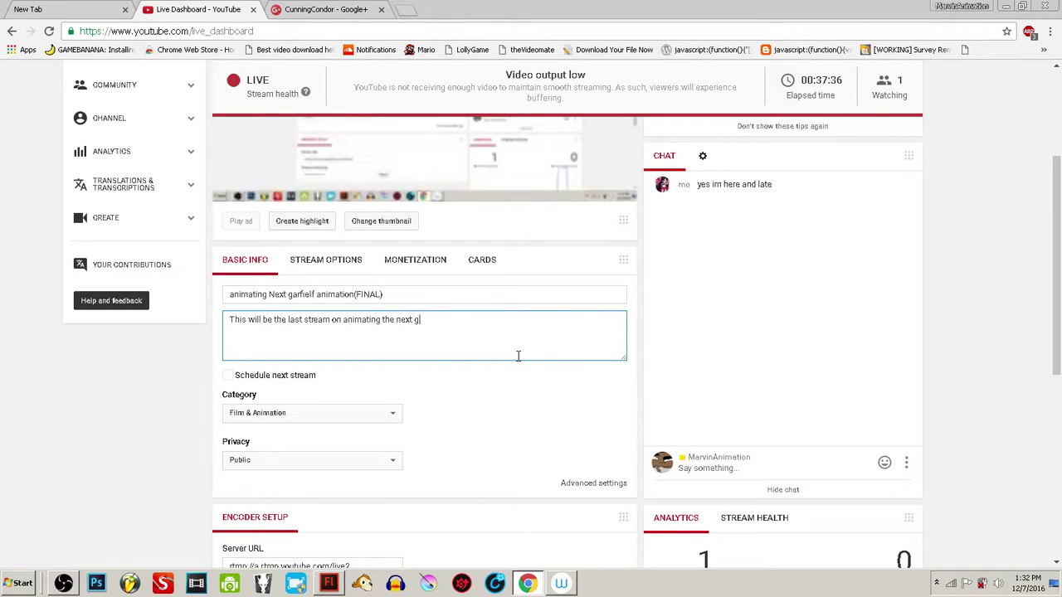
{"action": "type", "text": "ar"}
{"action": "type", "text": "fielf anima"}
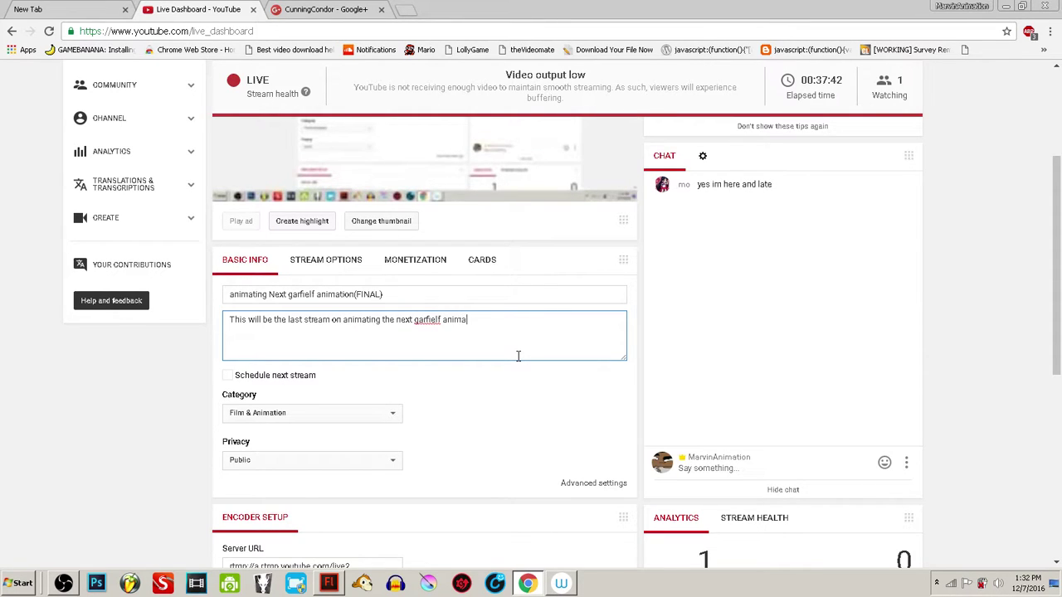
{"action": "type", "text": "tion"}
{"action": "key", "text": "Return"}
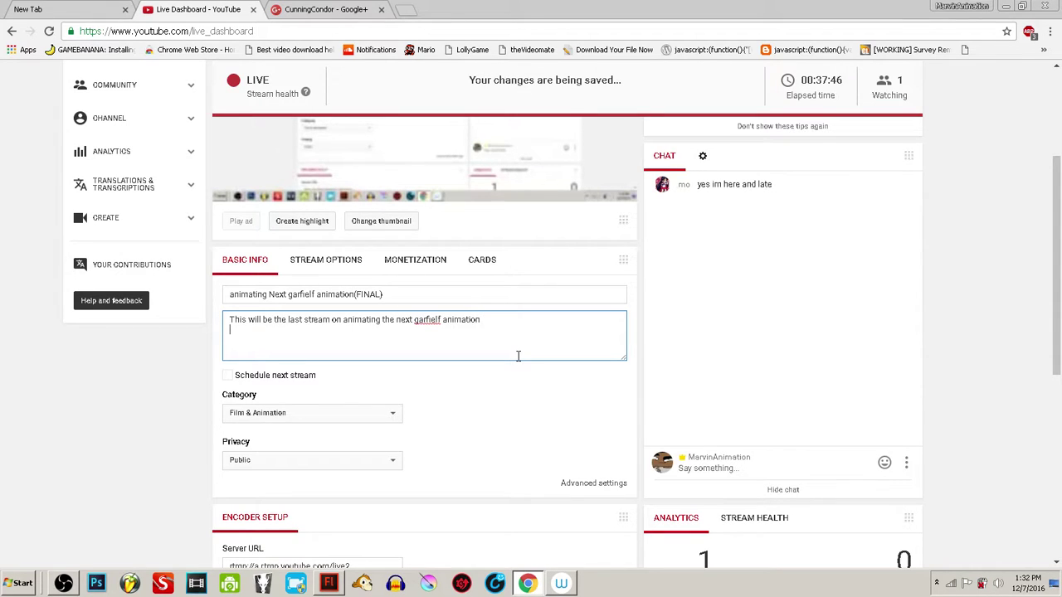
{"action": "key", "text": "BackSpace"}
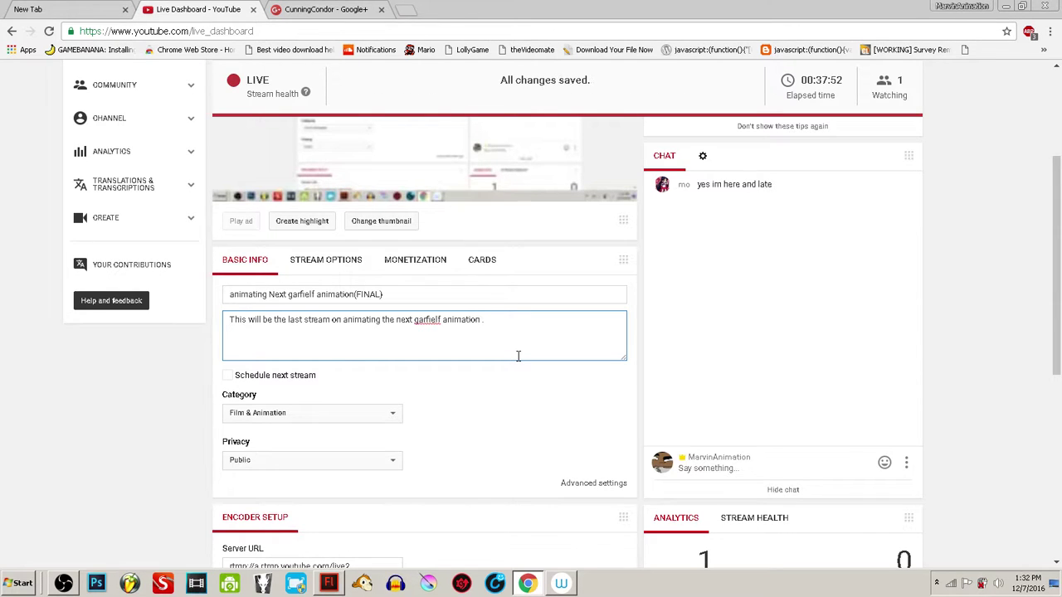
{"action": "type", "text": "so I hope "}
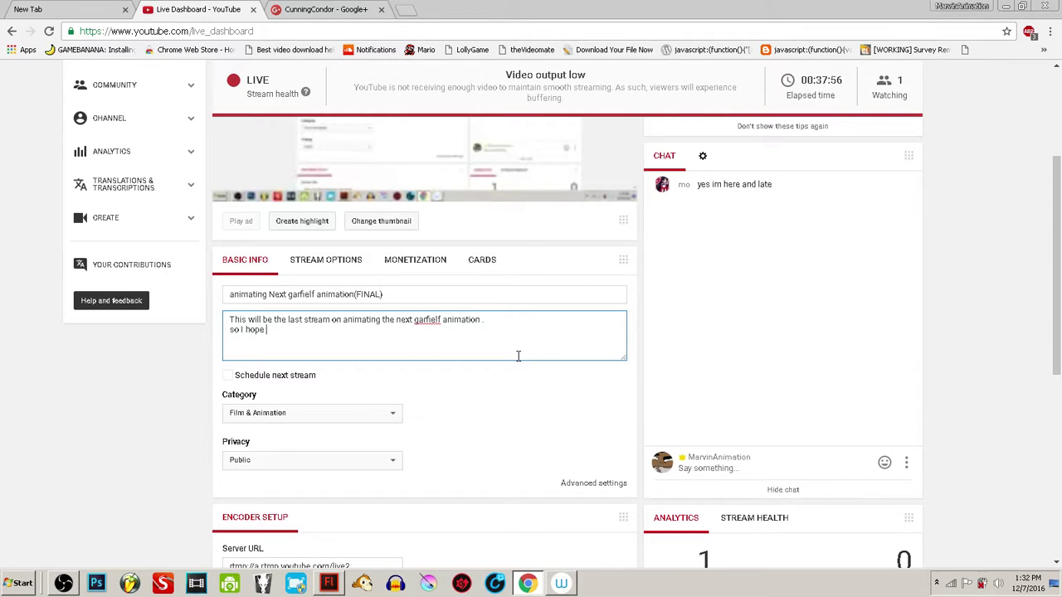
{"action": "type", "text": "you enjoy! ^__^"}
- Look over the live dashboard's title, description, preview and chat
{"action": "left_click_drag", "start_coordinate": [1059, 293], "coordinate": [1060, 259]}
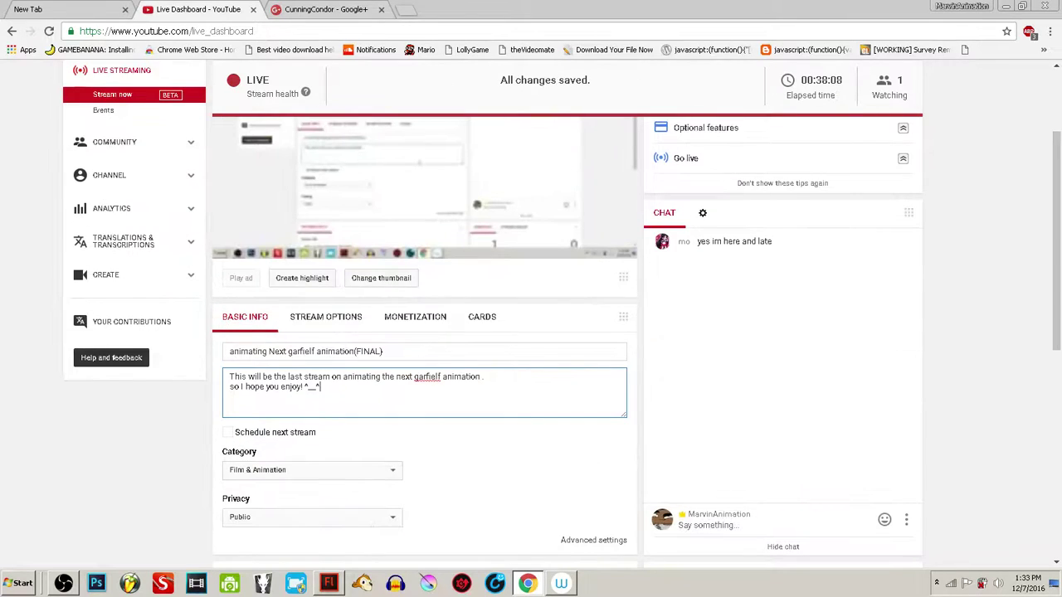
{"action": "left_click", "coordinate": [342, 330]}
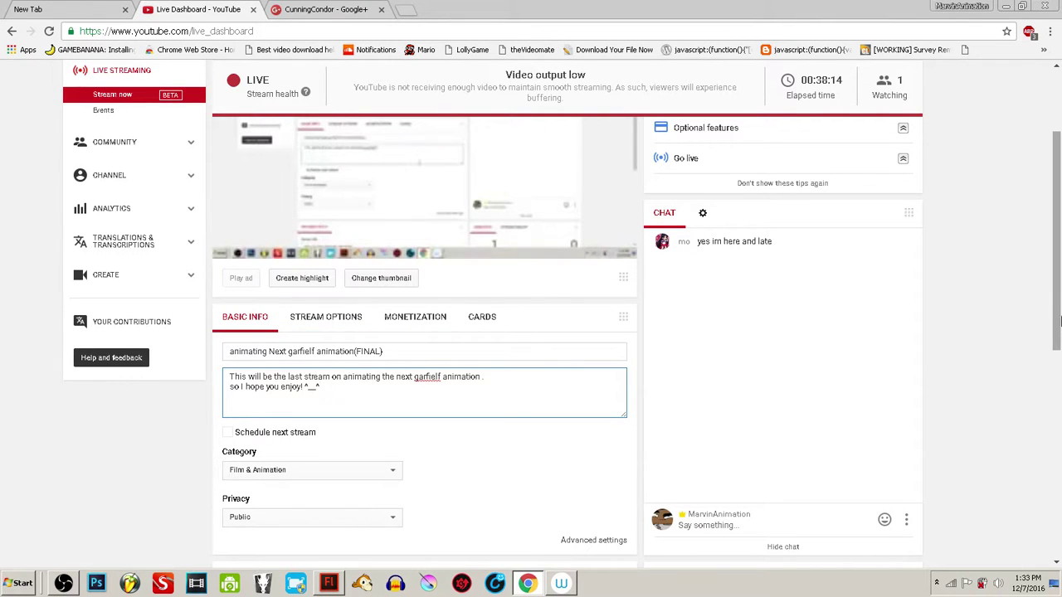
{"action": "scroll", "coordinate": [1060, 315], "scroll_direction": "up", "scroll_amount": 3}
{"action": "scroll", "coordinate": [1060, 203], "scroll_direction": "down", "scroll_amount": 5}
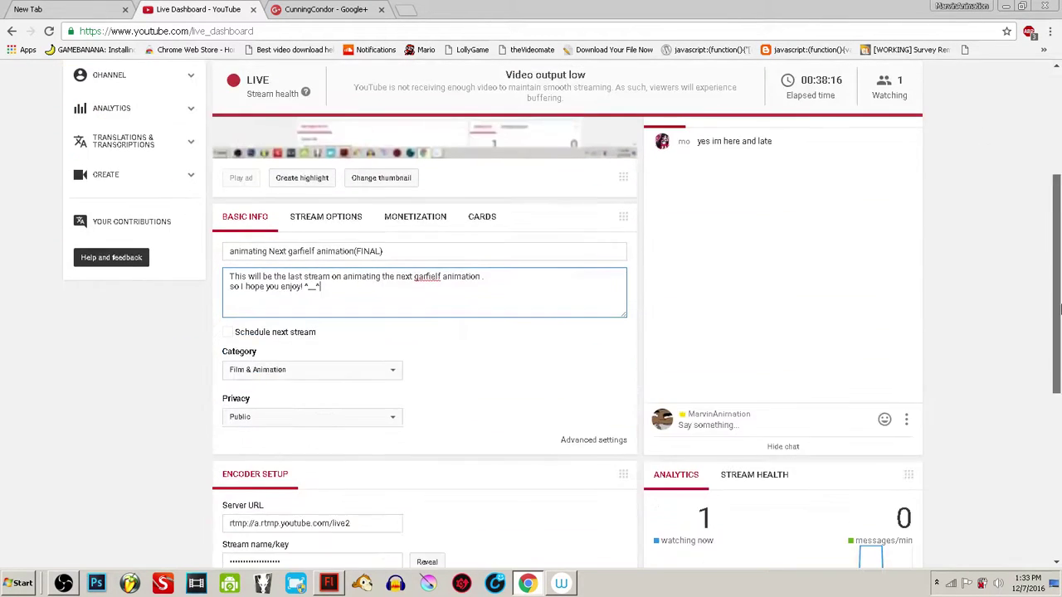
{"action": "scroll", "coordinate": [1060, 199], "scroll_direction": "up", "scroll_amount": 5}
{"action": "left_click_drag", "start_coordinate": [1059, 201], "coordinate": [1060, 306]}
{"action": "left_click", "coordinate": [1019, 282]}
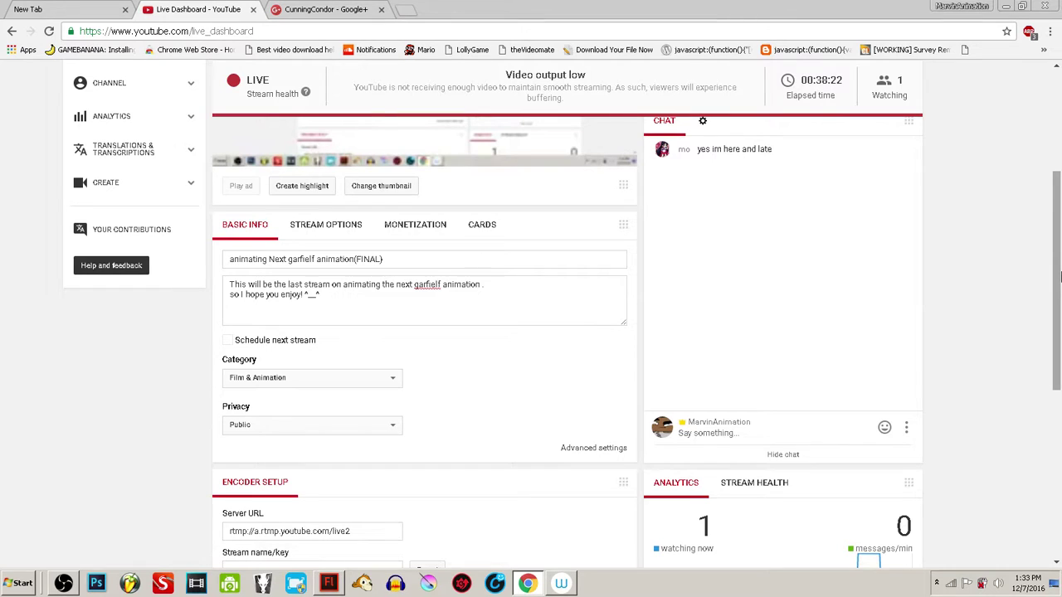
{"action": "scroll", "coordinate": [1037, 279], "scroll_direction": "up", "scroll_amount": 3}
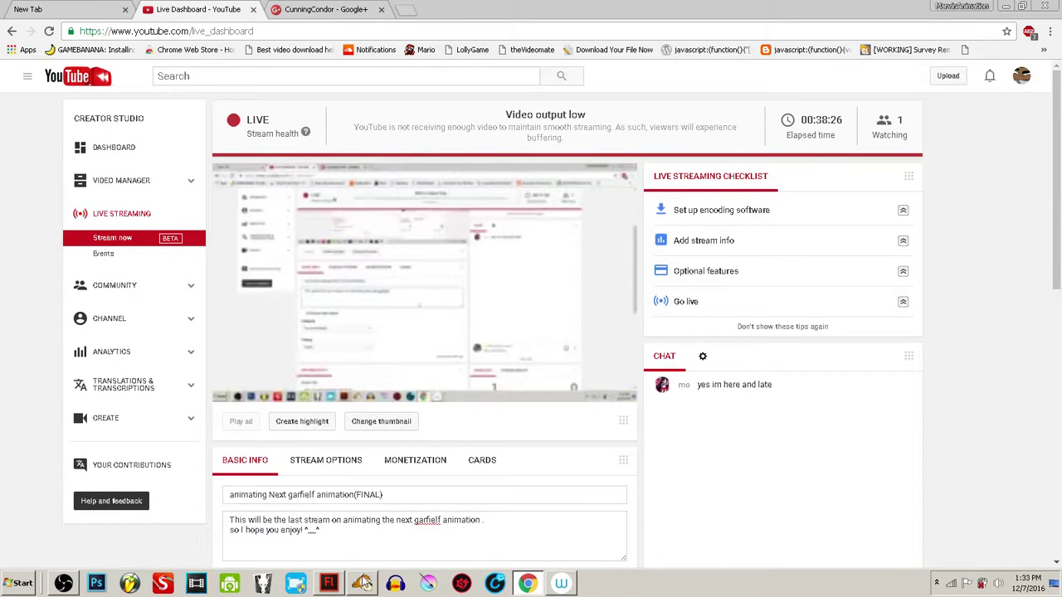
- Switch to garfen part 2.fla in Flash and go to the cat drawing at frame 2280, checking its dark red body fill
{"action": "left_click", "coordinate": [329, 583]}
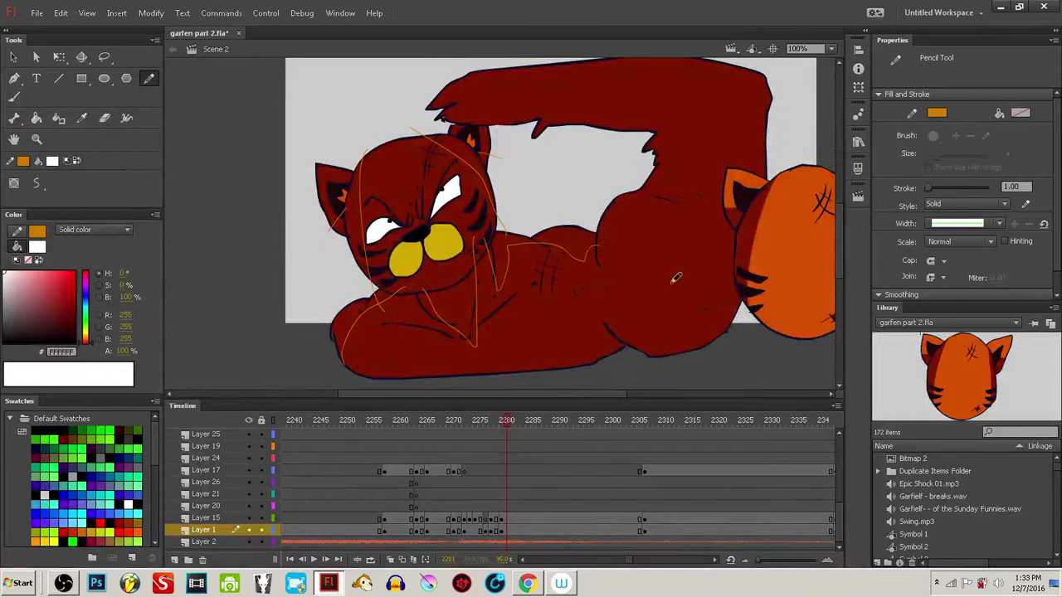
{"action": "left_click", "coordinate": [502, 420]}
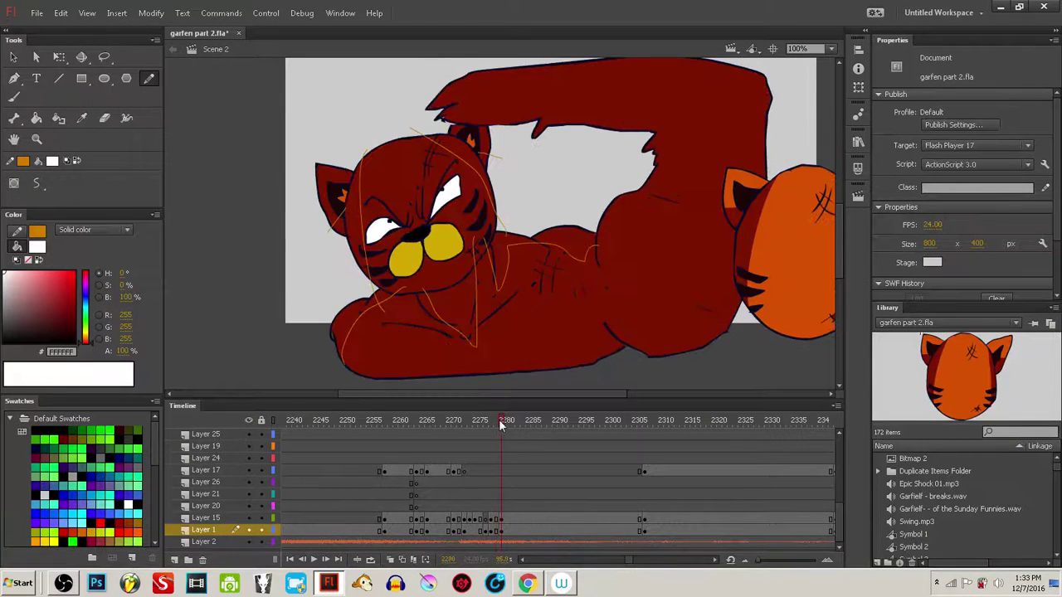
{"action": "left_click_drag", "start_coordinate": [500, 420], "coordinate": [502, 422]}
{"action": "key", "text": "space"}
{"action": "left_click_drag", "start_coordinate": [673, 267], "coordinate": [663, 297]}
{"action": "left_click", "coordinate": [666, 296], "text": "ctrl"}
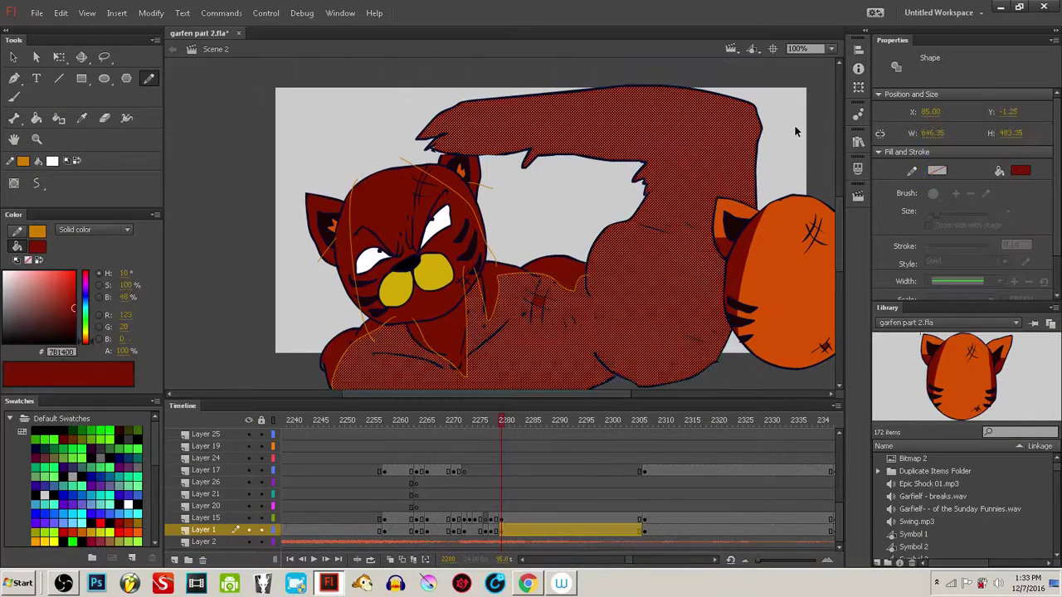
{"action": "left_click", "coordinate": [778, 140], "text": "ctrl"}
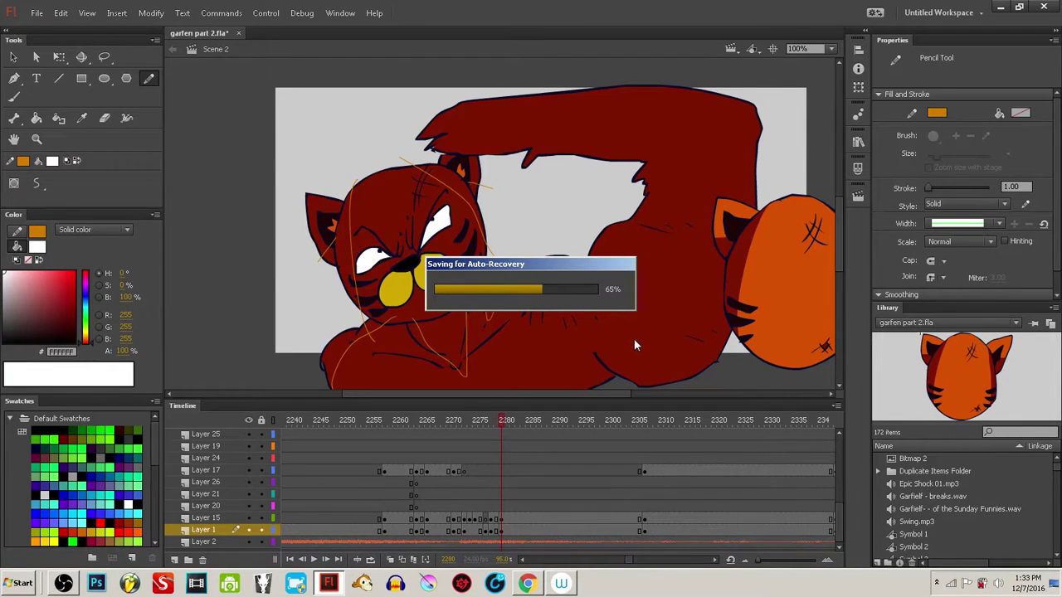
- Draw orange pencil shading lines on Layer 1 over the cat's haunch, along its tail and across the haunch's underside
{"action": "left_click", "coordinate": [643, 273], "text": "ctrl"}
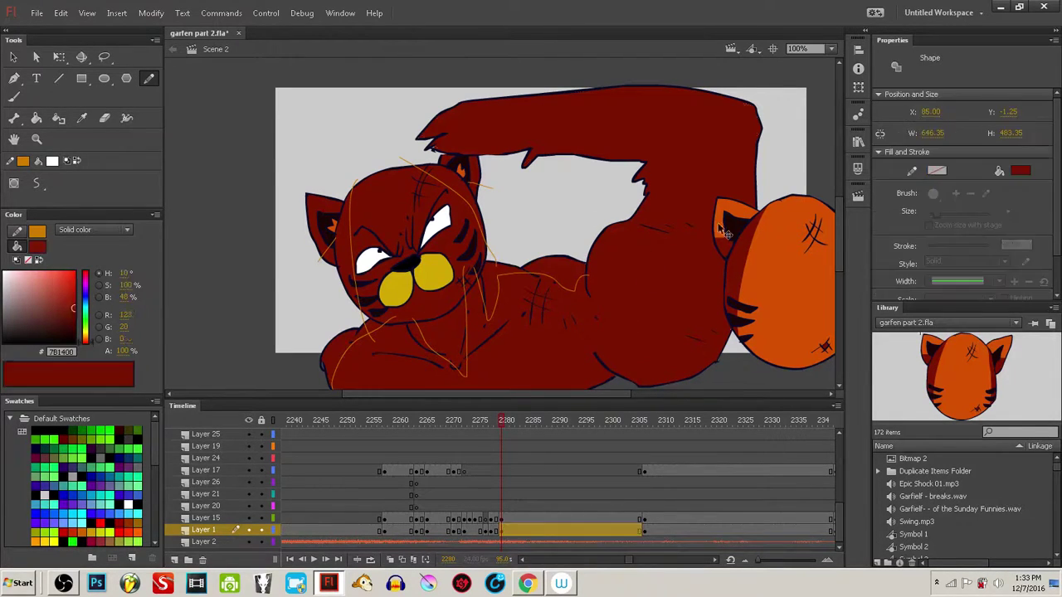
{"action": "mouse_move", "coordinate": [586, 267]}
{"action": "left_mouse_down"}
{"action": "mouse_move", "coordinate": [640, 254]}
{"action": "mouse_move", "coordinate": [666, 212]}
{"action": "mouse_move", "coordinate": [683, 211]}
{"action": "mouse_move", "coordinate": [668, 142]}
{"action": "mouse_move", "coordinate": [535, 139]}
{"action": "mouse_move", "coordinate": [450, 121]}
{"action": "mouse_move", "coordinate": [395, 131]}
{"action": "left_mouse_up"}
{"action": "scroll", "coordinate": [631, 324], "scroll_direction": "down", "scroll_amount": 2}
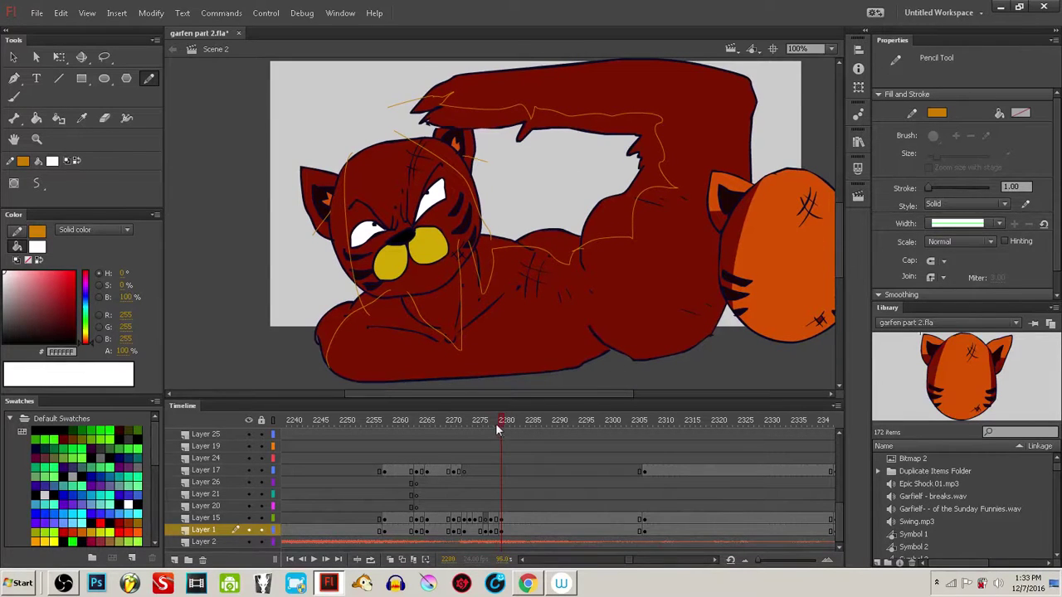
{"action": "left_click_drag", "start_coordinate": [495, 423], "coordinate": [501, 421]}
{"action": "mouse_move", "coordinate": [600, 363]}
{"action": "left_mouse_down"}
{"action": "mouse_move", "coordinate": [585, 312]}
{"action": "mouse_move", "coordinate": [697, 346]}
{"action": "mouse_move", "coordinate": [736, 336]}
{"action": "left_mouse_up"}
- Fill the lit areas of the cat's body and tail and the patch inside its back scratch marks with orange (D75200), checking against frame 2279
{"action": "key", "text": "k"}
{"action": "left_click", "coordinate": [649, 315]}
{"action": "left_click_drag", "start_coordinate": [643, 310], "coordinate": [682, 330]}
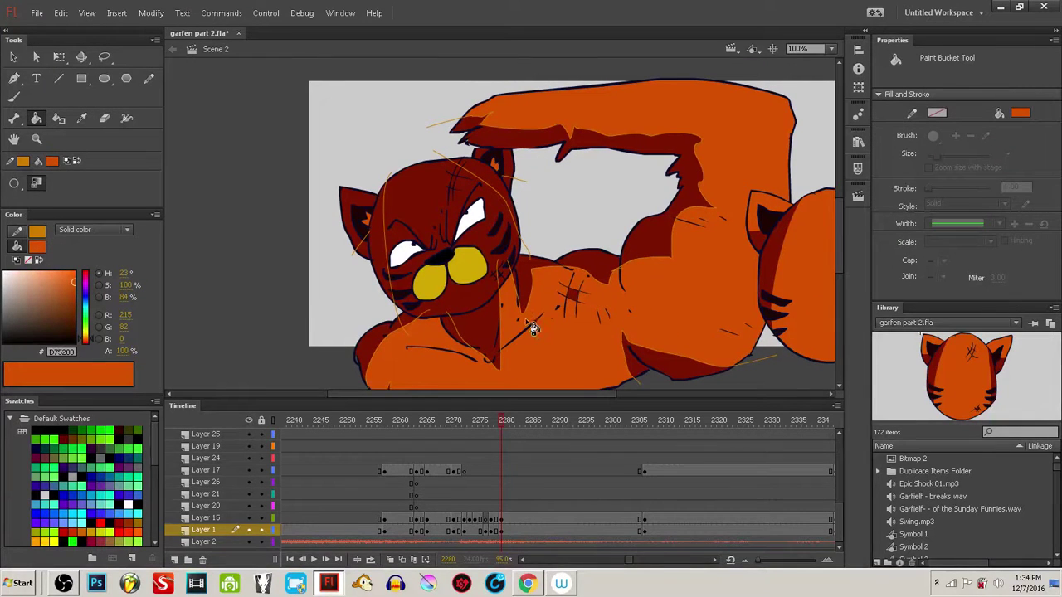
{"action": "left_click", "coordinate": [572, 294]}
{"action": "left_click", "coordinate": [498, 422]}
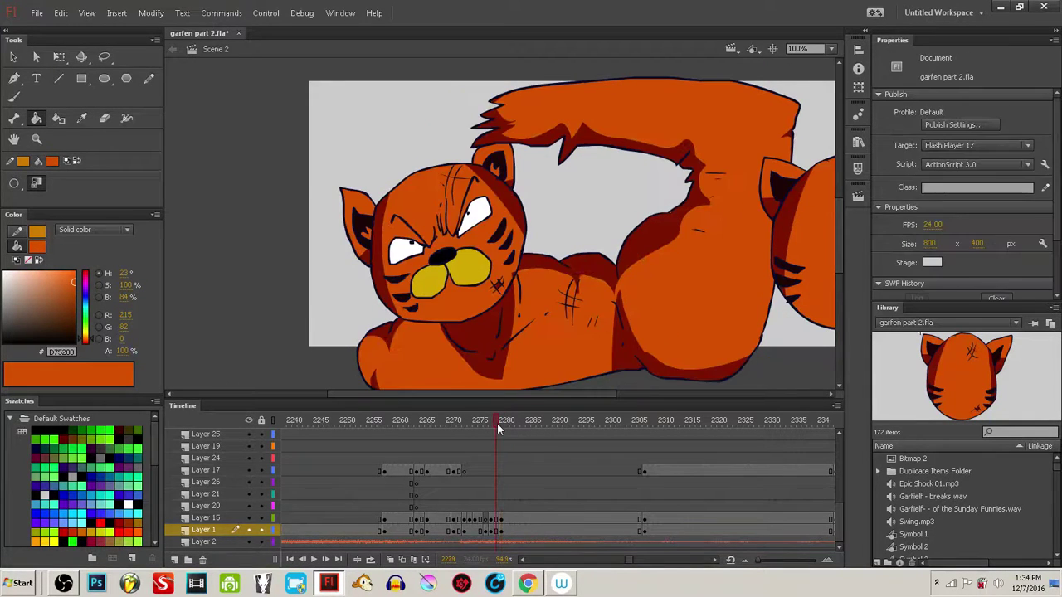
- Fill the lit areas of the cat's face and ears with orange (D75200) at frame 2280, comparing them with frame 2279
{"action": "left_click", "coordinate": [501, 422]}
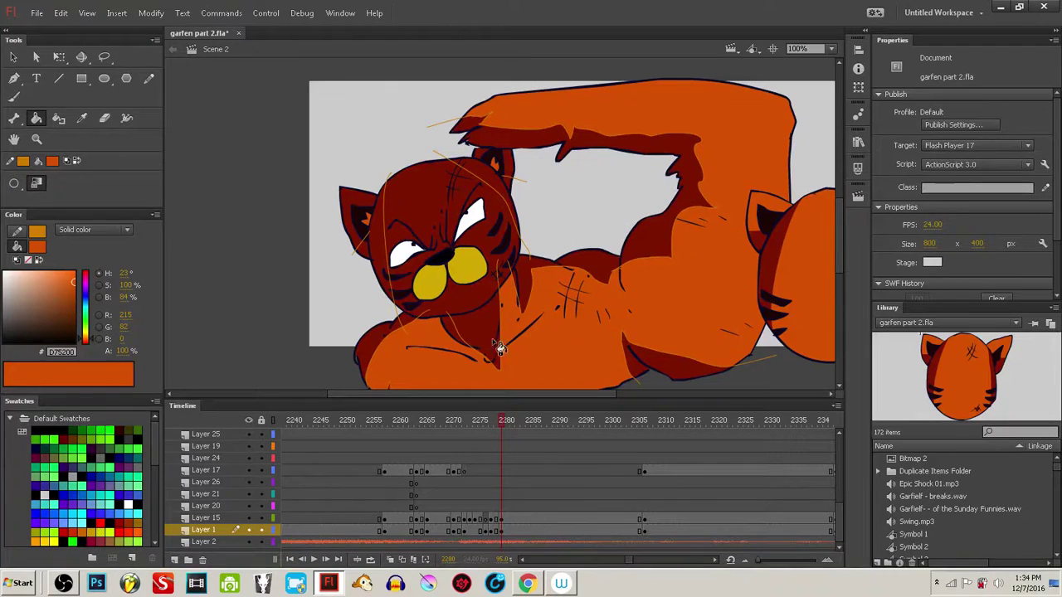
{"action": "left_click", "coordinate": [484, 290]}
{"action": "left_click", "coordinate": [490, 242]}
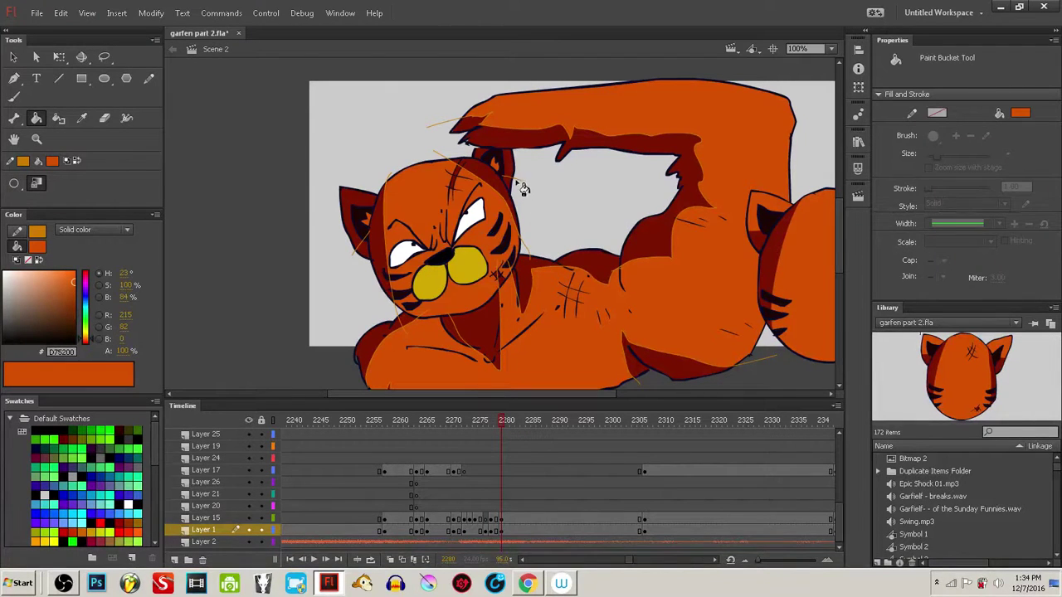
{"action": "left_click", "coordinate": [494, 421]}
{"action": "left_click", "coordinate": [500, 421]}
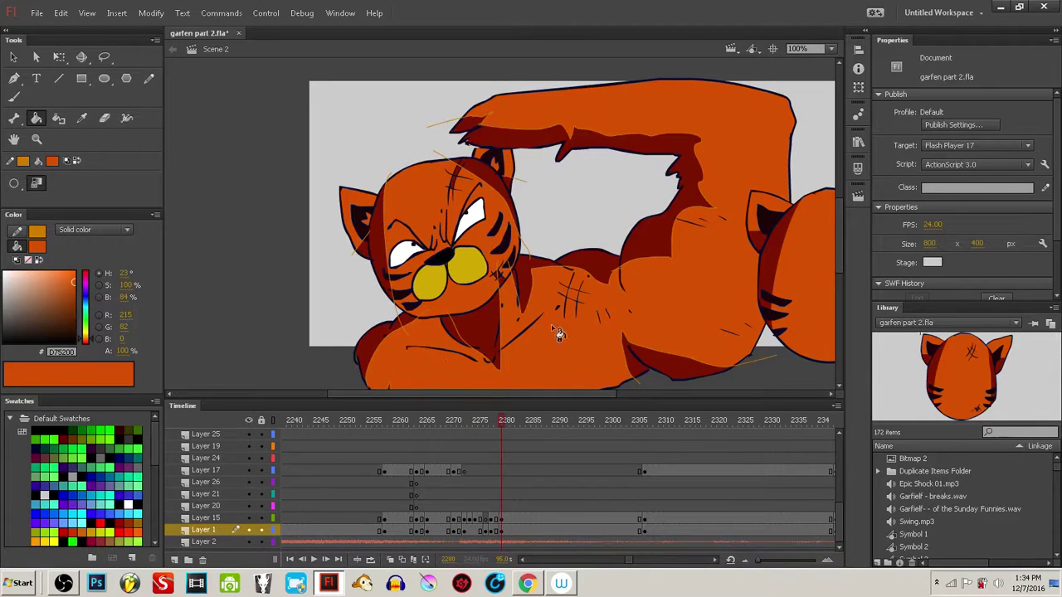
- At frame 2277, fill the cat's body, head, scratch-mark patches and outer ears with the sampled dark red (7B1400)
{"action": "mouse_move", "coordinate": [484, 418]}
{"action": "left_mouse_down"}
{"action": "mouse_move", "coordinate": [517, 421]}
{"action": "mouse_move", "coordinate": [467, 421]}
{"action": "mouse_move", "coordinate": [476, 441]}
{"action": "mouse_move", "coordinate": [485, 420]}
{"action": "mouse_move", "coordinate": [504, 420]}
{"action": "mouse_move", "coordinate": [485, 423]}
{"action": "left_mouse_up"}
{"action": "key", "text": "i"}
{"action": "left_click", "coordinate": [485, 336]}
{"action": "left_click", "coordinate": [495, 370]}
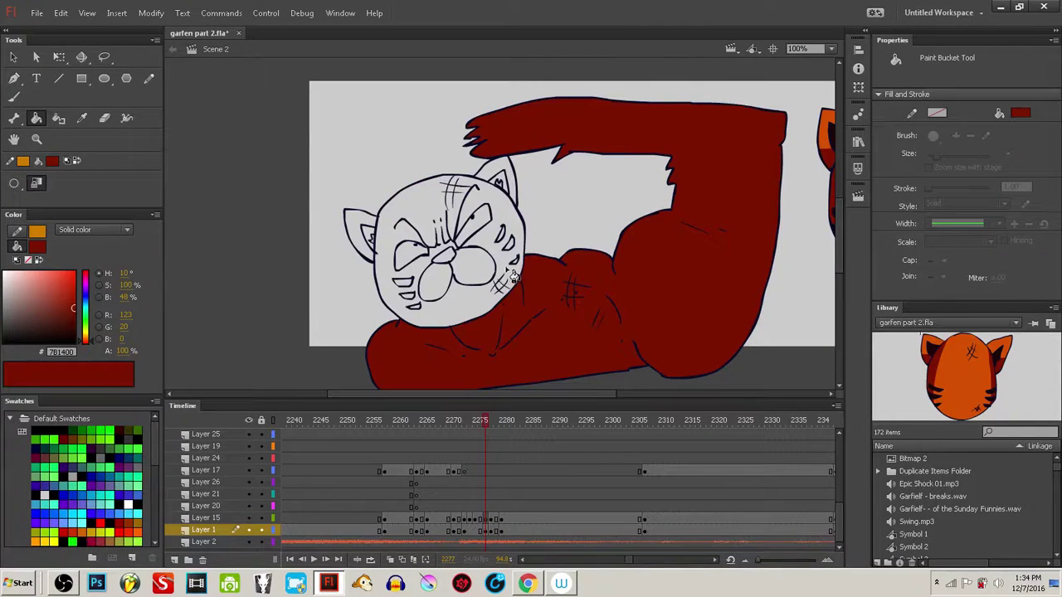
{"action": "left_click", "coordinate": [505, 292]}
{"action": "left_click", "coordinate": [499, 284]}
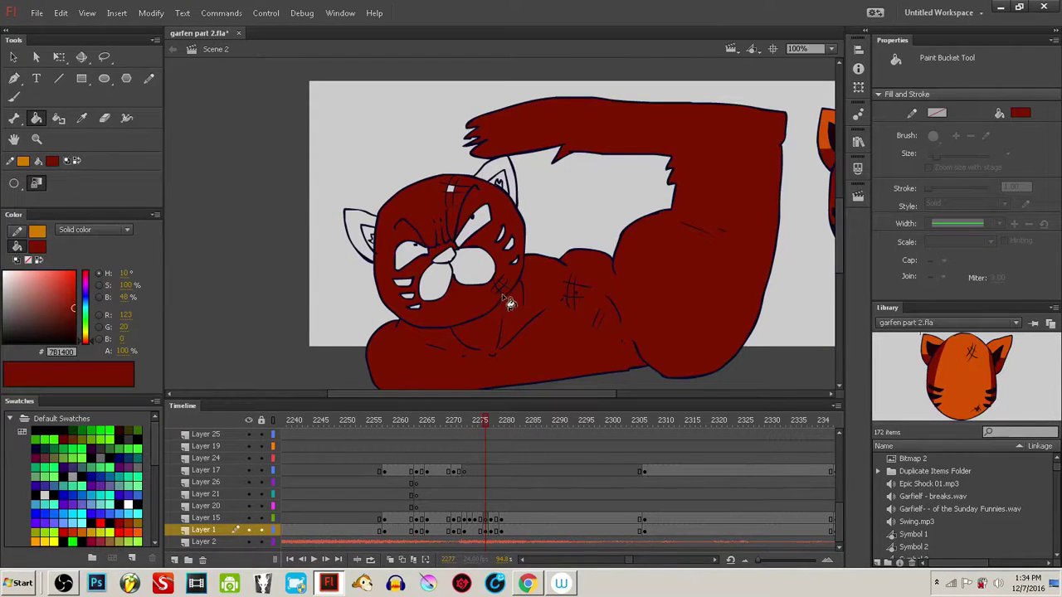
{"action": "left_click", "coordinate": [458, 194]}
{"action": "left_click", "coordinate": [498, 181]}
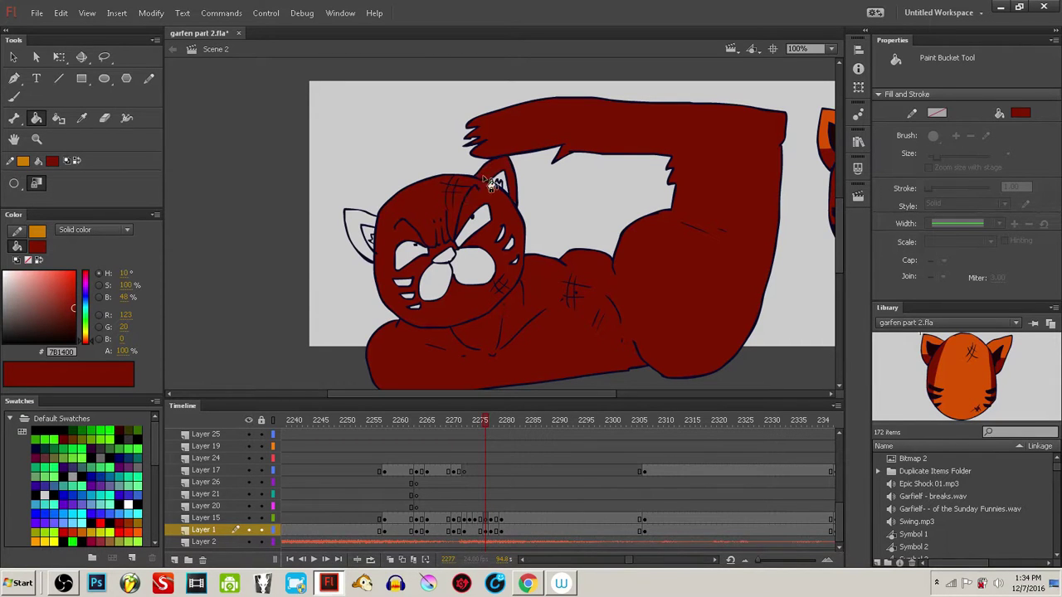
{"action": "left_click", "coordinate": [366, 226]}
- Sample black (000000) from the cat's nose at frame 2278 and fill the nose at frame 2277 with it
{"action": "left_click", "coordinate": [488, 420]}
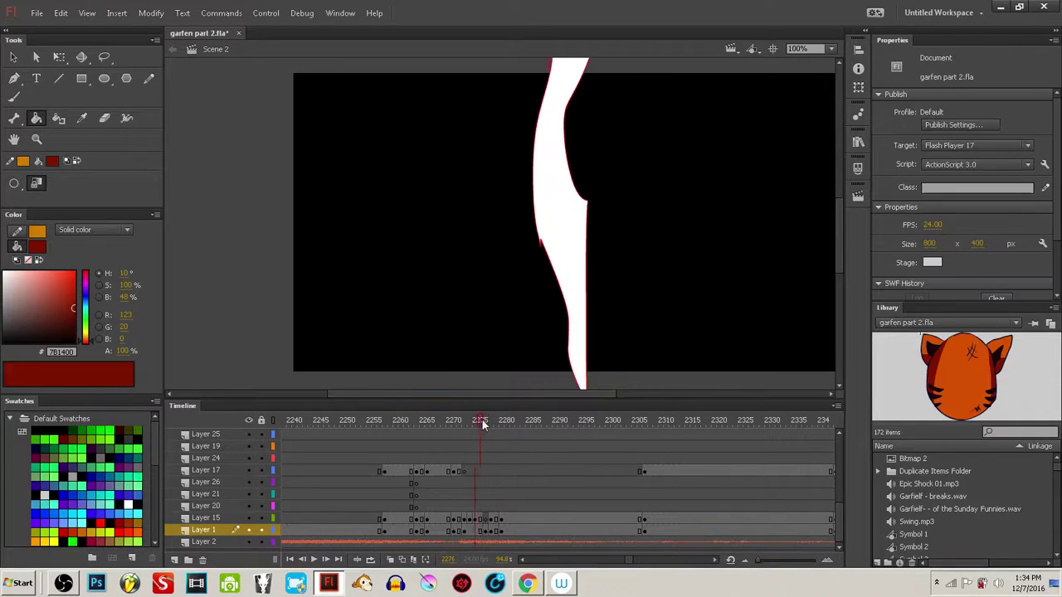
{"action": "key", "text": "i"}
{"action": "left_click", "coordinate": [446, 256]}
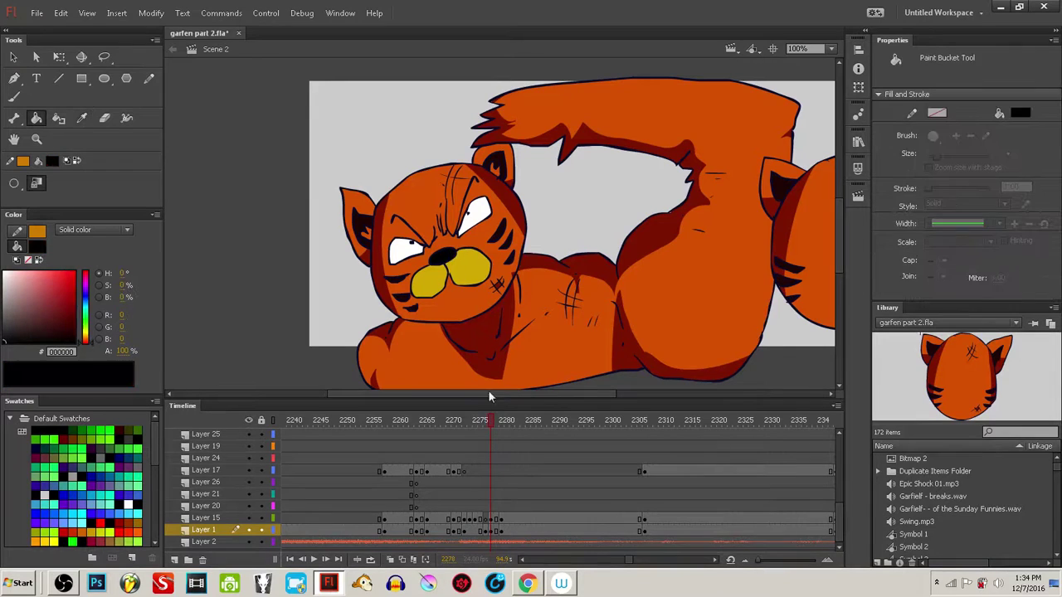
{"action": "left_click", "coordinate": [484, 419]}
{"action": "left_click", "coordinate": [446, 266]}
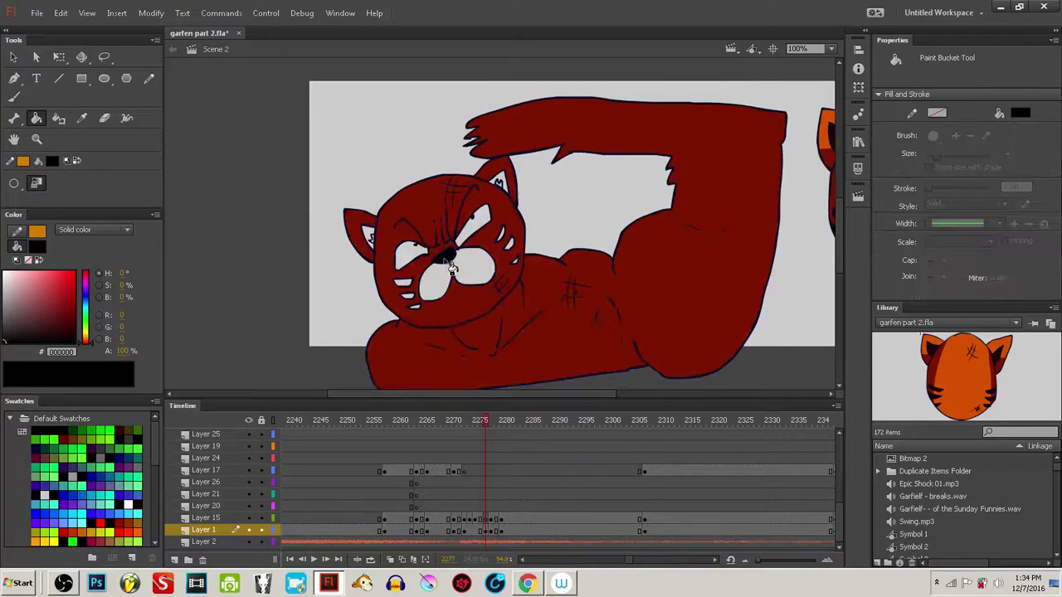
- Sample the muzzle yellow (D0A700) from frame 2278 and fill both halves of the muzzle at frame 2277
{"action": "left_click", "coordinate": [489, 420]}
{"action": "key", "text": "i"}
{"action": "left_click", "coordinate": [478, 265]}
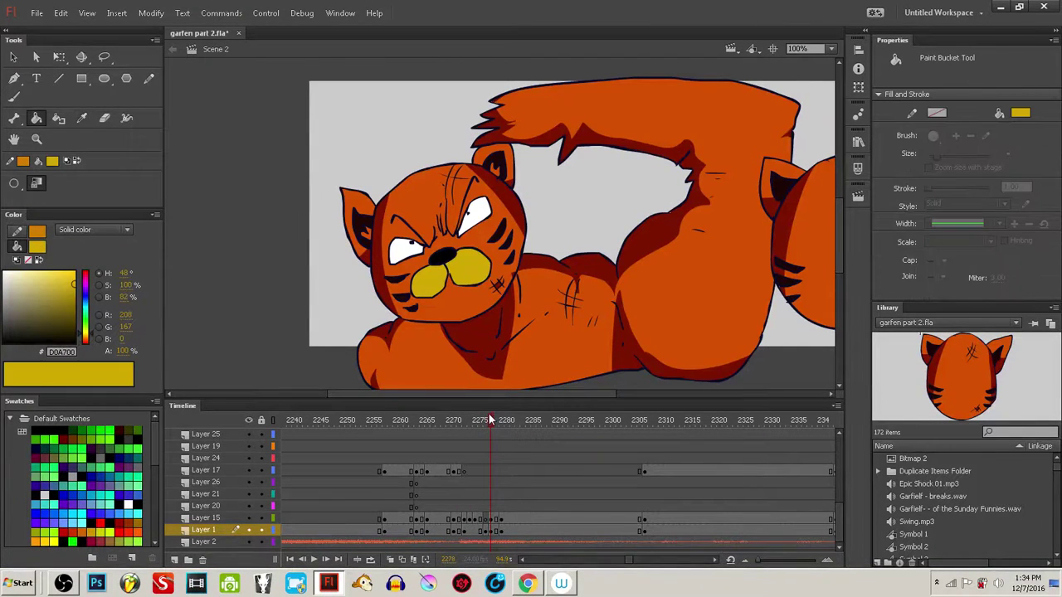
{"action": "left_click", "coordinate": [487, 419]}
{"action": "left_click", "coordinate": [470, 269]}
{"action": "left_click", "coordinate": [436, 282]}
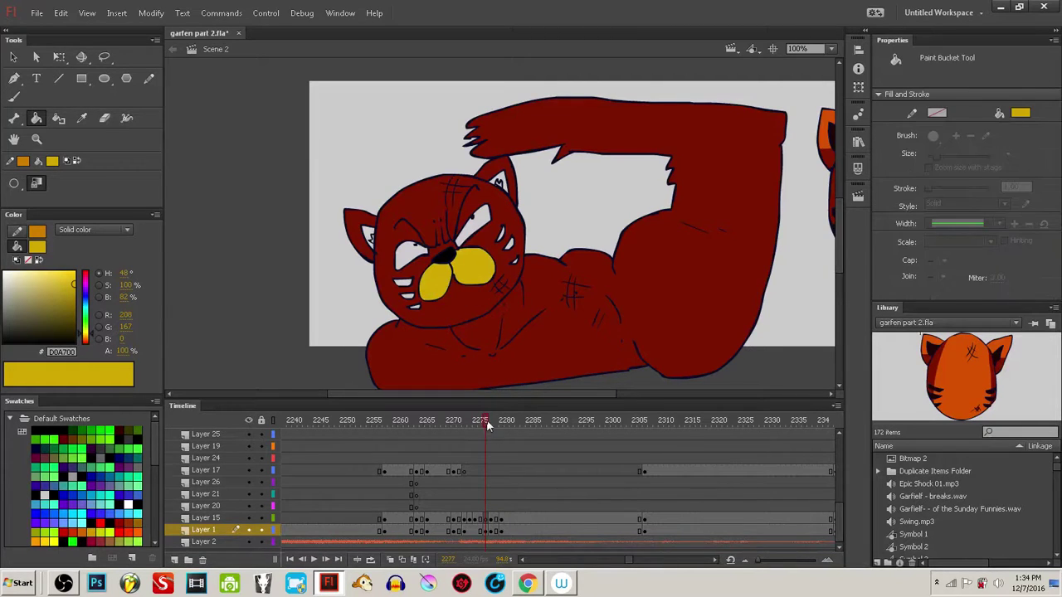
- Sample the eye white (FFFFFF) from frame 2278 and fill both eyes at frame 2277
{"action": "left_click", "coordinate": [489, 420]}
{"action": "key", "text": "i"}
{"action": "left_click", "coordinate": [486, 202]}
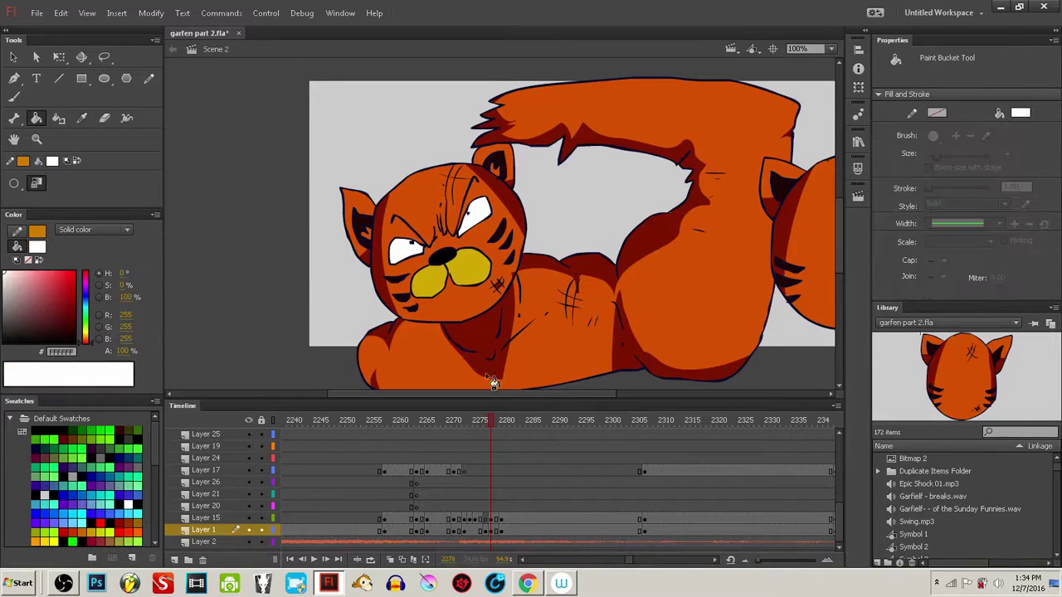
{"action": "left_click", "coordinate": [487, 420]}
{"action": "left_click", "coordinate": [412, 253]}
{"action": "left_click", "coordinate": [473, 224]}
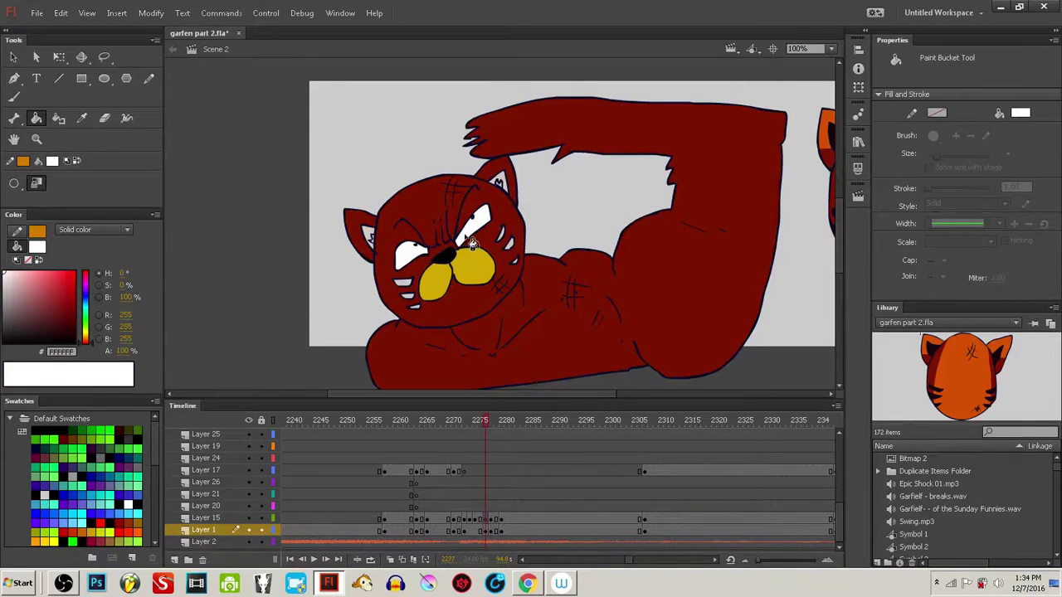
- Sample the dark inner-ear colour (1D0504) from frame 2278 and fill the cheek stripes and inner ears at frame 2277
{"action": "left_click", "coordinate": [489, 420]}
{"action": "key", "text": "i"}
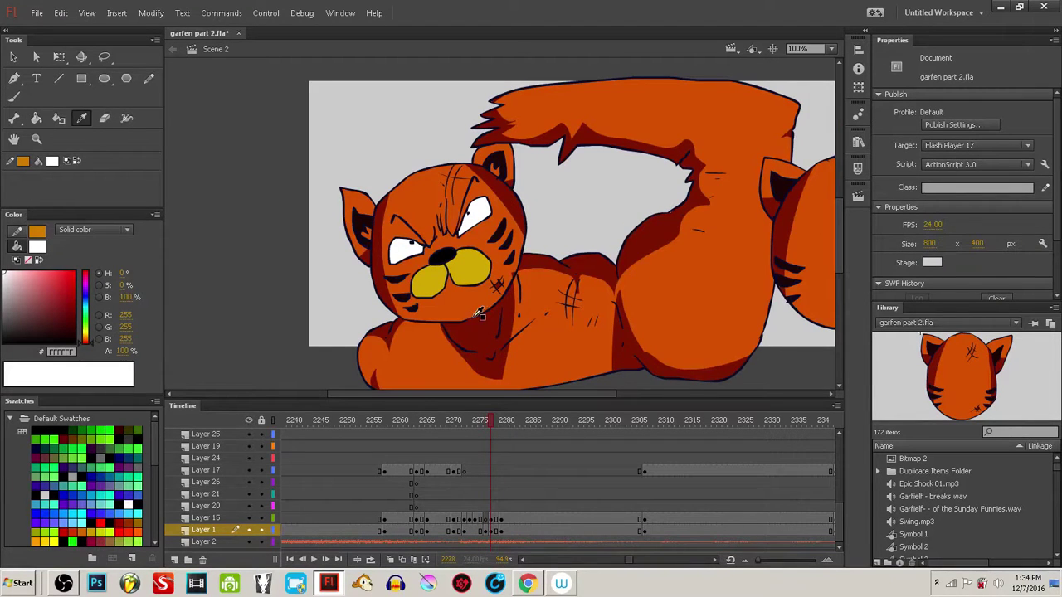
{"action": "left_click", "coordinate": [365, 227]}
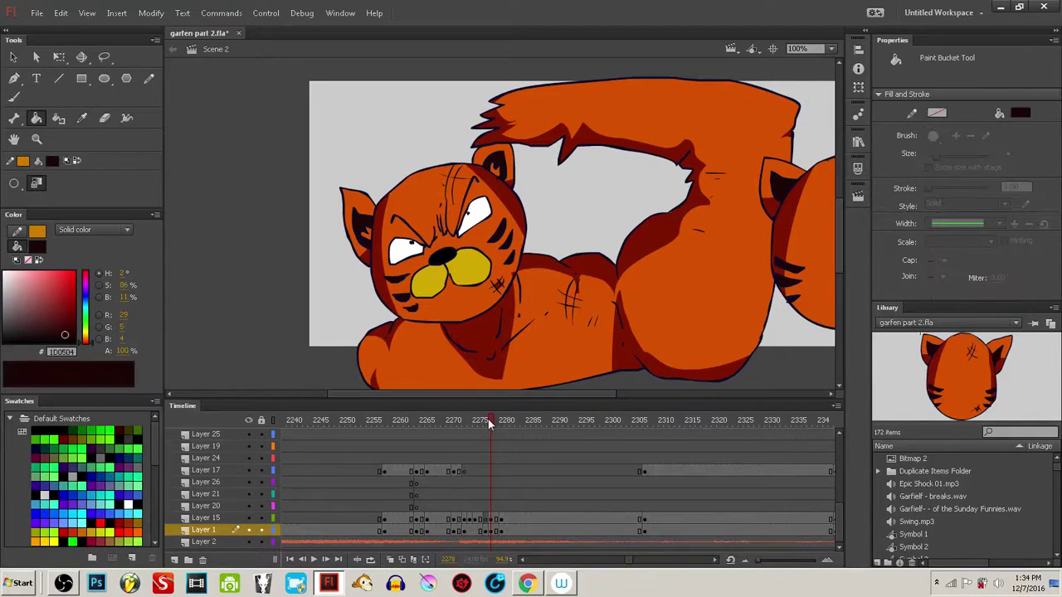
{"action": "left_click", "coordinate": [485, 420]}
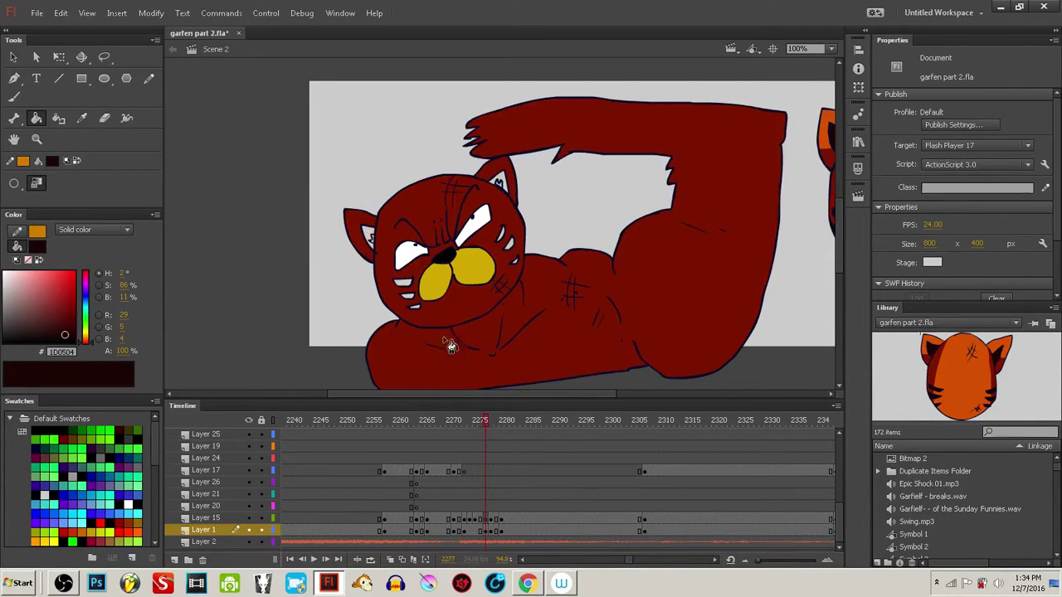
{"action": "left_click", "coordinate": [407, 297]}
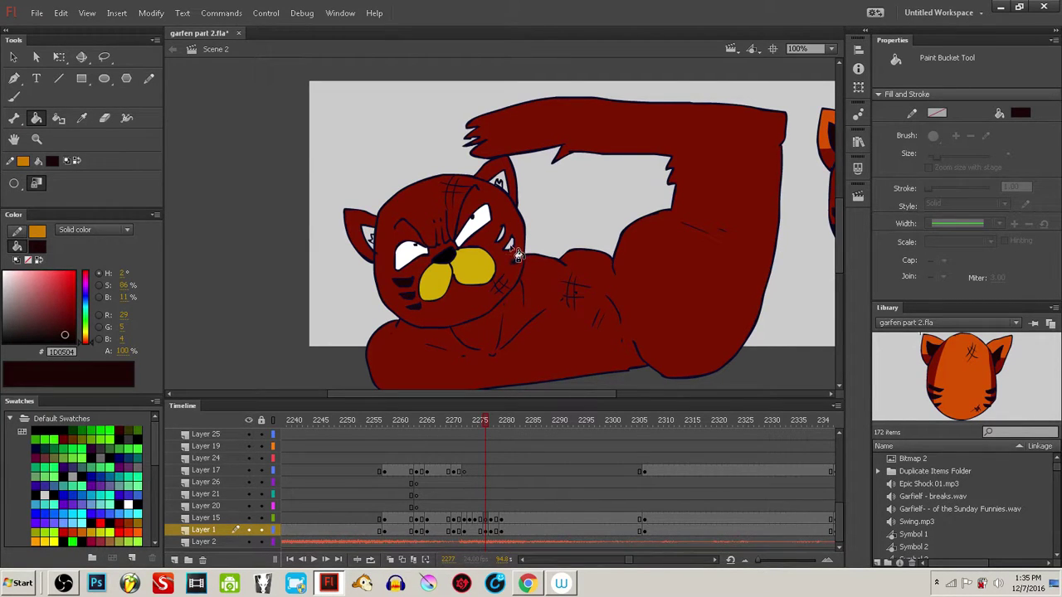
{"action": "left_click", "coordinate": [499, 184]}
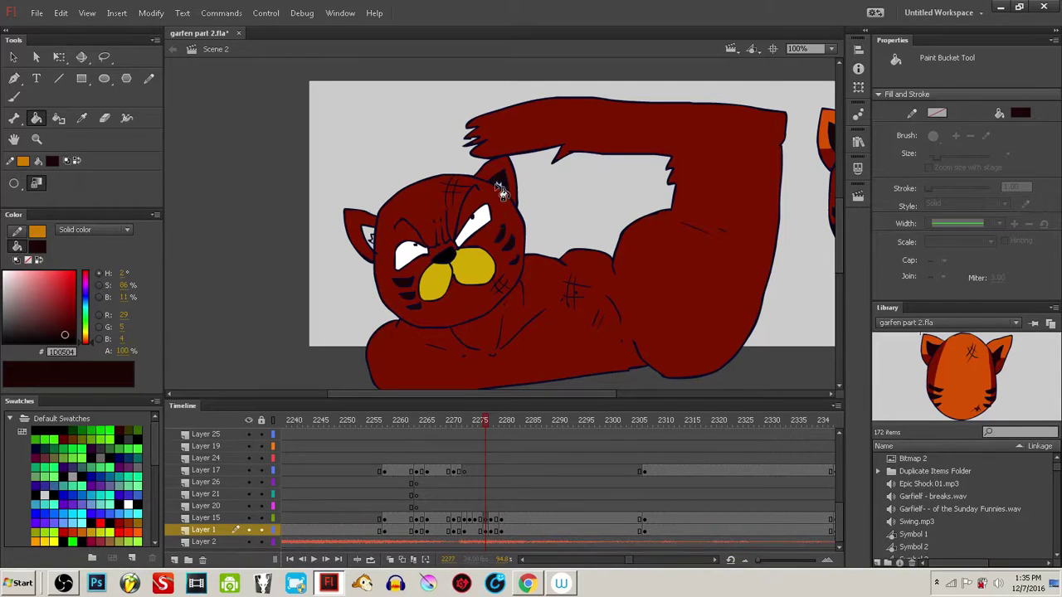
{"action": "left_click", "coordinate": [371, 235]}
- Sample orange (D75200) from the neighbouring head and colour the small hair tuft inside the cat's ear with the Brush tool
{"action": "key", "text": "i"}
{"action": "scroll", "coordinate": [727, 209], "scroll_direction": "right", "scroll_amount": 5}
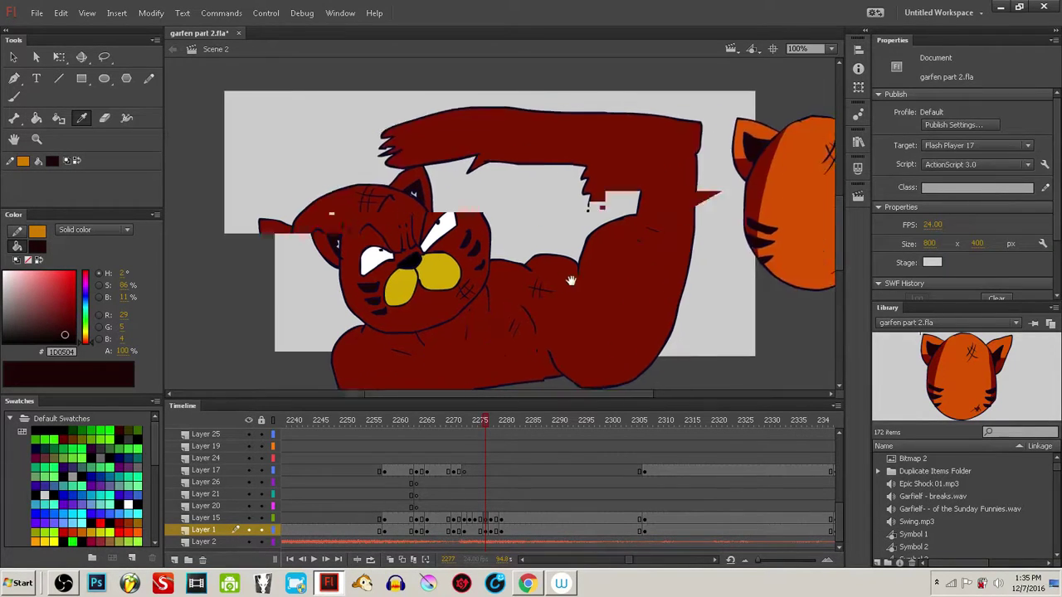
{"action": "left_click", "coordinate": [778, 206]}
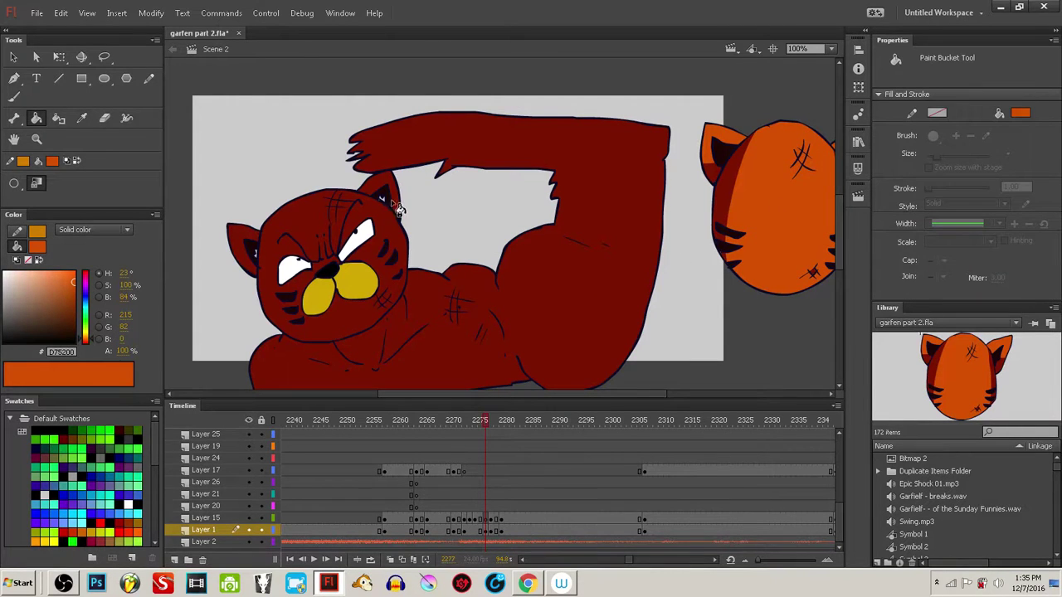
{"action": "key", "text": "b"}
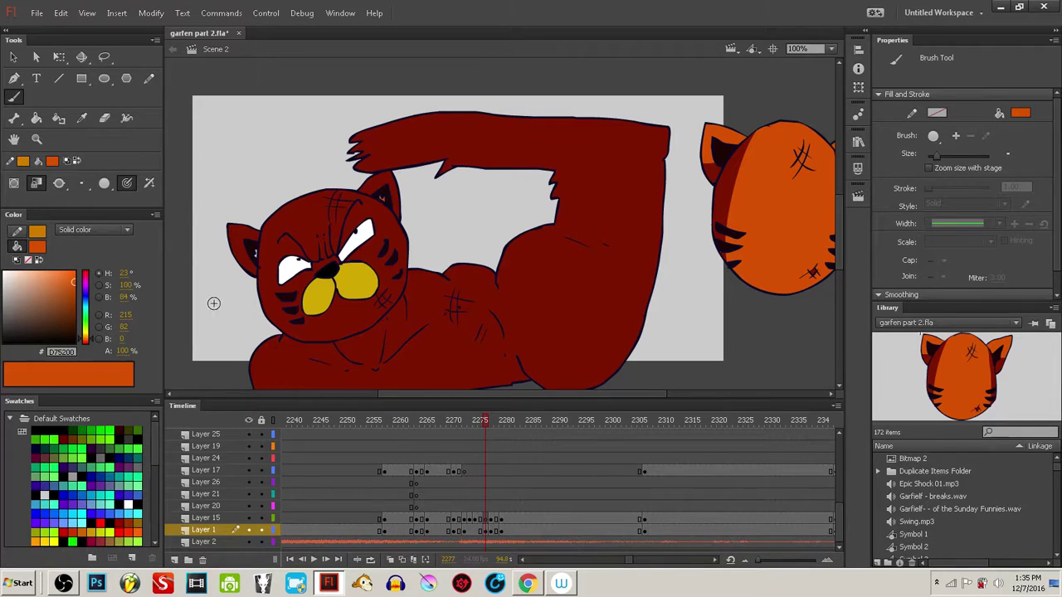
{"action": "key", "text": "ctrl+z"}
{"action": "left_click_drag", "start_coordinate": [382, 198], "coordinate": [383, 205]}
{"action": "left_click_drag", "start_coordinate": [351, 296], "coordinate": [410, 298]}
- Draw orange pencil shading lines down both sides of the cat's face and across both ears at frame 2277
{"action": "left_click", "coordinate": [398, 224], "text": "ctrl"}
{"action": "left_click", "coordinate": [465, 215], "text": "ctrl"}
{"action": "key", "text": "y"}
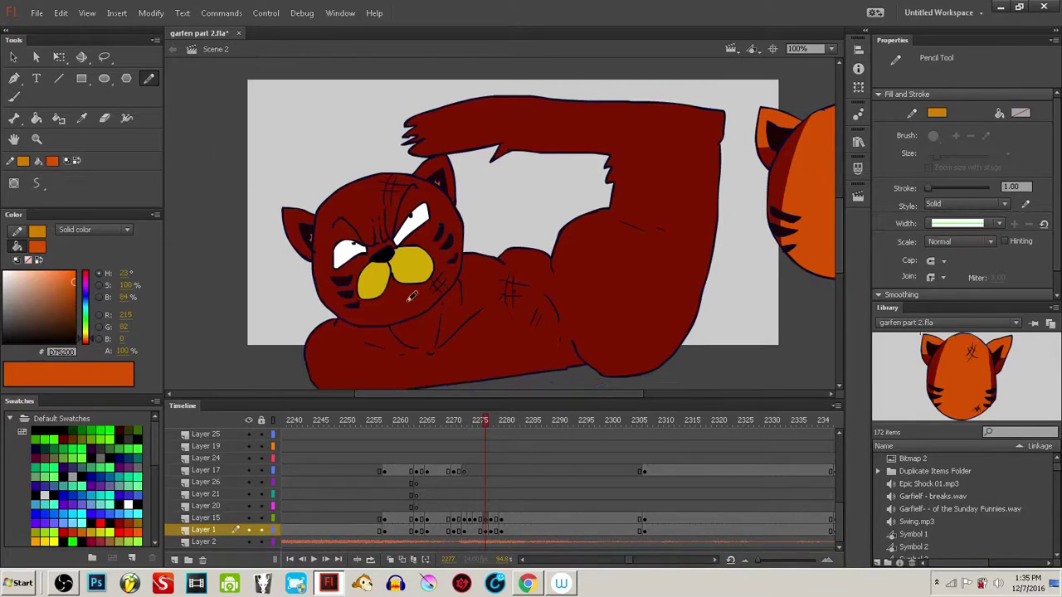
{"action": "mouse_move", "coordinate": [450, 264]}
{"action": "left_mouse_down"}
{"action": "mouse_move", "coordinate": [296, 277]}
{"action": "mouse_move", "coordinate": [372, 285]}
{"action": "mouse_move", "coordinate": [471, 260]}
{"action": "left_mouse_up"}
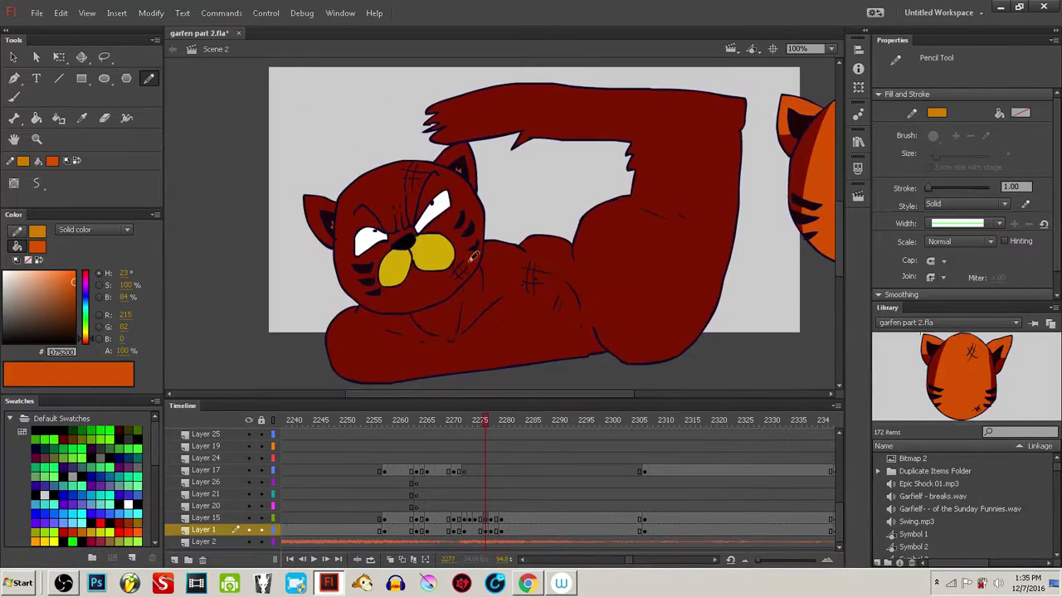
{"action": "mouse_move", "coordinate": [359, 173]}
{"action": "left_mouse_down"}
{"action": "mouse_move", "coordinate": [350, 225]}
{"action": "mouse_move", "coordinate": [397, 305]}
{"action": "left_mouse_up"}
{"action": "left_click_drag", "start_coordinate": [404, 153], "coordinate": [506, 272]}
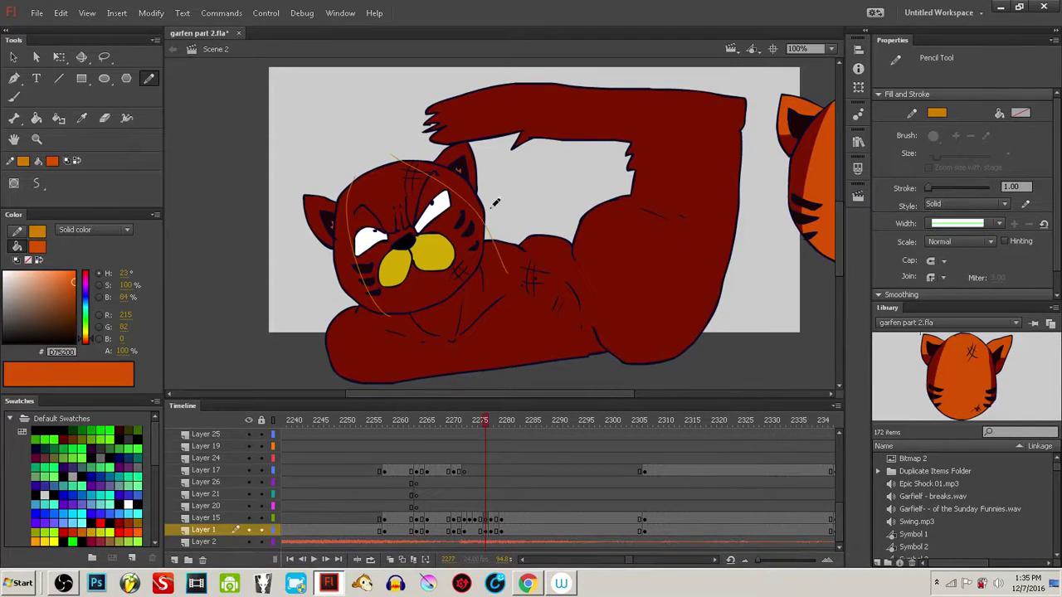
{"action": "left_click_drag", "start_coordinate": [424, 258], "coordinate": [411, 232]}
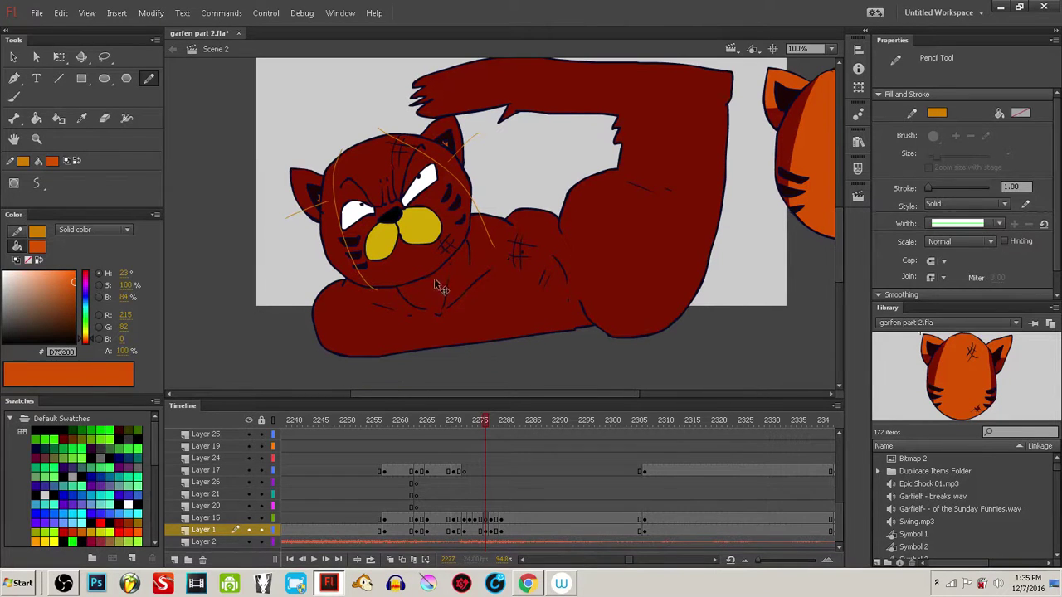
- Draw a curved orange pencil shading line under the cat's chin around the neck, redoing the first attempt
{"action": "left_click", "coordinate": [439, 285], "text": "ctrl"}
{"action": "left_click", "coordinate": [315, 307], "text": "ctrl"}
{"action": "left_click_drag", "start_coordinate": [347, 266], "coordinate": [414, 305]}
{"action": "key", "text": "ctrl+z"}
{"action": "mouse_move", "coordinate": [363, 236]}
{"action": "left_mouse_down"}
{"action": "mouse_move", "coordinate": [406, 313]}
{"action": "mouse_move", "coordinate": [458, 306]}
{"action": "mouse_move", "coordinate": [476, 188]}
{"action": "left_mouse_up"}
{"action": "left_click_drag", "start_coordinate": [449, 304], "coordinate": [454, 290]}
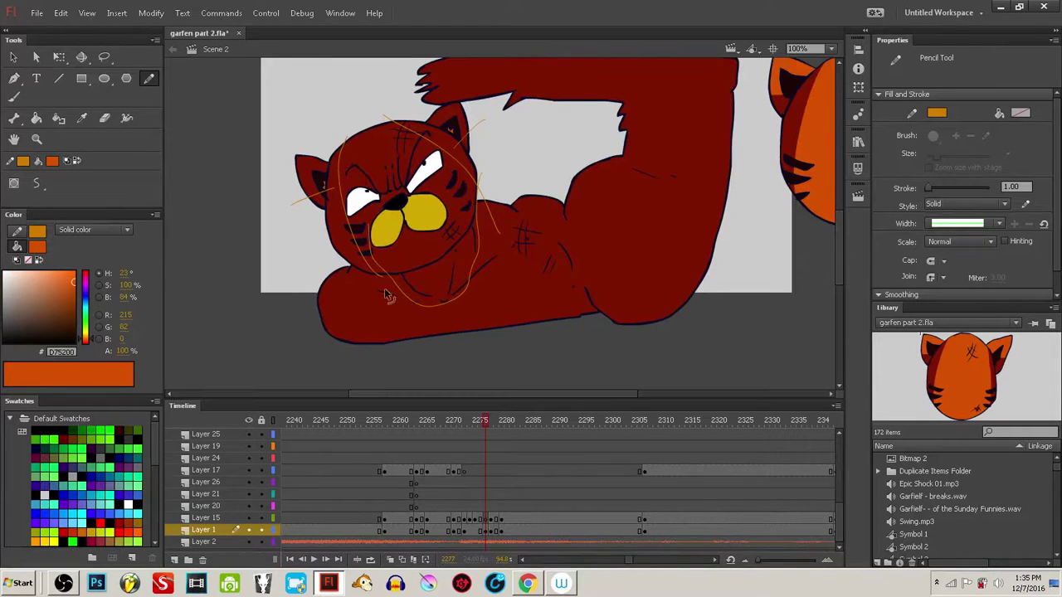
- Draw orange pencil shading lines over the cat's front leg and paw, checking against the finished frame 2278
{"action": "left_click", "coordinate": [384, 294], "text": "ctrl"}
{"action": "left_click", "coordinate": [282, 316], "text": "ctrl"}
{"action": "left_click_drag", "start_coordinate": [520, 278], "coordinate": [430, 311]}
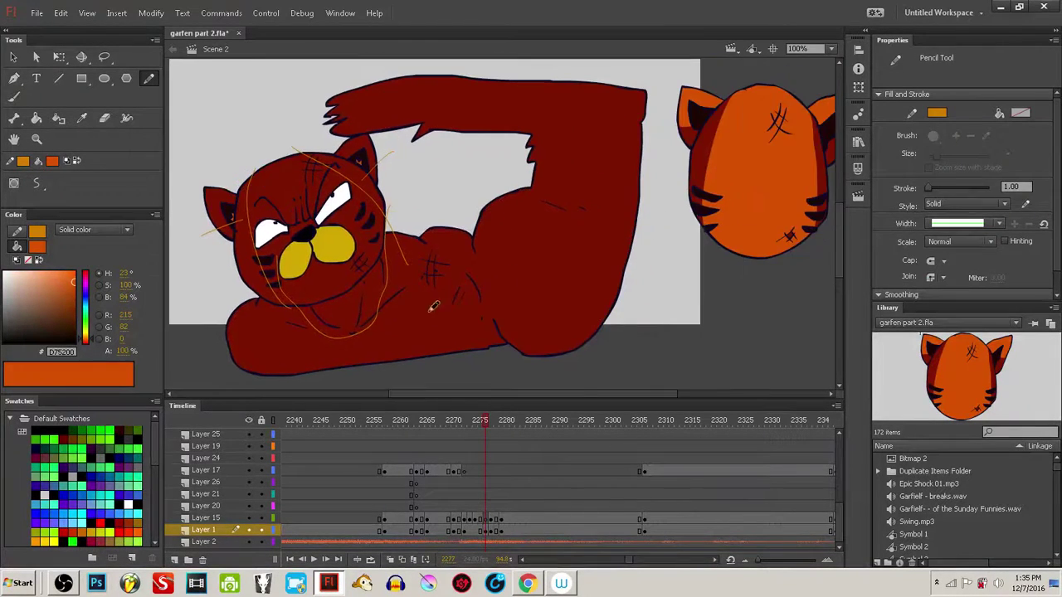
{"action": "left_click_drag", "start_coordinate": [488, 422], "coordinate": [487, 424]}
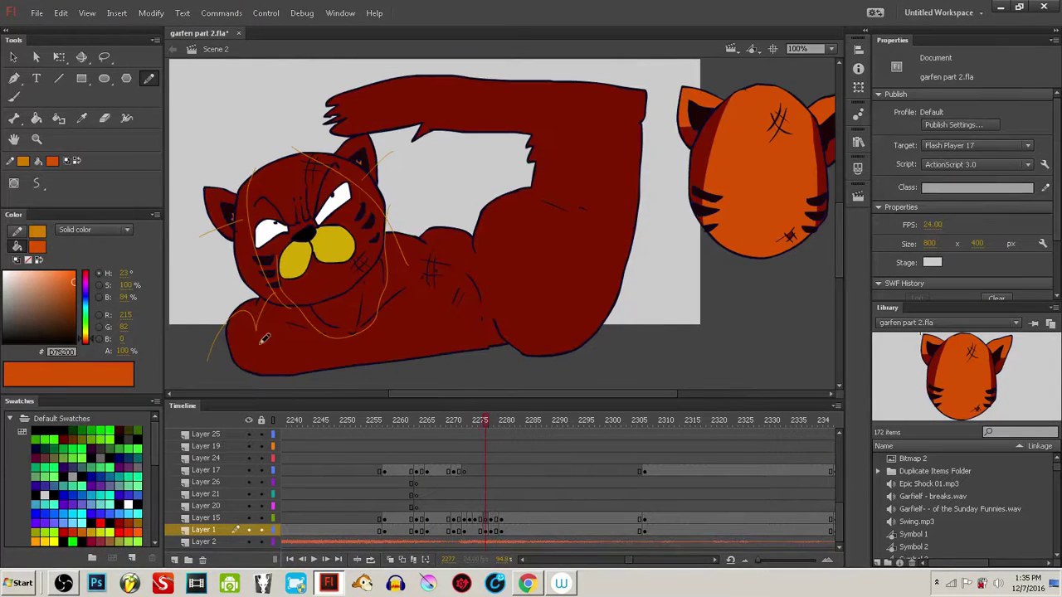
{"action": "left_click_drag", "start_coordinate": [262, 375], "coordinate": [247, 358]}
- Draw orange pencil shading lines along the cat's back, haunch and tail underside, and around the haunch's lower and rear edges
{"action": "left_click_drag", "start_coordinate": [489, 422], "coordinate": [487, 421]}
{"action": "mouse_move", "coordinate": [452, 240]}
{"action": "left_mouse_down"}
{"action": "mouse_move", "coordinate": [490, 252]}
{"action": "mouse_move", "coordinate": [541, 196]}
{"action": "mouse_move", "coordinate": [544, 168]}
{"action": "left_mouse_up"}
{"action": "mouse_move", "coordinate": [538, 113]}
{"action": "left_mouse_down"}
{"action": "mouse_move", "coordinate": [497, 122]}
{"action": "mouse_move", "coordinate": [438, 108]}
{"action": "mouse_move", "coordinate": [424, 118]}
{"action": "mouse_move", "coordinate": [345, 118]}
{"action": "left_mouse_up"}
{"action": "mouse_move", "coordinate": [481, 427]}
{"action": "left_mouse_down"}
{"action": "mouse_move", "coordinate": [472, 425]}
{"action": "mouse_move", "coordinate": [486, 425]}
{"action": "left_mouse_up"}
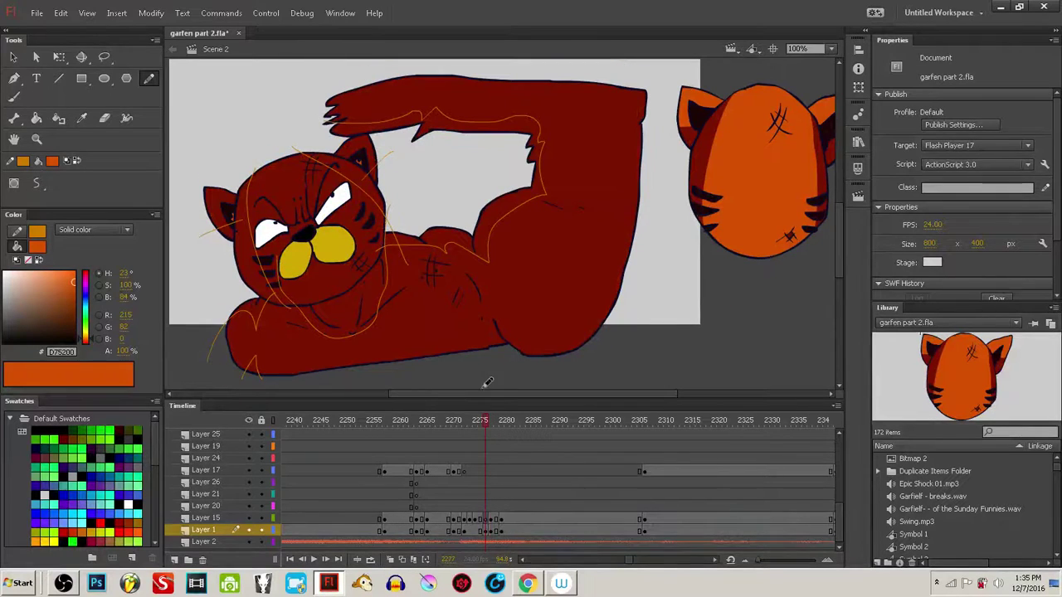
{"action": "mouse_move", "coordinate": [493, 303]}
{"action": "left_mouse_down"}
{"action": "mouse_move", "coordinate": [531, 332]}
{"action": "mouse_move", "coordinate": [592, 292]}
{"action": "left_mouse_up"}
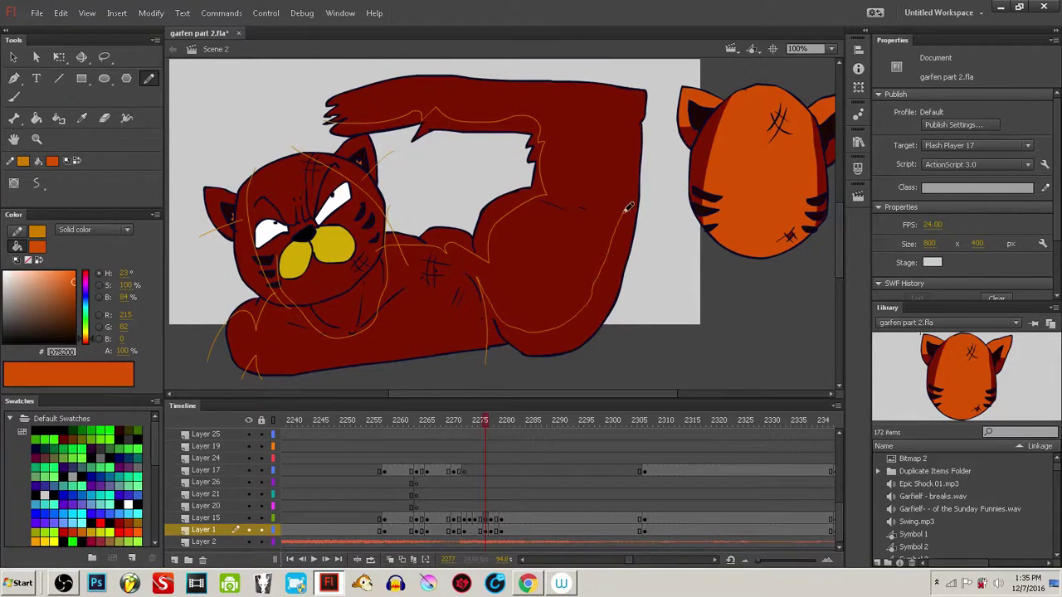
{"action": "left_click_drag", "start_coordinate": [629, 207], "coordinate": [648, 141]}
- Fill the lit areas of the cat's body, haunch and tail at frame 2277 with orange (D75200), checking against frame 2278
{"action": "mouse_move", "coordinate": [485, 422]}
{"action": "left_mouse_down"}
{"action": "mouse_move", "coordinate": [473, 422]}
{"action": "mouse_move", "coordinate": [490, 421]}
{"action": "left_mouse_up"}
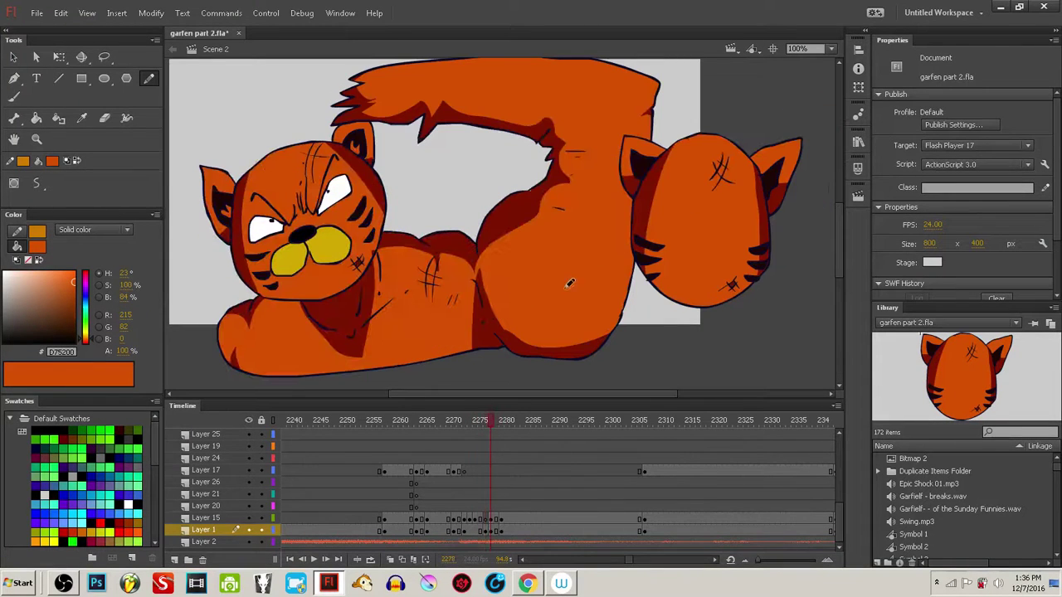
{"action": "key", "text": "k"}
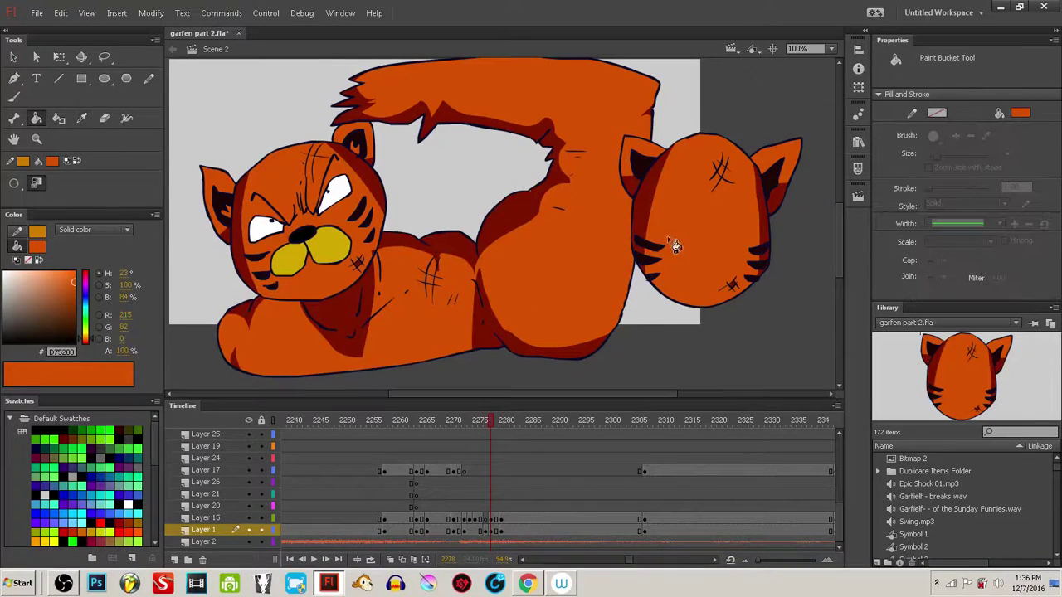
{"action": "left_click", "coordinate": [485, 422]}
{"action": "left_click", "coordinate": [485, 338]}
{"action": "left_click_drag", "start_coordinate": [477, 344], "coordinate": [540, 354]}
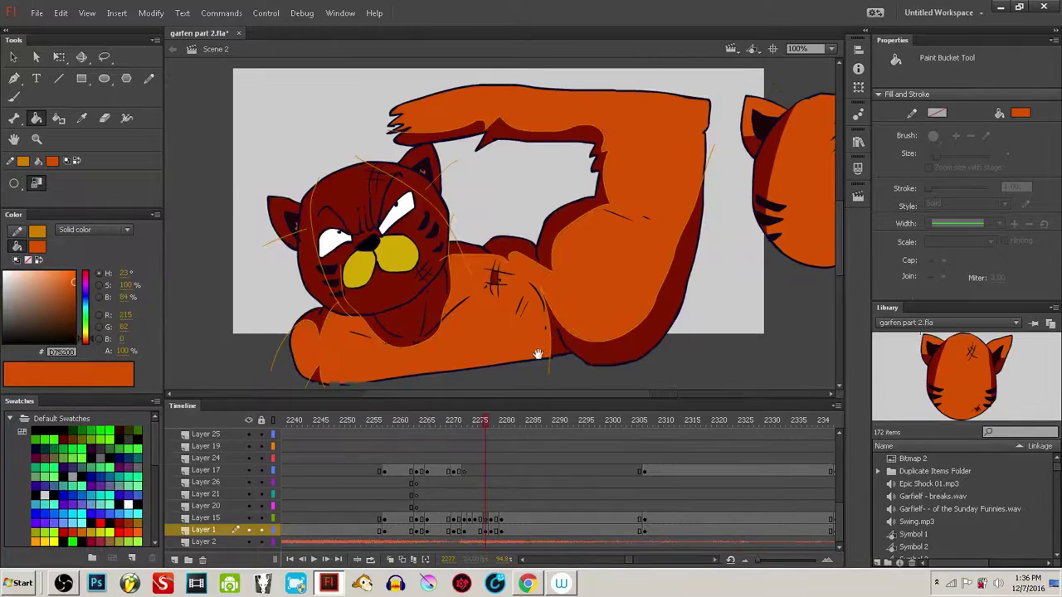
- Fill the lit areas of the cat's face and both ears at frame 2277 with orange (D75200)
{"action": "left_click", "coordinate": [410, 225]}
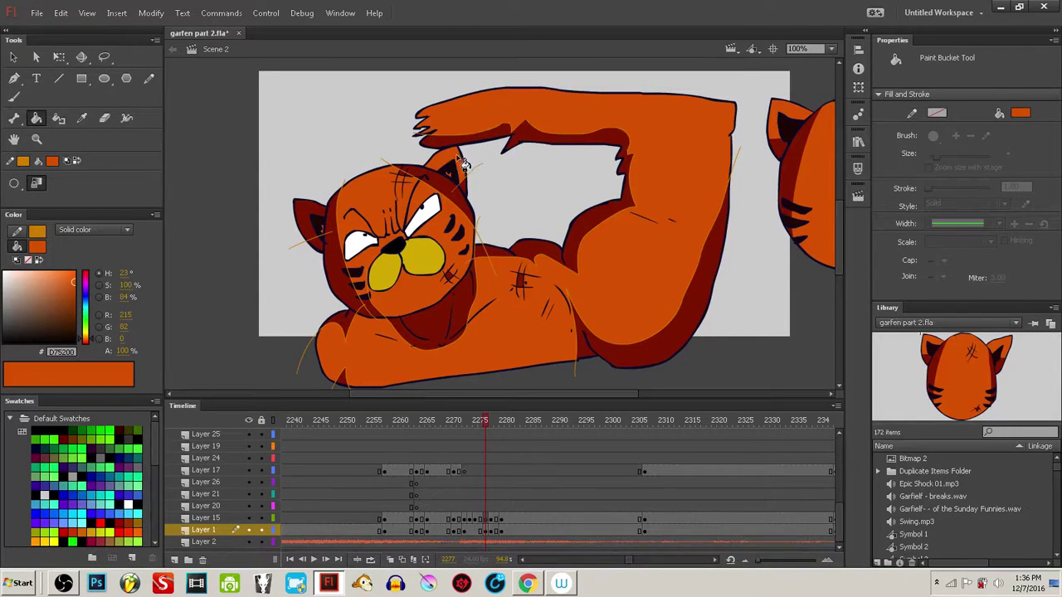
{"action": "left_click", "coordinate": [314, 217]}
{"action": "left_click_drag", "start_coordinate": [411, 262], "coordinate": [418, 244]}
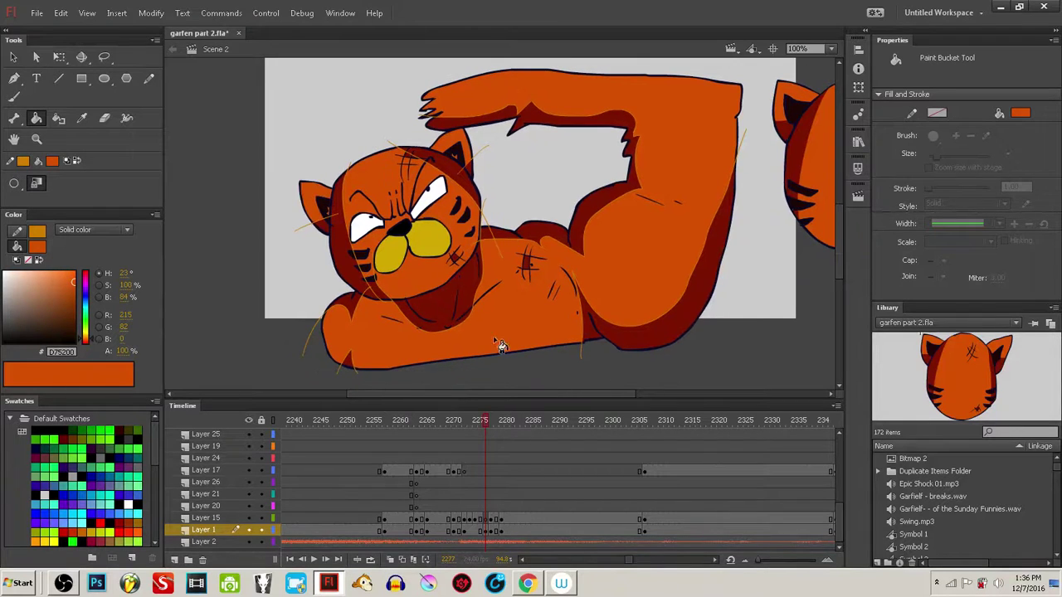
- Remove the orange shading guide strokes from the cat drawing held from frame 2280 onward
{"action": "mouse_move", "coordinate": [482, 431]}
{"action": "left_mouse_down"}
{"action": "mouse_move", "coordinate": [532, 436]}
{"action": "mouse_move", "coordinate": [461, 423]}
{"action": "mouse_move", "coordinate": [534, 437]}
{"action": "left_mouse_up"}
{"action": "scroll", "coordinate": [827, 485], "scroll_direction": "down", "scroll_amount": 2}
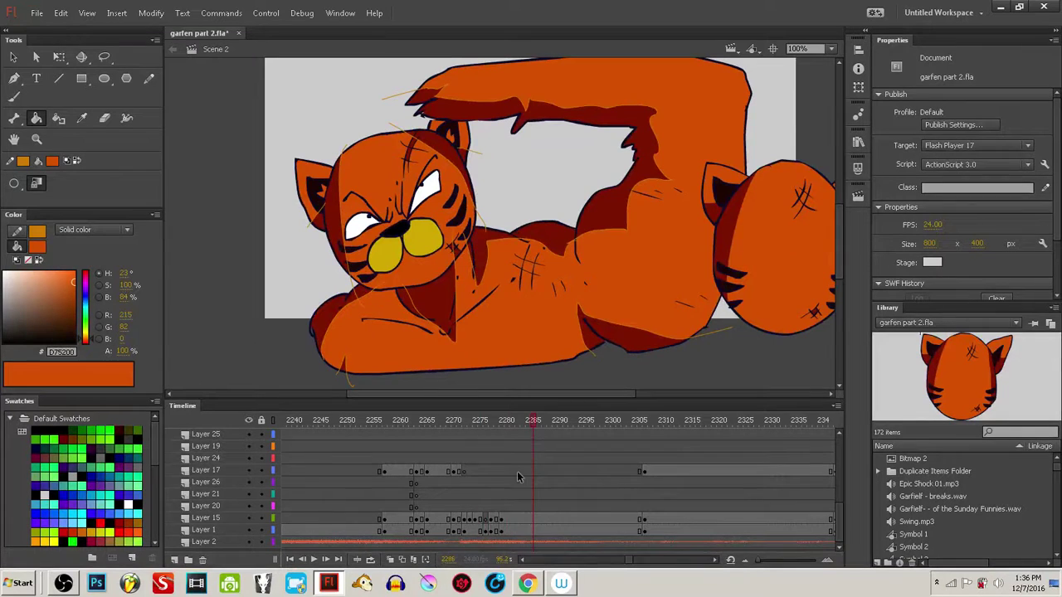
{"action": "left_click", "coordinate": [523, 519]}
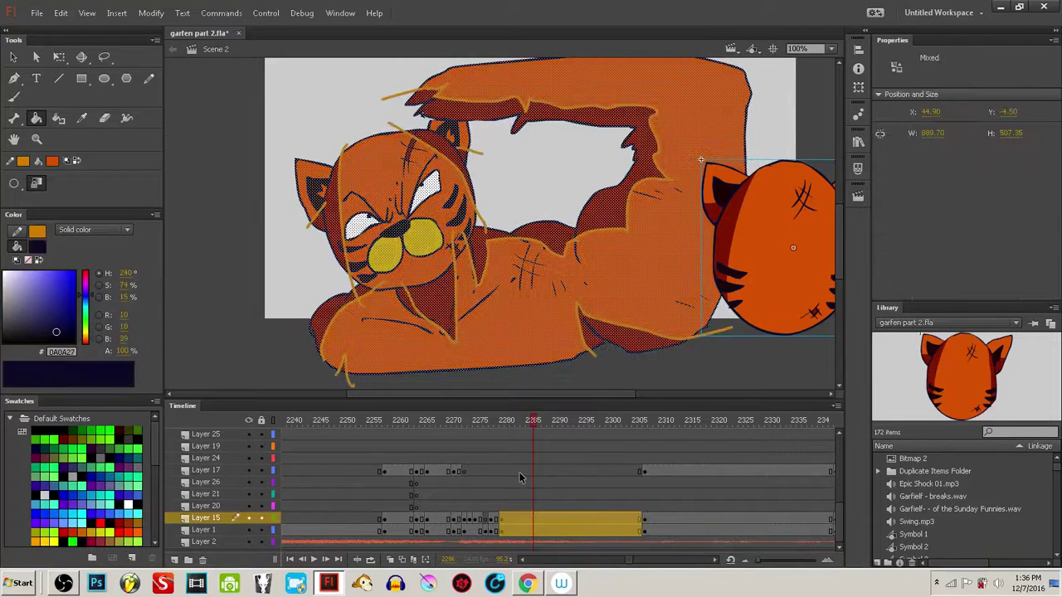
{"action": "left_click", "coordinate": [16, 232]}
{"action": "left_click", "coordinate": [31, 261]}
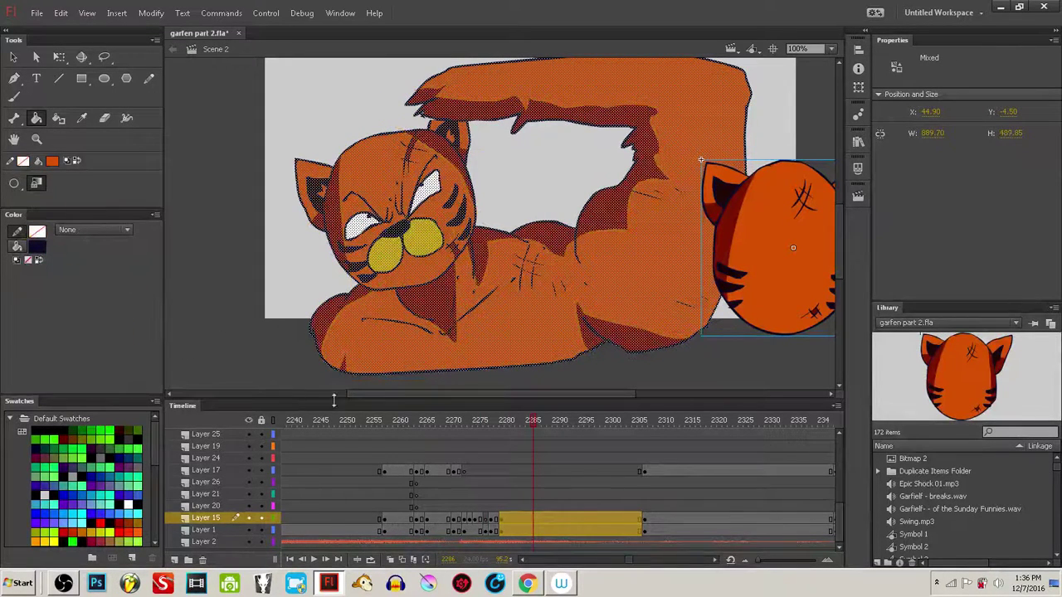
- Remove the orange shading guide strokes from the cat drawing at frame 2277
{"action": "left_click", "coordinate": [495, 522]}
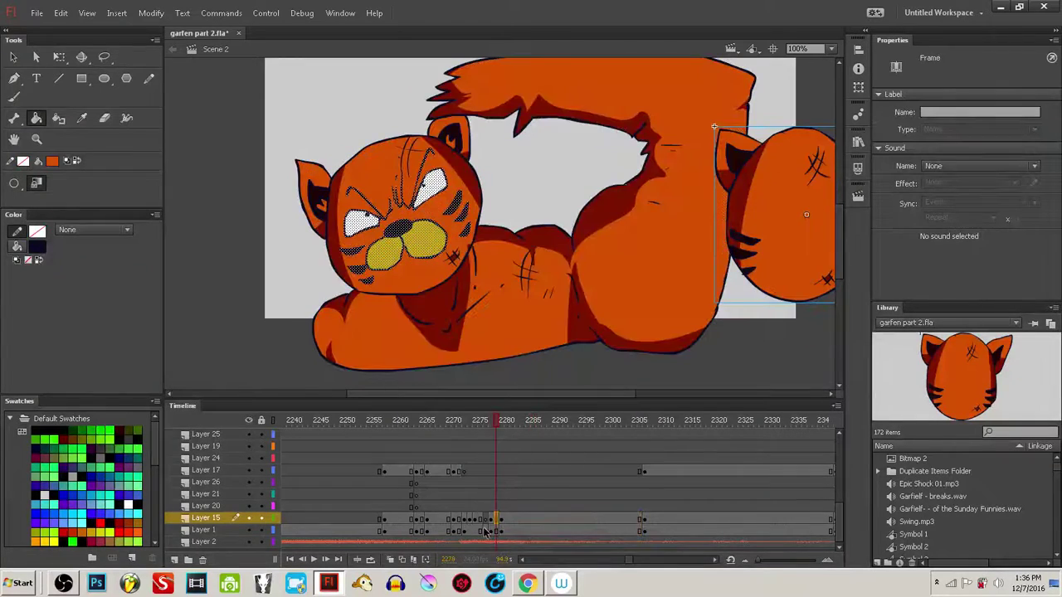
{"action": "left_click", "coordinate": [488, 531]}
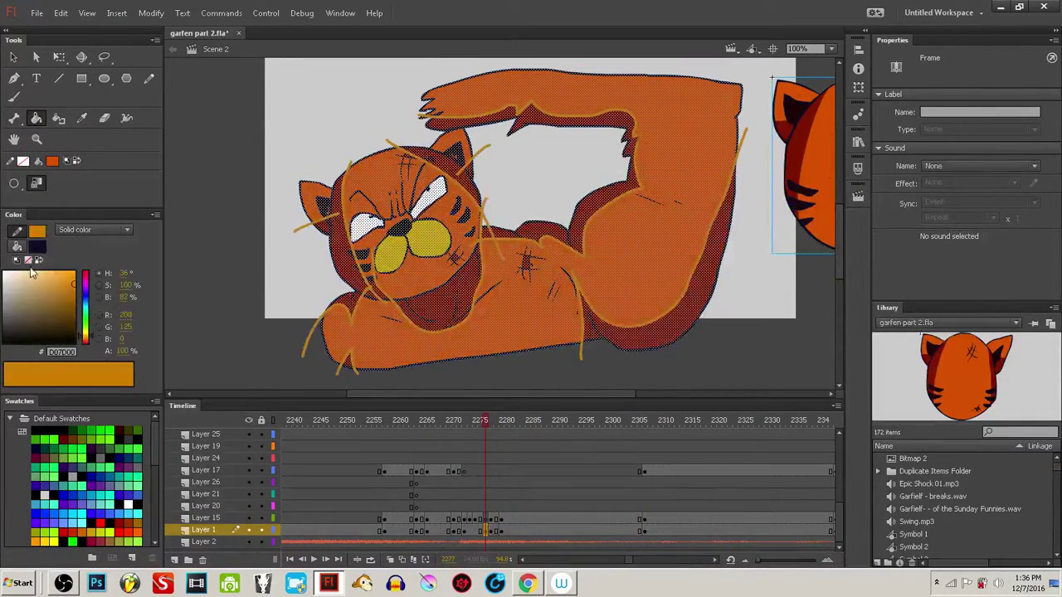
{"action": "left_click", "coordinate": [30, 260]}
{"action": "left_click", "coordinate": [478, 531]}
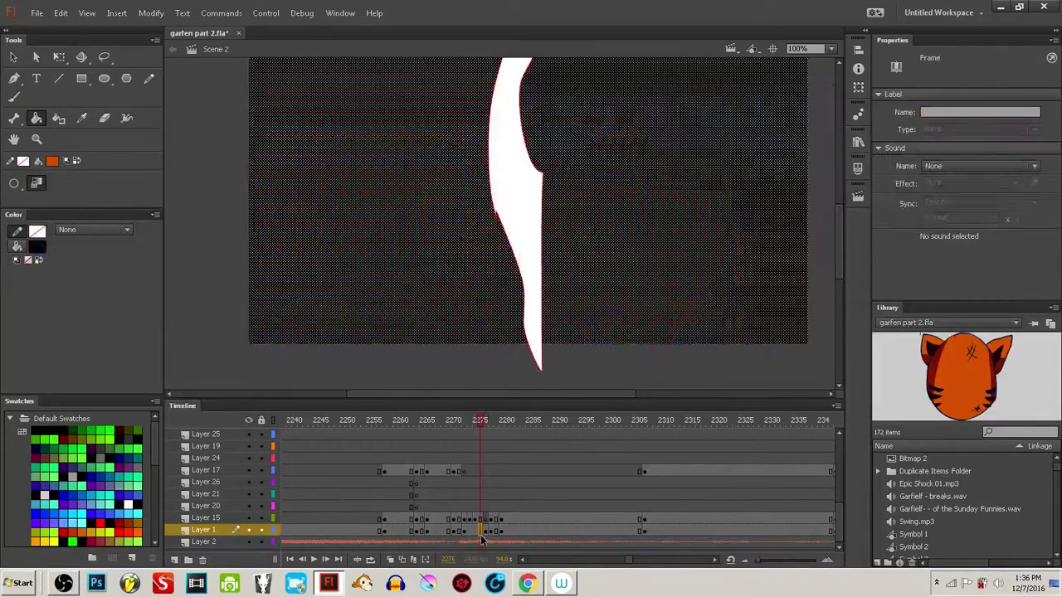
- Delete the spare cat head symbol beside the body in the drawing held from frame 2280
{"action": "left_click_drag", "start_coordinate": [478, 423], "coordinate": [520, 424]}
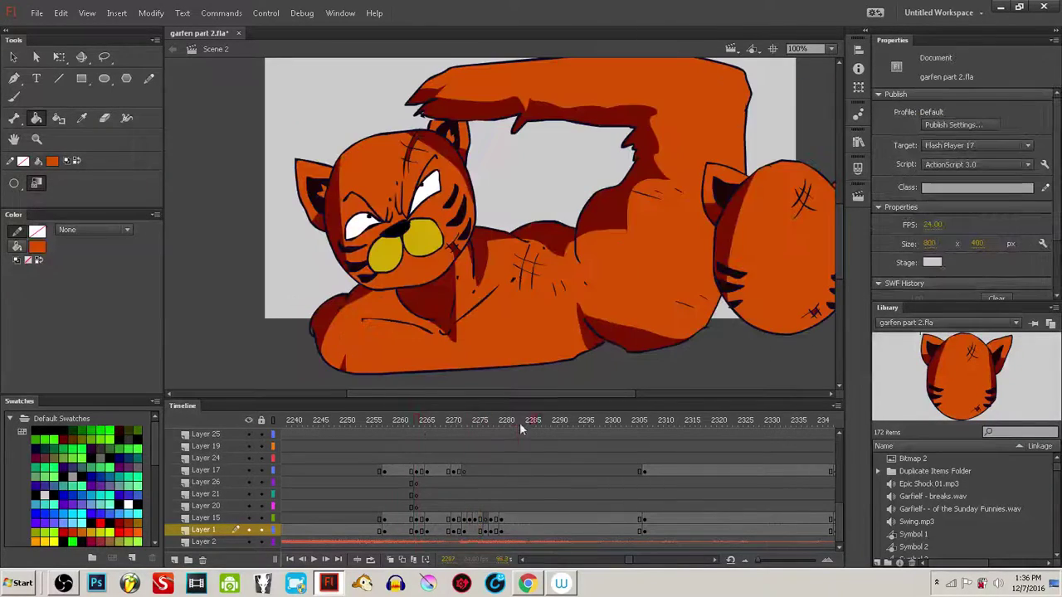
{"action": "left_click", "coordinate": [790, 248], "text": "ctrl"}
{"action": "key", "text": "Delete"}
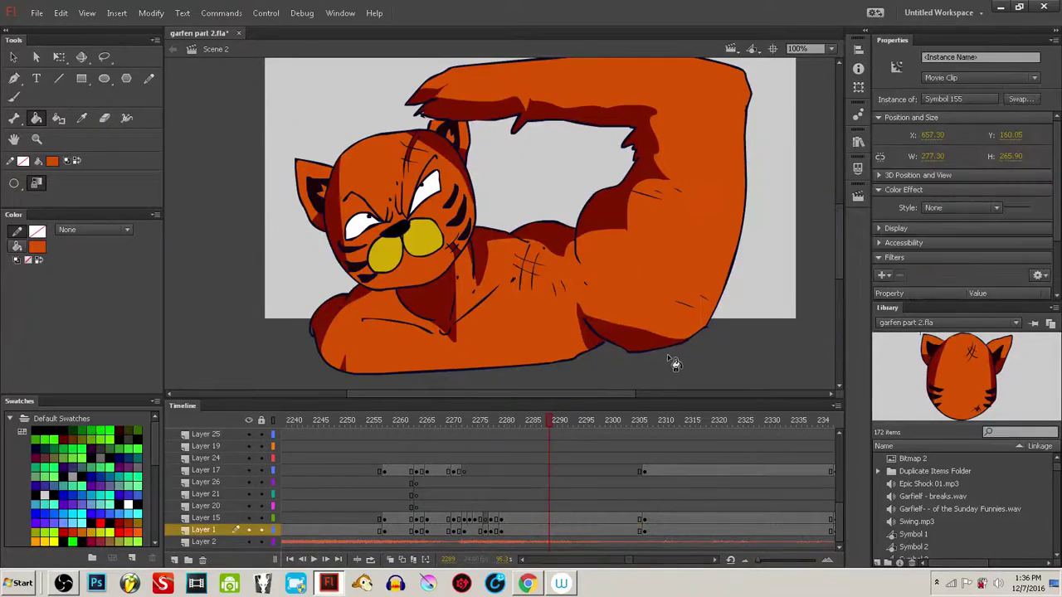
- Remove the orange guide strokes from the front-facing cat drawing around frame 2260 on all its layers
{"action": "left_click_drag", "start_coordinate": [545, 422], "coordinate": [397, 464]}
{"action": "key", "text": "ctrl+a"}
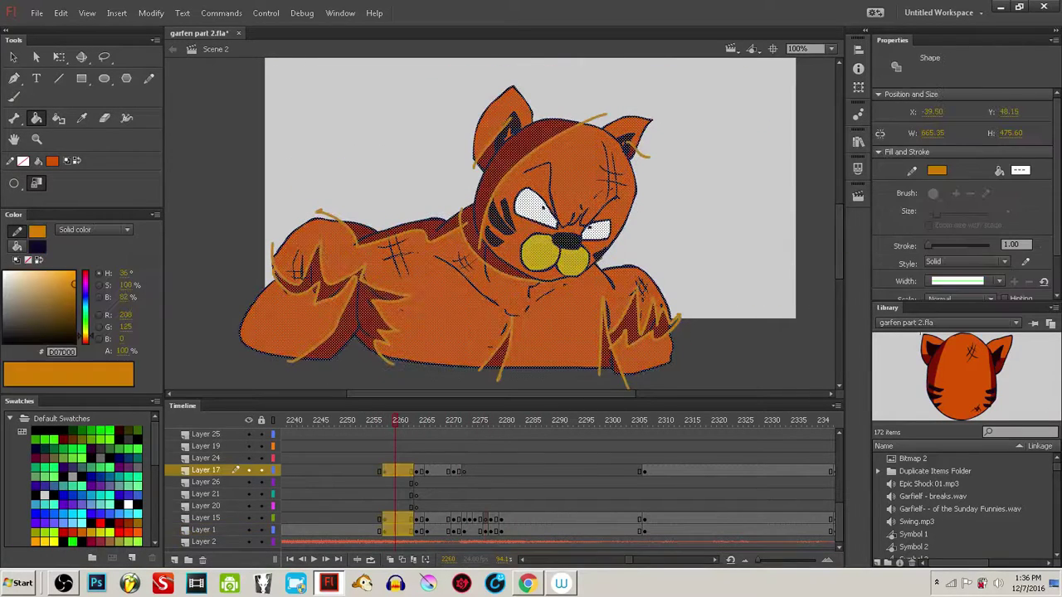
{"action": "left_click", "coordinate": [27, 260]}
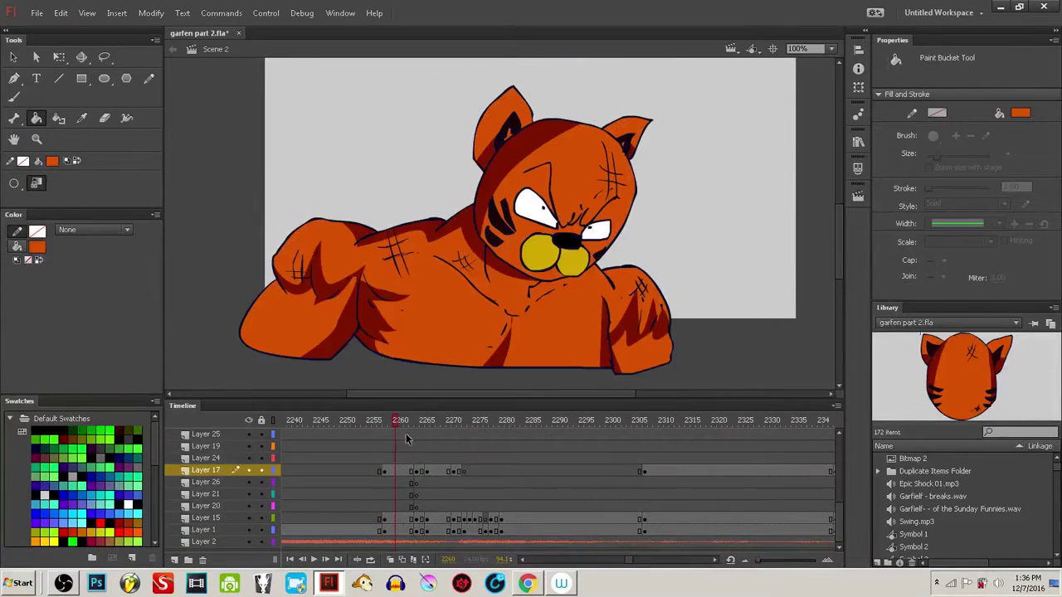
- Remove the red outline from the white slash shapes on Layer 15 at frames 2273, 2274 and 2275
{"action": "left_click", "coordinate": [353, 427]}
{"action": "left_click_drag", "start_coordinate": [352, 427], "coordinate": [464, 477]}
{"action": "left_click", "coordinate": [466, 520]}
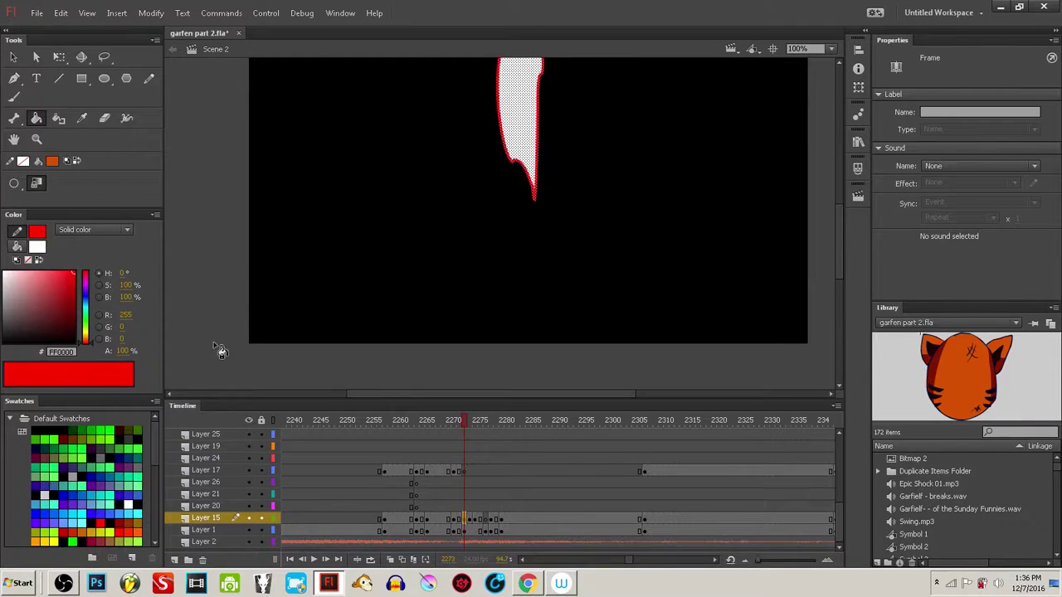
{"action": "left_click", "coordinate": [28, 261]}
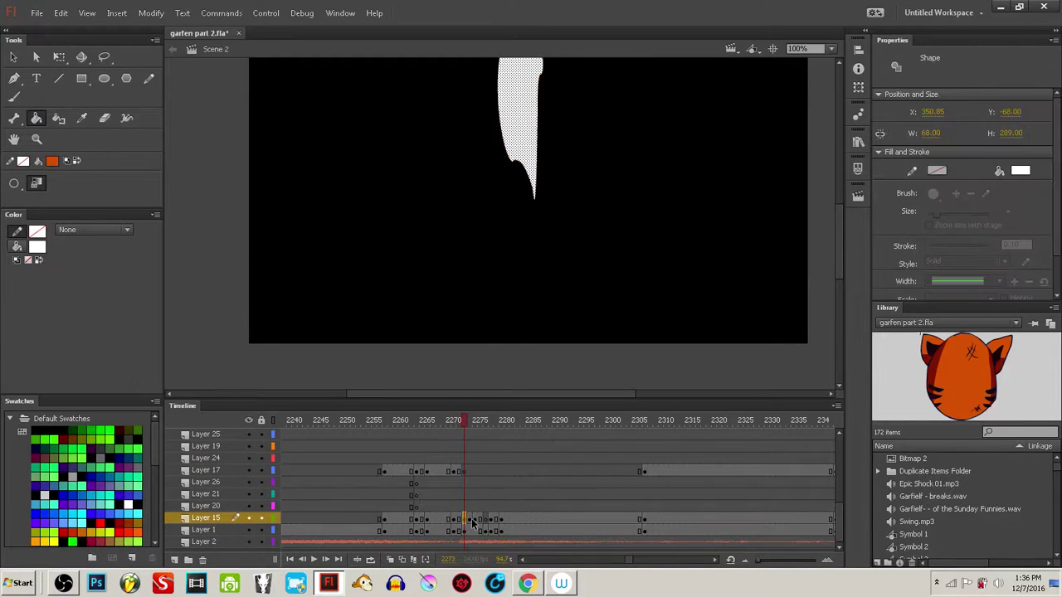
{"action": "left_click", "coordinate": [470, 520]}
{"action": "left_click", "coordinate": [27, 260]}
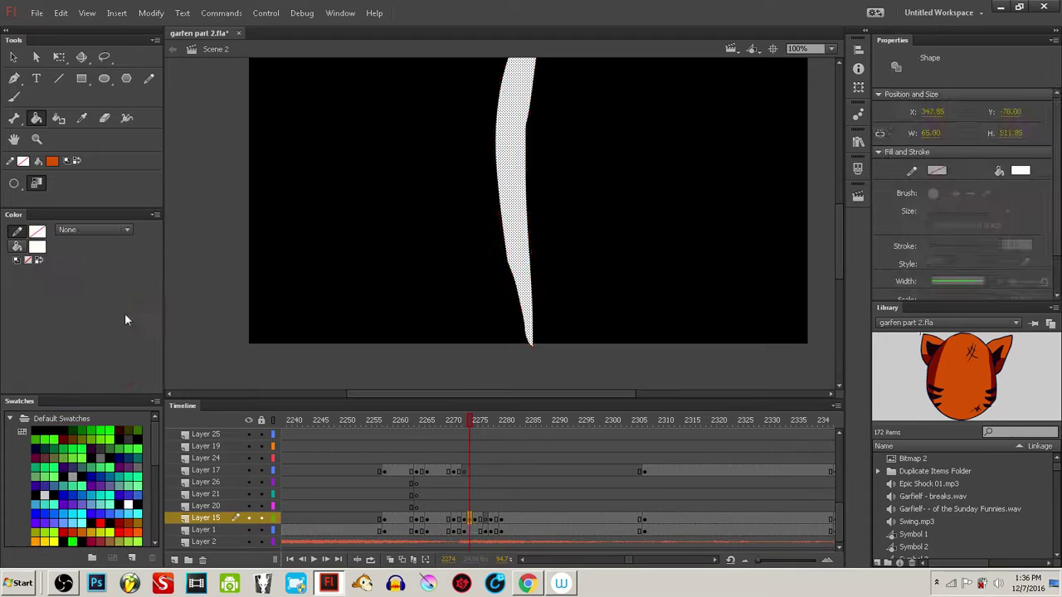
{"action": "left_click", "coordinate": [476, 520]}
{"action": "left_click", "coordinate": [28, 260]}
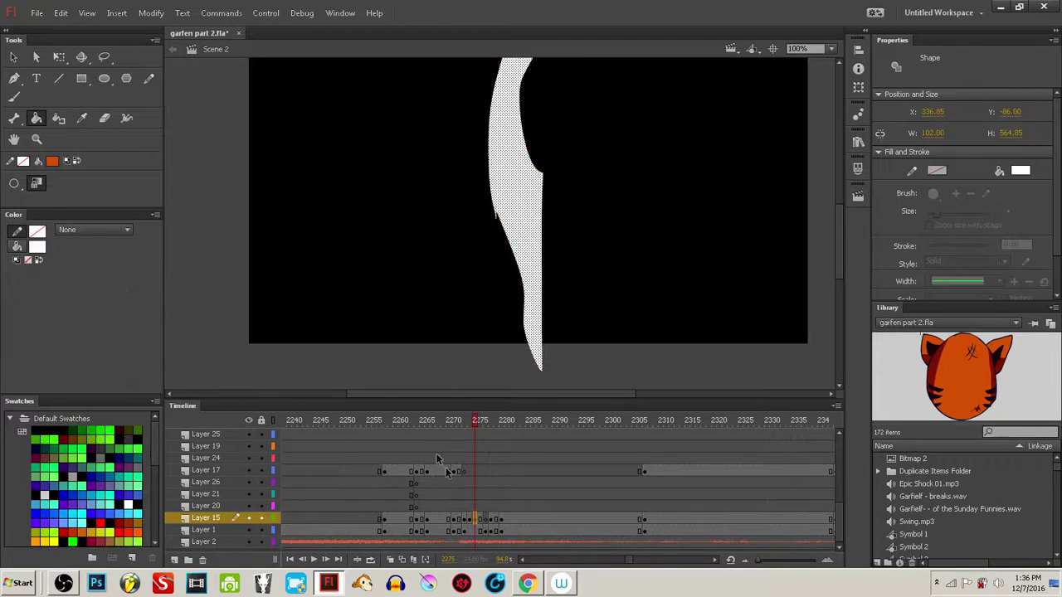
- Add a new layer and place it beneath Layer 1 in the layer stack
{"action": "mouse_move", "coordinate": [479, 423]}
{"action": "left_mouse_down"}
{"action": "mouse_move", "coordinate": [733, 448]}
{"action": "mouse_move", "coordinate": [376, 474]}
{"action": "mouse_move", "coordinate": [534, 460]}
{"action": "mouse_move", "coordinate": [423, 483]}
{"action": "left_mouse_up"}
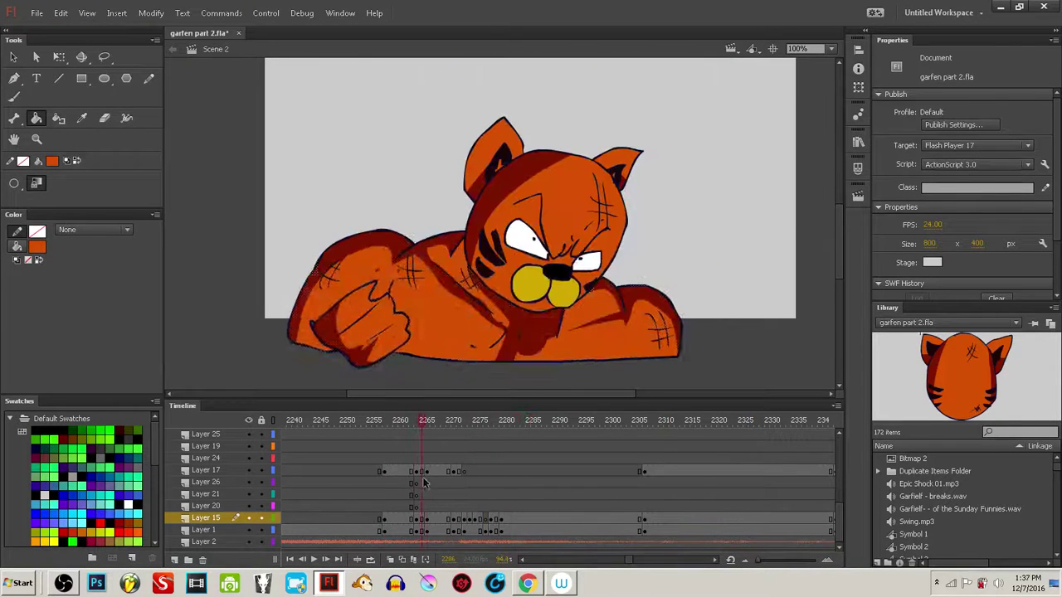
{"action": "left_click", "coordinate": [424, 531]}
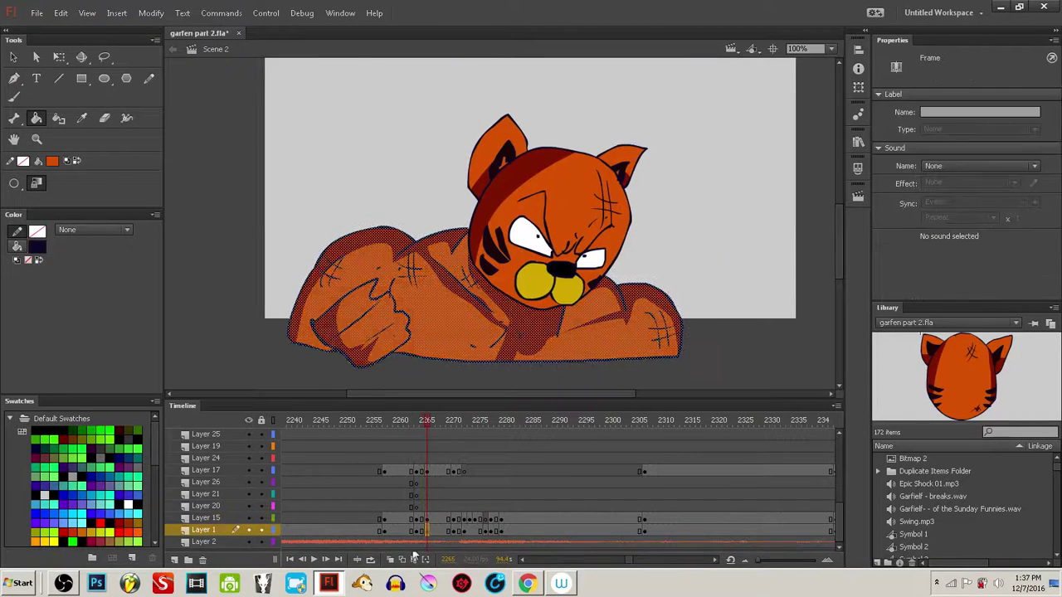
{"action": "left_click", "coordinate": [174, 562]}
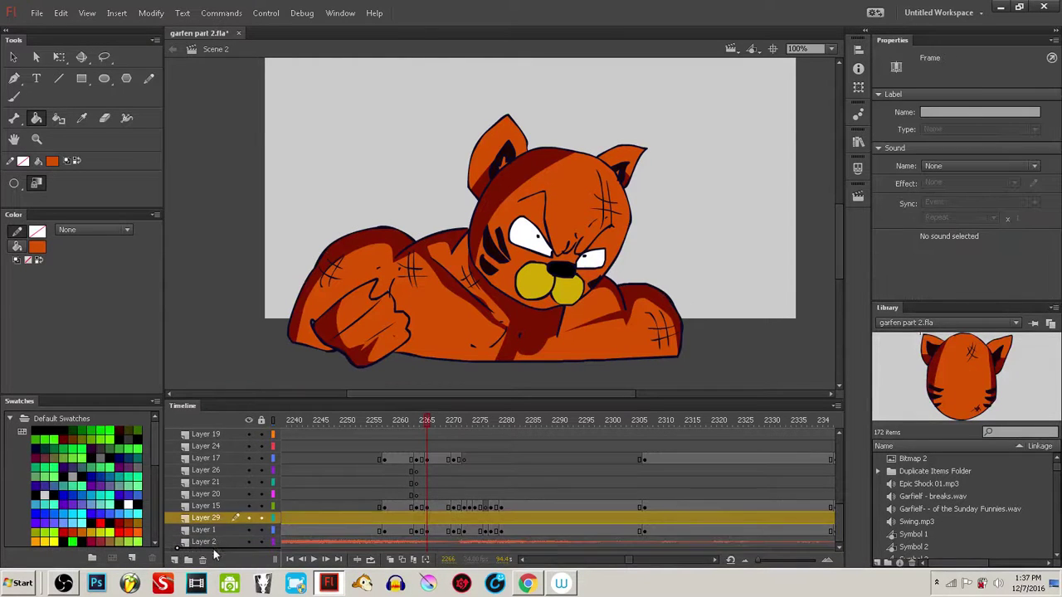
{"action": "left_click_drag", "start_coordinate": [217, 537], "coordinate": [217, 538]}
- Copy the dark rock scenery from frame 2210 into Layer 29 at frame 2258 and move it lower behind the cat
{"action": "left_click", "coordinate": [473, 497]}
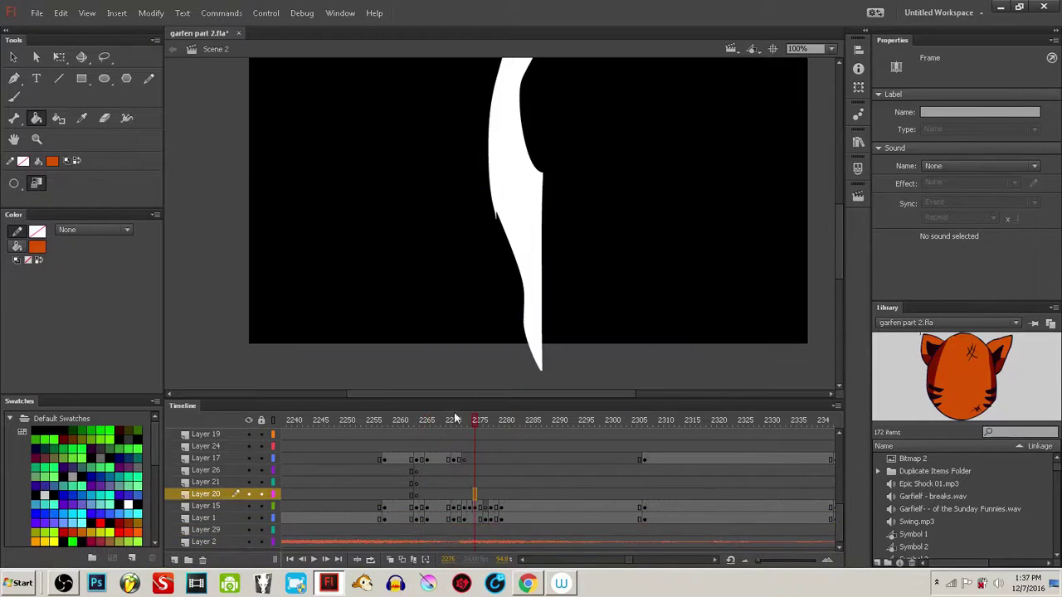
{"action": "left_click_drag", "start_coordinate": [466, 422], "coordinate": [453, 518]}
{"action": "left_click", "coordinate": [448, 507]}
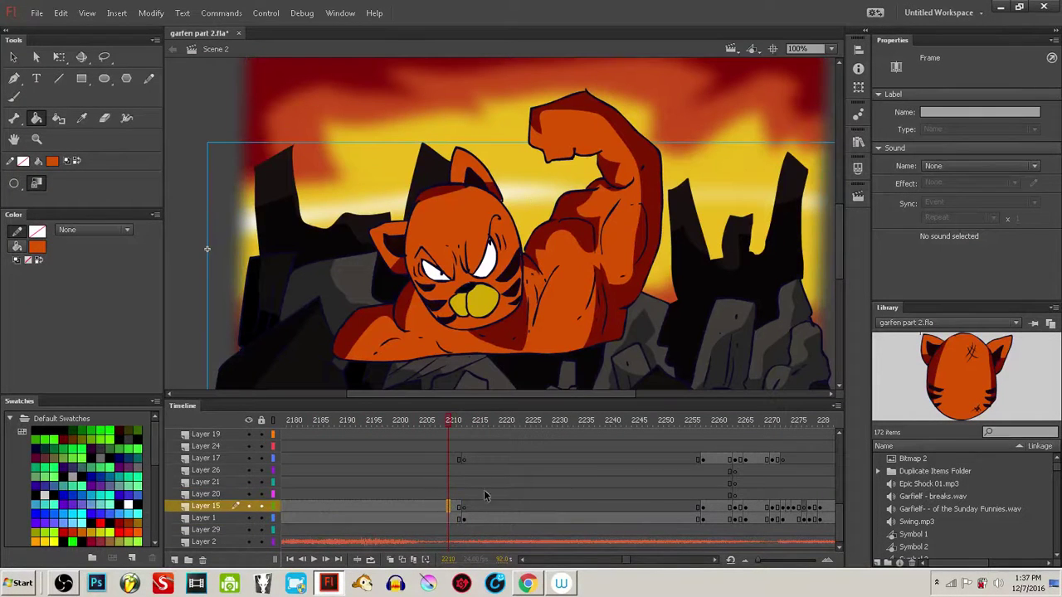
{"action": "left_click_drag", "start_coordinate": [729, 365], "coordinate": [575, 358]}
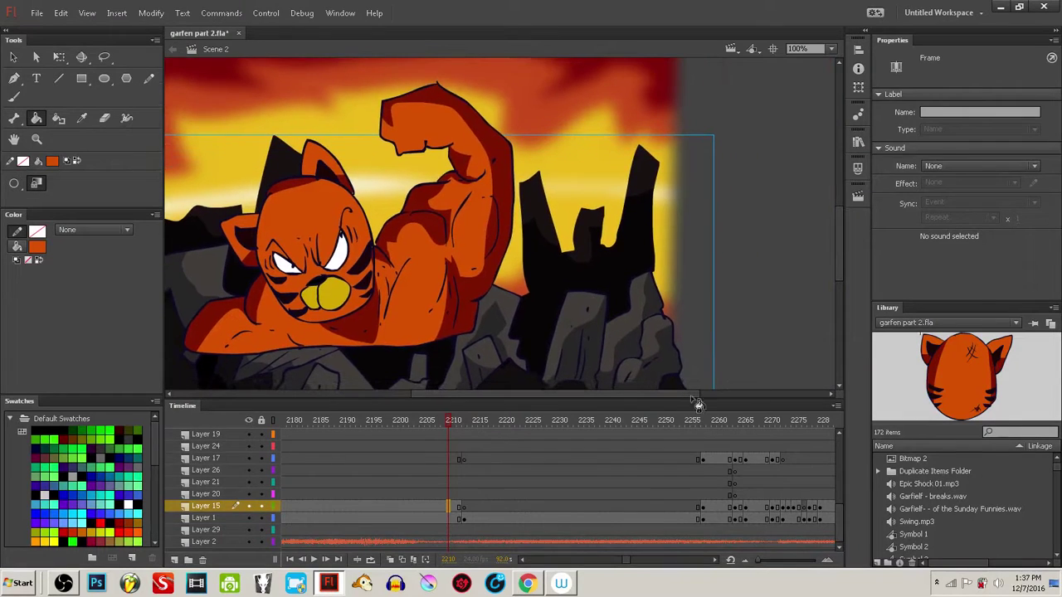
{"action": "left_click", "coordinate": [704, 530]}
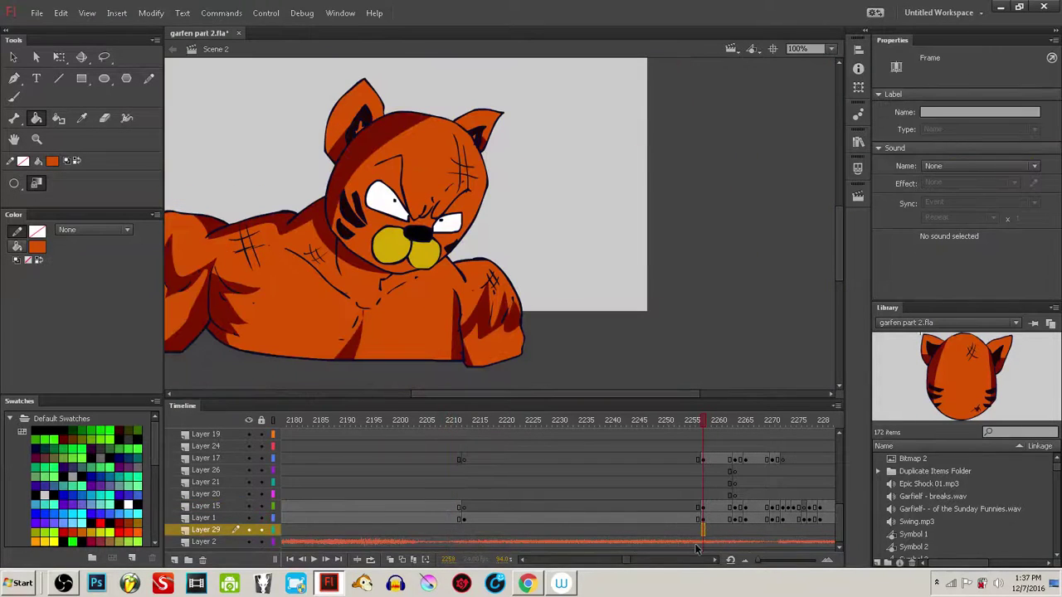
{"action": "key", "text": "ctrl+v"}
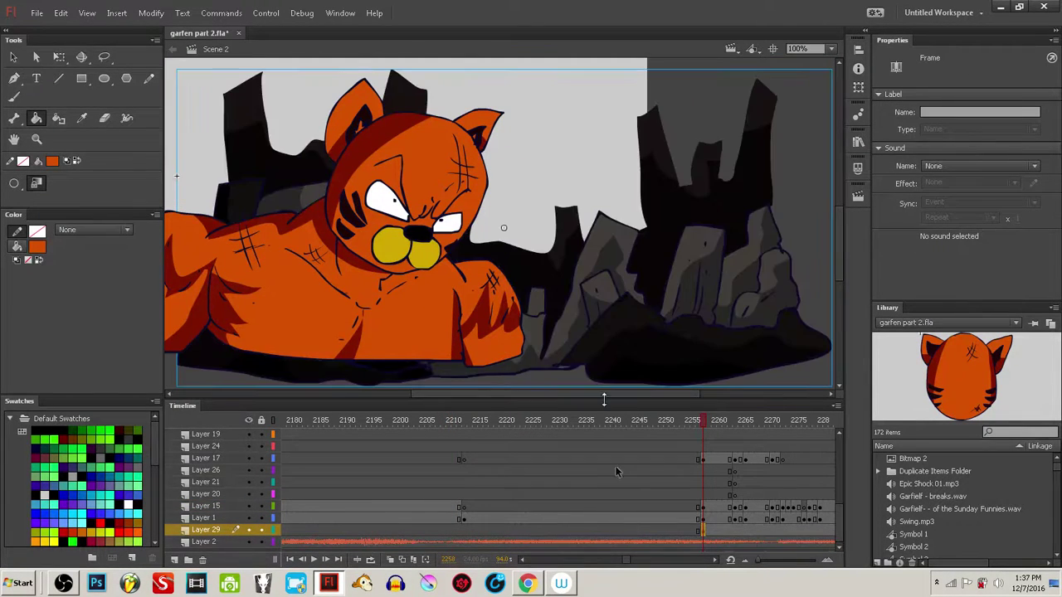
{"action": "left_click_drag", "start_coordinate": [578, 308], "coordinate": [562, 452]}
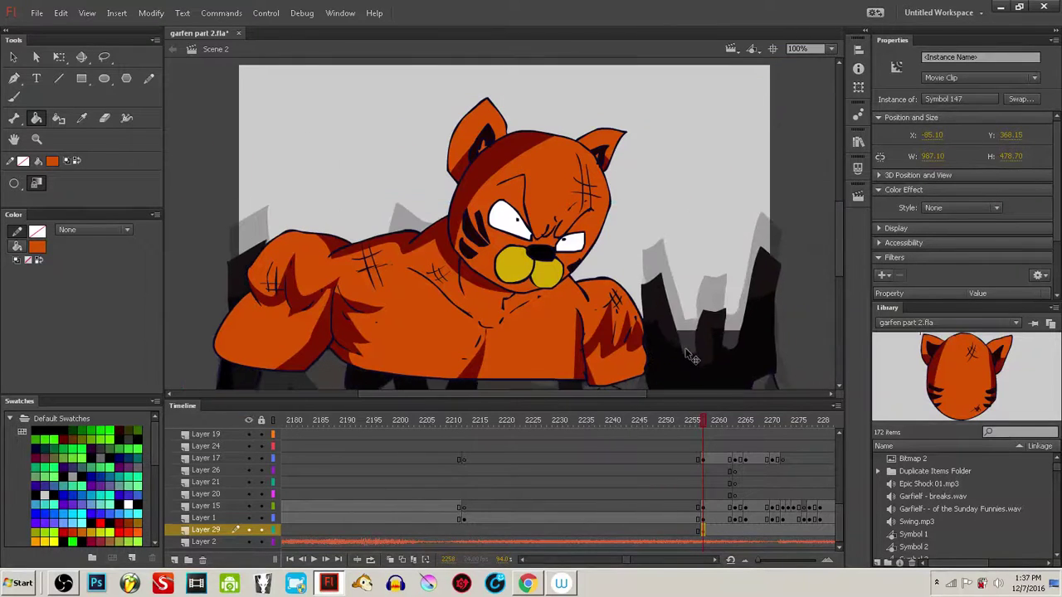
{"action": "left_click", "coordinate": [782, 209], "text": "ctrl"}
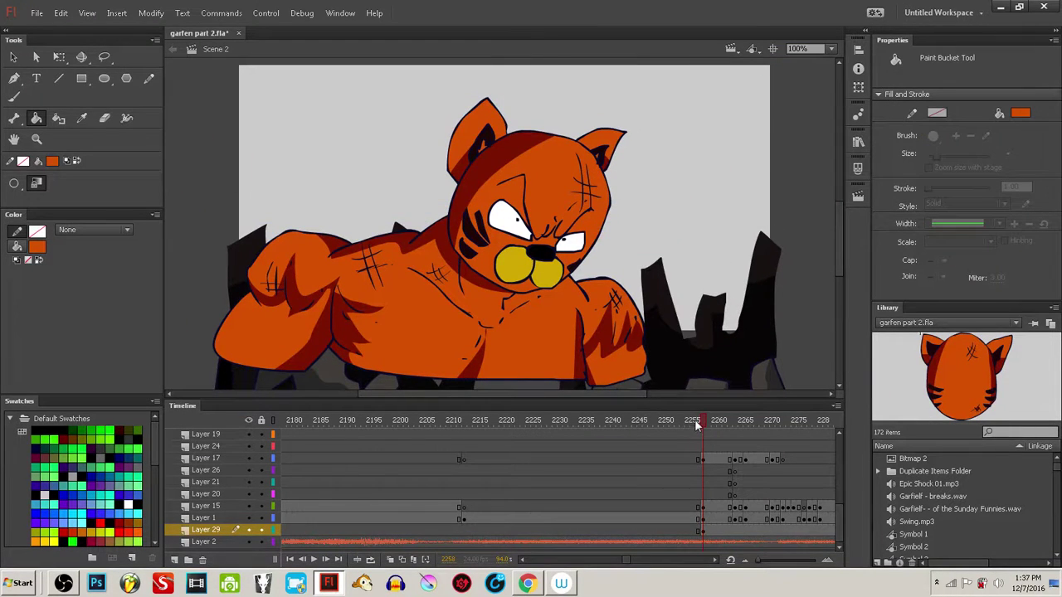
- Copy the blurred red and yellow sky from around frame 2200 into Layer 29 at frame 2258, behind the rocks, and play the result
{"action": "left_click_drag", "start_coordinate": [694, 419], "coordinate": [401, 440]}
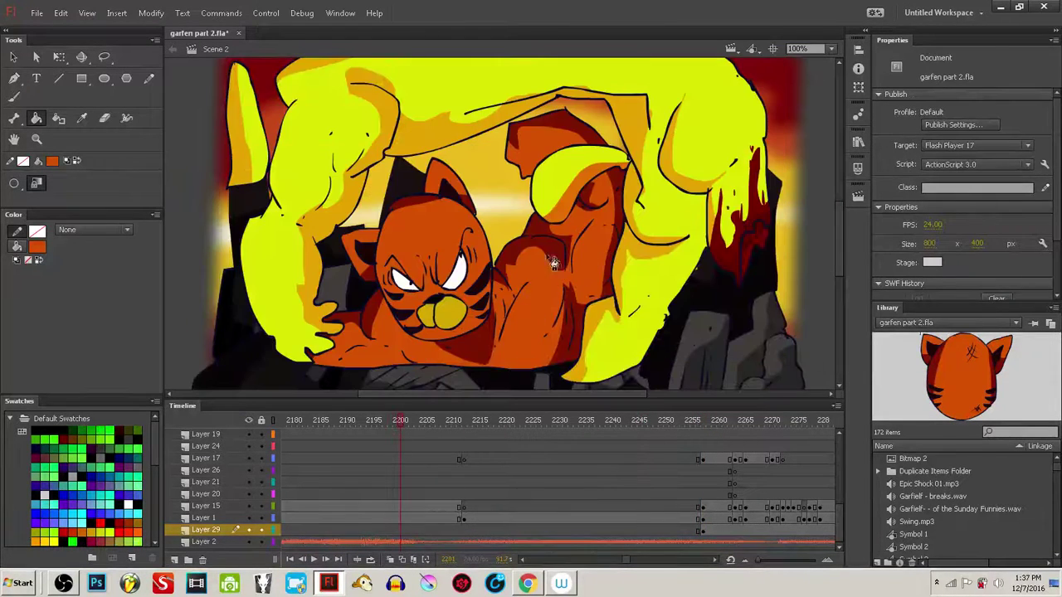
{"action": "left_click", "coordinate": [534, 209]}
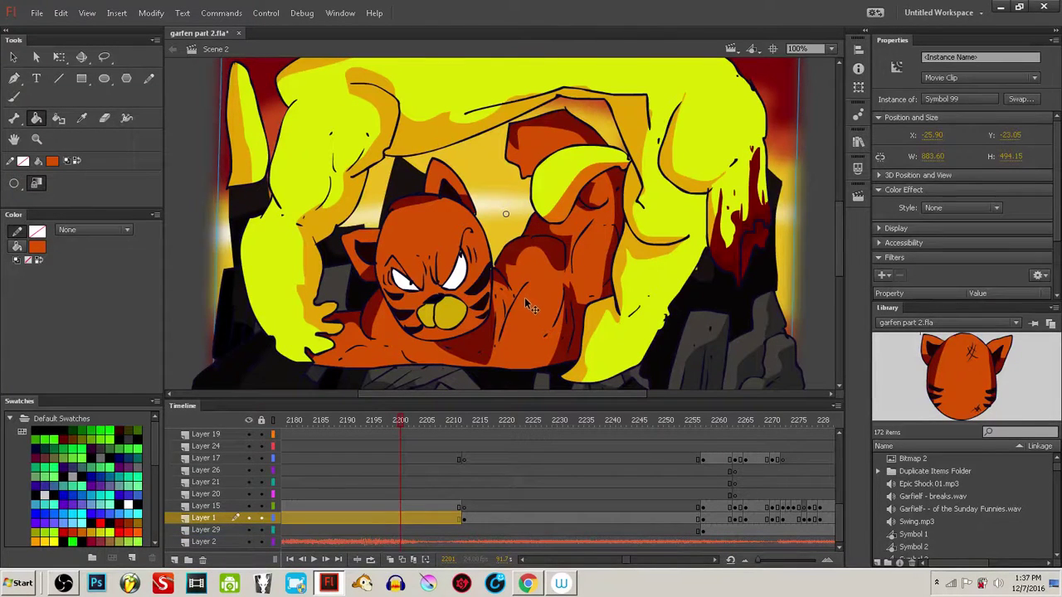
{"action": "left_click_drag", "start_coordinate": [400, 421], "coordinate": [706, 419]}
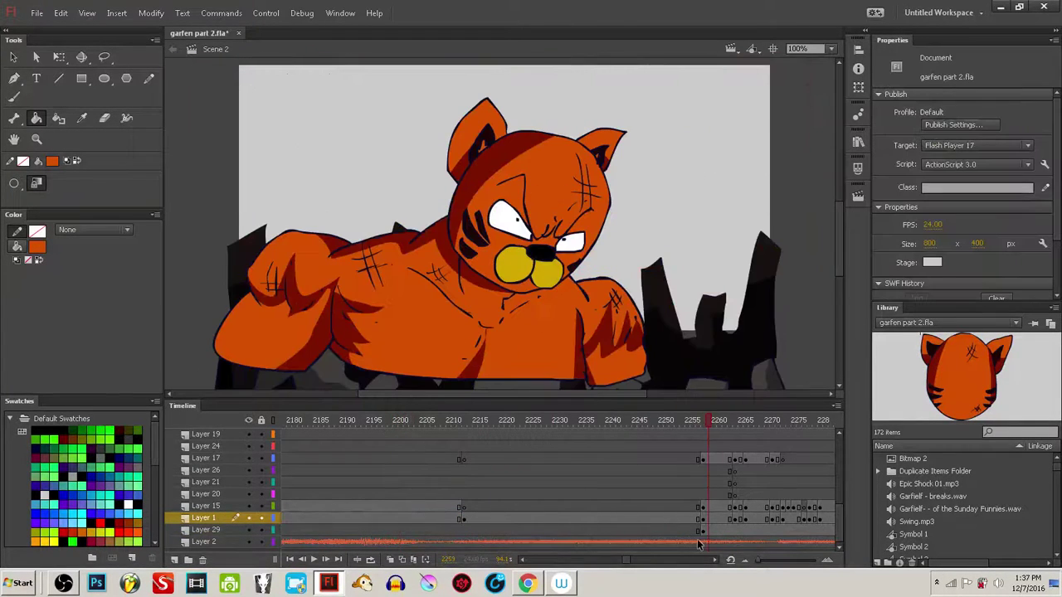
{"action": "left_click", "coordinate": [703, 531]}
{"action": "left_click", "coordinate": [701, 531]}
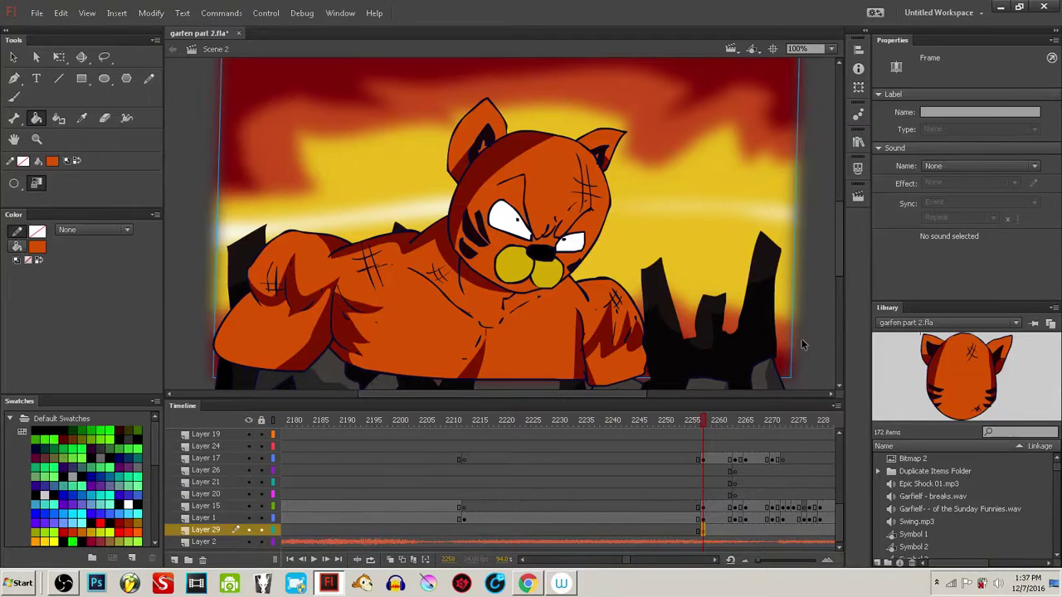
{"action": "left_click", "coordinate": [801, 341], "text": "ctrl"}
{"action": "left_click_drag", "start_coordinate": [713, 229], "coordinate": [718, 231]}
{"action": "left_click", "coordinate": [810, 311], "text": "ctrl"}
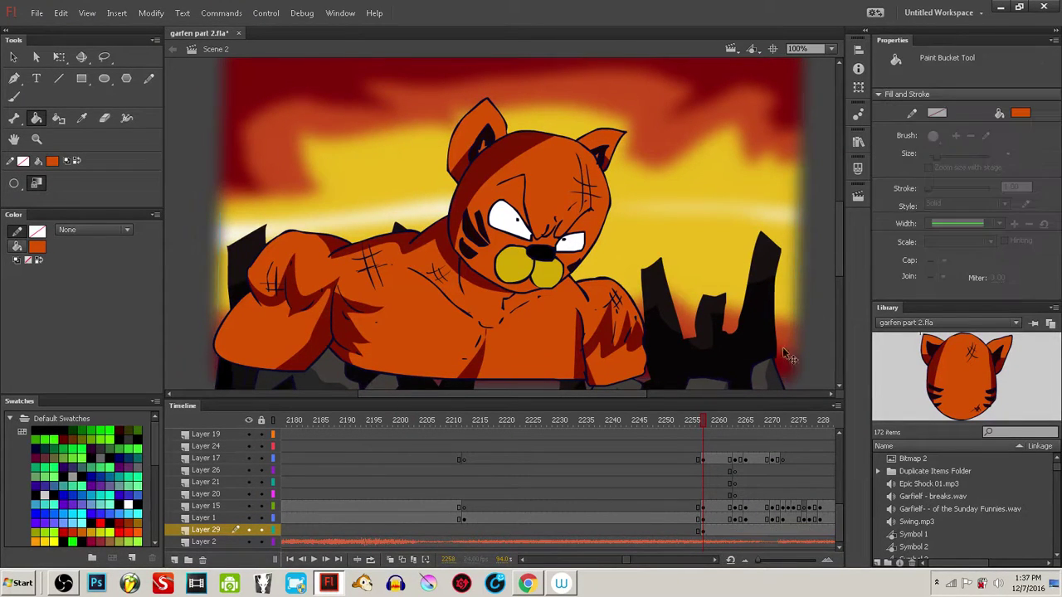
{"action": "key", "text": "Return"}
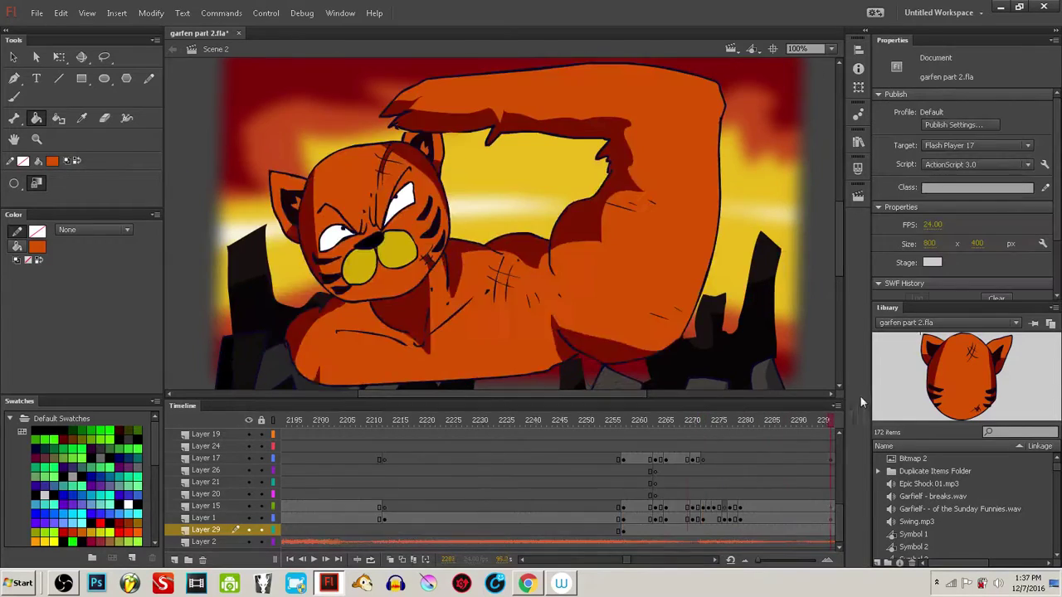
- Add keyframes on Layer 29 at frames 2273 and 2280, and clear the background between them for the black slash frames
{"action": "left_click", "coordinate": [495, 457]}
{"action": "left_click_drag", "start_coordinate": [495, 457], "coordinate": [527, 469]}
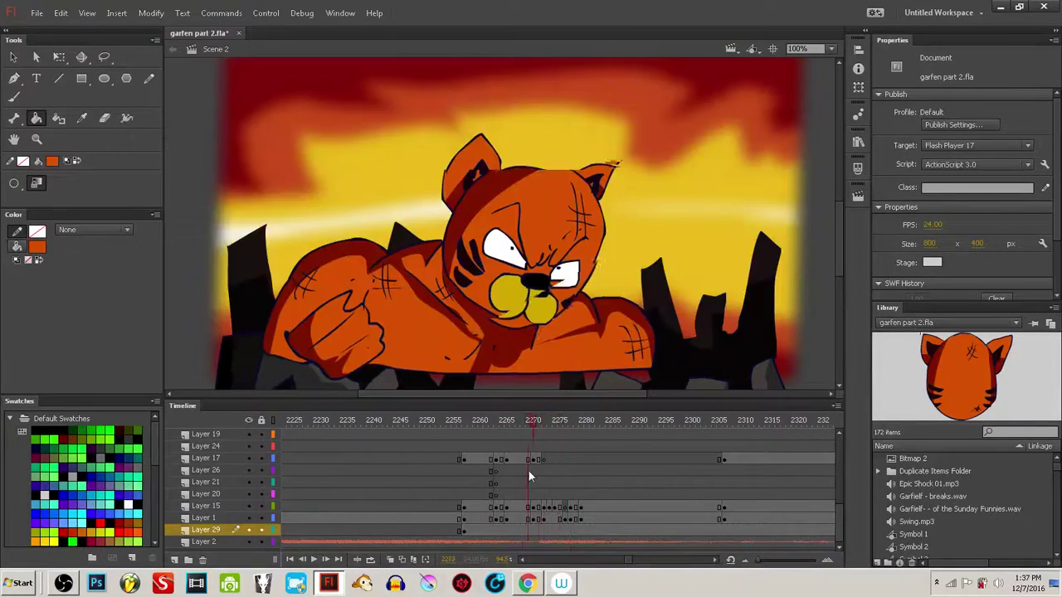
{"action": "left_click", "coordinate": [544, 530]}
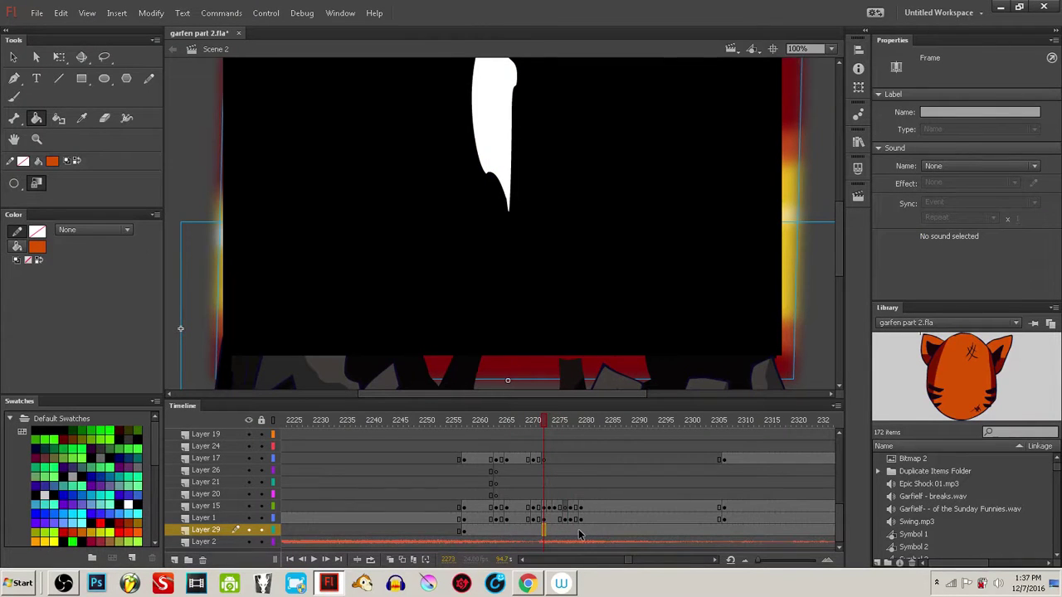
{"action": "key", "text": "period"}
{"action": "key", "text": "period"}
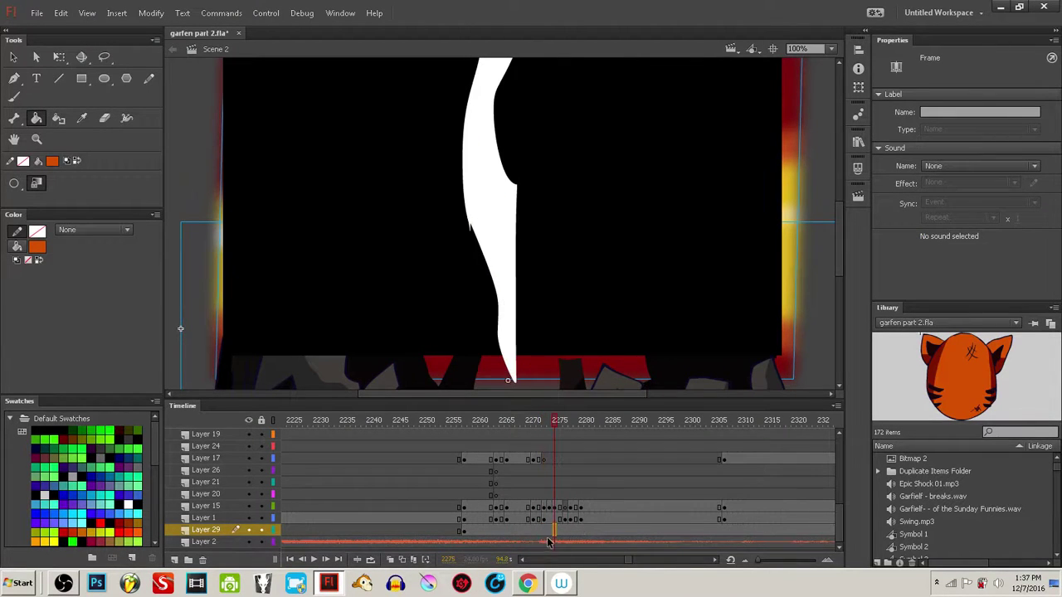
{"action": "key", "text": "comma"}
{"action": "key", "text": "comma"}
{"action": "left_click", "coordinate": [581, 530]}
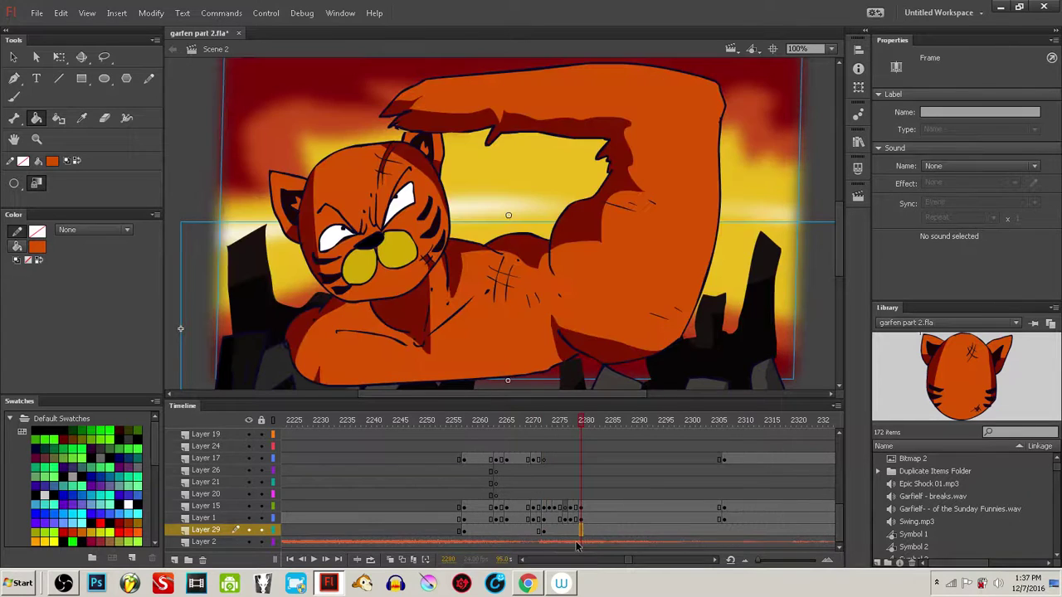
{"action": "left_click", "coordinate": [555, 530]}
{"action": "key", "text": "Delete"}
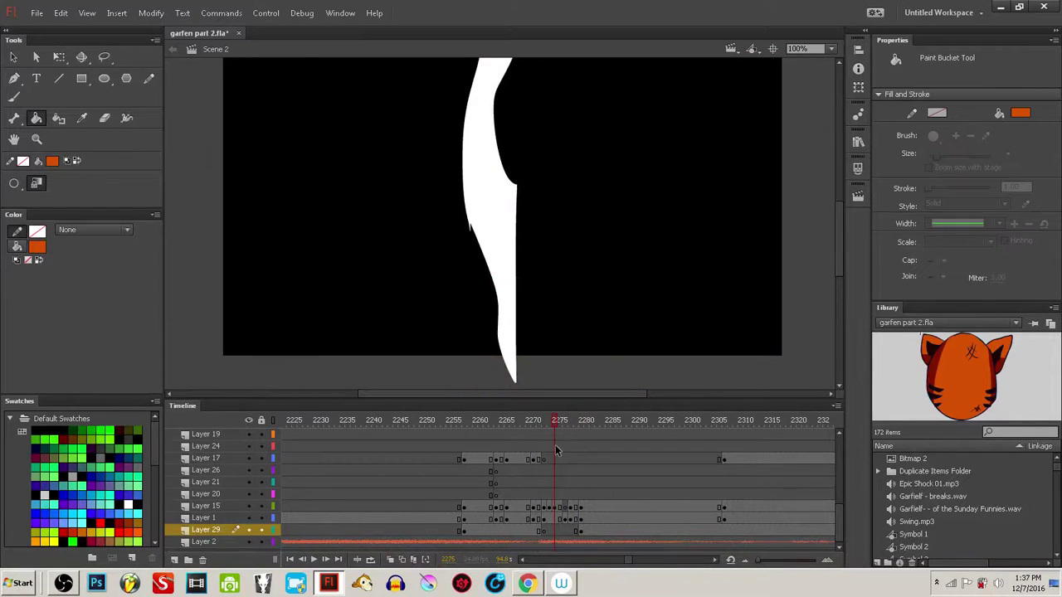
- Shift the Layer 29 keyframe that restores the rock and sky background to frame 2278, behind the reclining cat
{"action": "left_click_drag", "start_coordinate": [554, 423], "coordinate": [620, 439]}
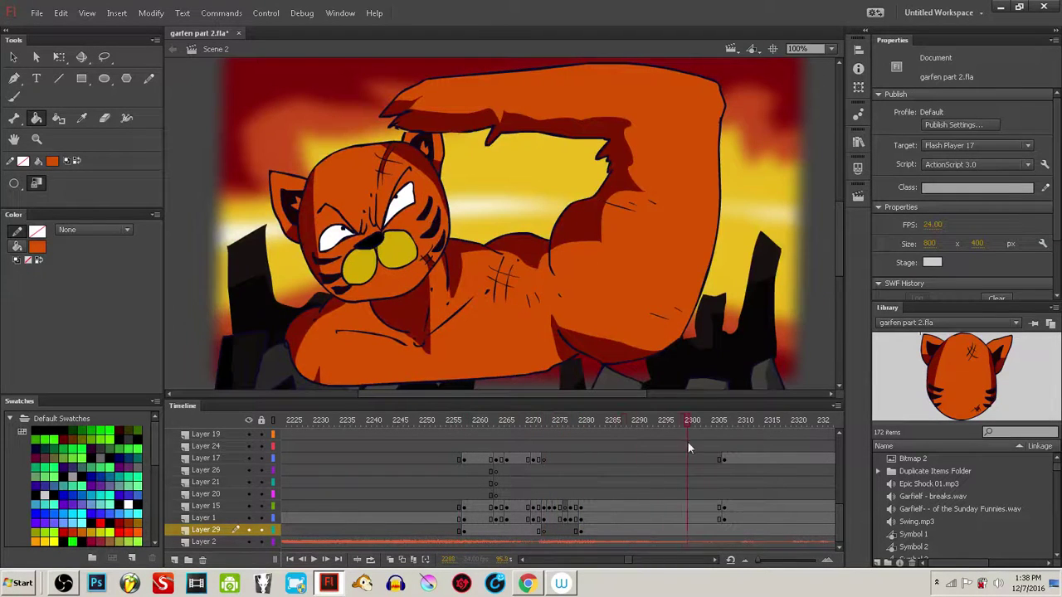
{"action": "left_click_drag", "start_coordinate": [687, 448], "coordinate": [560, 531]}
{"action": "left_click", "coordinate": [582, 534]}
{"action": "left_click", "coordinate": [782, 298], "text": "ctrl"}
{"action": "key", "text": "Delete"}
{"action": "left_click", "coordinate": [560, 530]}
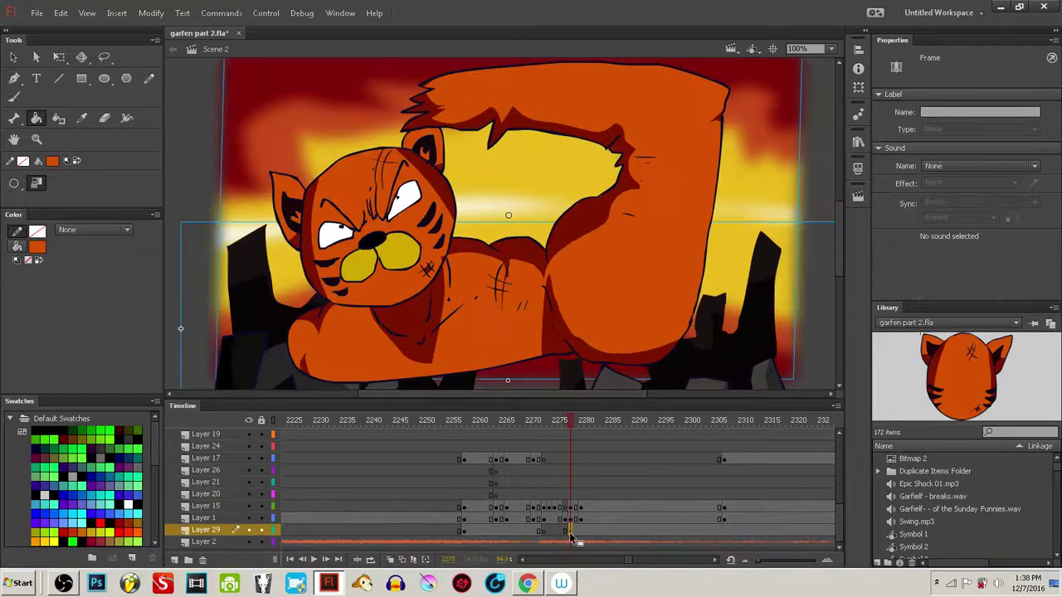
{"action": "left_click_drag", "start_coordinate": [563, 426], "coordinate": [508, 466]}
- Add a keyframe on Layer 29 at frame 2307 and mirror the background horizontally behind the sketch of the man with glasses
{"action": "left_click_drag", "start_coordinate": [566, 472], "coordinate": [574, 488]}
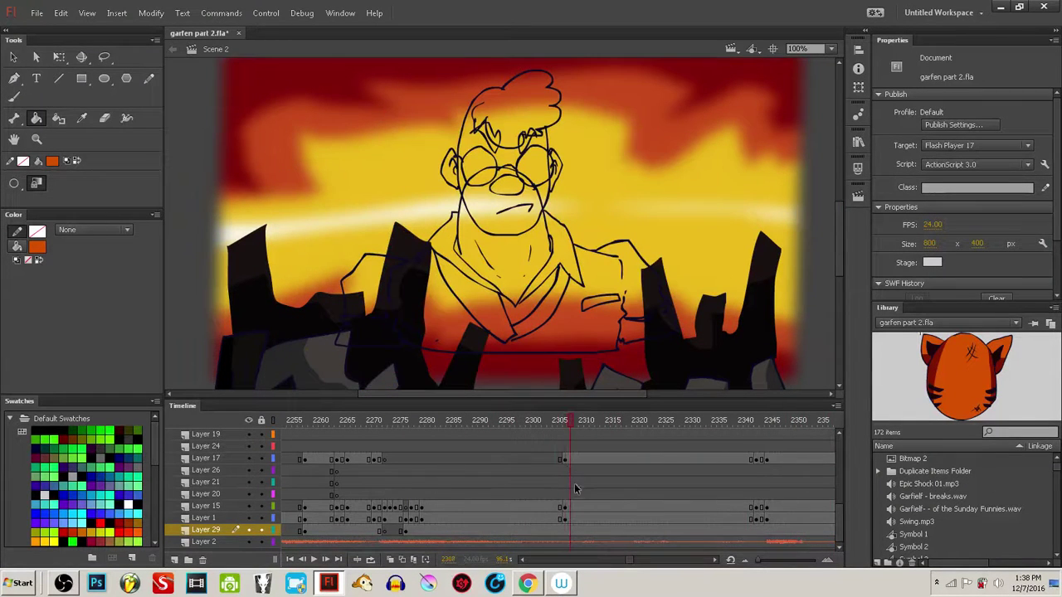
{"action": "left_click", "coordinate": [562, 530]}
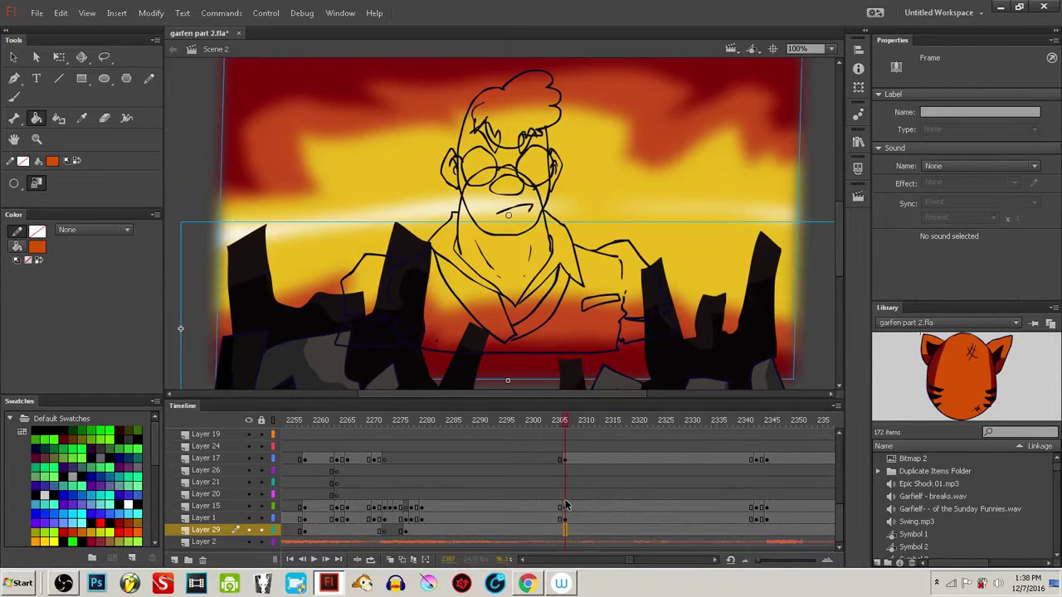
{"action": "key", "text": "F7"}
{"action": "key", "text": "ctrl+z"}
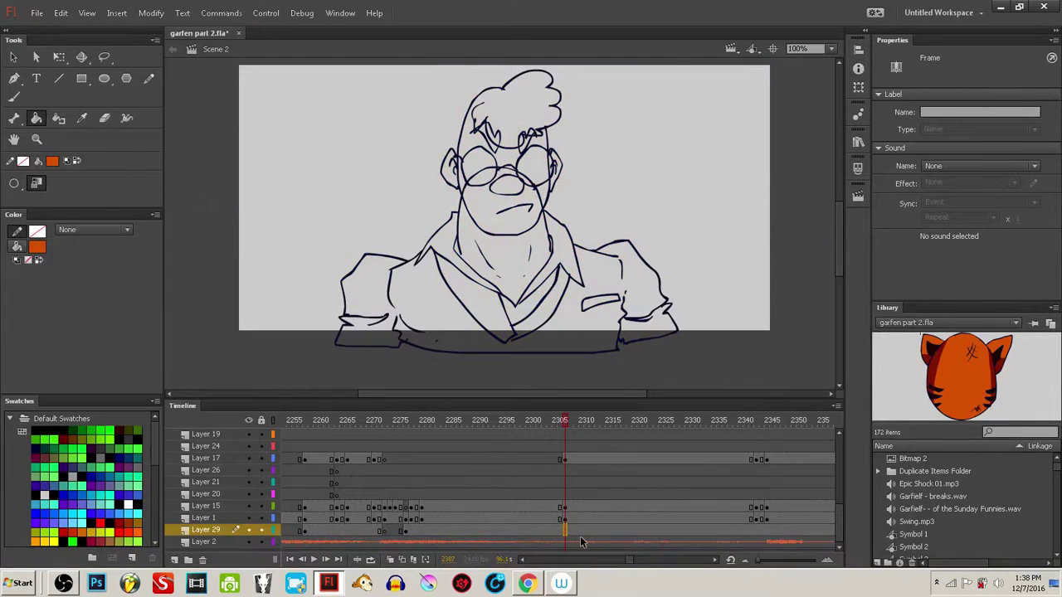
{"action": "left_click_drag", "start_coordinate": [580, 533], "coordinate": [580, 524]}
{"action": "left_click", "coordinate": [564, 531]}
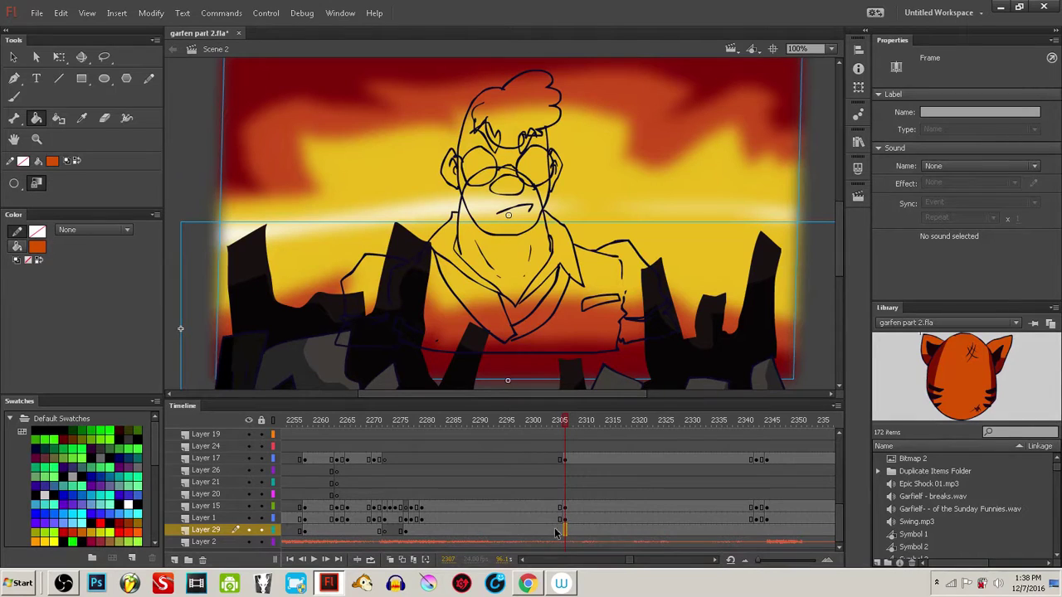
{"action": "key", "text": "ctrl+z"}
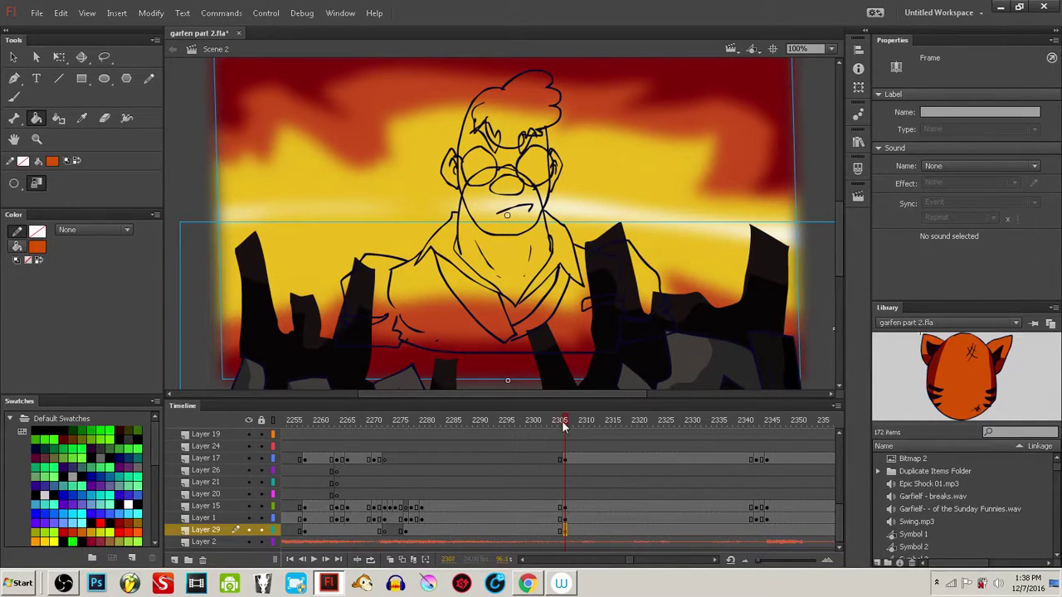
{"action": "left_click_drag", "start_coordinate": [561, 421], "coordinate": [489, 426]}
{"action": "left_click_drag", "start_coordinate": [568, 437], "coordinate": [579, 433]}
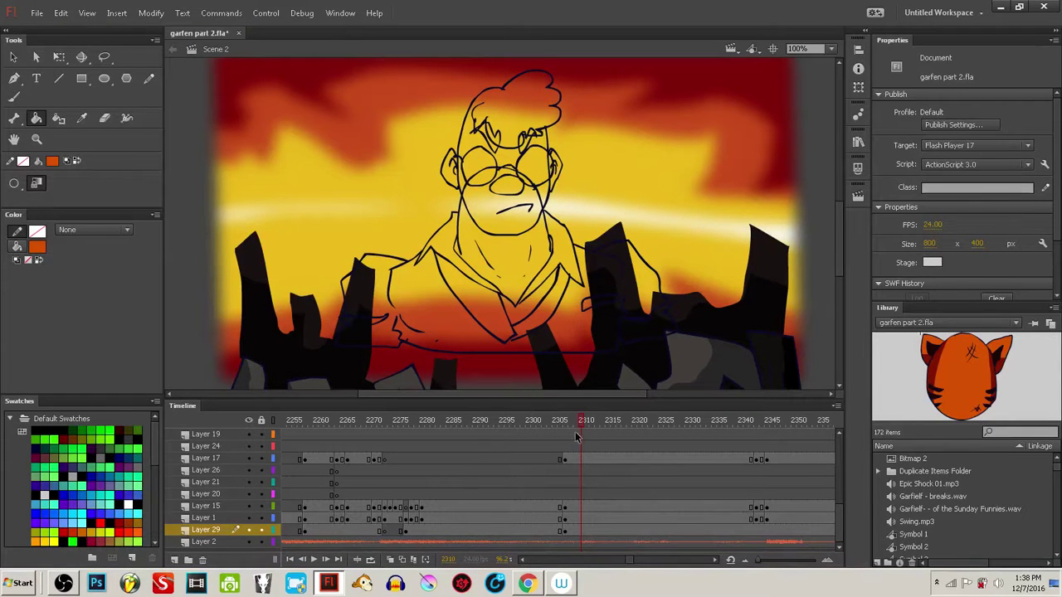
{"action": "left_click_drag", "start_coordinate": [581, 419], "coordinate": [487, 449]}
{"action": "left_click_drag", "start_coordinate": [572, 451], "coordinate": [581, 450]}
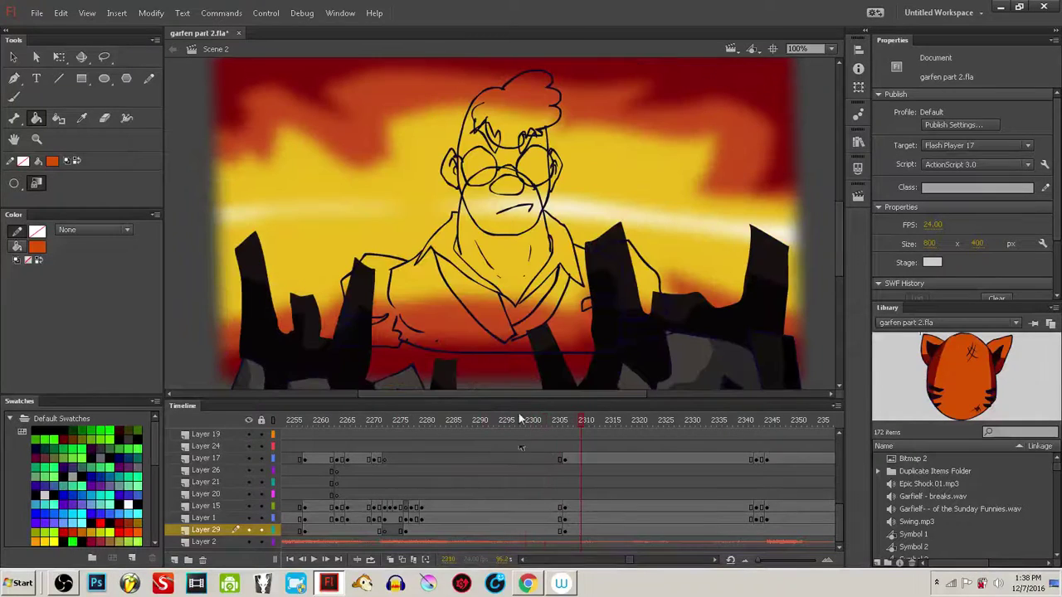
- Find the finished coloured drawing of the man with glasses around frame 1271 and copy it
{"action": "left_click", "coordinate": [595, 351], "text": "ctrl"}
{"action": "left_click", "coordinate": [195, 335], "text": "ctrl"}
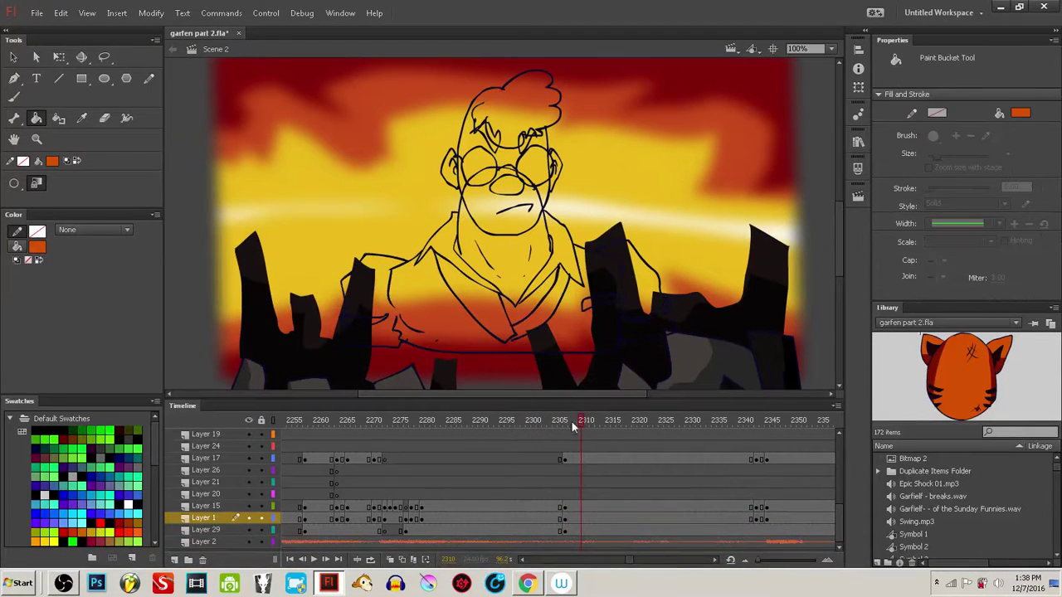
{"action": "mouse_move", "coordinate": [571, 421]}
{"action": "left_mouse_down"}
{"action": "mouse_move", "coordinate": [334, 433]}
{"action": "mouse_move", "coordinate": [287, 447]}
{"action": "mouse_move", "coordinate": [352, 432]}
{"action": "mouse_move", "coordinate": [264, 460]}
{"action": "mouse_move", "coordinate": [321, 443]}
{"action": "mouse_move", "coordinate": [222, 453]}
{"action": "mouse_move", "coordinate": [405, 446]}
{"action": "mouse_move", "coordinate": [230, 424]}
{"action": "mouse_move", "coordinate": [199, 442]}
{"action": "mouse_move", "coordinate": [460, 391]}
{"action": "mouse_move", "coordinate": [513, 398]}
{"action": "left_mouse_up"}
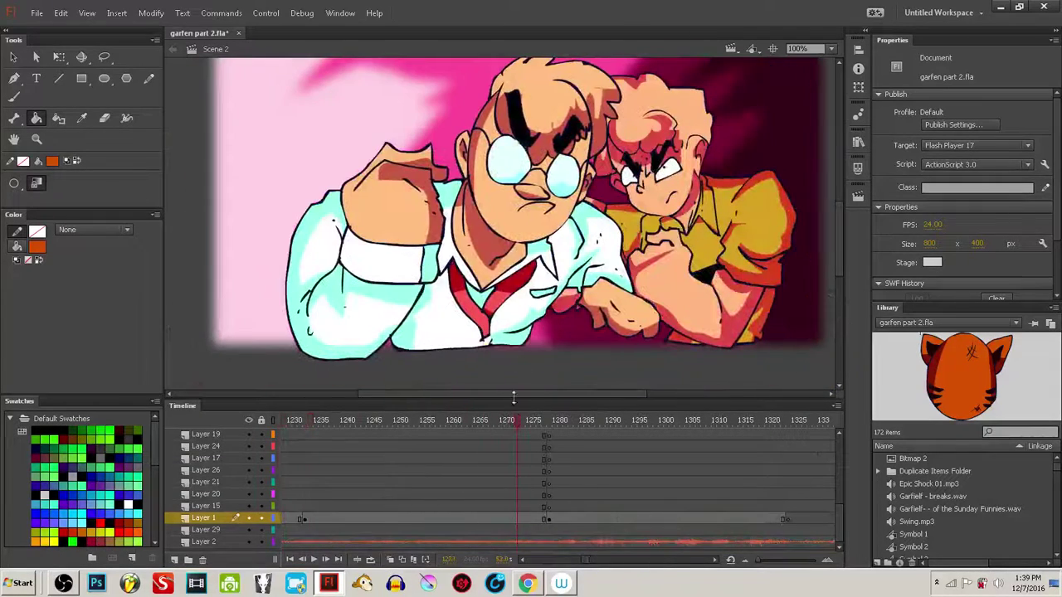
{"action": "left_click", "coordinate": [510, 270], "text": "ctrl"}
{"action": "left_click", "coordinate": [520, 447]}
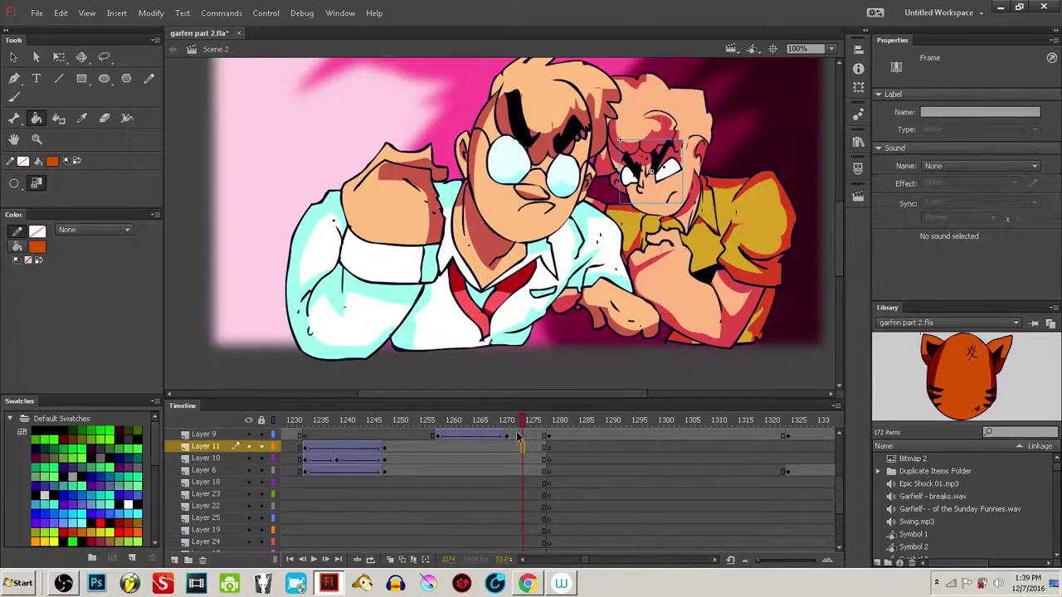
{"action": "left_click", "coordinate": [507, 439]}
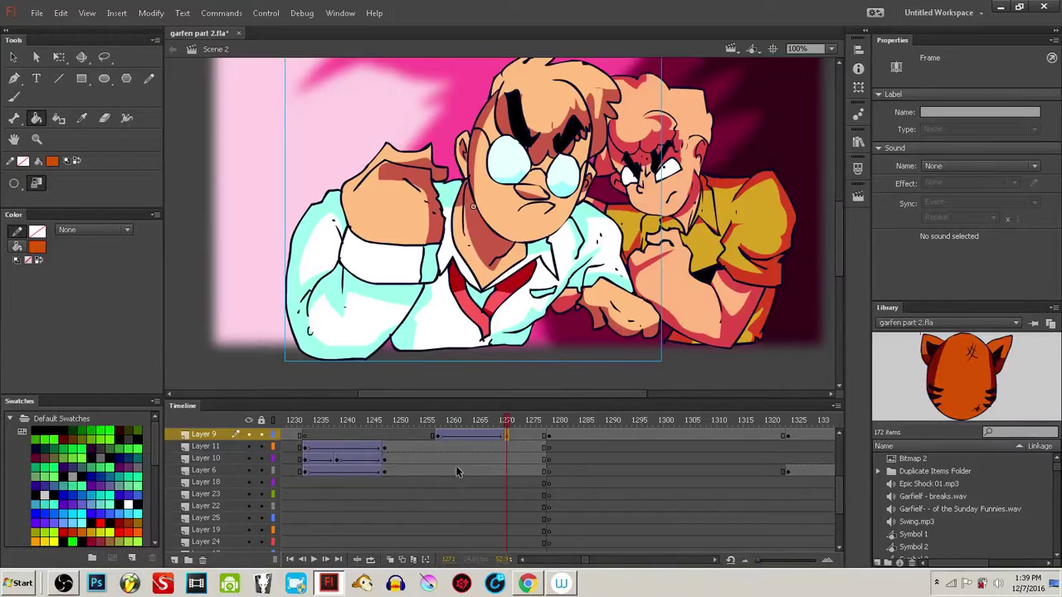
{"action": "key", "text": "Return"}
{"action": "left_click", "coordinate": [524, 436]}
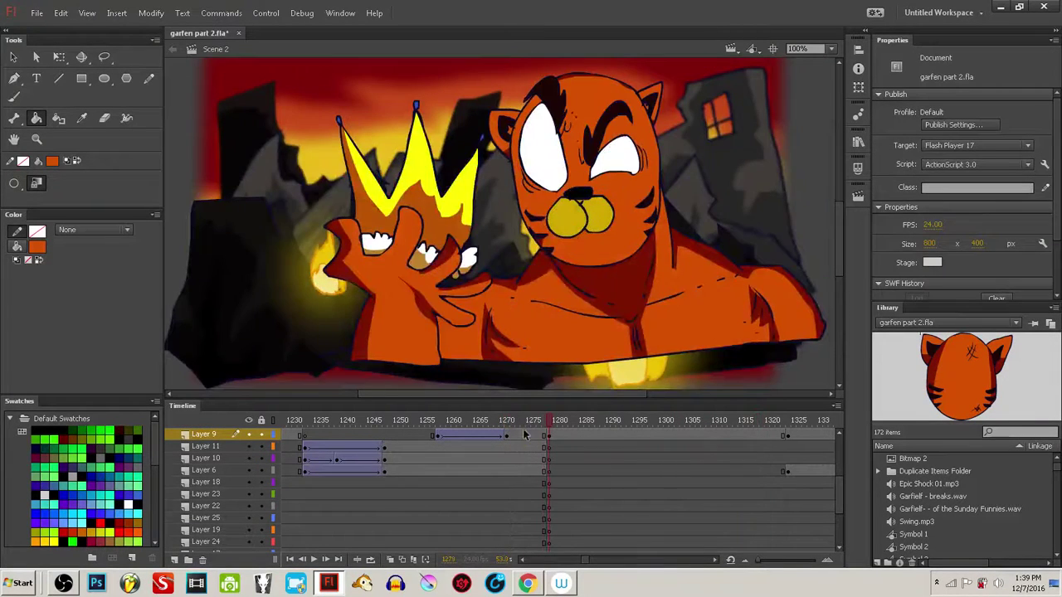
{"action": "left_click", "coordinate": [272, 446]}
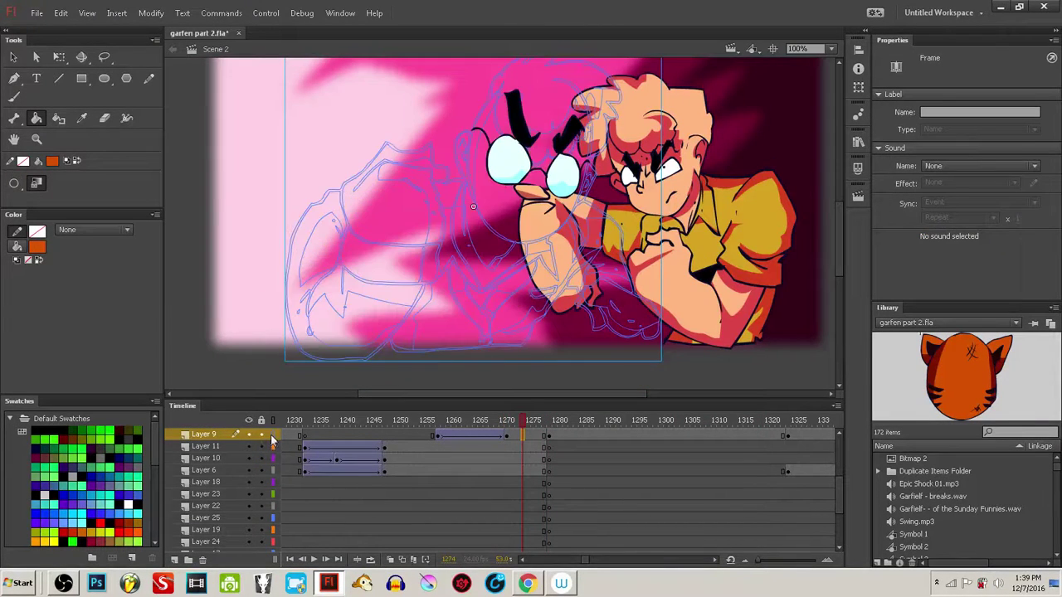
{"action": "left_click", "coordinate": [272, 446]}
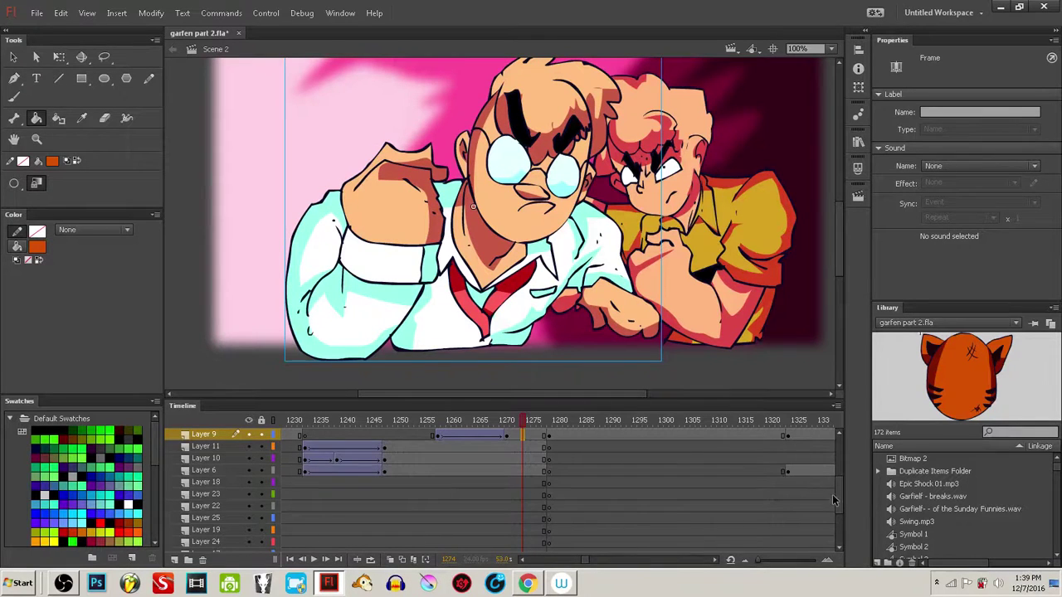
{"action": "scroll", "coordinate": [840, 487], "scroll_direction": "up", "scroll_amount": 3}
{"action": "left_click", "coordinate": [508, 483]}
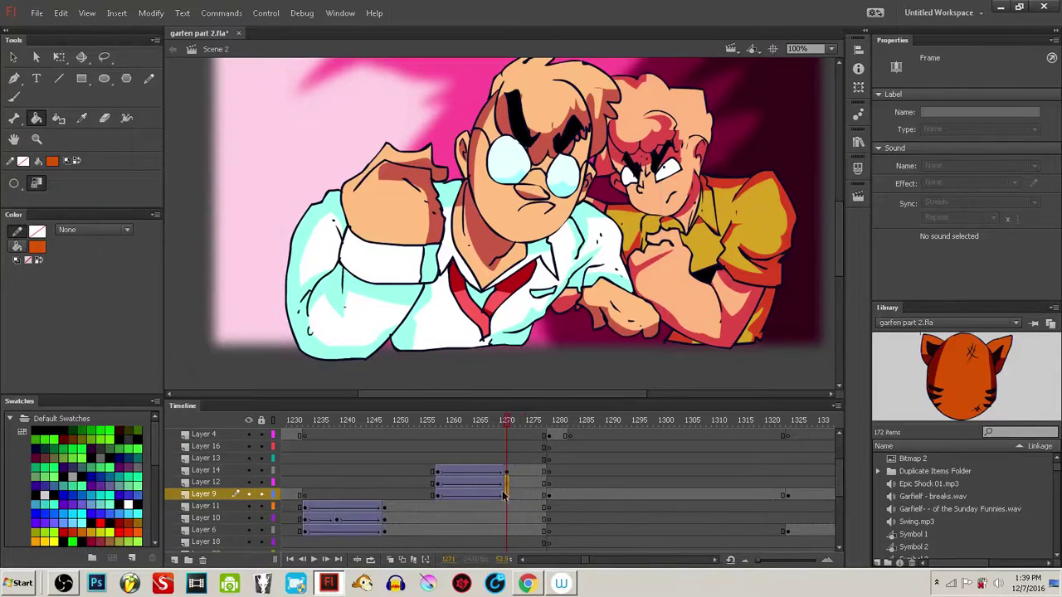
{"action": "key", "text": "Return"}
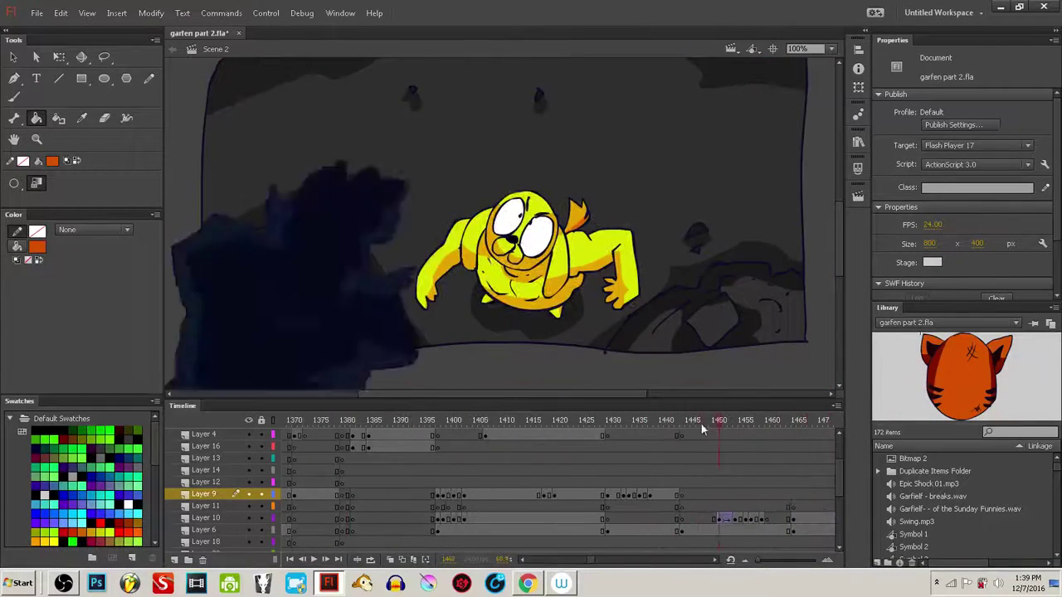
- Return to the uncoloured sketch of the man with glasses and examine its line art on Layer 15 through frame 2344
{"action": "left_click_drag", "start_coordinate": [609, 560], "coordinate": [627, 561]}
{"action": "left_click", "coordinate": [607, 482]}
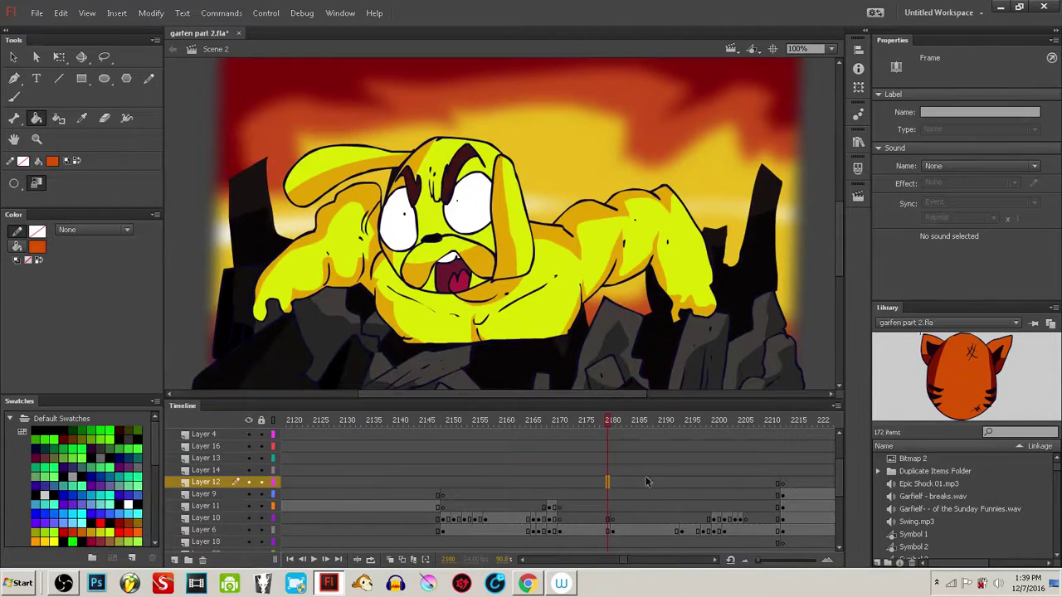
{"action": "key", "text": "Return"}
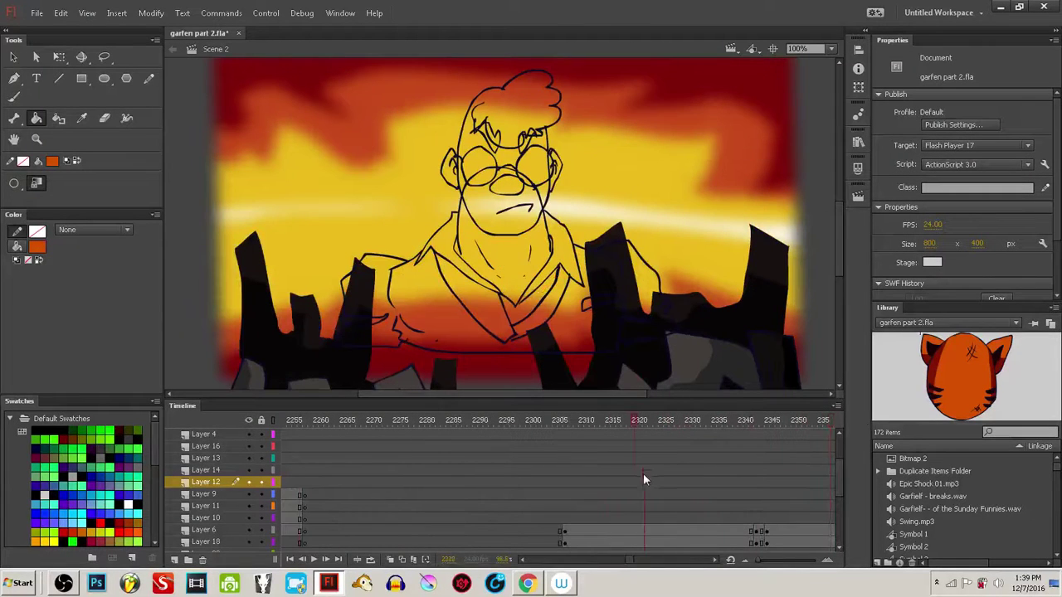
{"action": "left_click", "coordinate": [572, 226]}
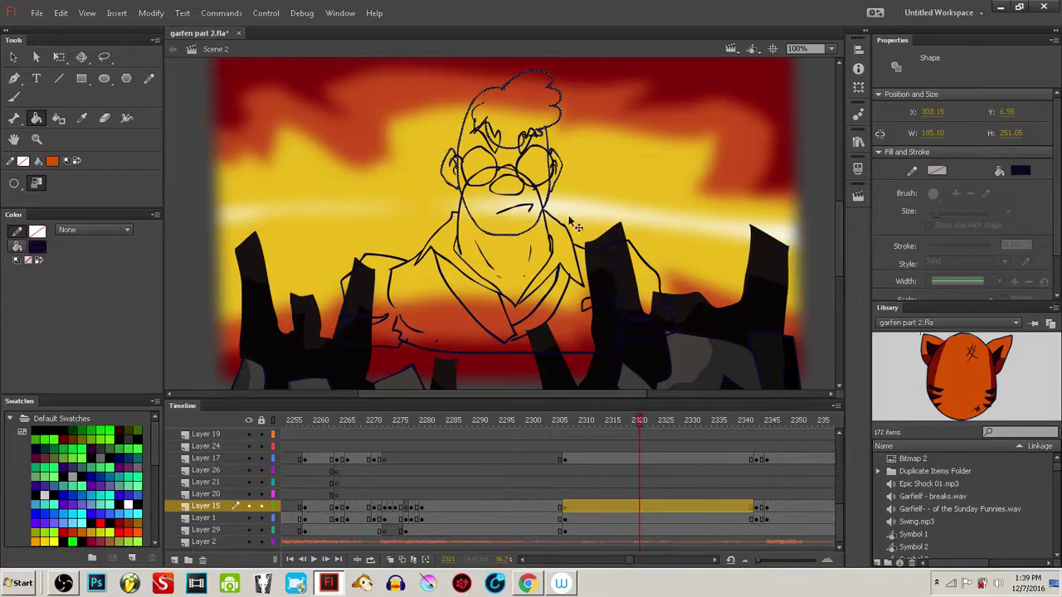
{"action": "left_click", "coordinate": [614, 515]}
{"action": "left_click_drag", "start_coordinate": [612, 494], "coordinate": [610, 513]}
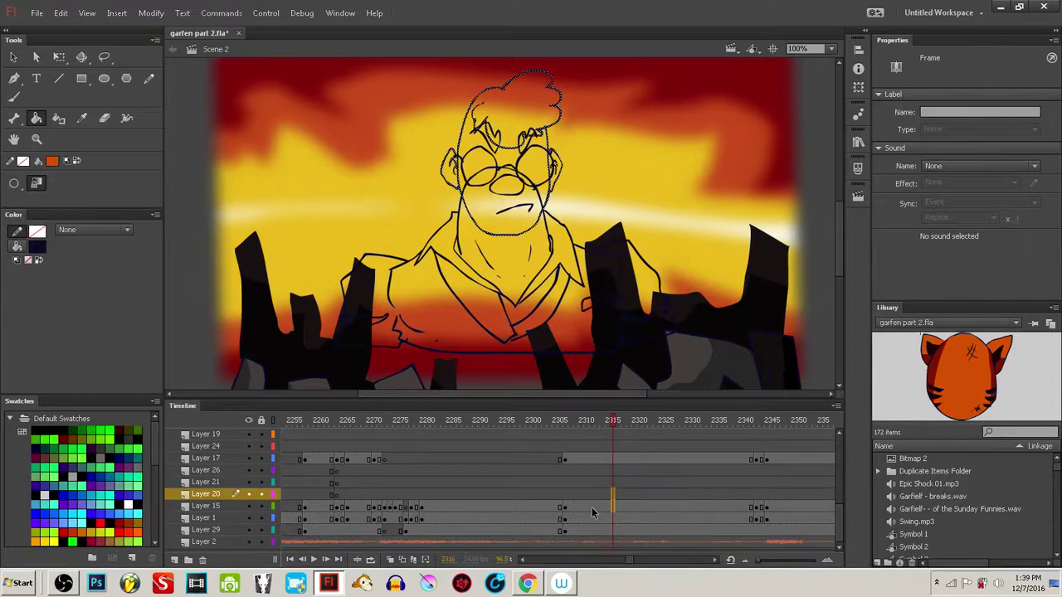
{"action": "left_click", "coordinate": [589, 506]}
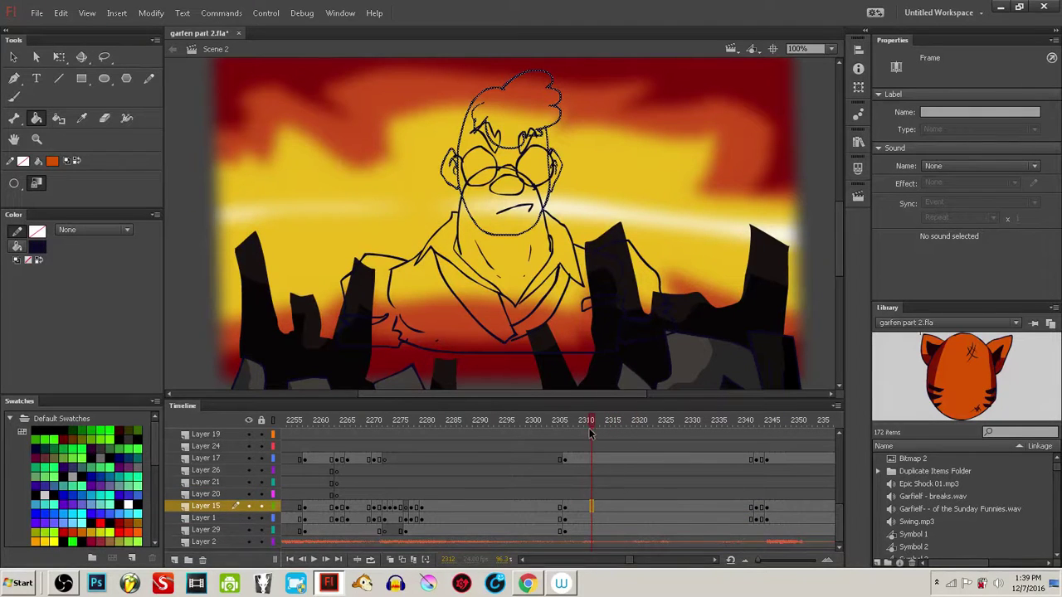
{"action": "left_click_drag", "start_coordinate": [588, 432], "coordinate": [764, 427]}
{"action": "left_click", "coordinate": [764, 508]}
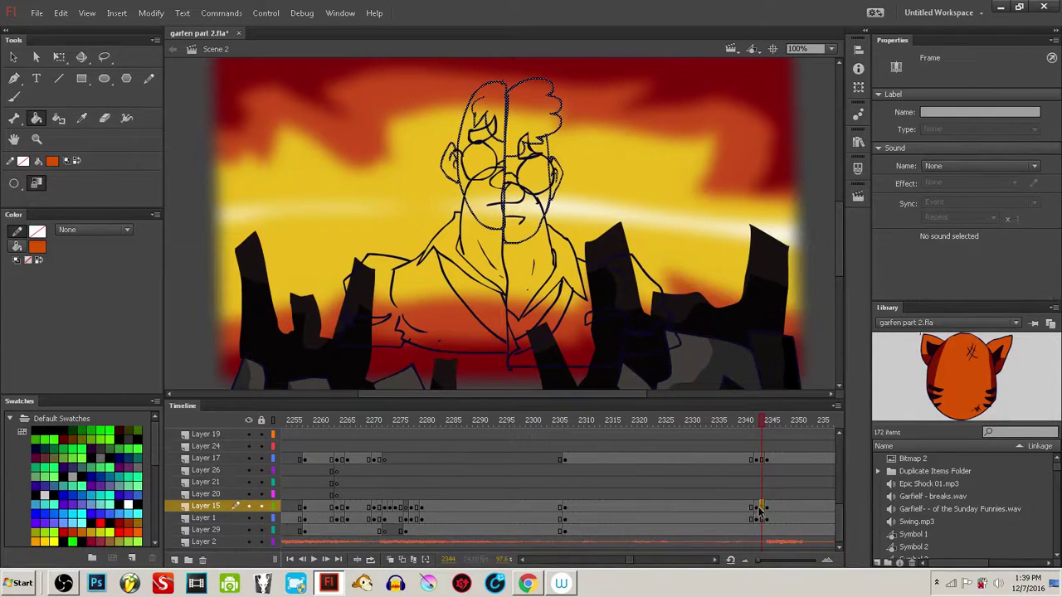
{"action": "left_click", "coordinate": [743, 508]}
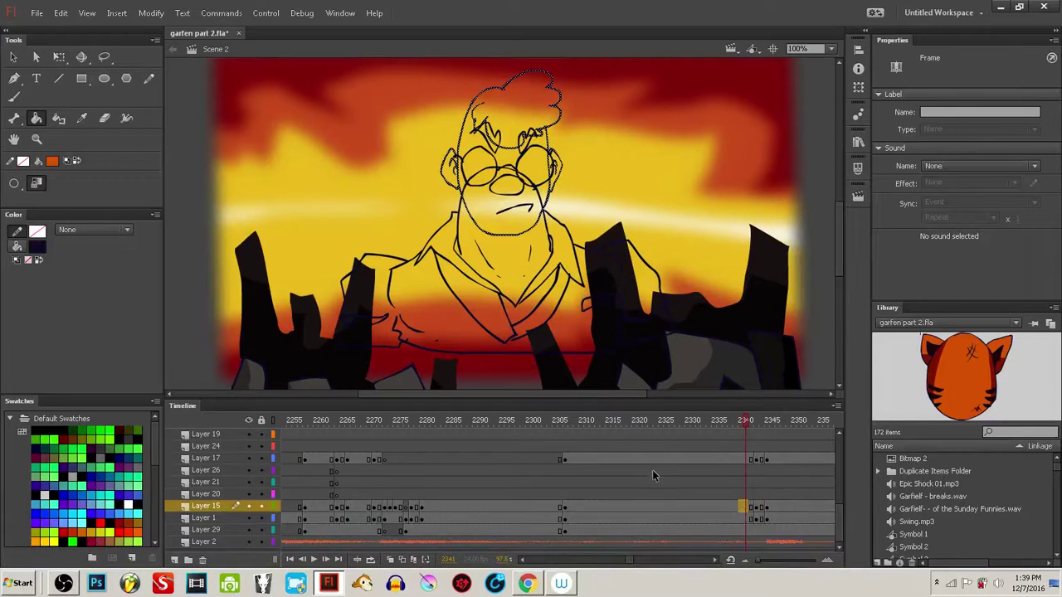
- Try filling the head of the man with glasses with the current orange at frame 2341
{"action": "left_click", "coordinate": [722, 369]}
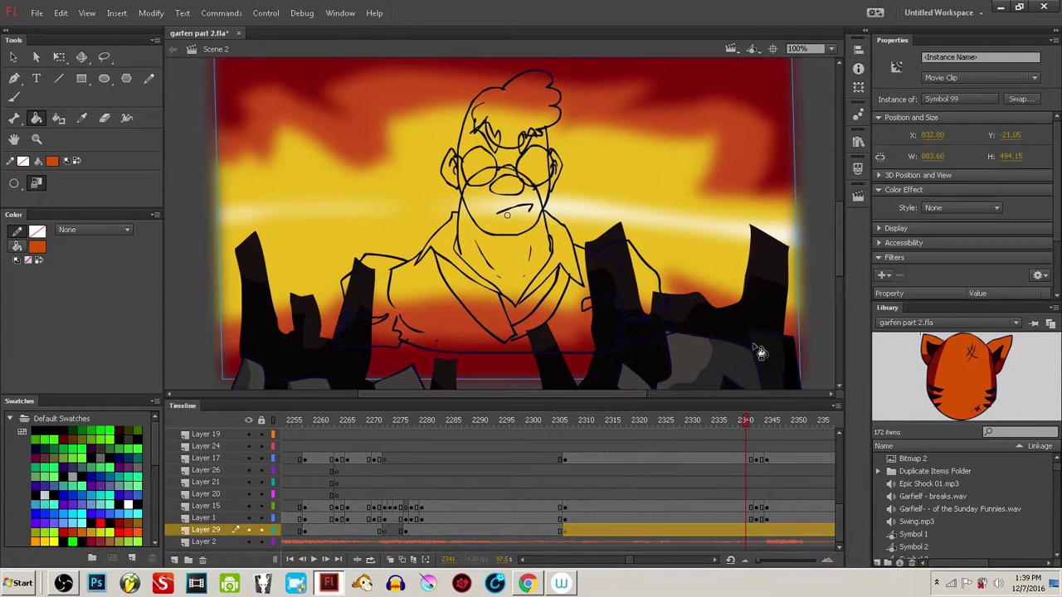
{"action": "left_click", "coordinate": [818, 318]}
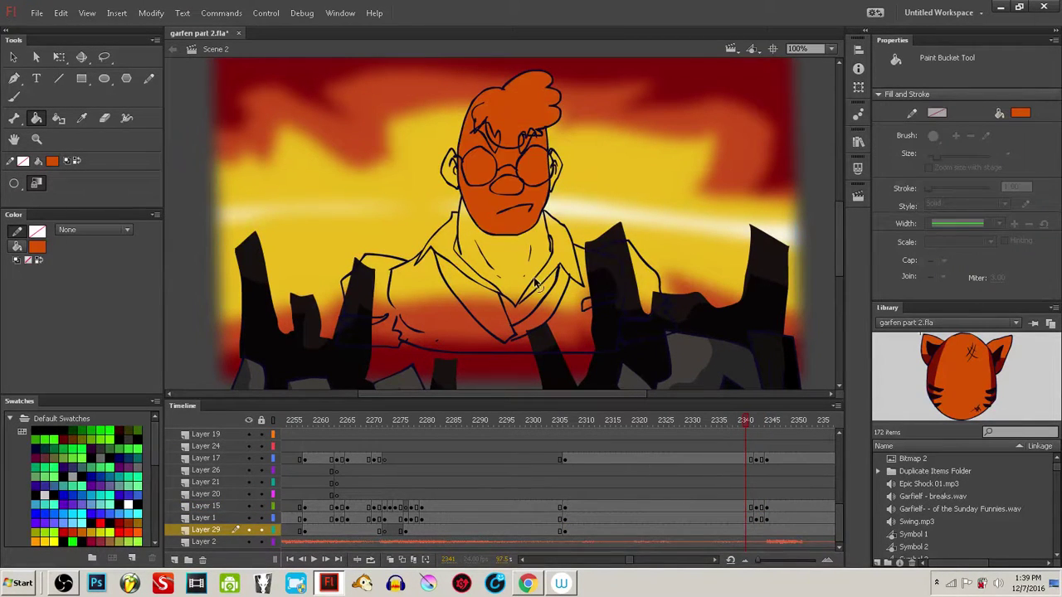
{"action": "mouse_move", "coordinate": [745, 422]}
{"action": "left_mouse_down"}
{"action": "mouse_move", "coordinate": [782, 421]}
{"action": "mouse_move", "coordinate": [697, 421]}
{"action": "left_mouse_up"}
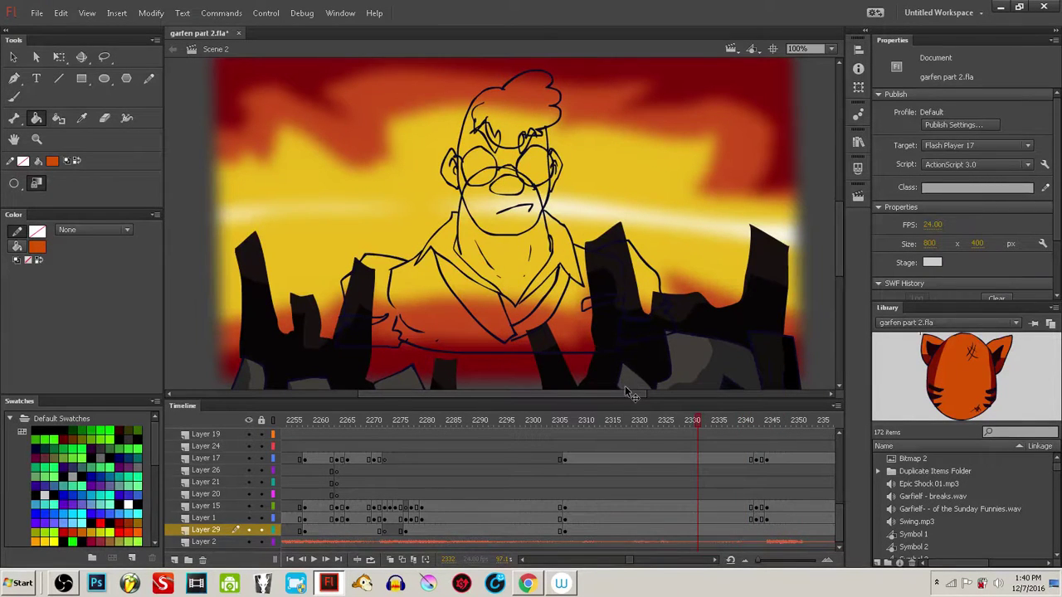
- Add a new layer above Layer 29 and turn it into a guide layer
{"action": "left_click", "coordinate": [174, 560]}
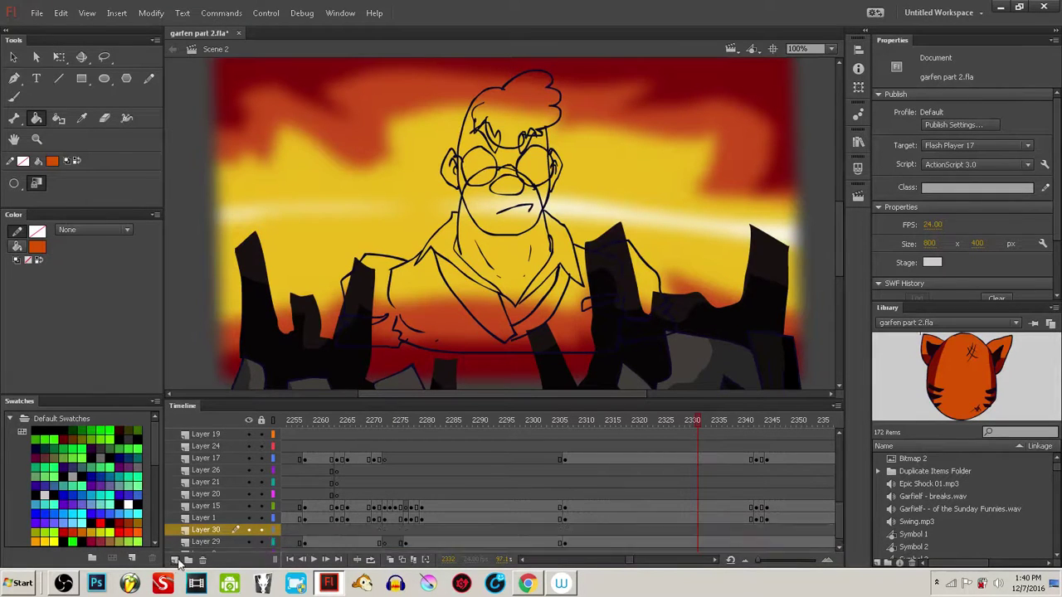
{"action": "right_click", "coordinate": [210, 538]}
{"action": "left_click", "coordinate": [269, 385]}
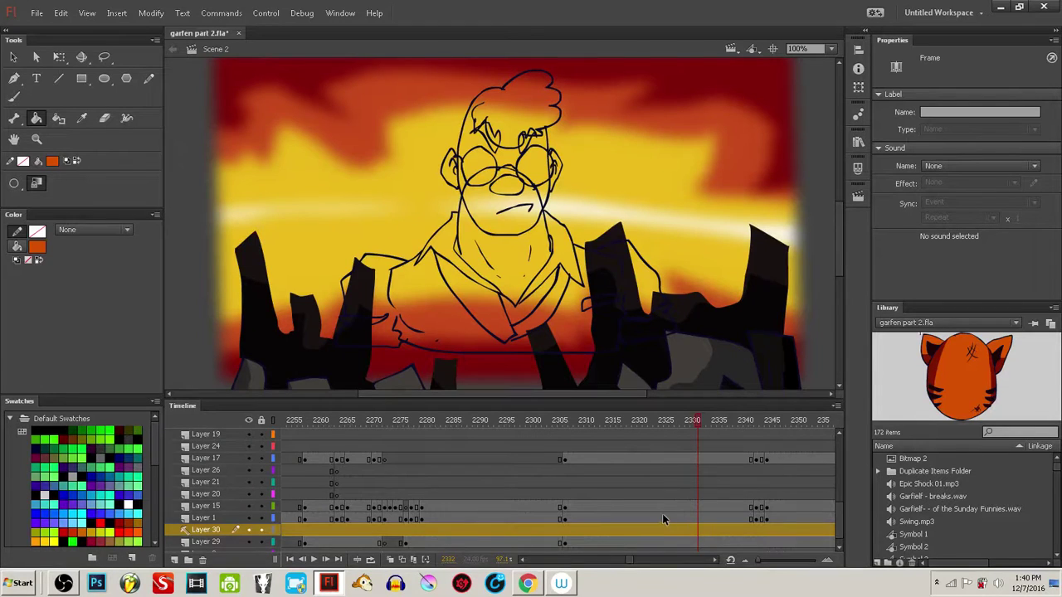
- Paste the coloured man with glasses onto guide Layer 30, scale it down, and place it left of the sketch as a colour reference
{"action": "key", "text": "ctrl+v"}
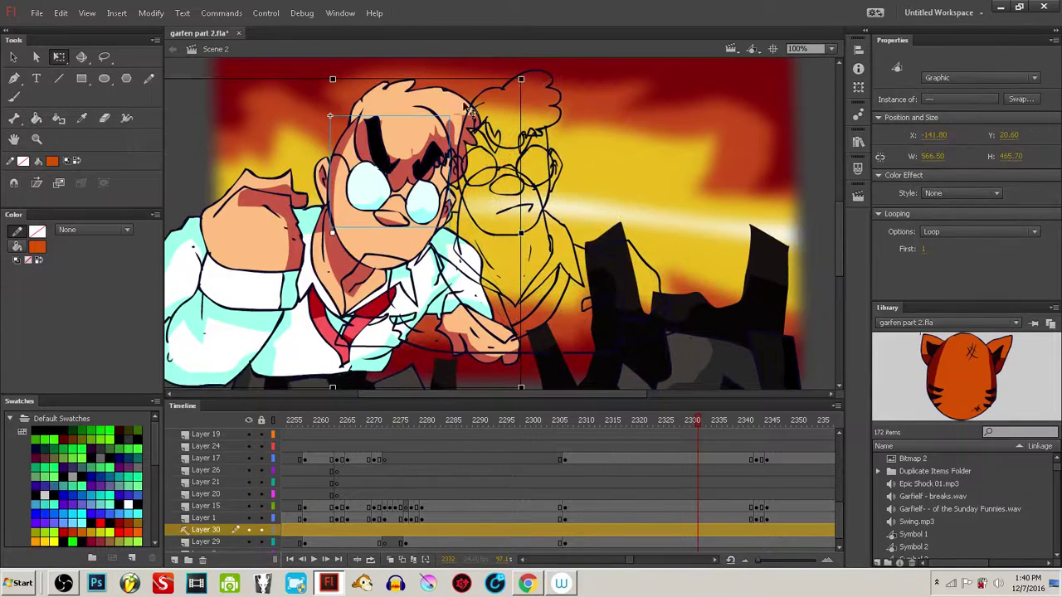
{"action": "left_click_drag", "start_coordinate": [523, 76], "coordinate": [417, 130]}
{"action": "left_click_drag", "start_coordinate": [356, 210], "coordinate": [268, 165]}
{"action": "left_click", "coordinate": [192, 310]}
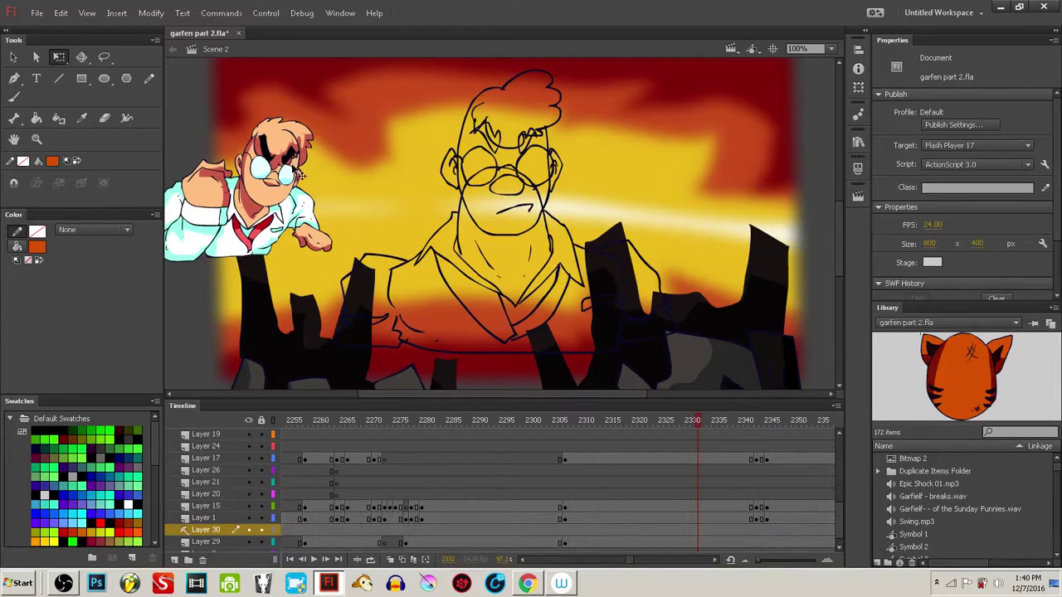
- Sample the reddish skin shadow colour from the reference and fill the sketched man's head, ears and neck with it
{"action": "key", "text": "i"}
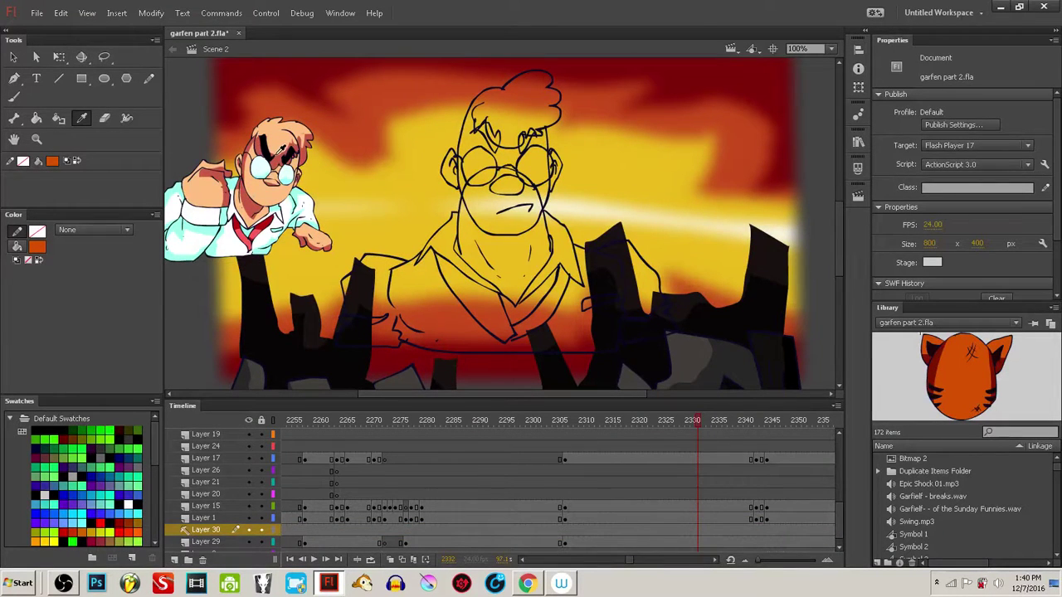
{"action": "left_click", "coordinate": [283, 150]}
{"action": "left_click", "coordinate": [512, 203]}
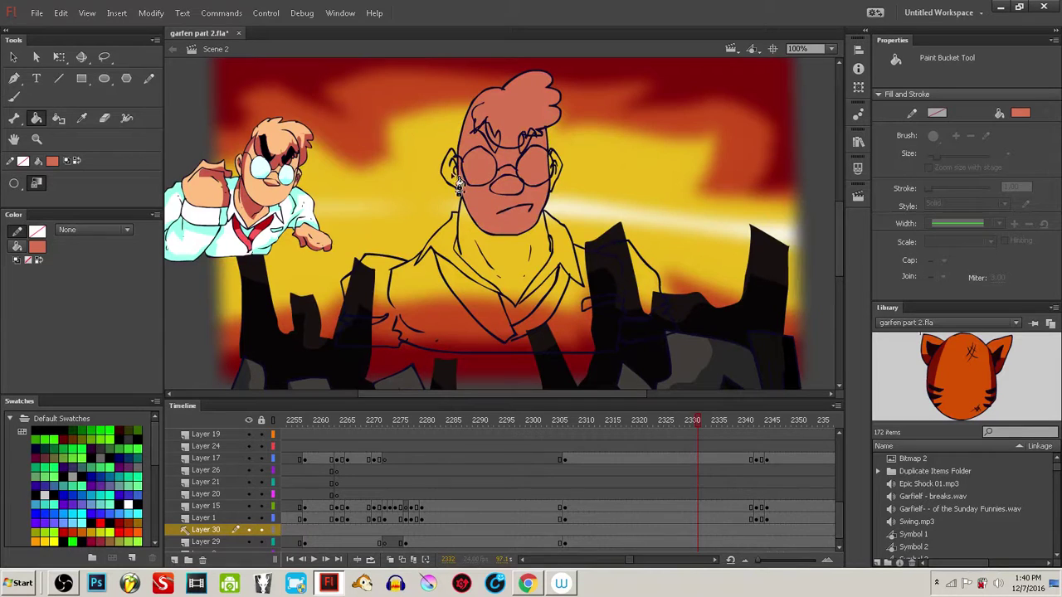
{"action": "left_click", "coordinate": [457, 181]}
{"action": "left_click", "coordinate": [559, 168]}
{"action": "left_click", "coordinate": [500, 290]}
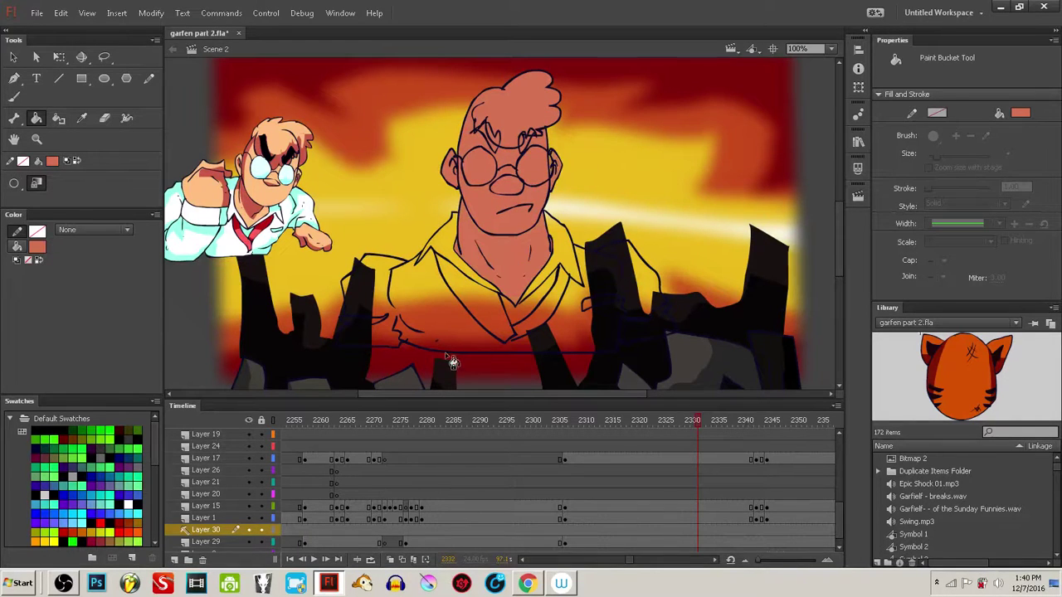
- Sample the pale cyan shirt shadow colour from the reference and fill the sketched shirt's body, sleeves and chest pocket with it
{"action": "key", "text": "i"}
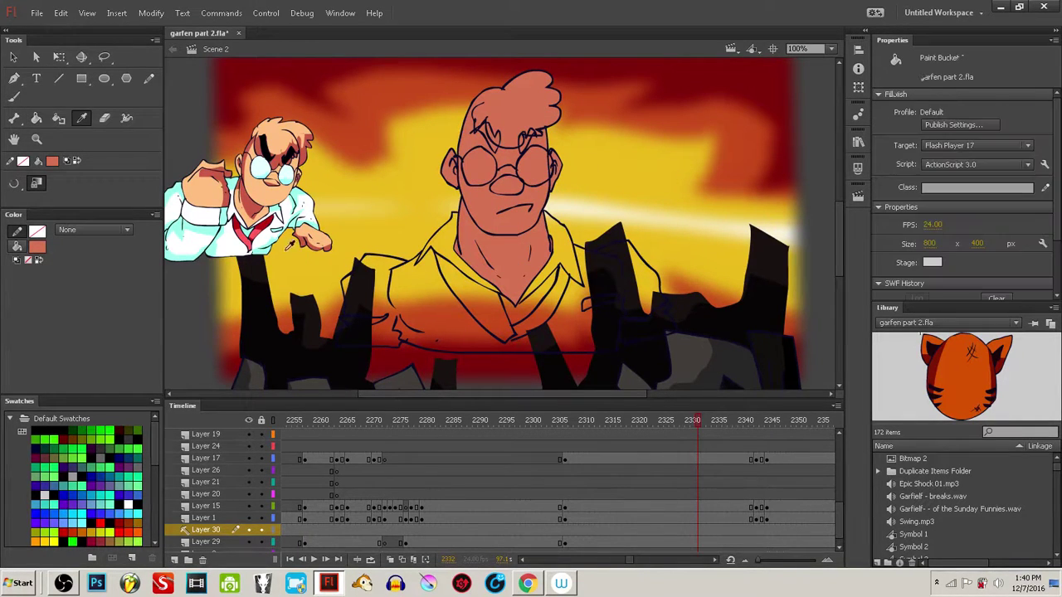
{"action": "left_click", "coordinate": [220, 238]}
{"action": "left_click", "coordinate": [424, 326]}
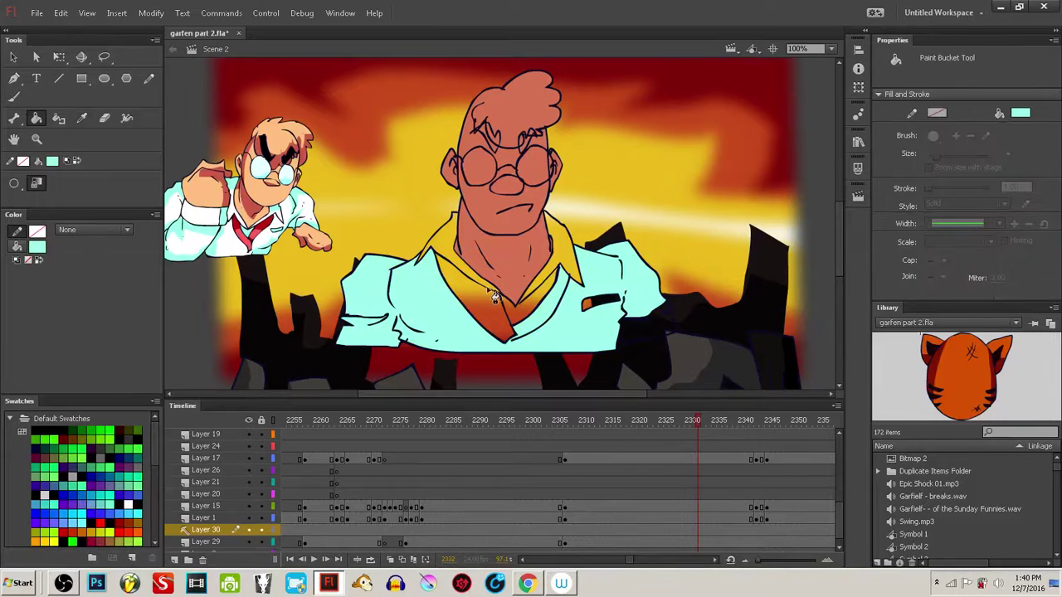
{"action": "left_click", "coordinate": [560, 259]}
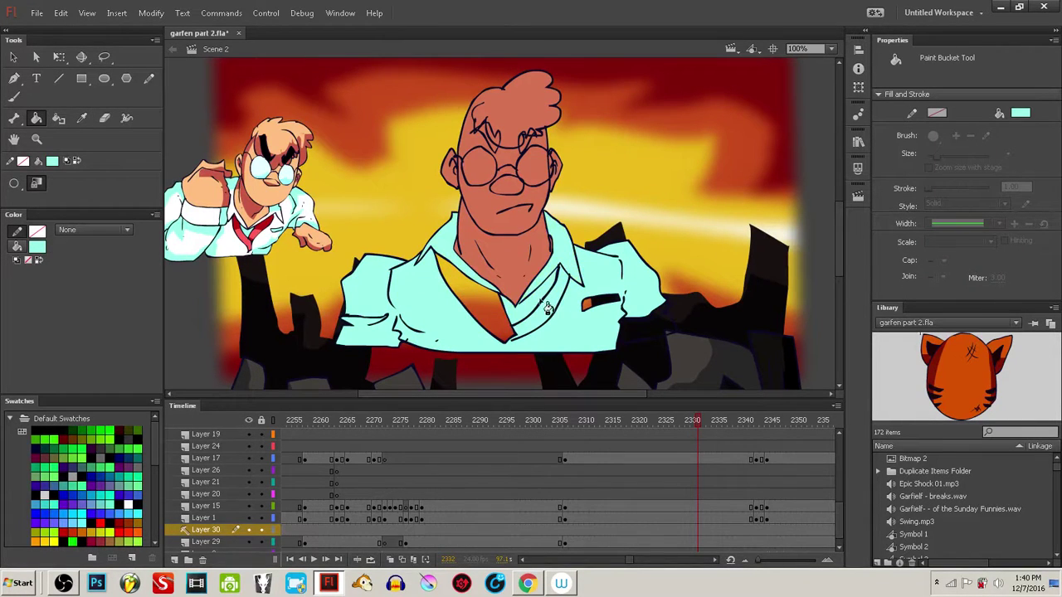
{"action": "key", "text": "ctrl+z"}
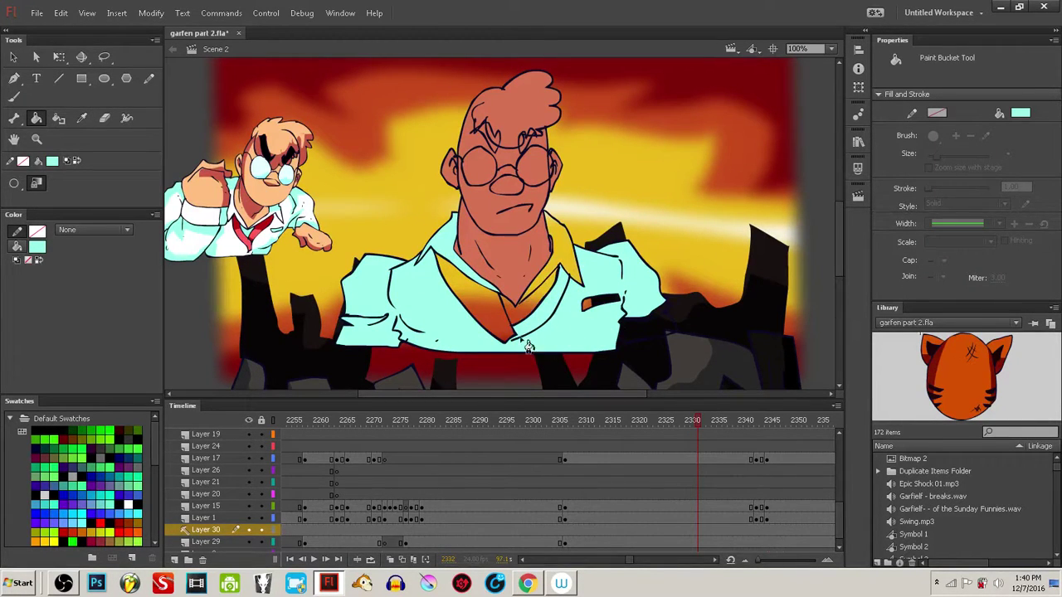
{"action": "left_click", "coordinate": [650, 331]}
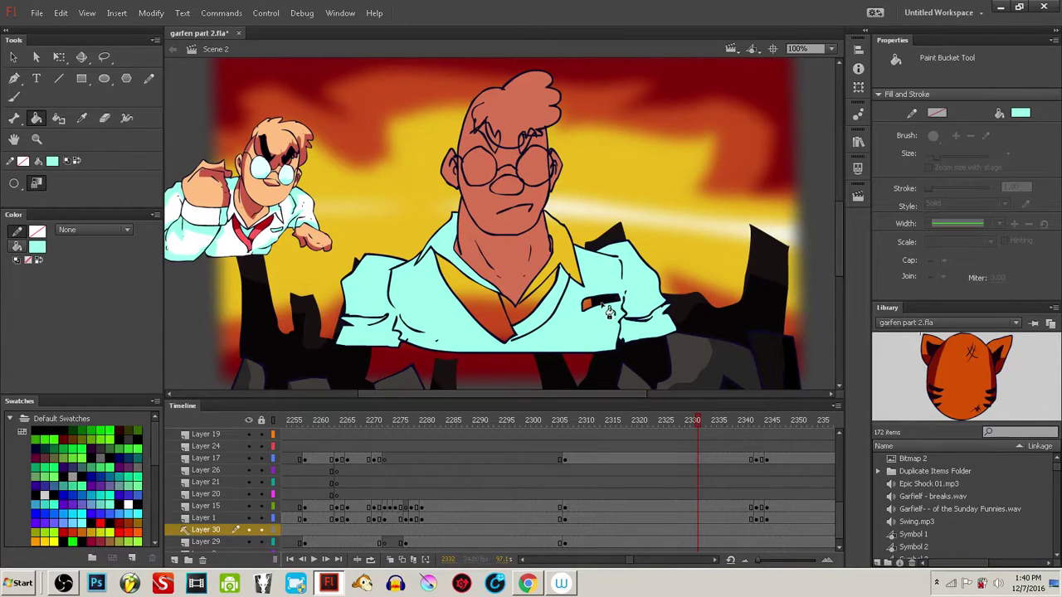
{"action": "left_click", "coordinate": [605, 305]}
- Change the Paint Bucket's gap-closing option and fill the remaining collar and tie areas with pale cyan
{"action": "left_click", "coordinate": [21, 185]}
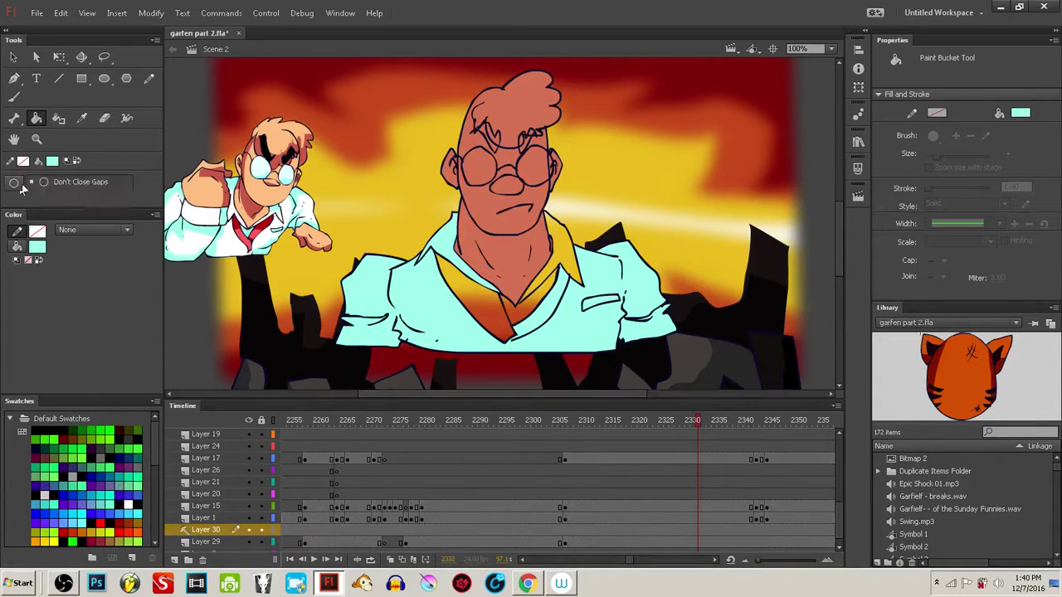
{"action": "left_click", "coordinate": [15, 188]}
{"action": "left_click", "coordinate": [45, 198]}
{"action": "left_click", "coordinate": [520, 308]}
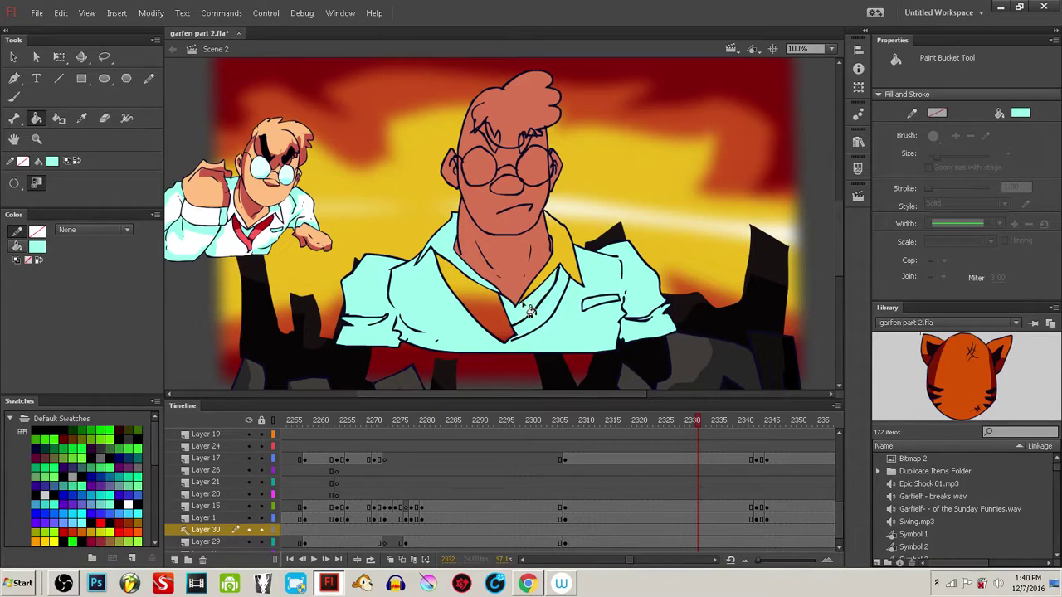
{"action": "left_click", "coordinate": [564, 259]}
{"action": "left_click", "coordinate": [489, 315]}
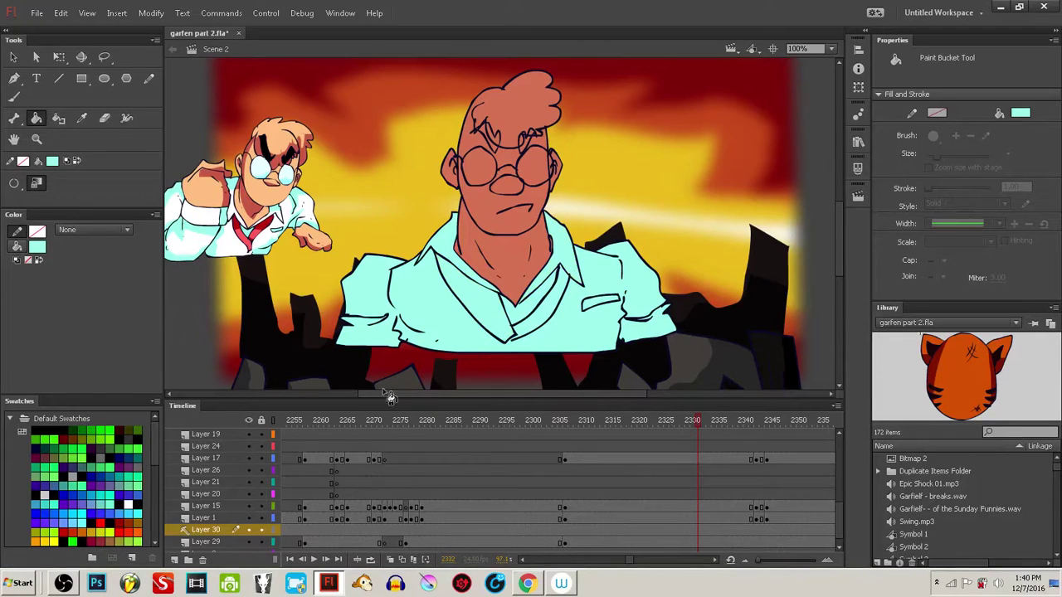
- Sample the dark red tie colour from the reference and fill both halves of the sketched tie with it
{"action": "key", "text": "i"}
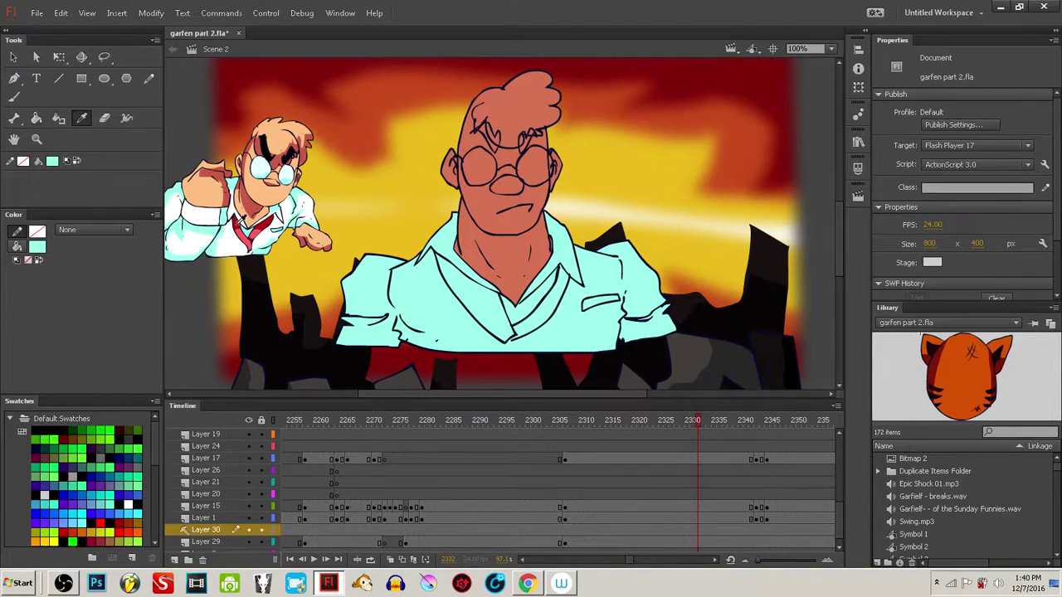
{"action": "left_click", "coordinate": [290, 264]}
{"action": "left_click", "coordinate": [495, 330]}
{"action": "left_click", "coordinate": [547, 330]}
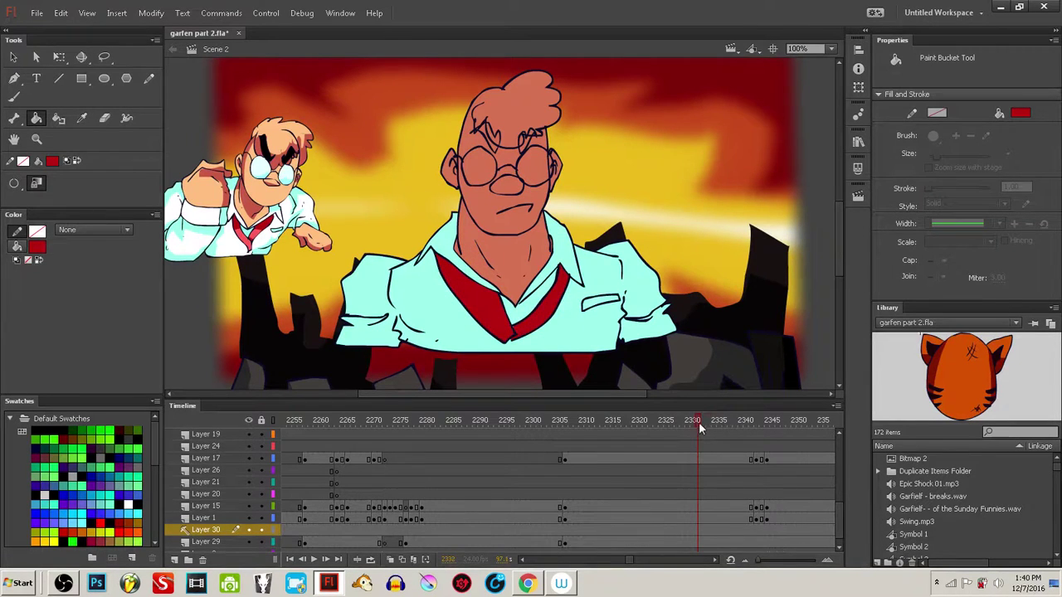
- Draw orange shadow boundary lines across the neck, collar, shirt and sleeves with the Pencil on Layer 19 at frame 2342
{"action": "left_click_drag", "start_coordinate": [698, 422], "coordinate": [753, 426]}
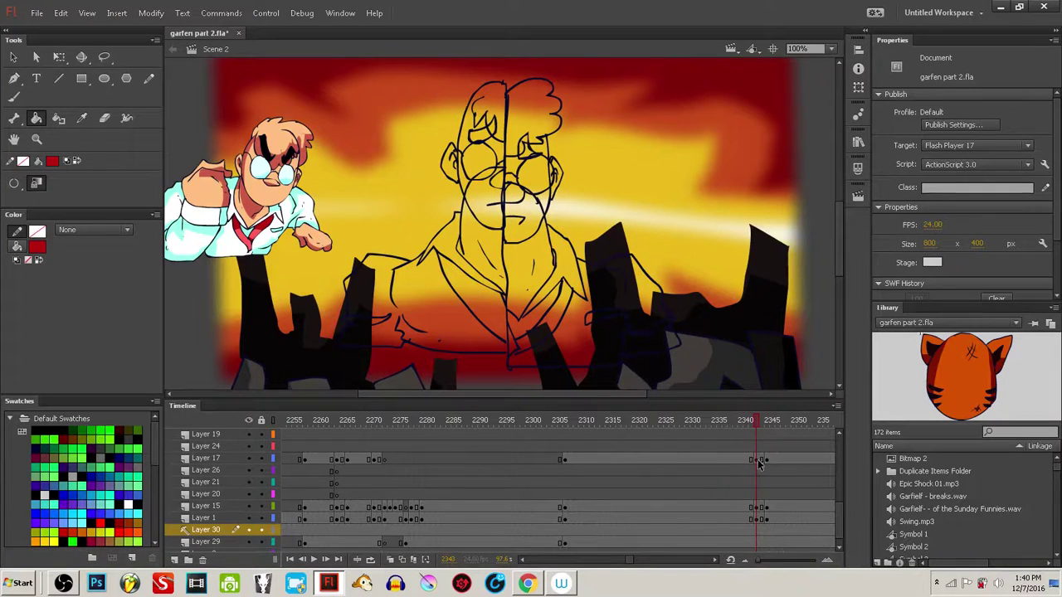
{"action": "left_click", "coordinate": [758, 461]}
{"action": "left_click", "coordinate": [752, 434]}
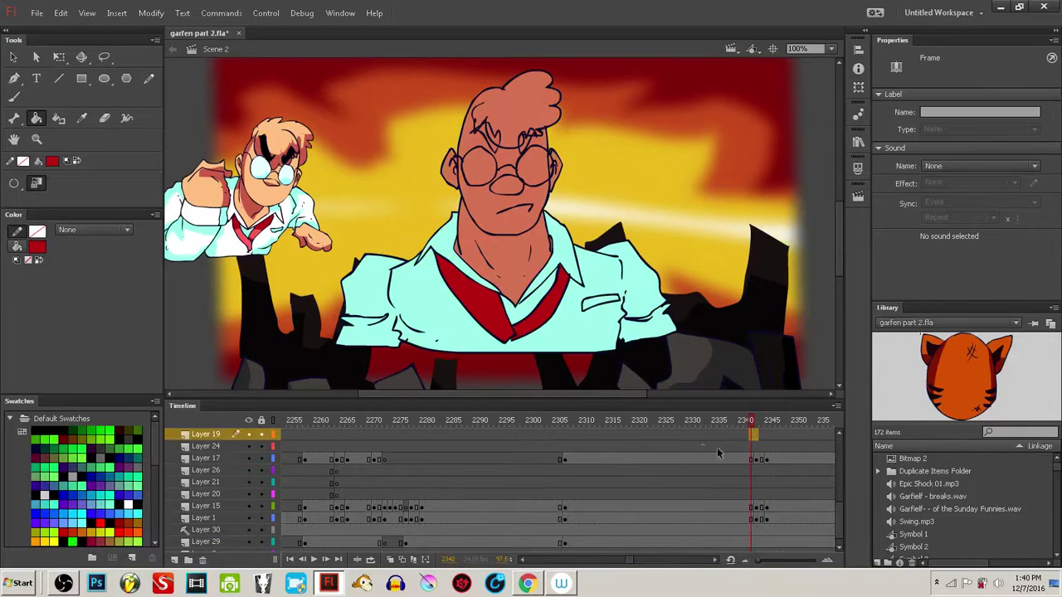
{"action": "left_click", "coordinate": [805, 310]}
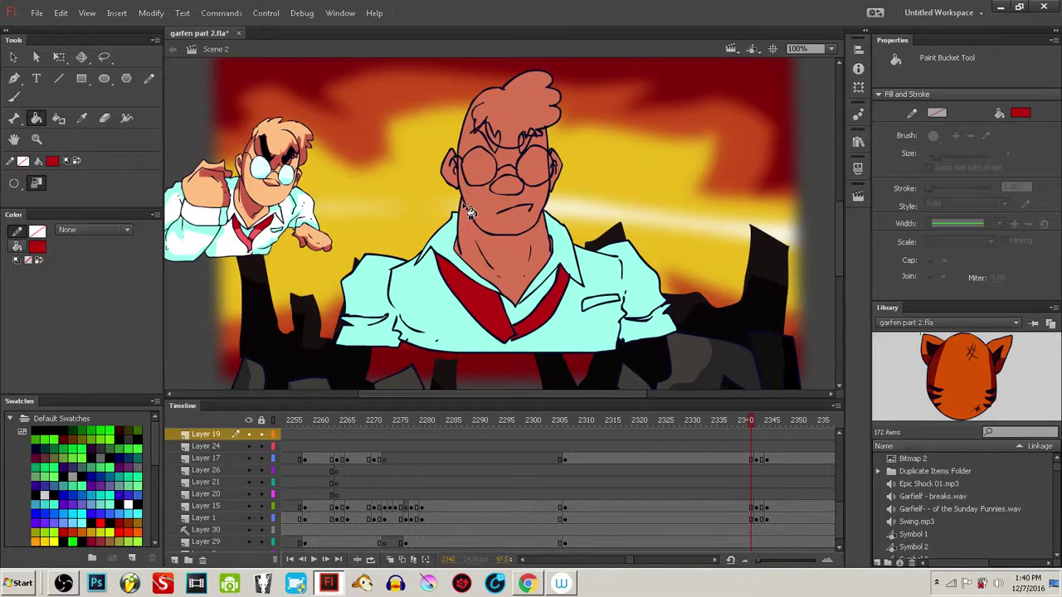
{"action": "key", "text": "i"}
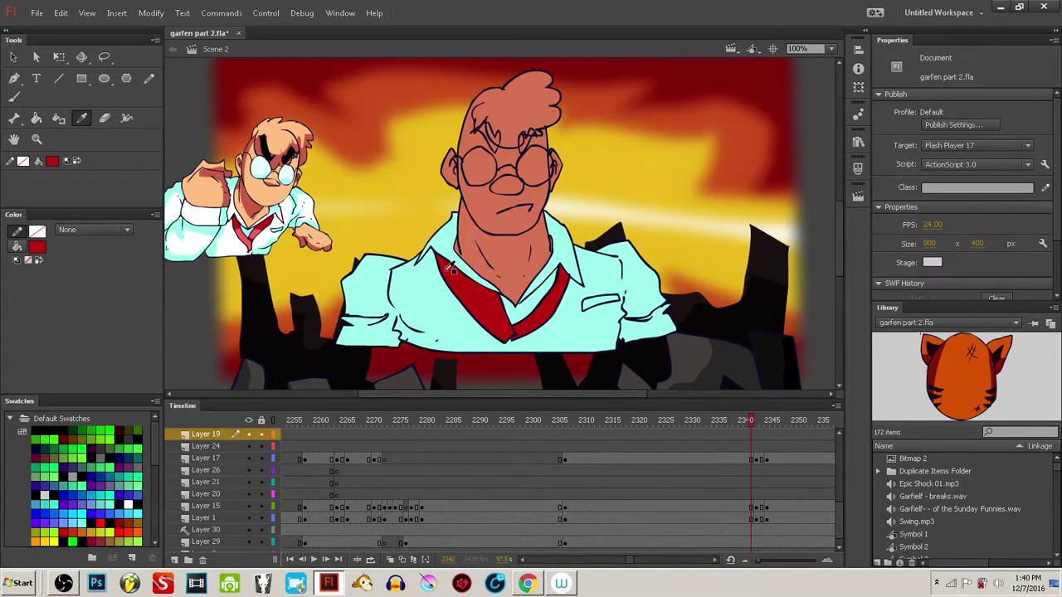
{"action": "left_click", "coordinate": [437, 270]}
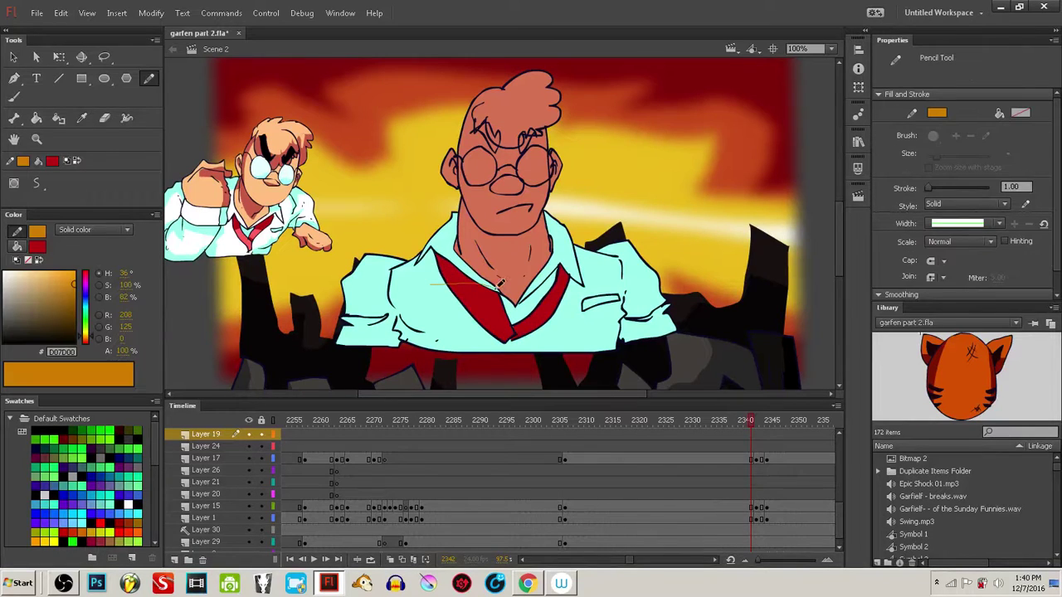
{"action": "left_click_drag", "start_coordinate": [501, 267], "coordinate": [514, 291]}
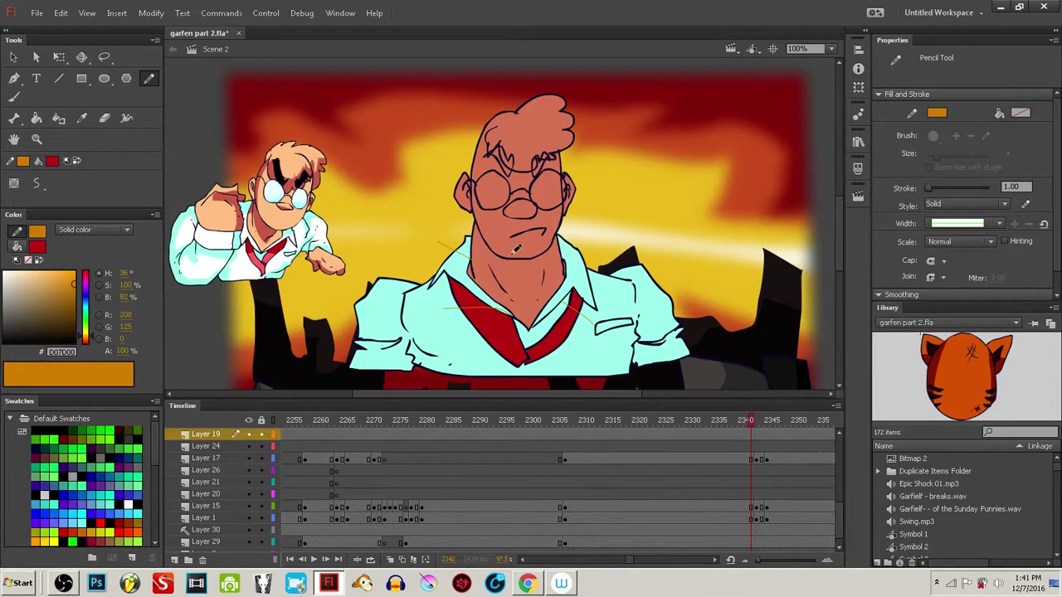
{"action": "scroll", "coordinate": [525, 281], "scroll_direction": "down", "scroll_amount": 1}
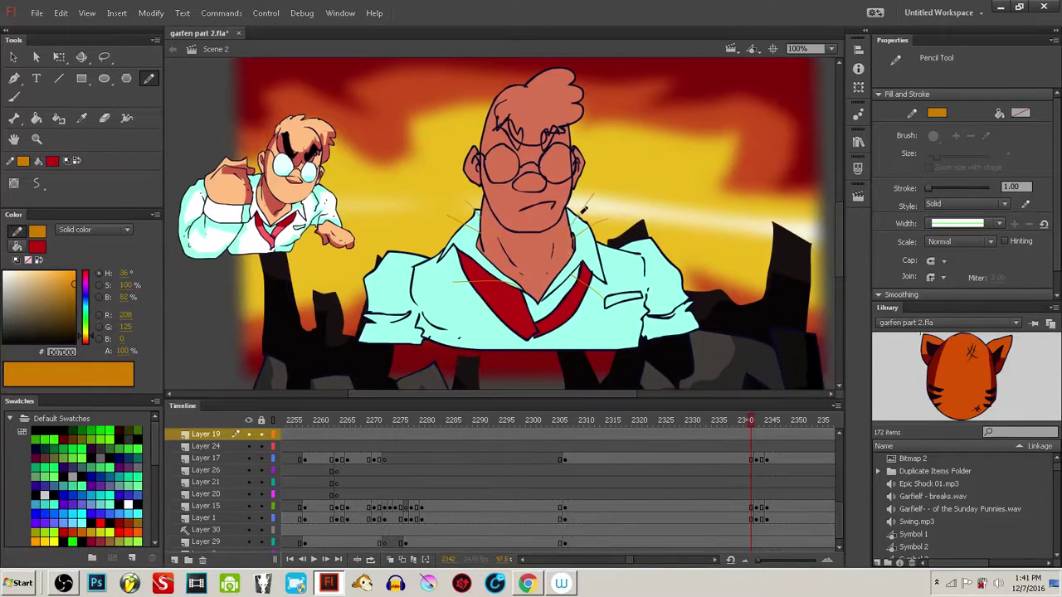
{"action": "scroll", "coordinate": [582, 208], "scroll_direction": "down", "scroll_amount": 1}
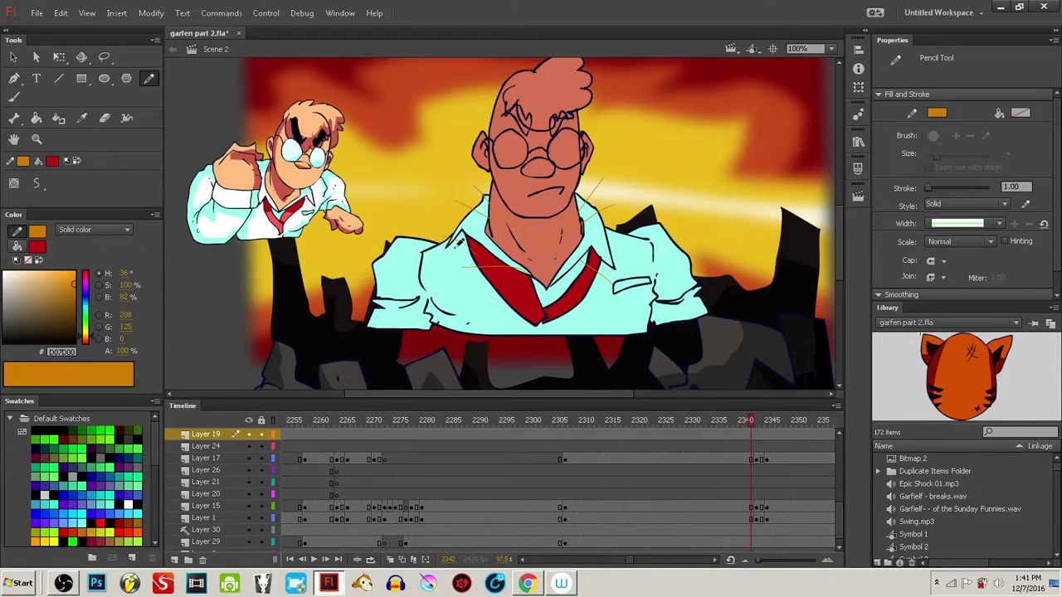
{"action": "scroll", "coordinate": [526, 297], "scroll_direction": "left", "scroll_amount": 2}
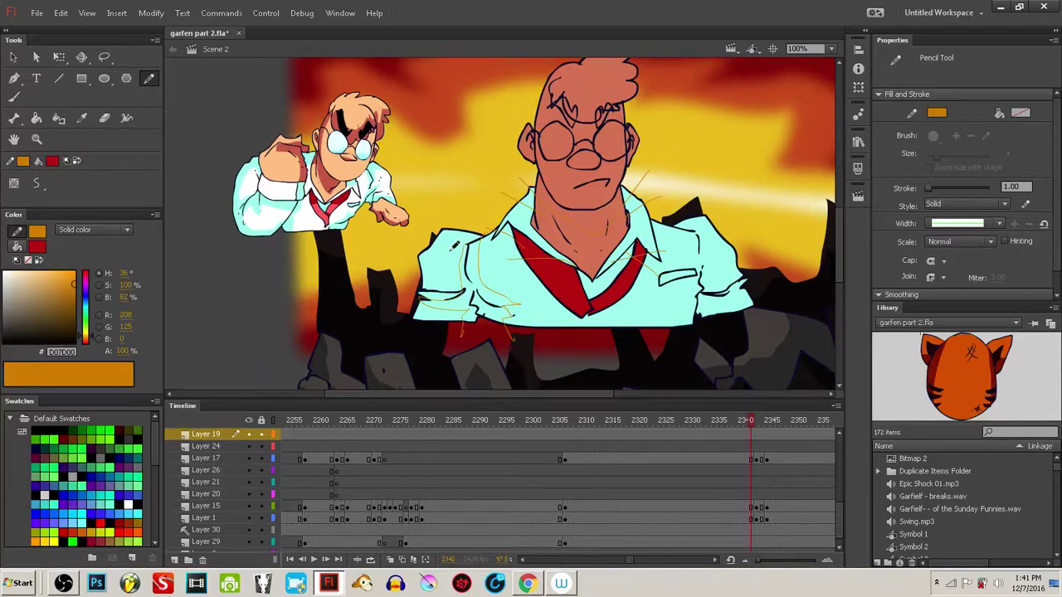
{"action": "scroll", "coordinate": [588, 230], "scroll_direction": "right", "scroll_amount": 2}
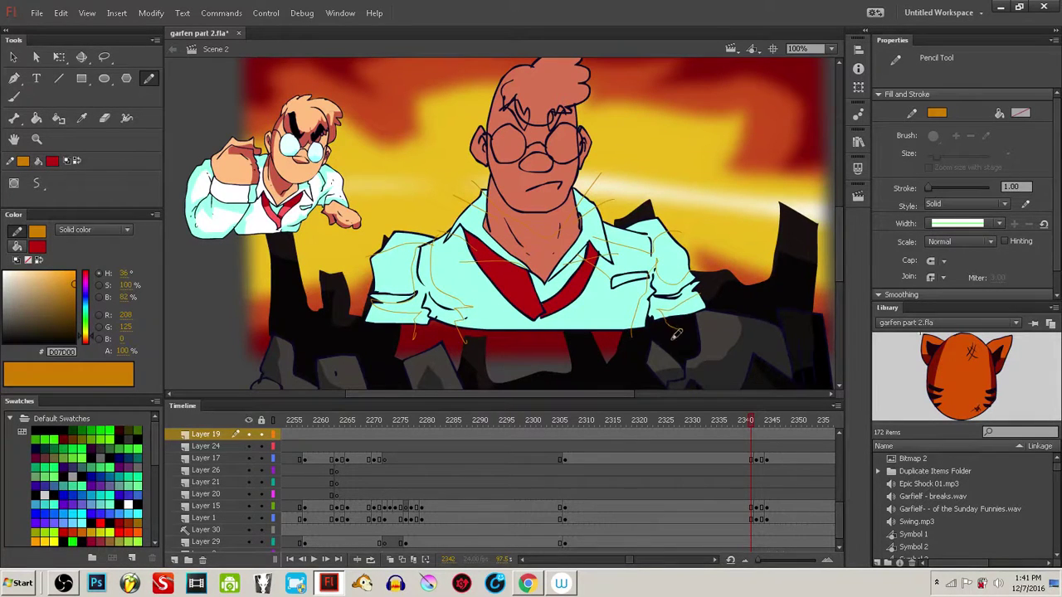
- Try filling the lit part of the shirt with white sampled from the reference
{"action": "key", "text": "i"}
{"action": "left_click", "coordinate": [341, 186]}
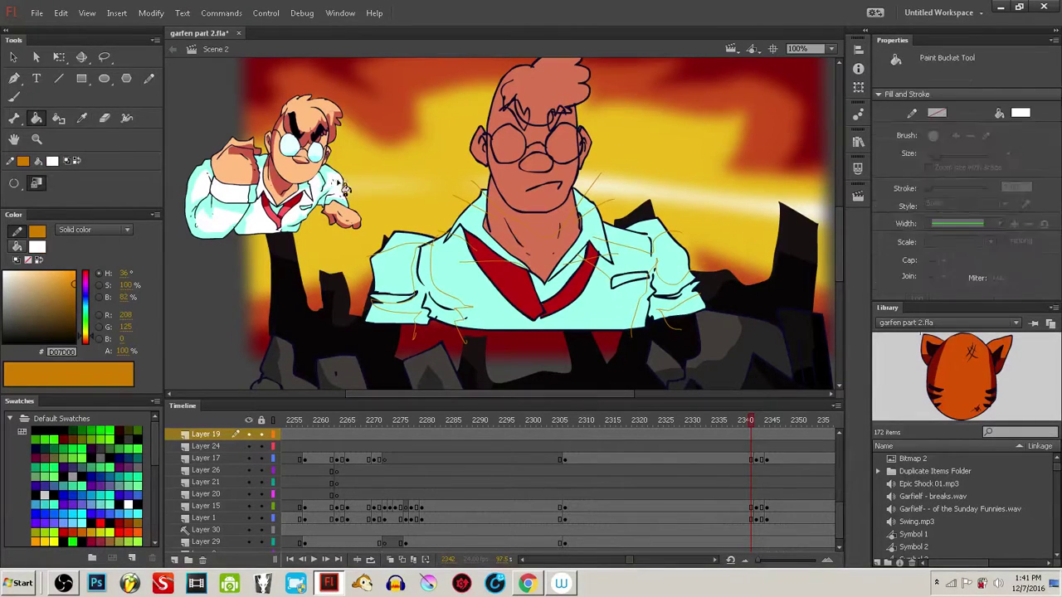
{"action": "left_click", "coordinate": [507, 309]}
{"action": "key", "text": "ctrl+z"}
- Move the orange shadow boundary lines from Layer 19 onto the shirt's fill layer, Layer 1, at frame 2341
{"action": "left_click", "coordinate": [759, 449]}
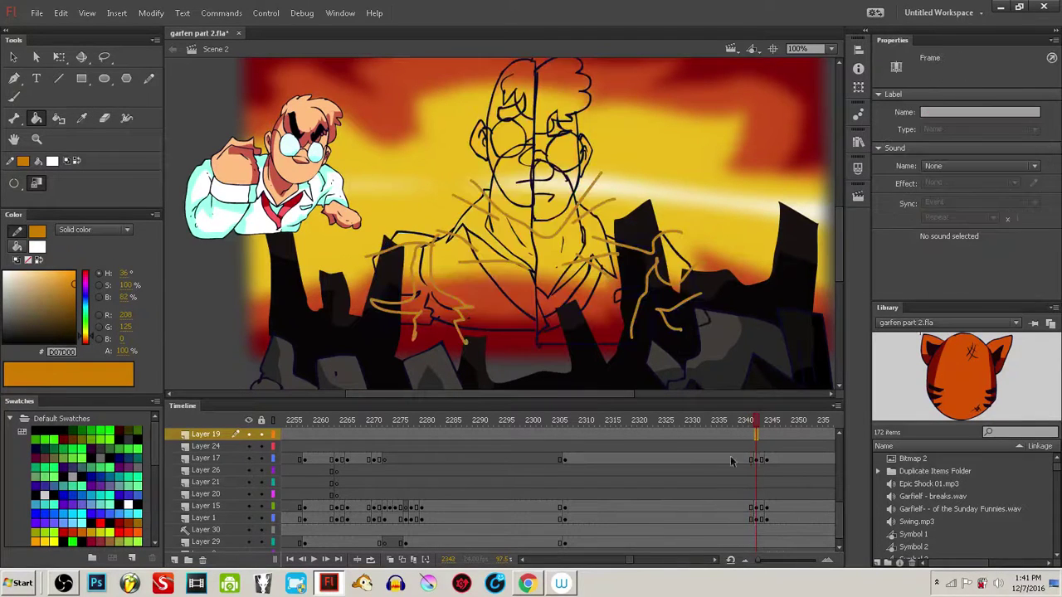
{"action": "key", "text": "comma"}
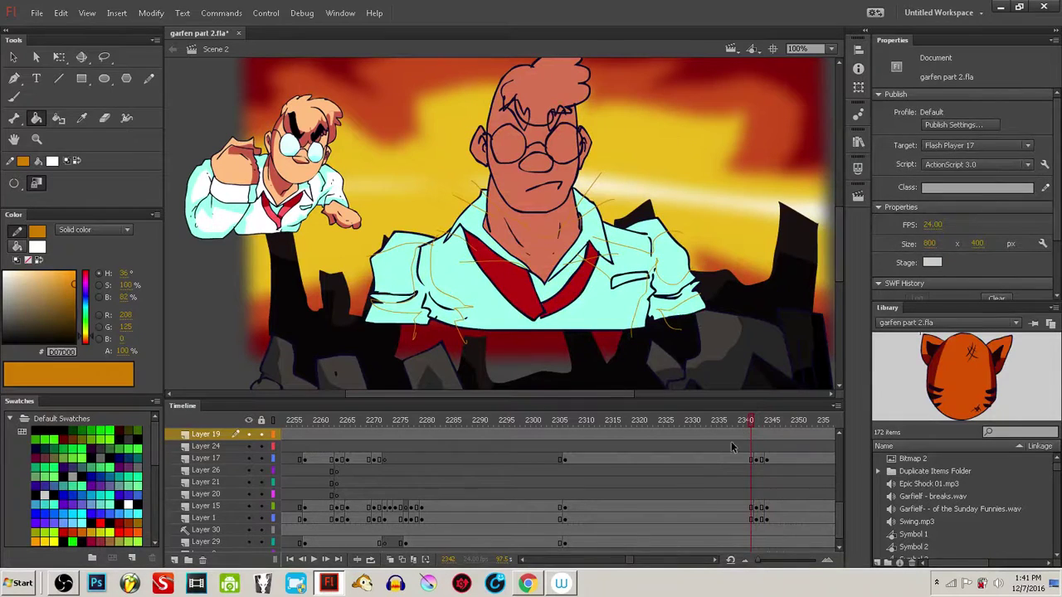
{"action": "left_click", "coordinate": [741, 438]}
{"action": "key", "text": "Delete"}
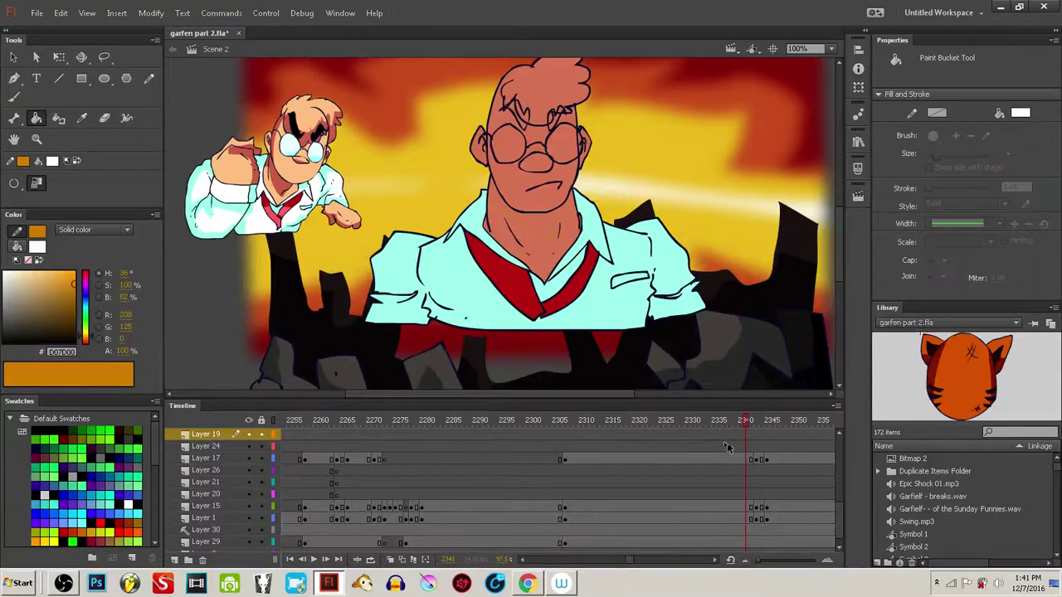
{"action": "left_click", "coordinate": [626, 312], "text": "ctrl"}
{"action": "key", "text": "ctrl+z"}
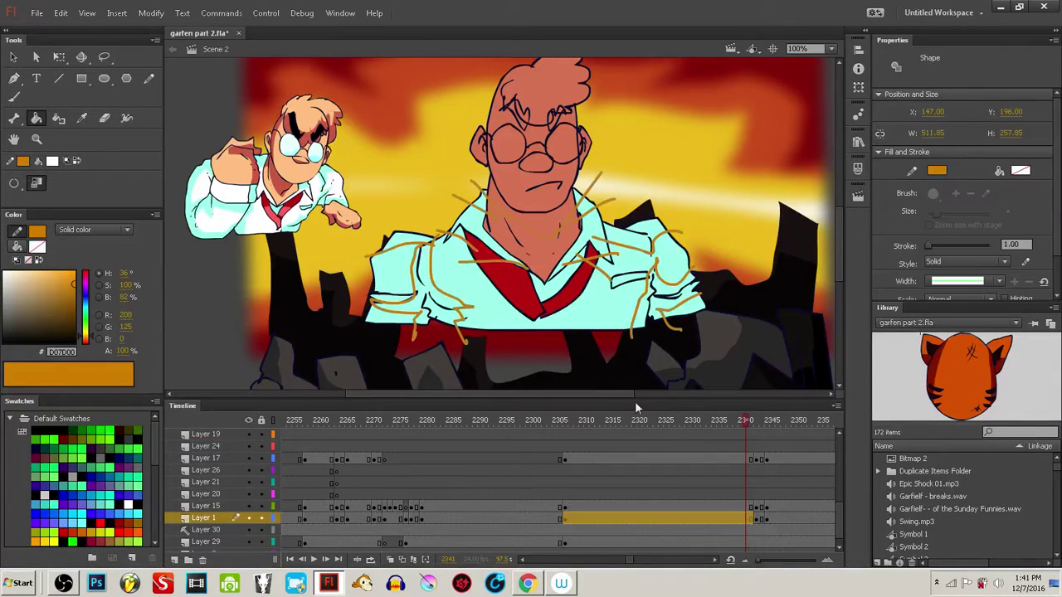
{"action": "left_click", "coordinate": [203, 317], "text": "ctrl"}
- Fill the lit neck area with the reference's light skin colour and the lit shirt, collar and sleeve areas with its white
{"action": "key", "text": "i"}
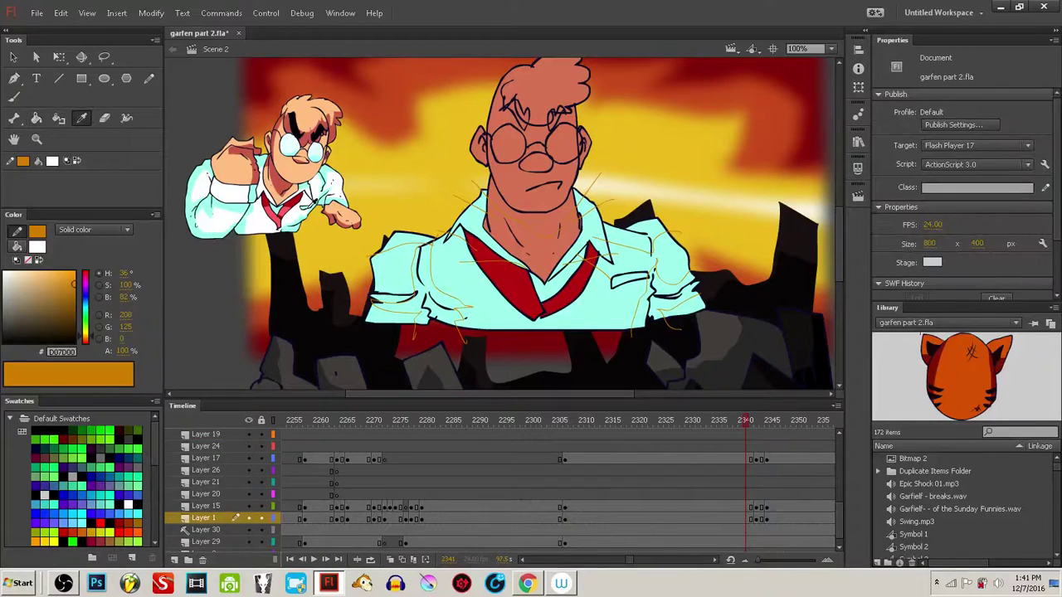
{"action": "left_click", "coordinate": [302, 169]}
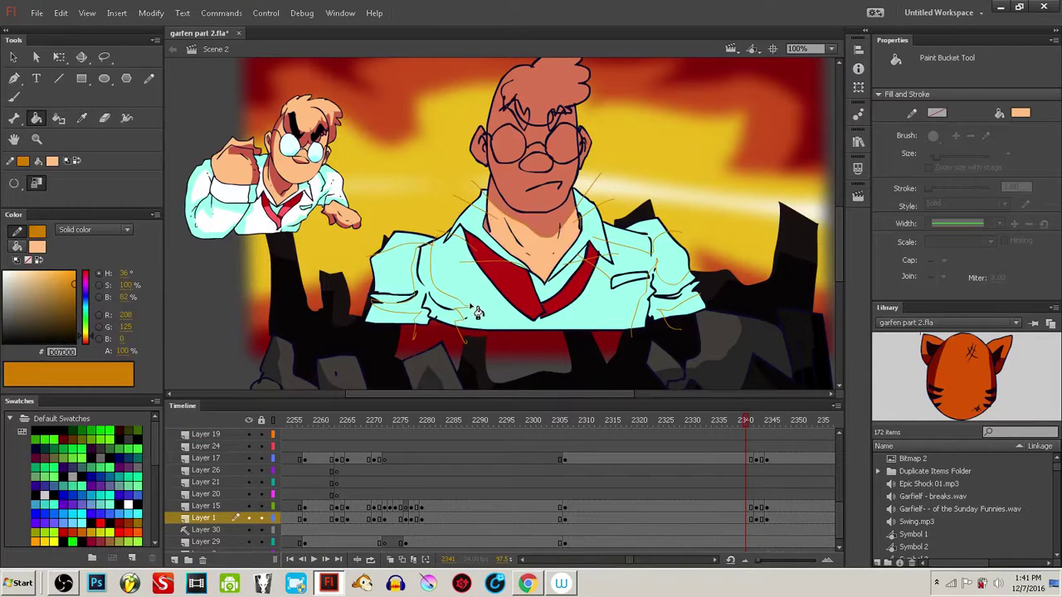
{"action": "key", "text": "i"}
{"action": "left_click", "coordinate": [235, 194]}
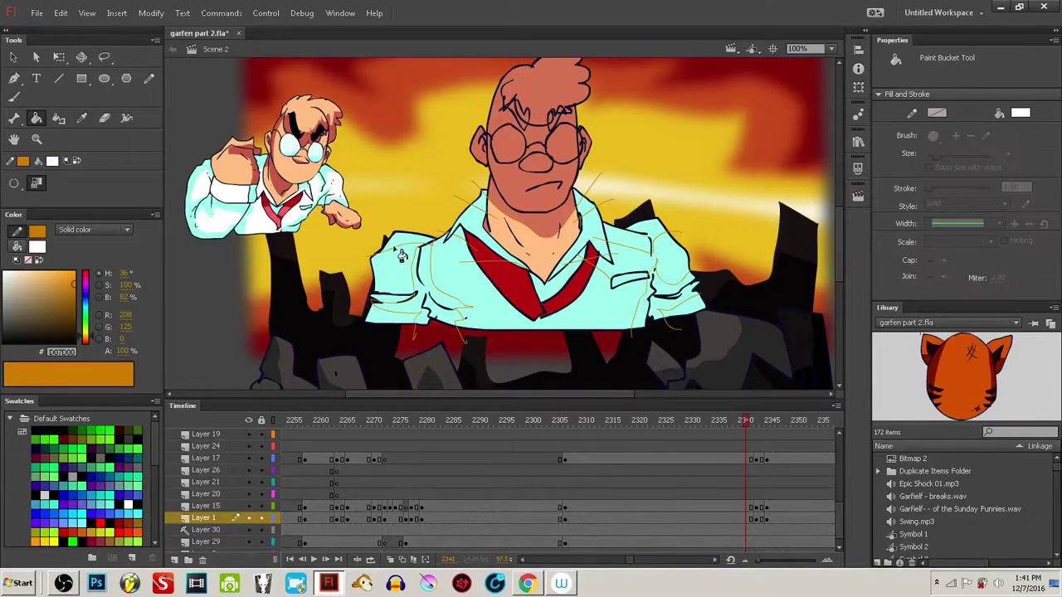
{"action": "left_click", "coordinate": [560, 310]}
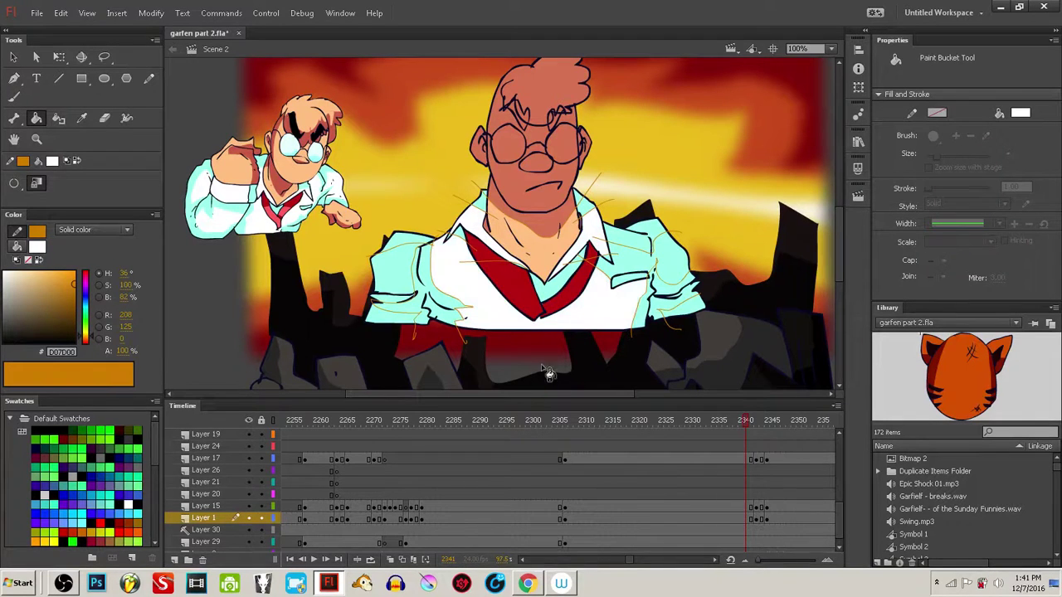
{"action": "left_click", "coordinate": [626, 278]}
{"action": "left_click", "coordinate": [625, 284]}
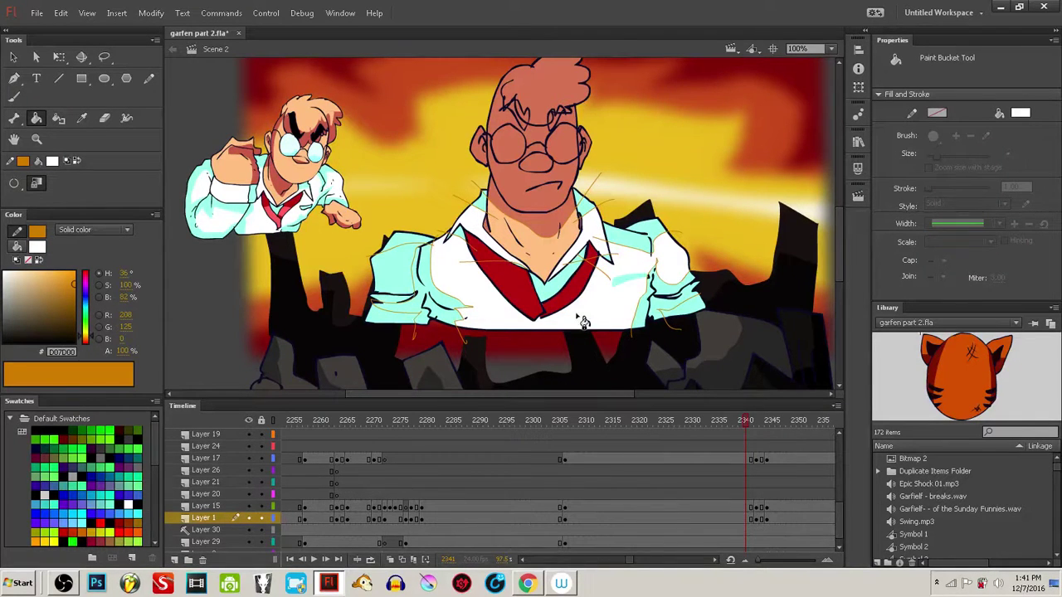
{"action": "left_click", "coordinate": [620, 292]}
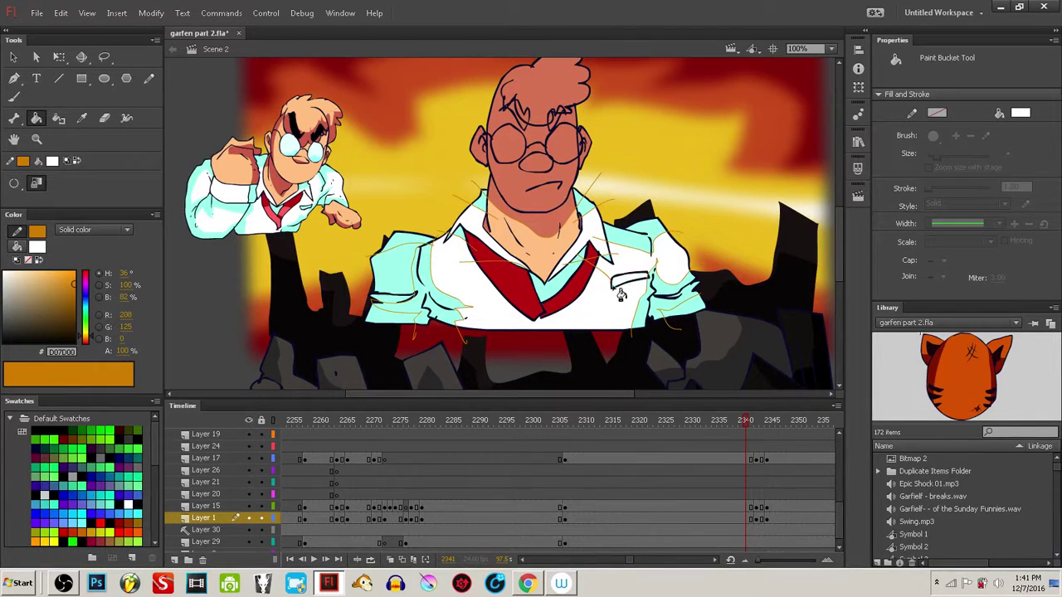
{"action": "left_click", "coordinate": [686, 312]}
{"action": "left_click", "coordinate": [392, 317]}
{"action": "left_click", "coordinate": [399, 275]}
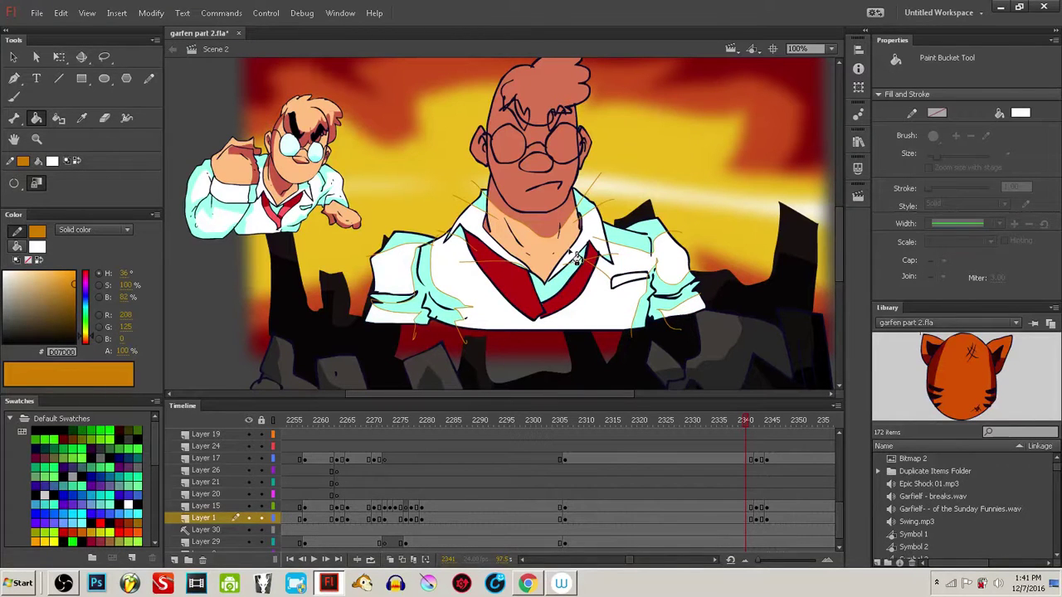
- Draw orange shadow boundary lines on the head and hair on Layer 15, and on the nose on Layer 17
{"action": "scroll", "coordinate": [580, 207], "scroll_direction": "up", "scroll_amount": 2}
{"action": "left_click", "coordinate": [564, 217], "text": "ctrl"}
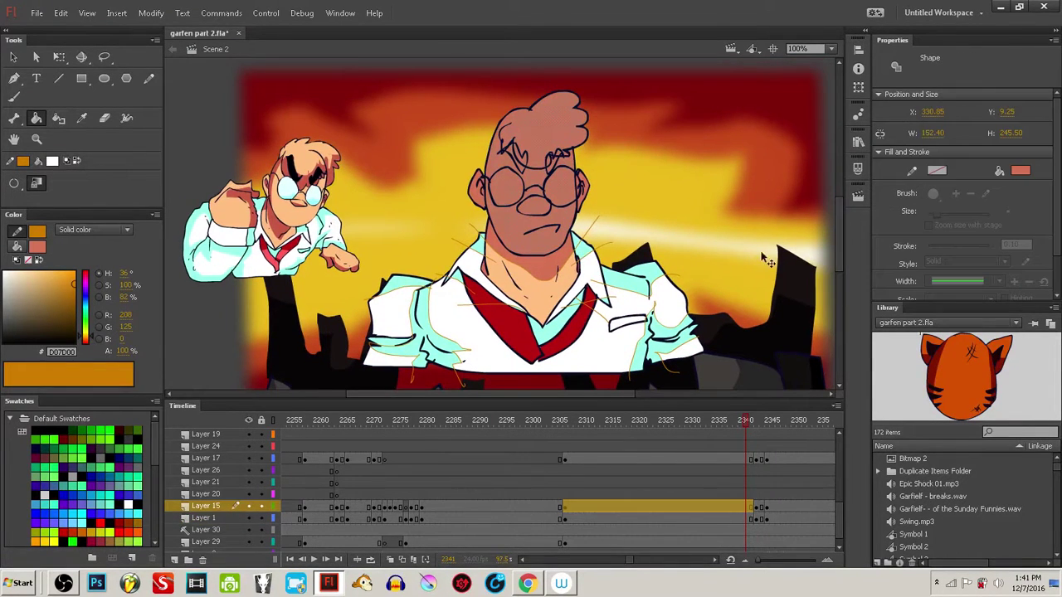
{"action": "left_click", "coordinate": [199, 119], "text": "ctrl"}
{"action": "key", "text": "y"}
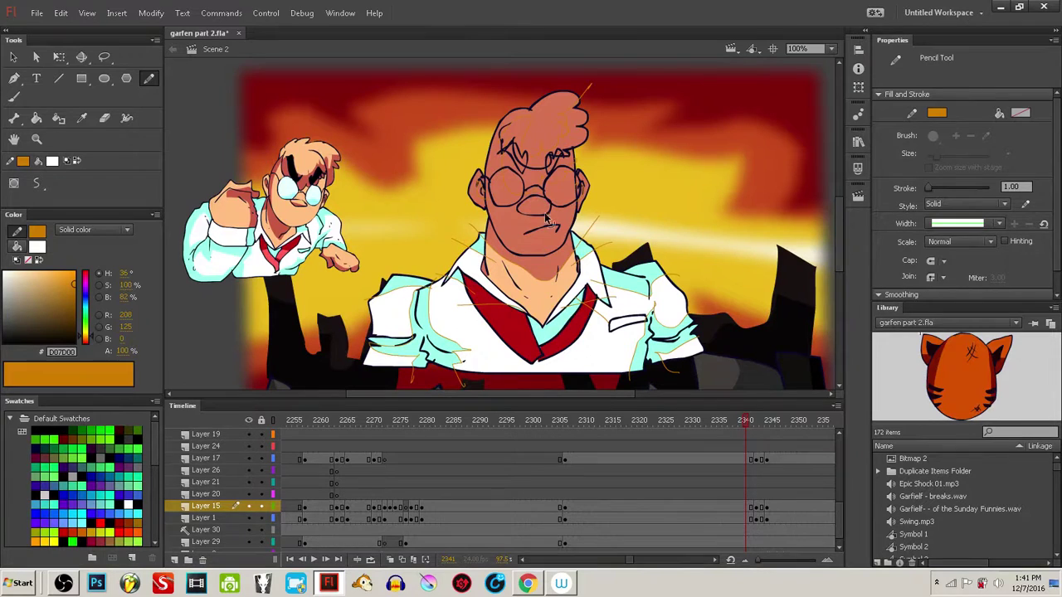
{"action": "left_click", "coordinate": [547, 210], "text": "ctrl"}
{"action": "left_click", "coordinate": [243, 316], "text": "ctrl"}
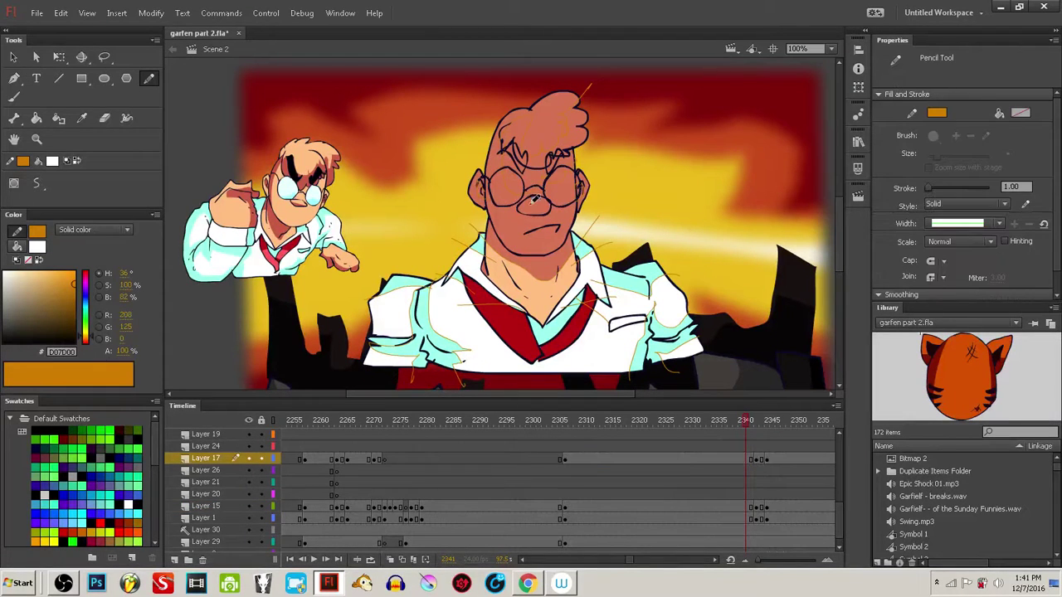
- Fill the lit face, hair and nose areas with the light skin colour and the nose shadow with the darker skin tone
{"action": "key", "text": "e"}
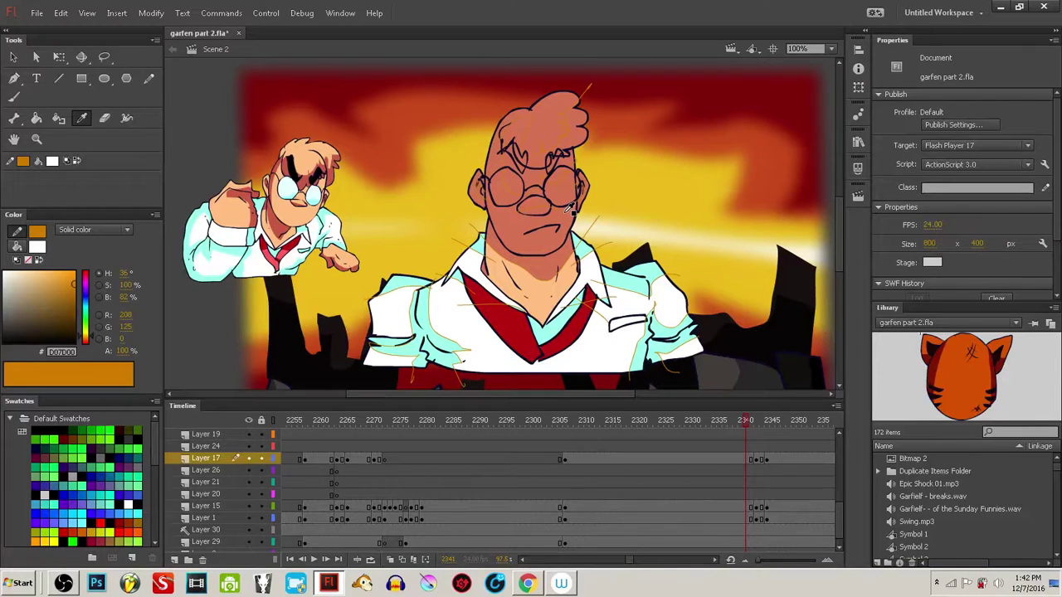
{"action": "key", "text": "k"}
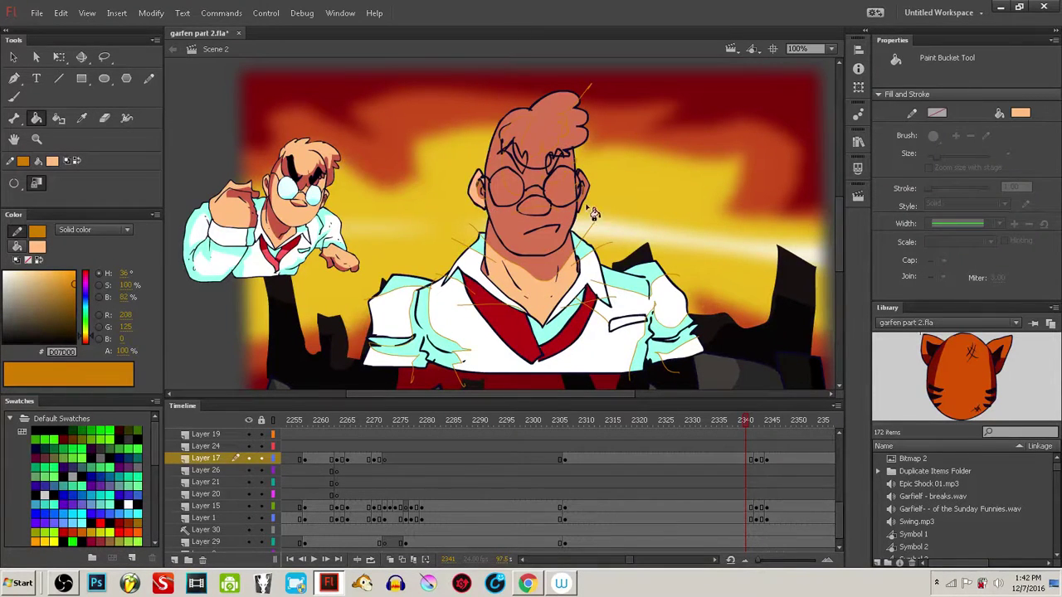
{"action": "left_click", "coordinate": [550, 125]}
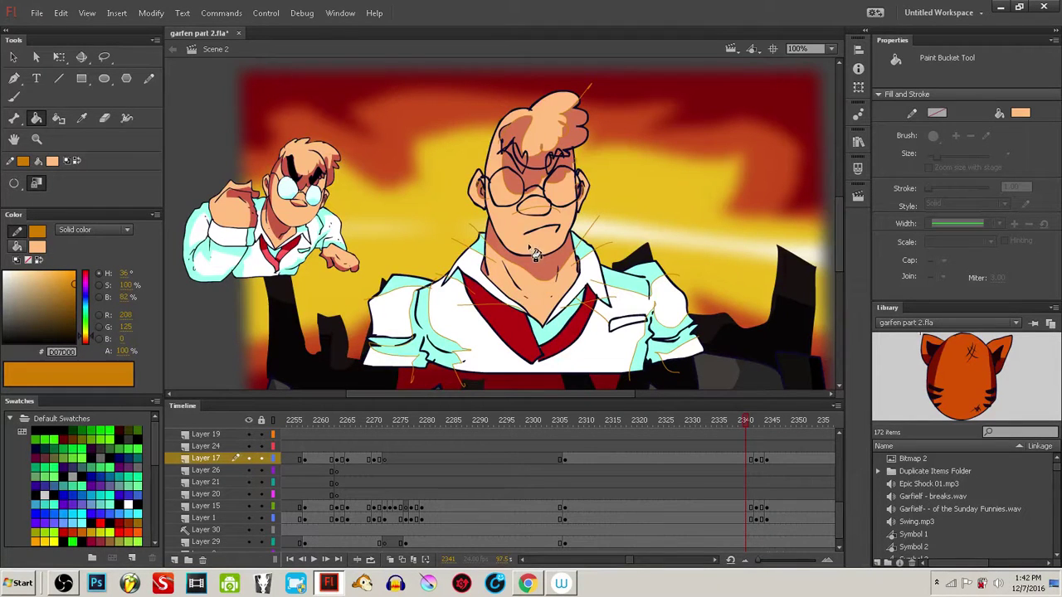
{"action": "key", "text": "i"}
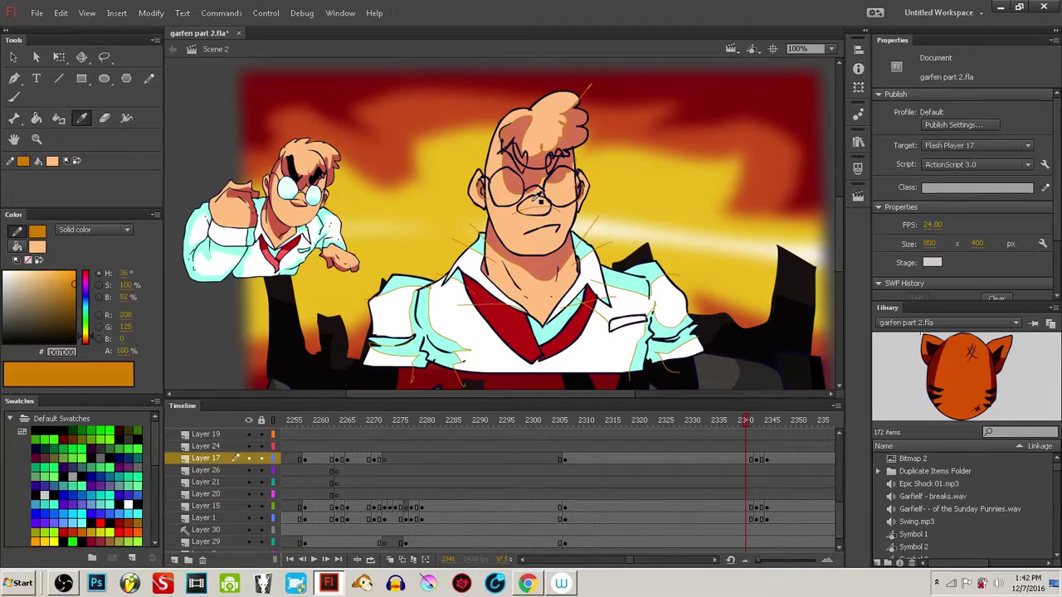
{"action": "left_click", "coordinate": [539, 189]}
{"action": "left_click", "coordinate": [537, 211]}
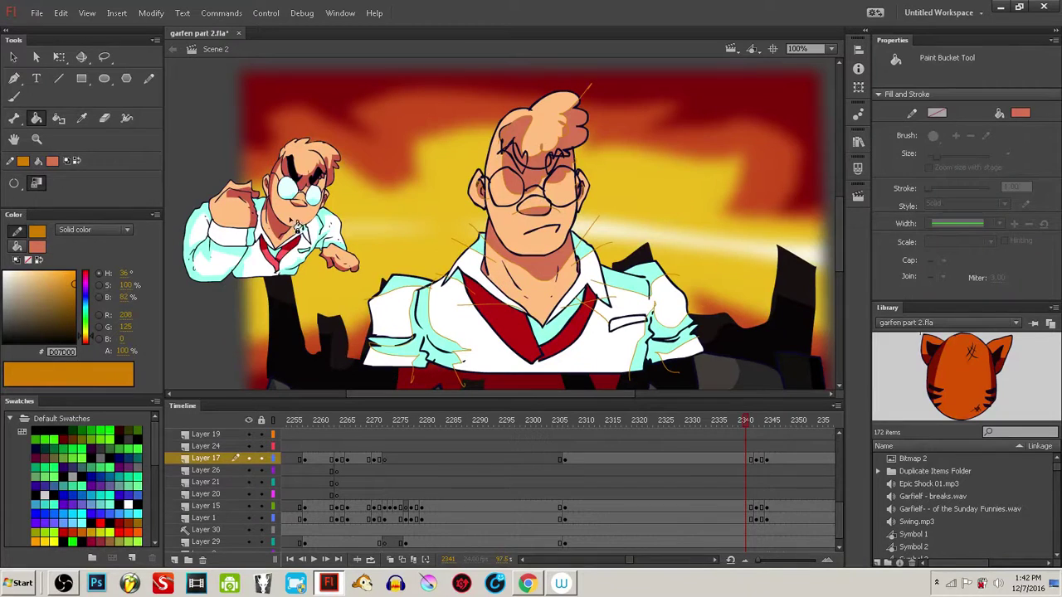
- Fill both glasses lenses with the reference's pale tint, outline their shading in orange and fill the shaded parts with its darker cyan
{"action": "key", "text": "i"}
{"action": "left_click", "coordinate": [292, 189]}
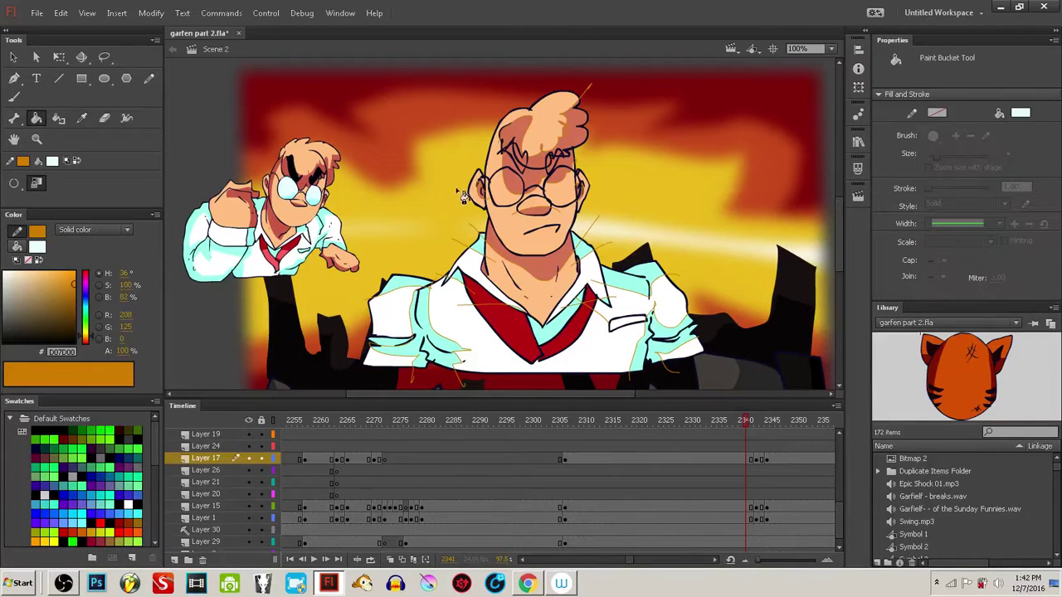
{"action": "left_click", "coordinate": [512, 193]}
{"action": "left_click", "coordinate": [557, 192]}
{"action": "key", "text": "y"}
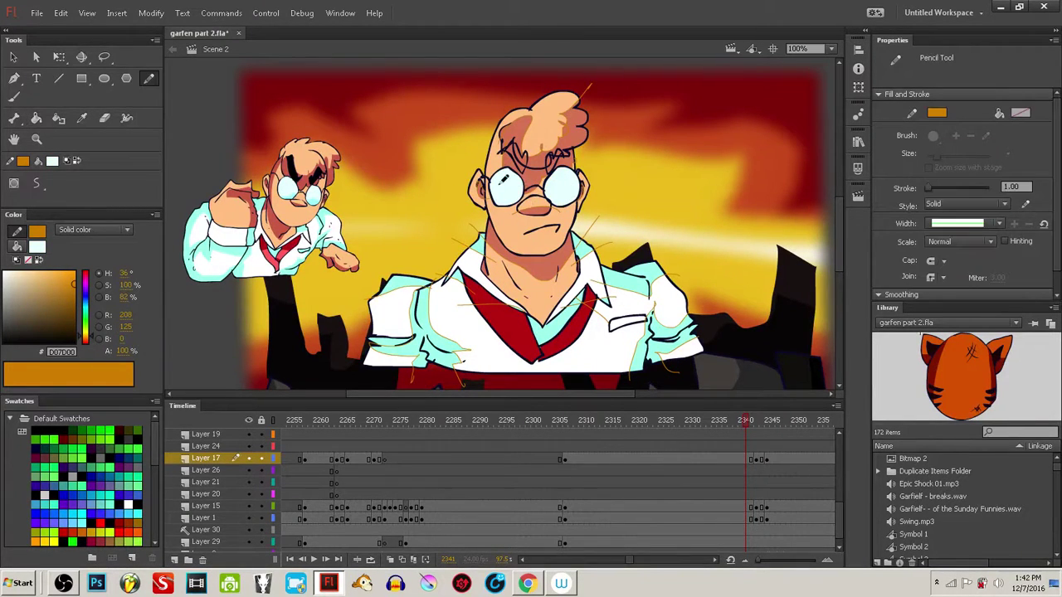
{"action": "left_click_drag", "start_coordinate": [579, 179], "coordinate": [566, 201]}
{"action": "key", "text": "i"}
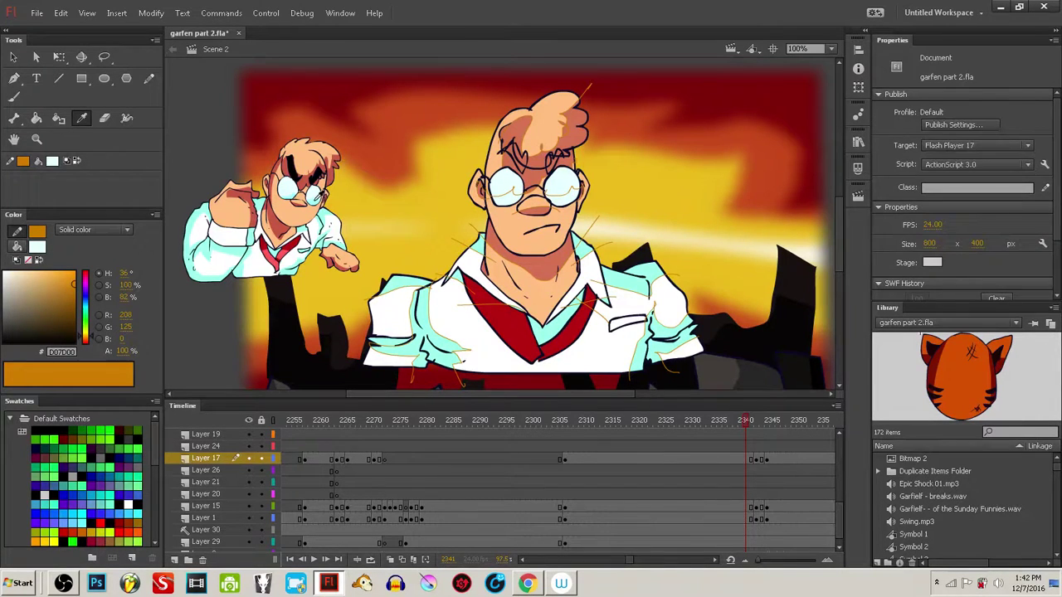
{"action": "left_click", "coordinate": [315, 194]}
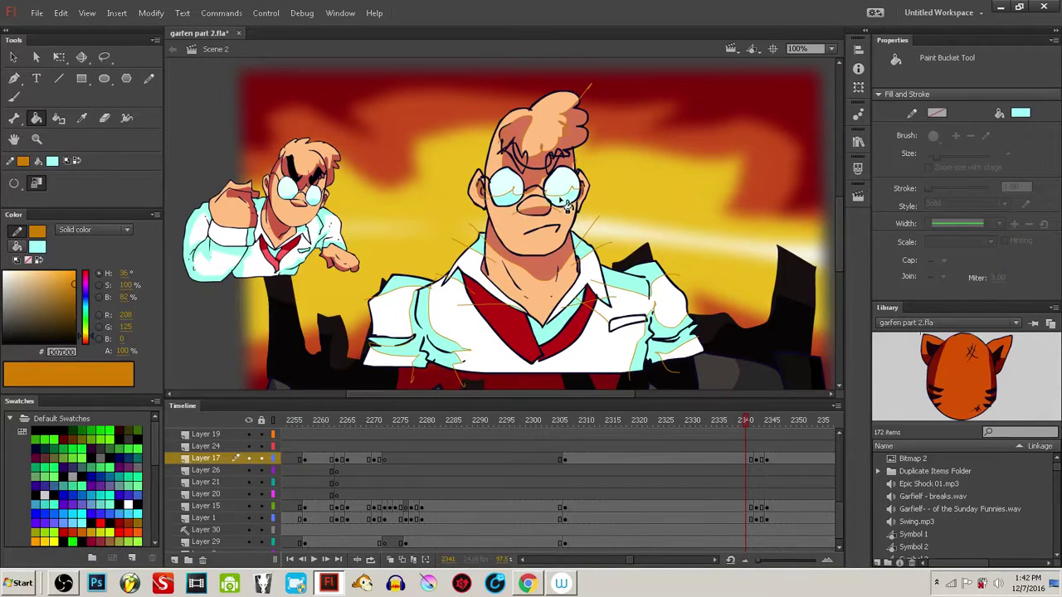
- Remove the orange boundary lines by setting the stroke of all selected artwork to none
{"action": "key", "text": "ctrl+a"}
{"action": "left_click", "coordinate": [29, 259]}
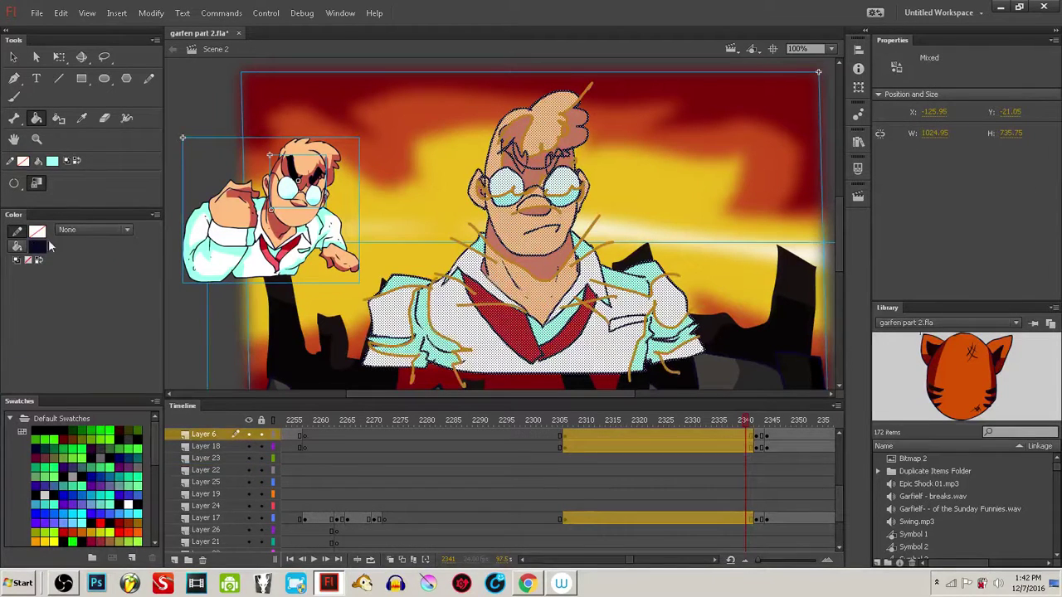
{"action": "left_click", "coordinate": [208, 90]}
- Fill both eyebrows with black sampled from the reference drawing's eyebrows
{"action": "key", "text": "i"}
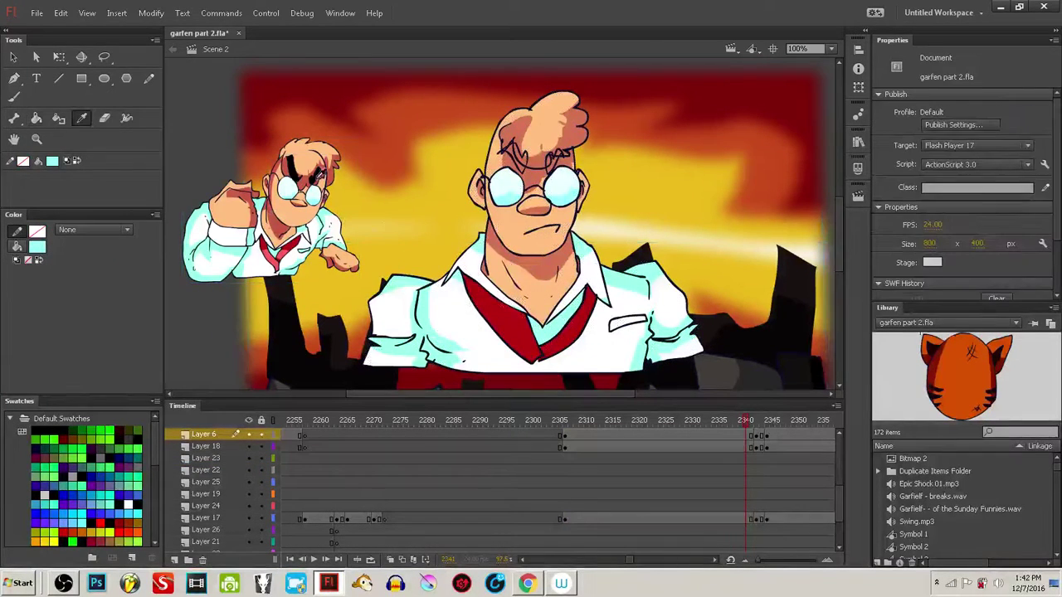
{"action": "left_click", "coordinate": [296, 173]}
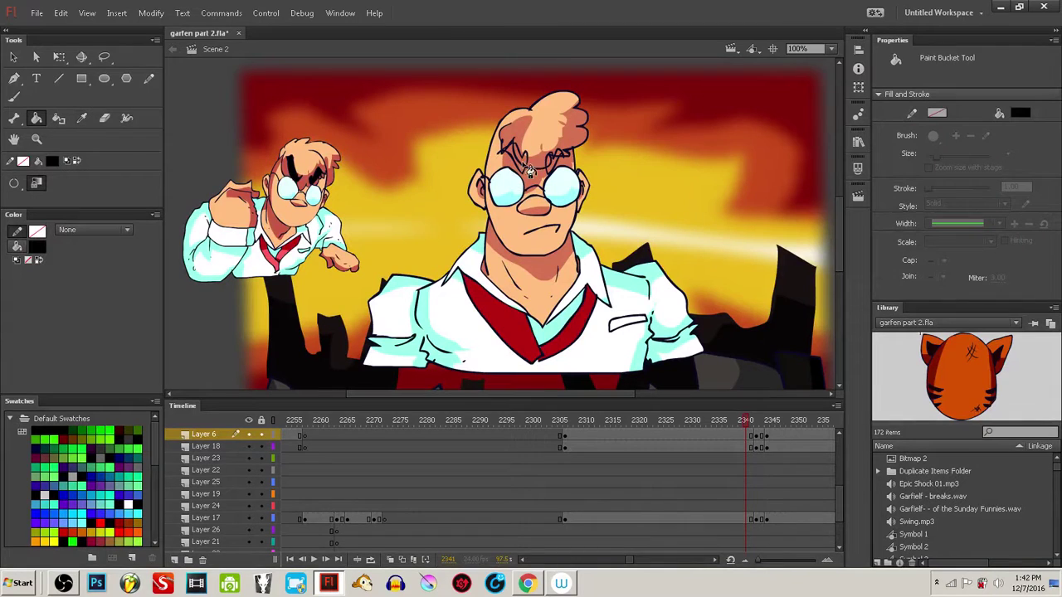
{"action": "left_click", "coordinate": [520, 162]}
{"action": "left_click", "coordinate": [552, 164]}
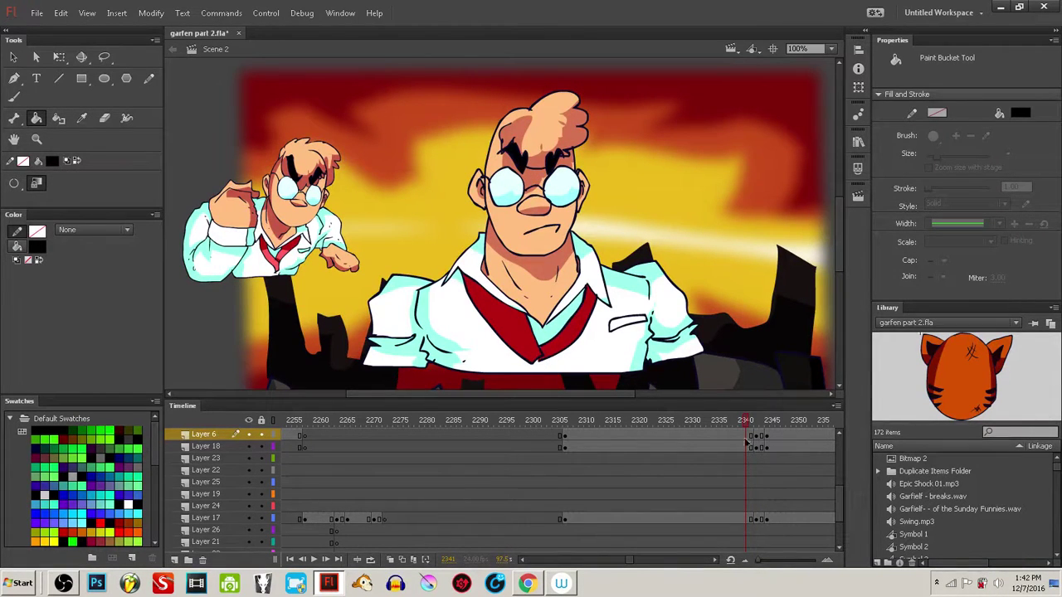
- Delete the small reference drawing, including its leftover glasses, eyebrows and mouth, at frame 2342
{"action": "left_click_drag", "start_coordinate": [746, 423], "coordinate": [750, 421]}
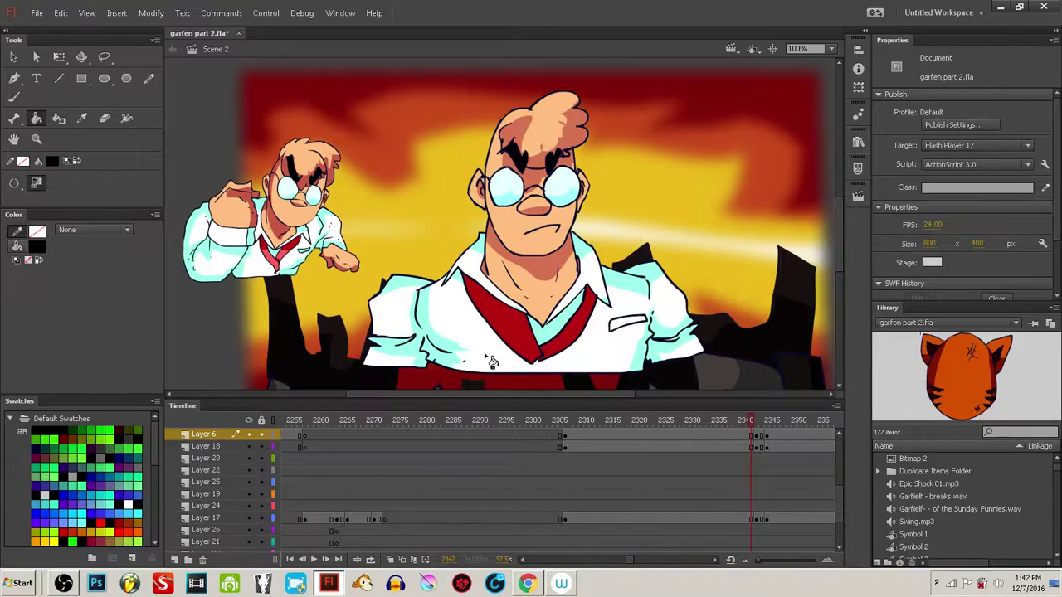
{"action": "left_click", "coordinate": [267, 236], "text": "ctrl"}
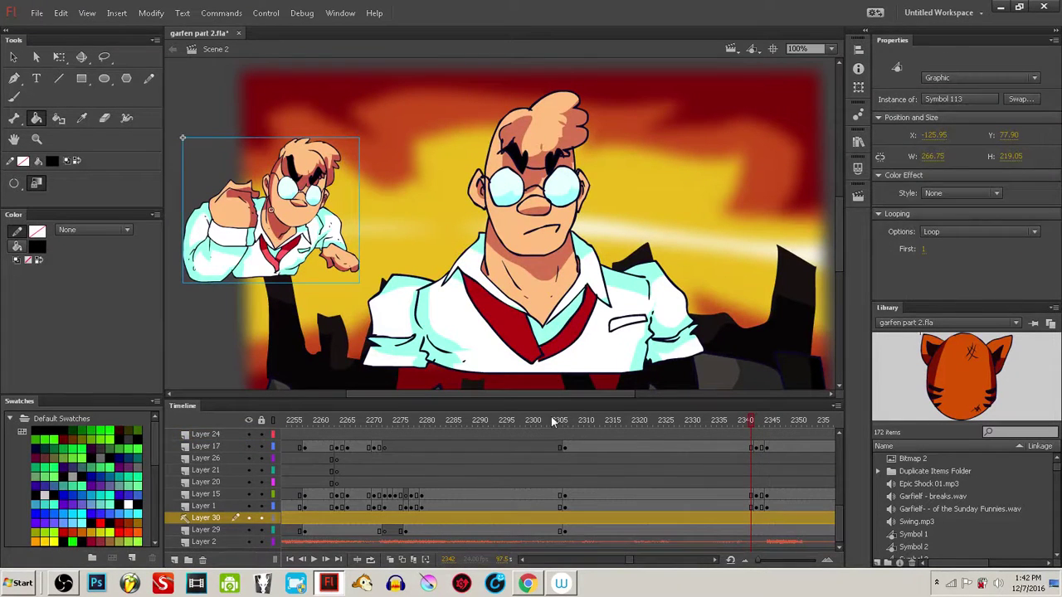
{"action": "key", "text": "Delete"}
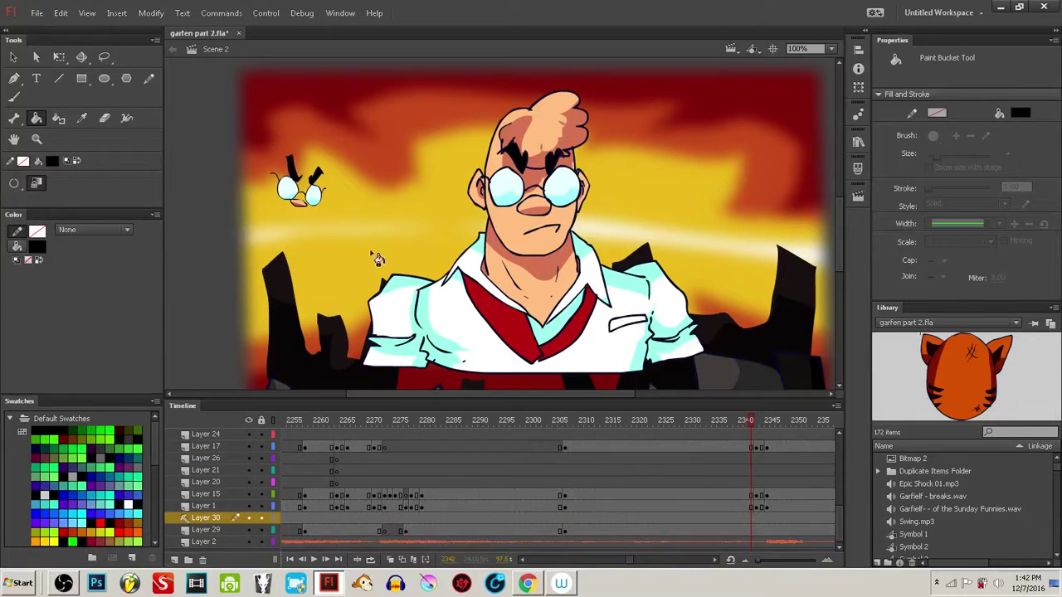
{"action": "left_click", "coordinate": [315, 199], "text": "ctrl"}
{"action": "key", "text": "Delete"}
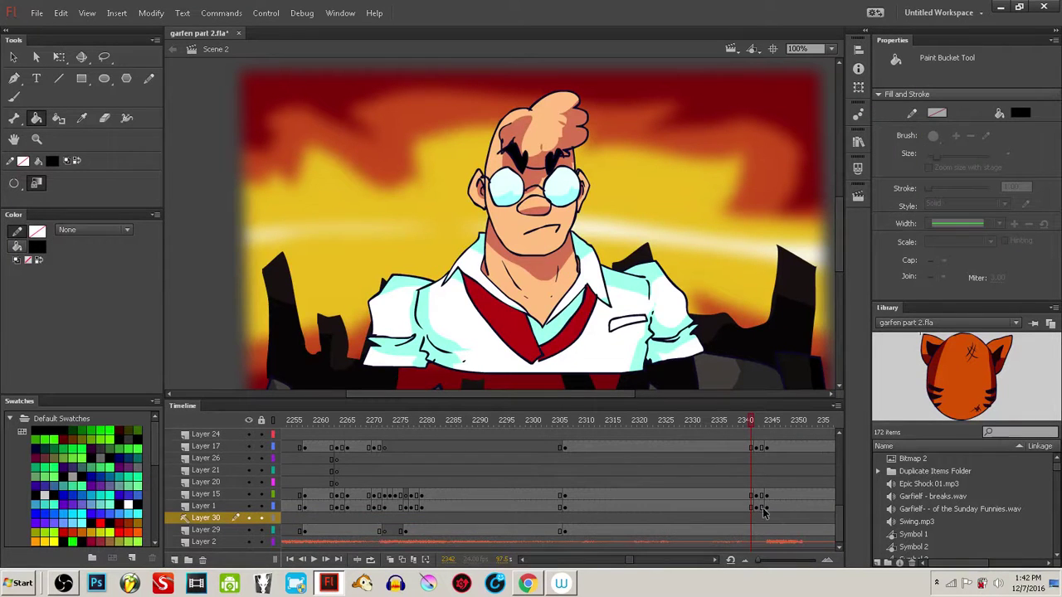
- Copy the coloured head, body and lens artwork on Layers 15, 1 and 17 from frame 2341 to frame 2343
{"action": "left_click", "coordinate": [758, 507]}
{"action": "left_click", "coordinate": [747, 496]}
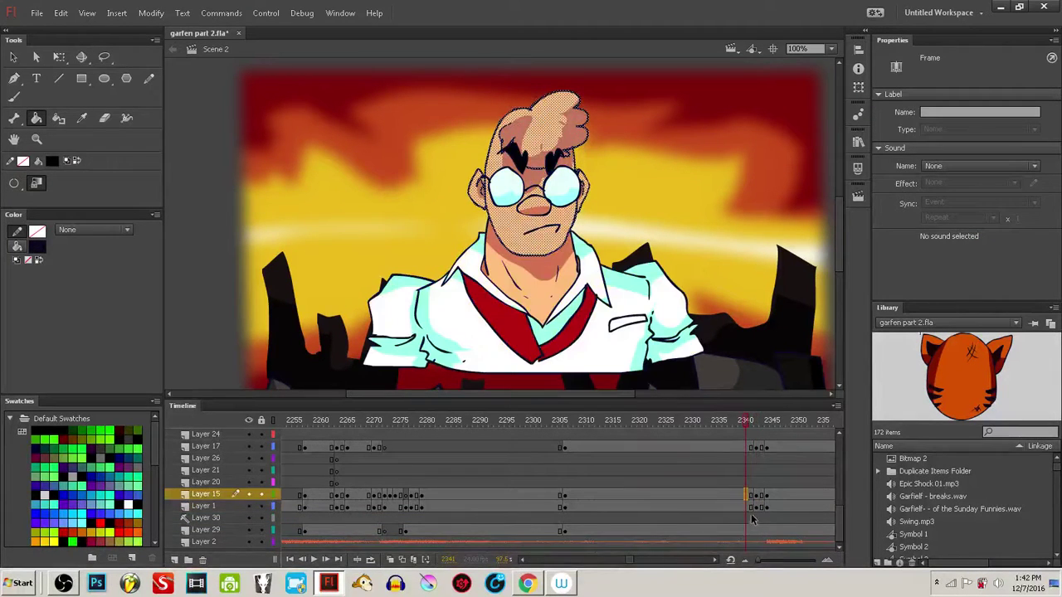
{"action": "left_click", "coordinate": [748, 526]}
{"action": "left_click", "coordinate": [747, 496]}
{"action": "left_click", "coordinate": [755, 497]}
{"action": "left_click", "coordinate": [747, 519]}
{"action": "left_click", "coordinate": [750, 506]}
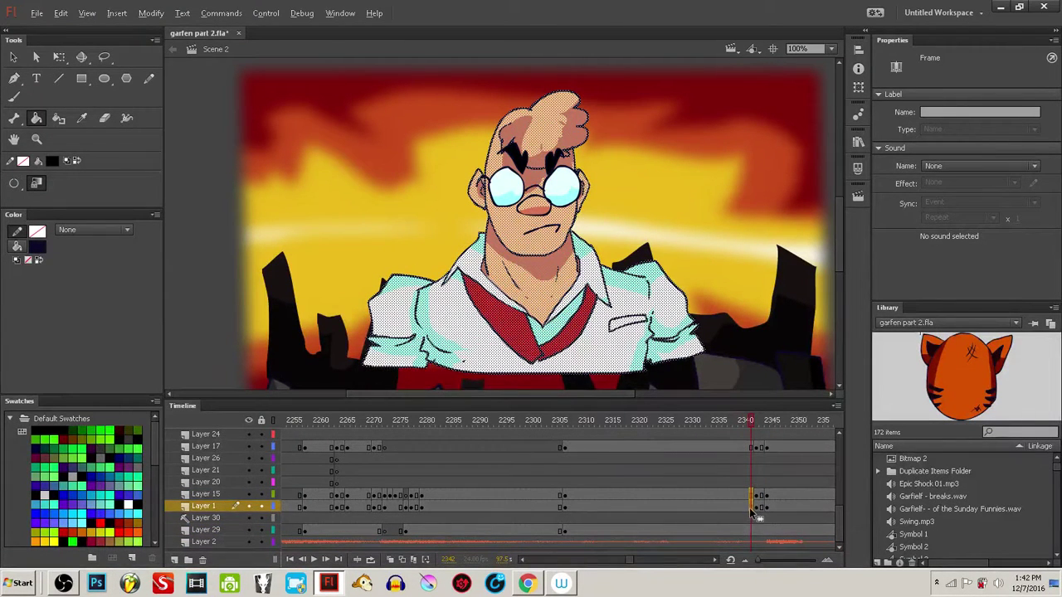
{"action": "left_click", "coordinate": [754, 505]}
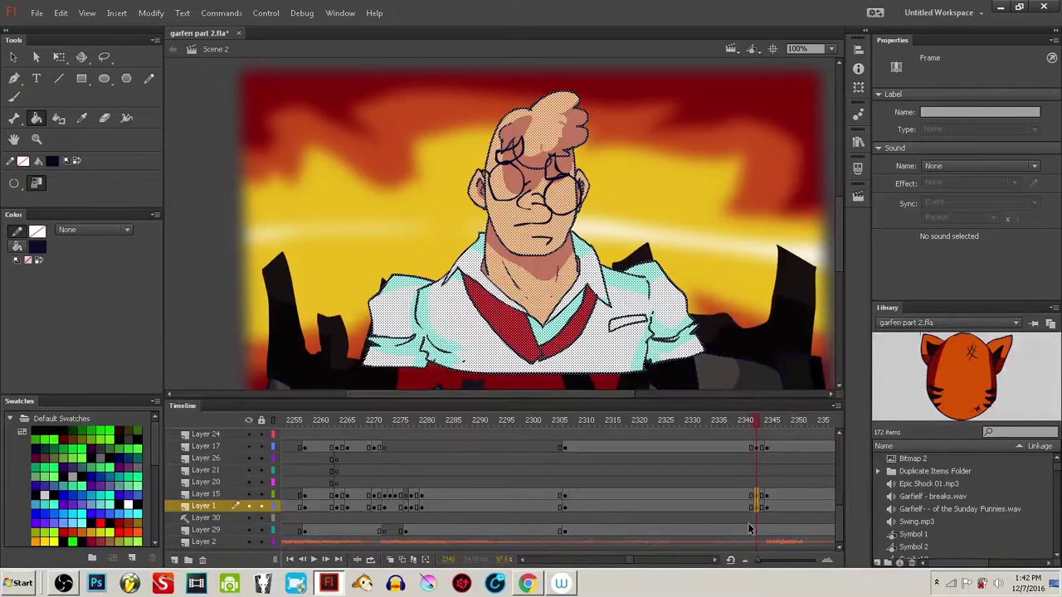
{"action": "left_click", "coordinate": [746, 449]}
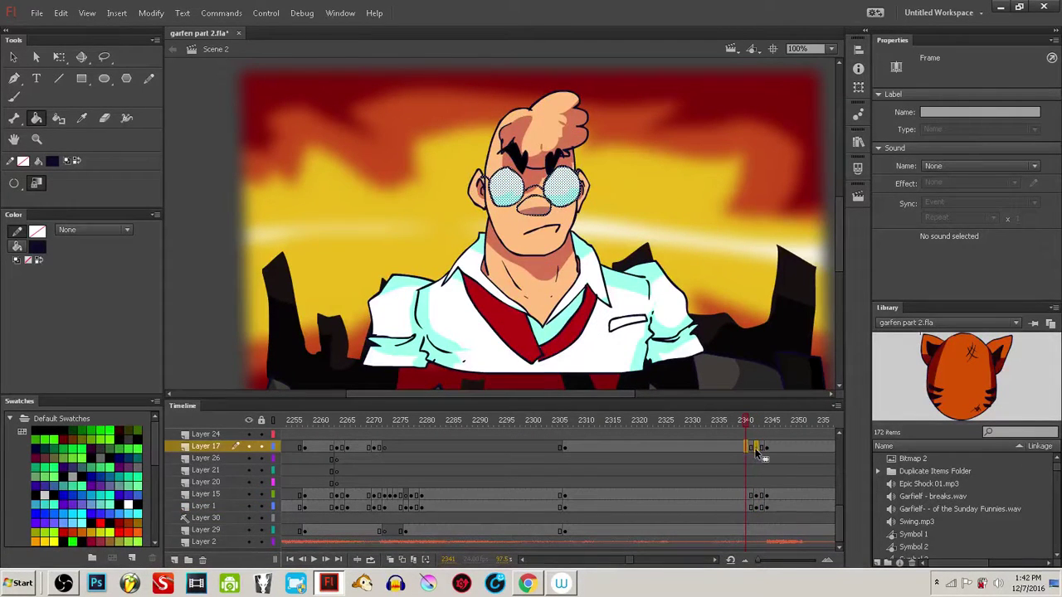
{"action": "left_click", "coordinate": [756, 447]}
- Copy the coloured artwork on Layers 17 through 1 from frame 2343 to frame 2345
{"action": "left_click", "coordinate": [758, 507]}
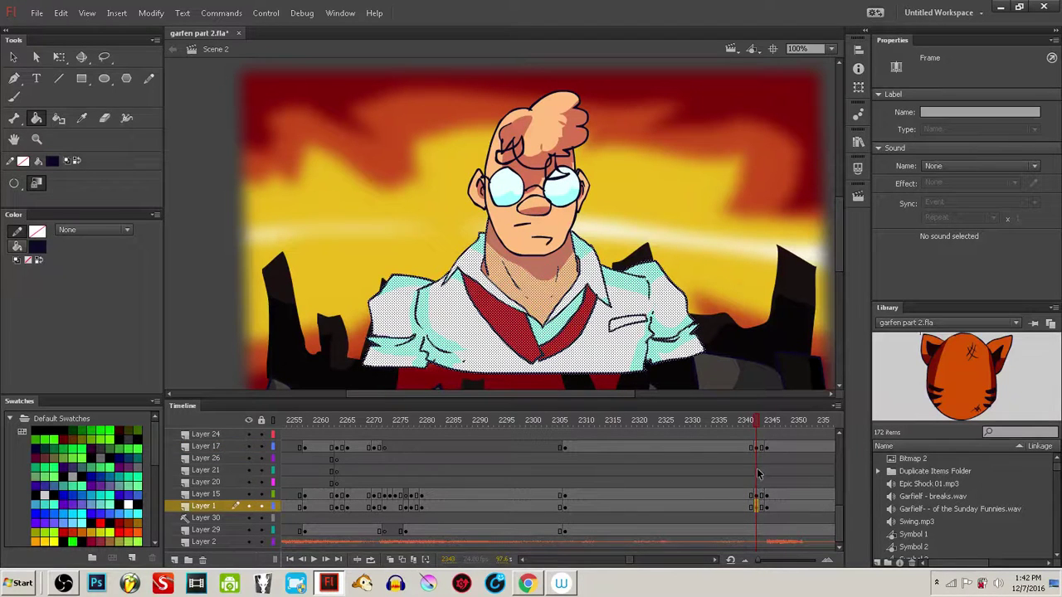
{"action": "left_click_drag", "start_coordinate": [756, 448], "coordinate": [755, 462]}
{"action": "left_click", "coordinate": [756, 507]}
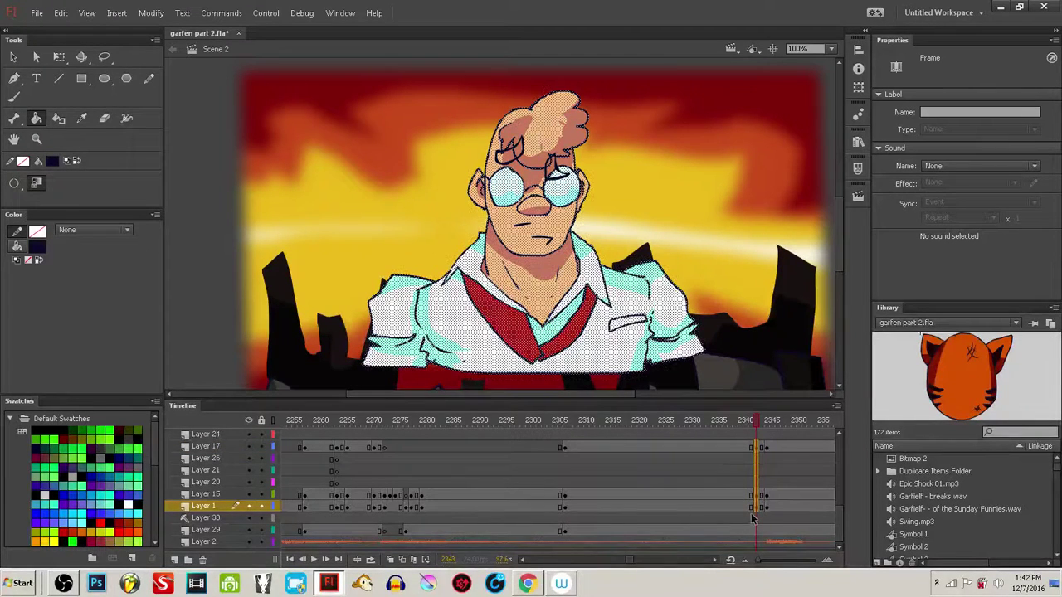
{"action": "left_click", "coordinate": [742, 483]}
{"action": "left_click_drag", "start_coordinate": [756, 448], "coordinate": [754, 509]}
{"action": "left_click", "coordinate": [755, 506]}
{"action": "left_click", "coordinate": [766, 507]}
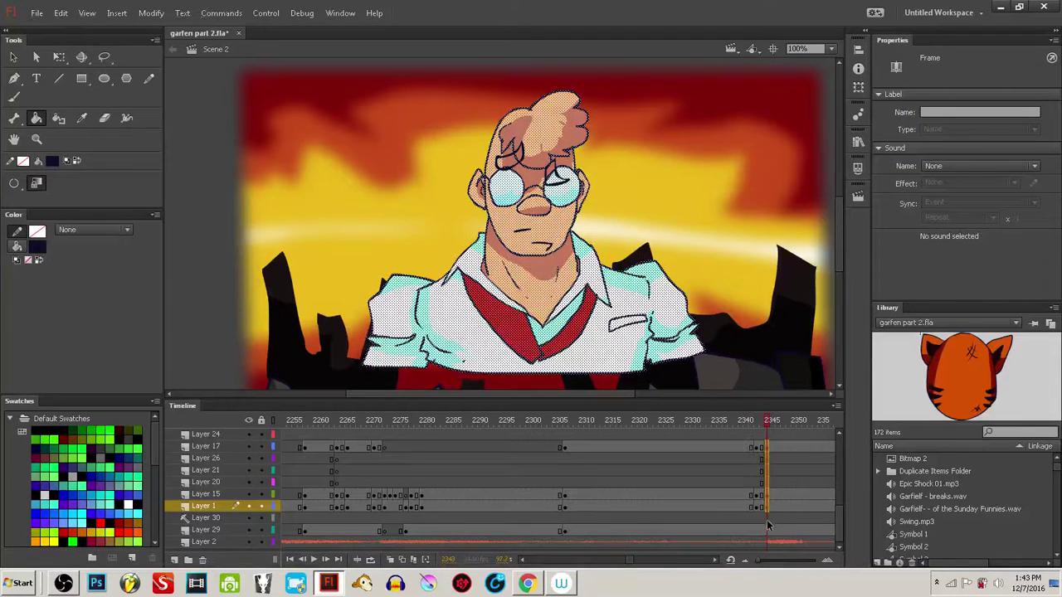
{"action": "scroll", "coordinate": [841, 498], "scroll_direction": "up", "scroll_amount": 3}
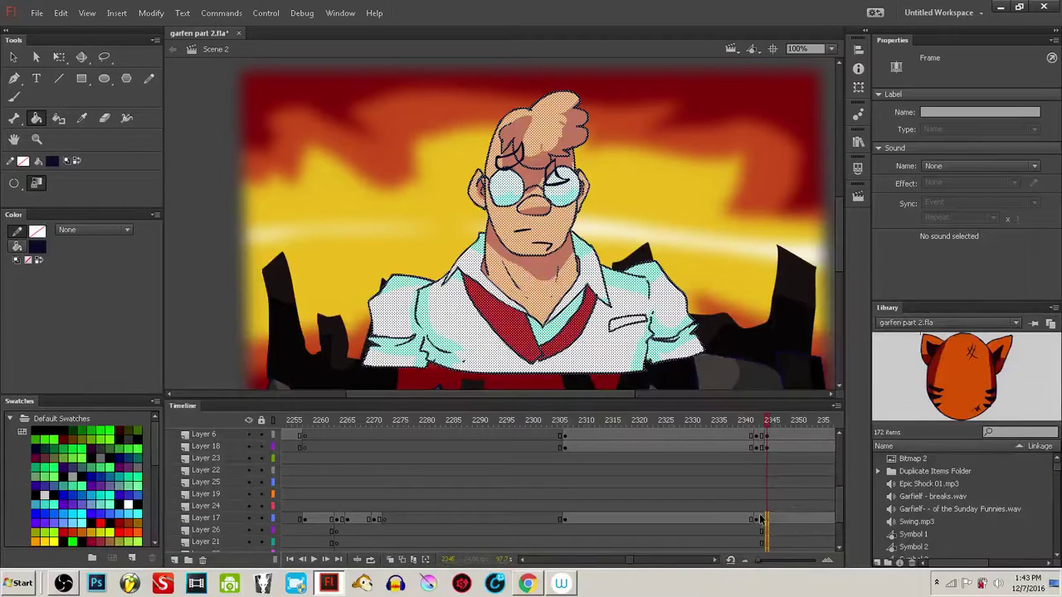
{"action": "left_click", "coordinate": [761, 519]}
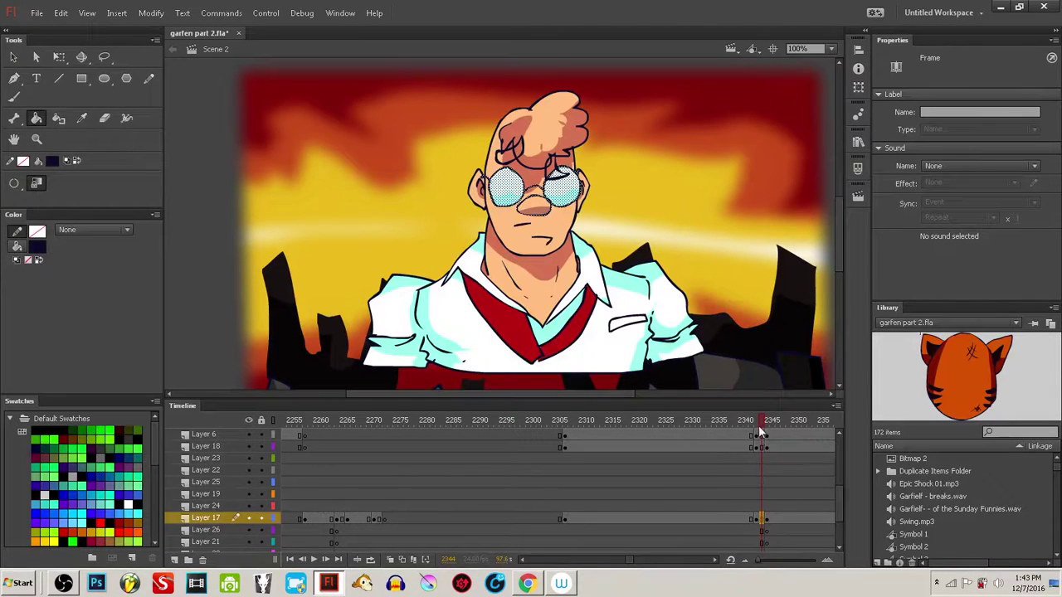
{"action": "mouse_move", "coordinate": [760, 423]}
{"action": "left_mouse_down"}
{"action": "mouse_move", "coordinate": [746, 422]}
{"action": "mouse_move", "coordinate": [766, 426]}
{"action": "left_mouse_up"}
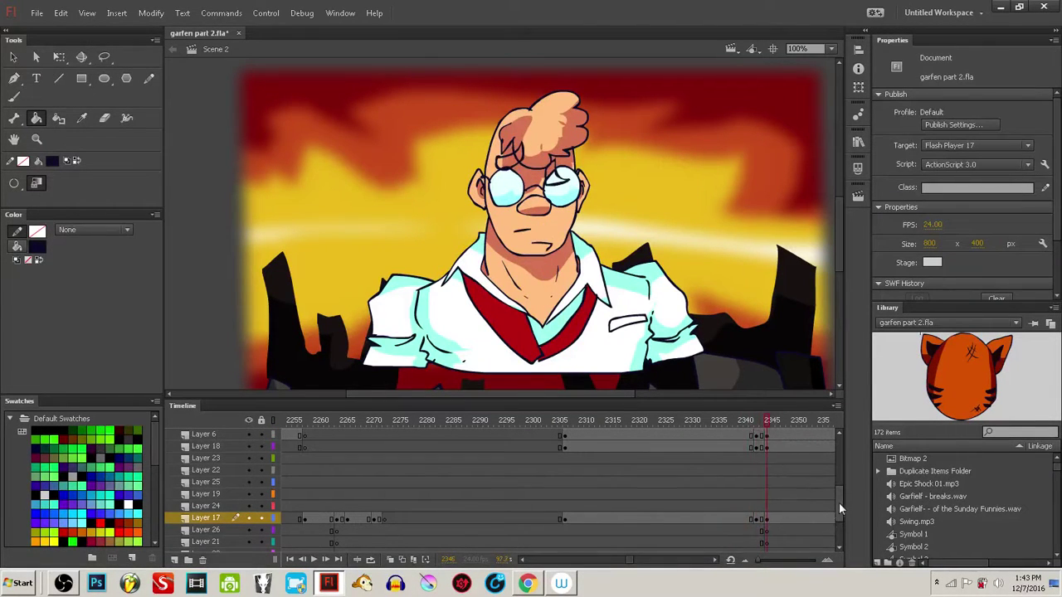
- Go to the head artwork at frame 2343 and lock every layer except Layer 15
{"action": "left_click_drag", "start_coordinate": [839, 502], "coordinate": [848, 534]}
{"action": "left_click", "coordinate": [757, 495]}
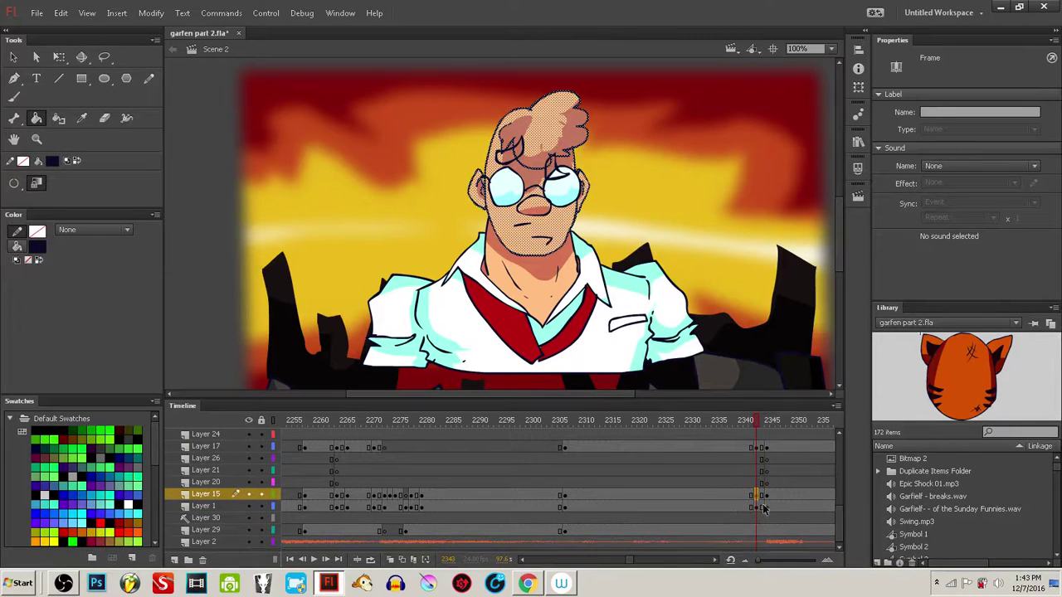
{"action": "key", "text": "q"}
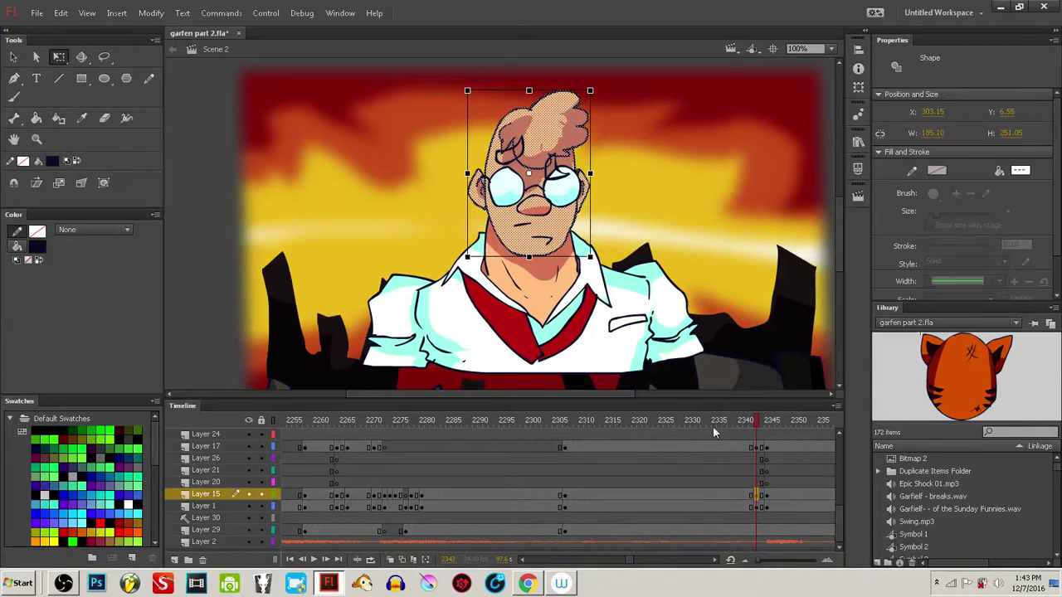
{"action": "left_click", "coordinate": [209, 322]}
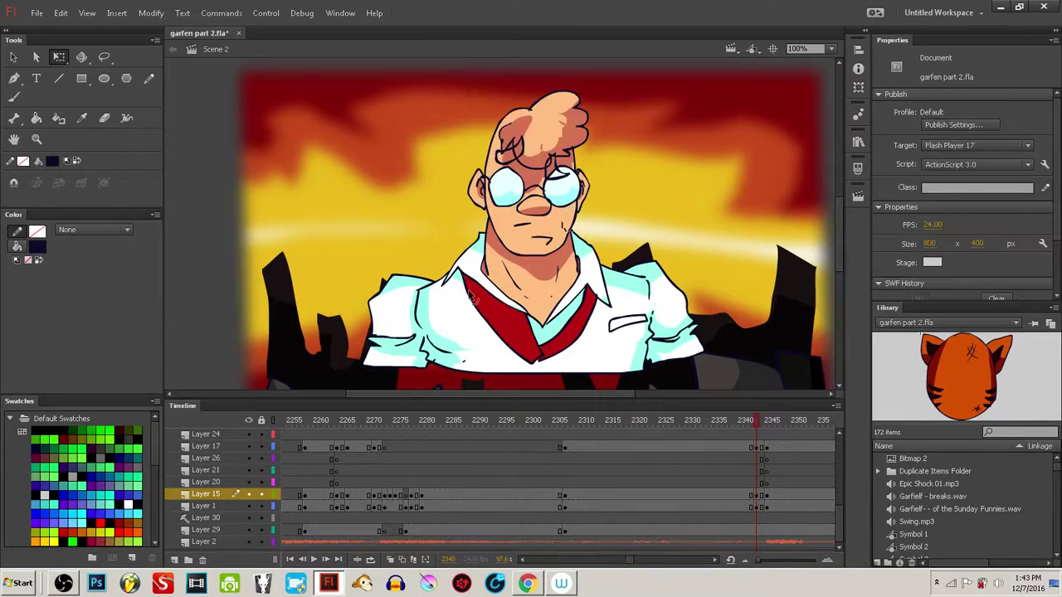
{"action": "left_click", "coordinate": [261, 496], "text": "alt"}
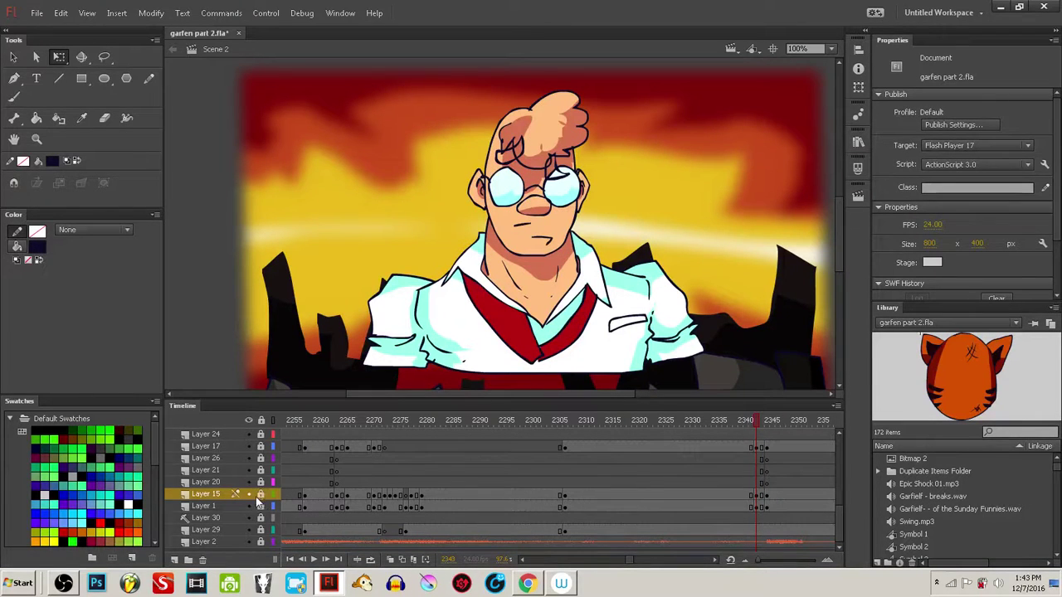
- Shift the right-hand half of the head artwork on Layer 15 slightly down and left at frame 2343
{"action": "left_click_drag", "start_coordinate": [536, 86], "coordinate": [617, 334]}
{"action": "key", "text": "Left"}
{"action": "key", "text": "Left"}
{"action": "key", "text": "Left"}
{"action": "key", "text": "Left"}
{"action": "key", "text": "Up"}
{"action": "key", "text": "Up"}
{"action": "key", "text": "Up"}
{"action": "key", "text": "Up"}
{"action": "key", "text": "Up"}
{"action": "key", "text": "Up"}
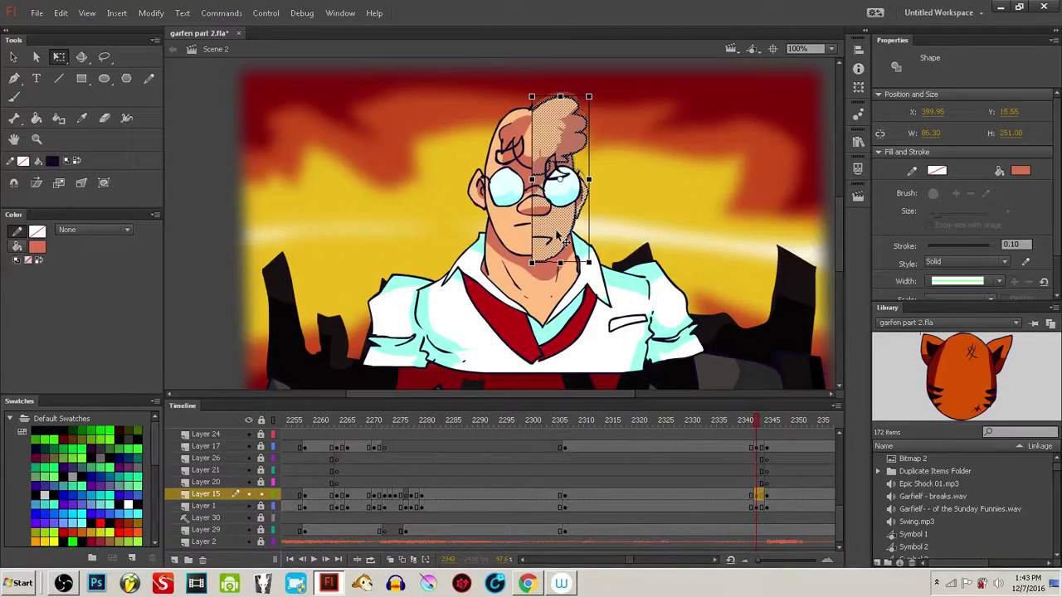
{"action": "left_click", "coordinate": [218, 313]}
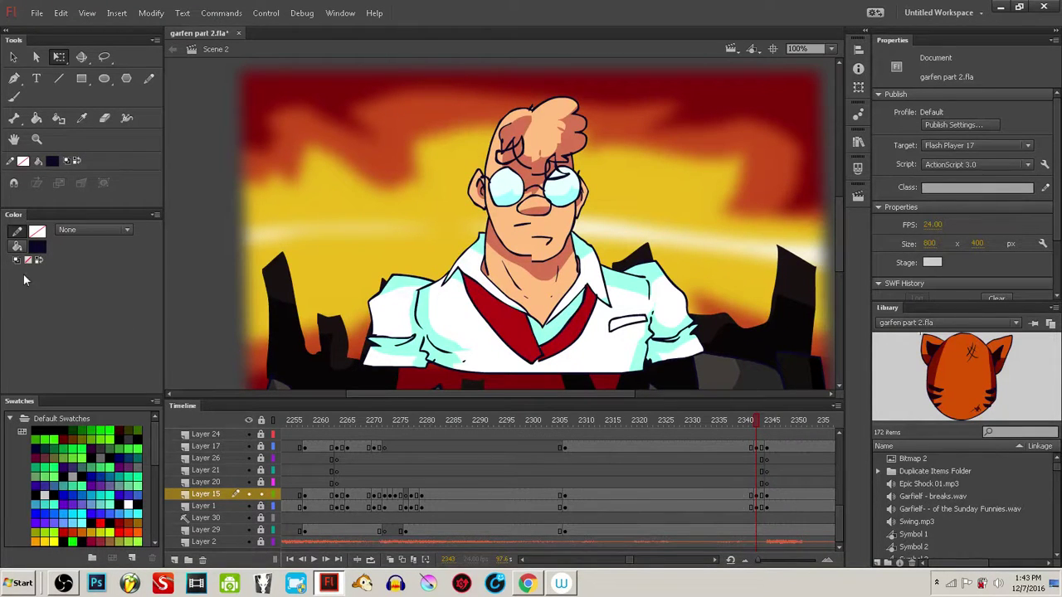
- Sample the dark navy outline colour 0A0A27 and brush a vertical split line down the middle of the head from scalp to chin
{"action": "left_click", "coordinate": [16, 247]}
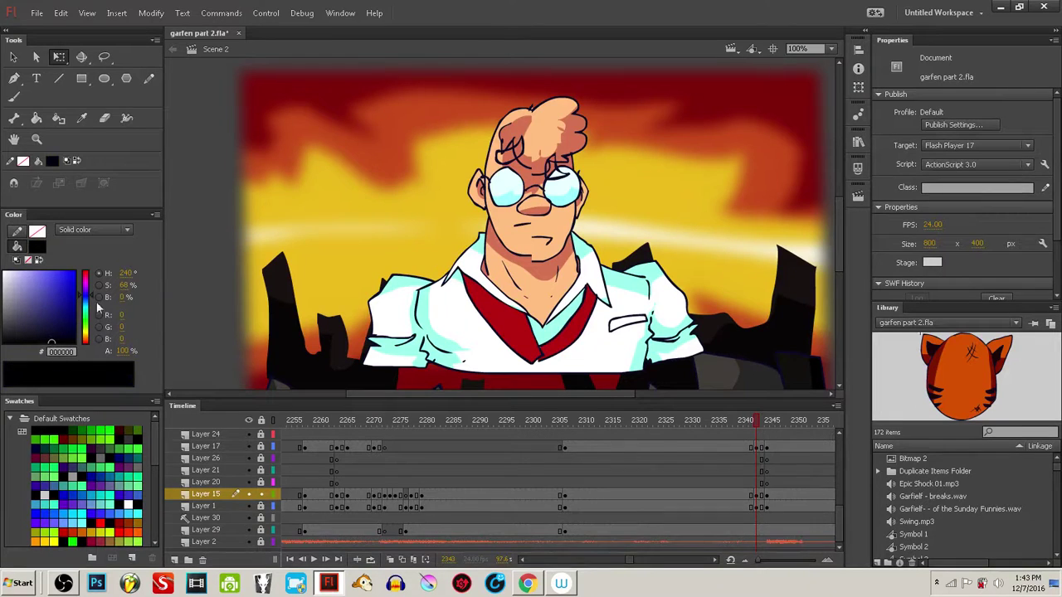
{"action": "key", "text": "b"}
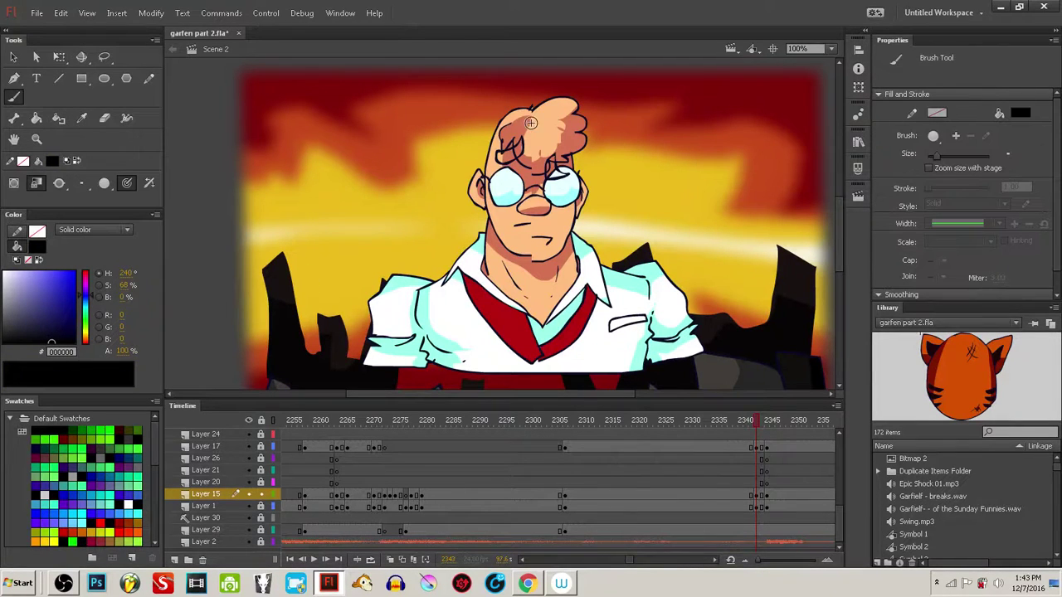
{"action": "key", "text": "i"}
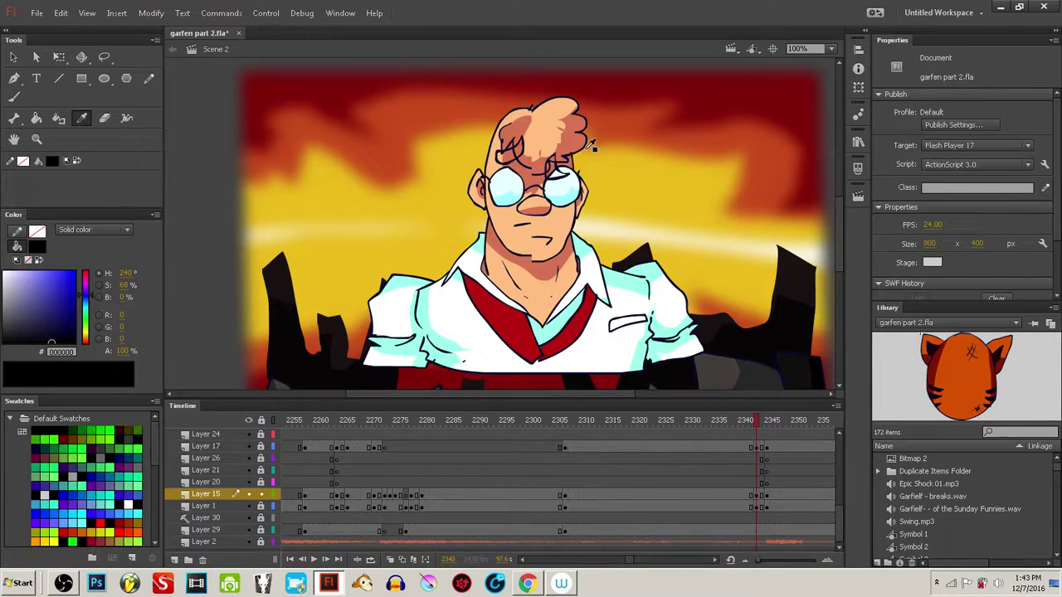
{"action": "left_click", "coordinate": [587, 146]}
{"action": "key", "text": "b"}
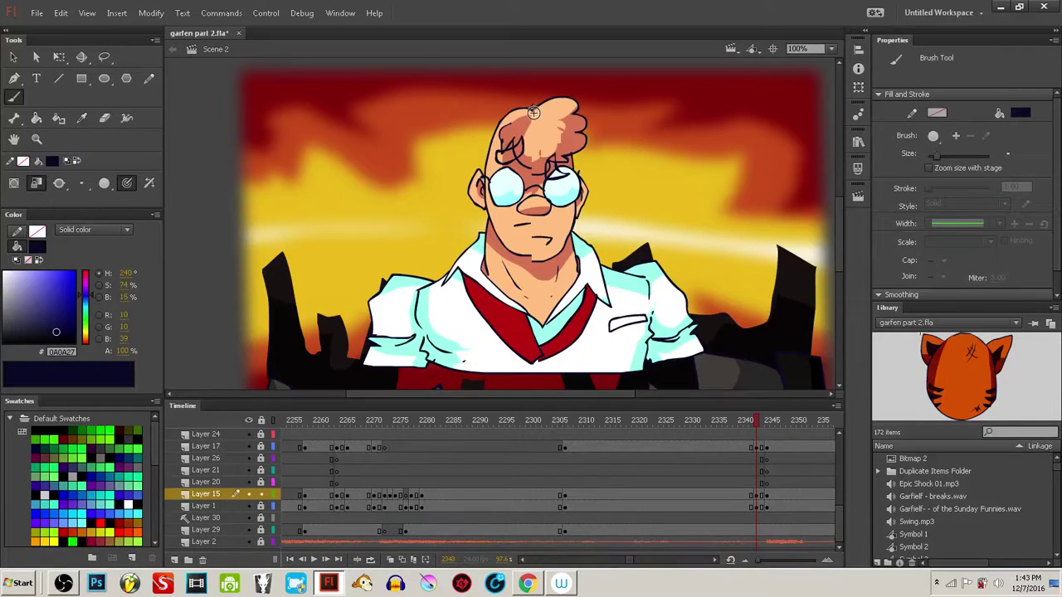
{"action": "left_click_drag", "start_coordinate": [530, 111], "coordinate": [532, 189]}
{"action": "key", "text": "ctrl+z"}
{"action": "left_click_drag", "start_coordinate": [532, 252], "coordinate": [532, 261]}
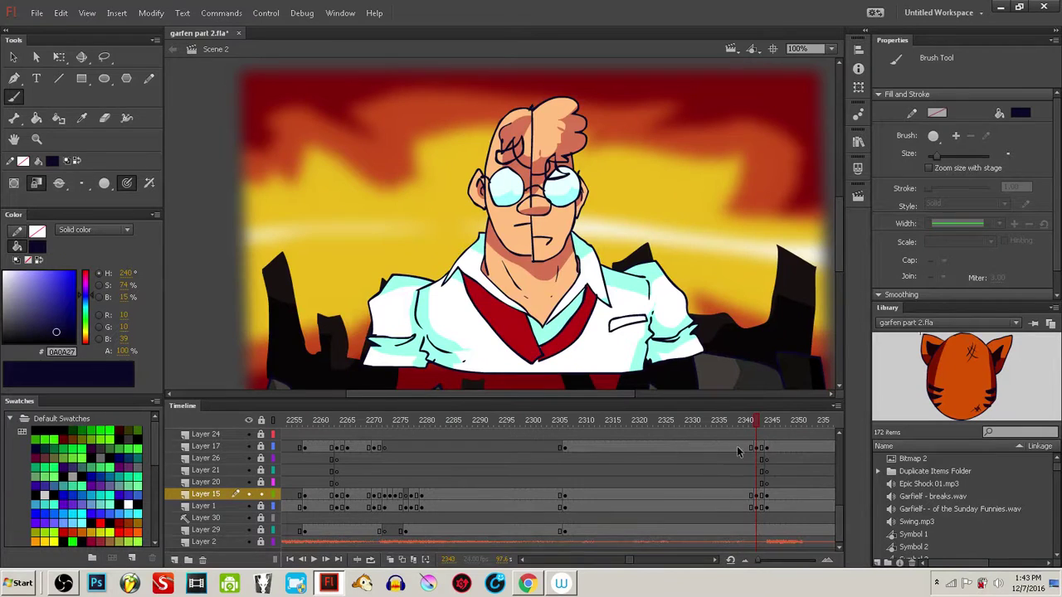
- Lock every layer except Layer 17 and move the right-hand glasses lens slightly down and left to match the shifted half of the face
{"action": "left_click", "coordinate": [539, 219], "text": "ctrl"}
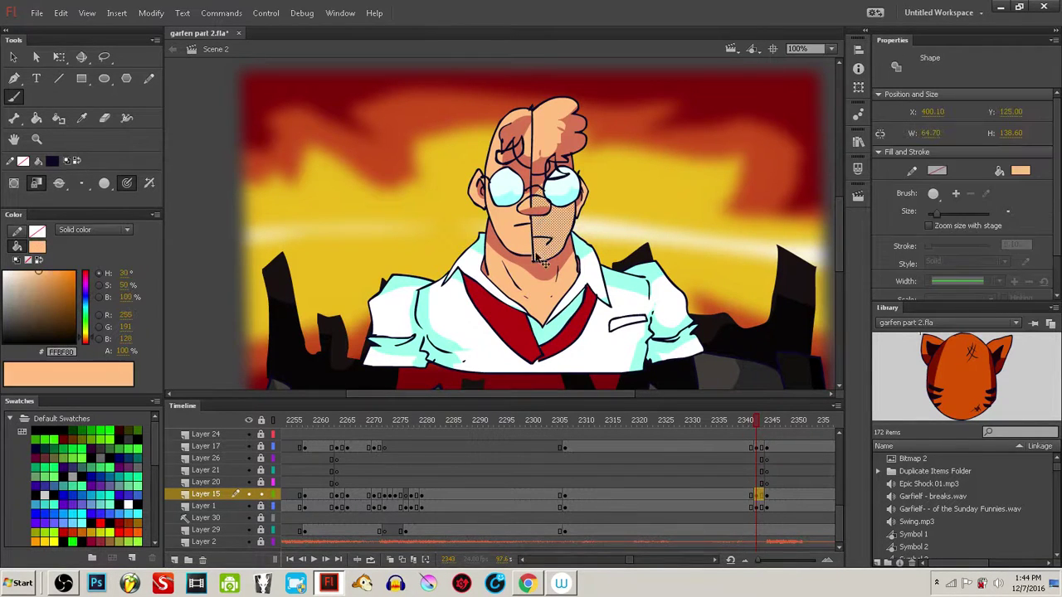
{"action": "left_click", "coordinate": [560, 189], "text": "ctrl"}
{"action": "left_click", "coordinate": [260, 421]}
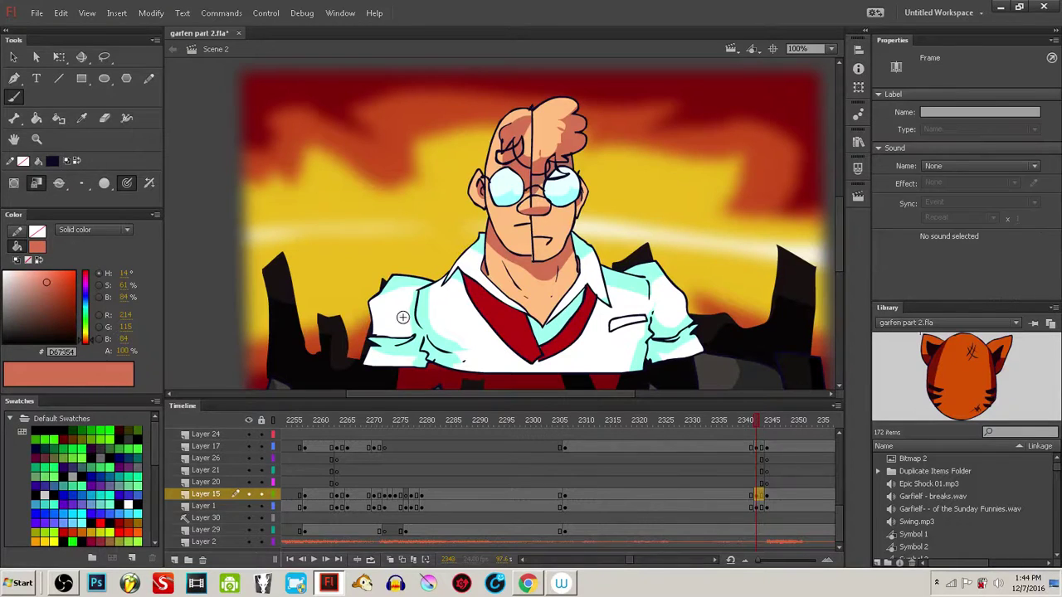
{"action": "left_click", "coordinate": [558, 193], "text": "ctrl"}
{"action": "left_click", "coordinate": [207, 307], "text": "ctrl"}
{"action": "left_click", "coordinate": [758, 448]}
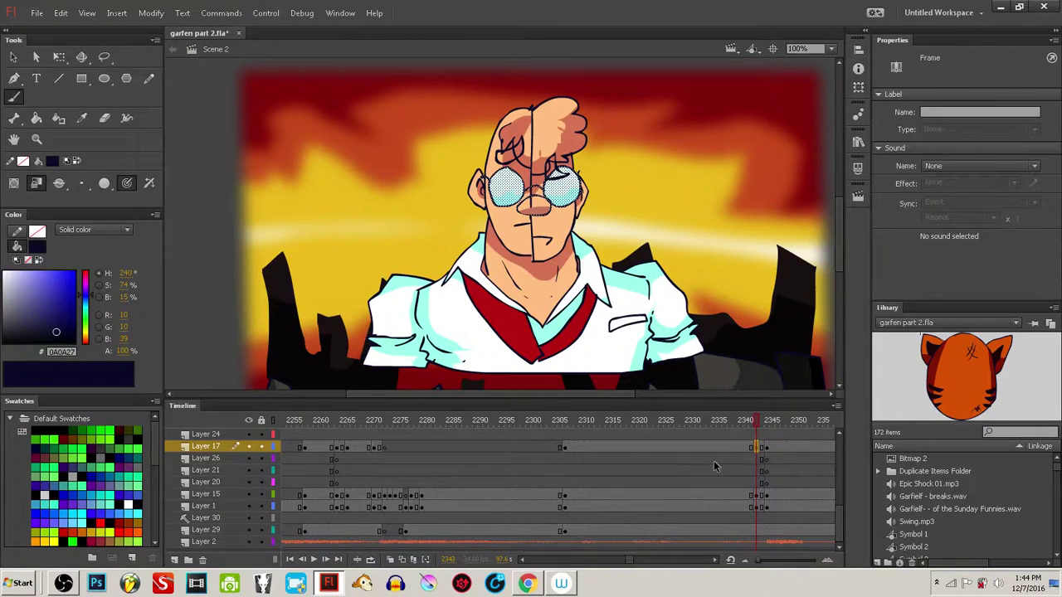
{"action": "left_click", "coordinate": [261, 447], "text": "alt"}
{"action": "left_click_drag", "start_coordinate": [531, 135], "coordinate": [596, 276]}
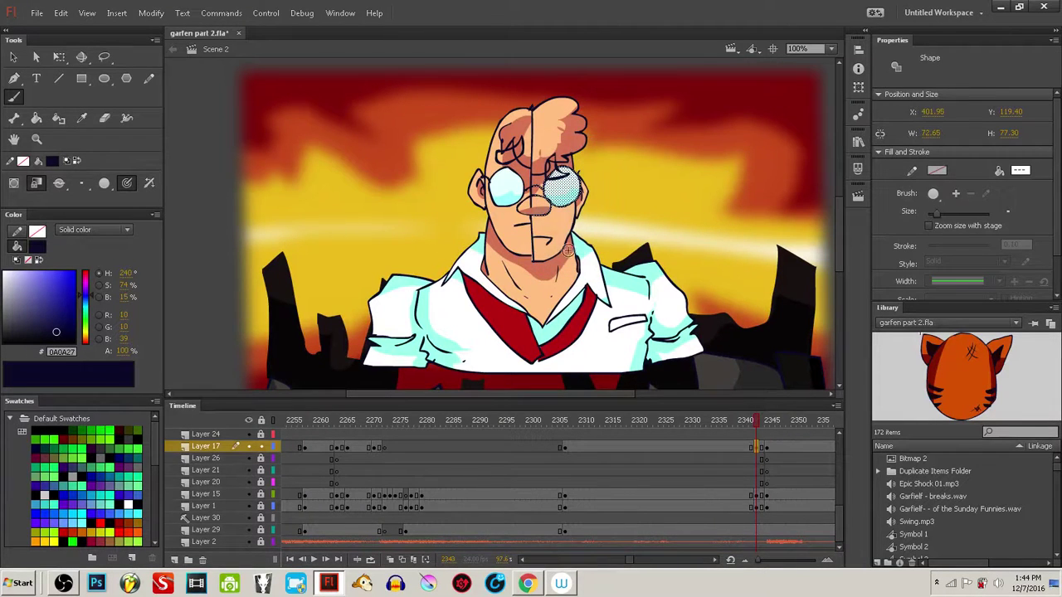
{"action": "left_click_drag", "start_coordinate": [561, 198], "coordinate": [558, 207]}
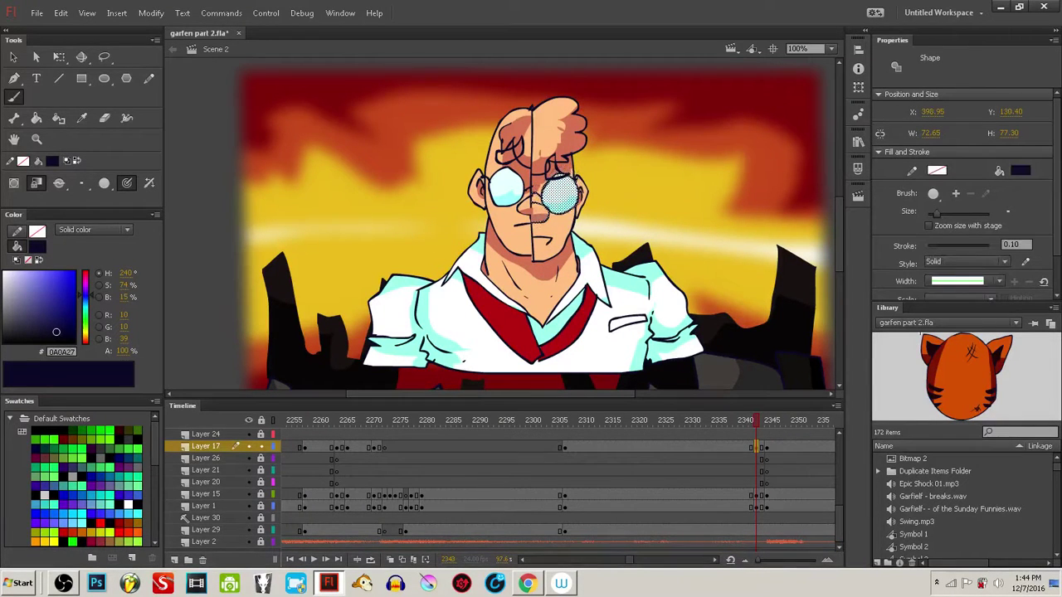
{"action": "left_click", "coordinate": [221, 319], "text": "ctrl"}
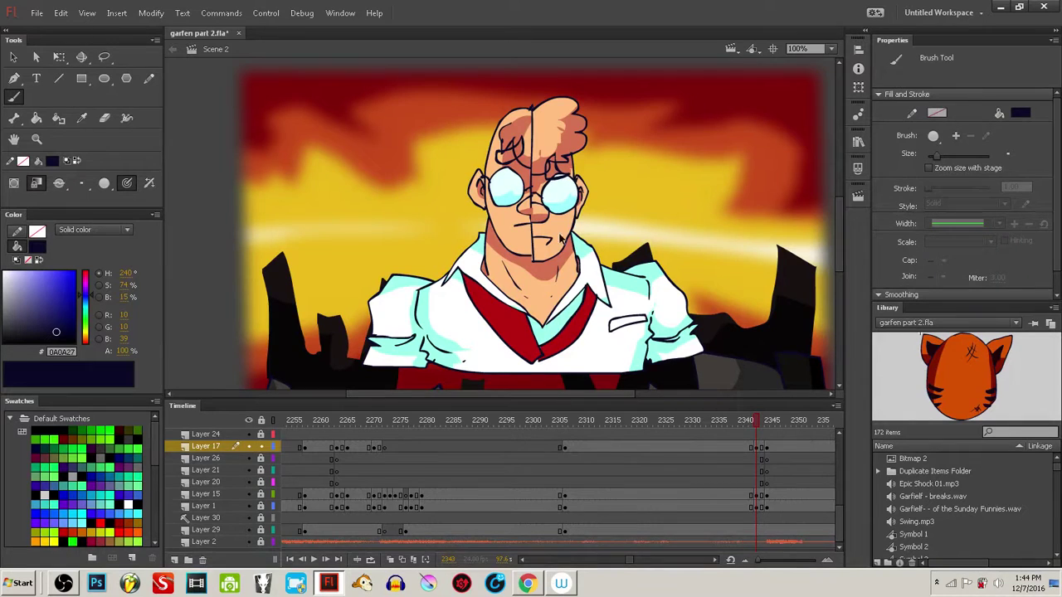
- Sample the near-black 070505 from the background rocks and fill both eyebrows on Layer 6 at frame 2343
{"action": "key", "text": "o"}
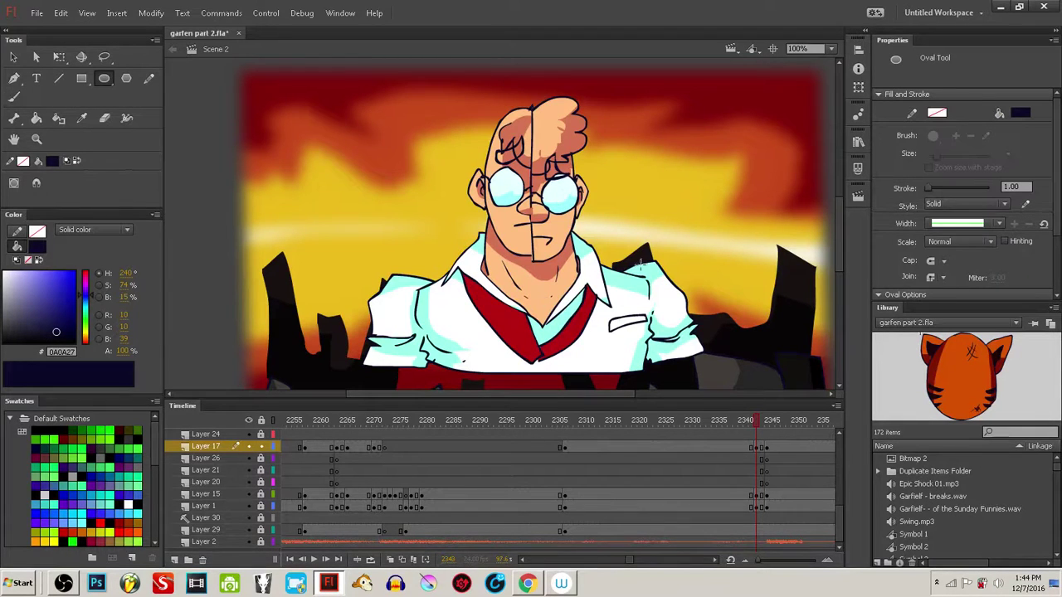
{"action": "key", "text": "i"}
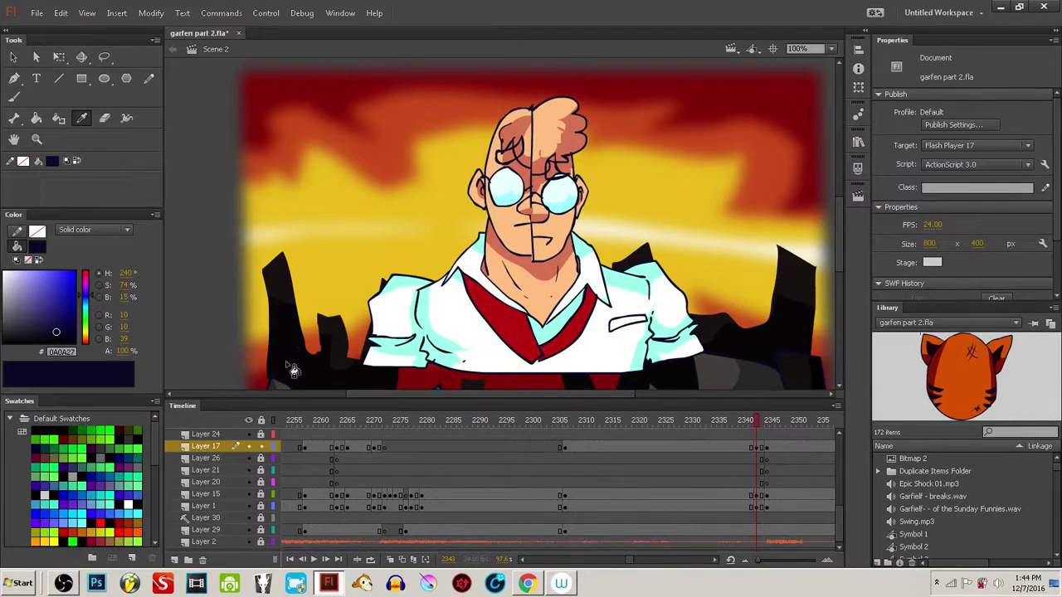
{"action": "left_click", "coordinate": [314, 365]}
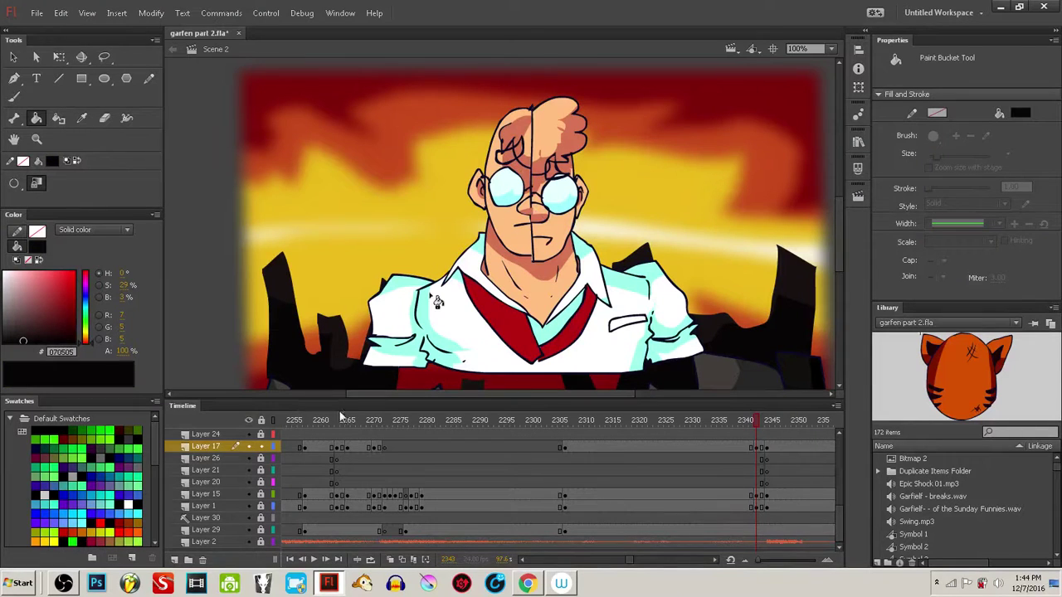
{"action": "left_click", "coordinate": [262, 458], "text": "ctrl"}
{"action": "left_click", "coordinate": [521, 164]}
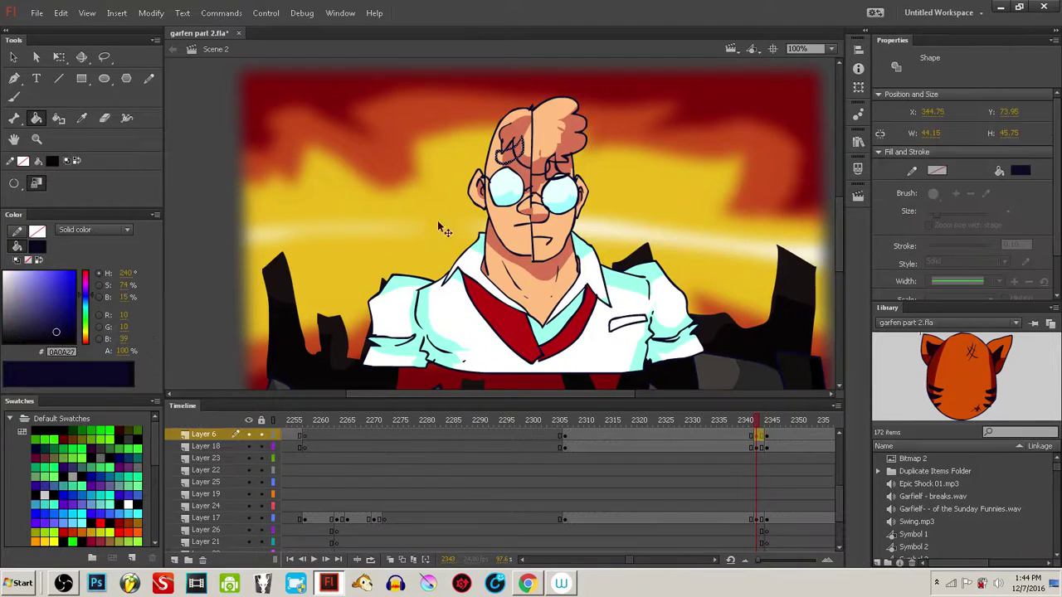
{"action": "left_click", "coordinate": [179, 315], "text": "ctrl"}
{"action": "left_click", "coordinate": [512, 157]}
{"action": "left_click", "coordinate": [556, 171]}
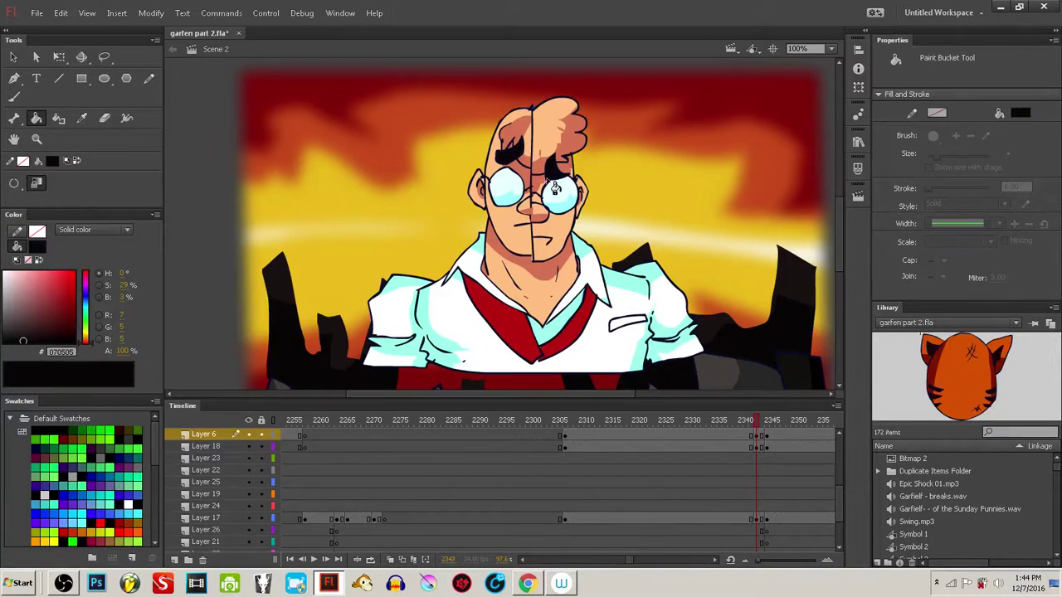
- Fill both eyebrows at frame 2345 with the same near-black
{"action": "left_click_drag", "start_coordinate": [753, 423], "coordinate": [767, 425]}
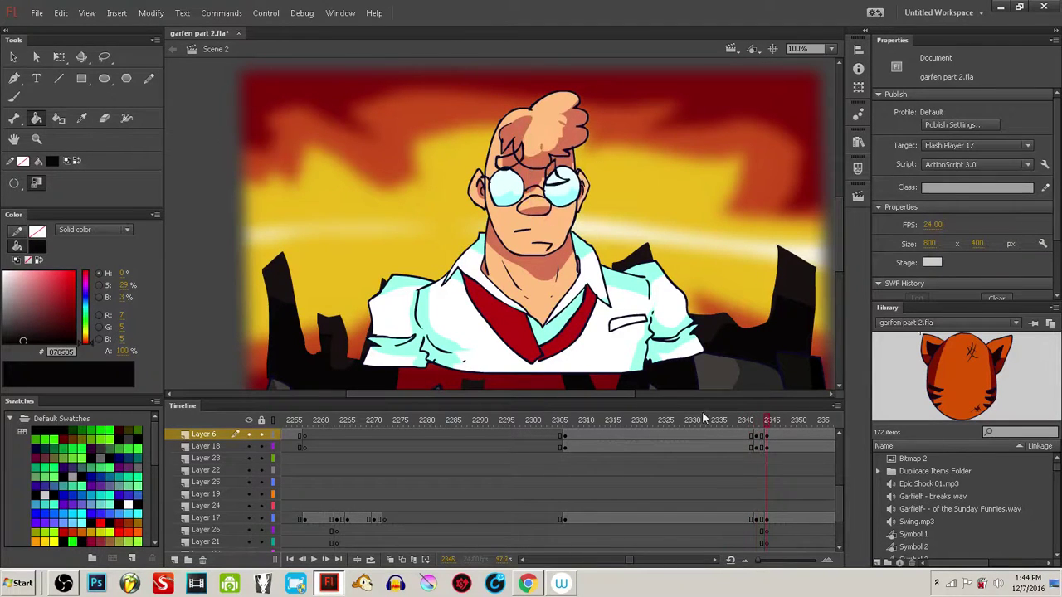
{"action": "left_click", "coordinate": [563, 184]}
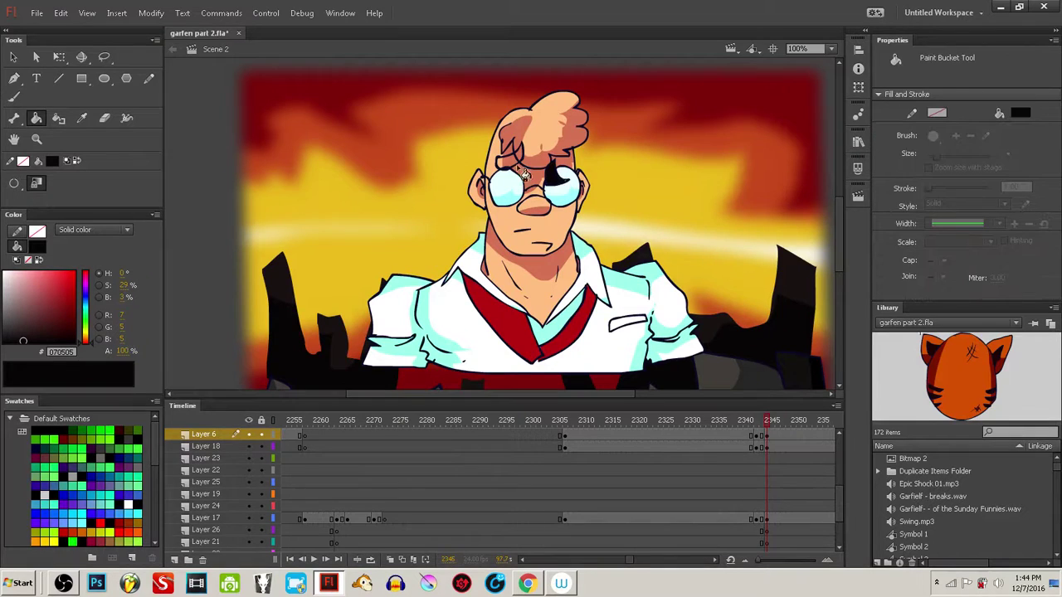
{"action": "left_click", "coordinate": [521, 170]}
- Copy the glasses lenses on Layer 17 from frame 2343 to frame 2345 and move them slightly down
{"action": "left_click", "coordinate": [758, 449]}
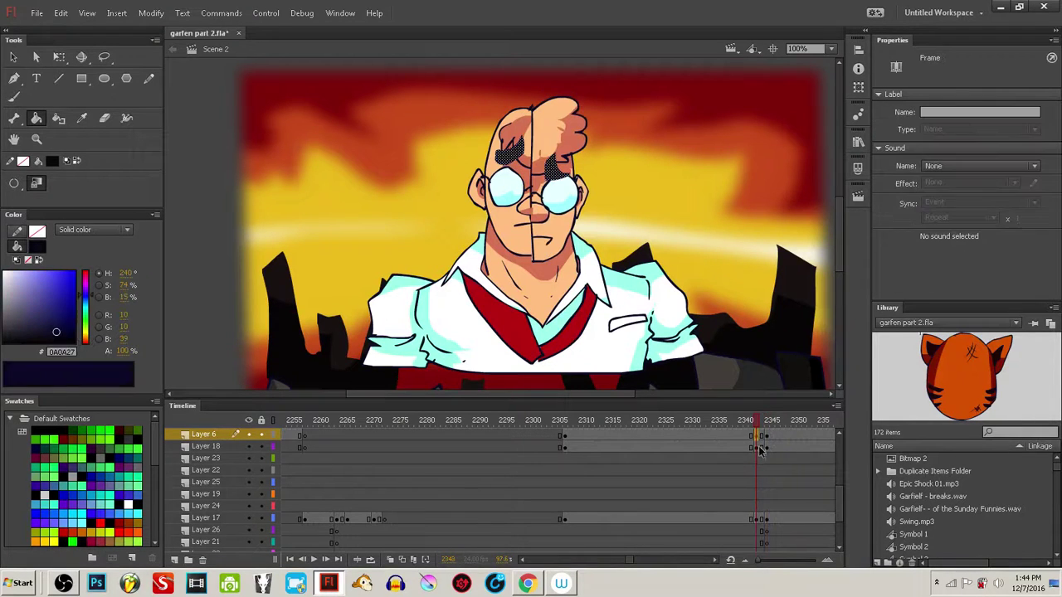
{"action": "left_click", "coordinate": [571, 201], "text": "ctrl"}
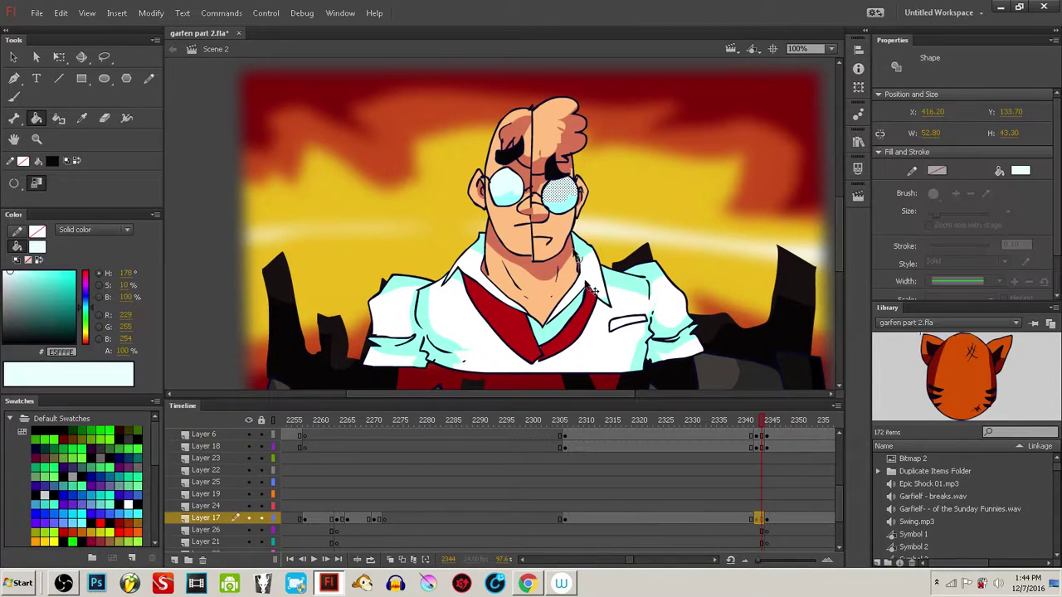
{"action": "left_click", "coordinate": [755, 536]}
{"action": "left_click", "coordinate": [755, 519]}
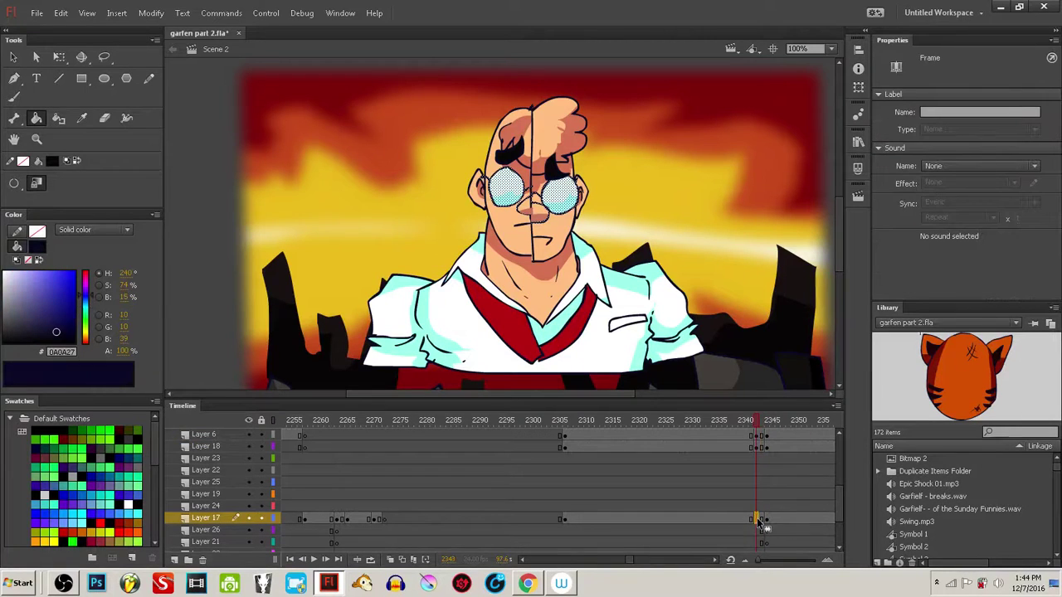
{"action": "left_click", "coordinate": [766, 519]}
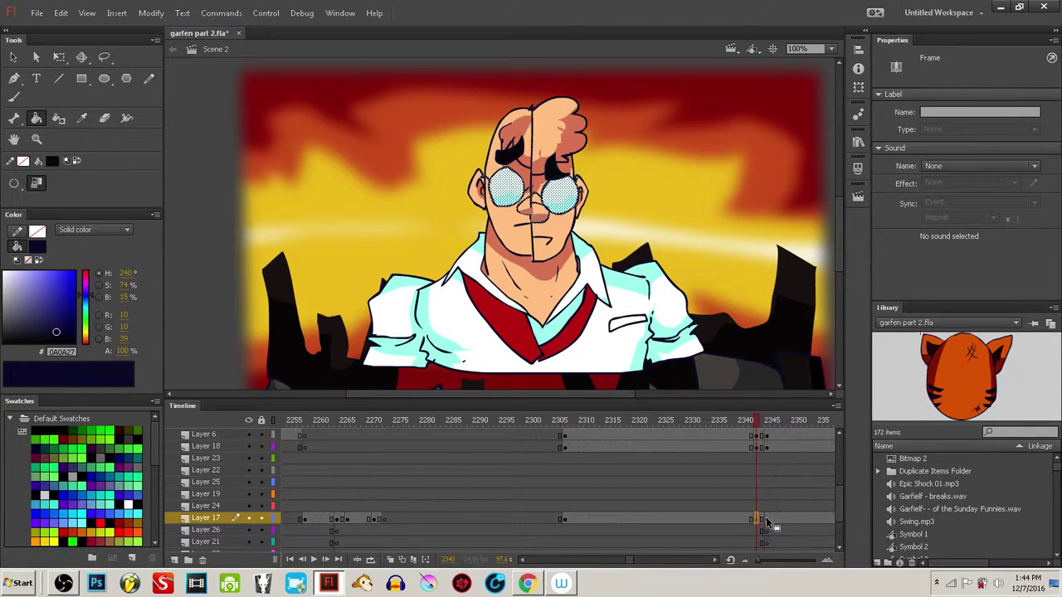
{"action": "left_click", "coordinate": [571, 217]}
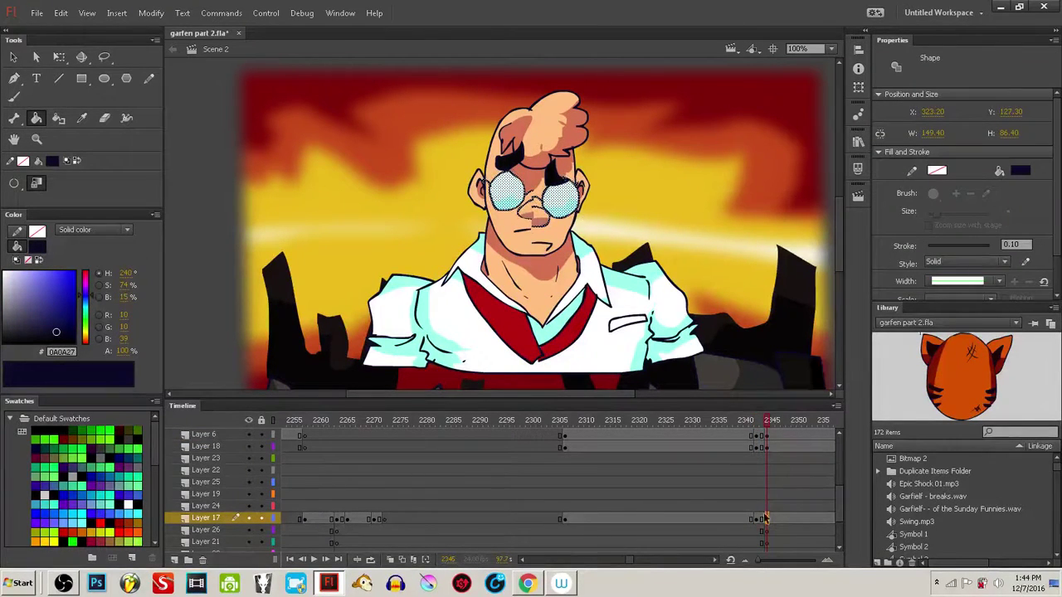
- Copy the split head on Layer 15 from frame 2343 to frame 2345 and move it slightly down
{"action": "scroll", "coordinate": [836, 508], "scroll_direction": "down", "scroll_amount": 3}
{"action": "left_click", "coordinate": [767, 496]}
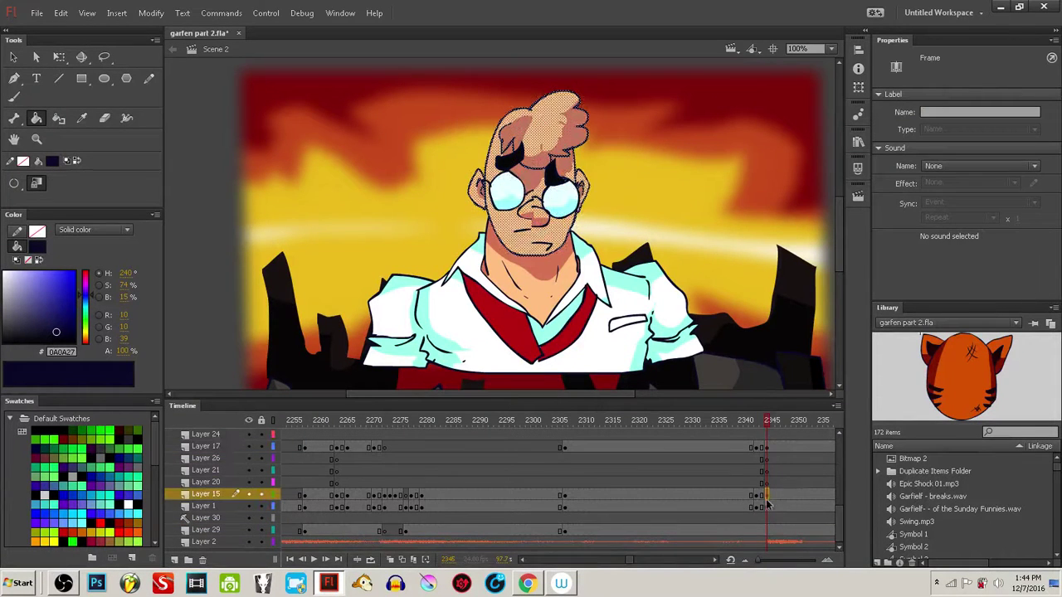
{"action": "left_click", "coordinate": [761, 497]}
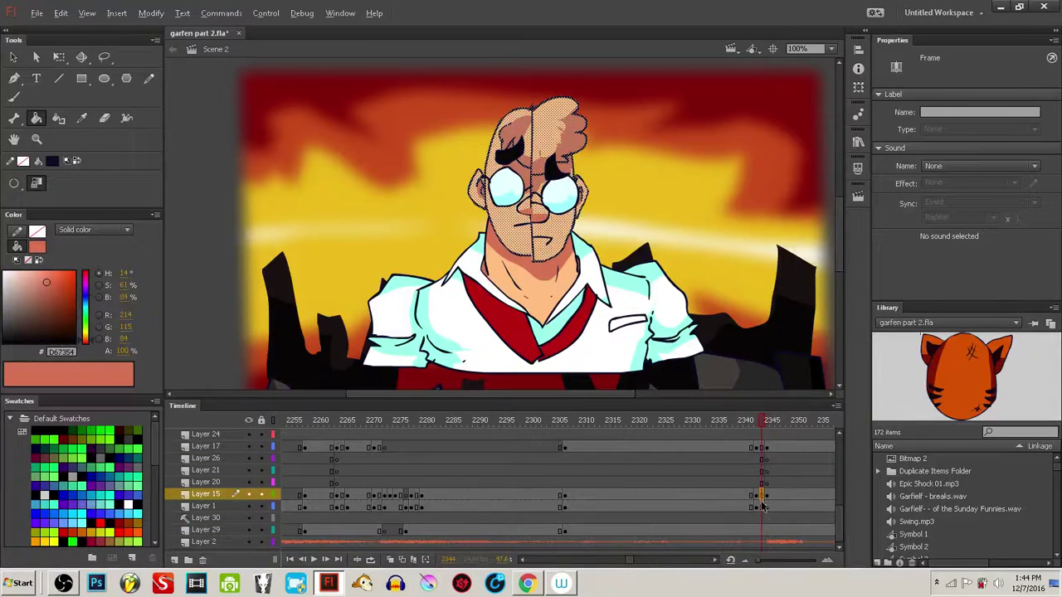
{"action": "left_click", "coordinate": [767, 496]}
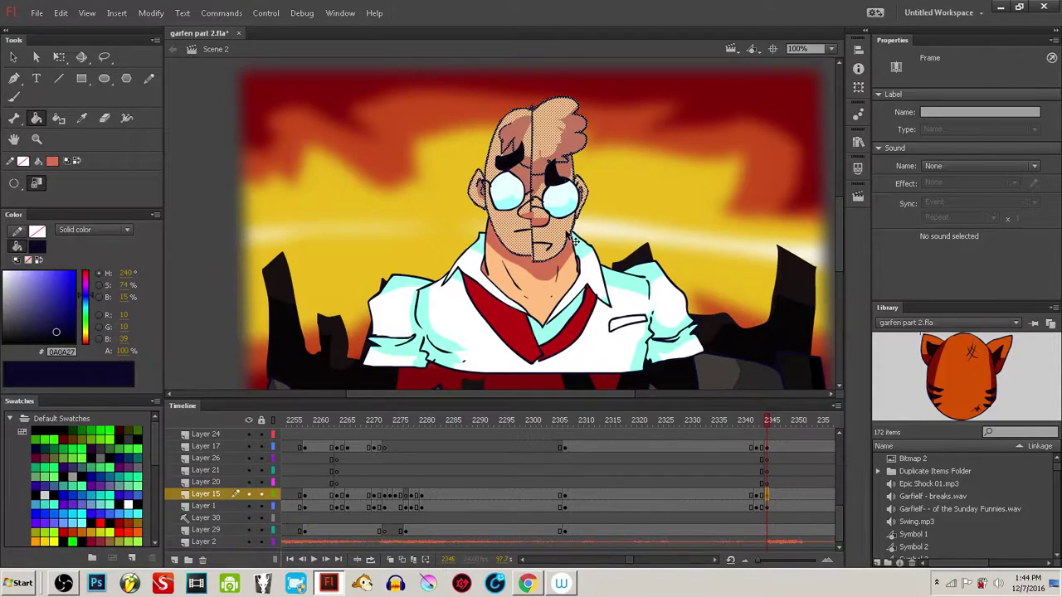
{"action": "left_click", "coordinate": [571, 247]}
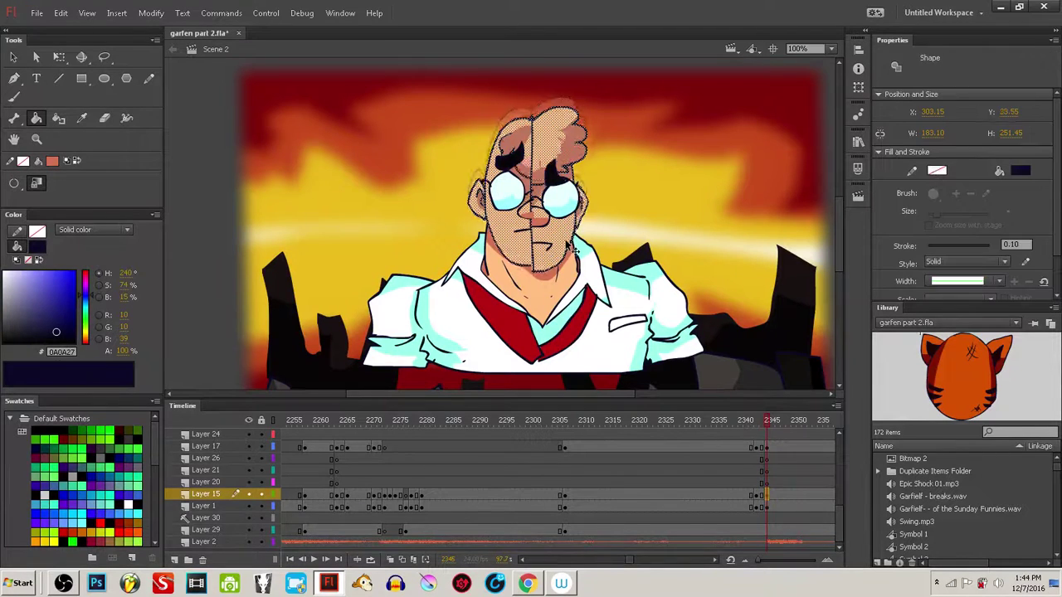
- Lock every layer except Layer 1 and shift the right-hand half of the body down and slightly left at frame 2343
{"action": "left_click", "coordinate": [777, 421]}
{"action": "mouse_move", "coordinate": [778, 420]}
{"action": "left_mouse_down"}
{"action": "mouse_move", "coordinate": [710, 425]}
{"action": "mouse_move", "coordinate": [782, 423]}
{"action": "left_mouse_up"}
{"action": "left_click", "coordinate": [627, 346]}
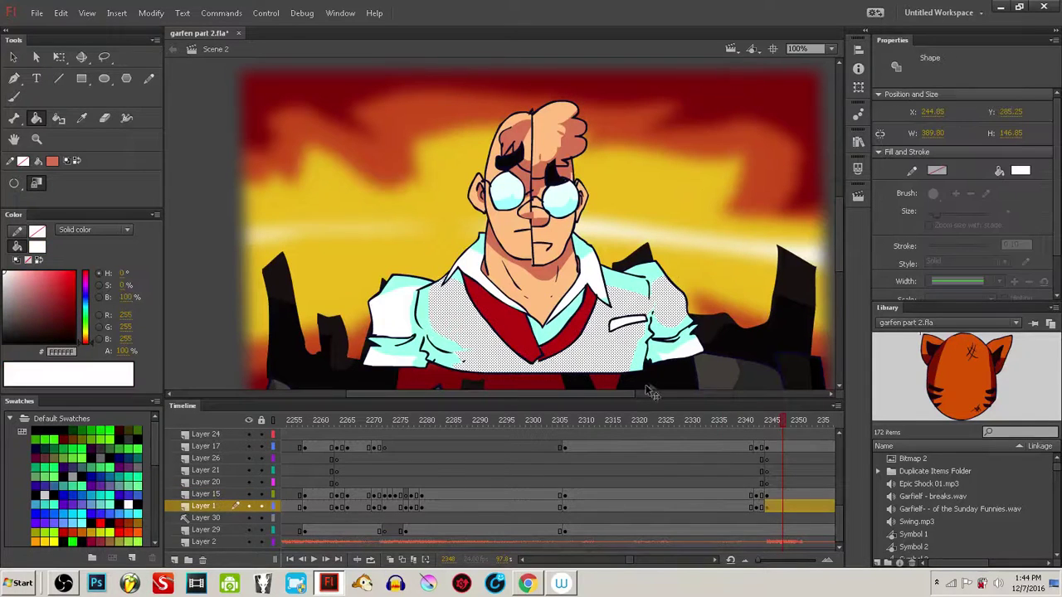
{"action": "left_click", "coordinate": [755, 508]}
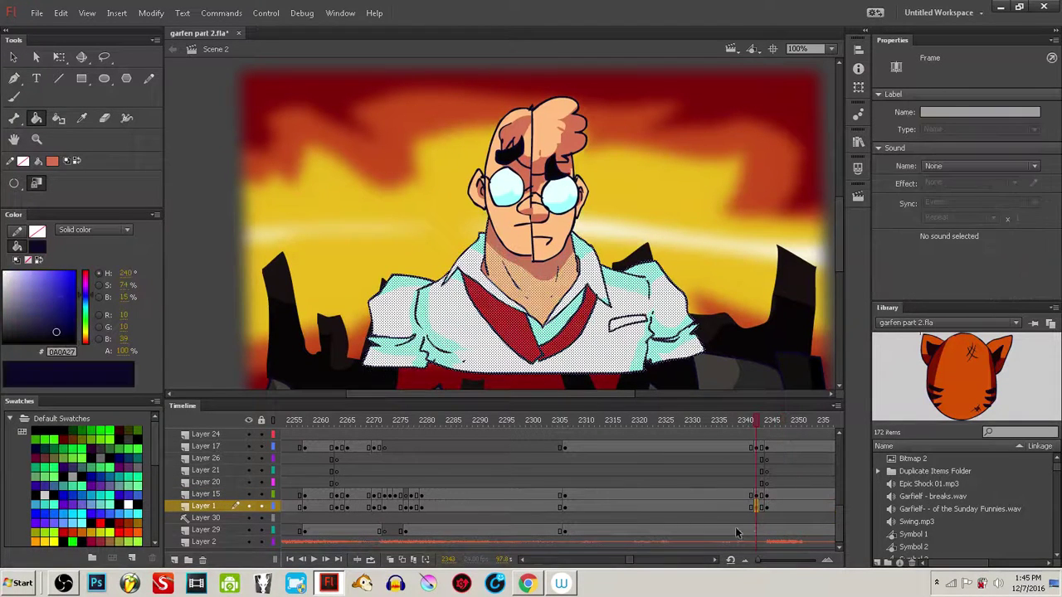
{"action": "left_click", "coordinate": [260, 506], "text": "alt"}
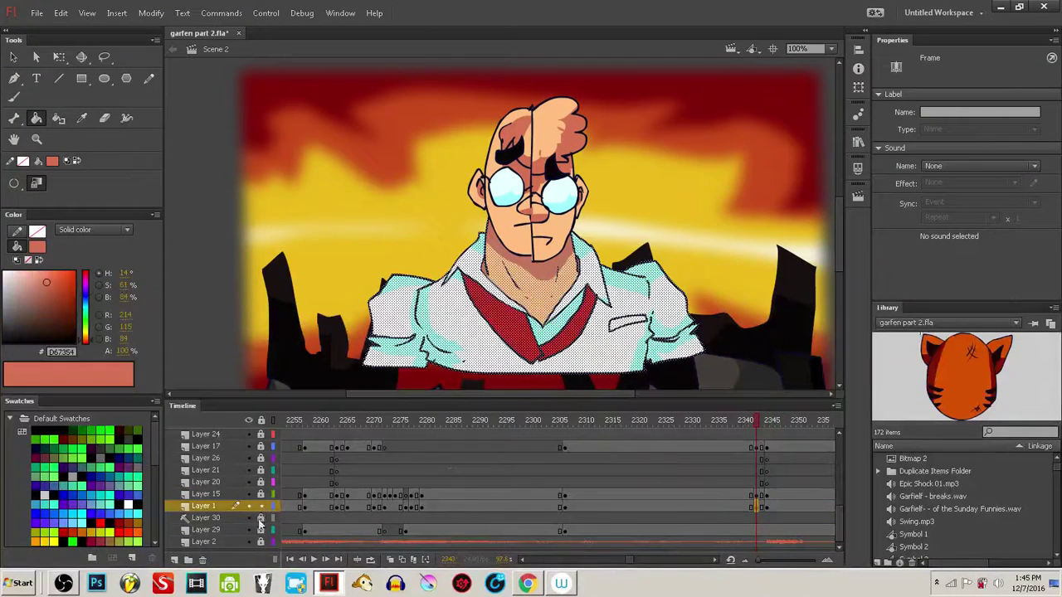
{"action": "left_click_drag", "start_coordinate": [702, 146], "coordinate": [753, 277]}
{"action": "left_click_drag", "start_coordinate": [733, 140], "coordinate": [540, 455]}
{"action": "left_click_drag", "start_coordinate": [603, 343], "coordinate": [599, 358]}
{"action": "left_click", "coordinate": [217, 349], "text": "ctrl"}
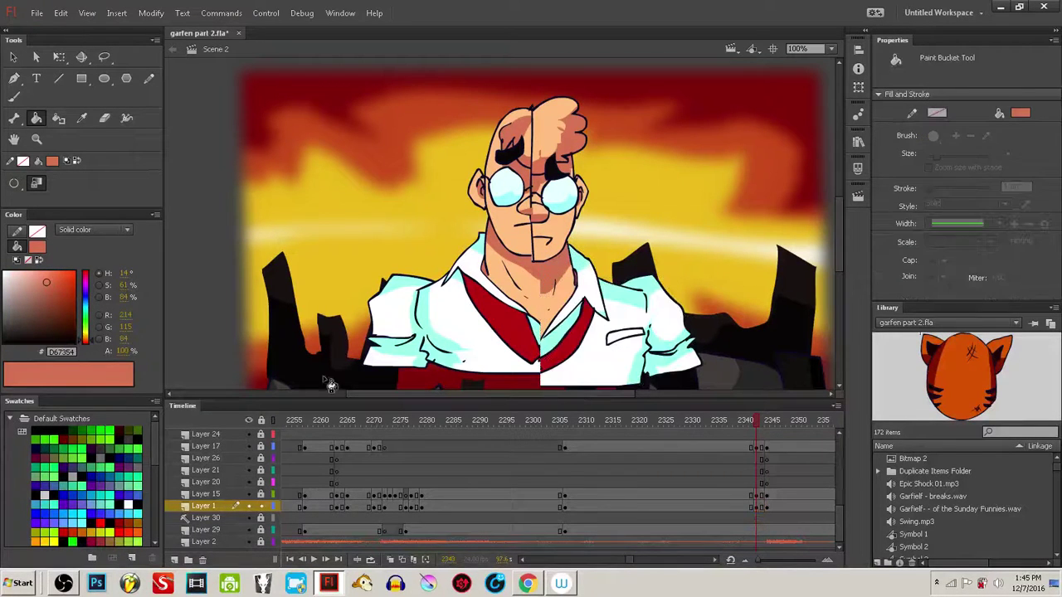
- Brush a centre split line down the neck and chest on Layer 1 at frame 2343, using the dark navy sampled from the outline
{"action": "key", "text": "i"}
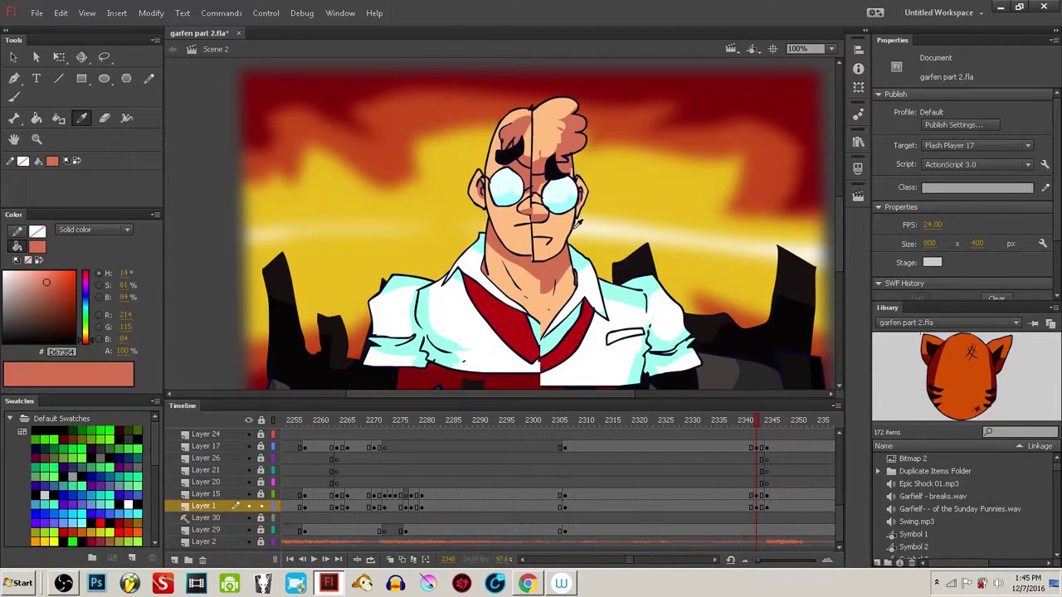
{"action": "left_click", "coordinate": [574, 225]}
{"action": "key", "text": "b"}
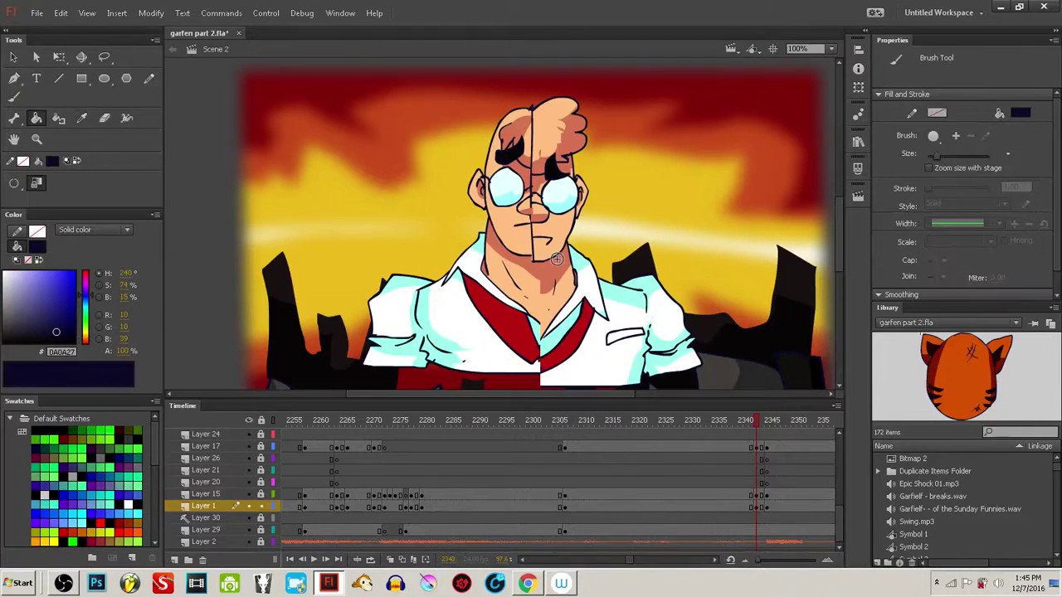
{"action": "left_click_drag", "start_coordinate": [533, 184], "coordinate": [541, 387]}
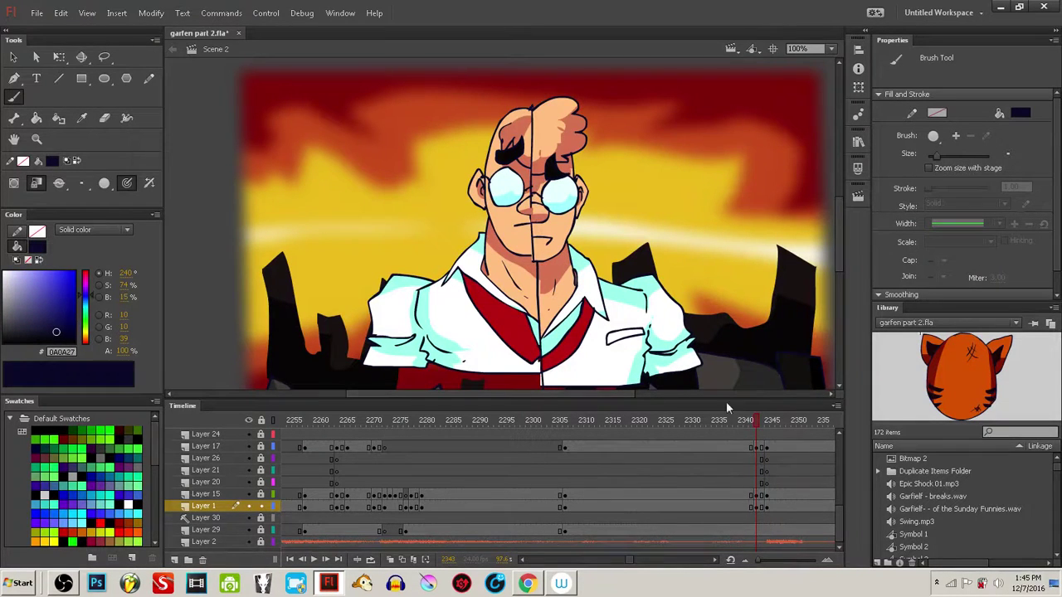
- Replace the body on Layer 1 at frame 2345 with a copy of the split body from frame 2343, and save the document
{"action": "left_click", "coordinate": [762, 509]}
{"action": "left_click", "coordinate": [766, 506]}
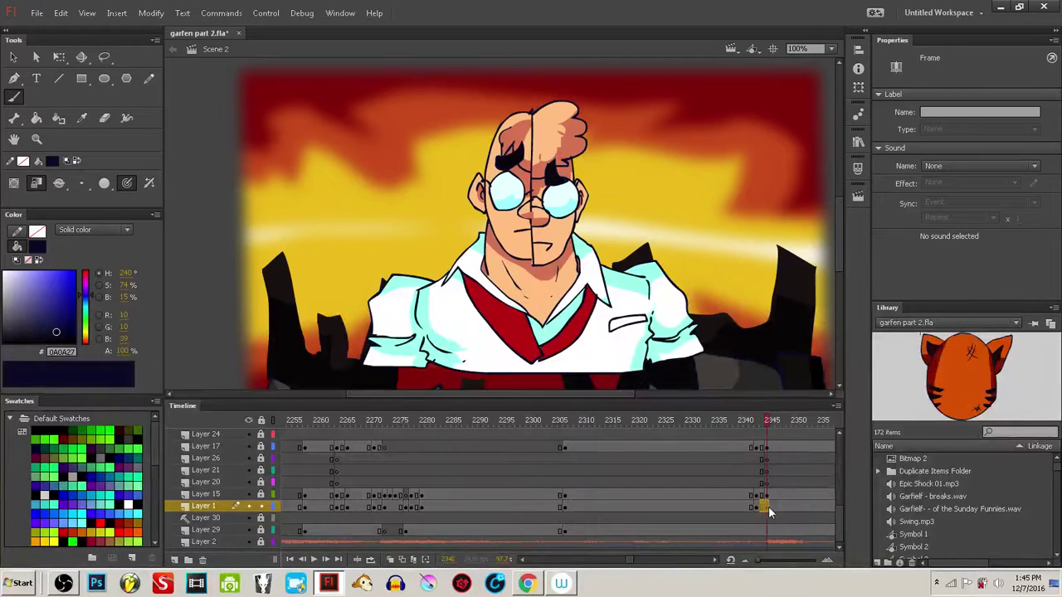
{"action": "left_click", "coordinate": [756, 506]}
{"action": "left_click", "coordinate": [756, 518]}
{"action": "left_click", "coordinate": [756, 507]}
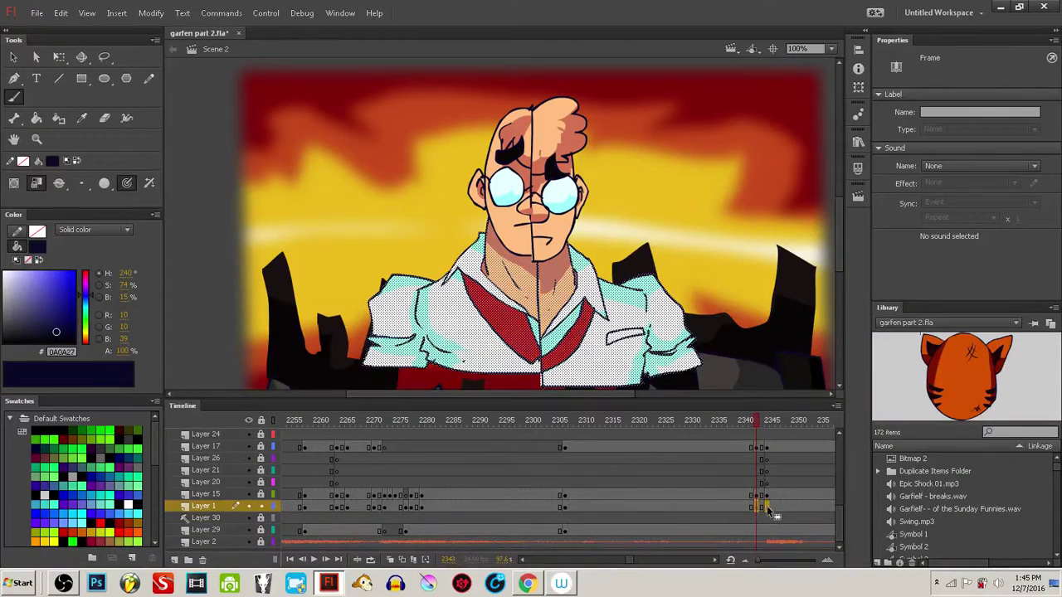
{"action": "left_click", "coordinate": [767, 506]}
{"action": "left_click", "coordinate": [598, 347]}
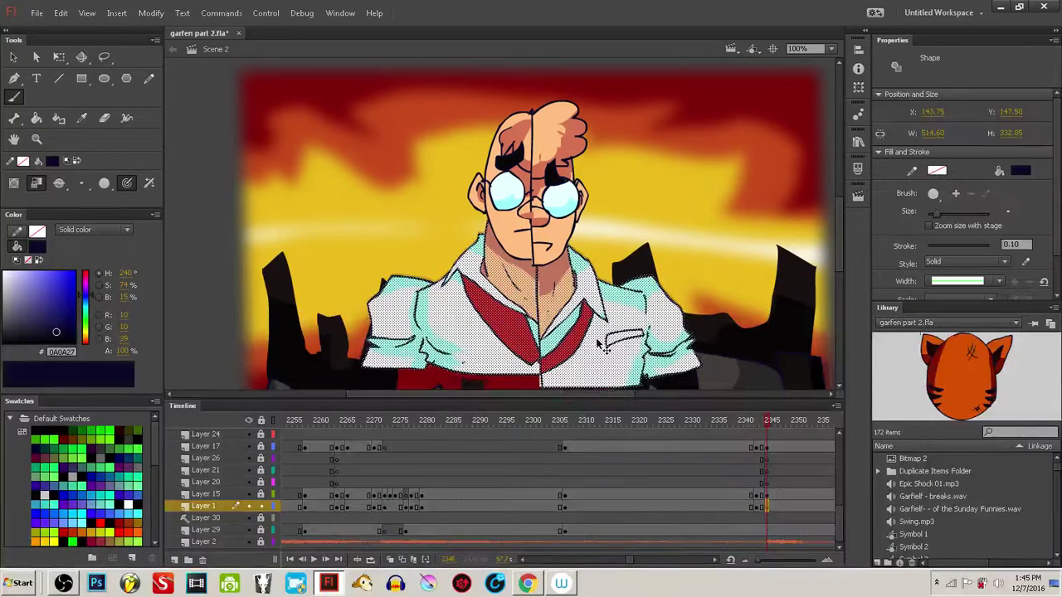
{"action": "mouse_move", "coordinate": [758, 425]}
{"action": "left_mouse_down"}
{"action": "mouse_move", "coordinate": [729, 424]}
{"action": "mouse_move", "coordinate": [794, 421]}
{"action": "mouse_move", "coordinate": [679, 438]}
{"action": "mouse_move", "coordinate": [855, 436]}
{"action": "mouse_move", "coordinate": [671, 454]}
{"action": "left_mouse_up"}
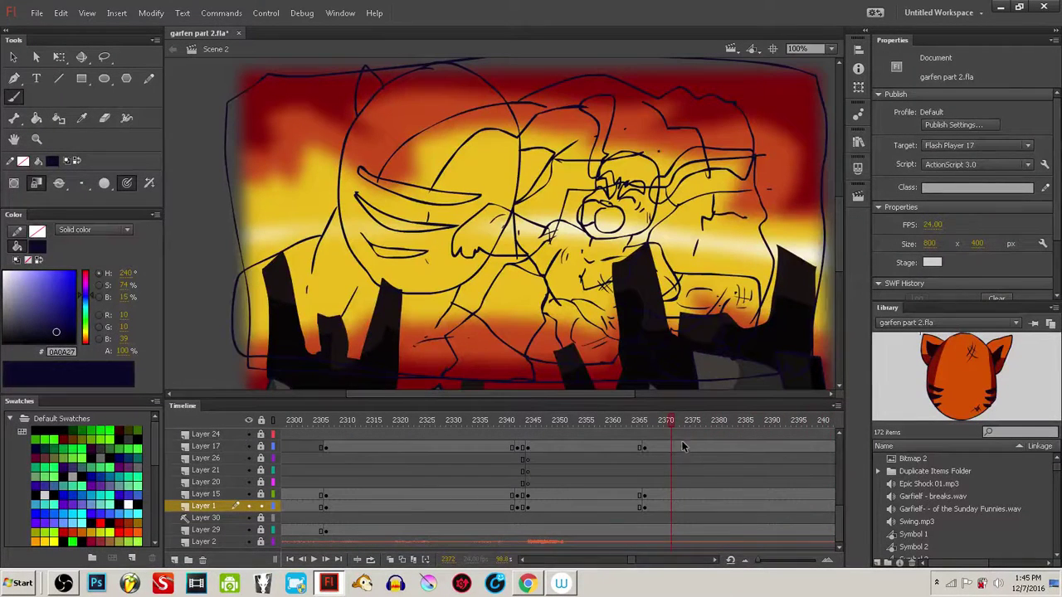
{"action": "key", "text": "ctrl+s"}
- Unlock all layers and insert a blank keyframe on Layer 29 at frame 2367 to clear the background behind the rough sketch
{"action": "mouse_move", "coordinate": [671, 420]}
{"action": "left_mouse_down"}
{"action": "mouse_move", "coordinate": [496, 420]}
{"action": "mouse_move", "coordinate": [642, 419]}
{"action": "left_mouse_up"}
{"action": "left_click", "coordinate": [522, 530]}
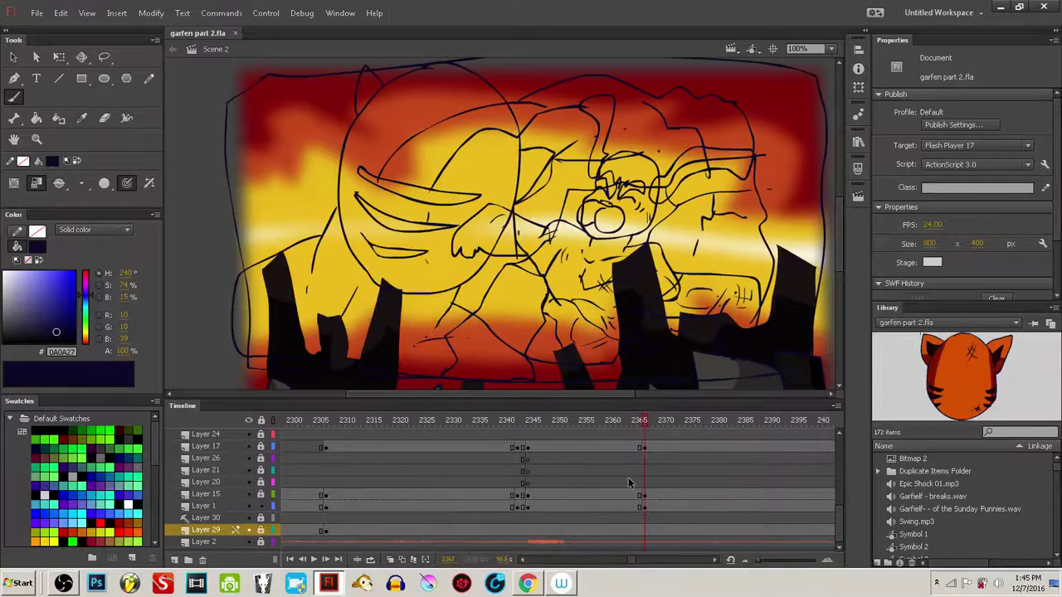
{"action": "left_click", "coordinate": [645, 509]}
{"action": "left_click", "coordinate": [650, 495]}
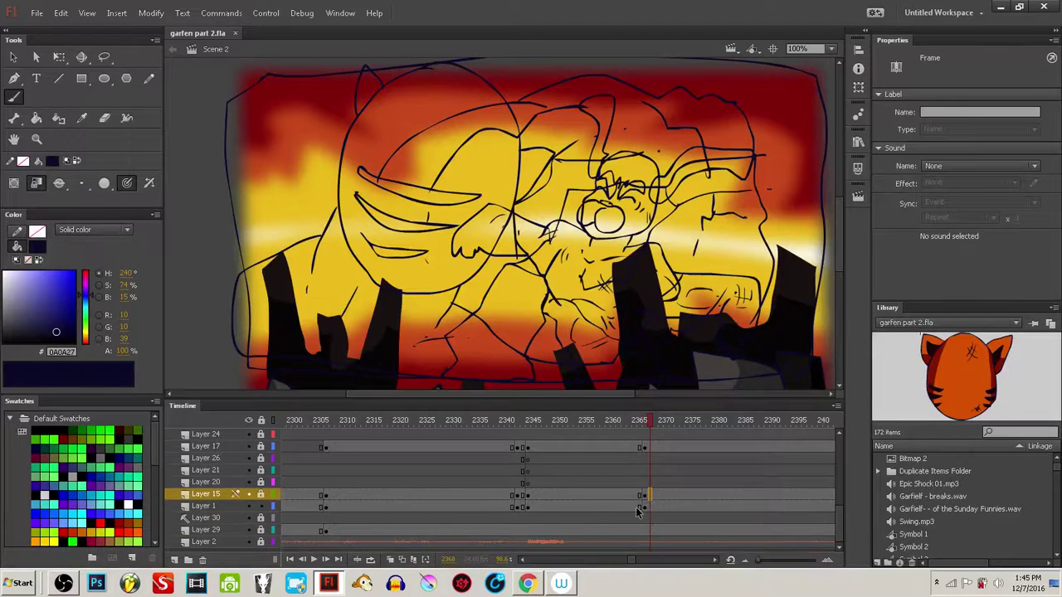
{"action": "left_click", "coordinate": [595, 530]}
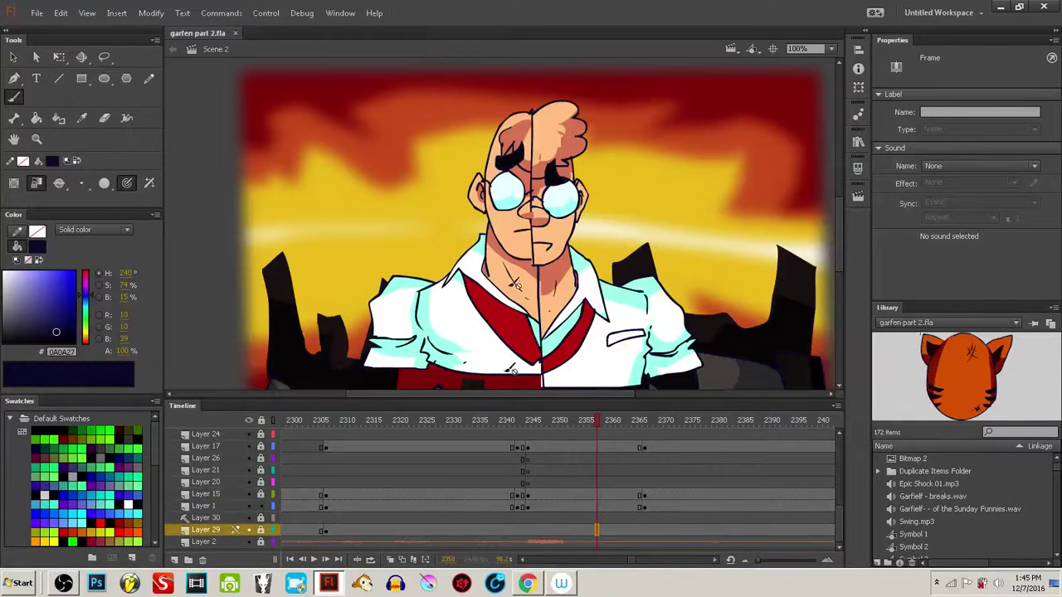
{"action": "mouse_move", "coordinate": [617, 424]}
{"action": "left_mouse_down"}
{"action": "mouse_move", "coordinate": [565, 420]}
{"action": "mouse_move", "coordinate": [661, 421]}
{"action": "left_mouse_up"}
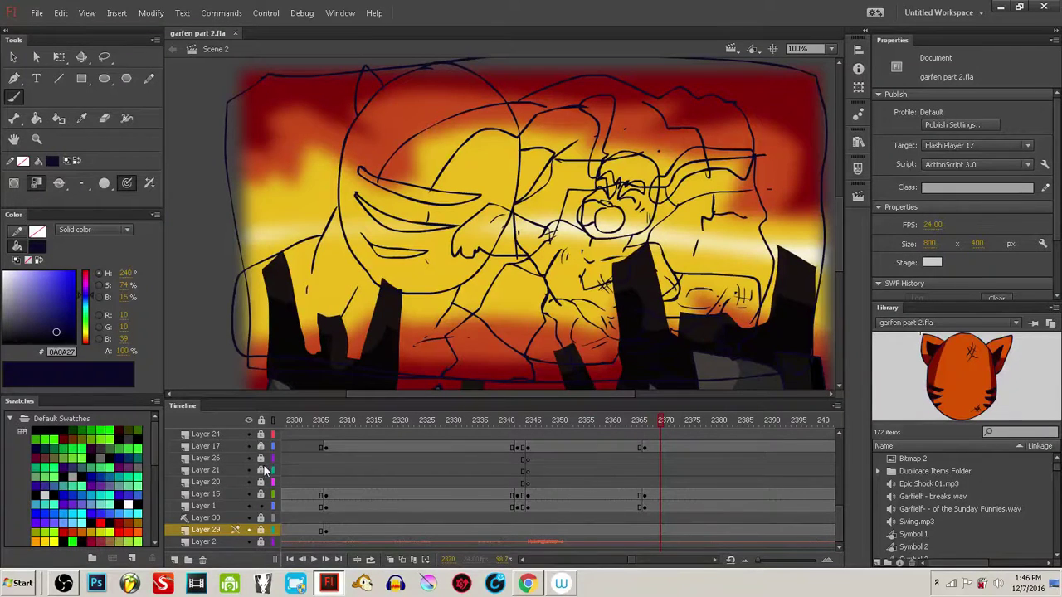
{"action": "left_click", "coordinate": [268, 346]}
{"action": "left_click", "coordinate": [190, 347]}
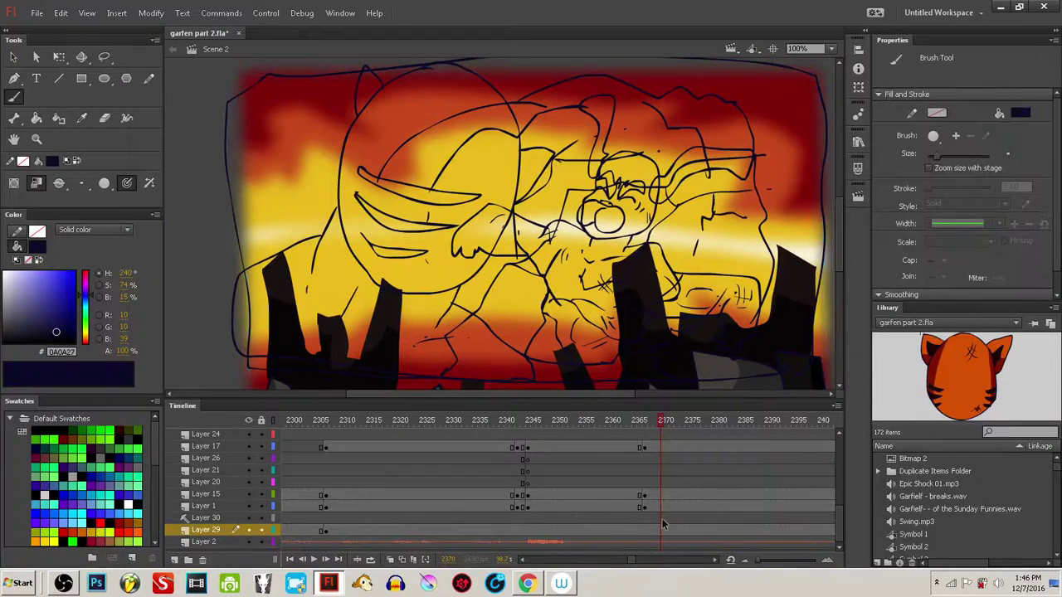
{"action": "left_click", "coordinate": [643, 530]}
{"action": "key", "text": "F7"}
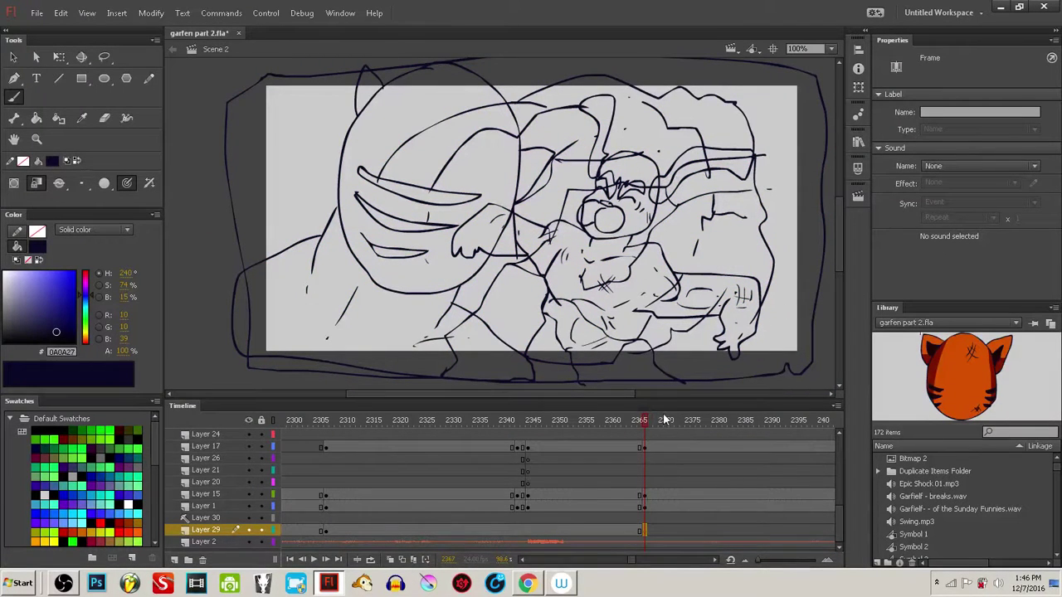
- Convert the man's artwork from Layer 6 down to Layer 1 at frame 2332 into a single graphic symbol
{"action": "mouse_move", "coordinate": [648, 423]}
{"action": "left_mouse_down"}
{"action": "mouse_move", "coordinate": [604, 426]}
{"action": "mouse_move", "coordinate": [670, 431]}
{"action": "mouse_move", "coordinate": [476, 450]}
{"action": "mouse_move", "coordinate": [598, 446]}
{"action": "mouse_move", "coordinate": [452, 480]}
{"action": "mouse_move", "coordinate": [459, 445]}
{"action": "mouse_move", "coordinate": [460, 504]}
{"action": "left_mouse_up"}
{"action": "left_click", "coordinate": [611, 335], "text": "ctrl"}
{"action": "left_click", "coordinate": [228, 305], "text": "ctrl"}
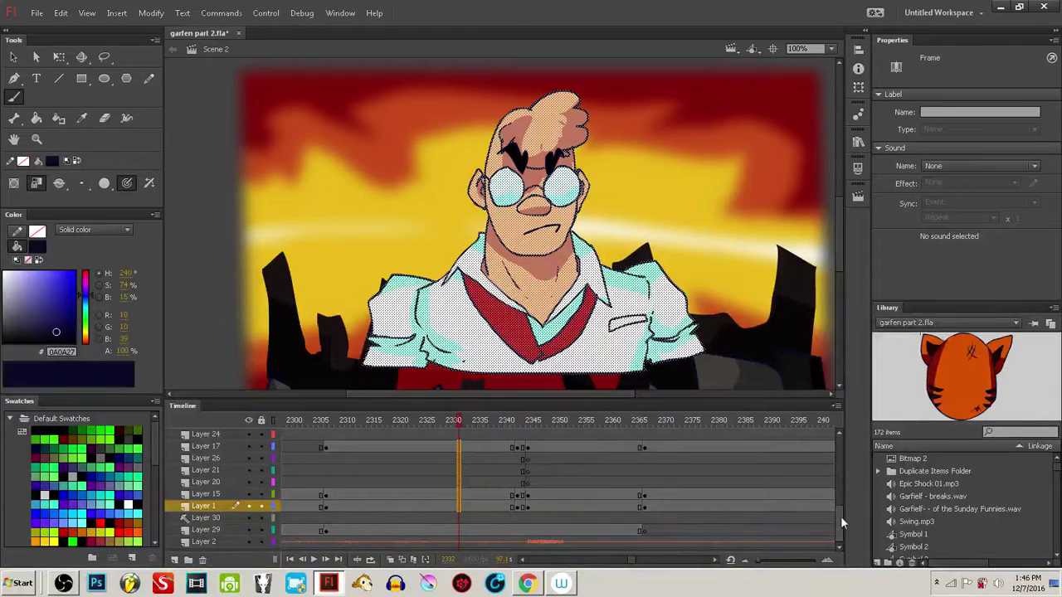
{"action": "scroll", "coordinate": [840, 518], "scroll_direction": "up", "scroll_amount": 3}
{"action": "left_click", "coordinate": [462, 439]}
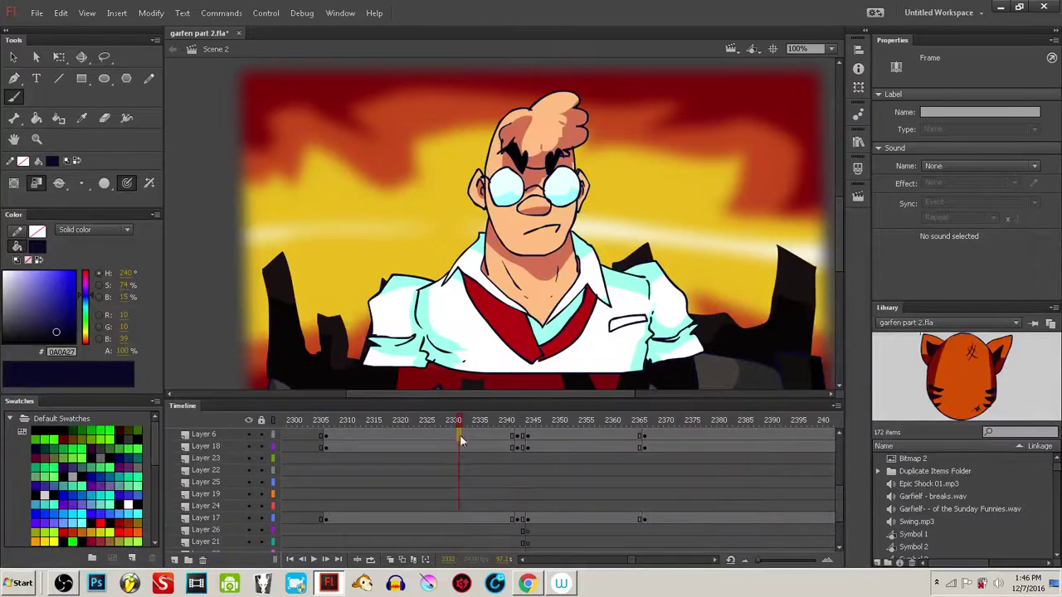
{"action": "scroll", "coordinate": [462, 464], "scroll_direction": "down", "scroll_amount": 2}
{"action": "left_click", "coordinate": [457, 528]}
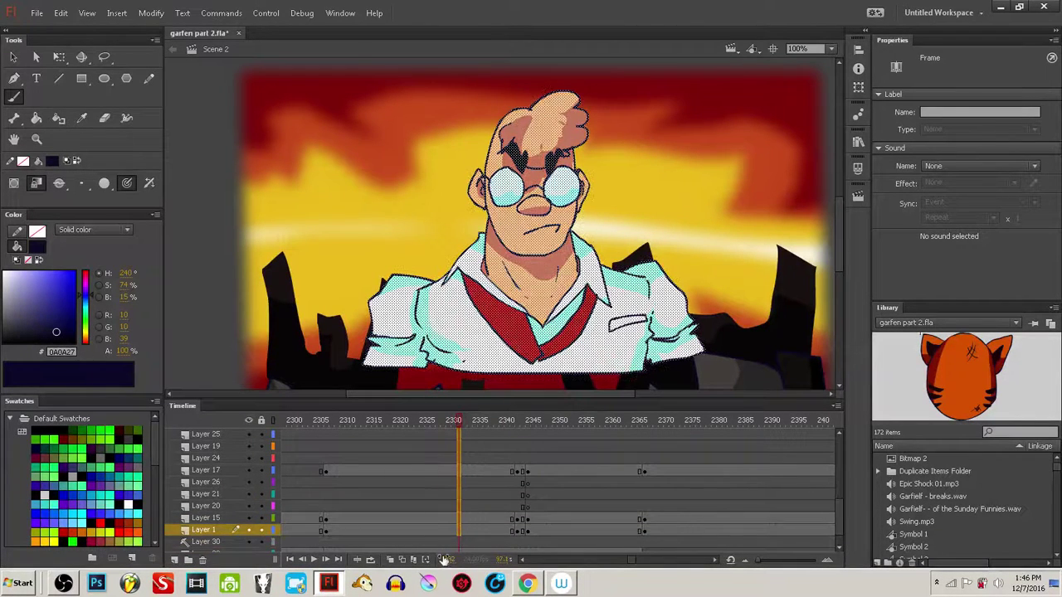
{"action": "key", "text": "F8"}
{"action": "left_click", "coordinate": [454, 120]}
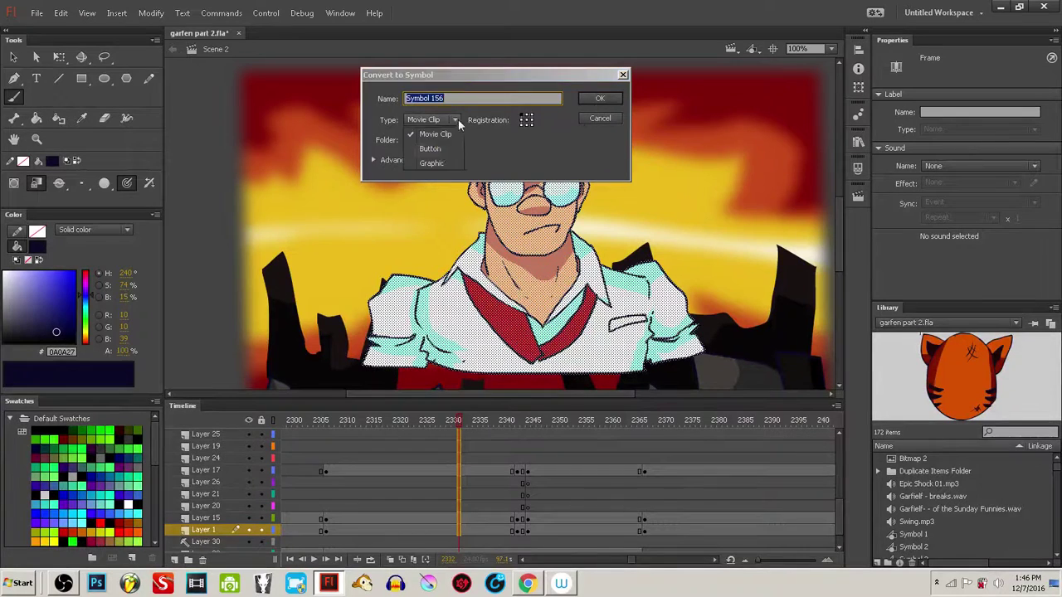
{"action": "left_click", "coordinate": [431, 163]}
{"action": "left_click", "coordinate": [599, 97]}
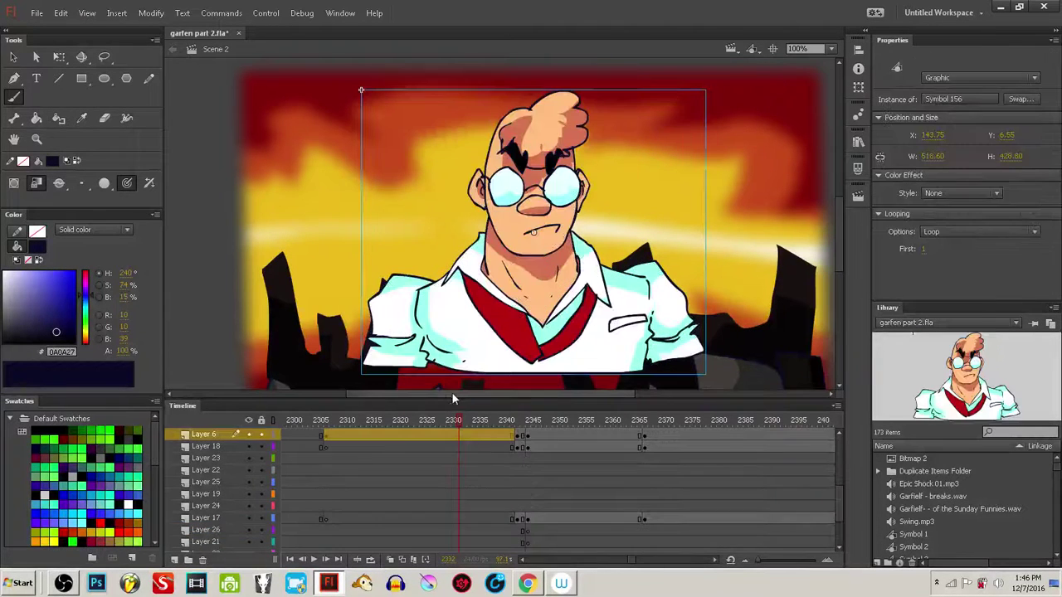
- Open the man's symbol for editing, extend its Layer 1 to frame 4 and add a keyframe at frame 3
{"action": "key", "text": "ctrl+e"}
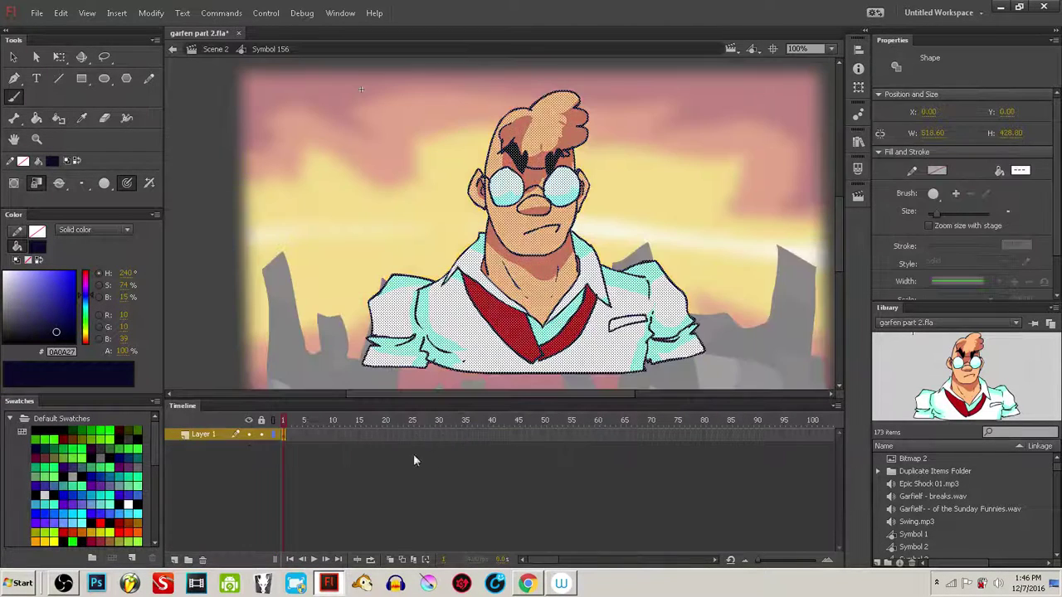
{"action": "left_click", "coordinate": [299, 435]}
{"action": "key", "text": "F5"}
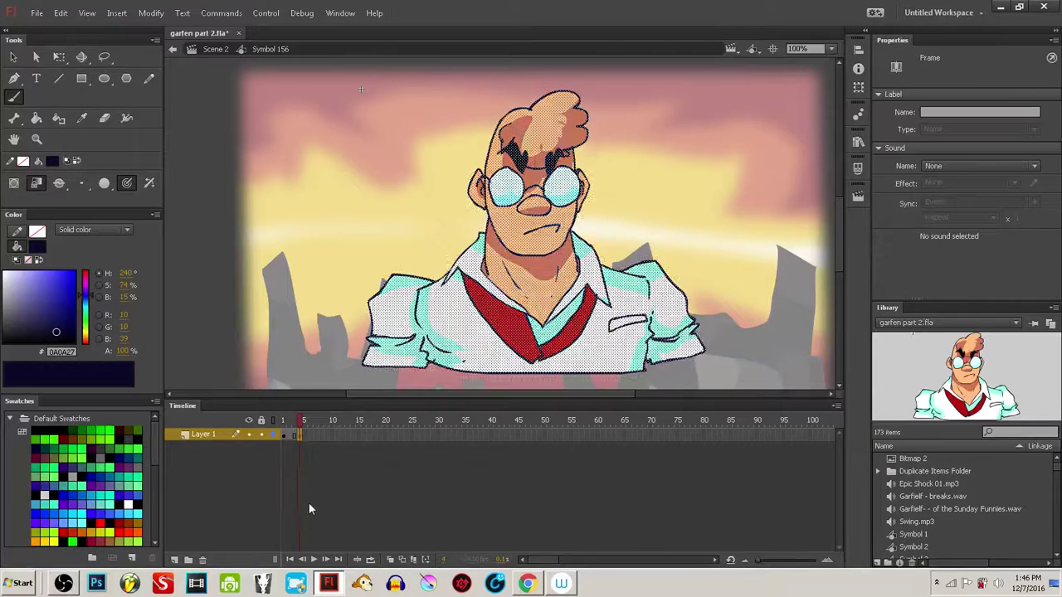
{"action": "left_click_drag", "start_coordinate": [292, 435], "coordinate": [300, 437]}
{"action": "left_click", "coordinate": [295, 437]}
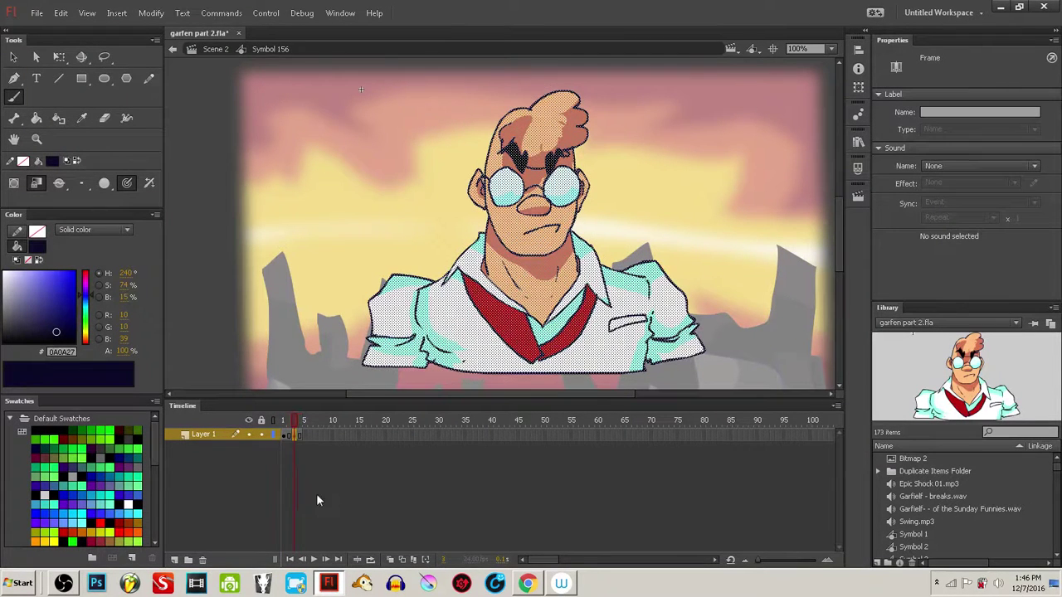
{"action": "left_click", "coordinate": [373, 469]}
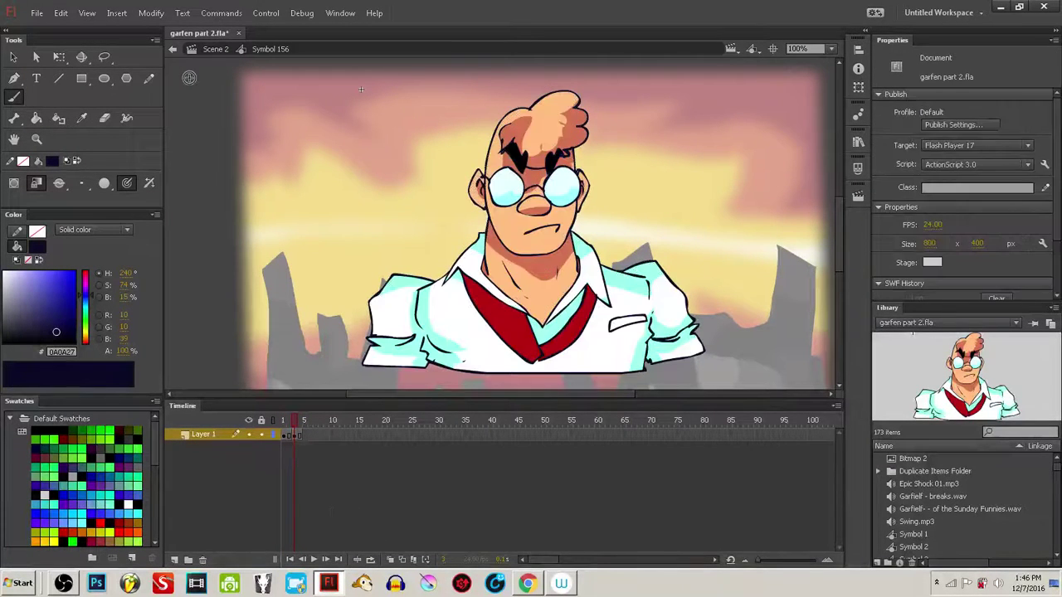
- Return to Scene 2, play the animation through the split-head shot into the rough sketch, and save the document
{"action": "left_click", "coordinate": [175, 51]}
{"action": "left_click_drag", "start_coordinate": [284, 420], "coordinate": [479, 435]}
{"action": "key", "text": "Return"}
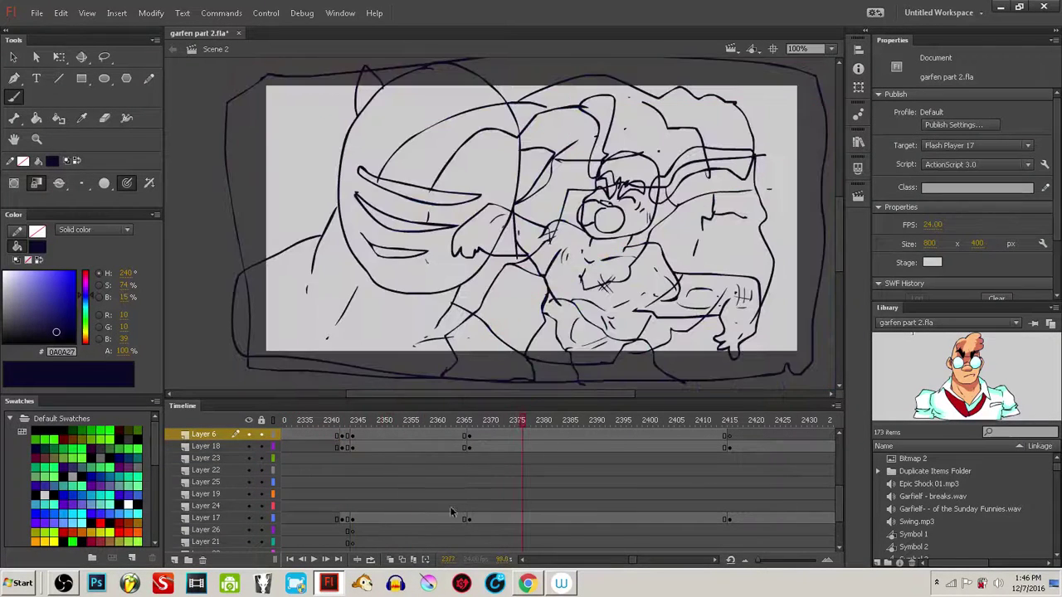
{"action": "key", "text": "ctrl+s"}
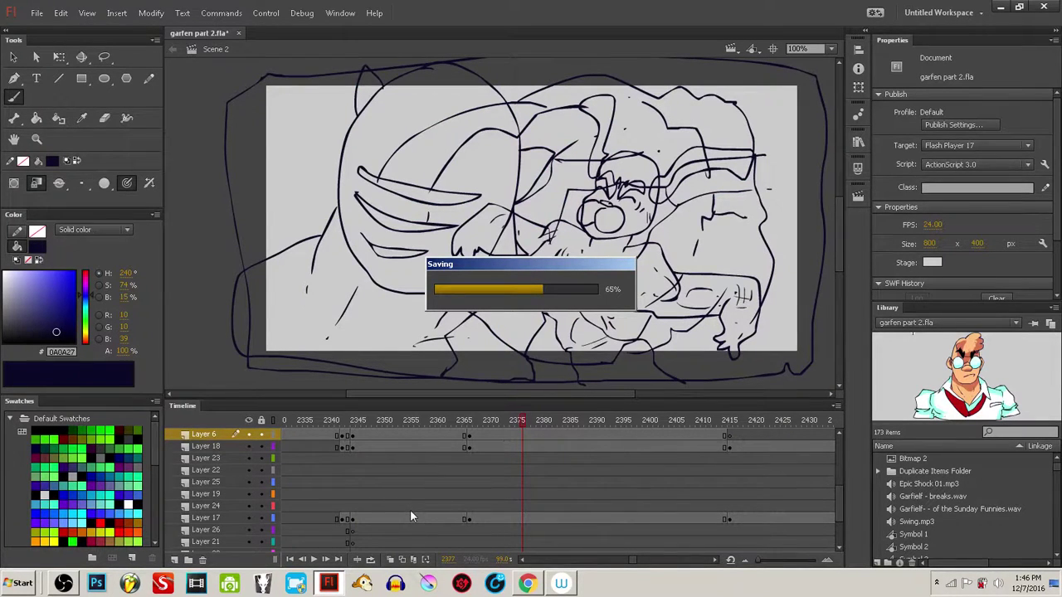
- Check the live stream on the YouTube live dashboard, and switch to Open Broadcaster Software
{"action": "left_click", "coordinate": [527, 585]}
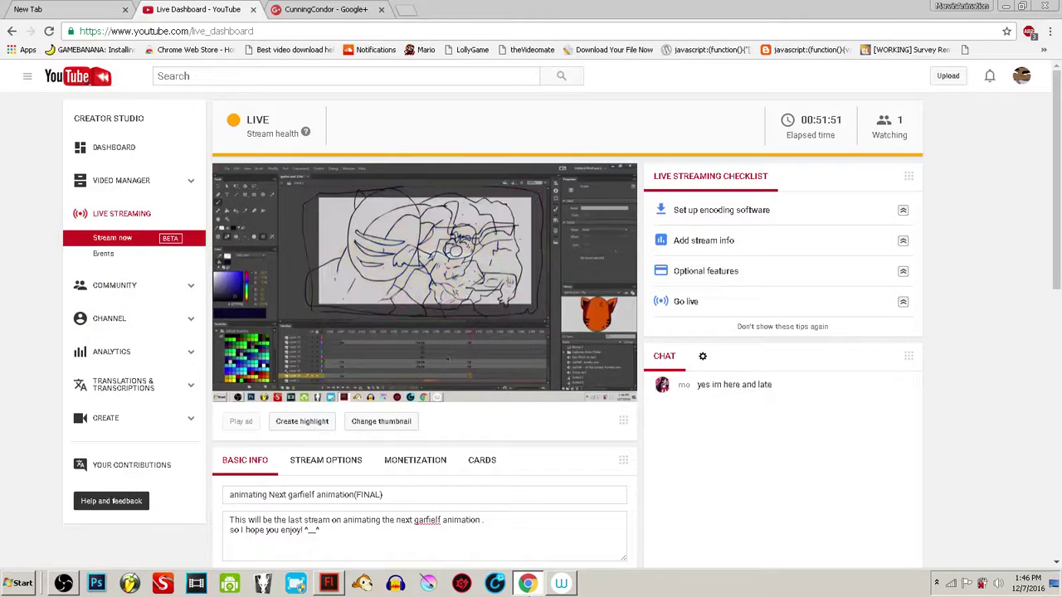
{"action": "left_click", "coordinate": [528, 586]}
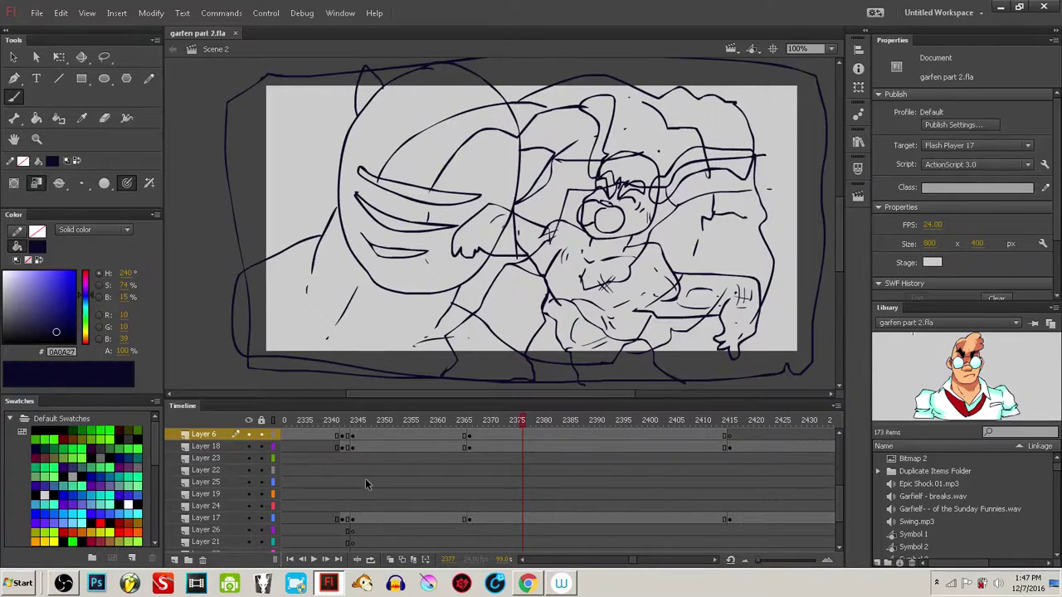
{"action": "left_click", "coordinate": [64, 584]}
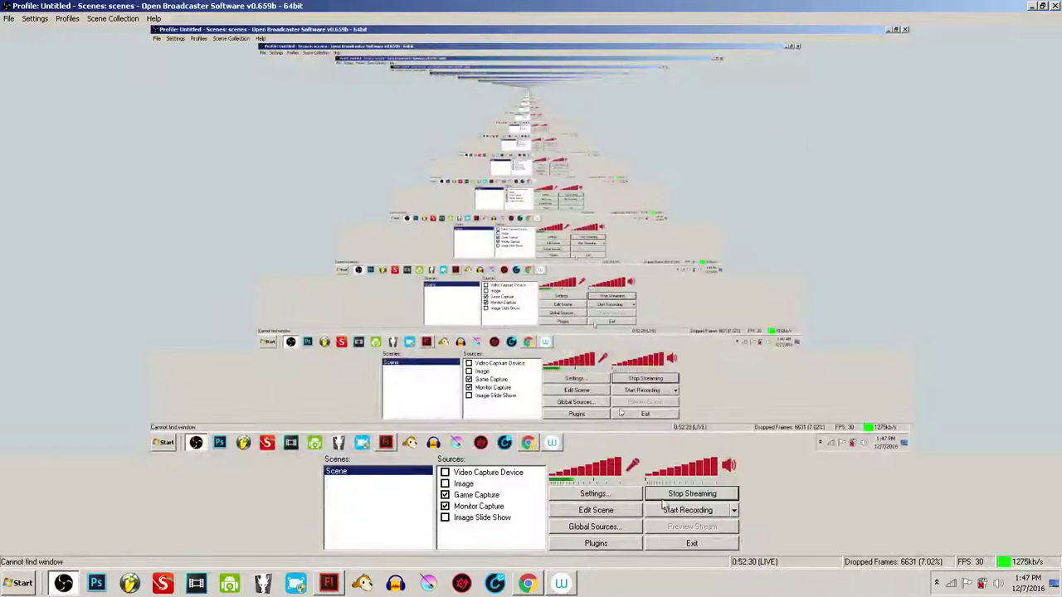